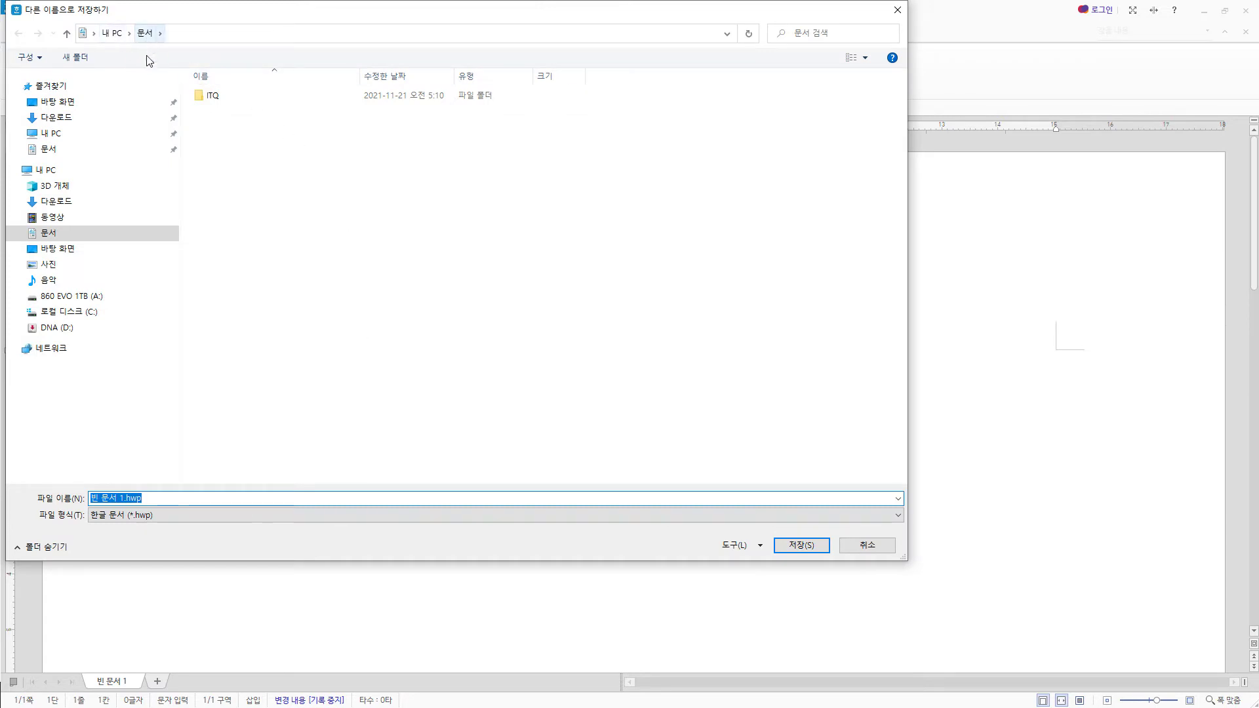
Save the document in the ITQ folder, using the candidate number and the candidate's name joined by a hyphen as file name.
left_click(211, 98)
double_click(212, 98)
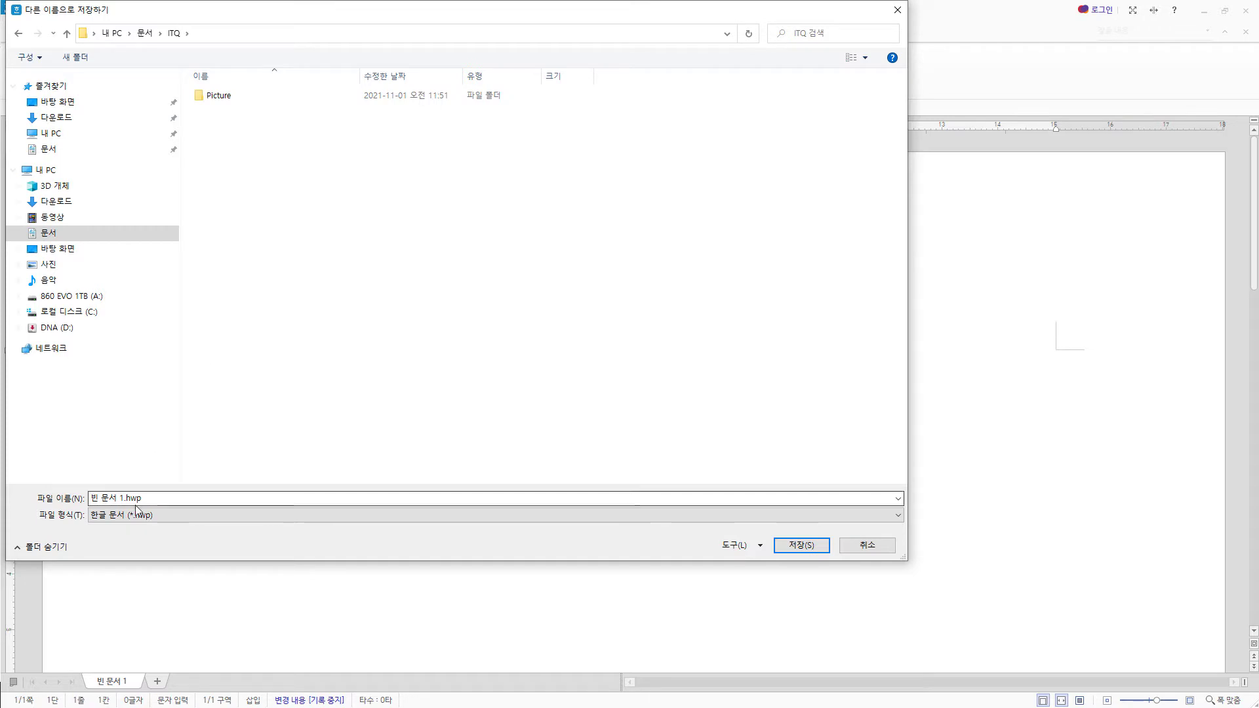
triple_click(169, 498)
type("12345678-홍길동")
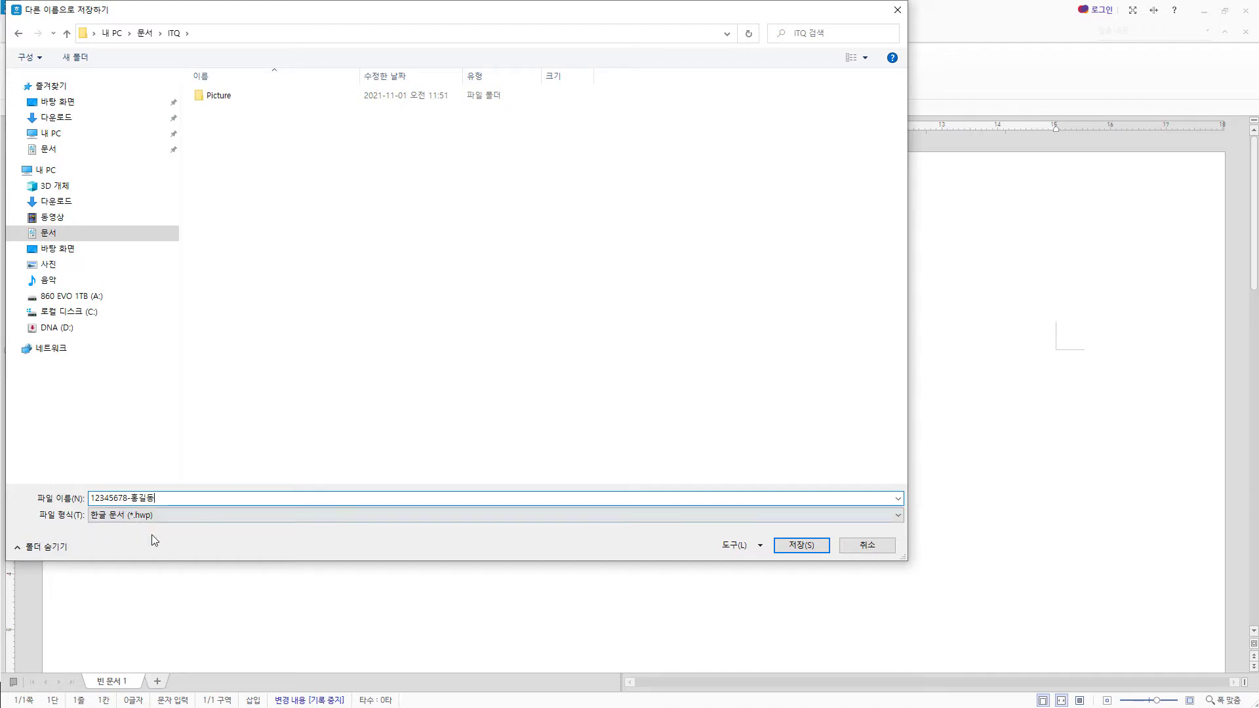
left_click(802, 546)
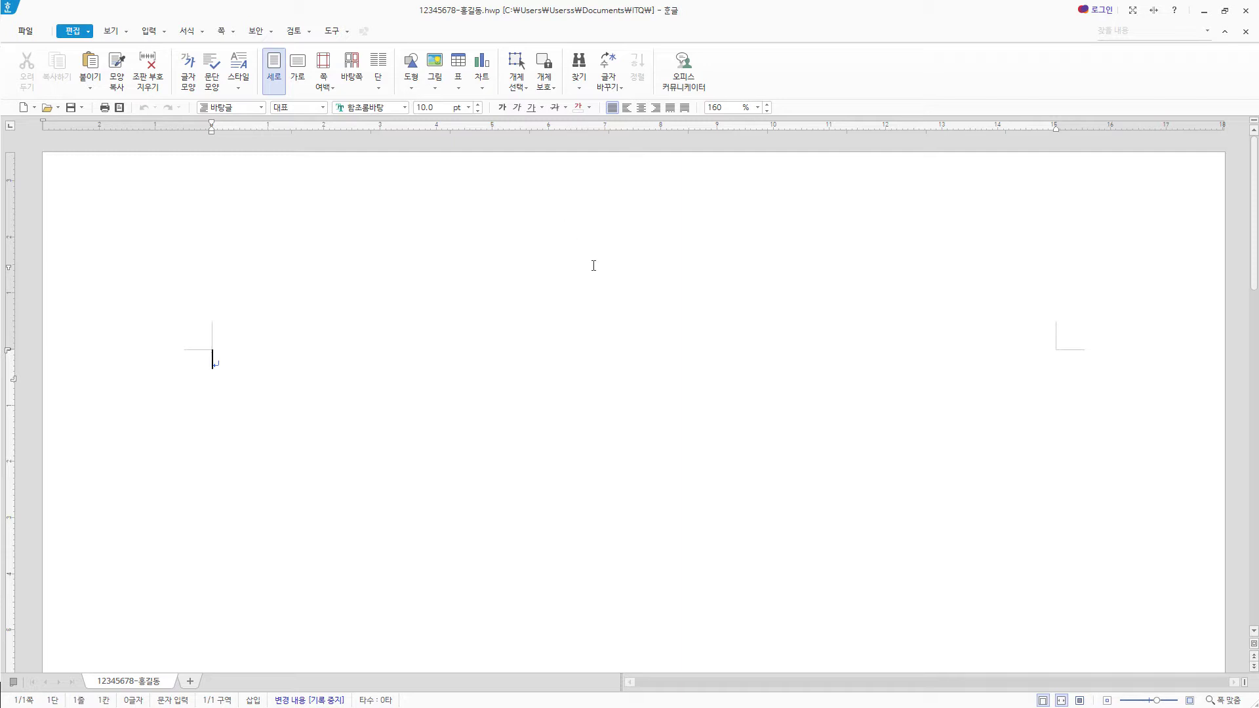
Switch the font colour palette to the colour theme whose top row starts with black, red, orange and yellow.
left_click(590, 108)
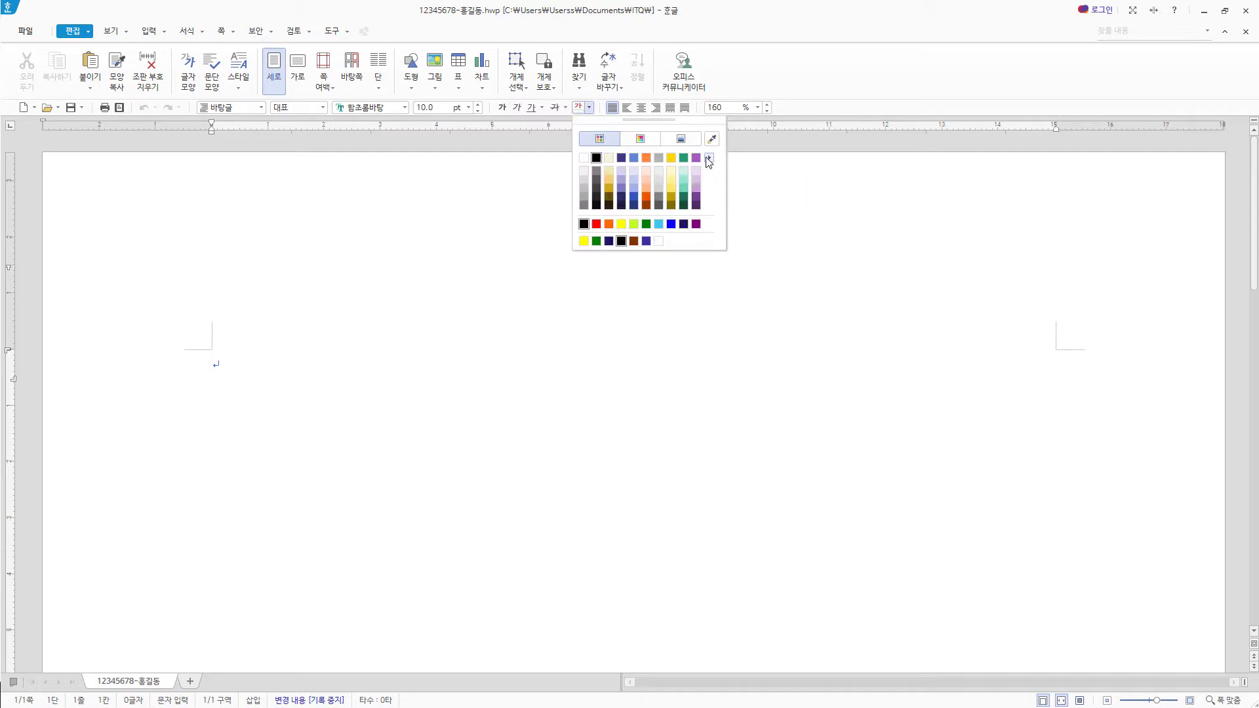
left_click(709, 159)
left_click(754, 191)
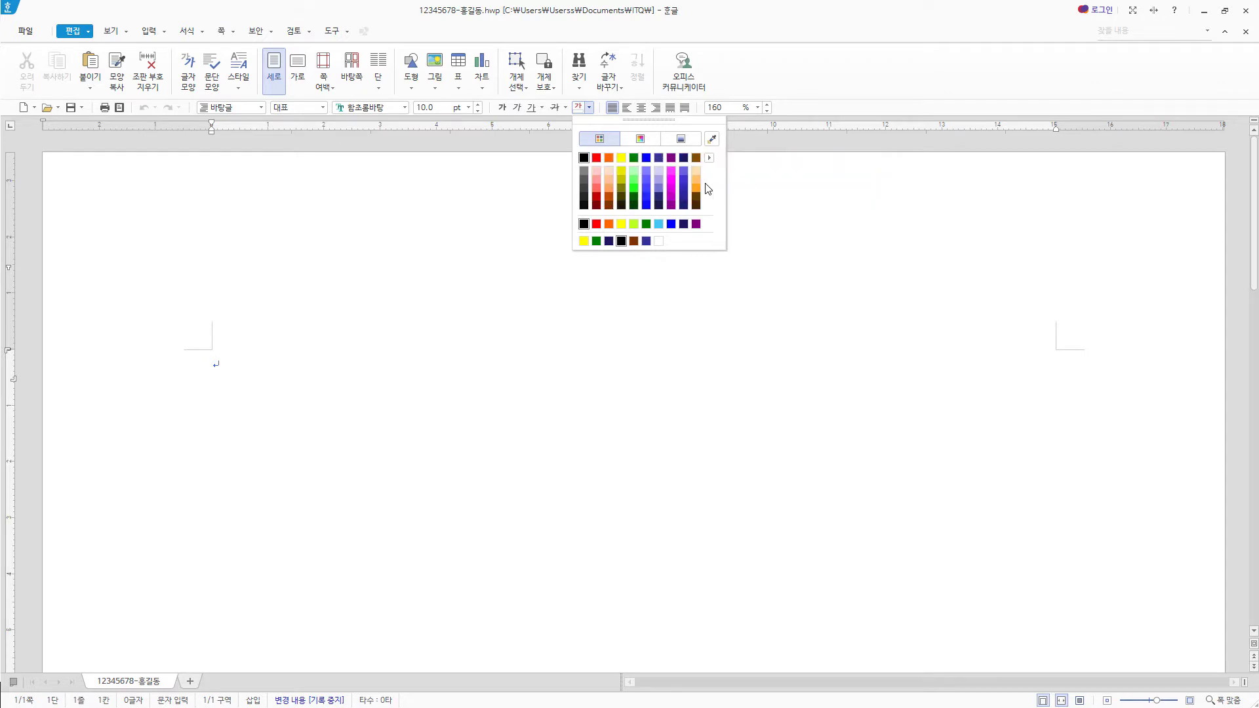
left_click(597, 191)
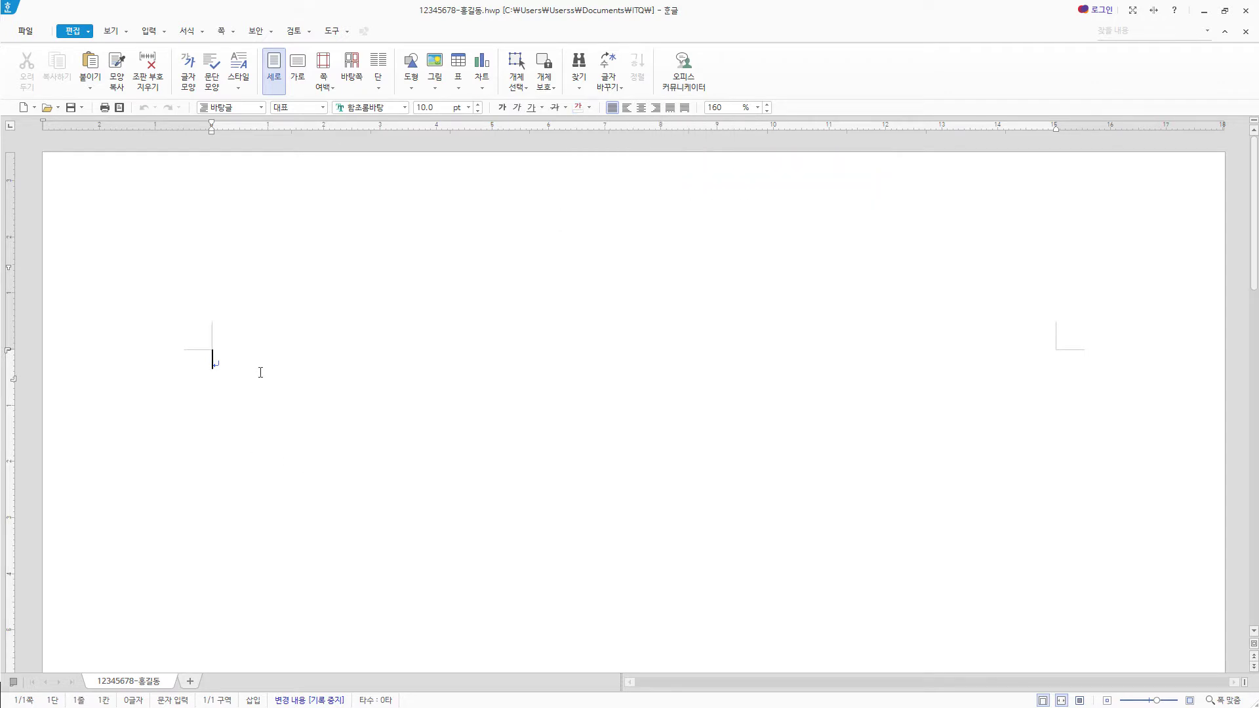
In the page setup, set both the left and right paper margins to 11 mm.
key("F7")
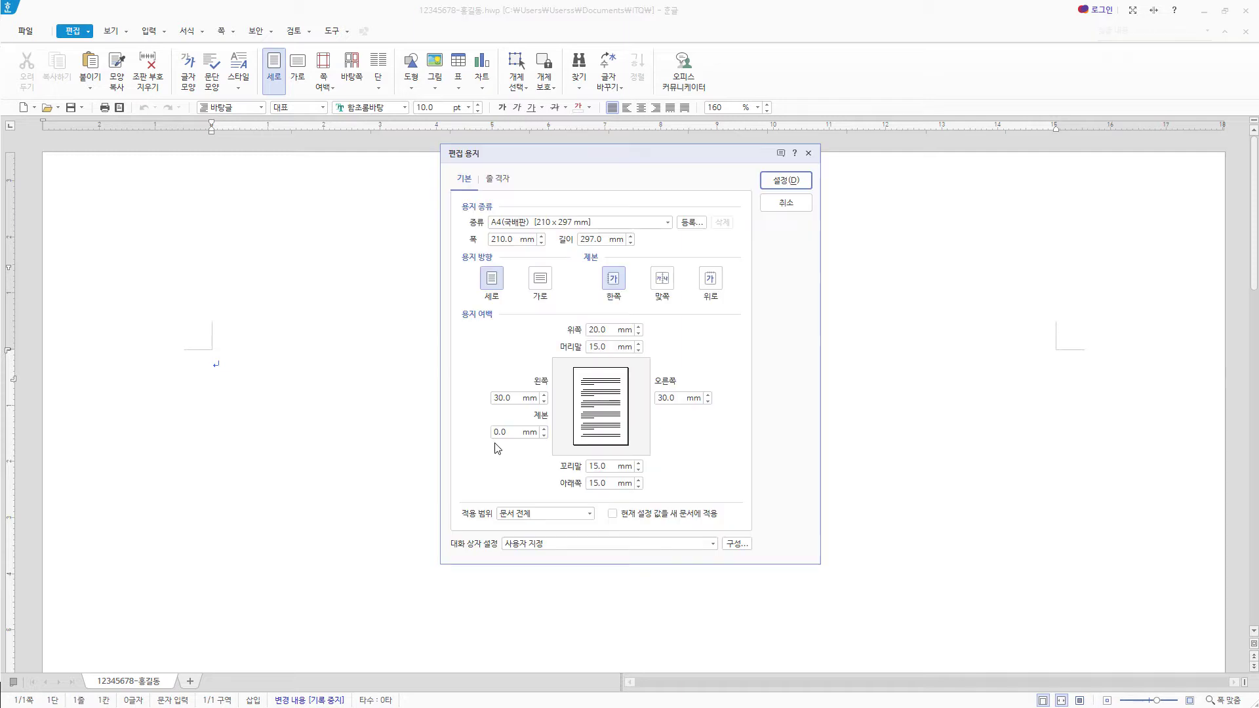
type("11")
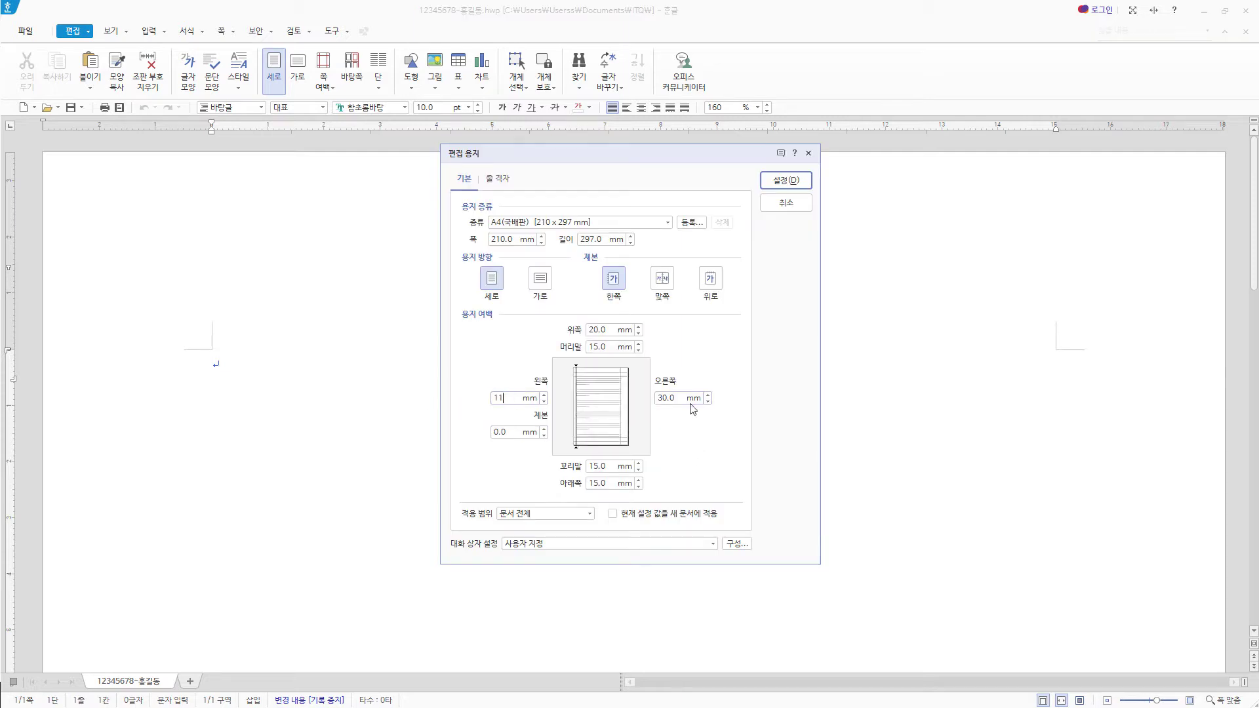
left_click(689, 400)
left_click_drag(668, 400, 620, 399)
type("11")
key("Tab")
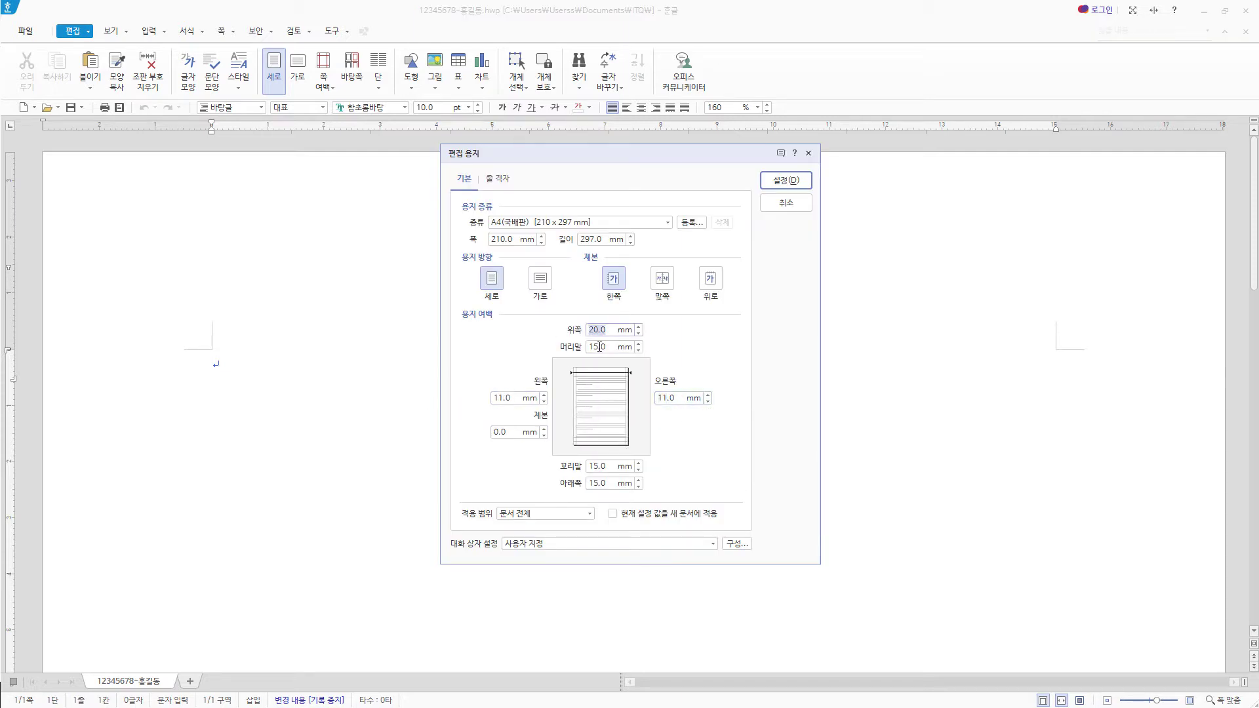
Set the top, header, footer and bottom margins to 10 mm each and apply the page setup.
type("10")
key("Tab")
type("10")
double_click(598, 467)
type("10")
double_click(612, 483)
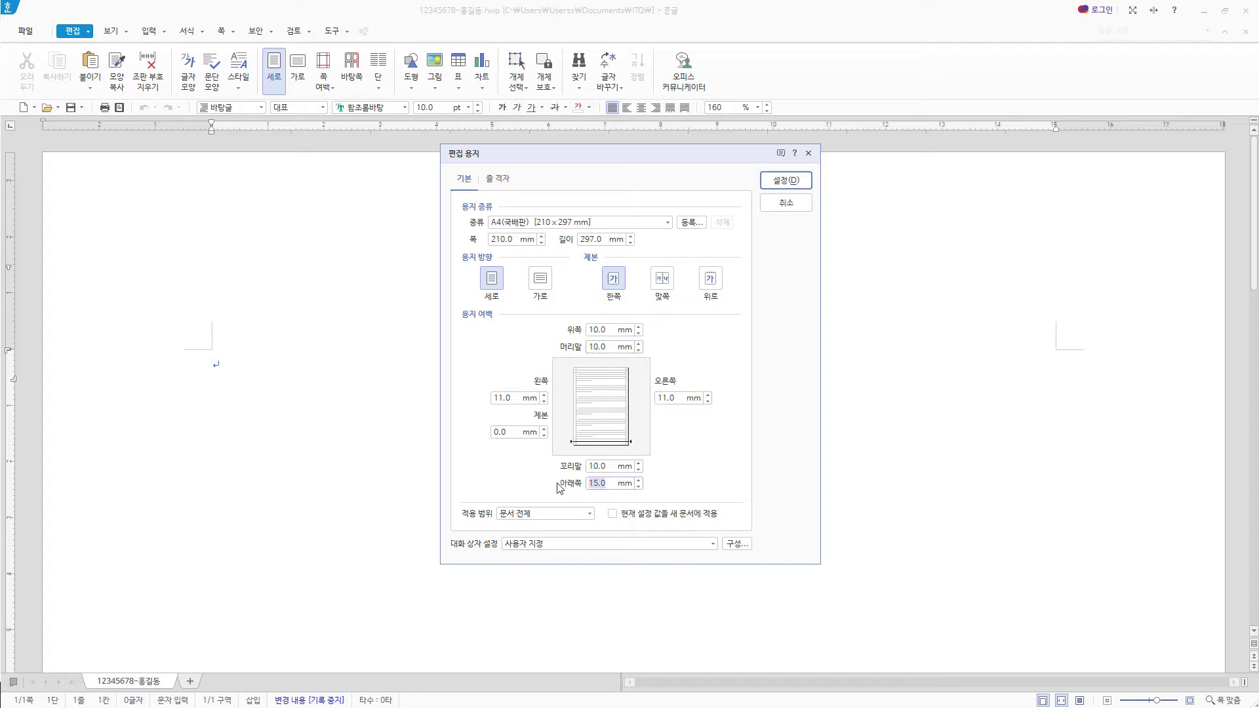
type("10")
left_click(798, 182)
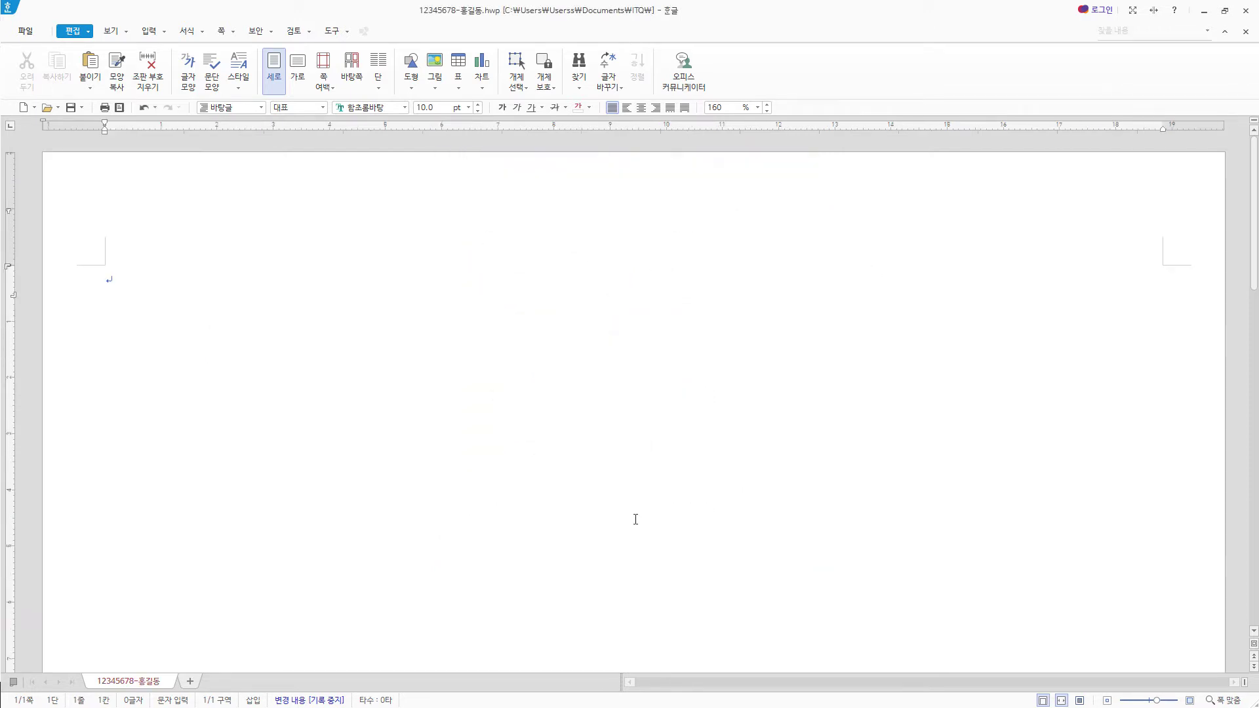
Enter the item numbers "1." and "2." on the first page with two empty lines between them and empty lines below.
type("1.")
key("Return")
key("Return")
key("Return")
type("2.")
key("Return")
key("Return")
key("Return")
Insert a section break and enter "3." and "4." on the new page, with two empty lines between them and empty lines below.
left_click(223, 31)
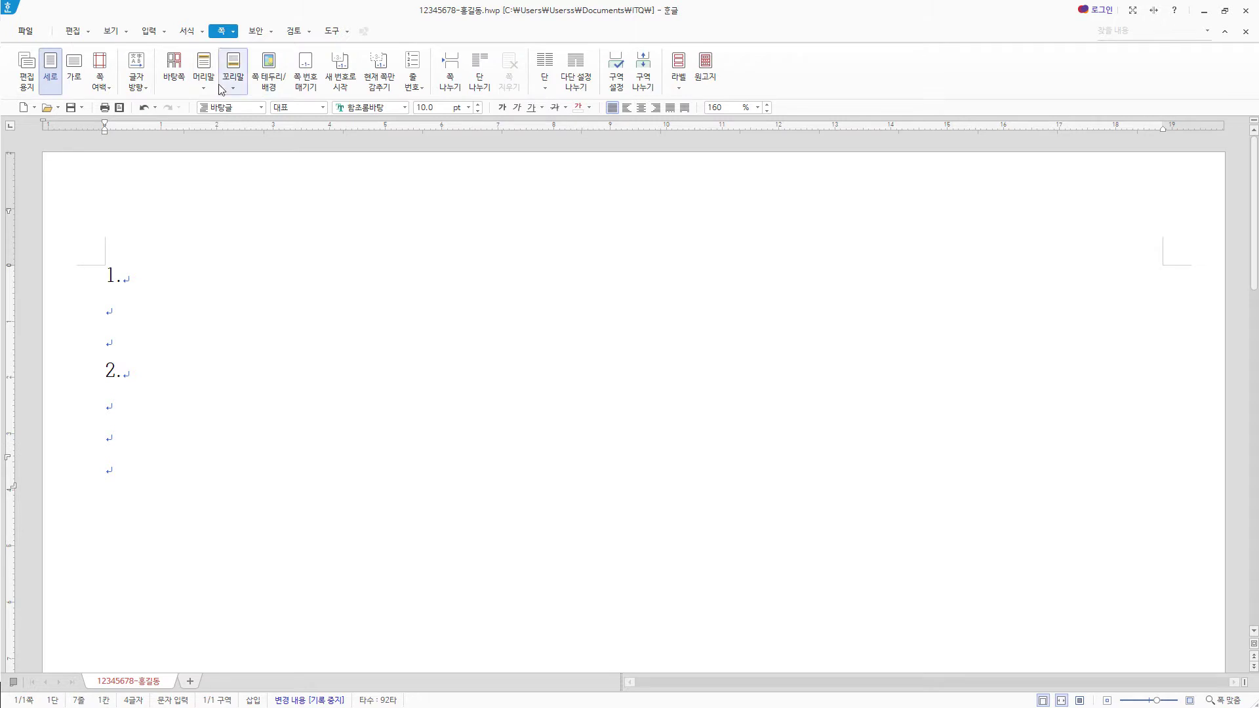
left_click(644, 72)
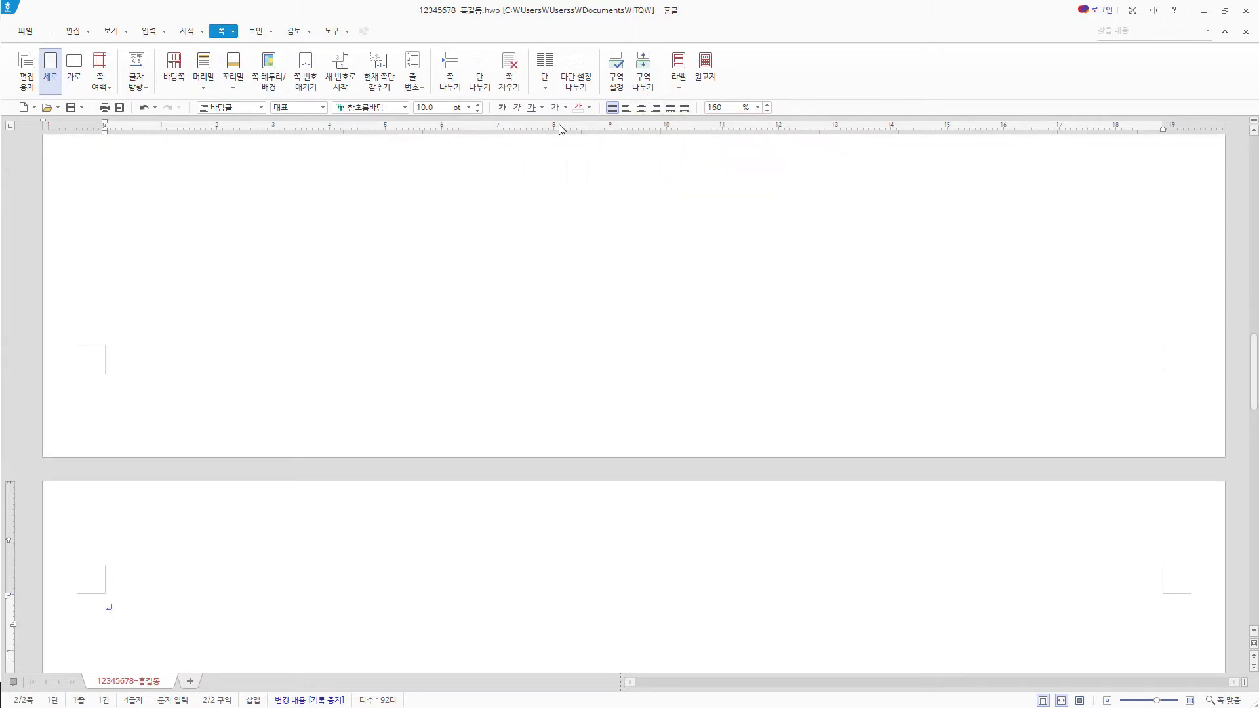
type("3.")
key("Return")
key("Return")
key("Return")
type("4")
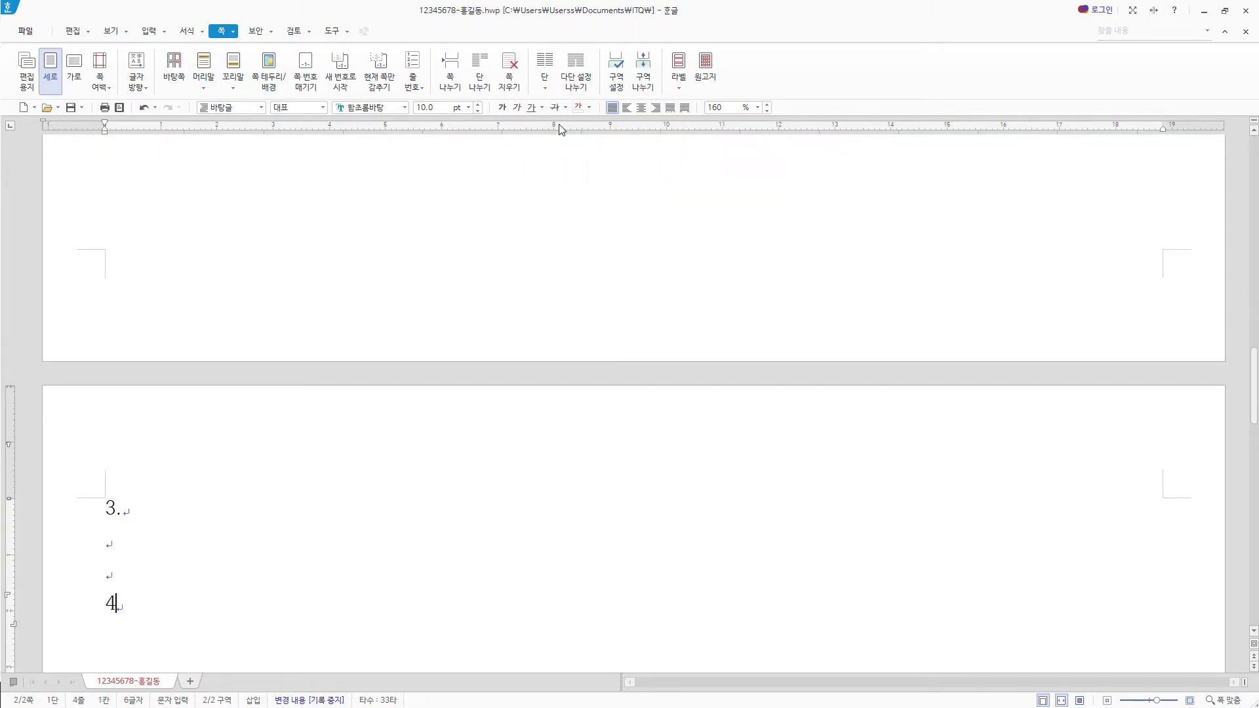
type(".")
key("Return")
key("Return")
key("Return")
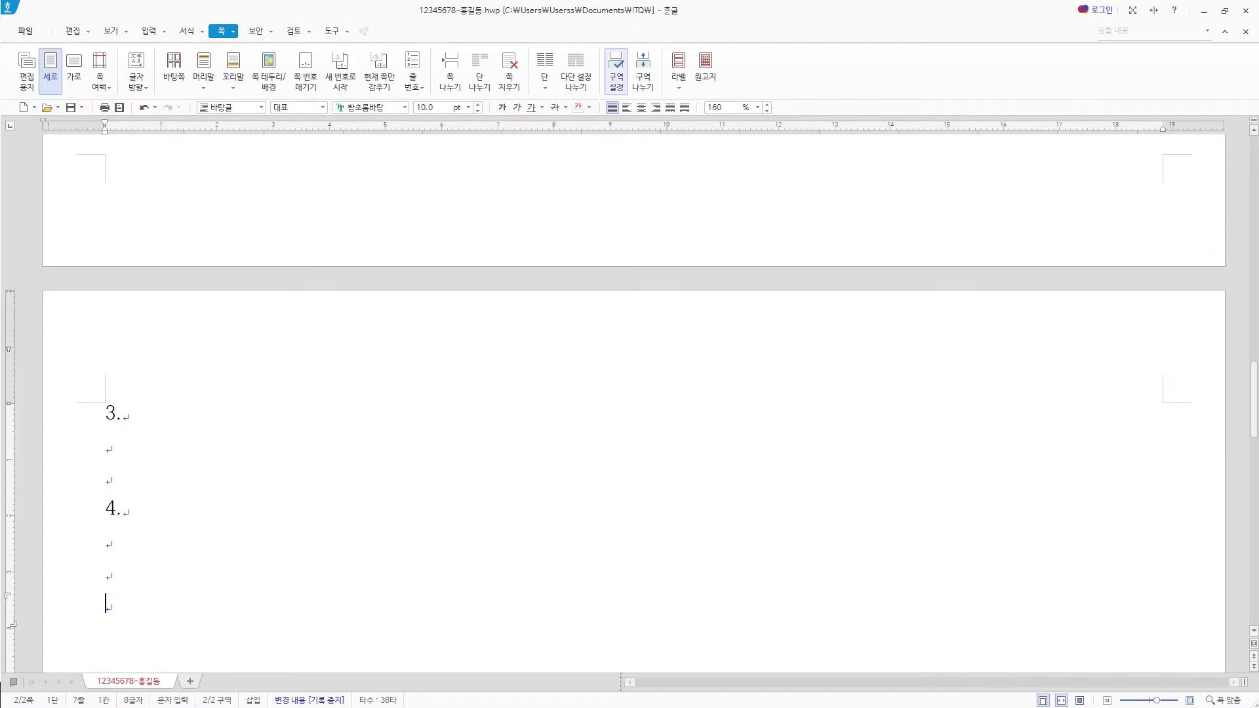
Insert another section break and enter the title "4차 산업혁명과 한국의 미래" on the third page.
left_click(643, 88)
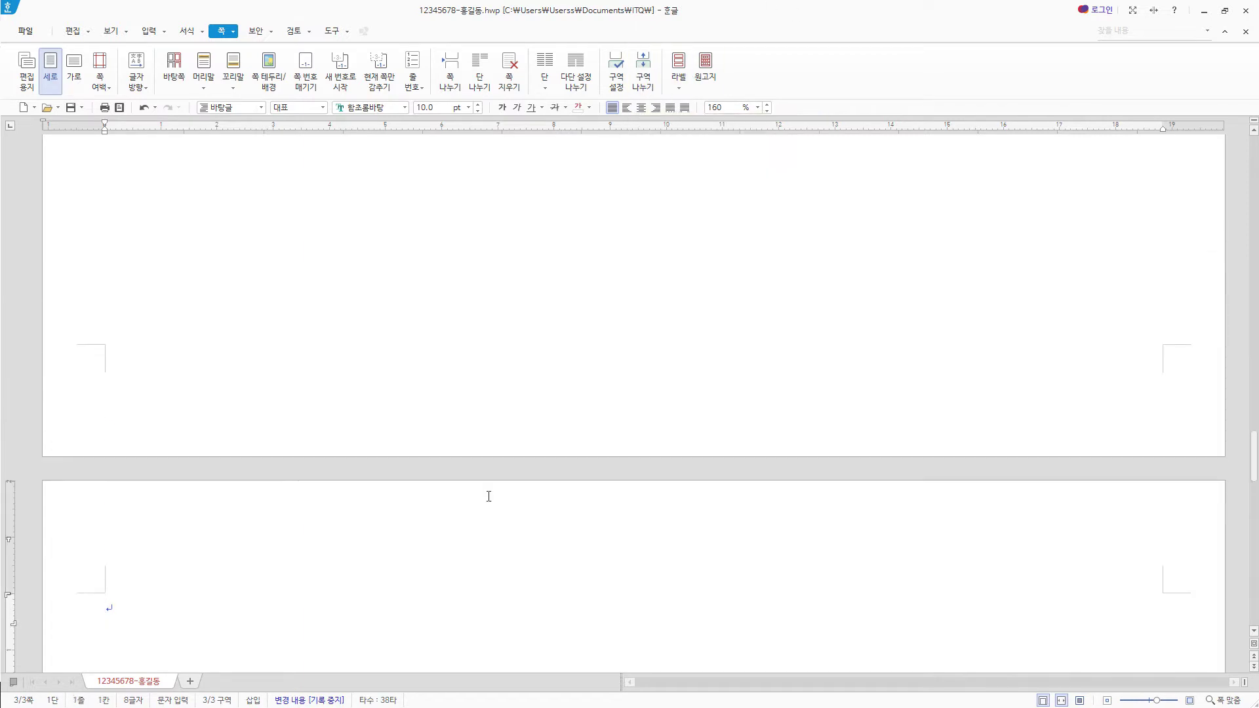
scroll(155, 444, "down", 3)
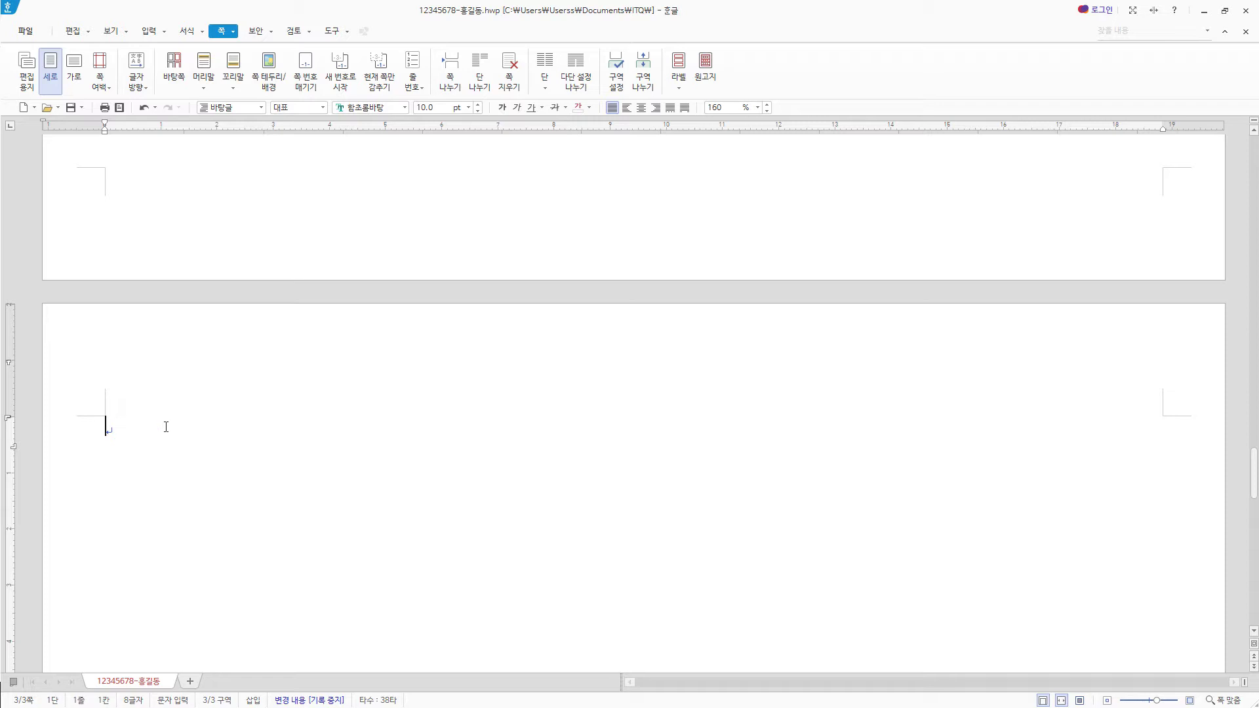
type("4차 산업혁명과 한국의 미래")
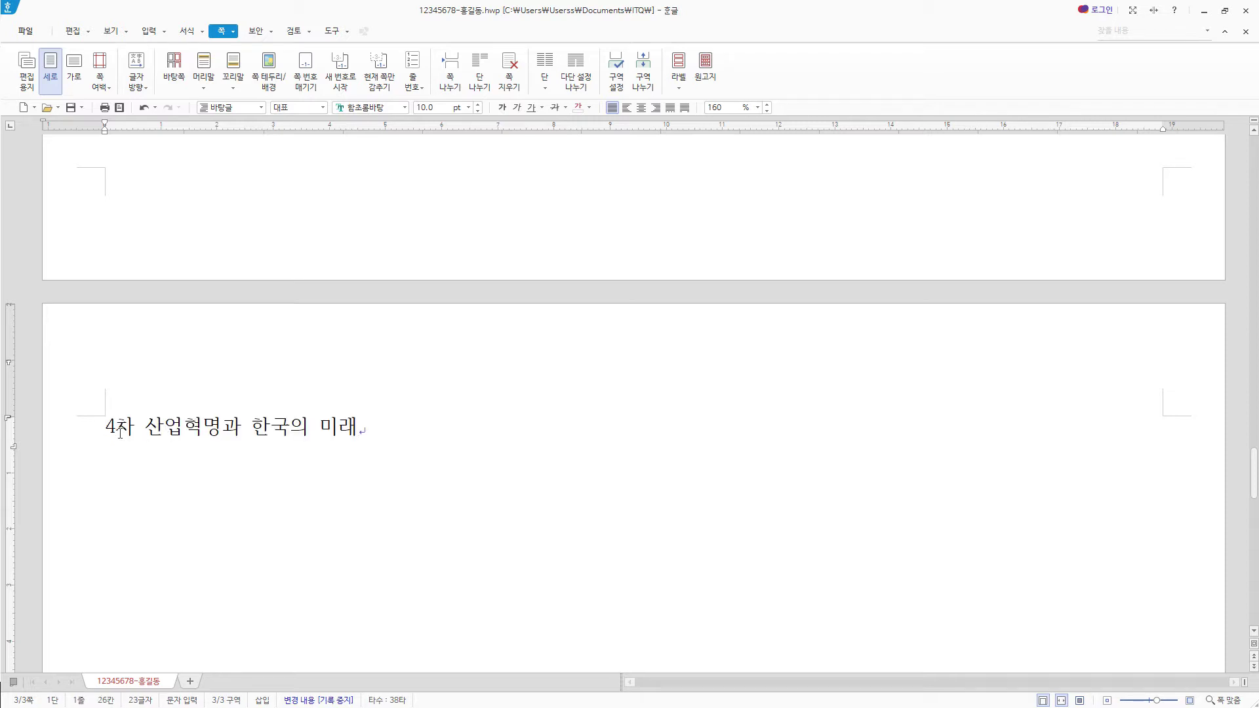
Insert a bookmark named "산업혁명" at the very start of the title on the third page.
left_click(104, 431)
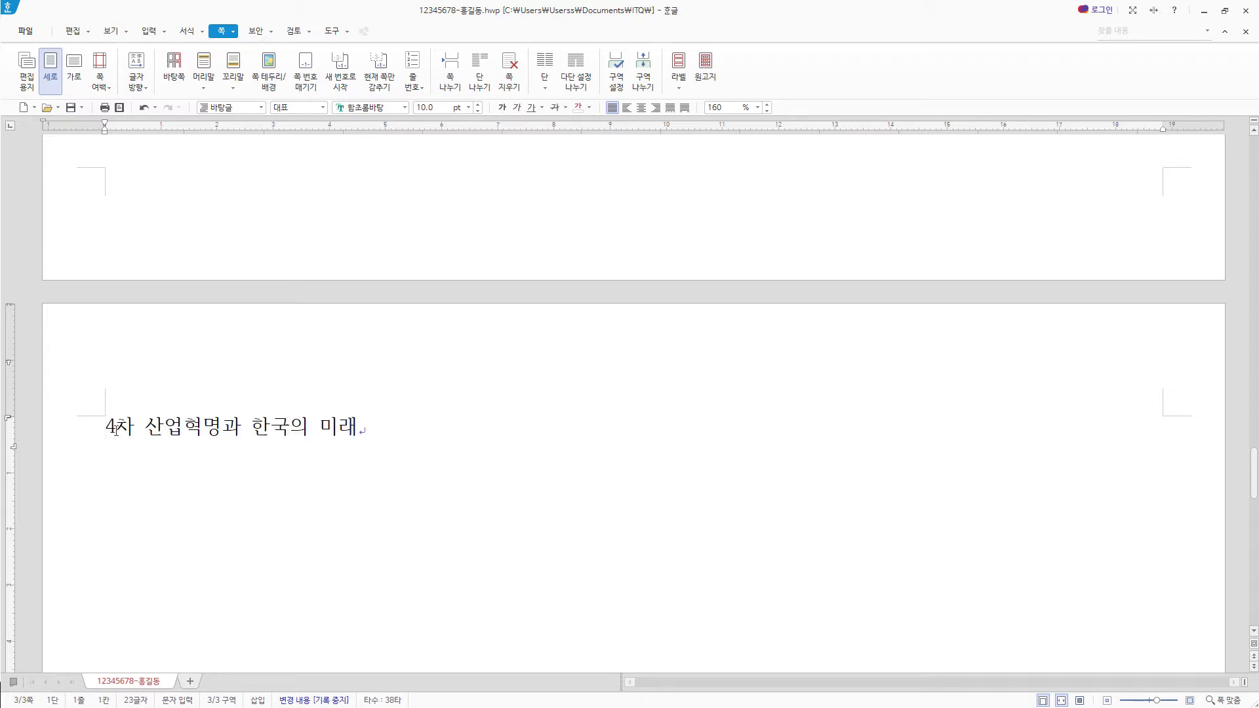
left_click(149, 32)
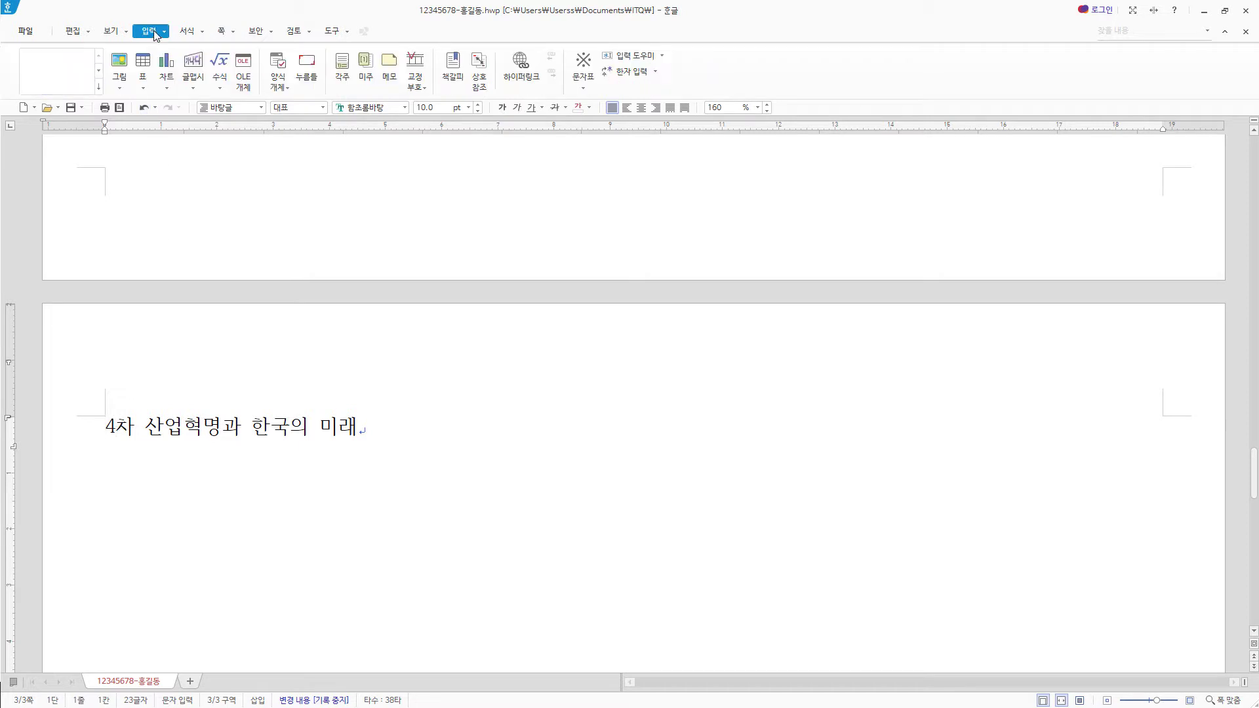
left_click(453, 66)
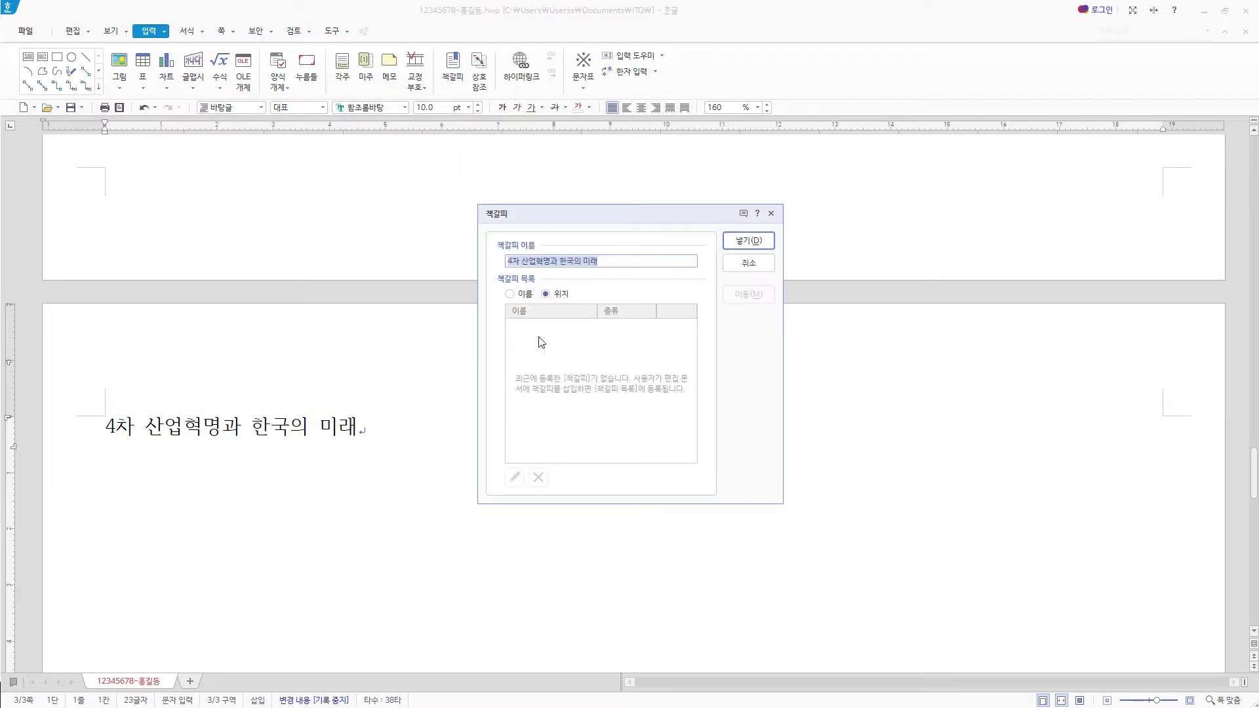
type("산업혁명")
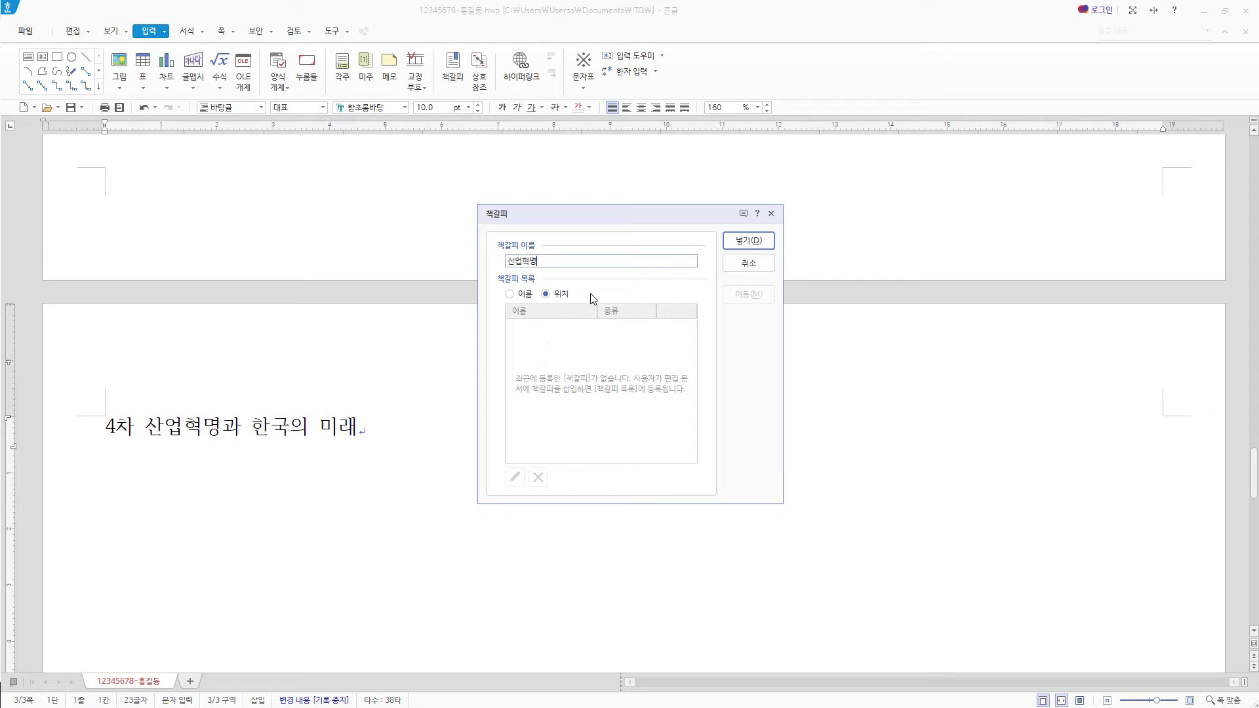
left_click(748, 241)
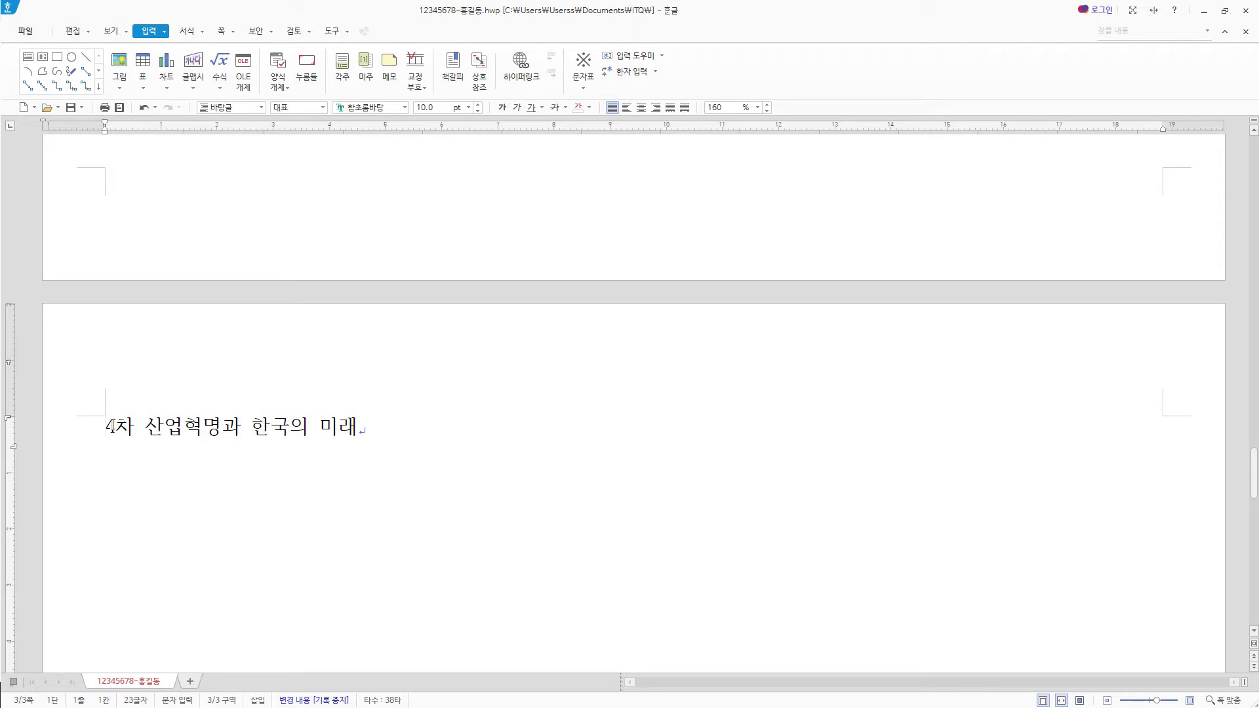
Below "1." on the first page, enter the English paragraph running from "The Fourth Industrial Revolution is the current trend" to "cloud computing.".
left_click_drag(1254, 477, 1254, 219)
scroll(475, 478, "up", 5)
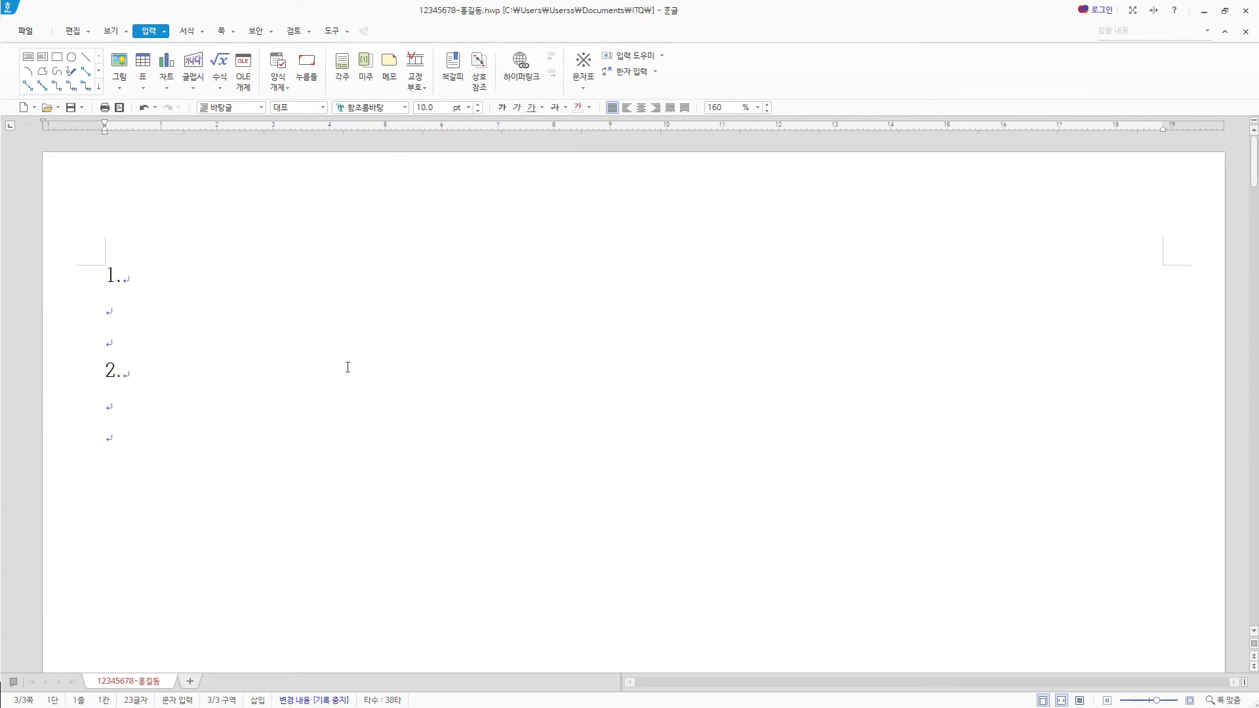
left_click(147, 276)
key("Down")
key("Down")
key("Down")
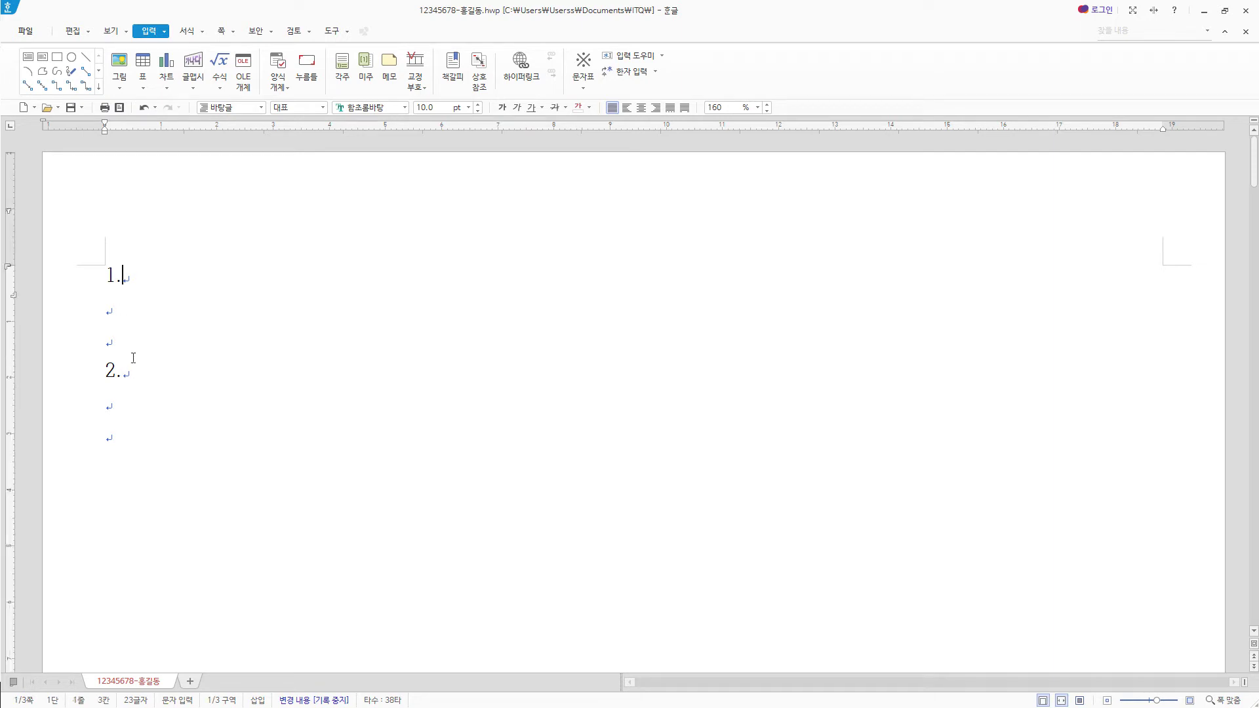
left_click(124, 274)
left_click(148, 305)
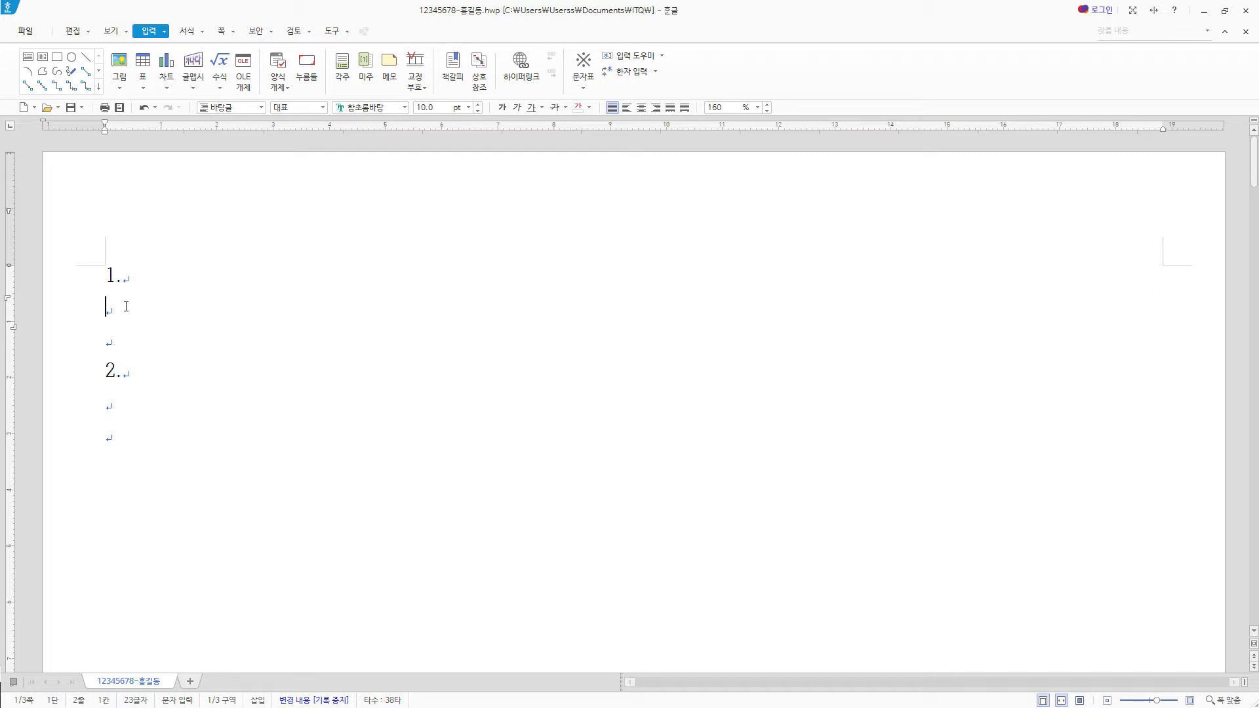
type("The Fourth Industrial Revolution is the current trend of automation and data exchange in manufacturing technologies. It includes the internet of things and cloud computing.")
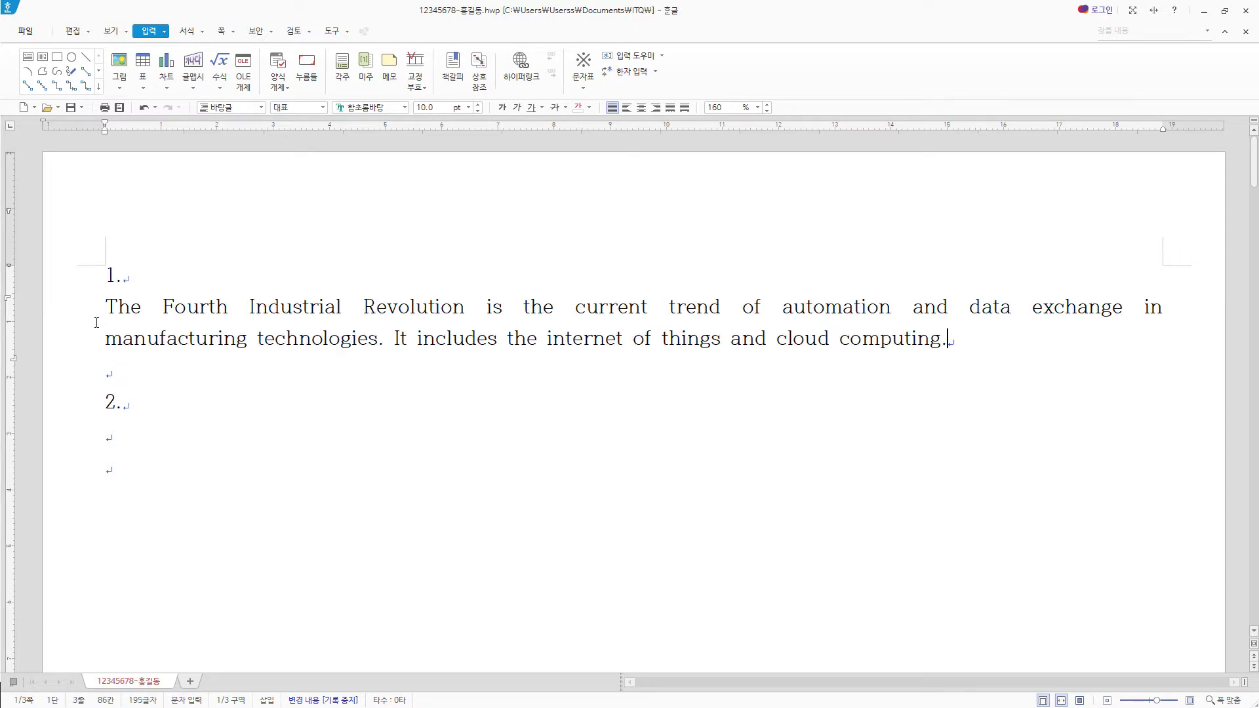
Below the English paragraph, add the Korean paragraph from "4차 산업혁명이란 유전자, 나노" to "혁명이라 할 수 있다." and one extra empty line before "2.".
key("Return")
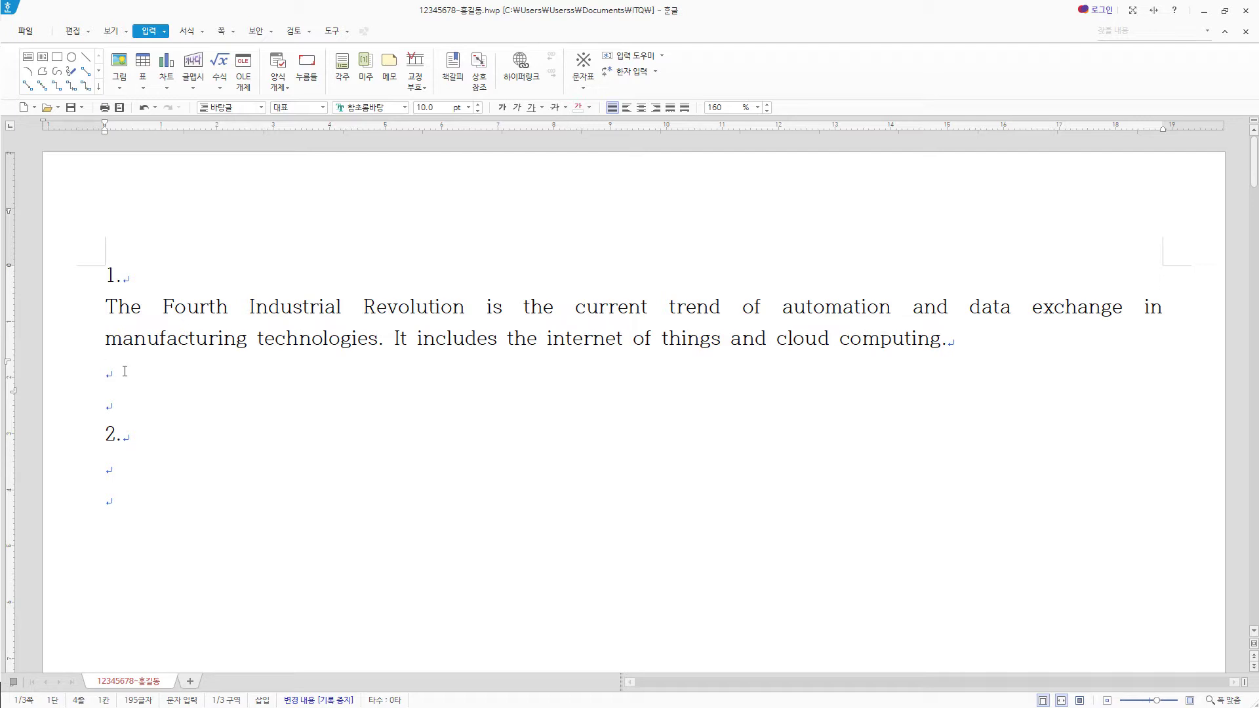
type("4차 산업혁명이란 유전자, 나노, 인공지능, 사물인터넷, 빅데이터, 모바일 등 모든 기술이 융합하여 물리학, 디지털, 생물학 분야가 상호 교류하여 파괴적 혁신을 일으키는 혁명이라 할 수 있다.")
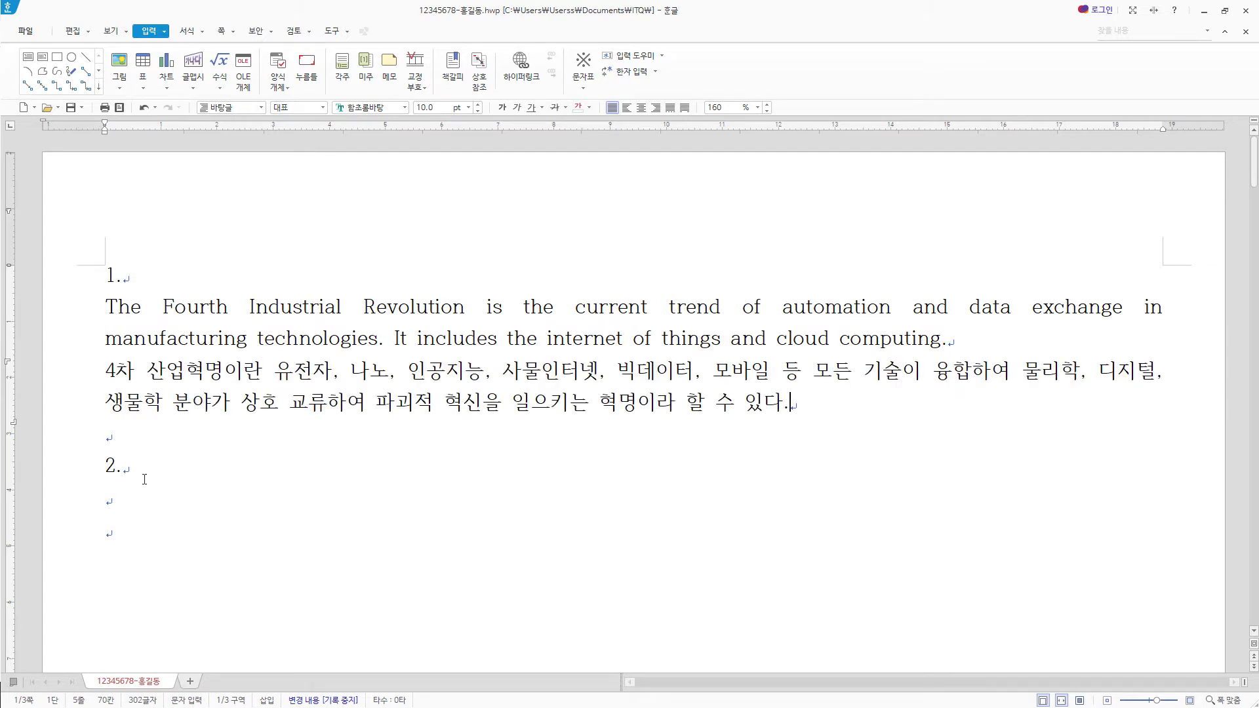
left_click(119, 429)
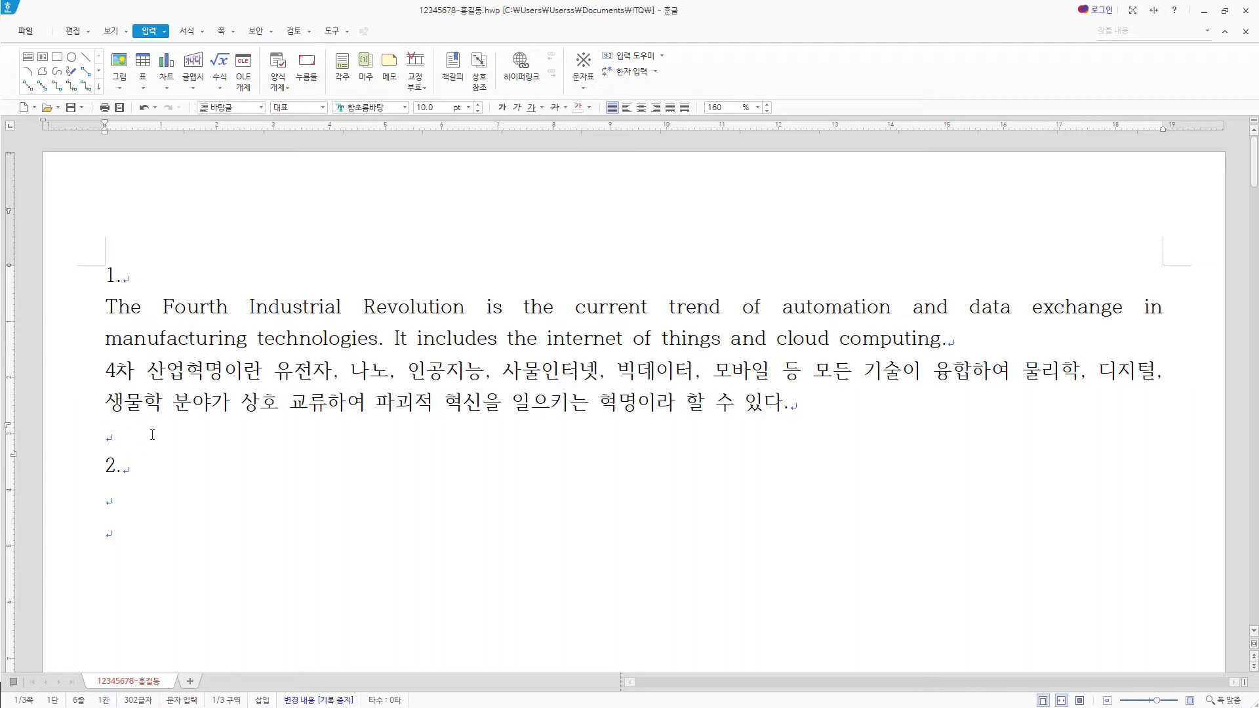
key("Return")
key("Return")
key("BackSpace")
Select the English and Korean paragraphs under "1." and start adding a new paragraph style named "revolution".
left_click_drag(833, 402, 104, 327)
key("F6")
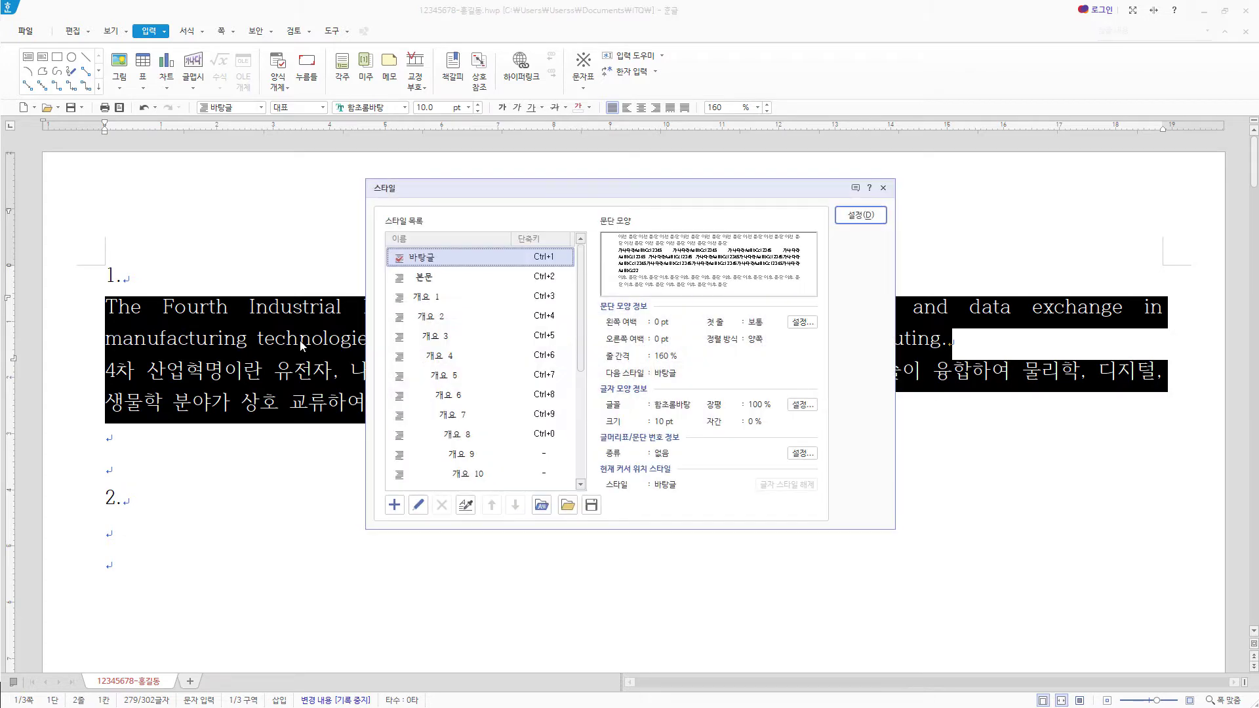
left_click(395, 505)
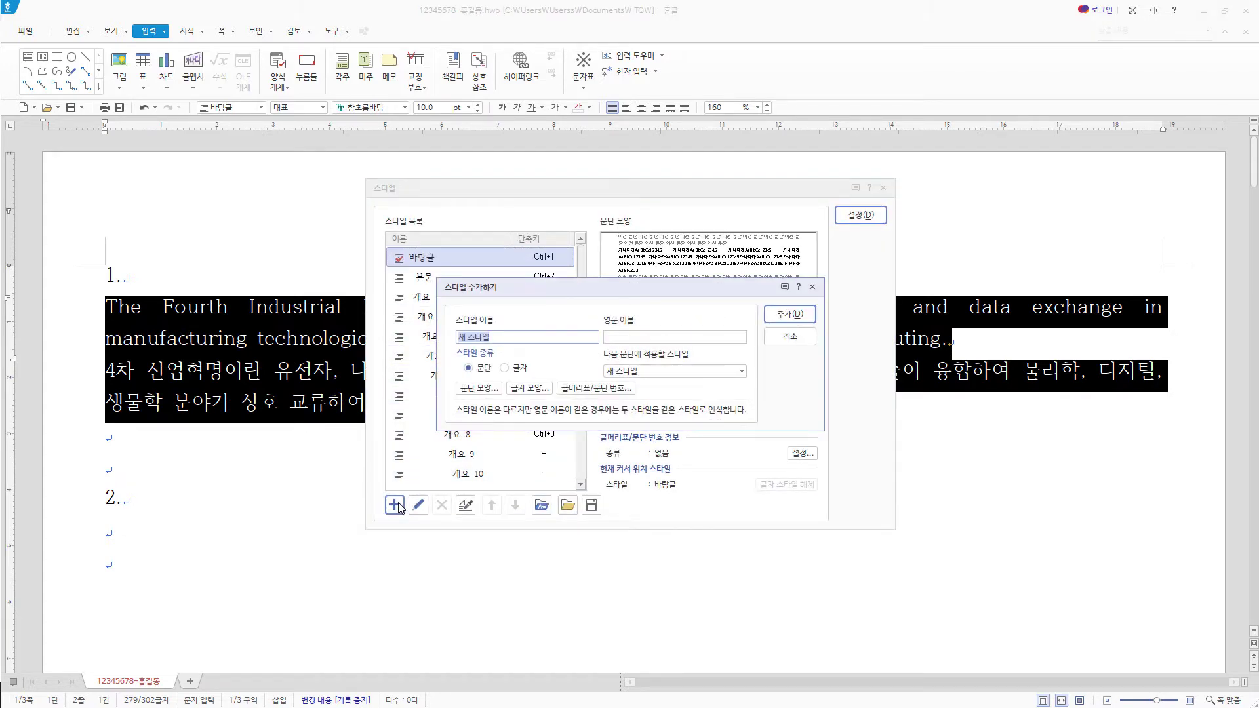
type("revolution")
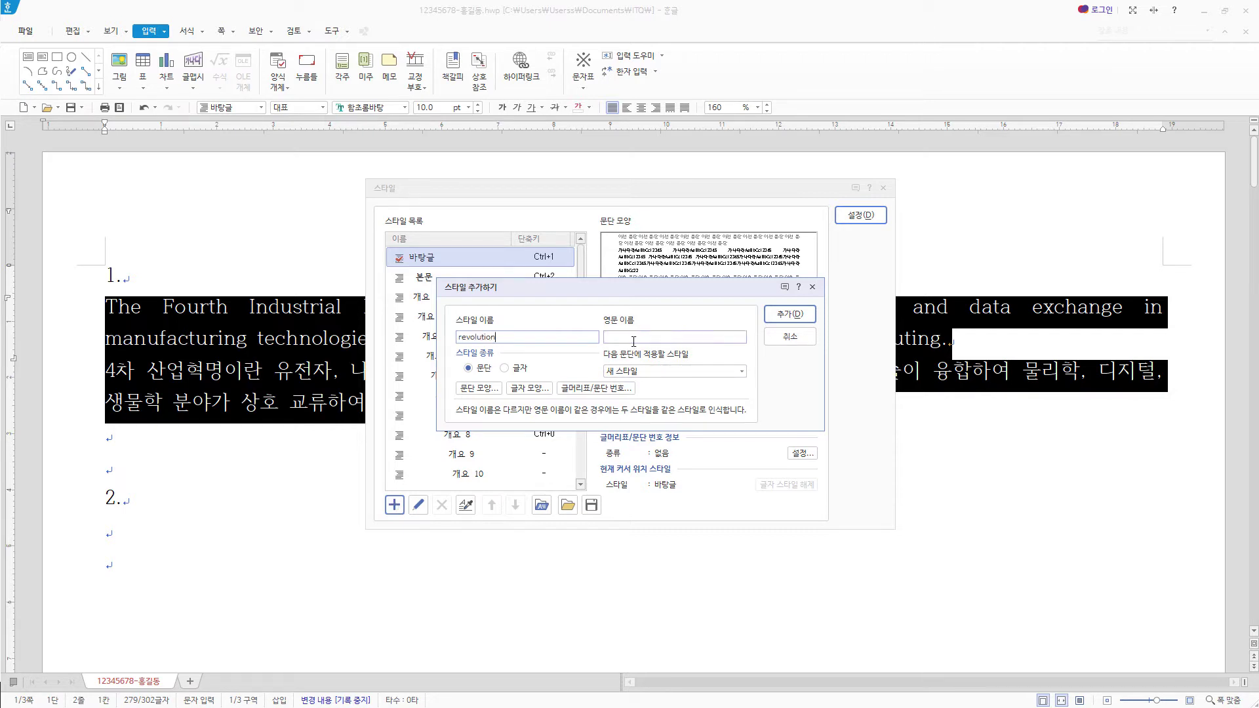
Set the revolution style's paragraph shape to a 15 pt left margin and 10 pt spacing below the paragraph.
left_click(484, 396)
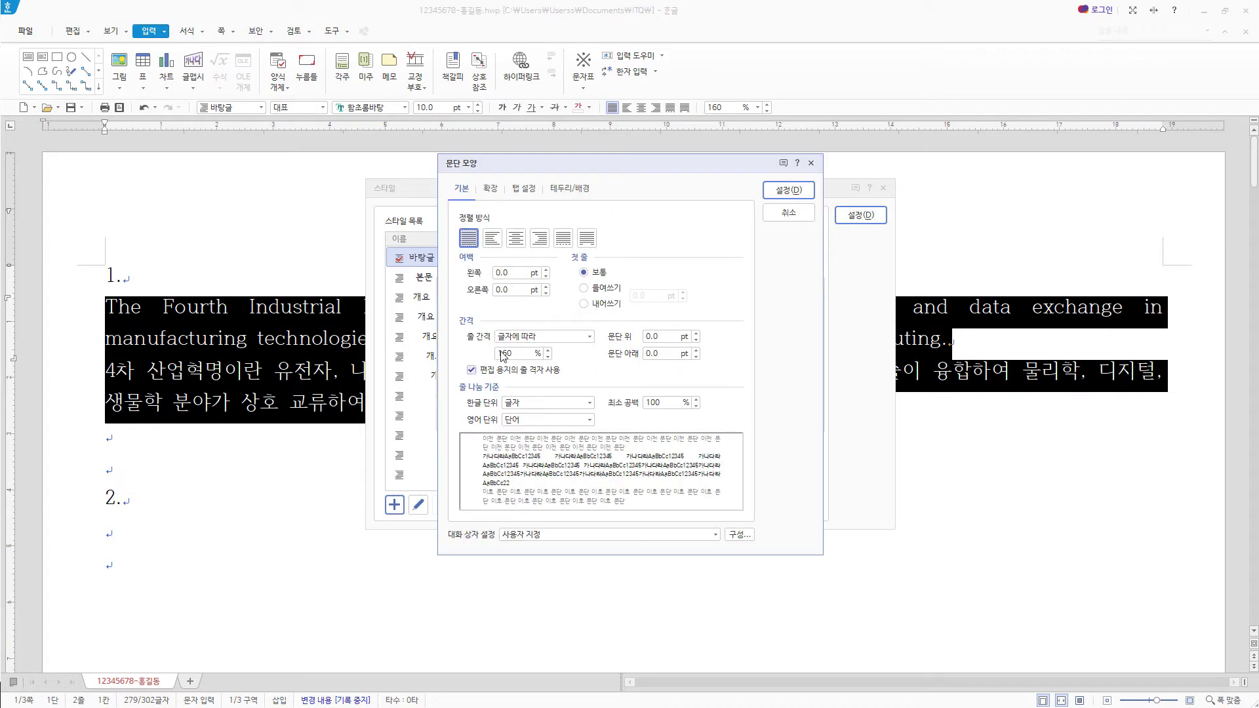
left_click(496, 272)
double_click(496, 273)
type("15")
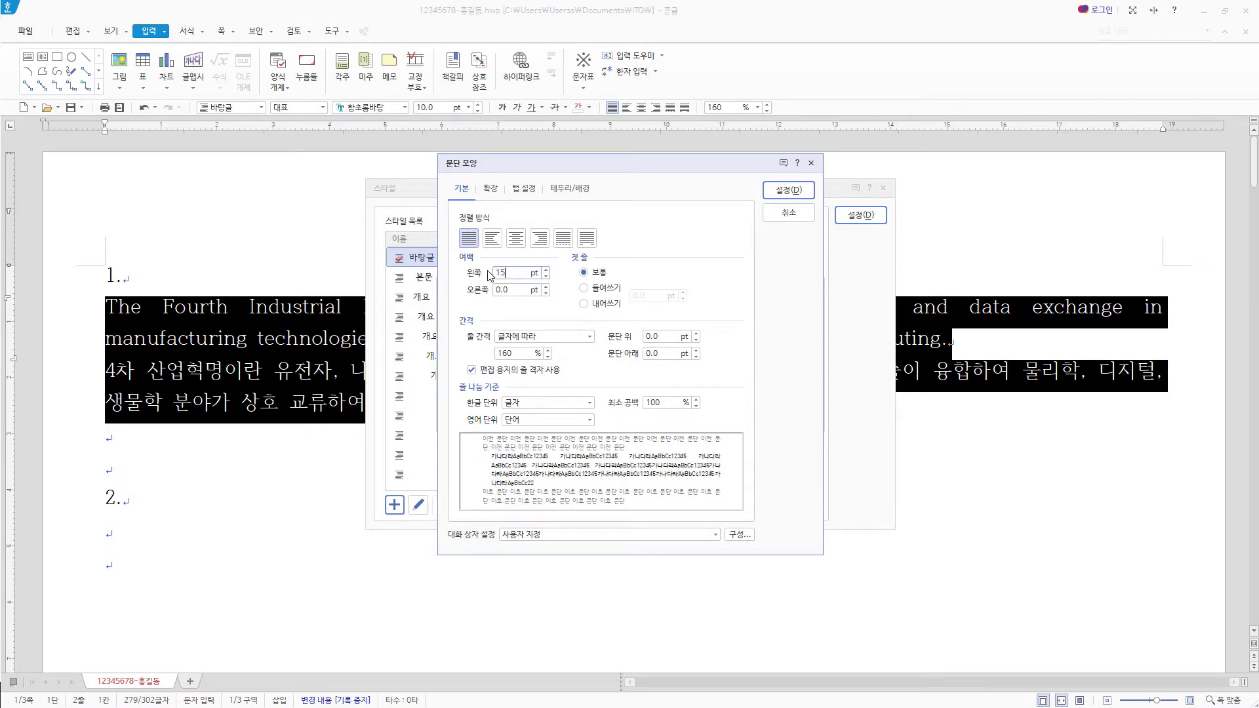
double_click(670, 353)
type("10")
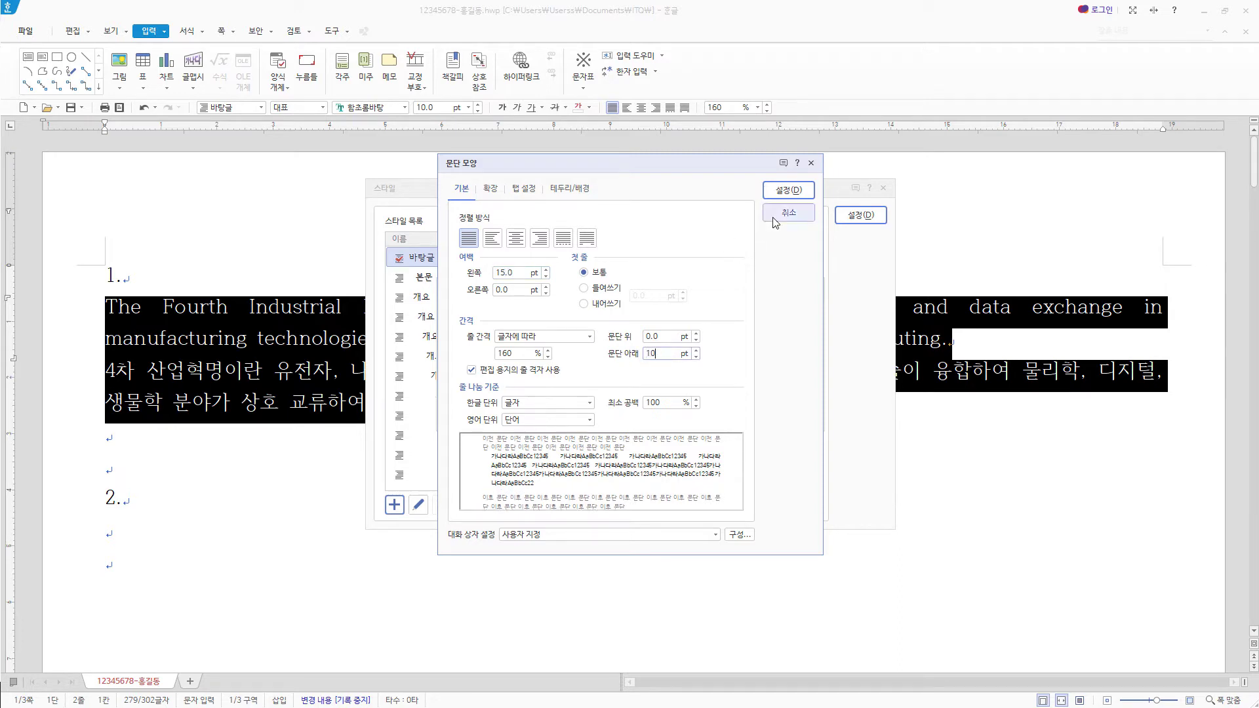
left_click(787, 195)
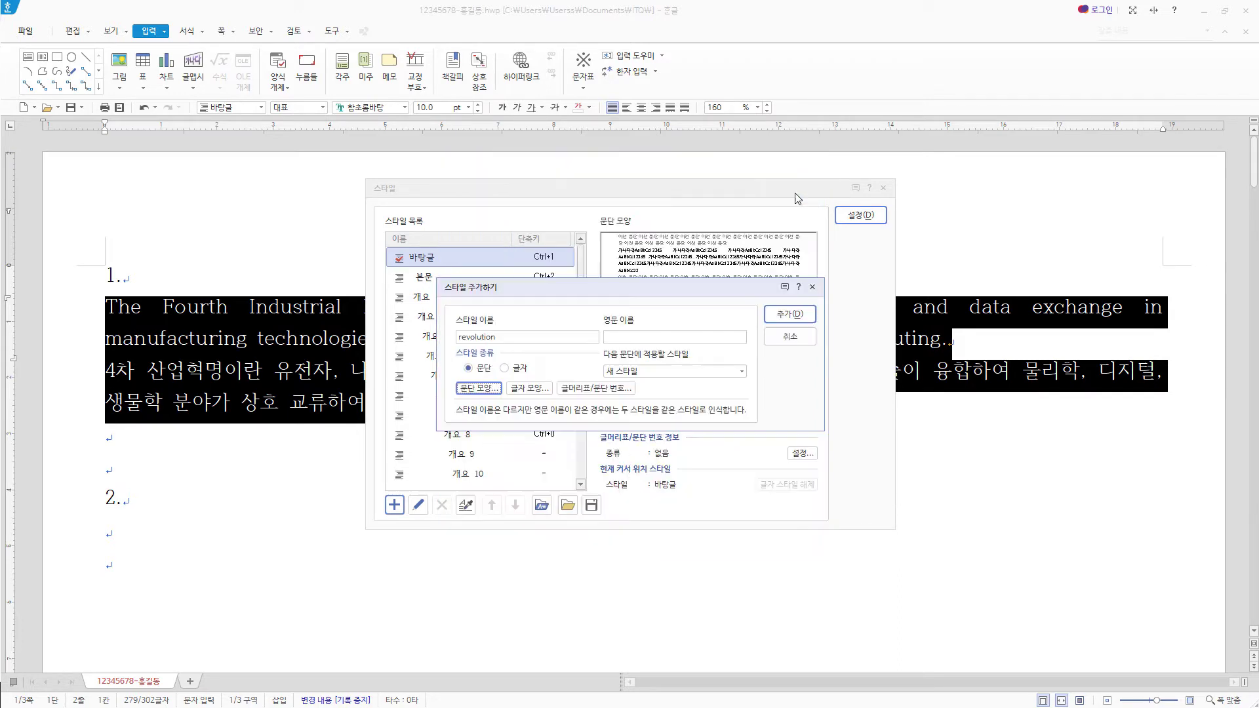
In the revolution style's character shape, keep the size at 10 pt and set character width to 95% and letter spacing to 5%.
left_click(542, 389)
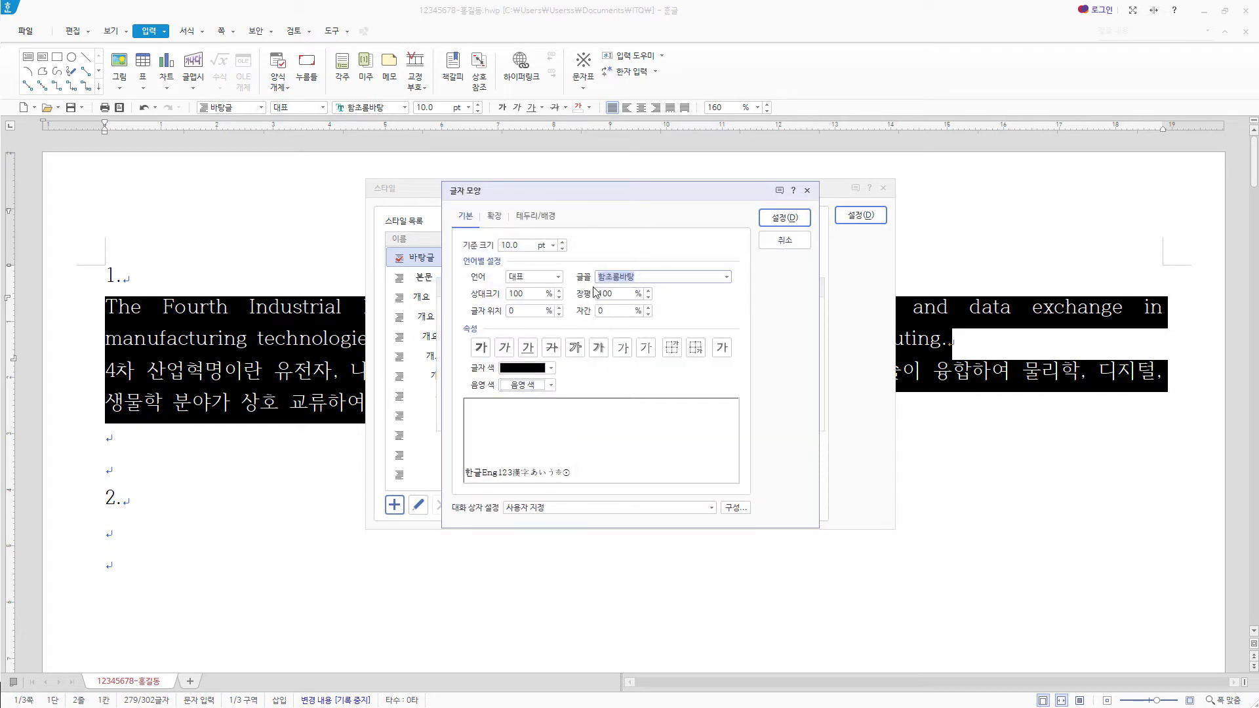
left_click(523, 244)
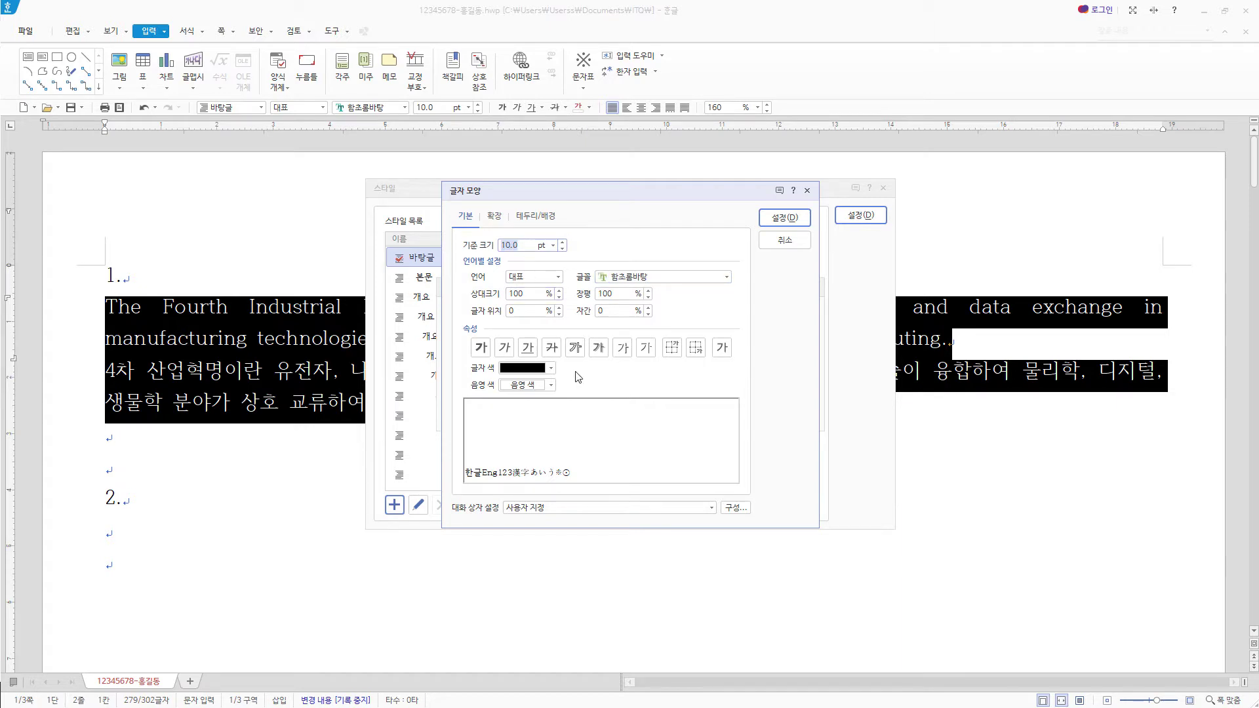
key("Tab")
key("Tab")
key("Tab")
key("Tab")
type("95")
key("Tab")
type("5")
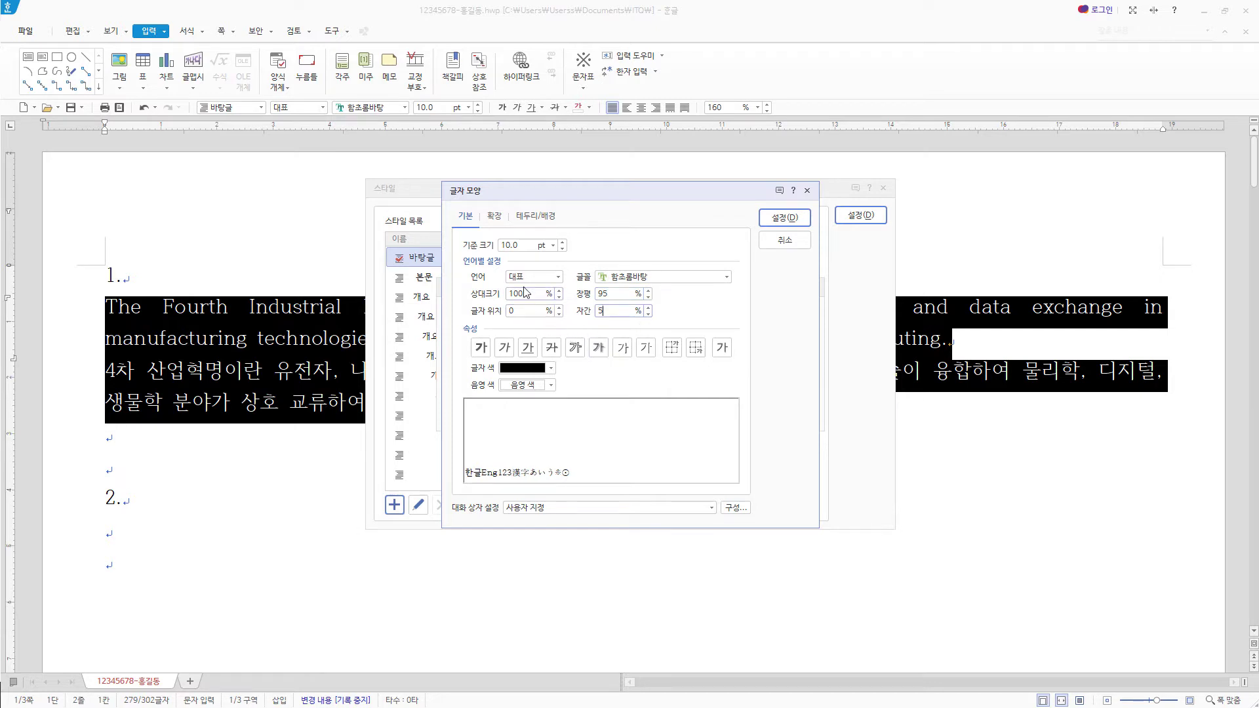
Set the revolution style's font for Korean (한글) characters to 돋움.
left_click(558, 277)
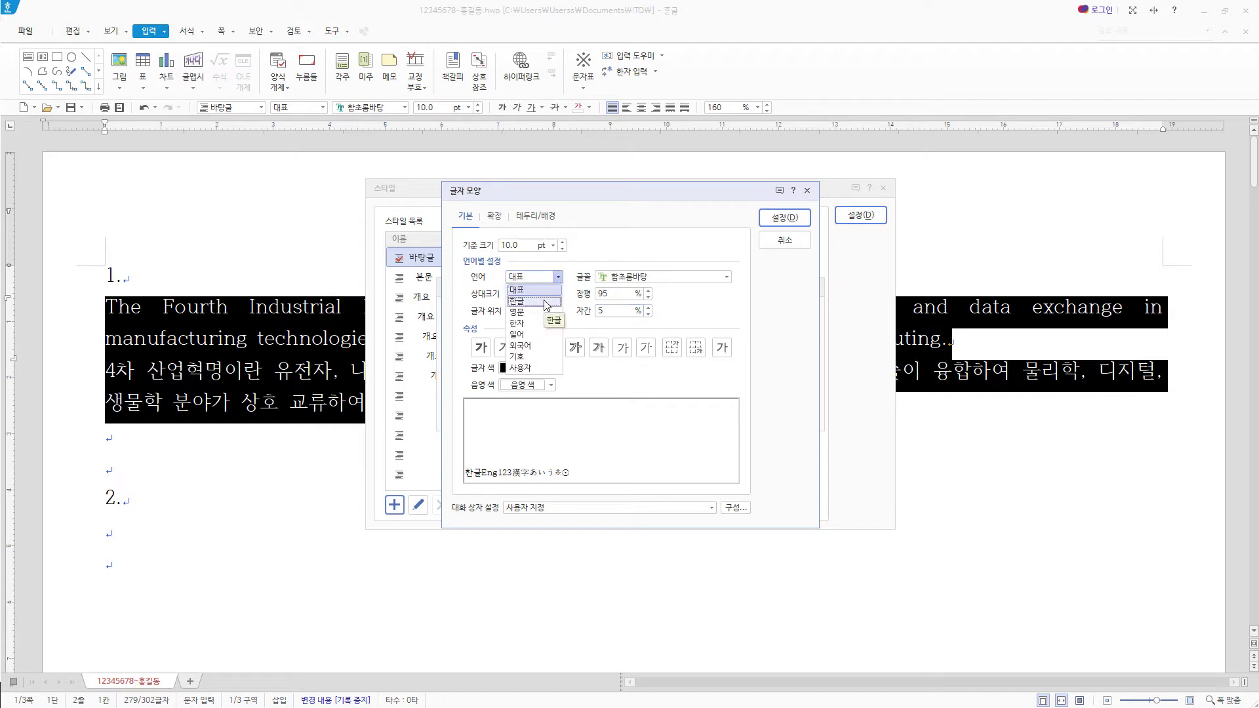
left_click(545, 302)
key("Tab")
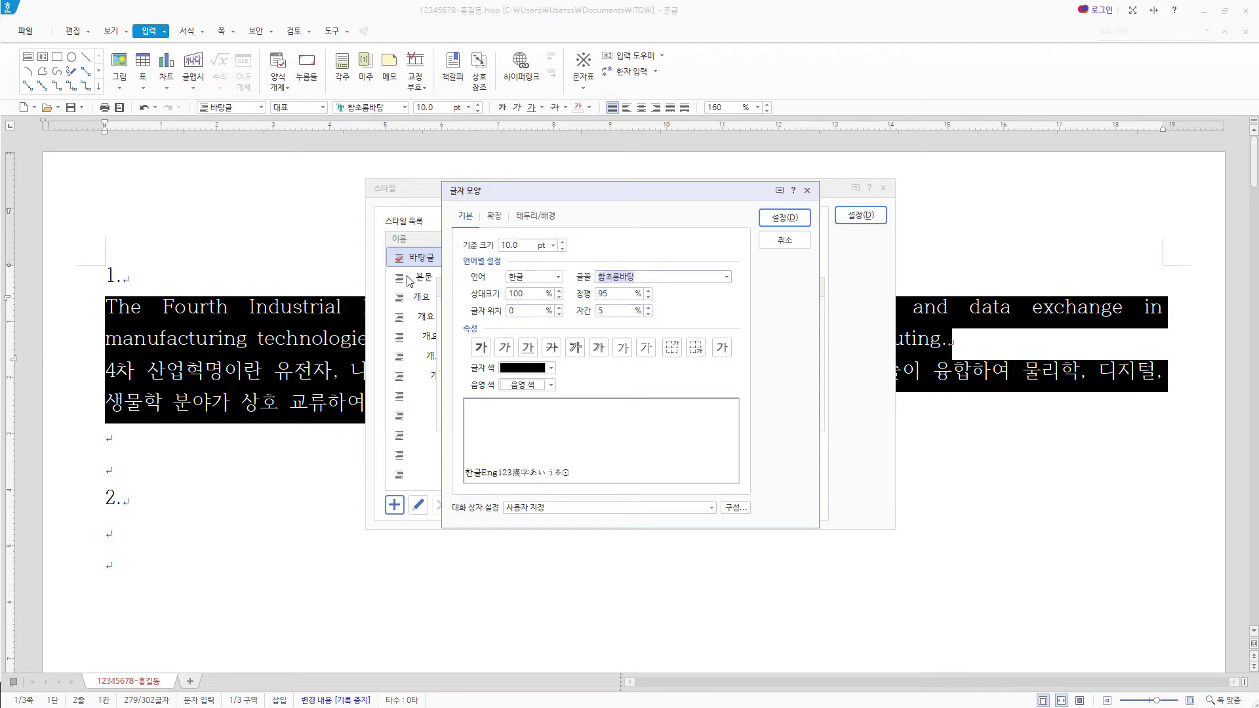
type("돋움")
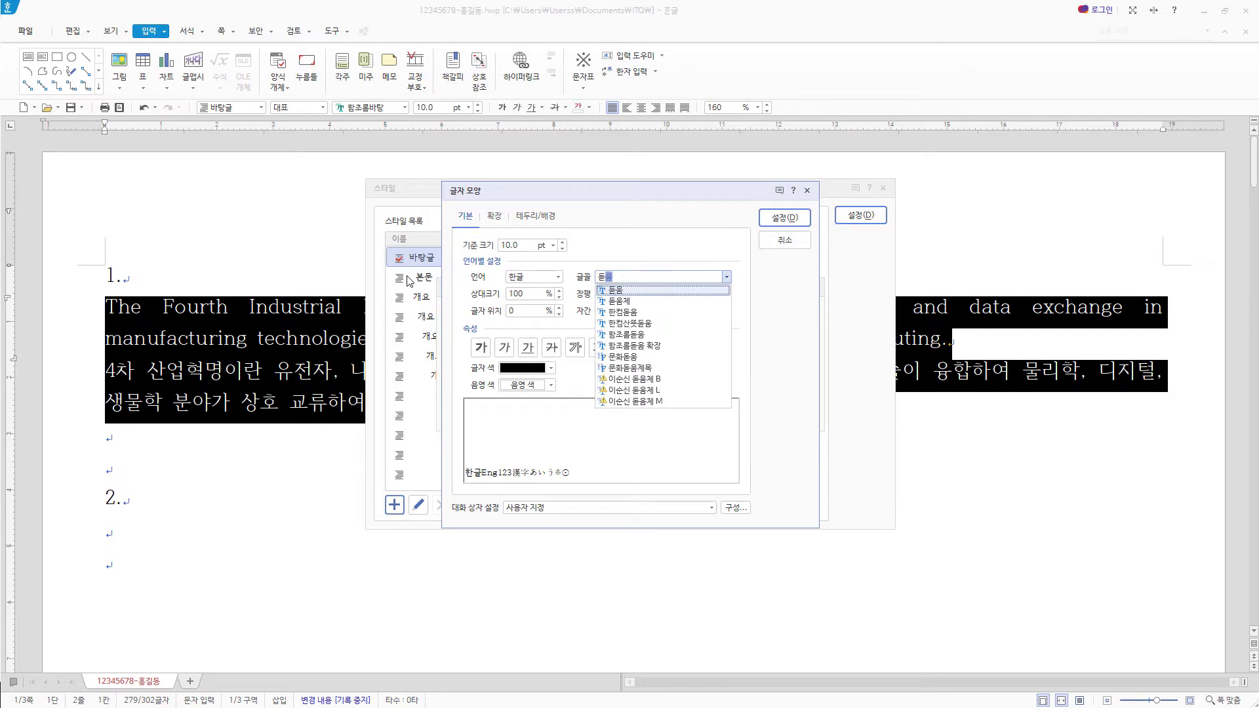
left_click(642, 293)
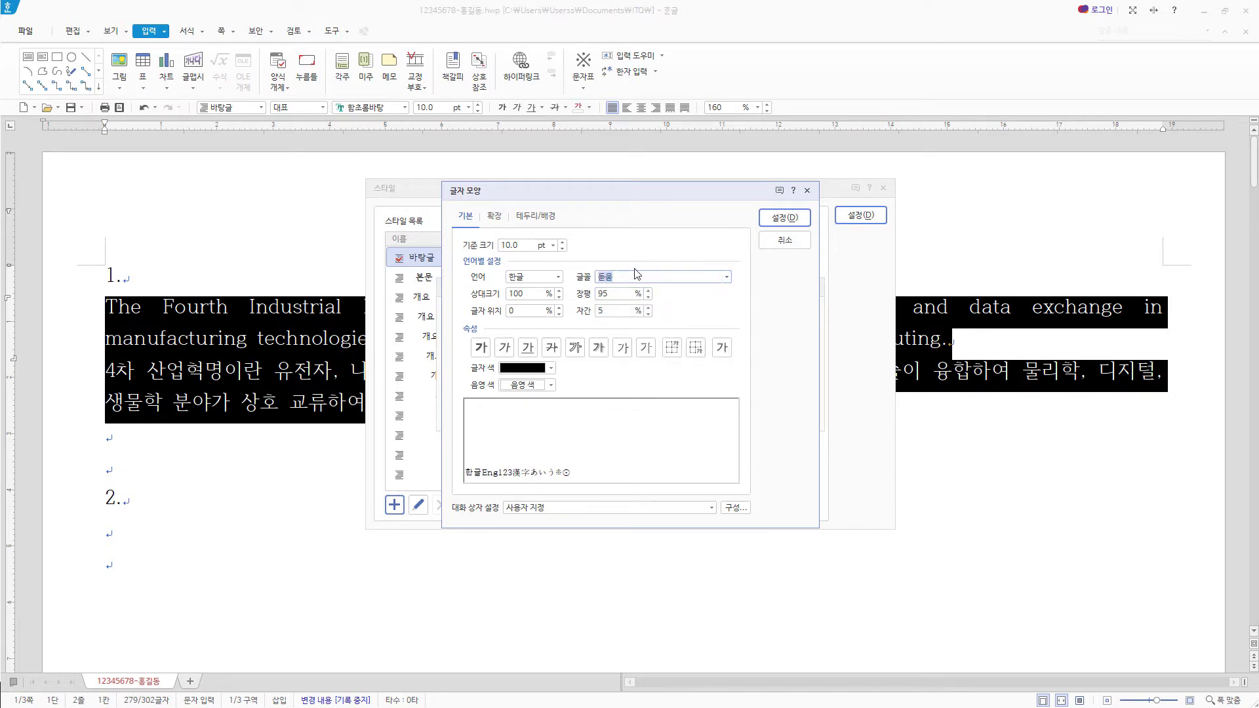
Set the revolution style's font for English (영문) characters to 굴림 and accept the character shape settings.
left_click(542, 277)
left_click(518, 312)
type("굴림")
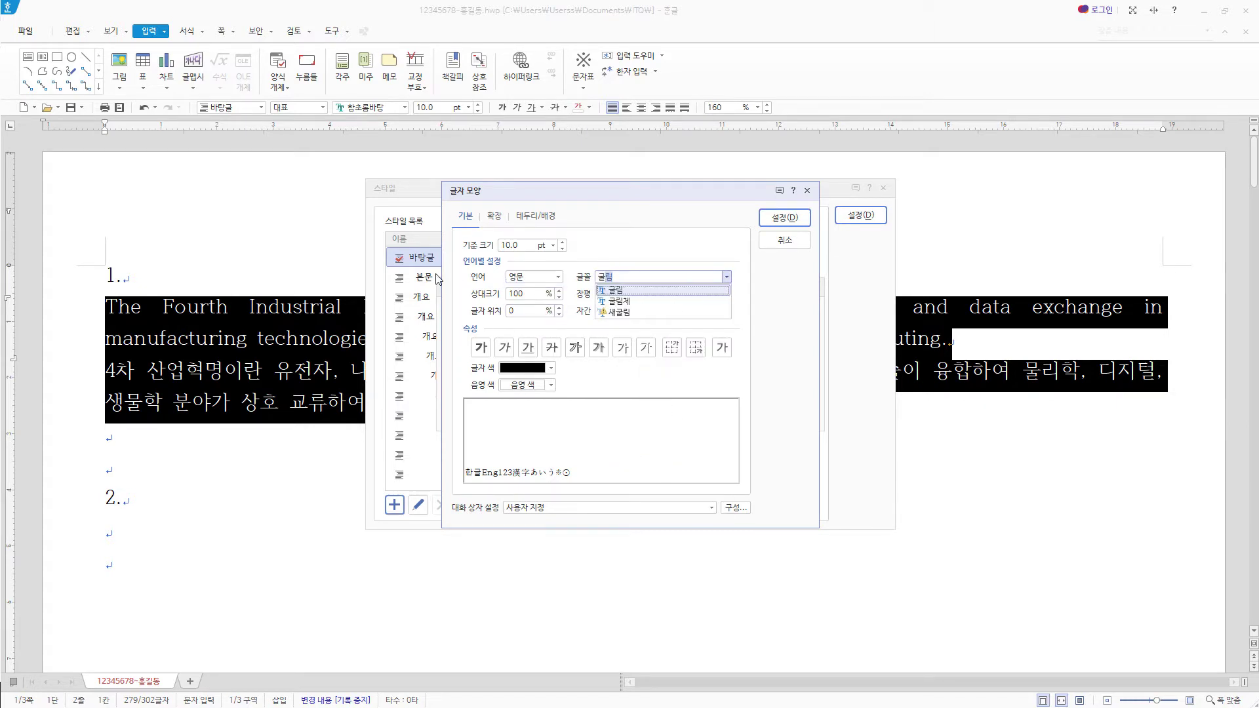
left_click(644, 290)
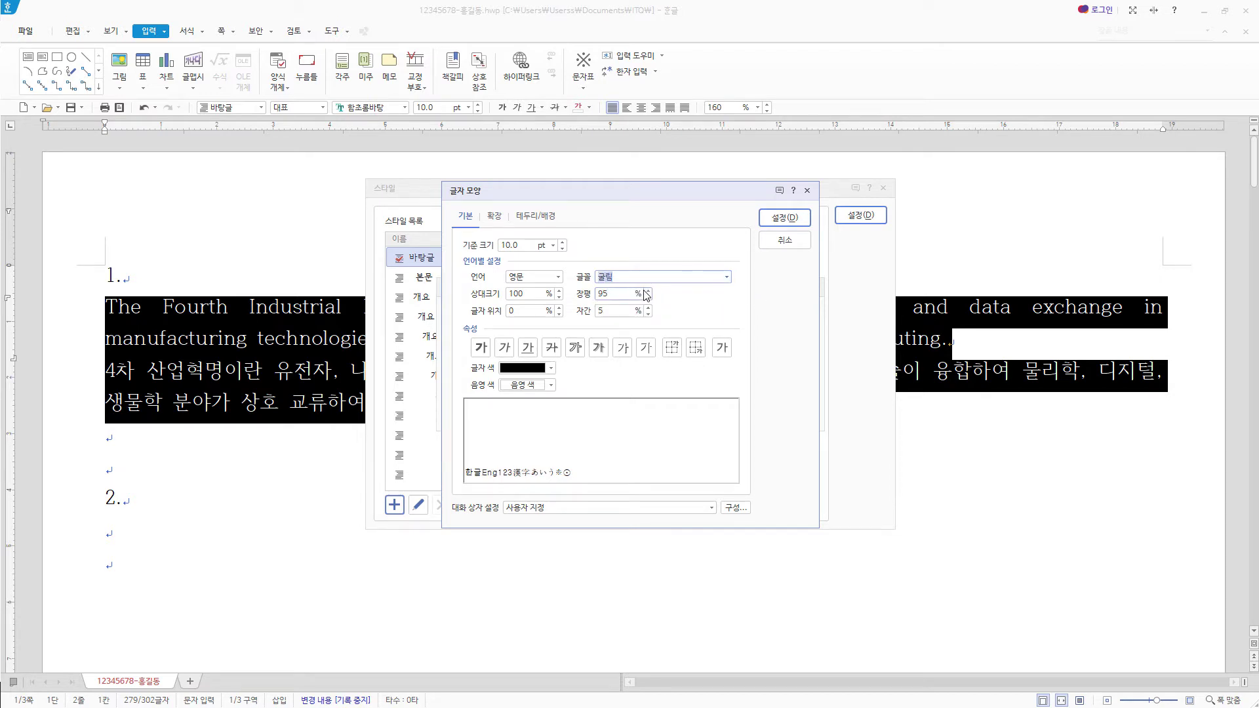
left_click(785, 217)
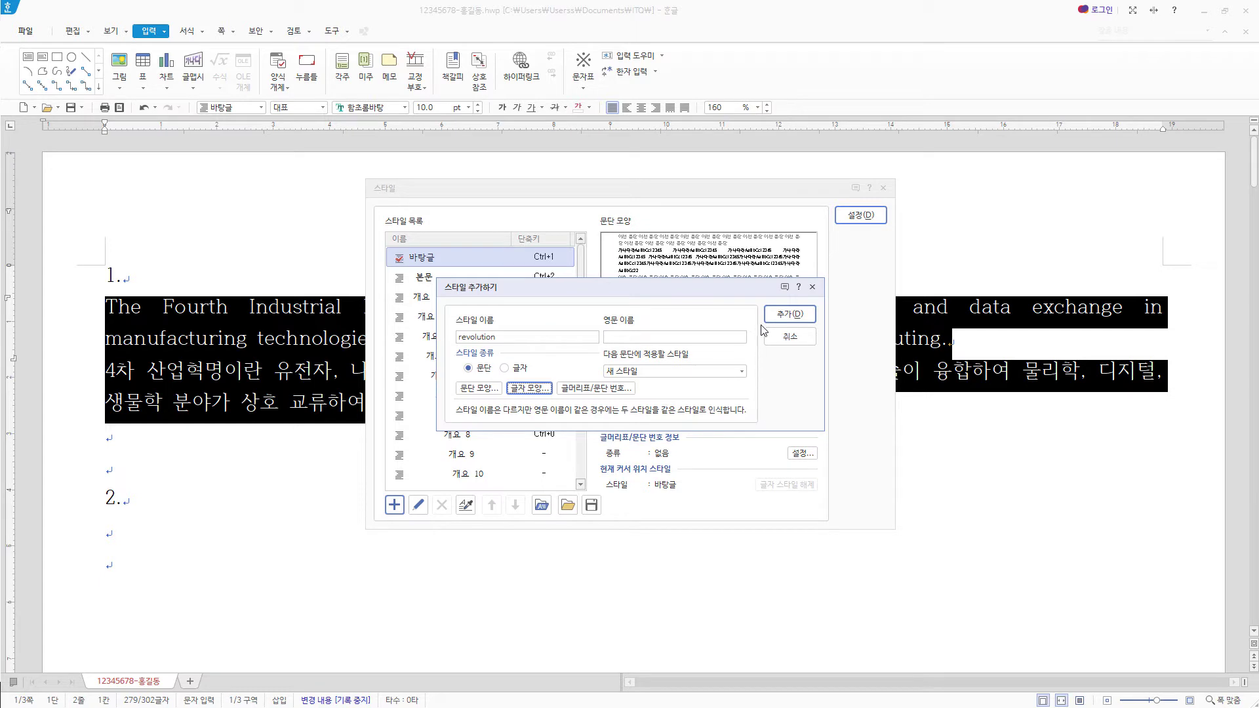
Add the revolution style to the style list and apply it to the selected English and Korean paragraphs.
left_click(808, 316)
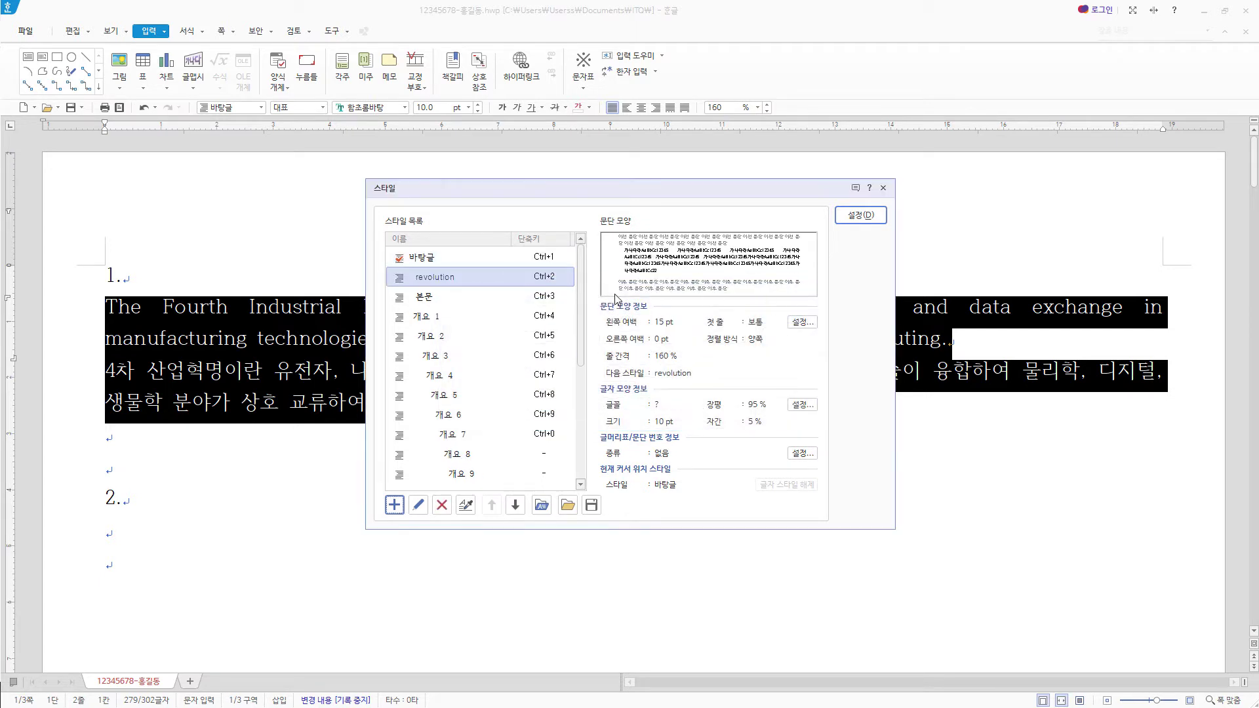
left_click(440, 279)
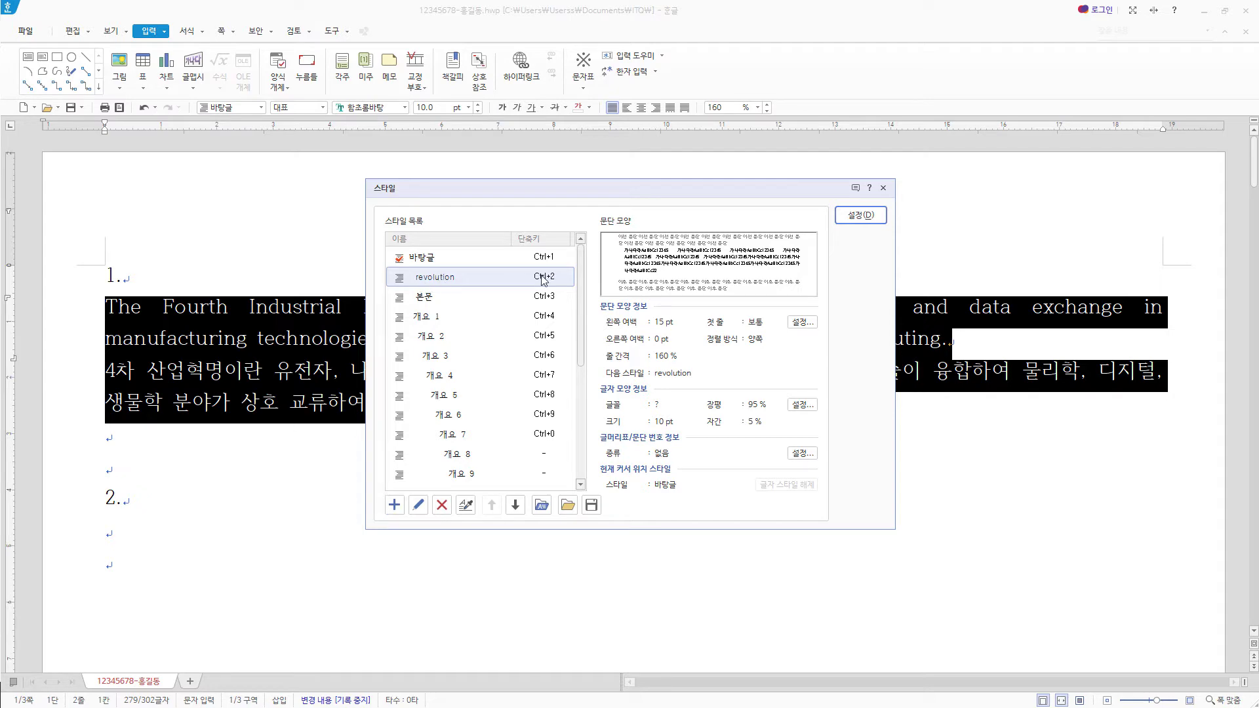
left_click(861, 215)
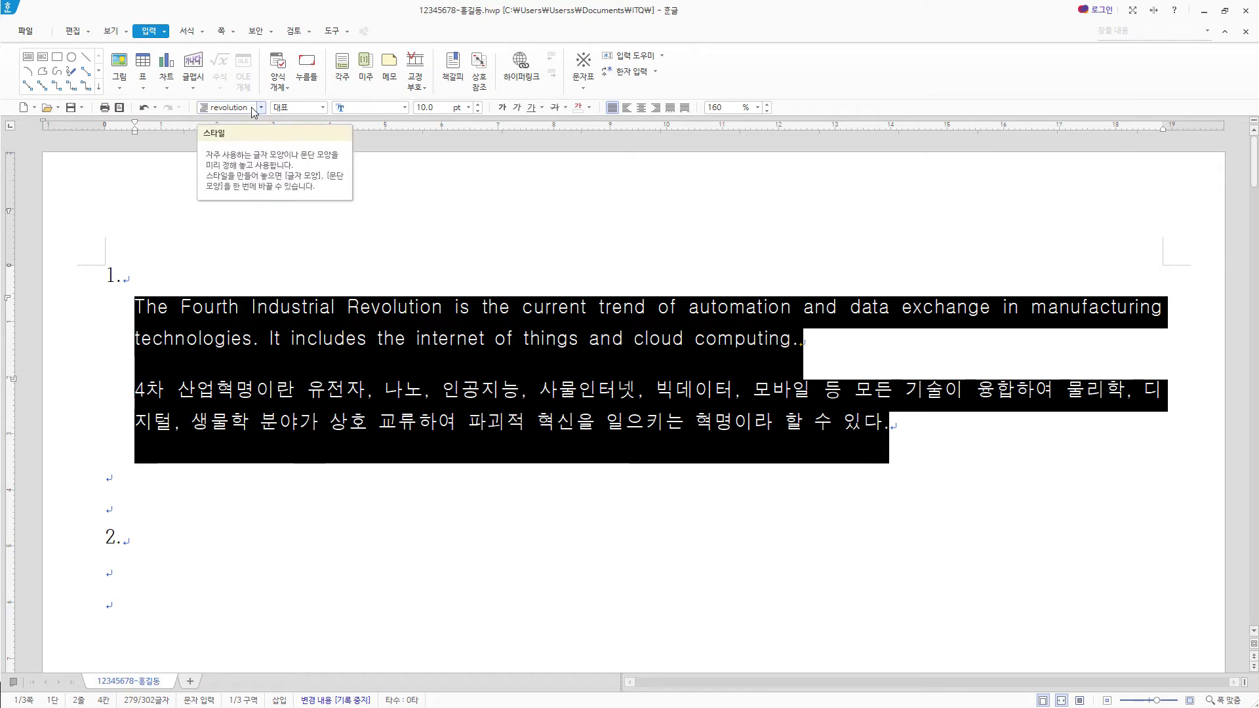
Insert a table with 5 rows and 6 columns on the empty line directly below "2.".
scroll(404, 545, "down", 3)
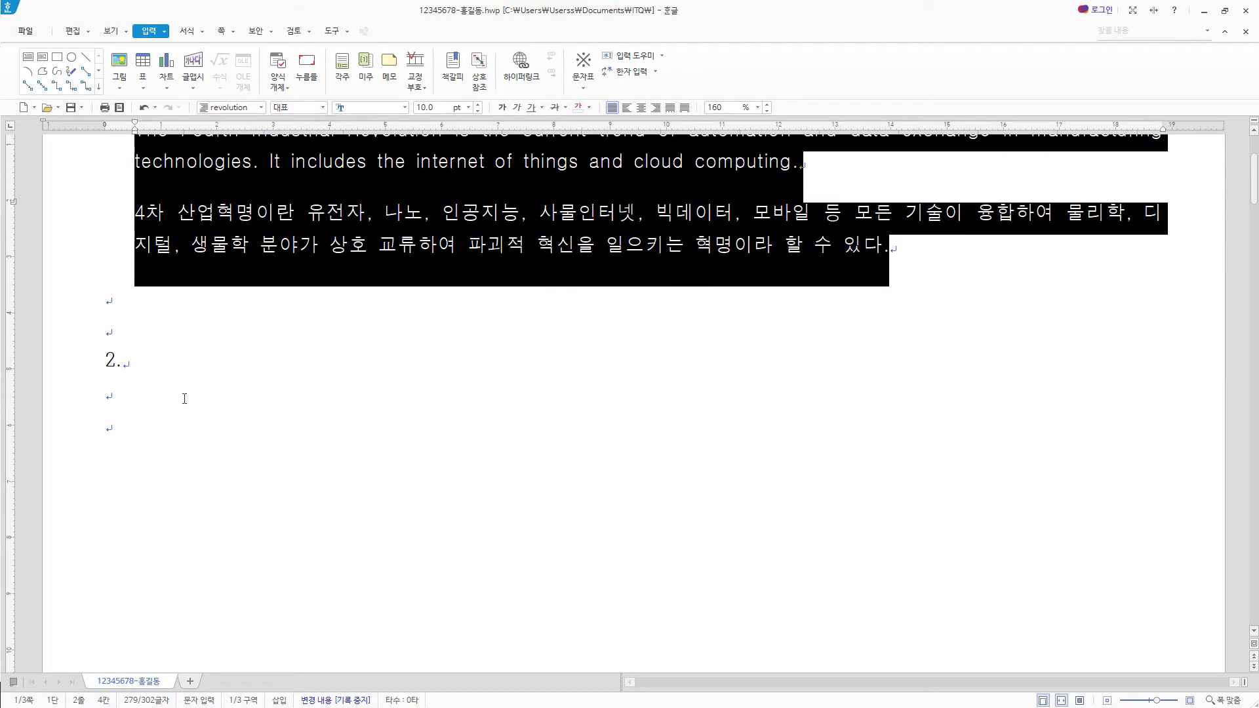
left_click(136, 399)
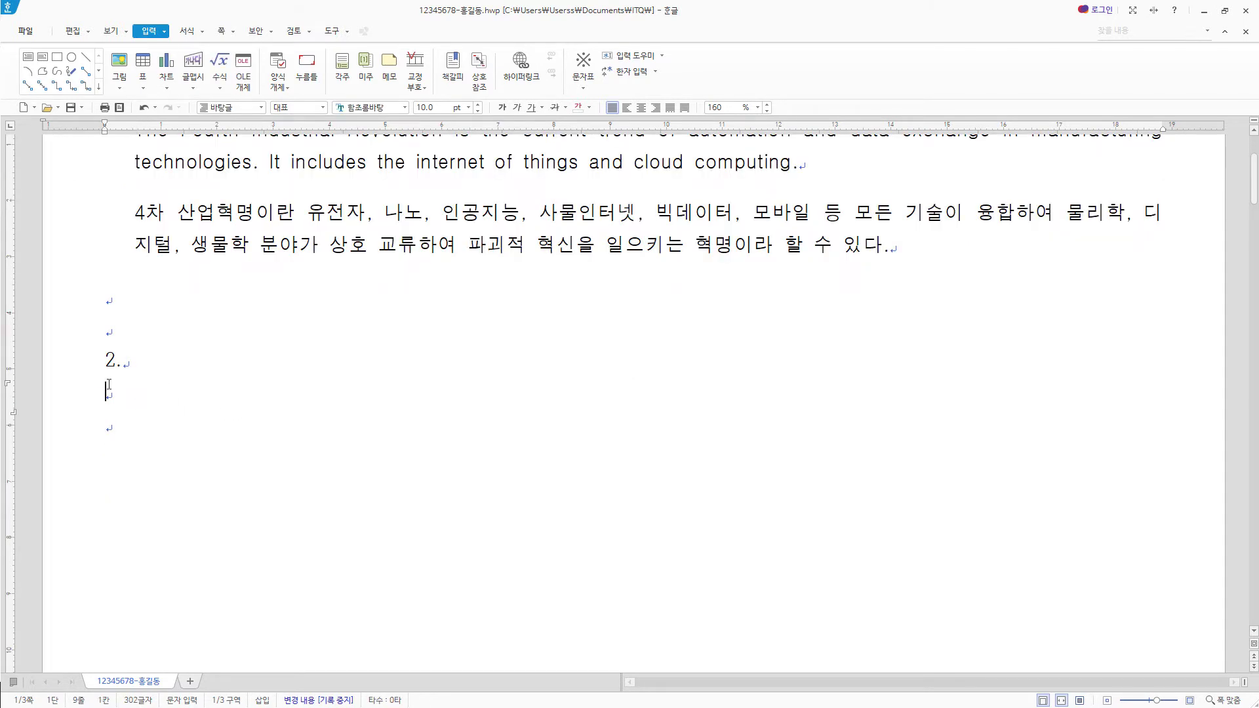
left_click(143, 63)
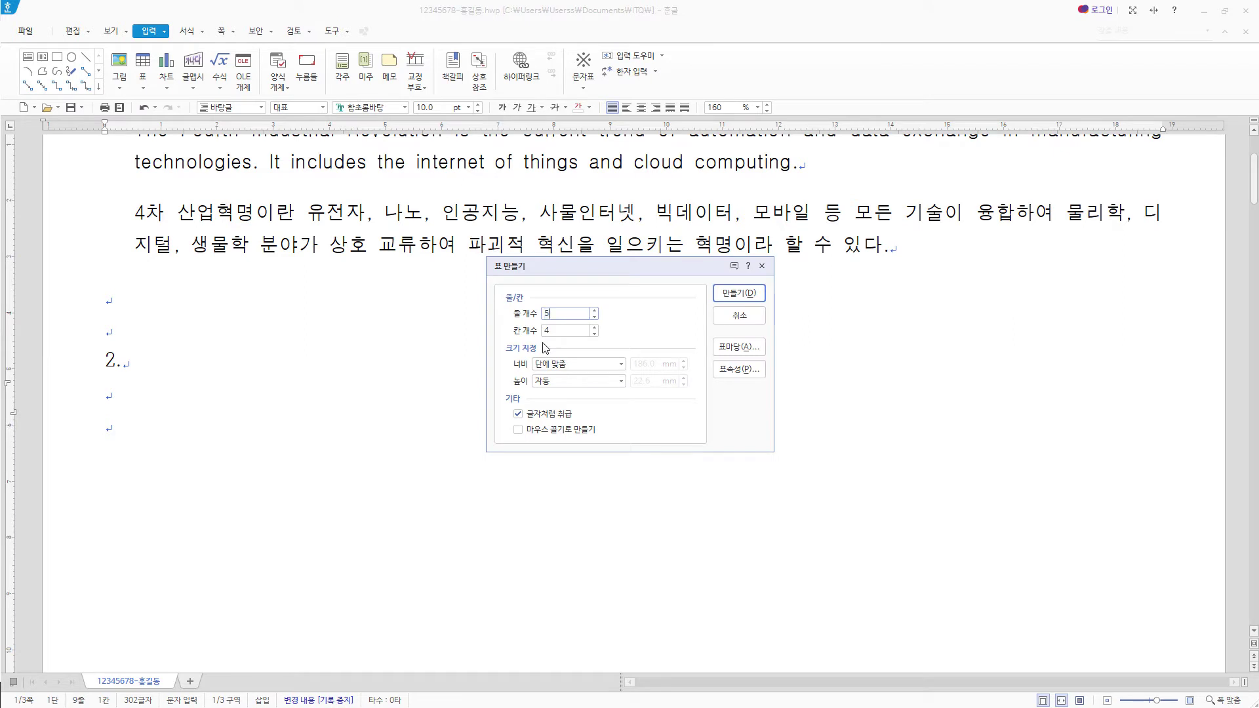
key("Tab")
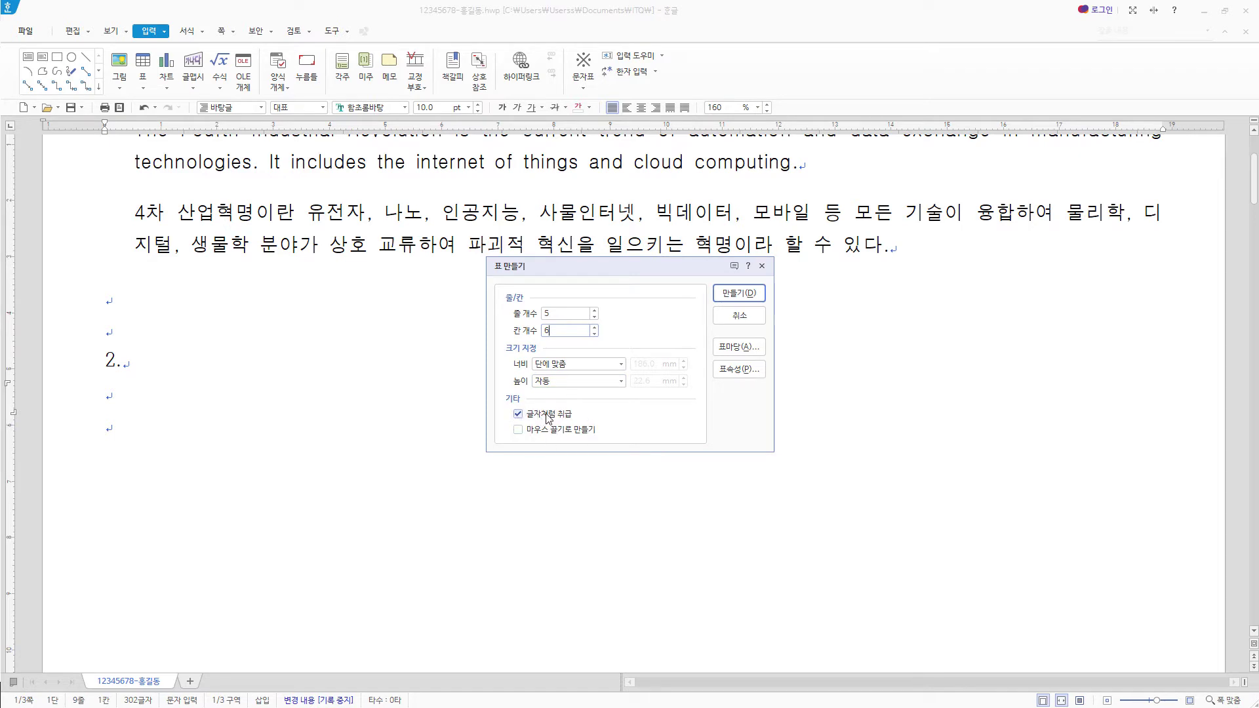
left_click(752, 295)
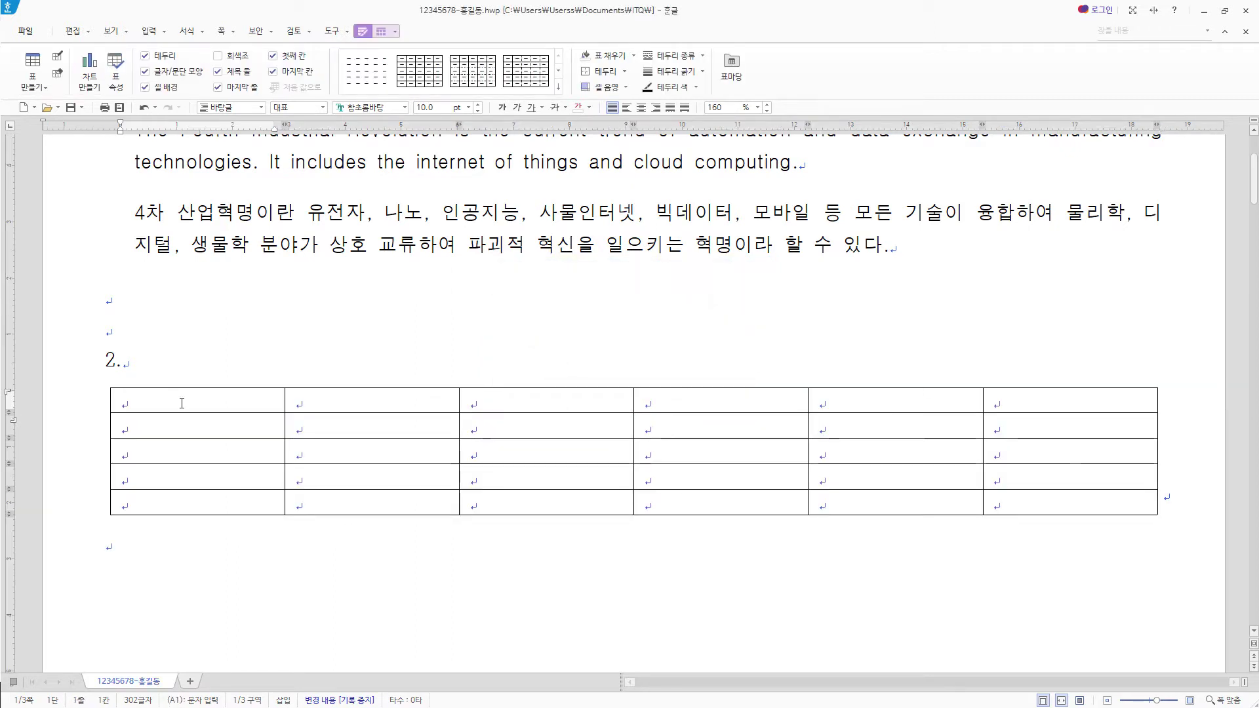
Set the font of all cells in the new table to 돋움 and center their text.
left_click_drag(182, 403, 1110, 526)
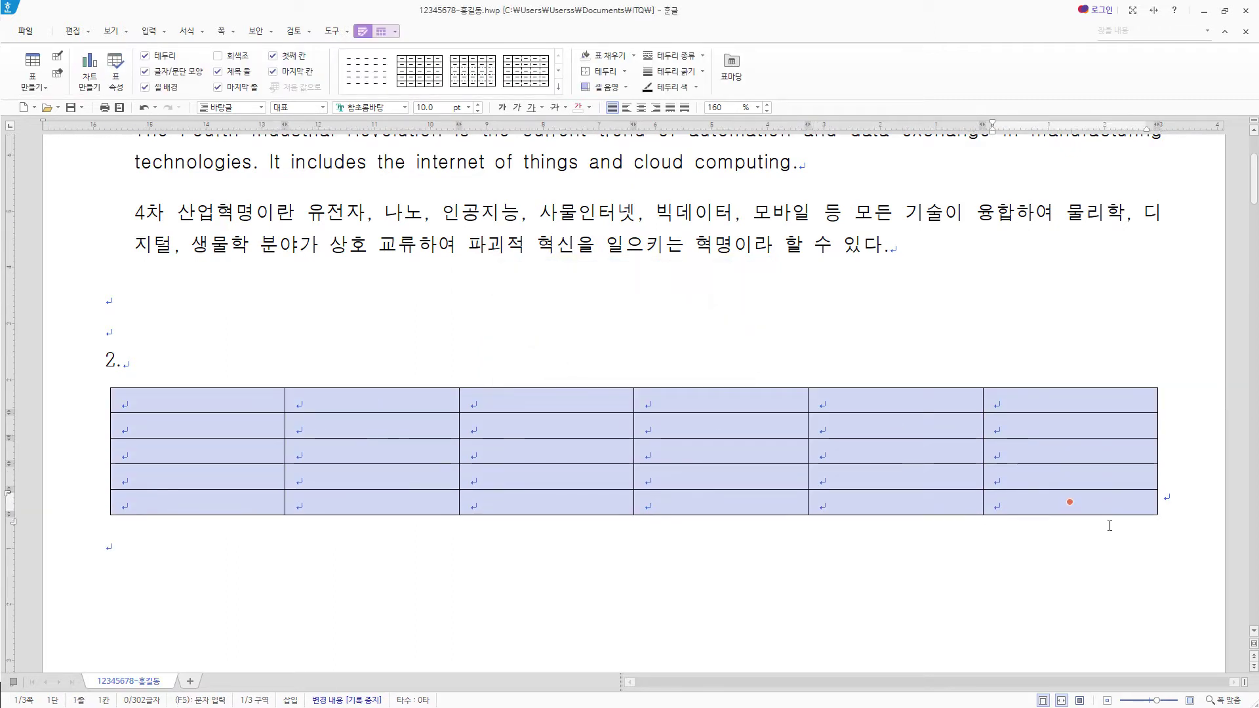
left_click(404, 109)
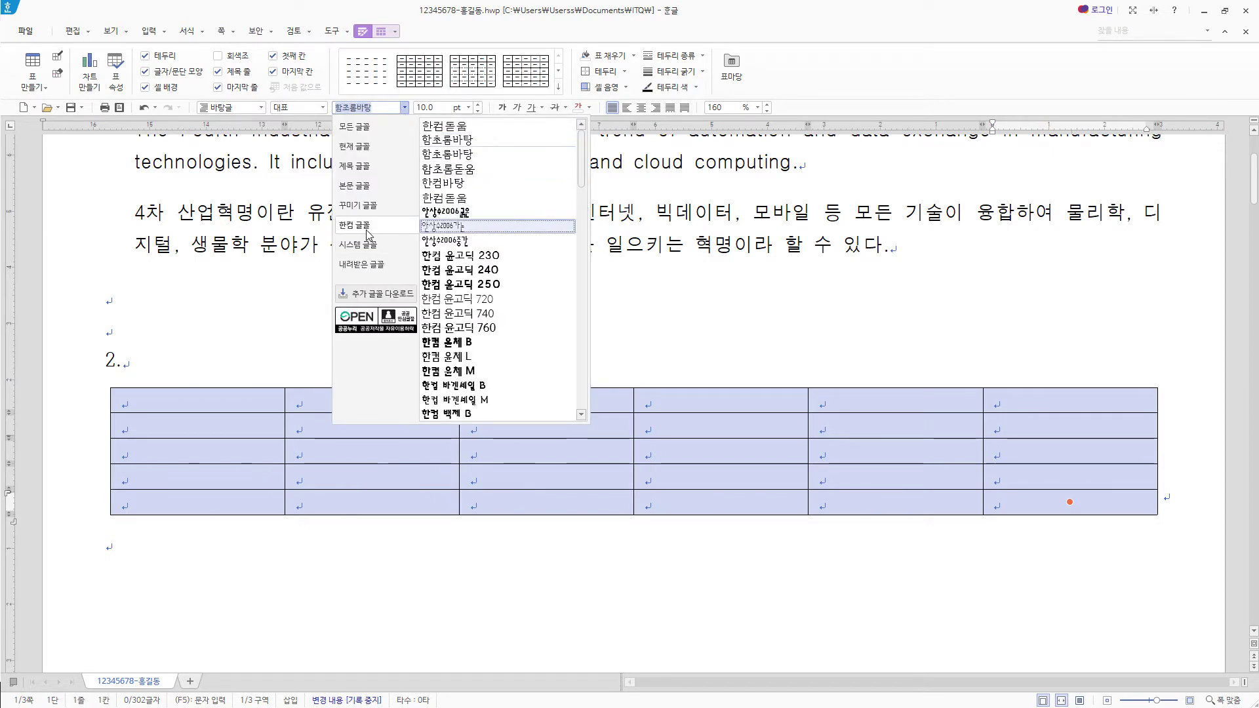
left_click(368, 132)
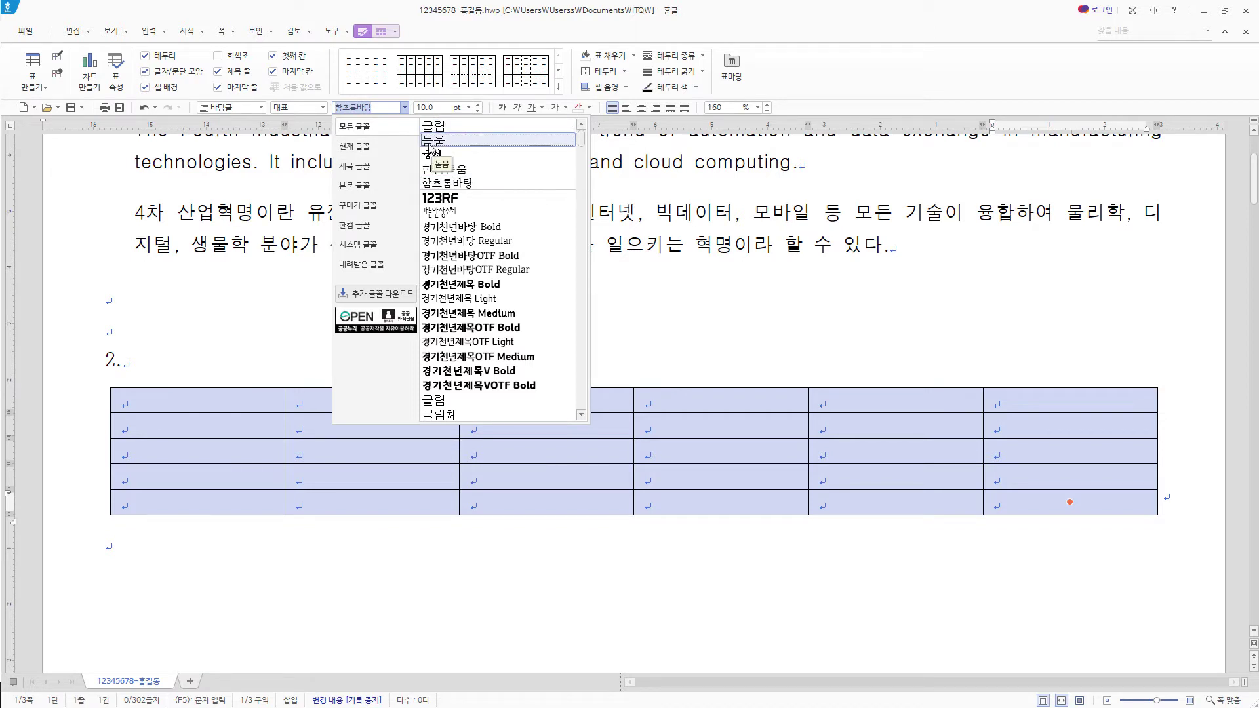
type("돋움")
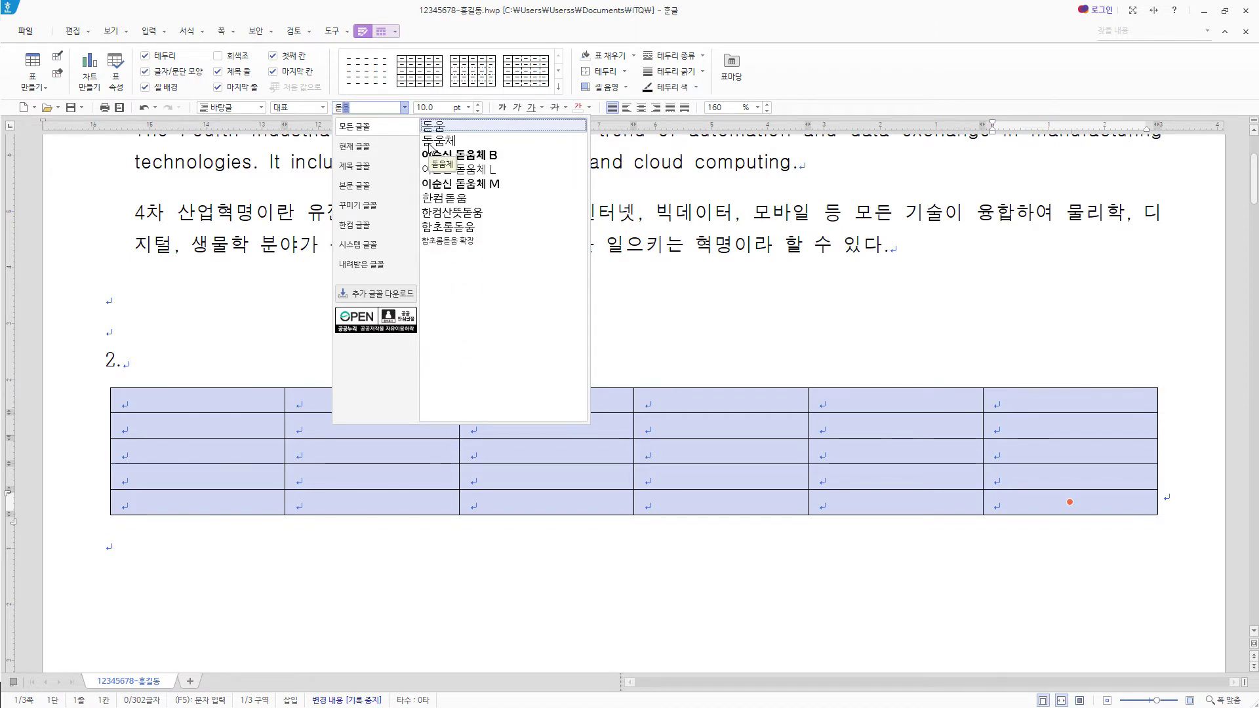
left_click(436, 126)
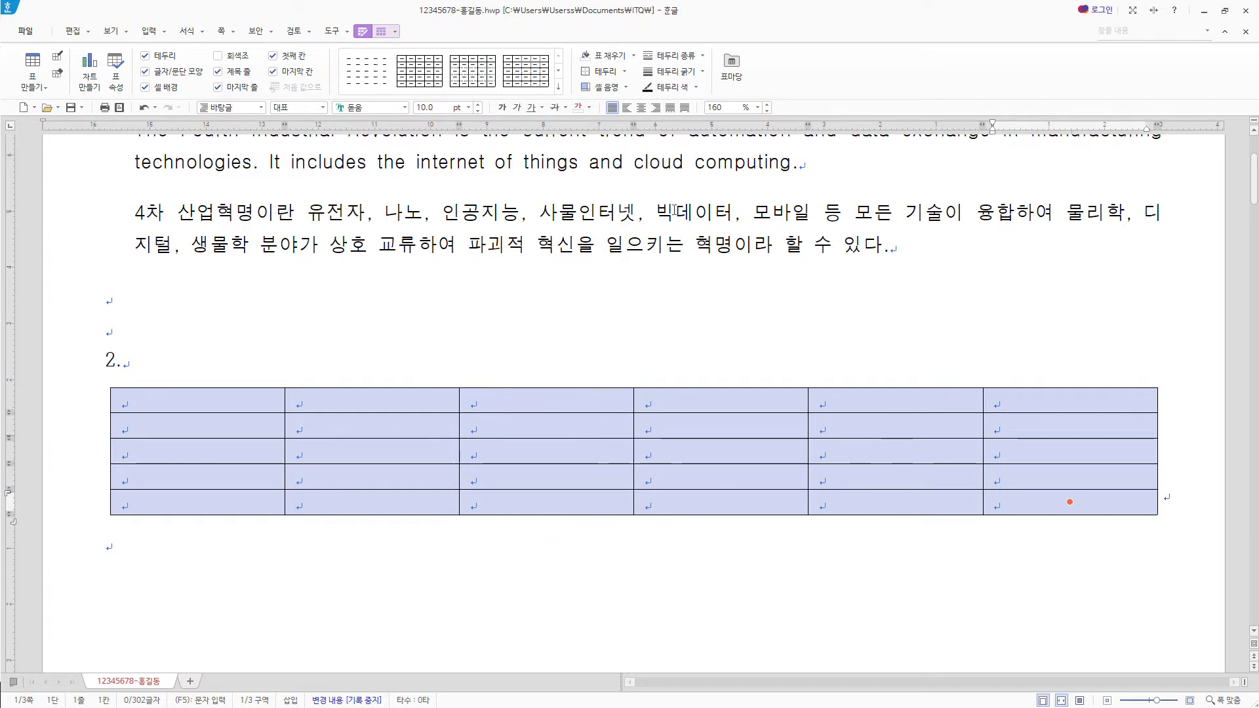
left_click(642, 109)
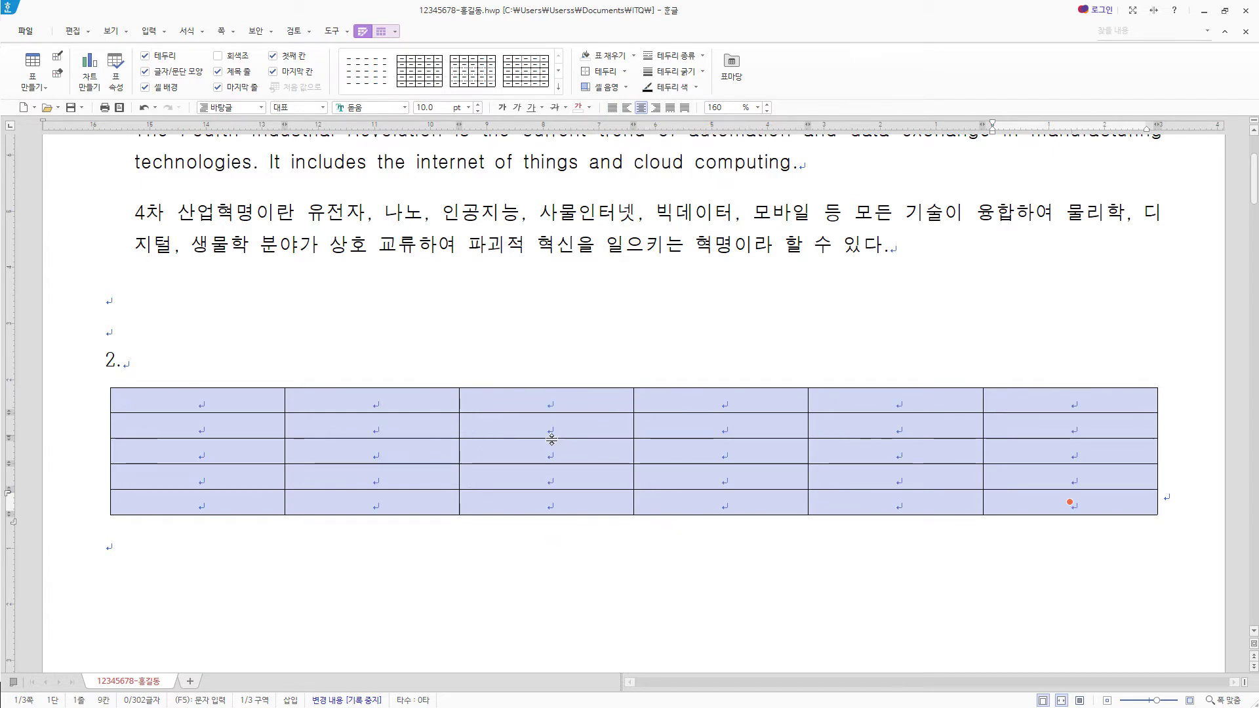
Fill the table with headers 구분, 2017년 to 2020년, 합계, and rows 대전 12/13/15/15, 부산 22/23/26/27, 대구 16/17/19/20, 인천 20/21/23/25.
left_click(217, 405)
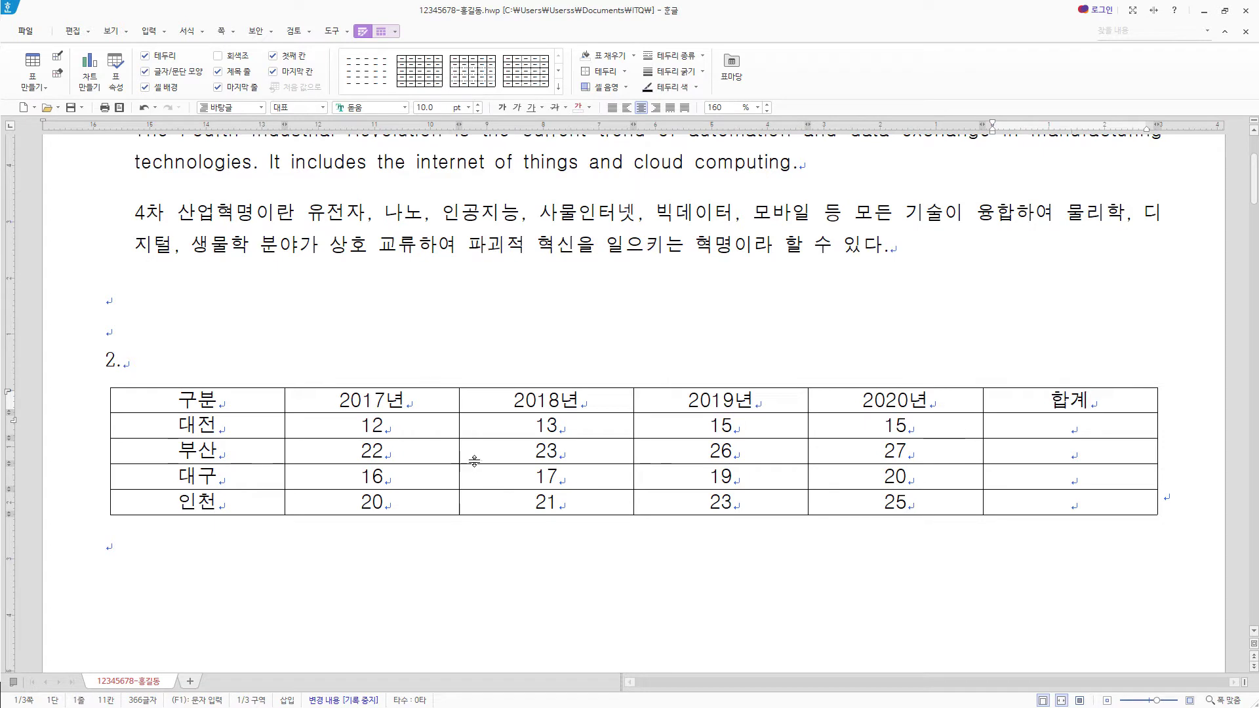
Right-align the number cells and the empty 합계 cells in the four city rows.
left_click(405, 427)
left_click_drag(405, 427, 902, 503)
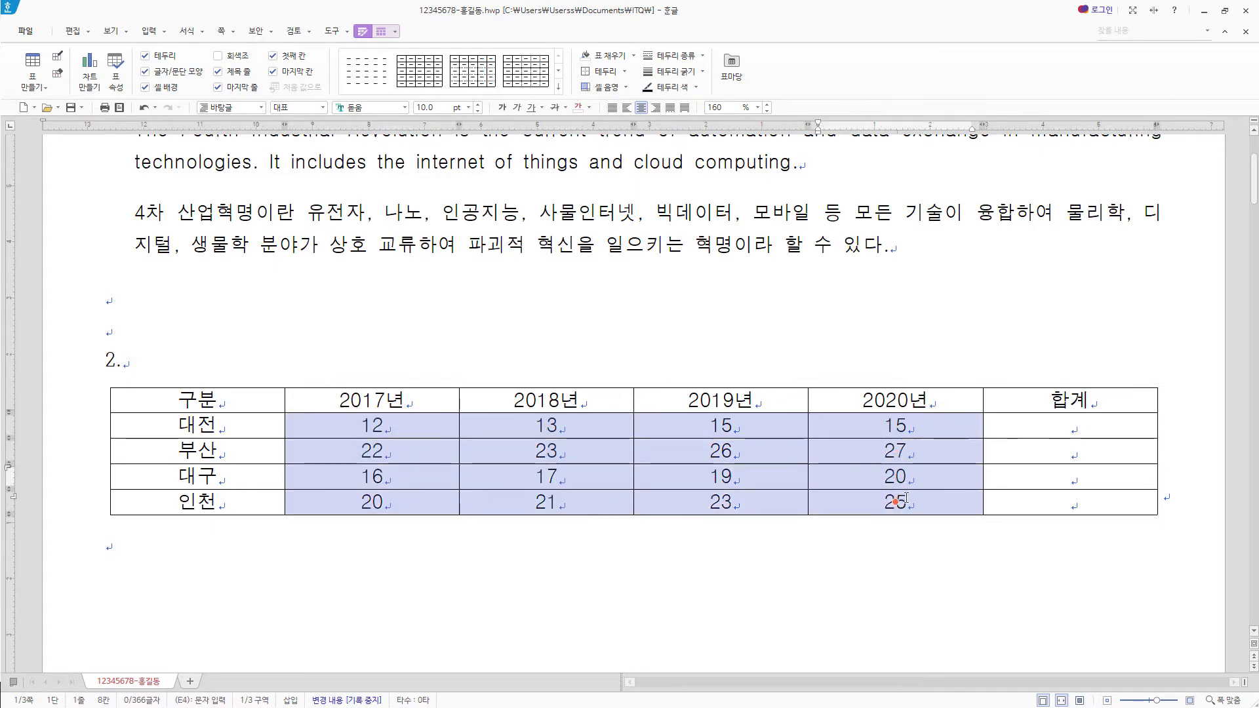
key("shift+Right")
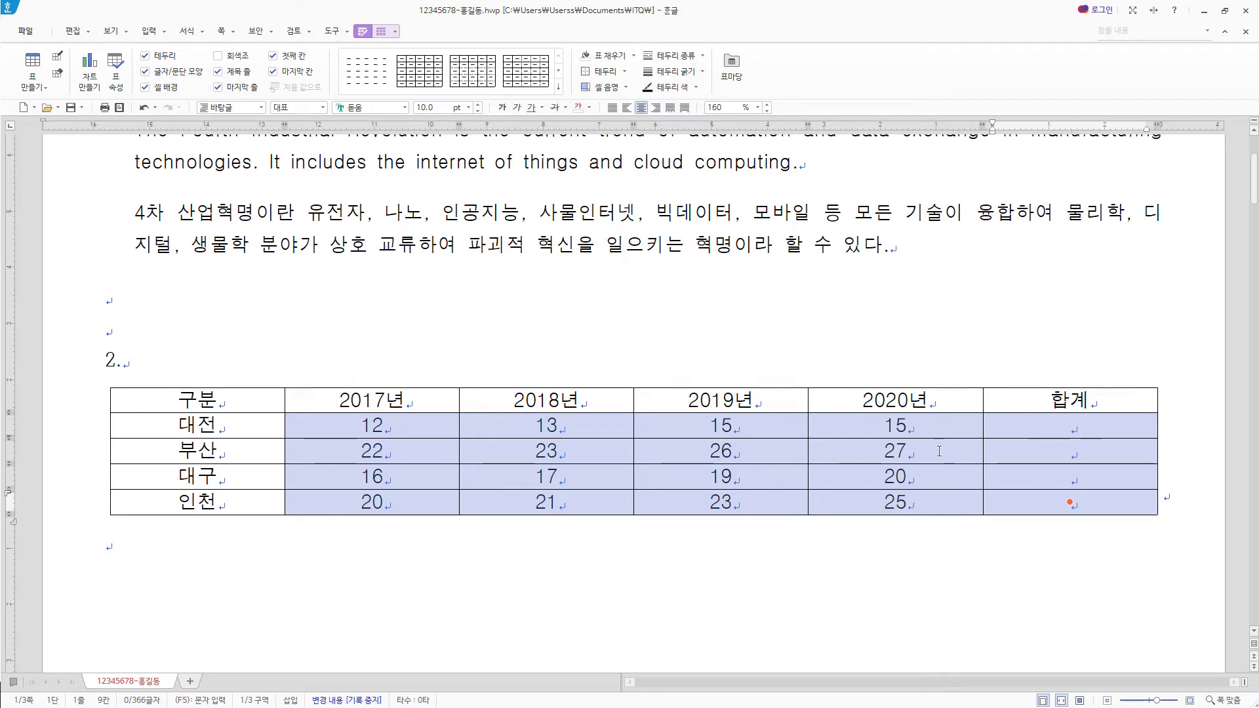
left_click(656, 108)
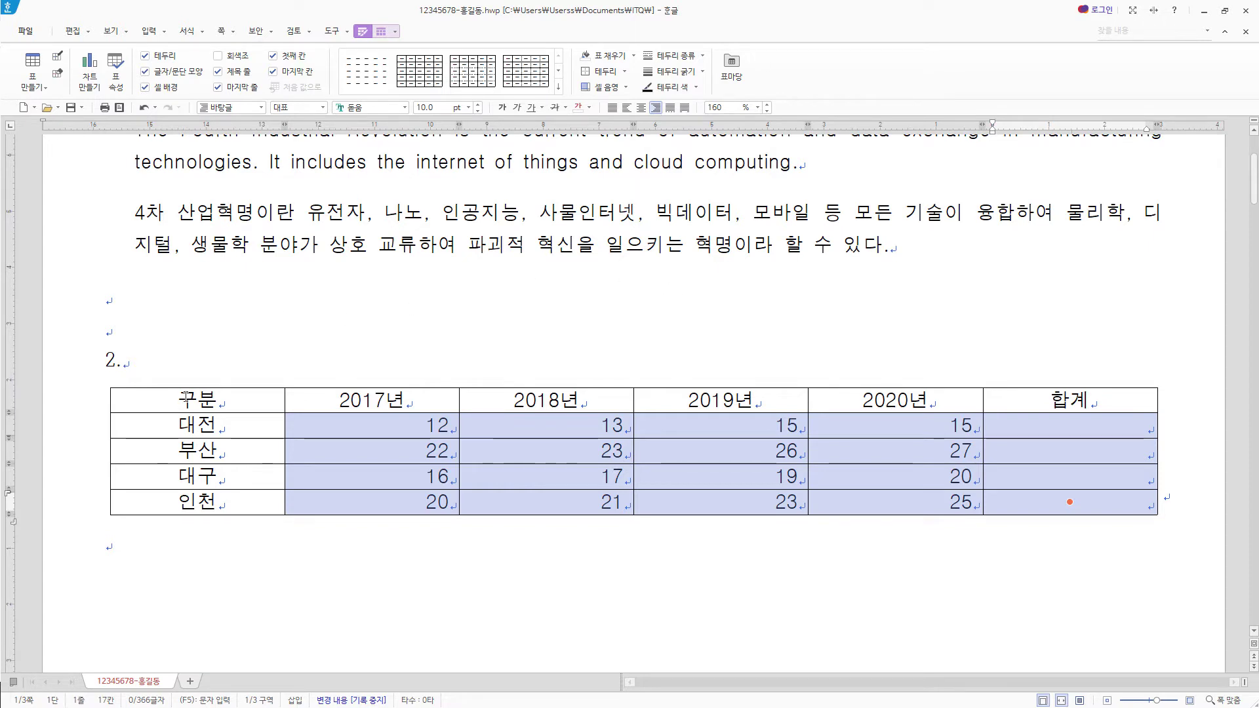
Fill the cells from the 구분 header through the 대구 row's 2020년 value with solid yellow from the 오피스 palette.
left_click_drag(185, 397, 894, 478)
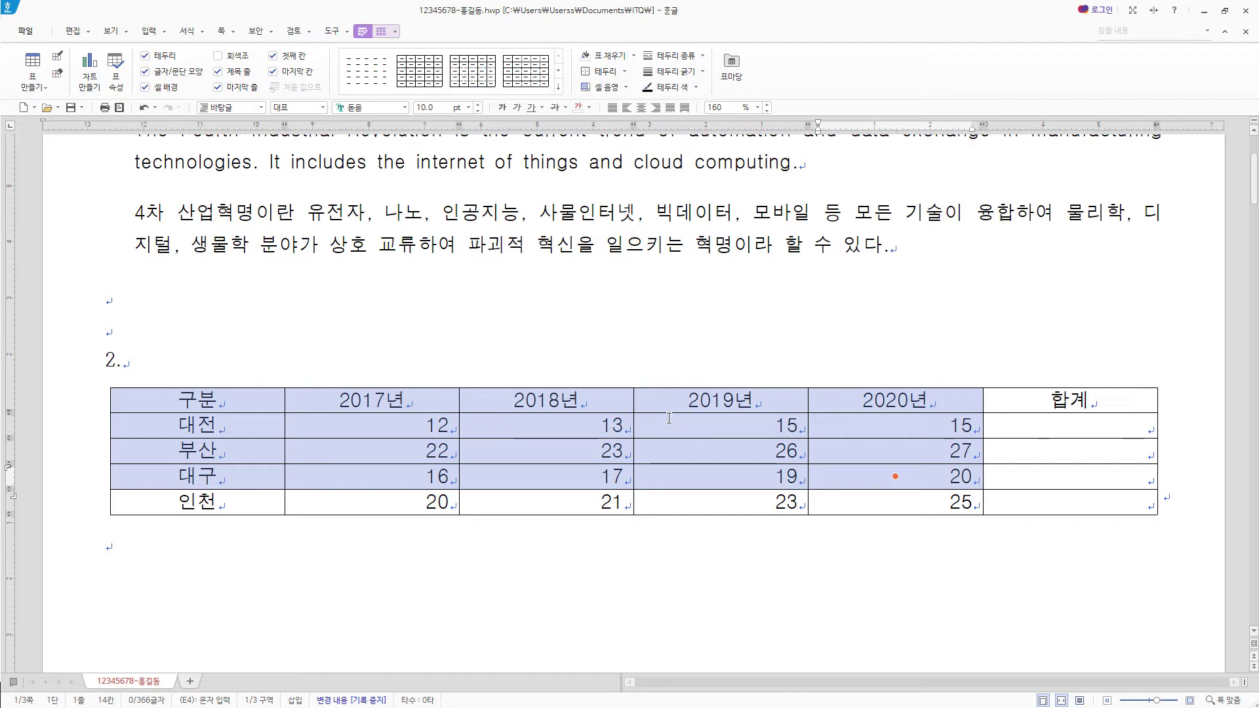
key("l")
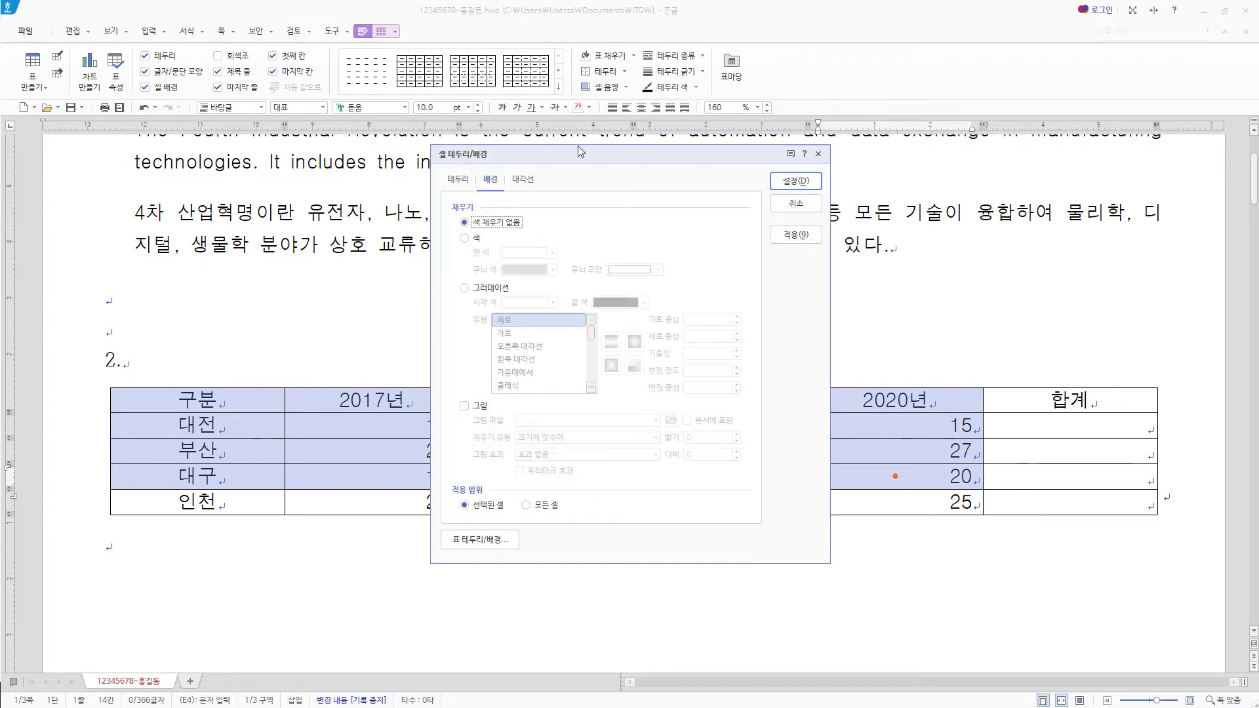
left_click(486, 238)
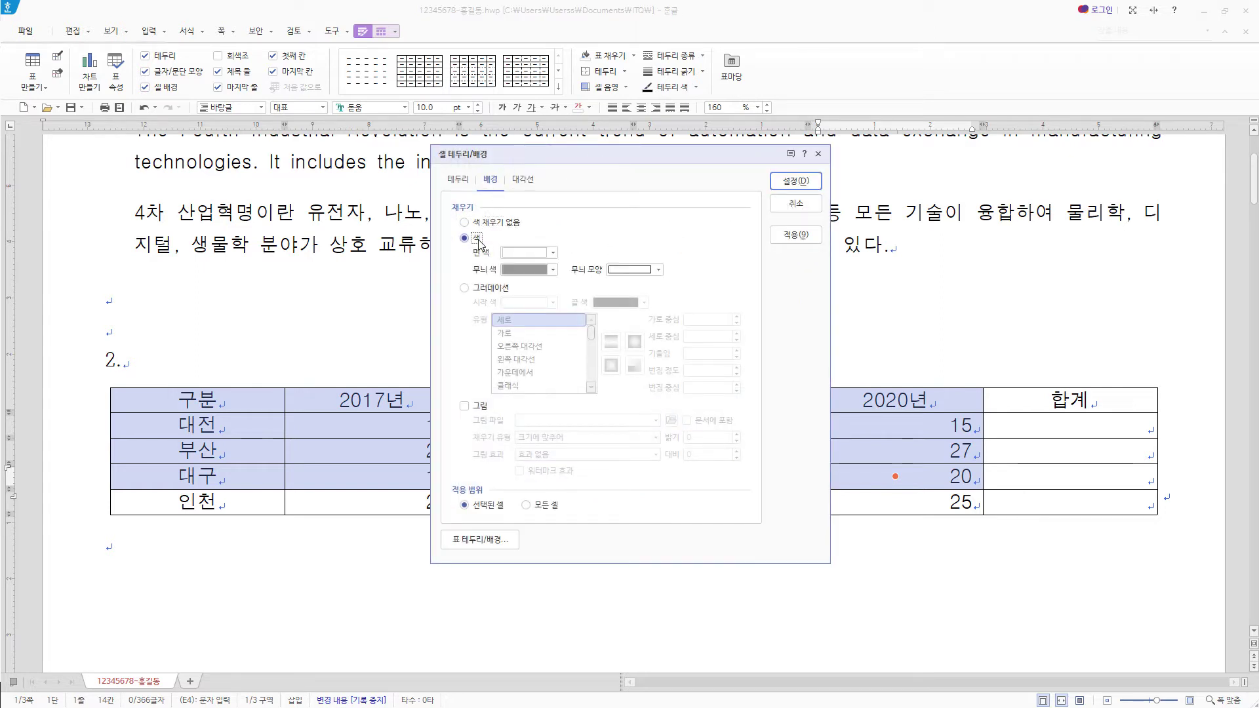
left_click(554, 253)
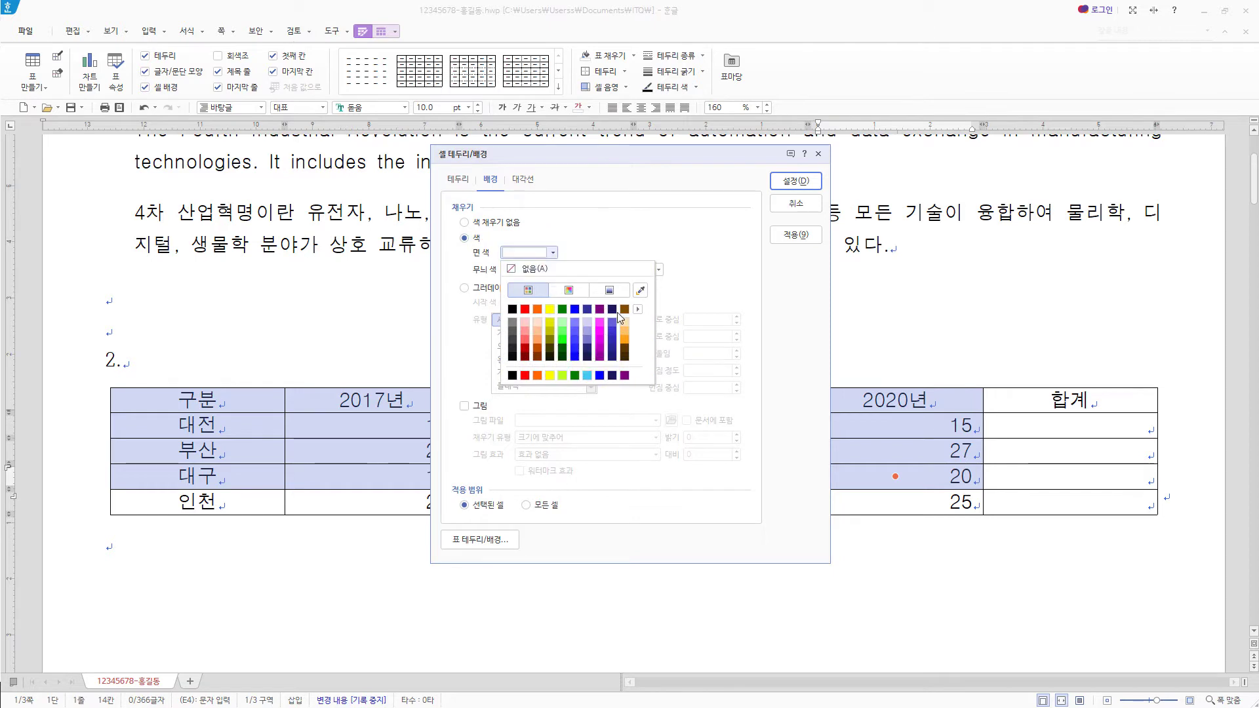
left_click(637, 310)
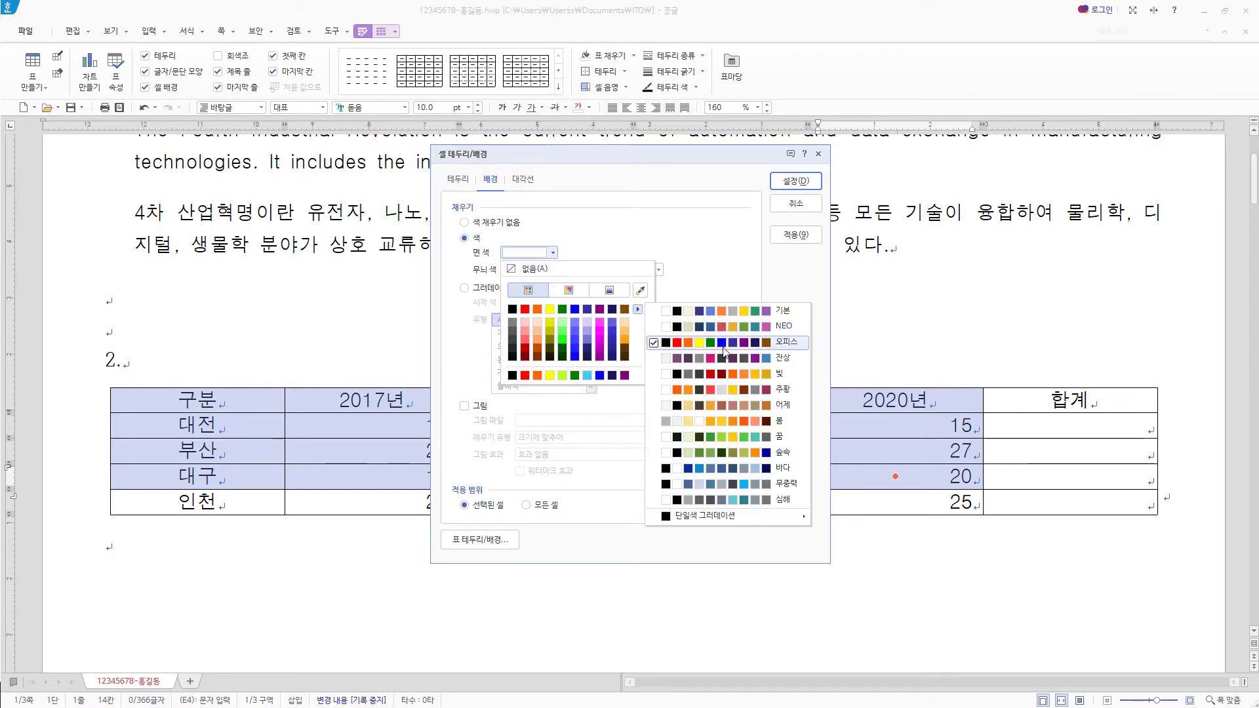
left_click(550, 309)
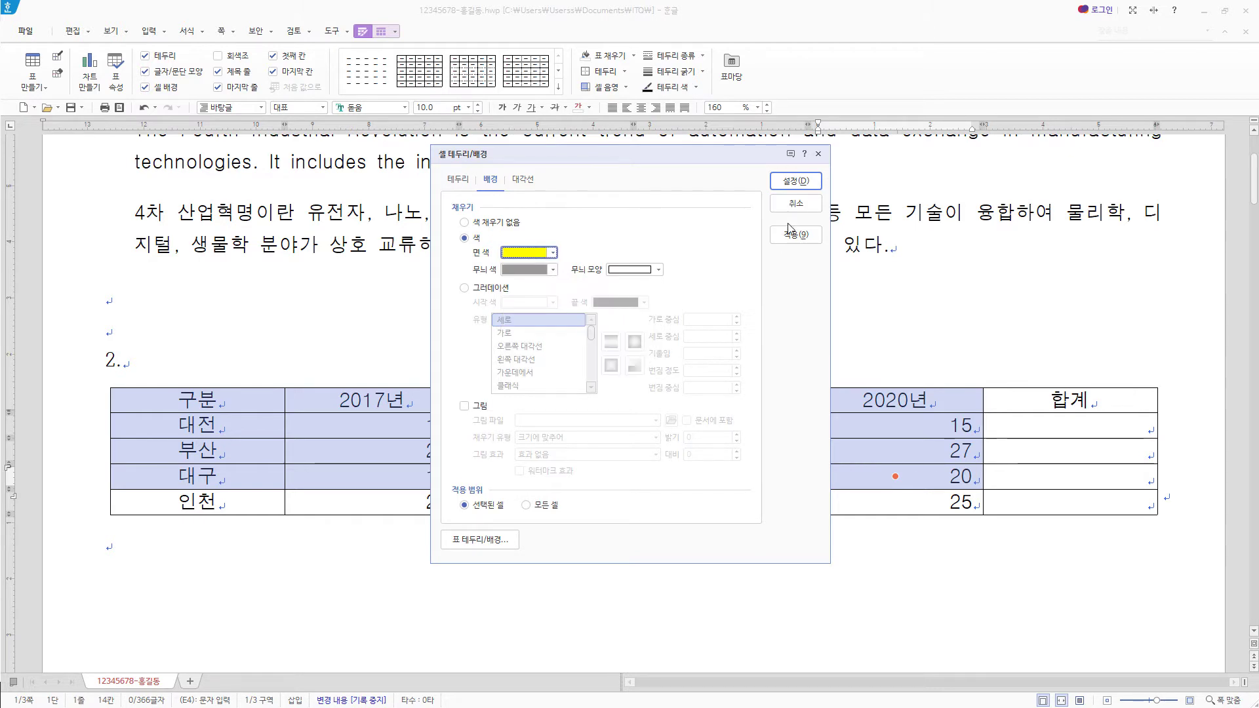
left_click(781, 189)
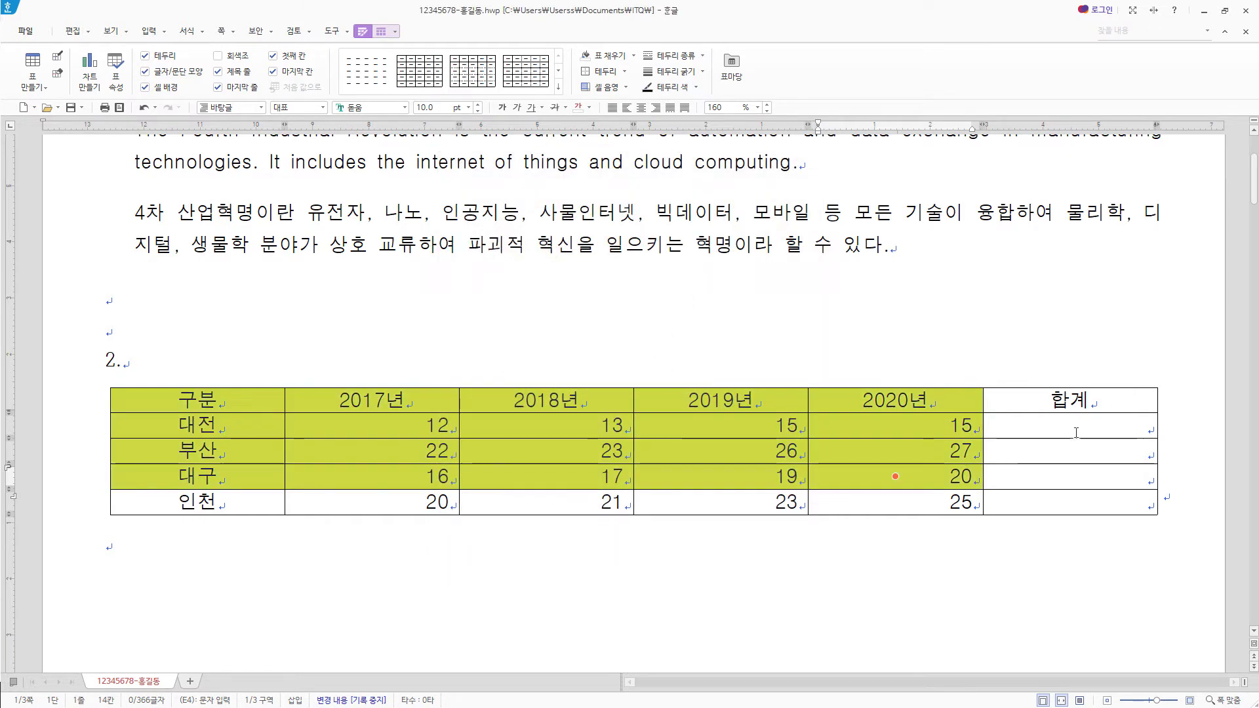
Calculate the 합계 cells of the 대전, 부산 and 대구 rows with the block sum of their 2017년 to 2020년 values.
left_click_drag(394, 426, 1084, 479)
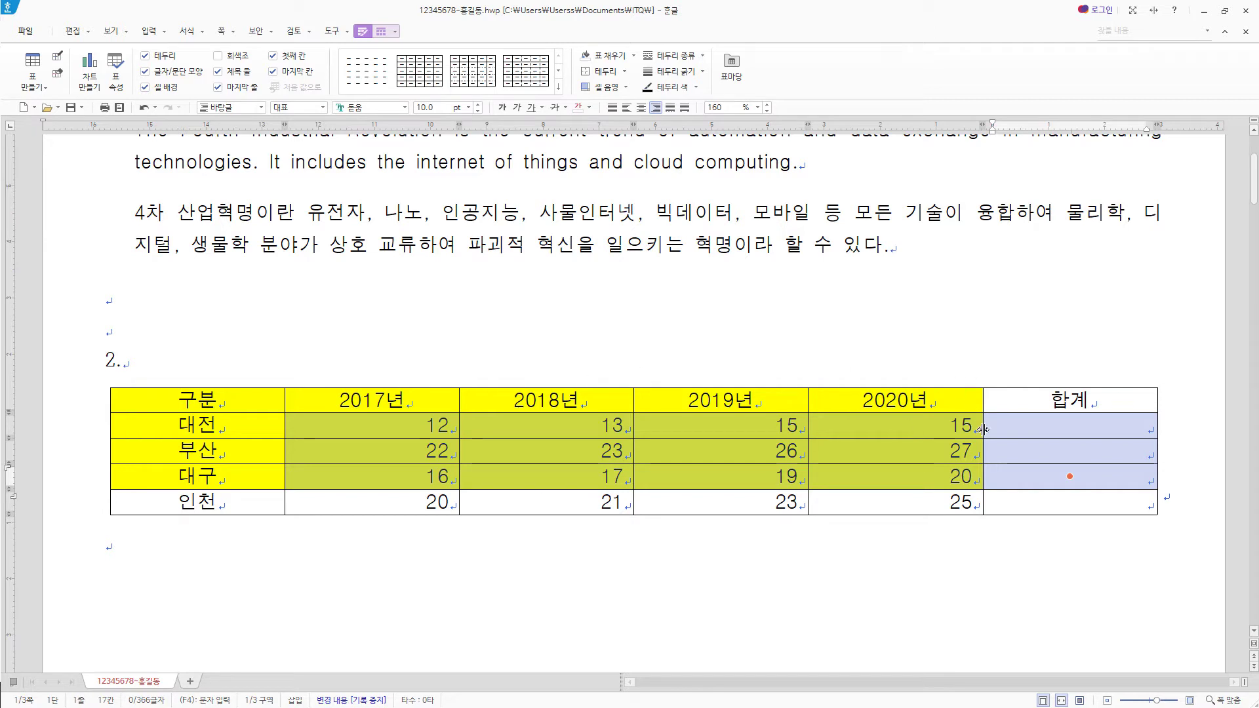
scroll(970, 409, "down", 2)
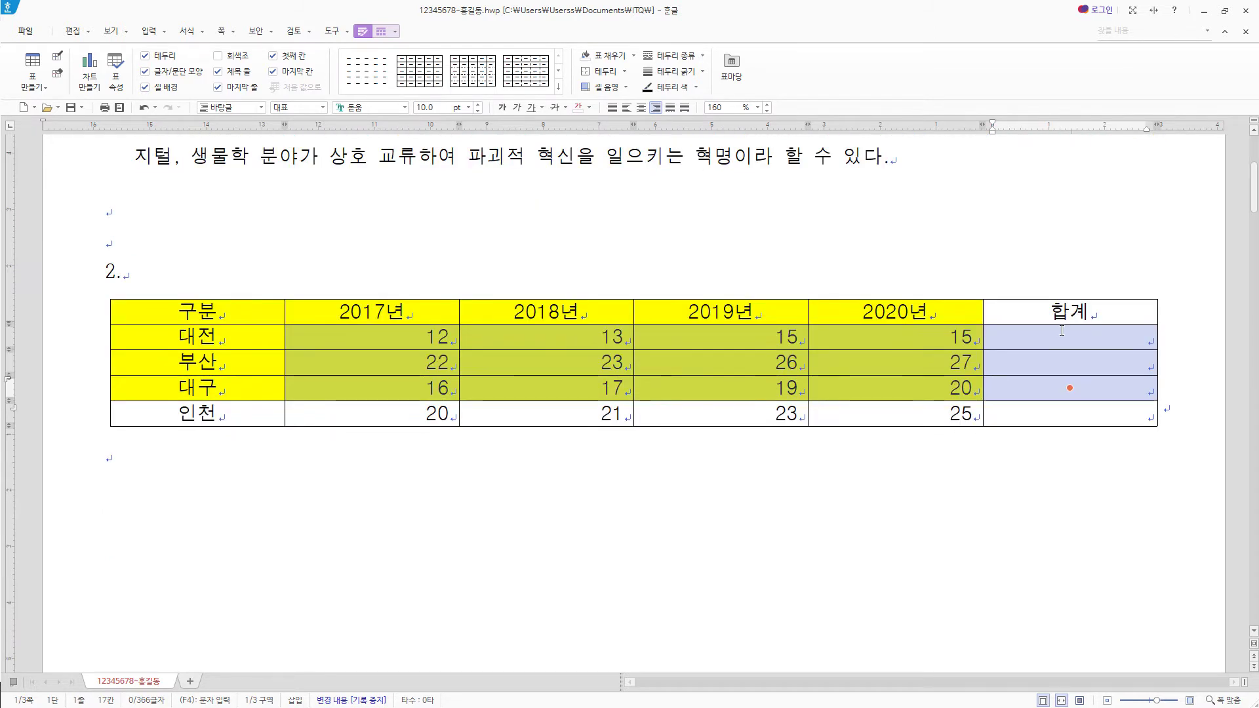
key("shift+F10")
mouse_move(1115, 575)
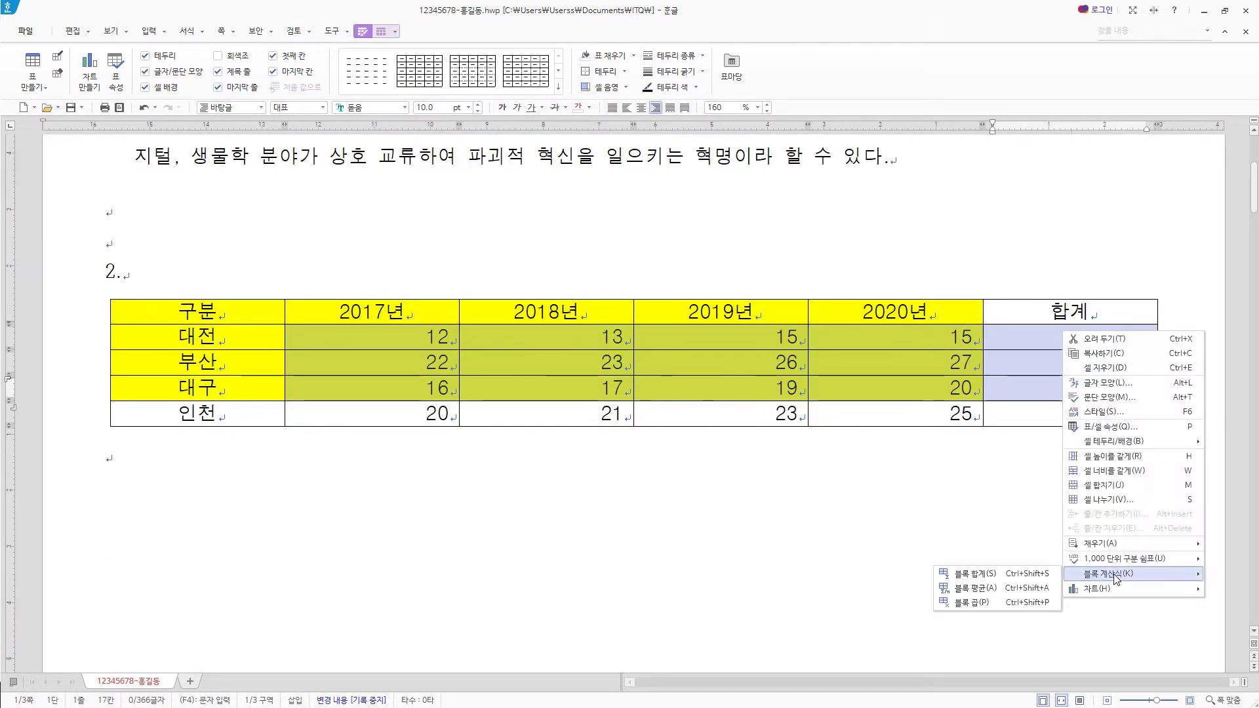
left_click(1043, 575)
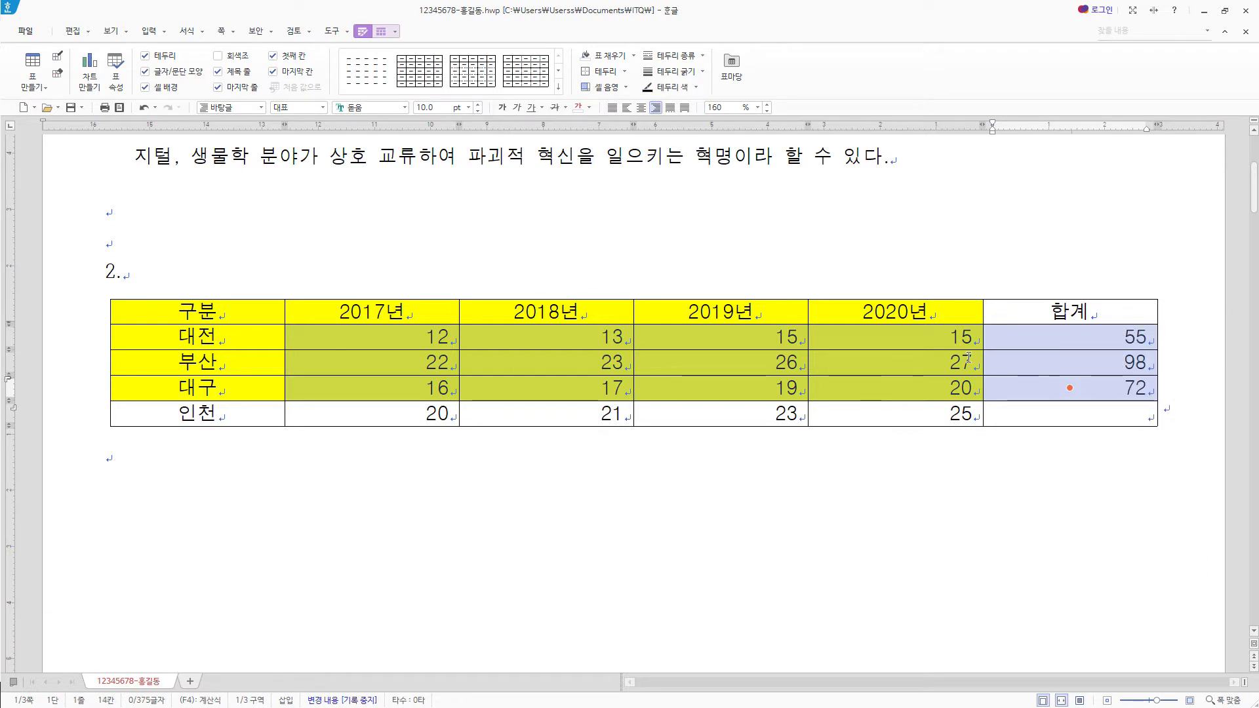
Add a caption above the table and replace its default text with "4차 산업의 지역별 사업체수(단위 : 백 개)".
left_click(379, 32)
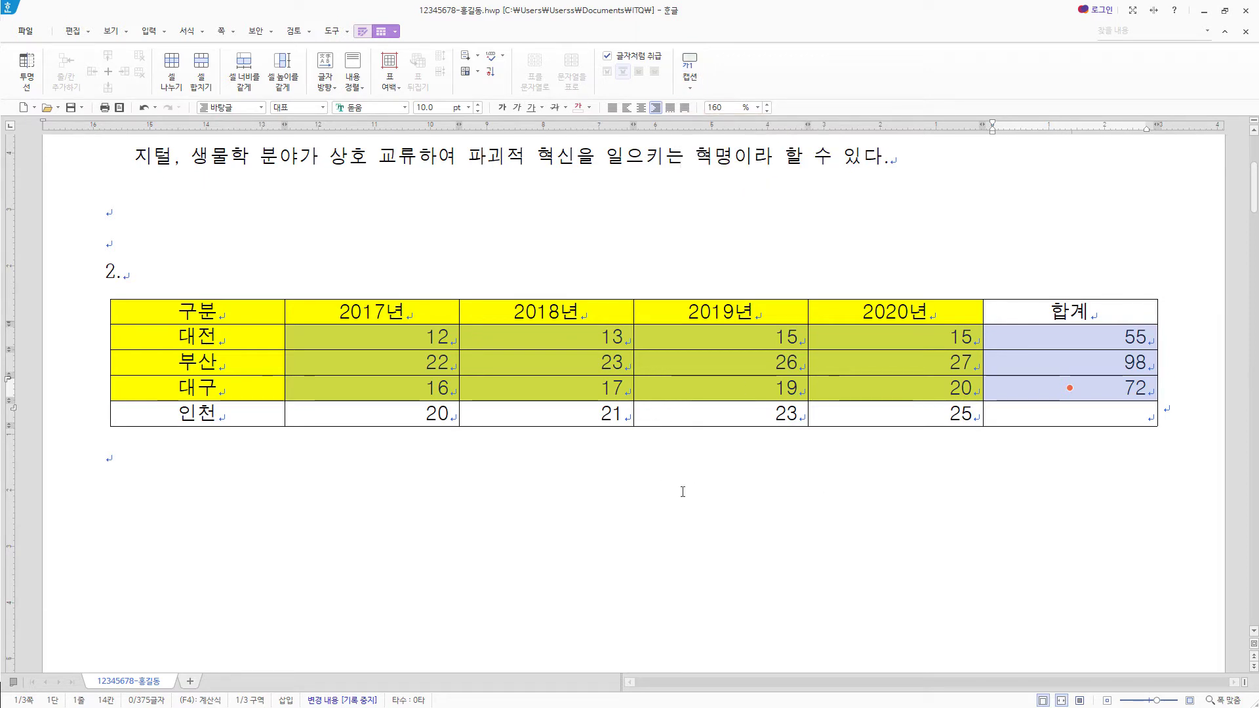
left_click(694, 85)
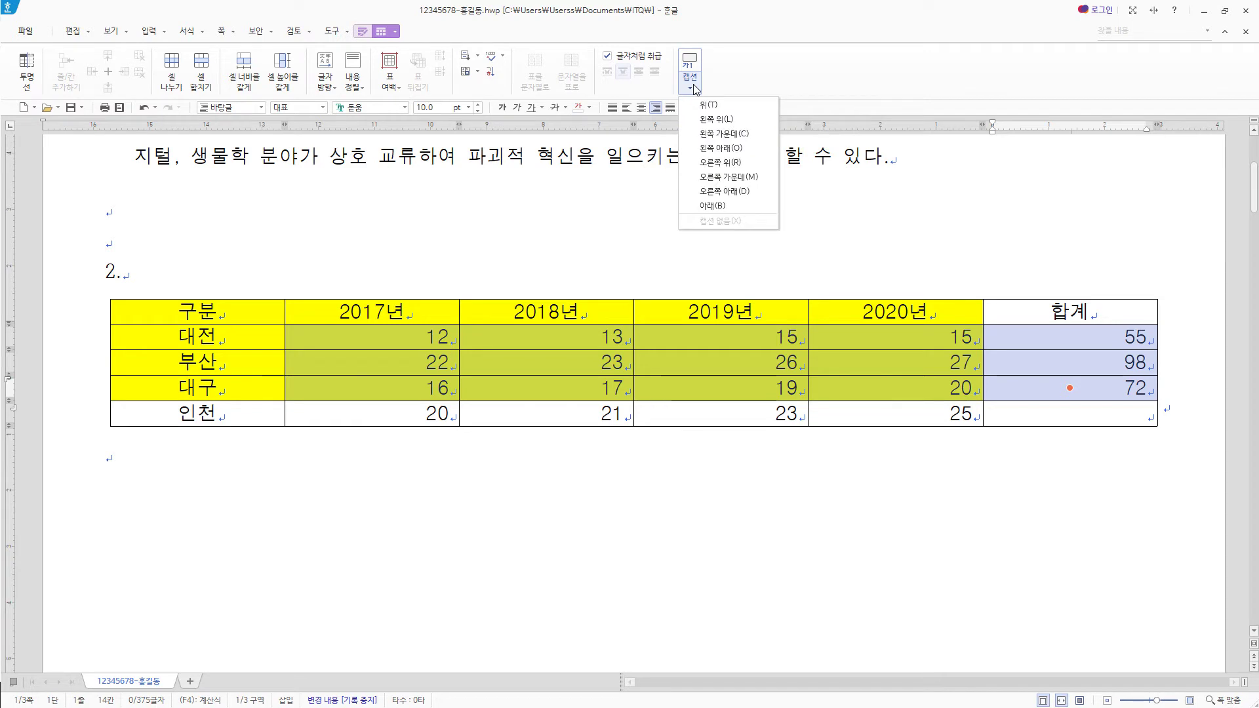
left_click(710, 106)
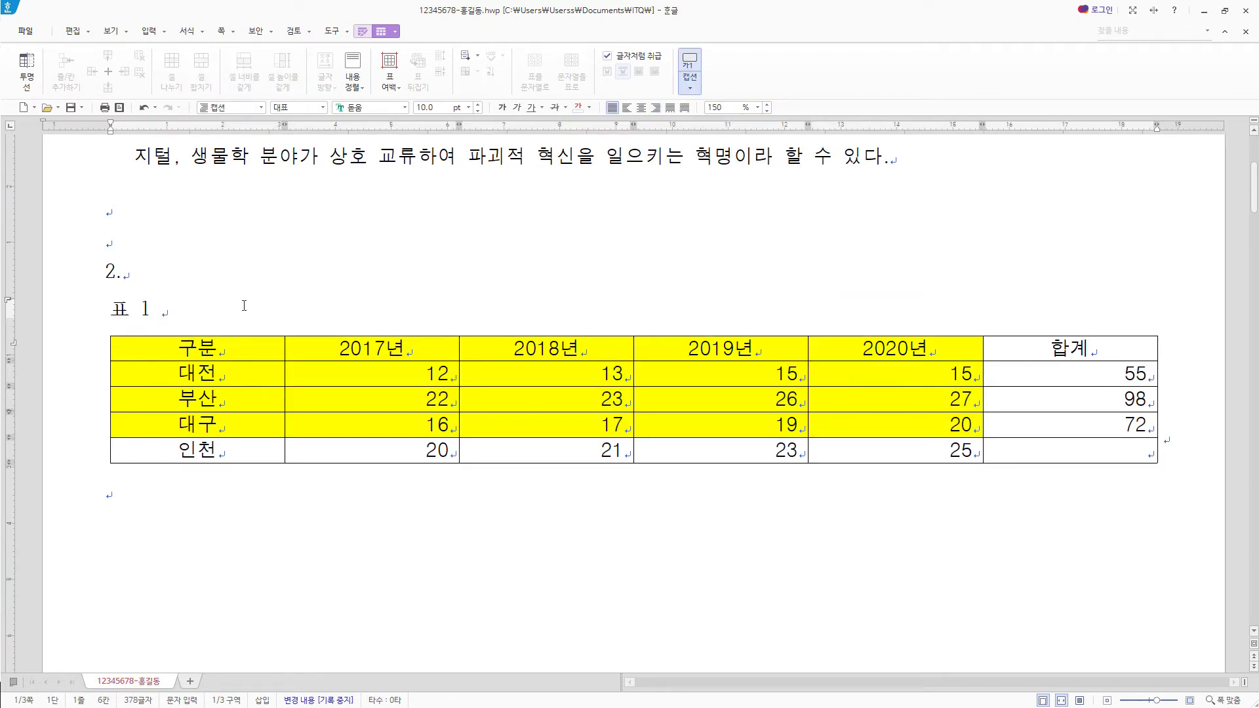
left_click_drag(244, 305, 93, 328)
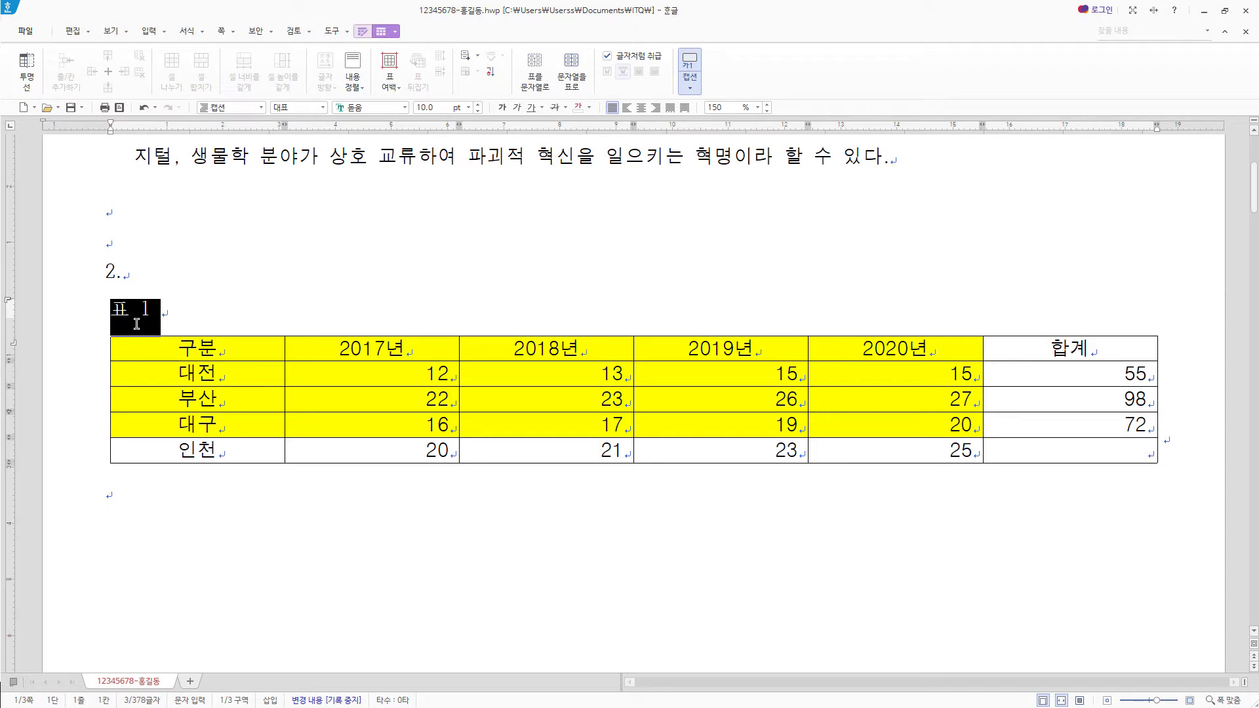
type("4차 산업의 지역별 사업체수(단위 : 백 개)")
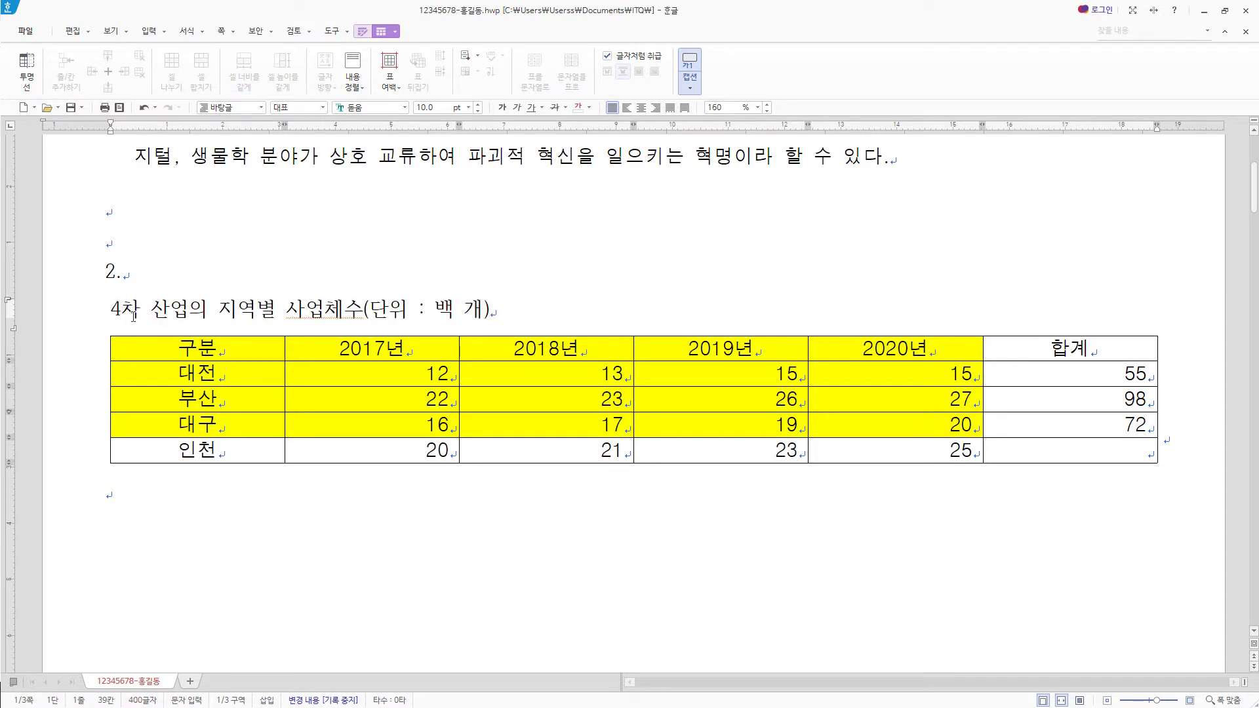
Set the table caption's font to 돋움 and right-align it.
left_click(503, 318)
left_click_drag(492, 312, 75, 316)
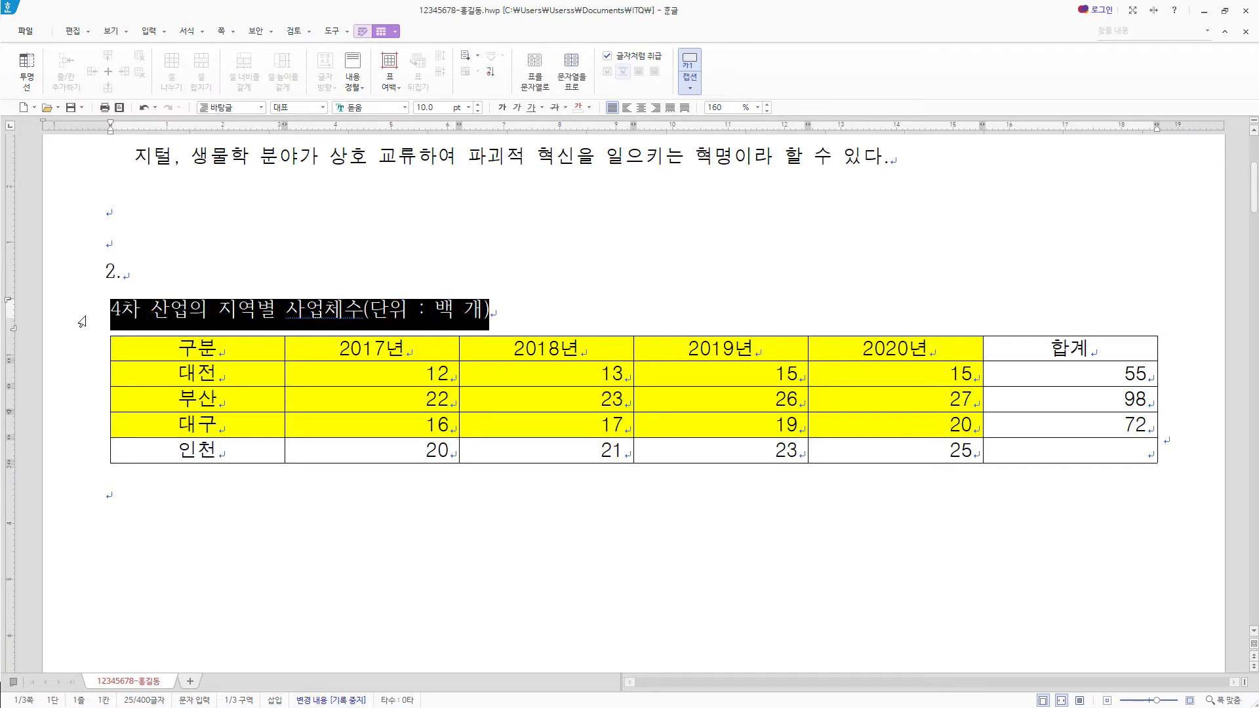
left_click(405, 107)
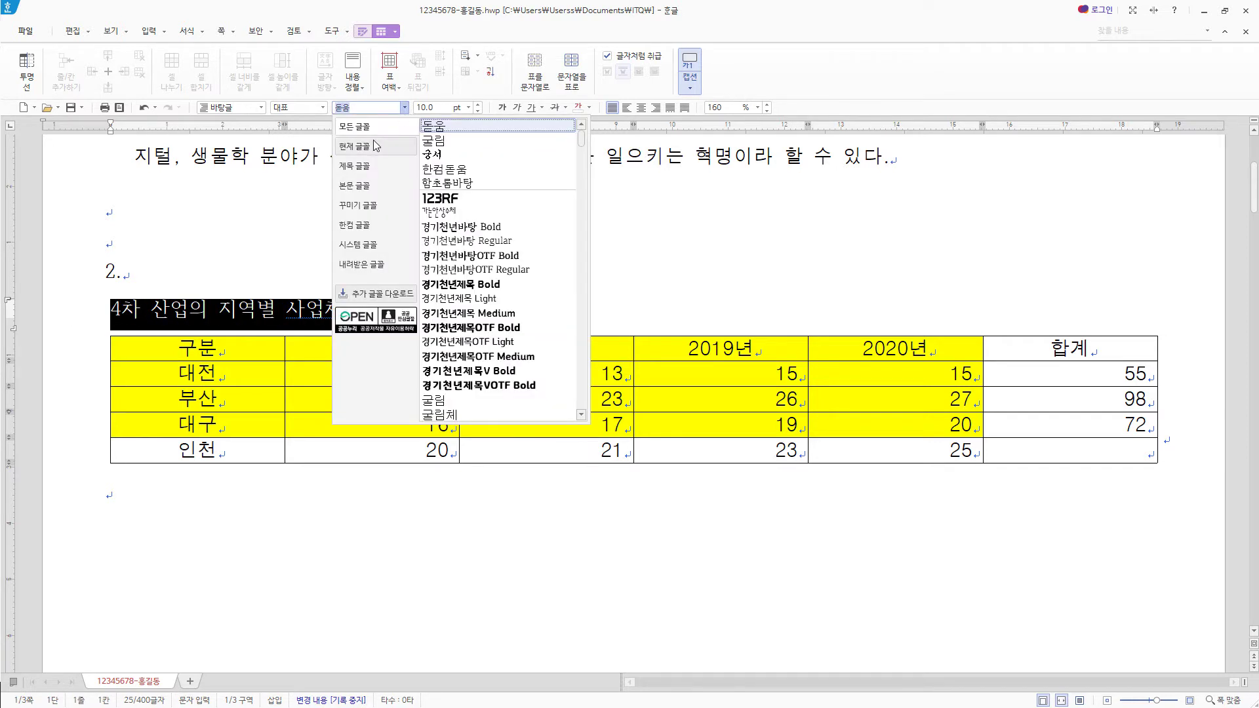
left_click(444, 126)
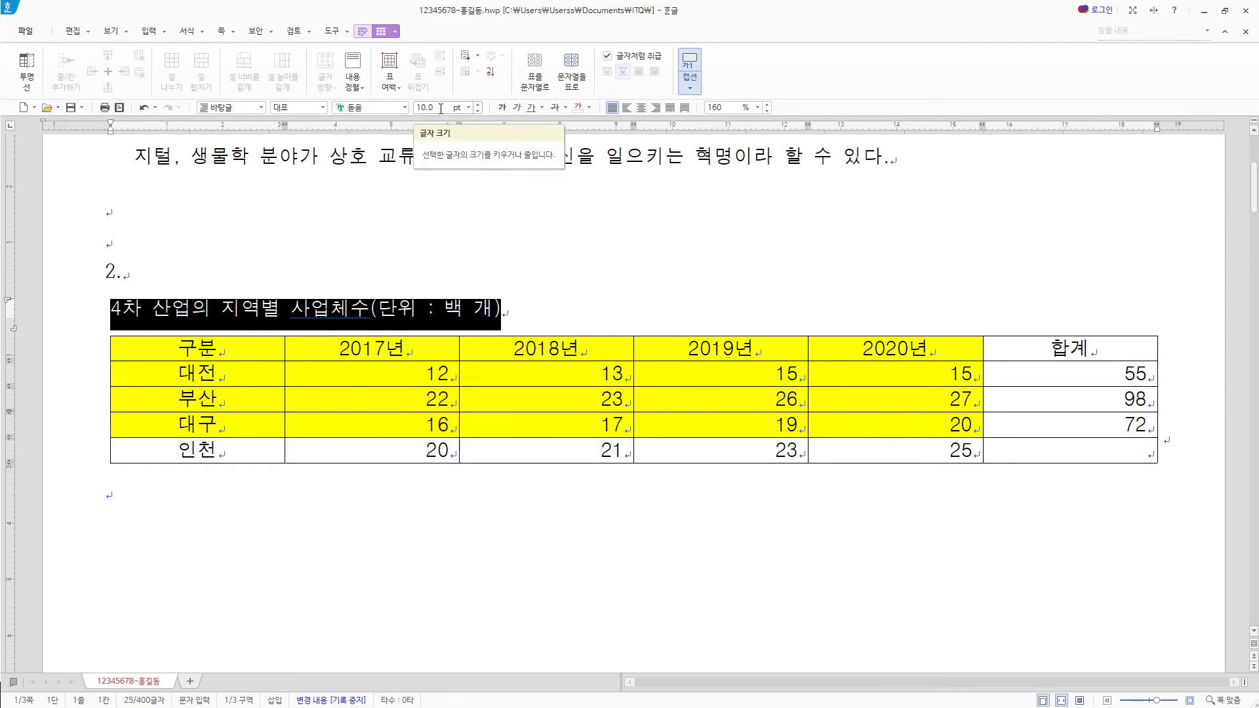
left_click(656, 107)
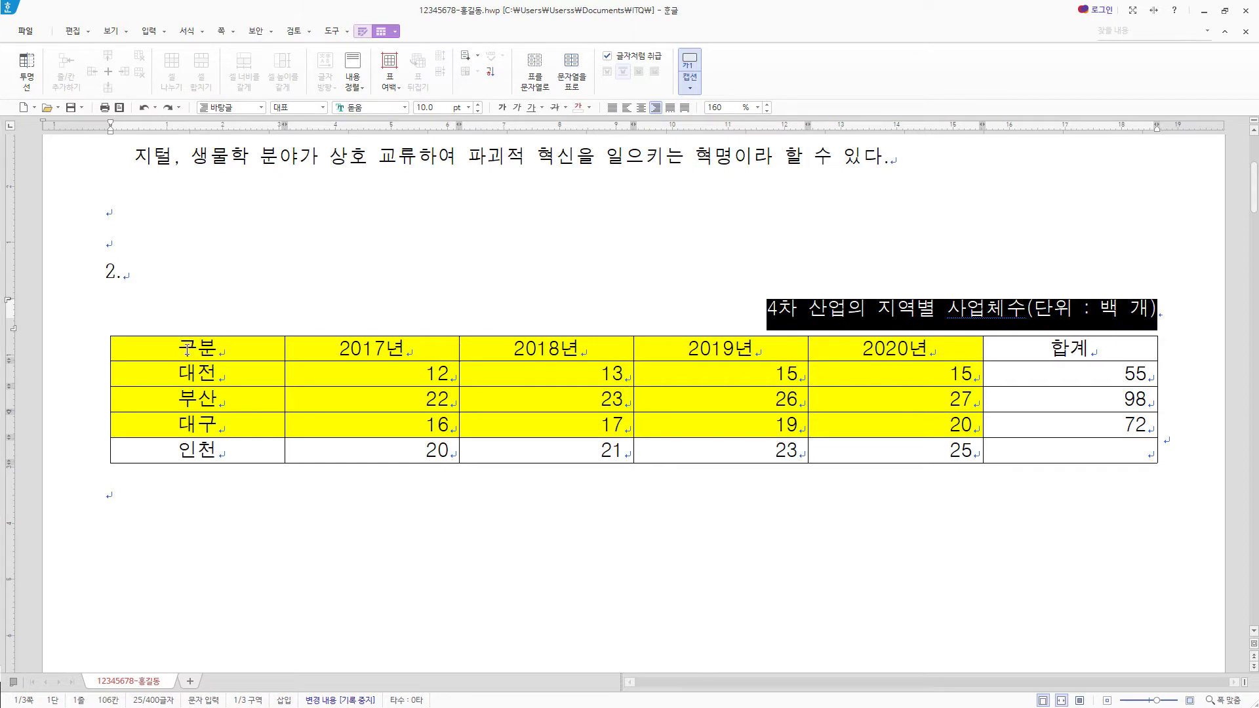
Apply a 0.5mm double line to the outside border of the whole table.
left_click_drag(187, 349, 1065, 451)
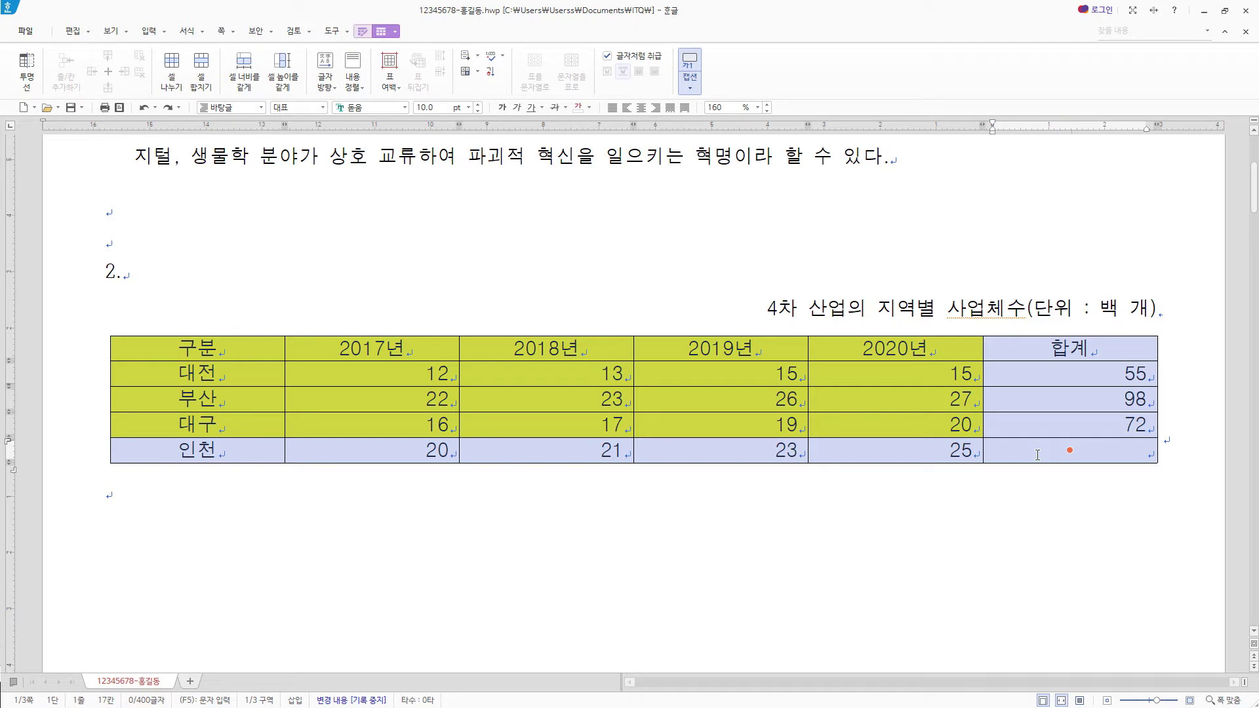
key("l")
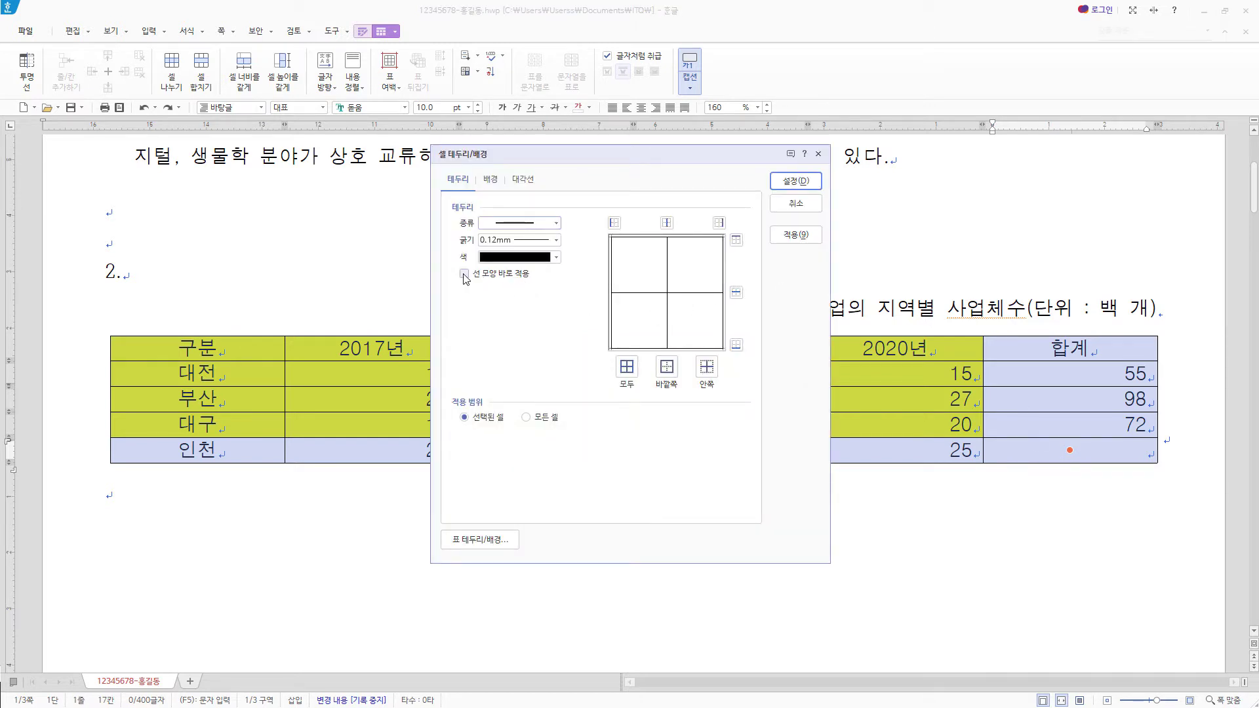
left_click(556, 223)
left_click(518, 326)
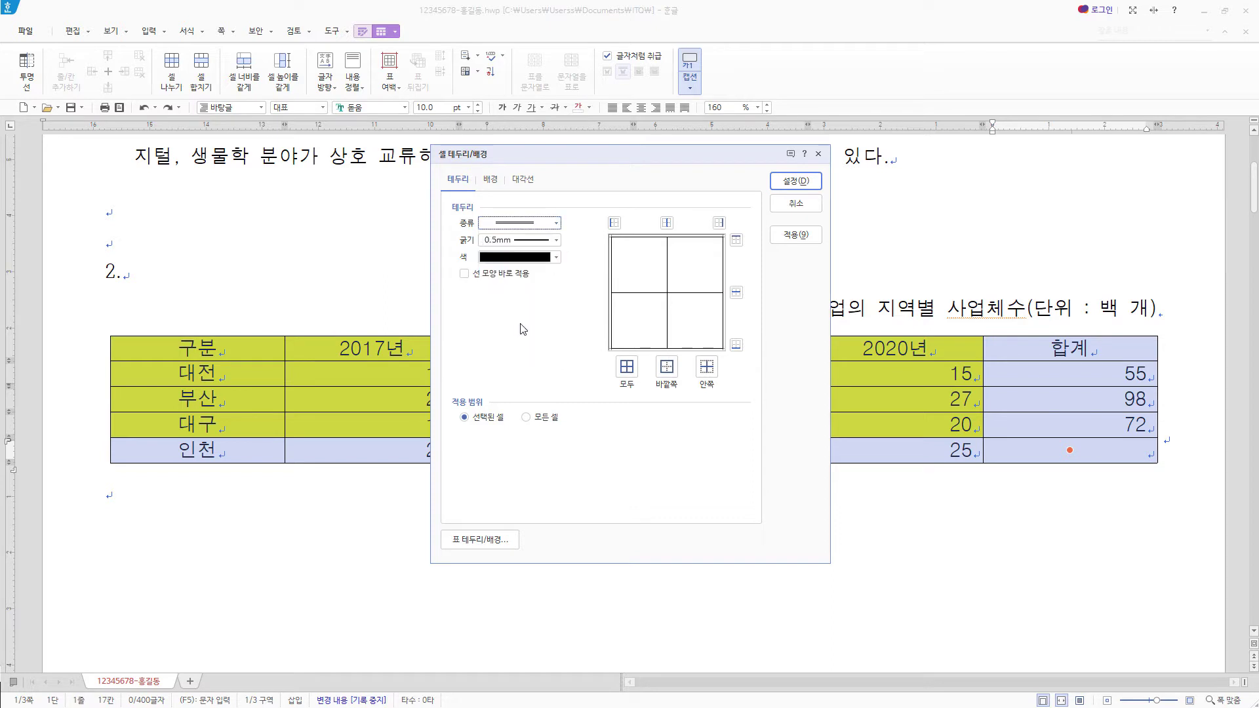
left_click(671, 375)
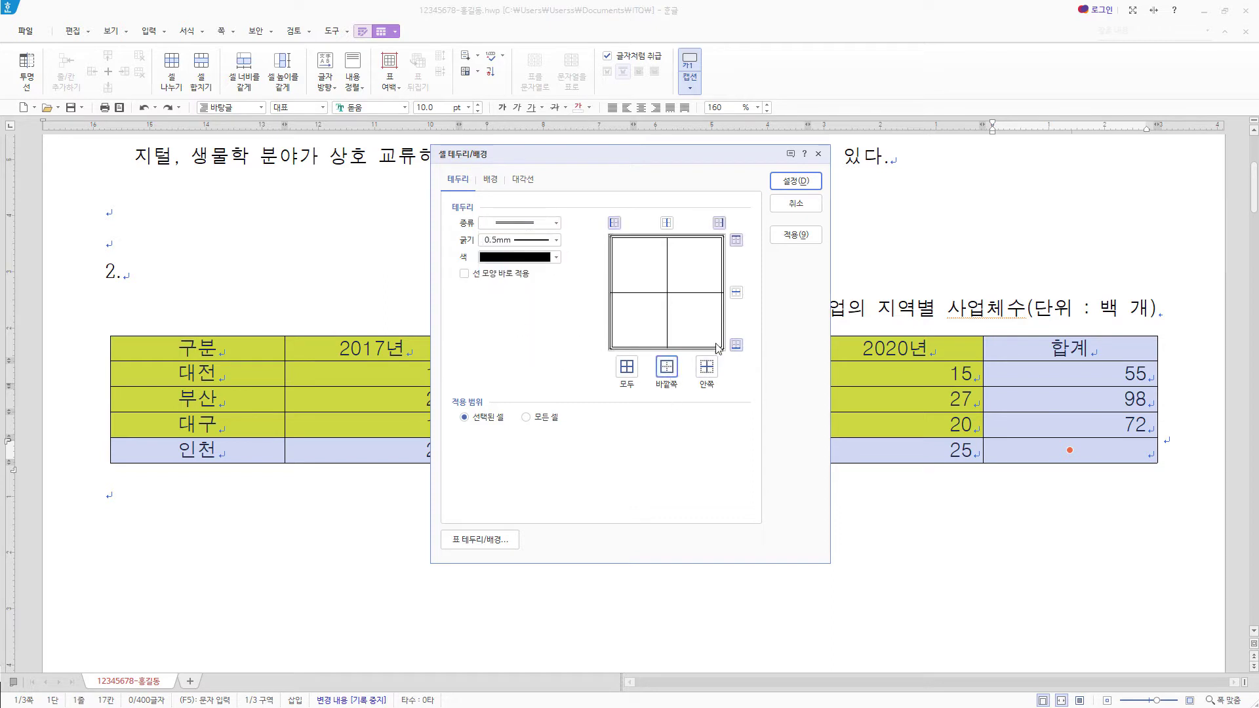
left_click(804, 184)
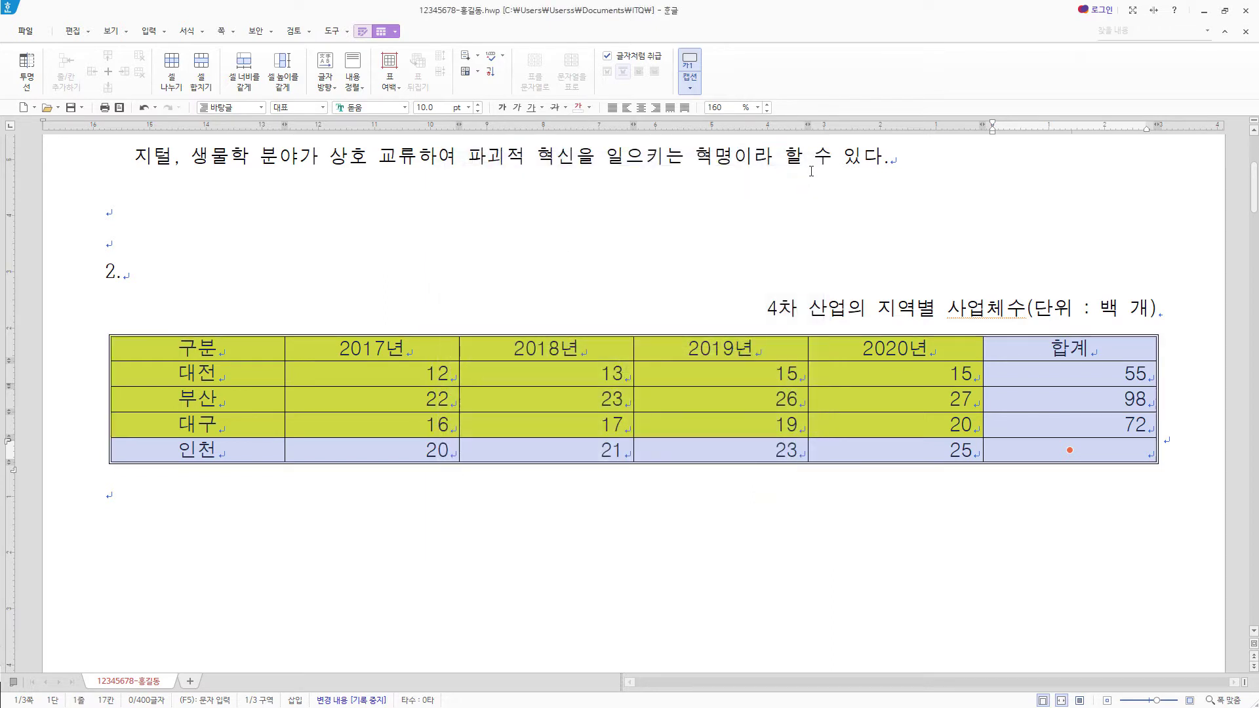
Apply a 0.5mm double line to the bottom border of the table's header row.
left_click_drag(217, 347, 1094, 345)
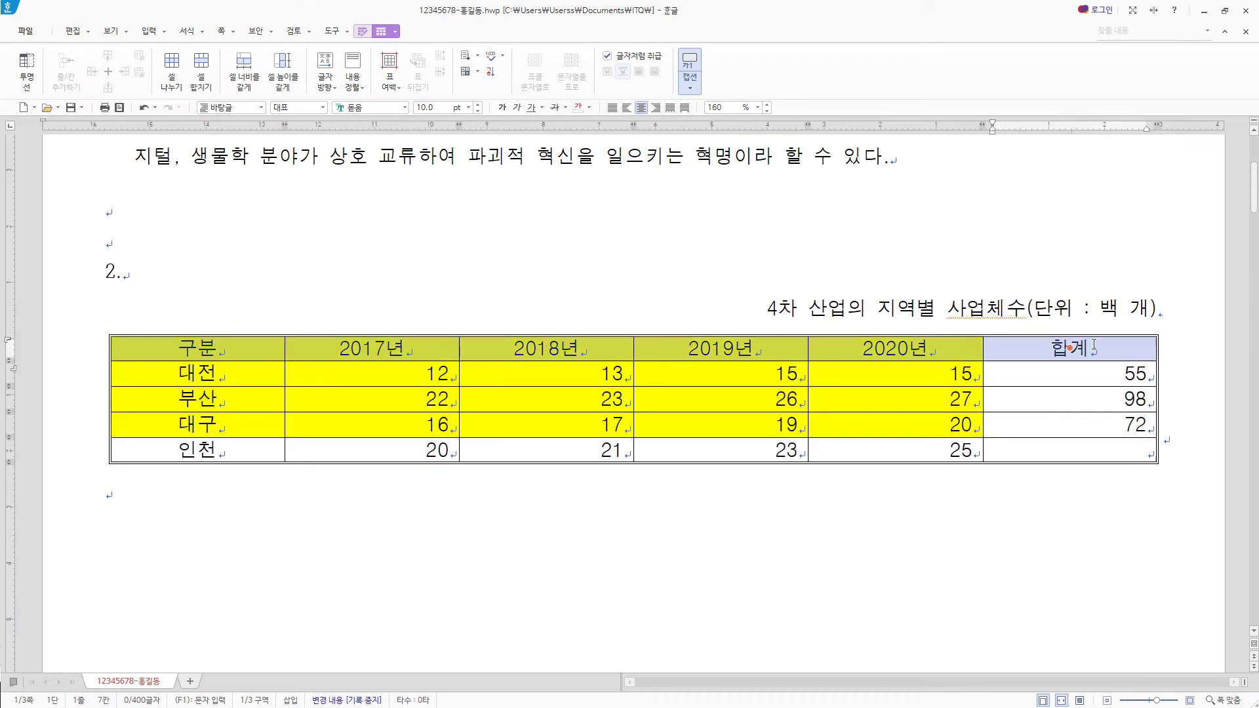
key("l")
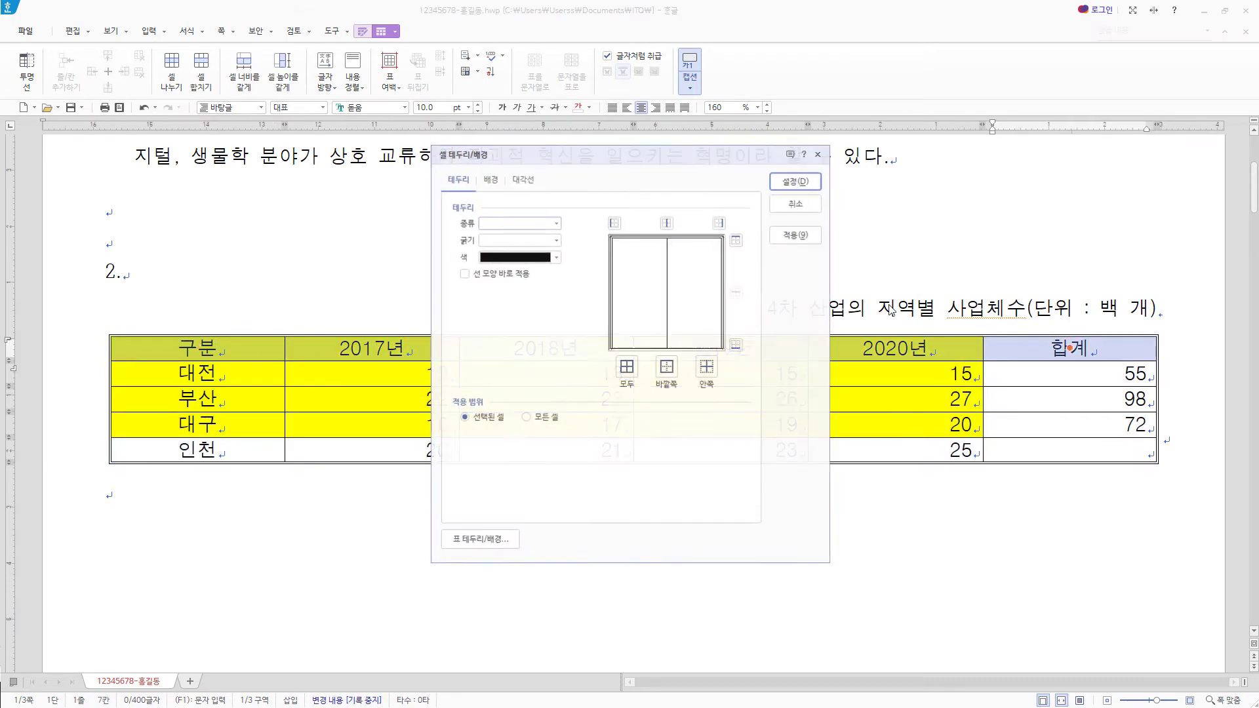
left_click(556, 223)
left_click(522, 324)
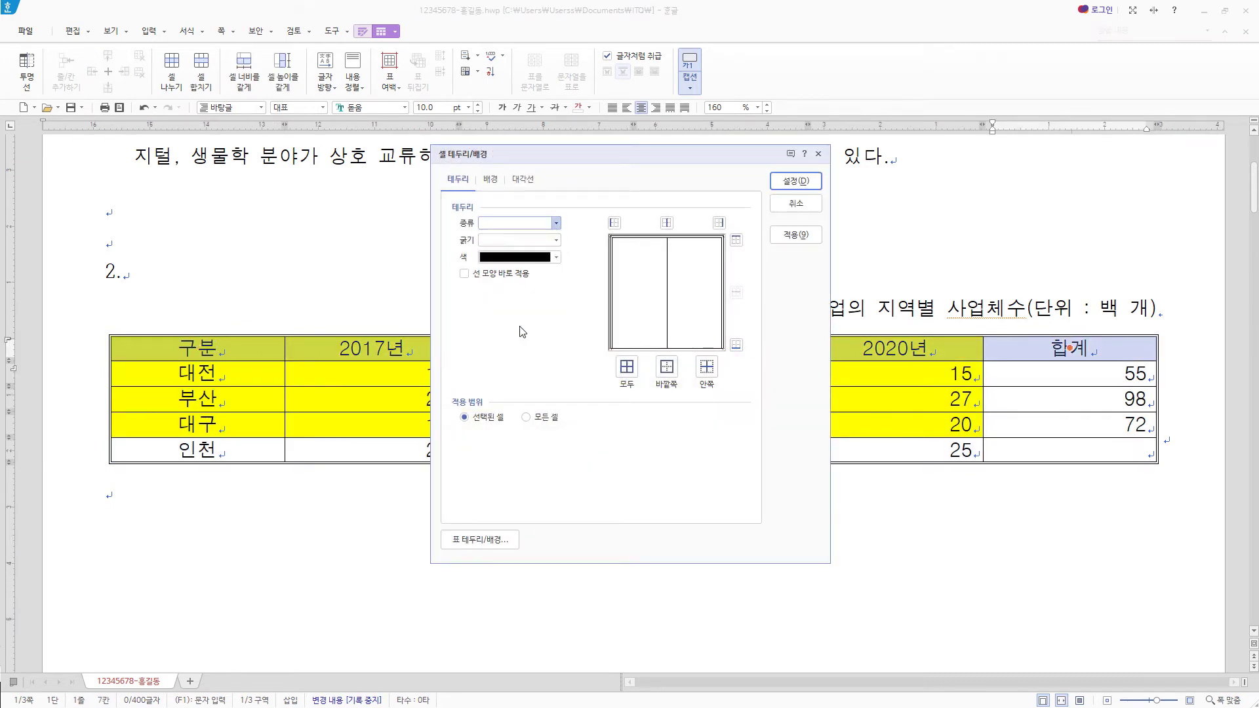
left_click(737, 345)
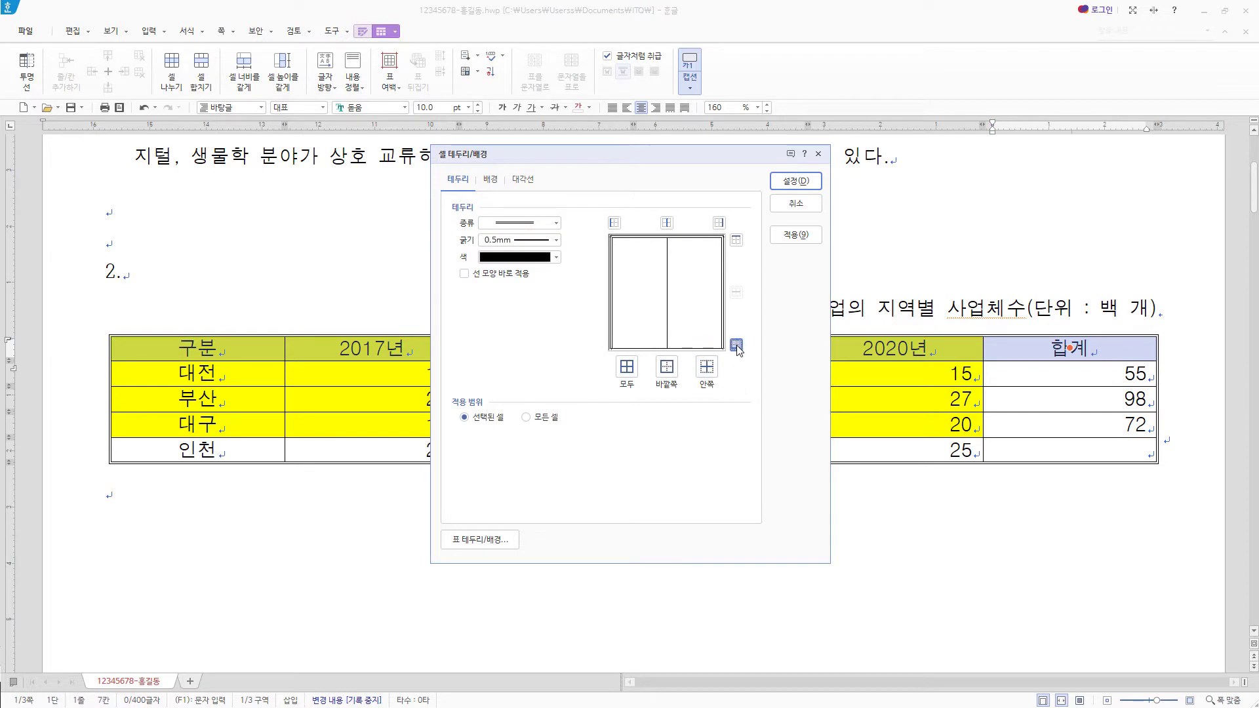
left_click(796, 180)
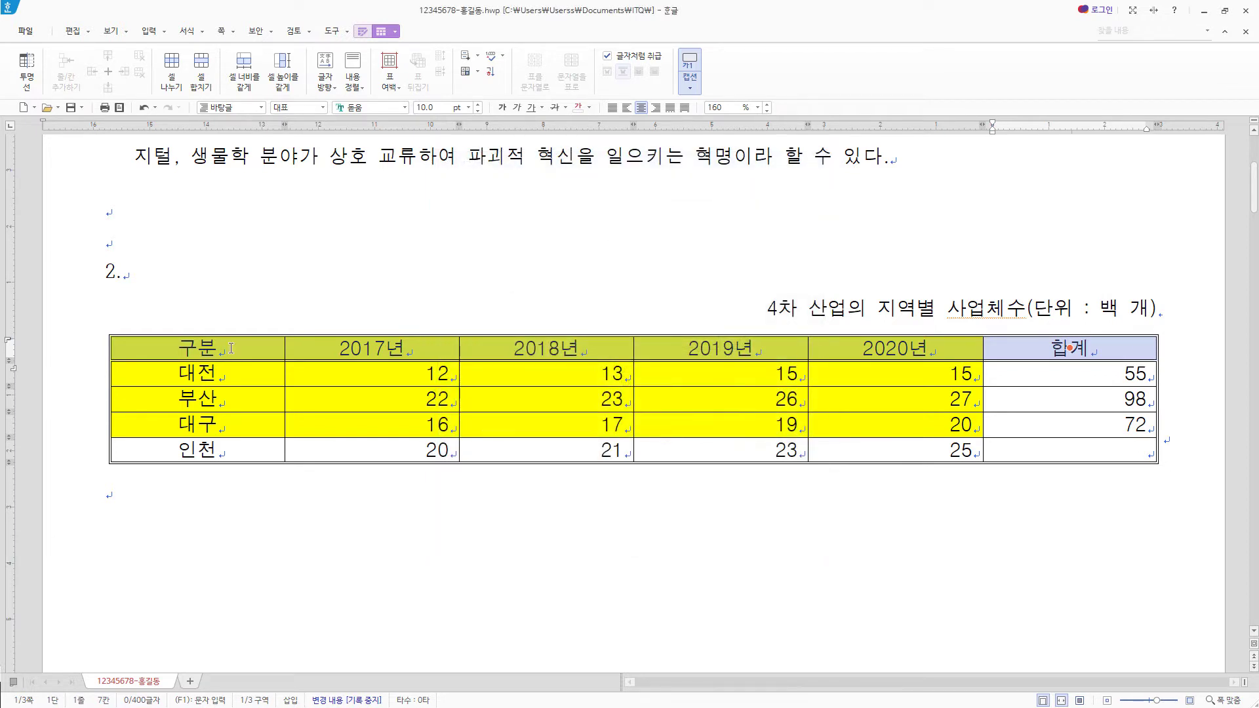
Apply a 0.5mm double line to the right border of the 구분 column, from the header through 인천.
left_click_drag(231, 348, 231, 458)
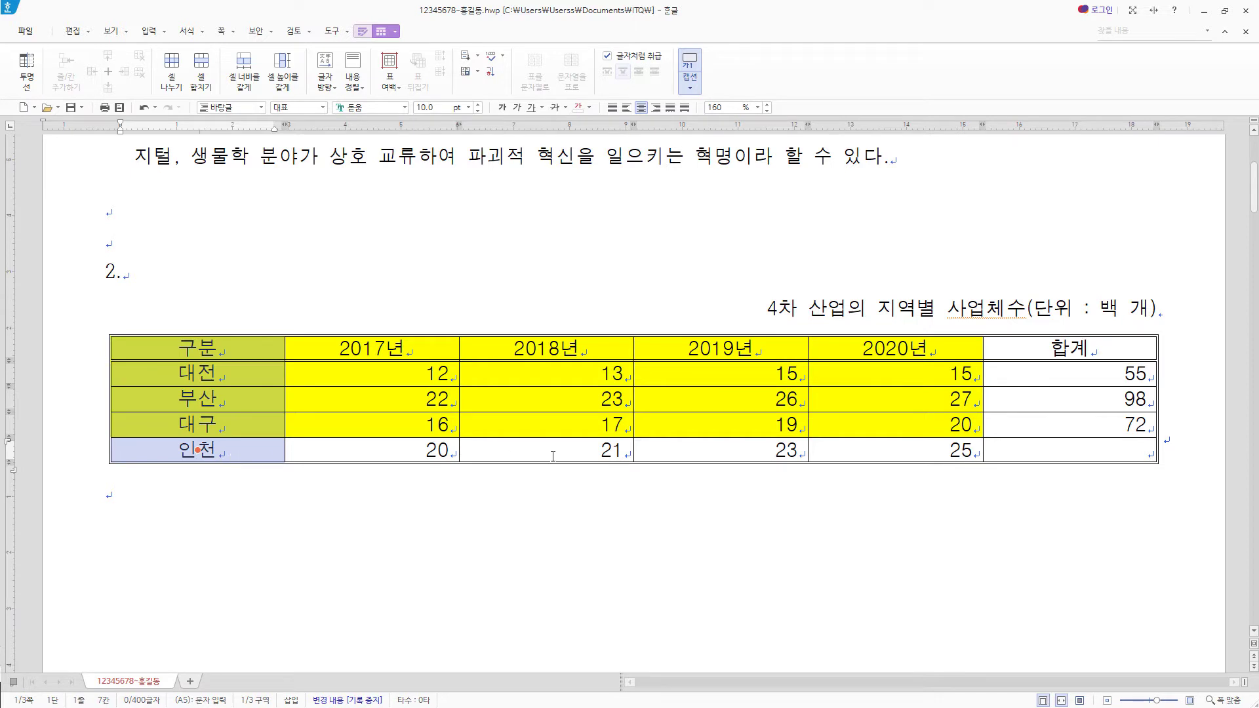
key("l")
left_click(556, 223)
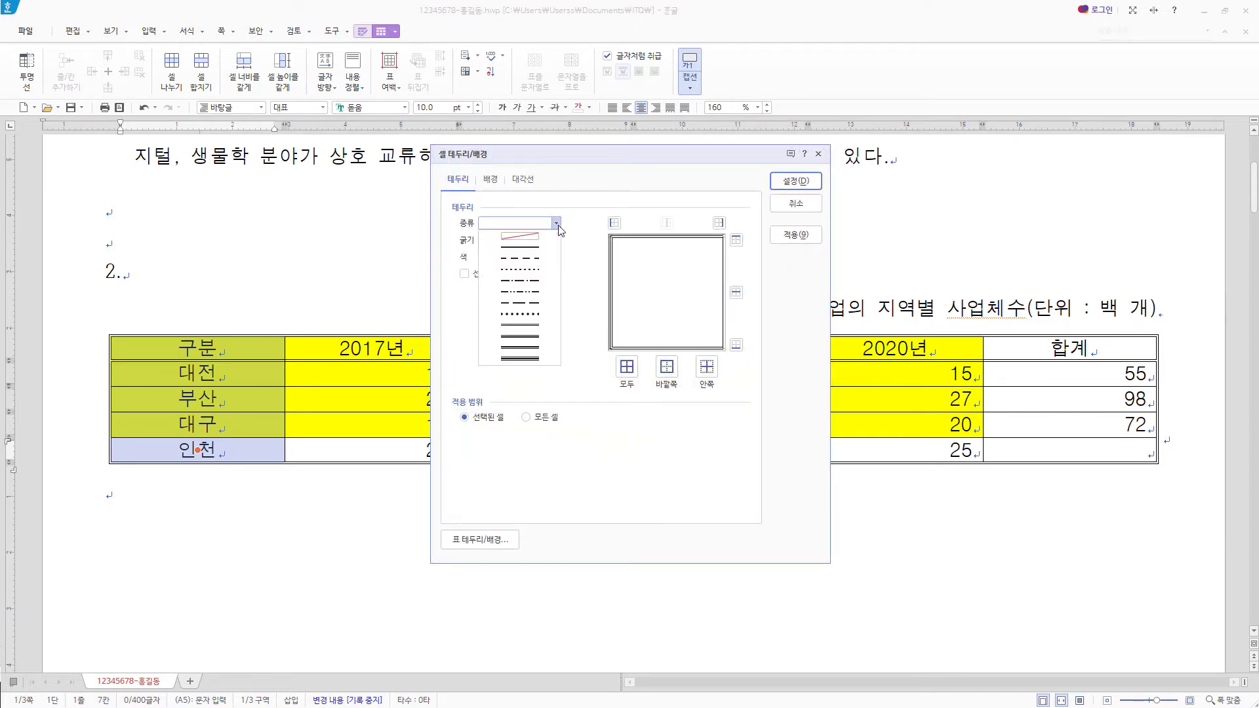
left_click(529, 326)
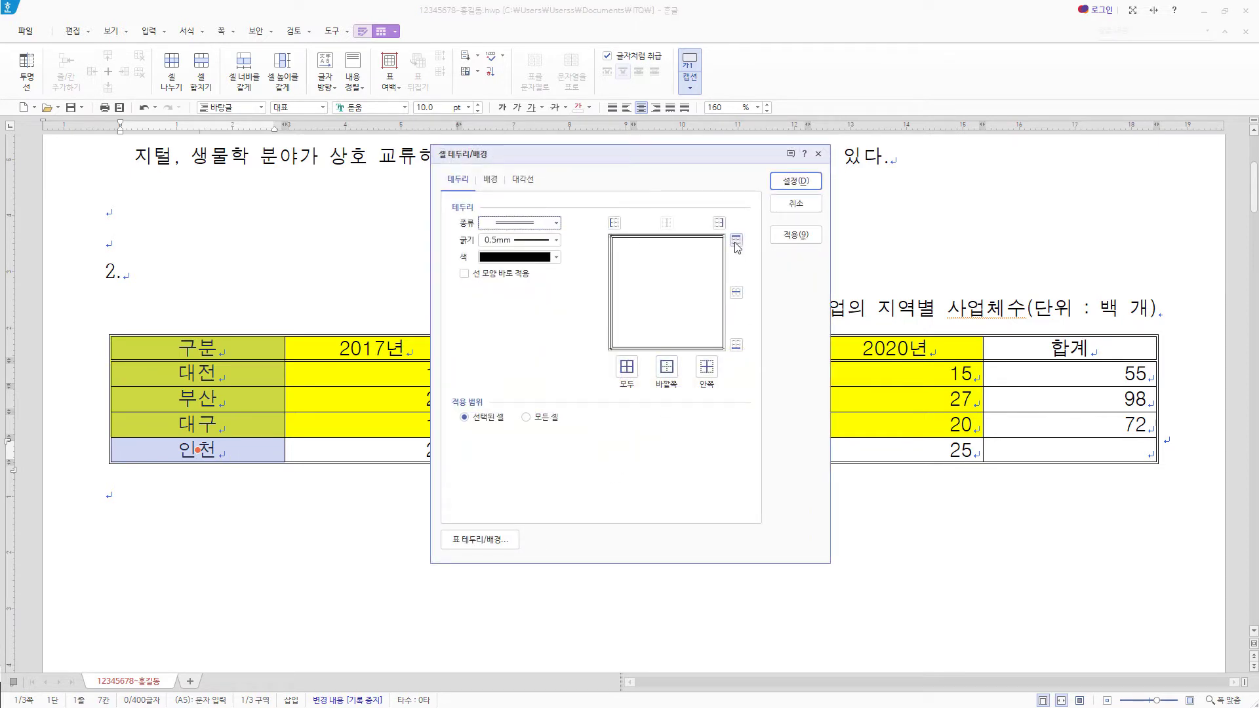
left_click(720, 227)
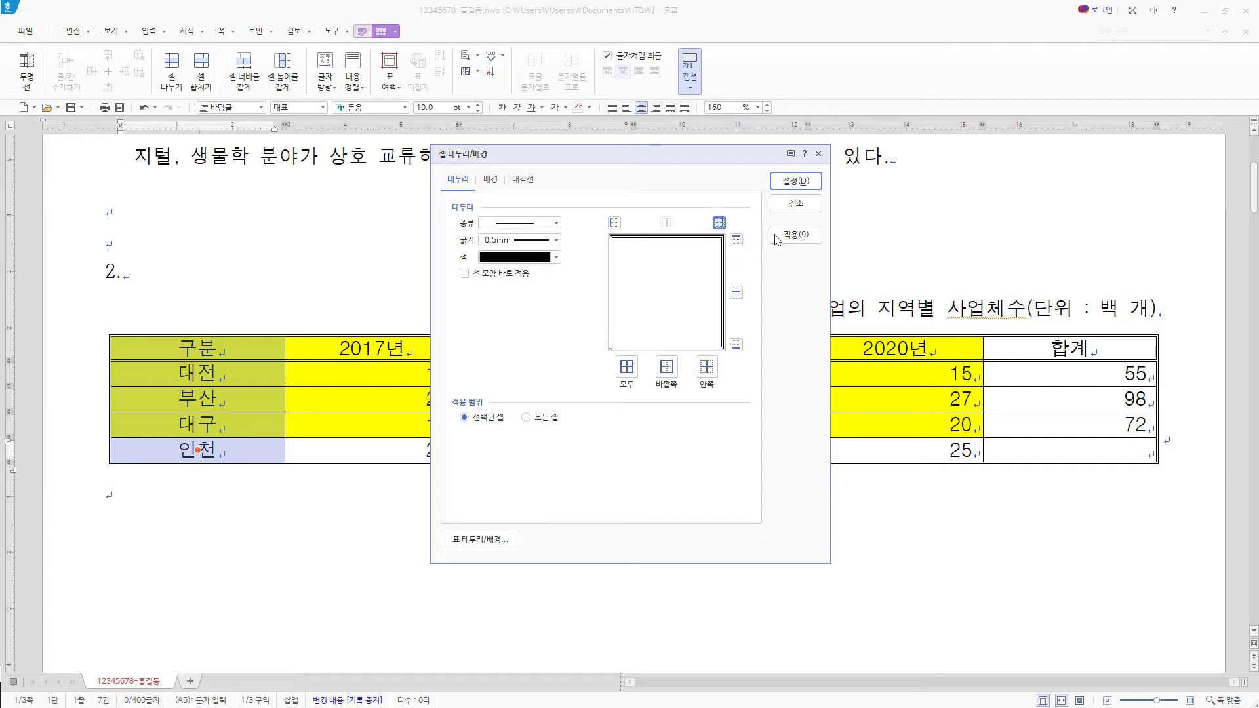
left_click(806, 185)
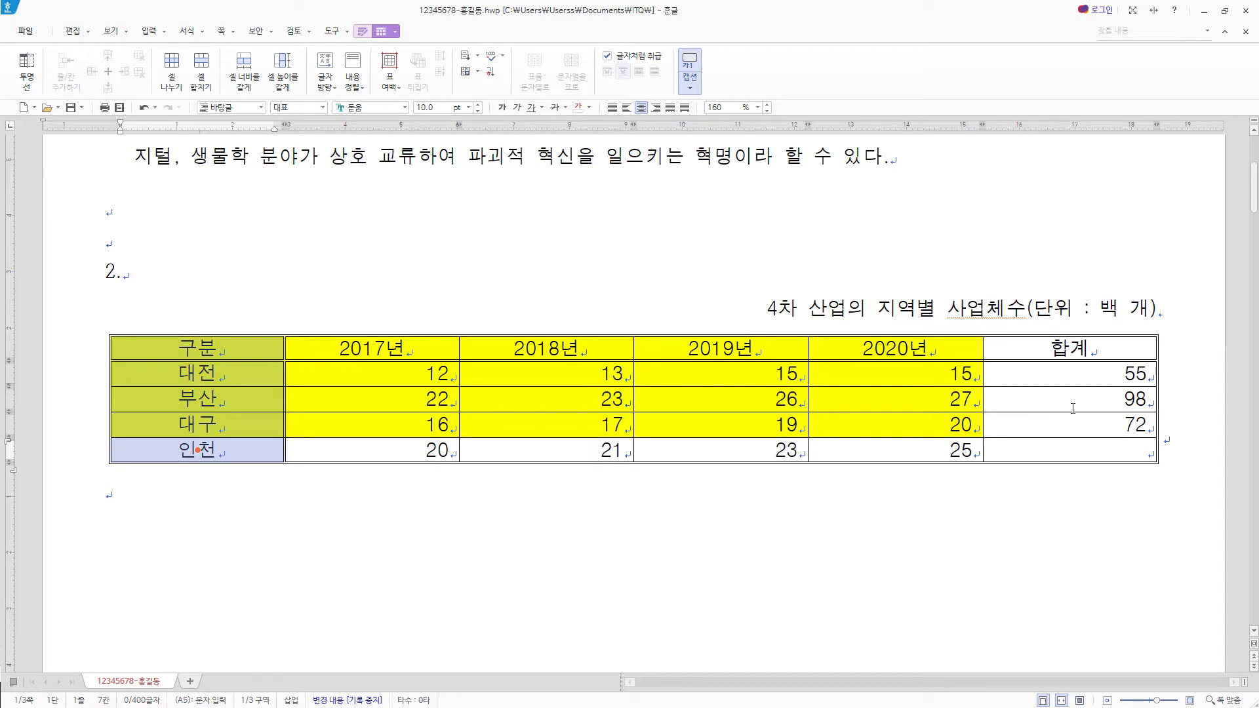
Fill the empty 합계 cell in the 인천 row with both diagonal lines, forming an X.
left_click(1076, 449)
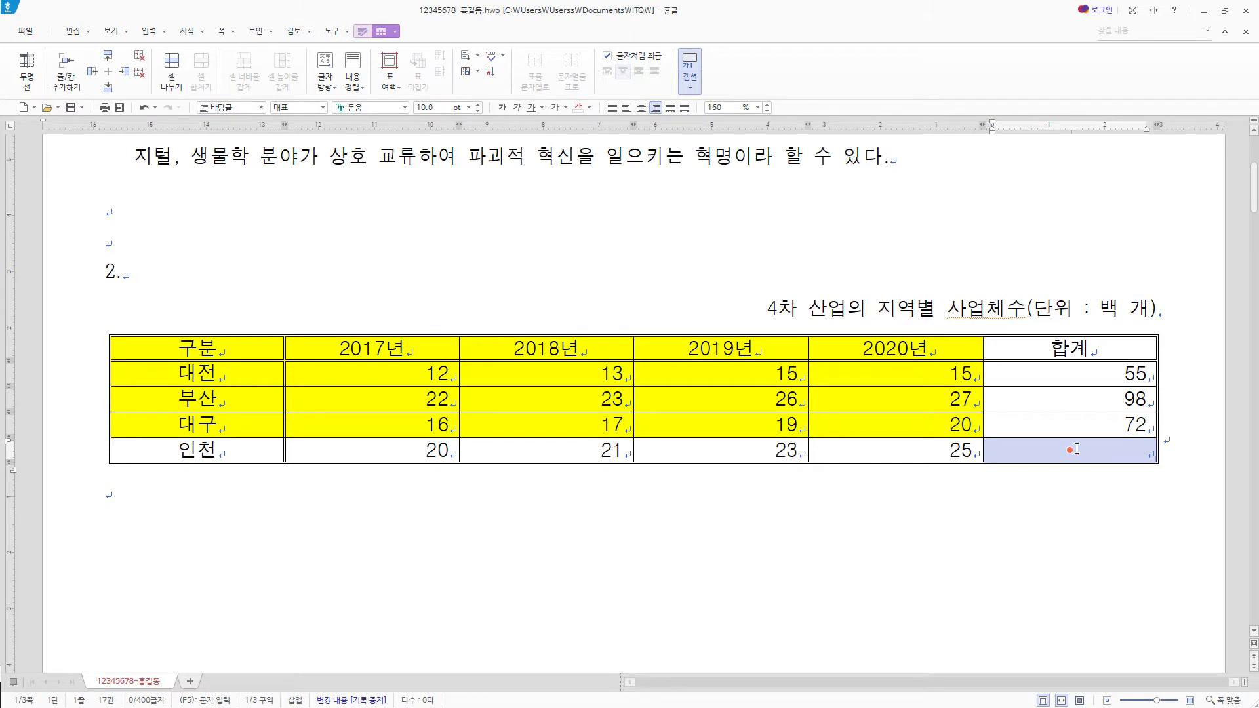
key("l")
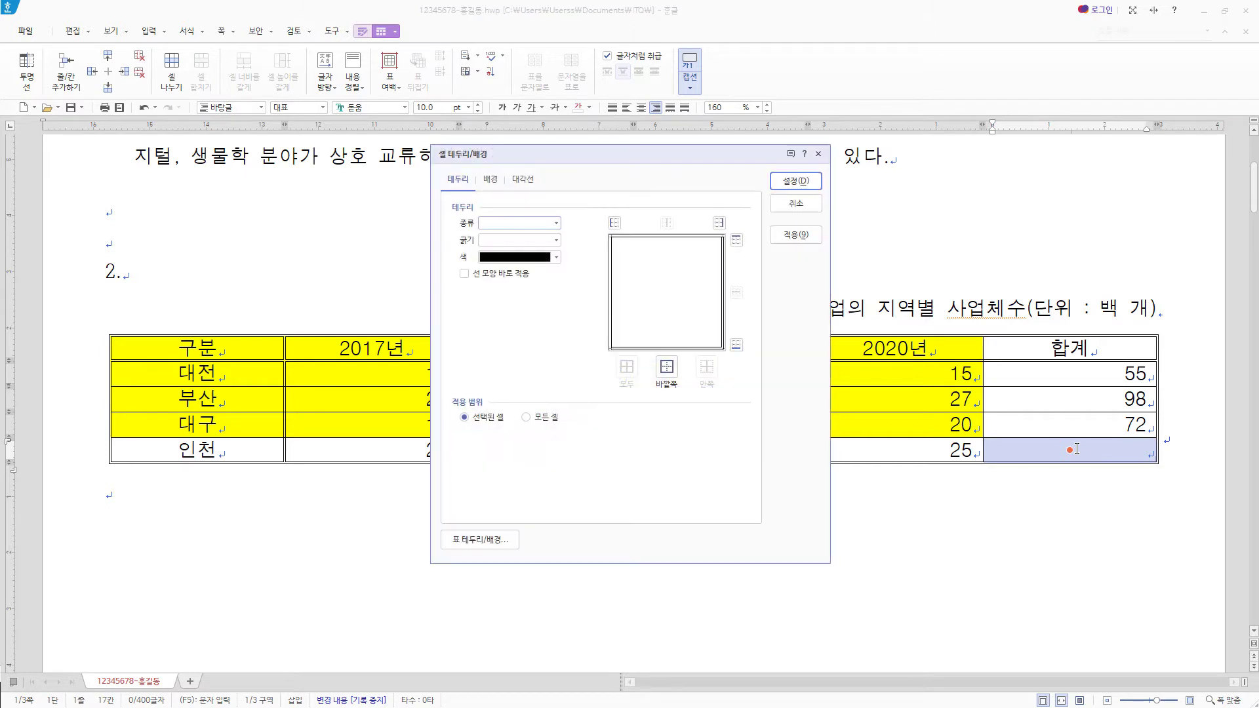
left_click(521, 183)
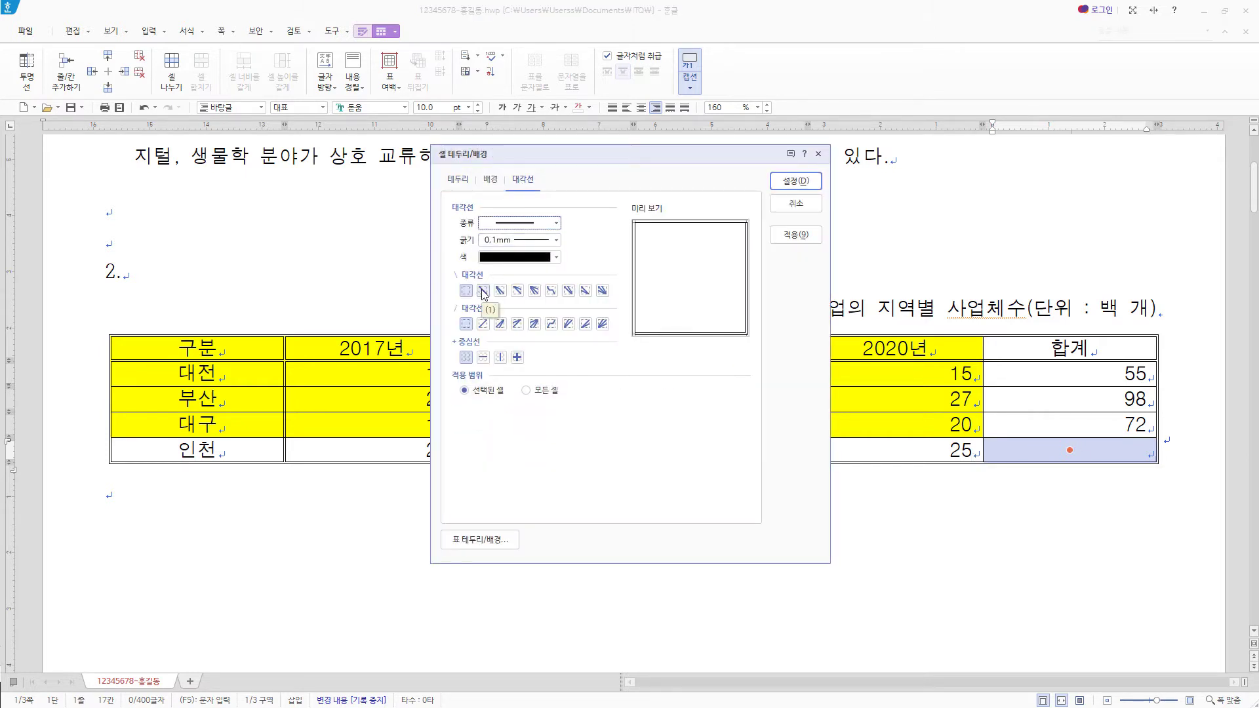
left_click(483, 324)
left_click(483, 290)
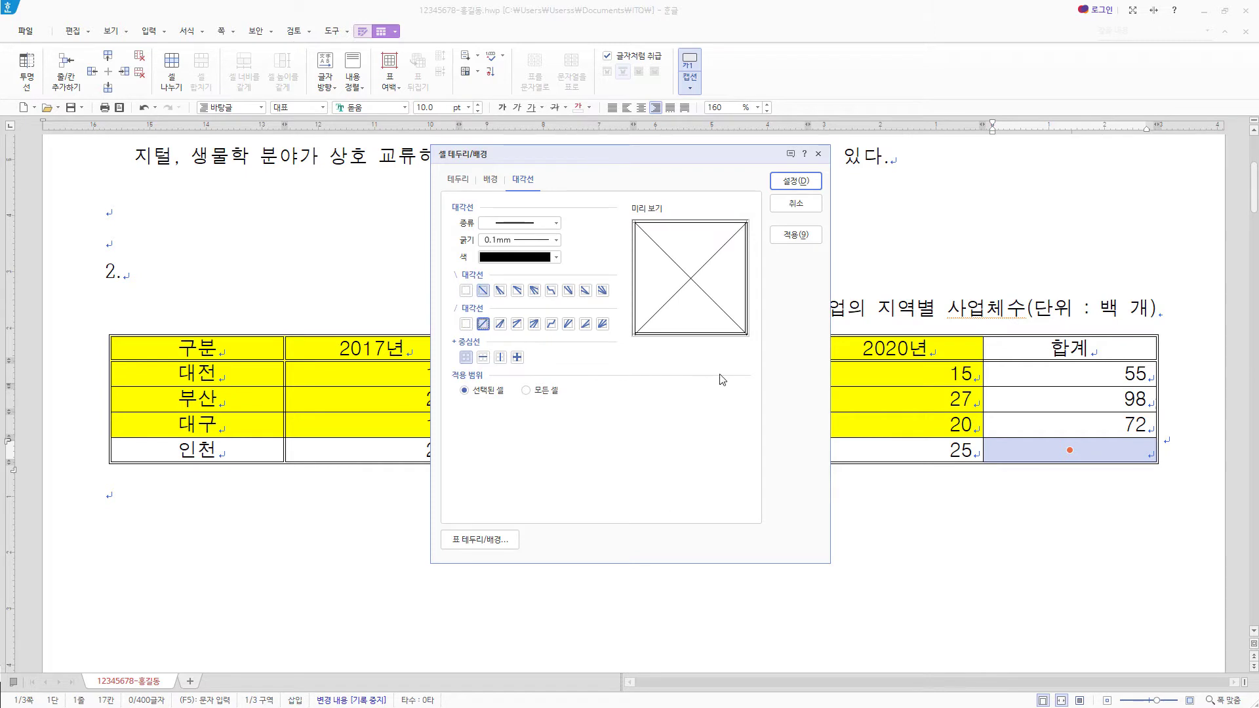
left_click(796, 181)
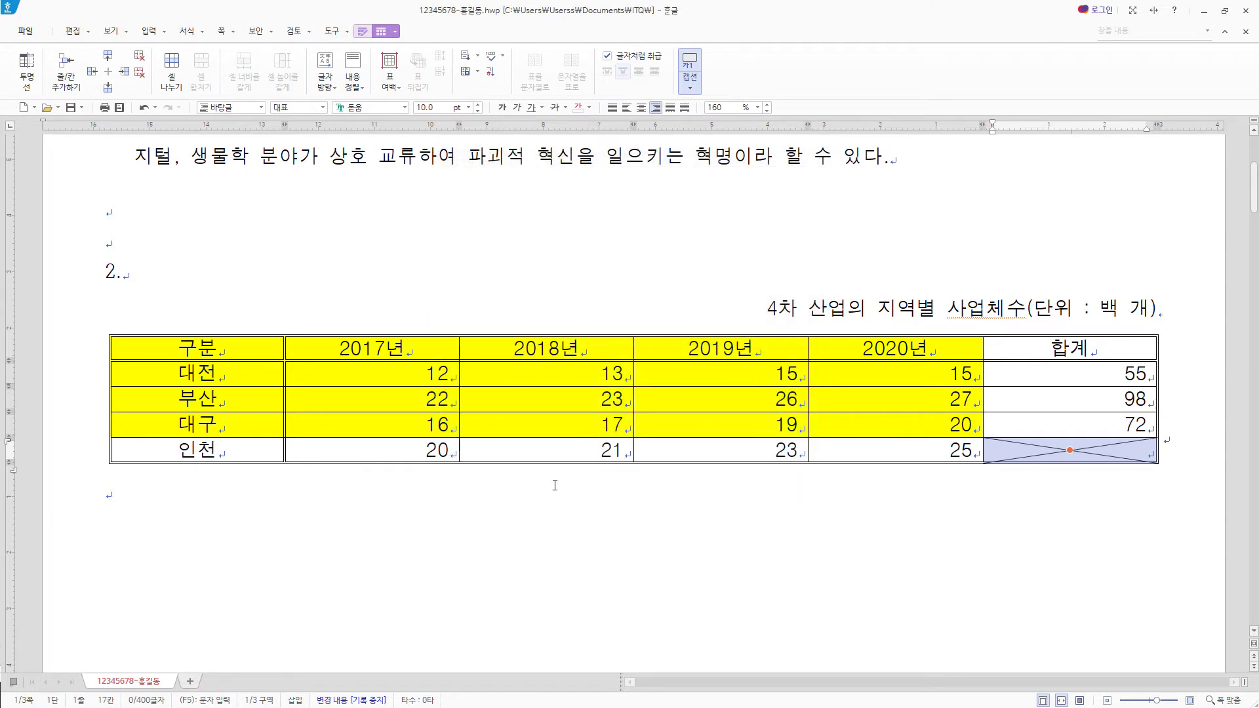
Increase the row height of all the table's cells slightly, then place the cursor in the empty paragraph below the table.
scroll(559, 493, "down", 2)
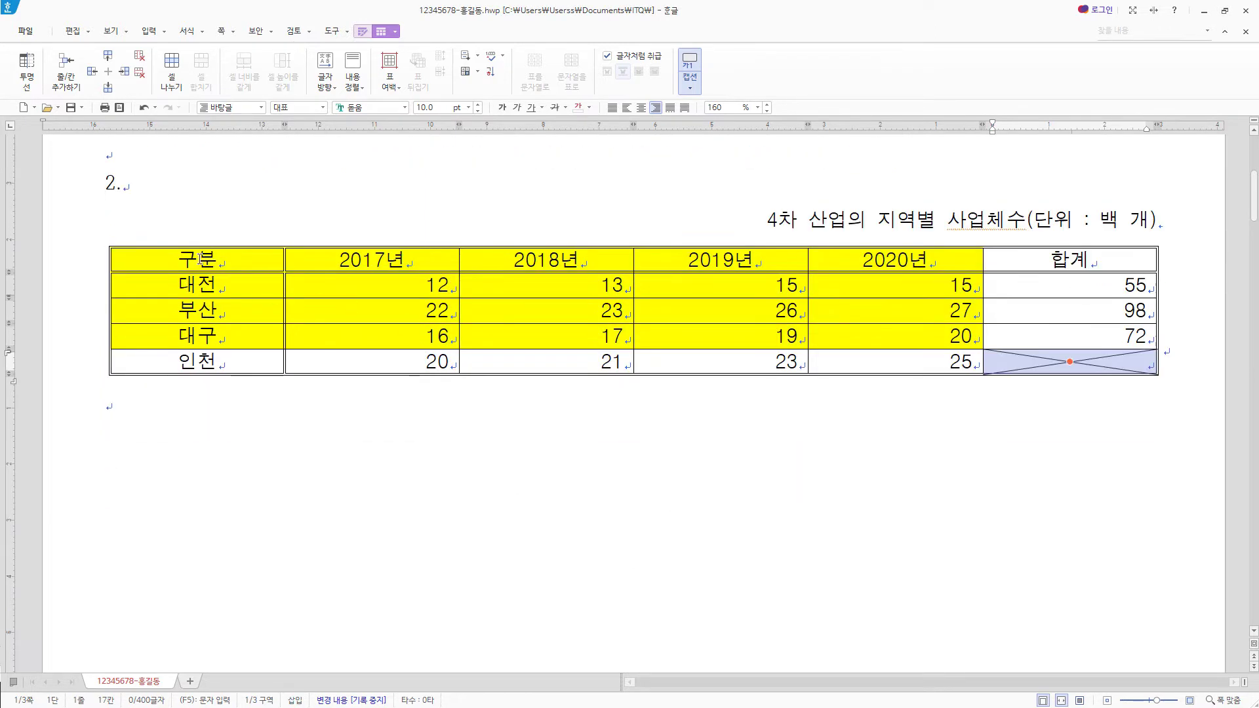
left_click_drag(200, 258, 1030, 357)
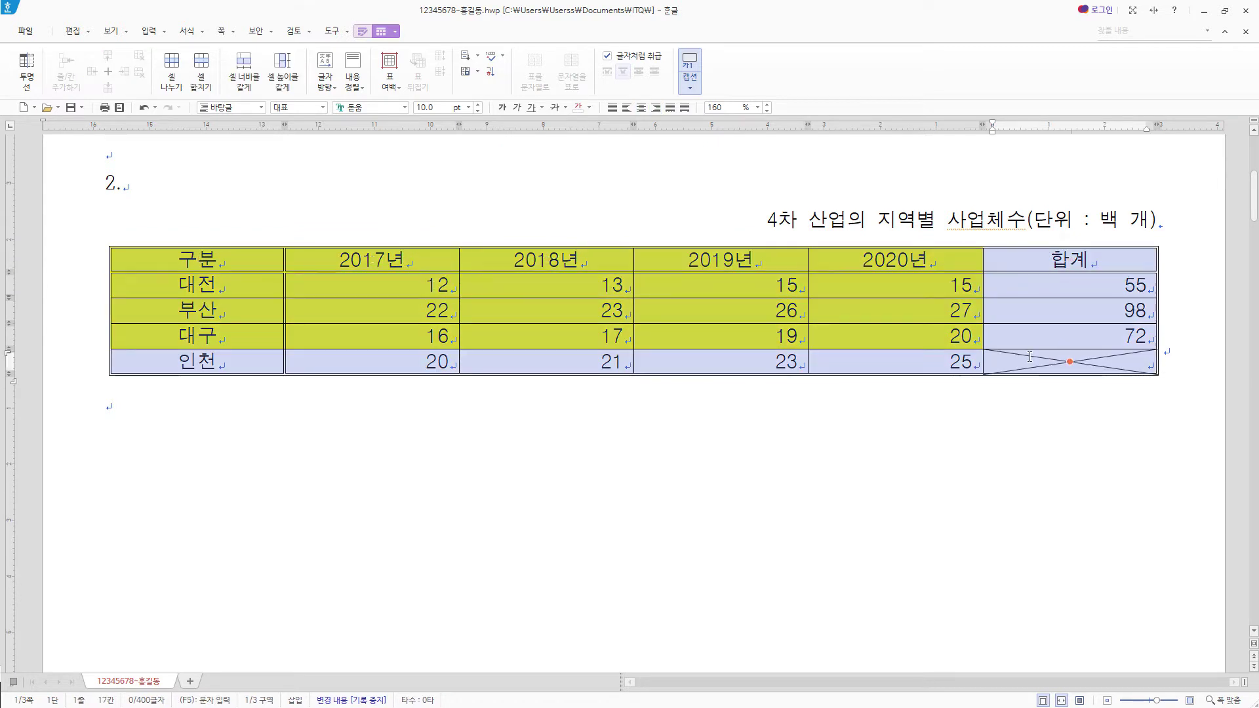
key("ctrl+Down")
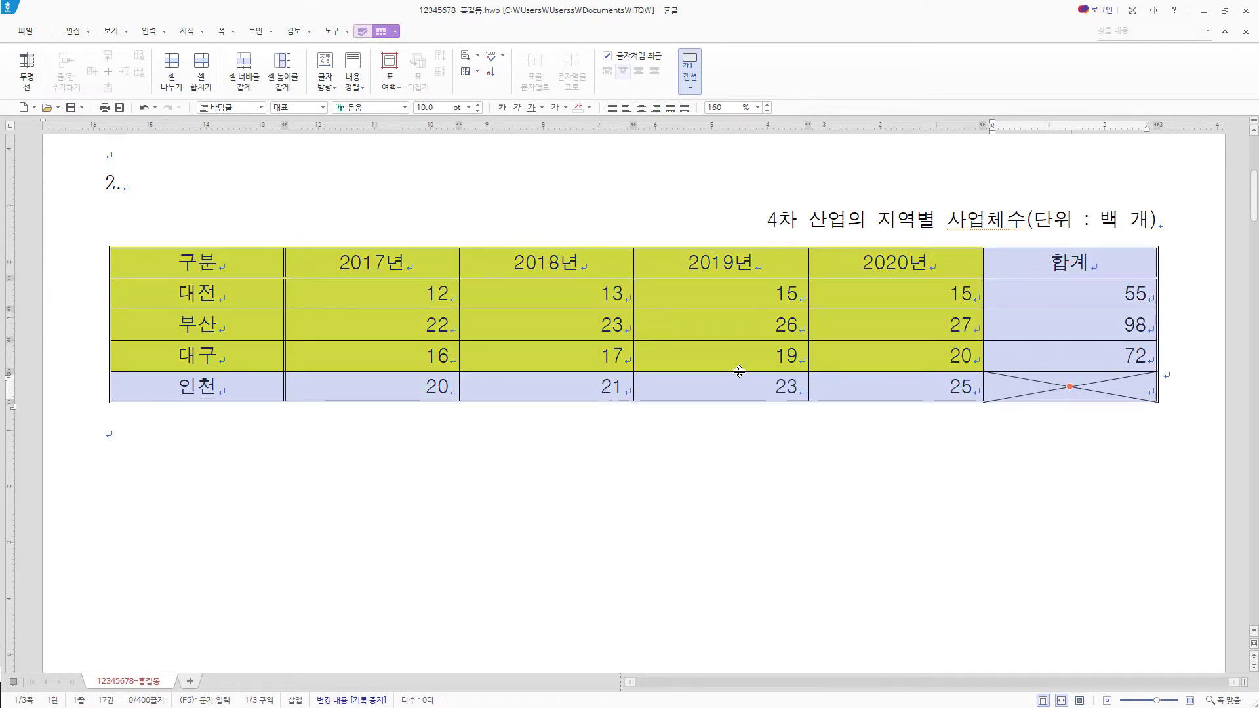
scroll(678, 472, "down", 6)
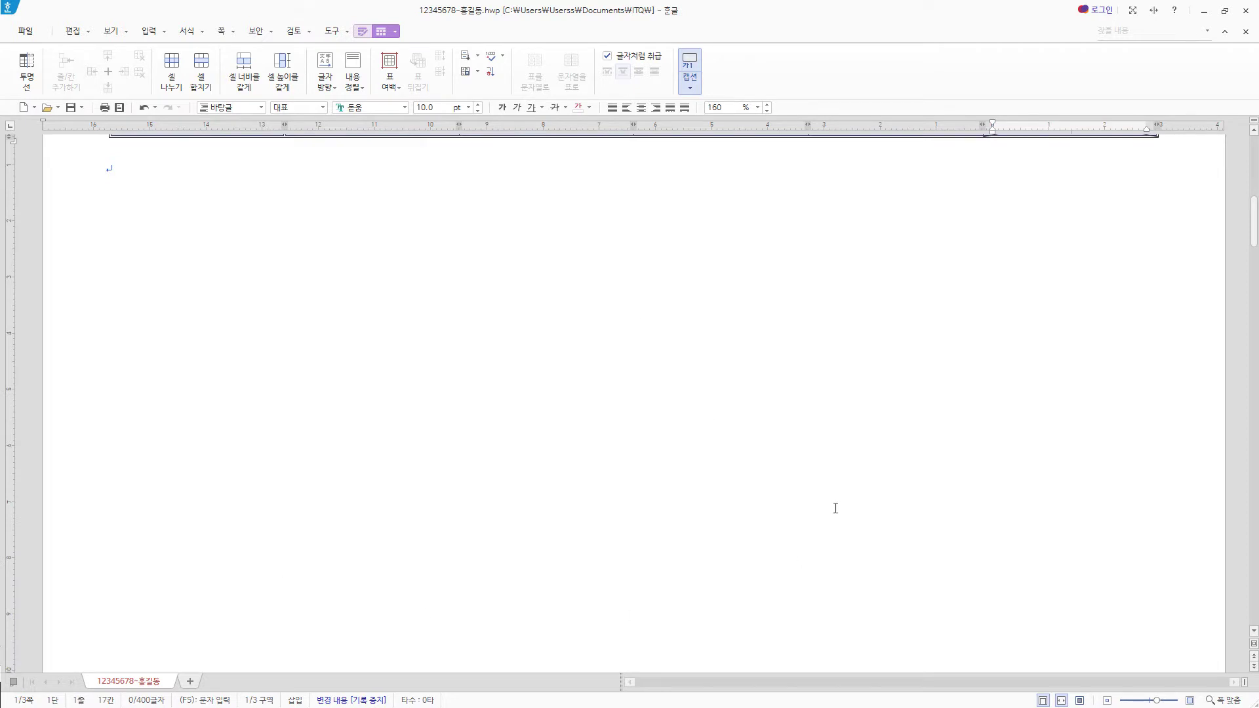
scroll(835, 508, "up", 4)
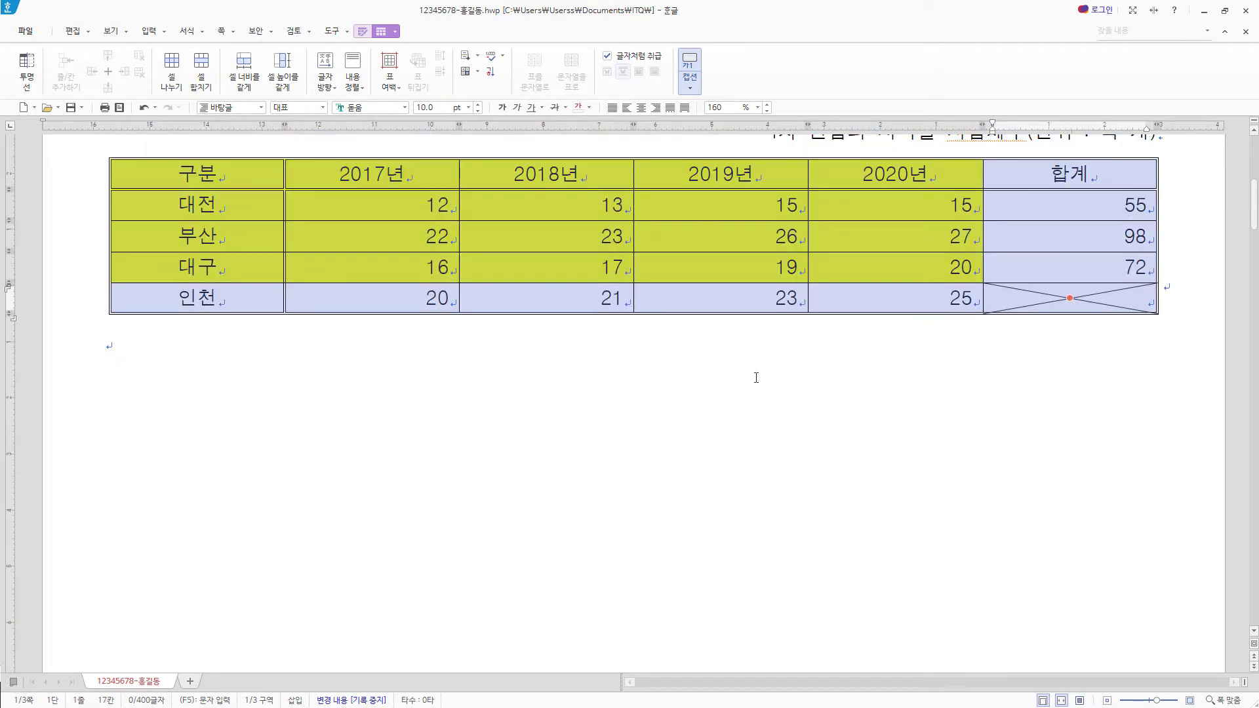
scroll(770, 372, "up", 2)
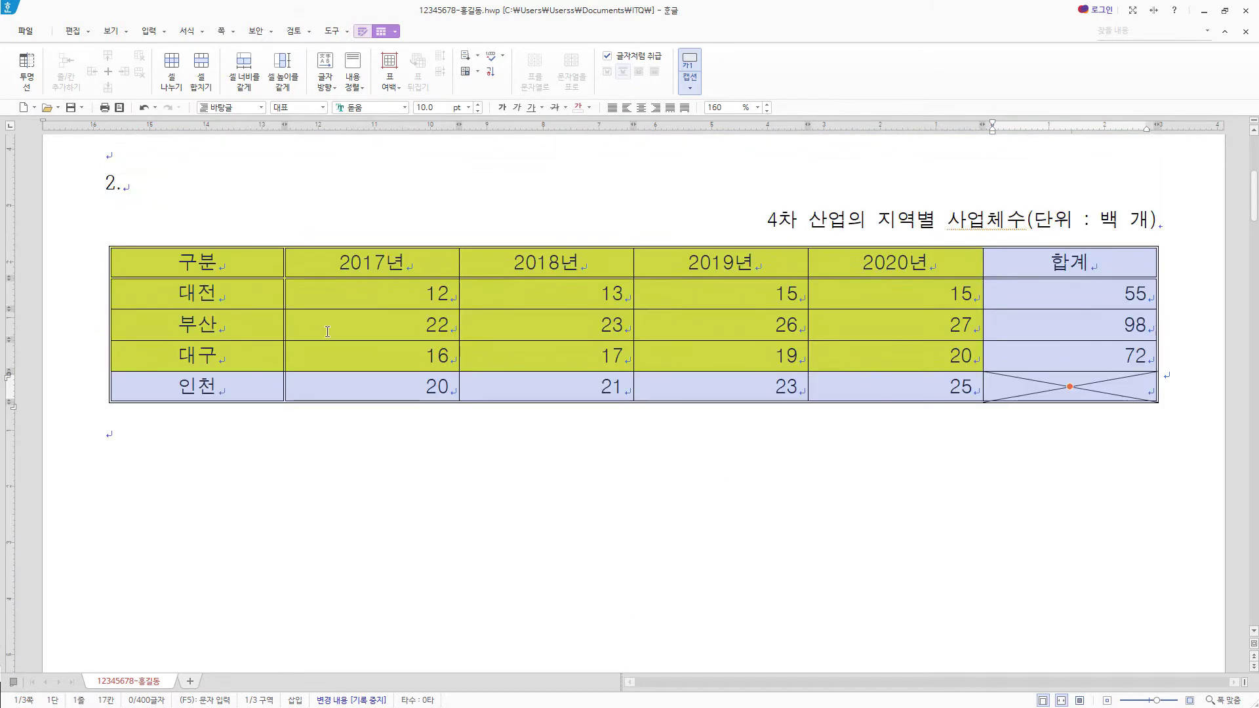
left_click(144, 433)
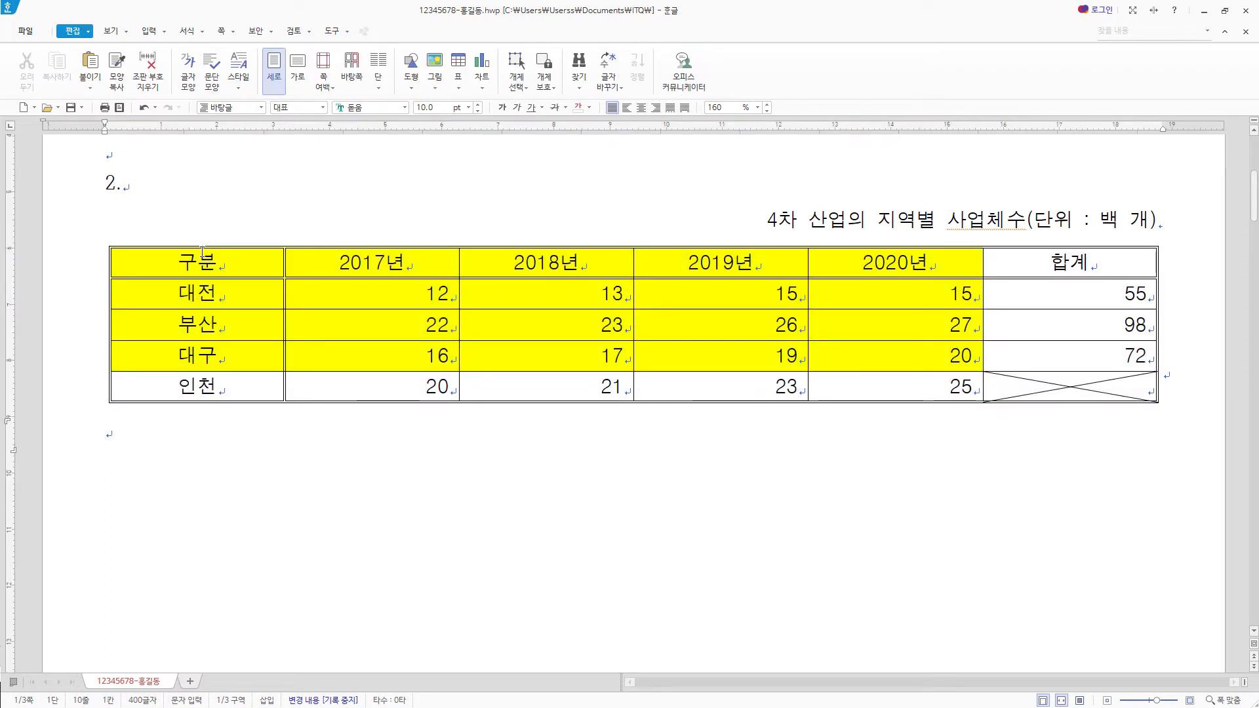
Insert a clustered 가로 막대형 chart from the yellow cells, 구분 through the 대구 row's 2020년 value, and close its data editor.
left_click_drag(203, 252, 895, 356)
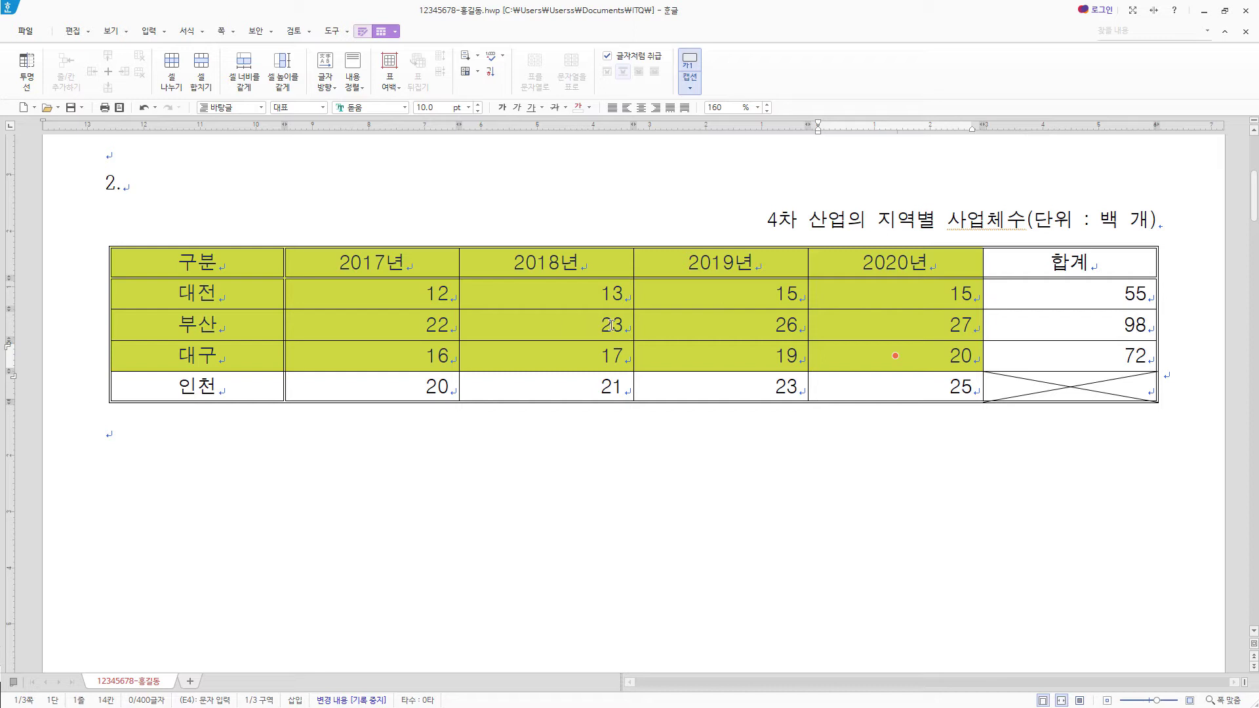
right_click(760, 289)
mouse_move(796, 548)
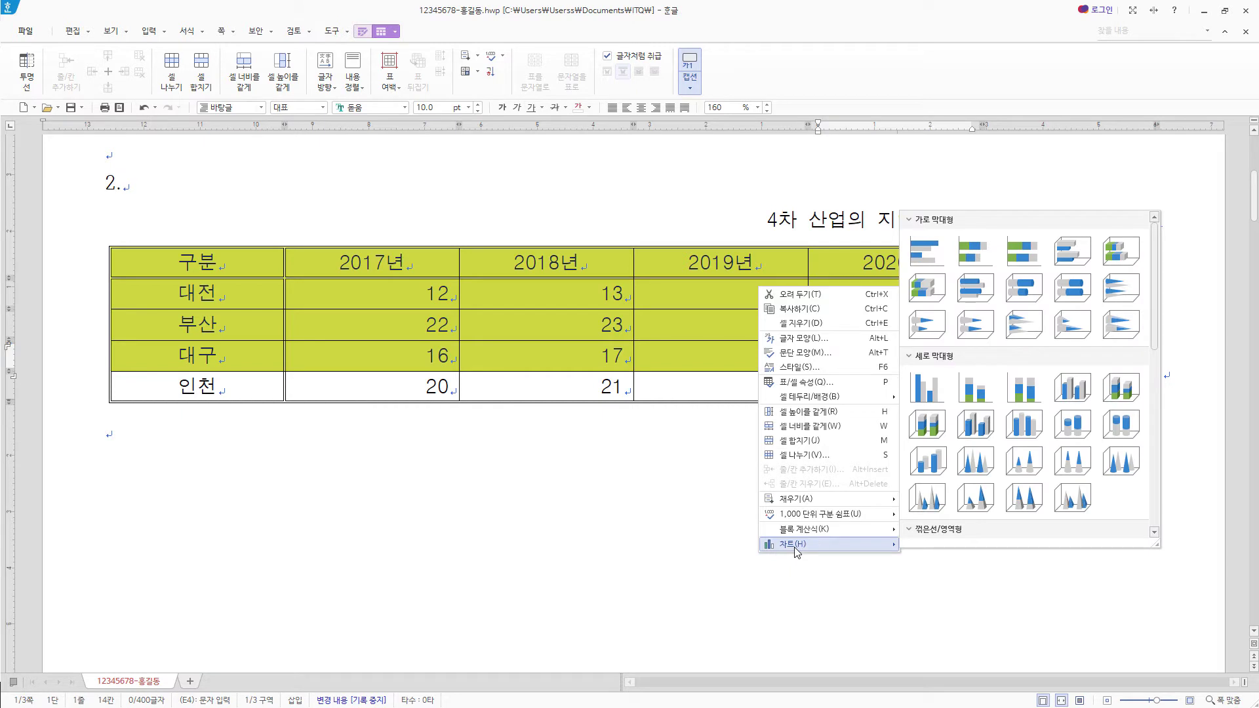
left_click(941, 254)
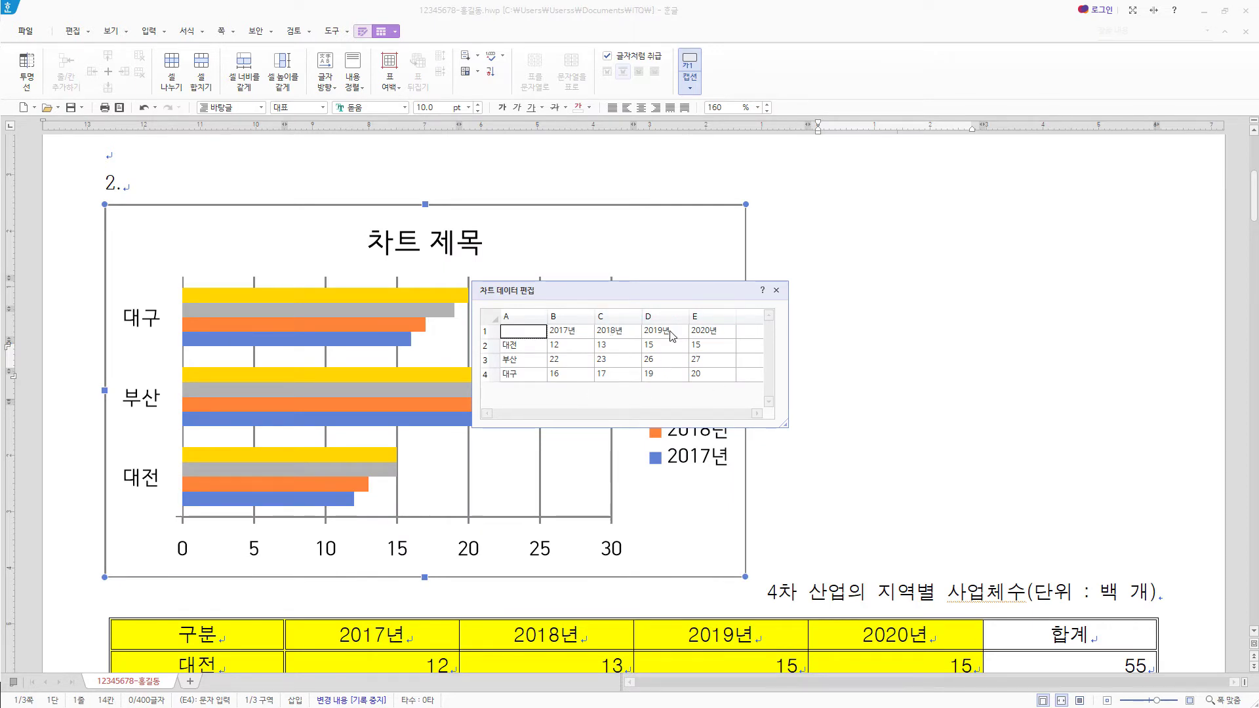
left_click(777, 291)
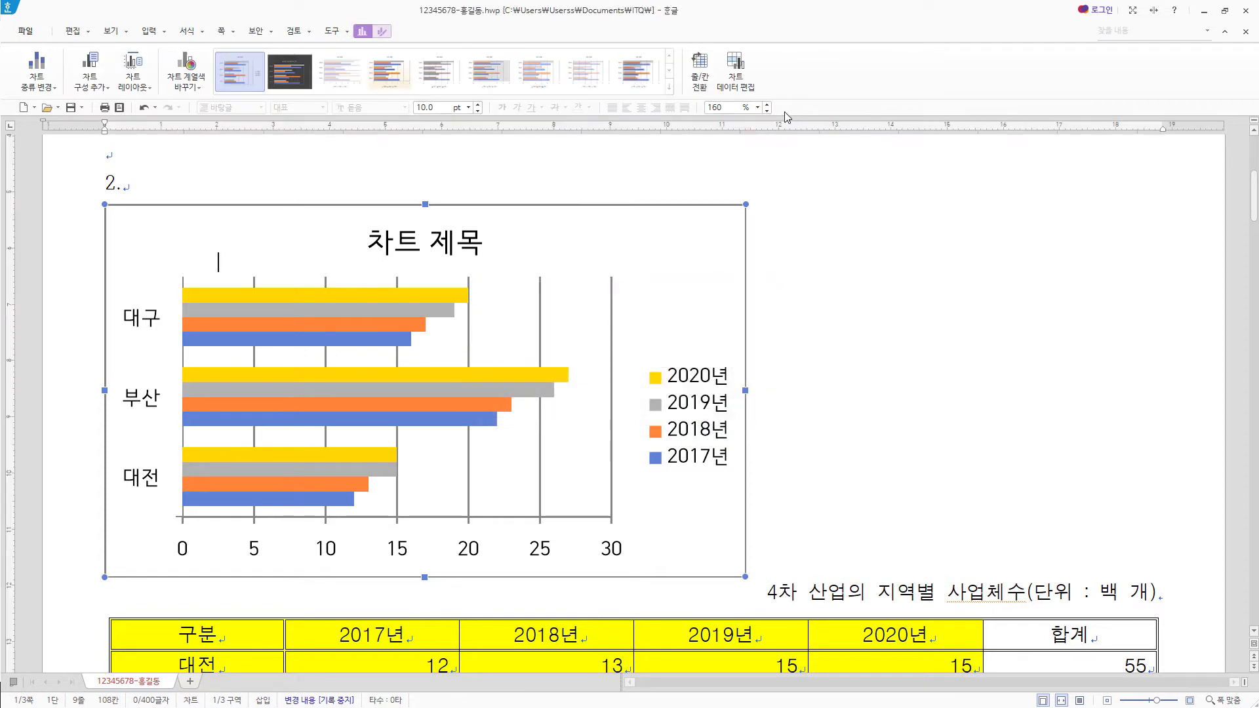
Check the chart's source data and try switching the chart's rows and columns.
left_click(752, 91)
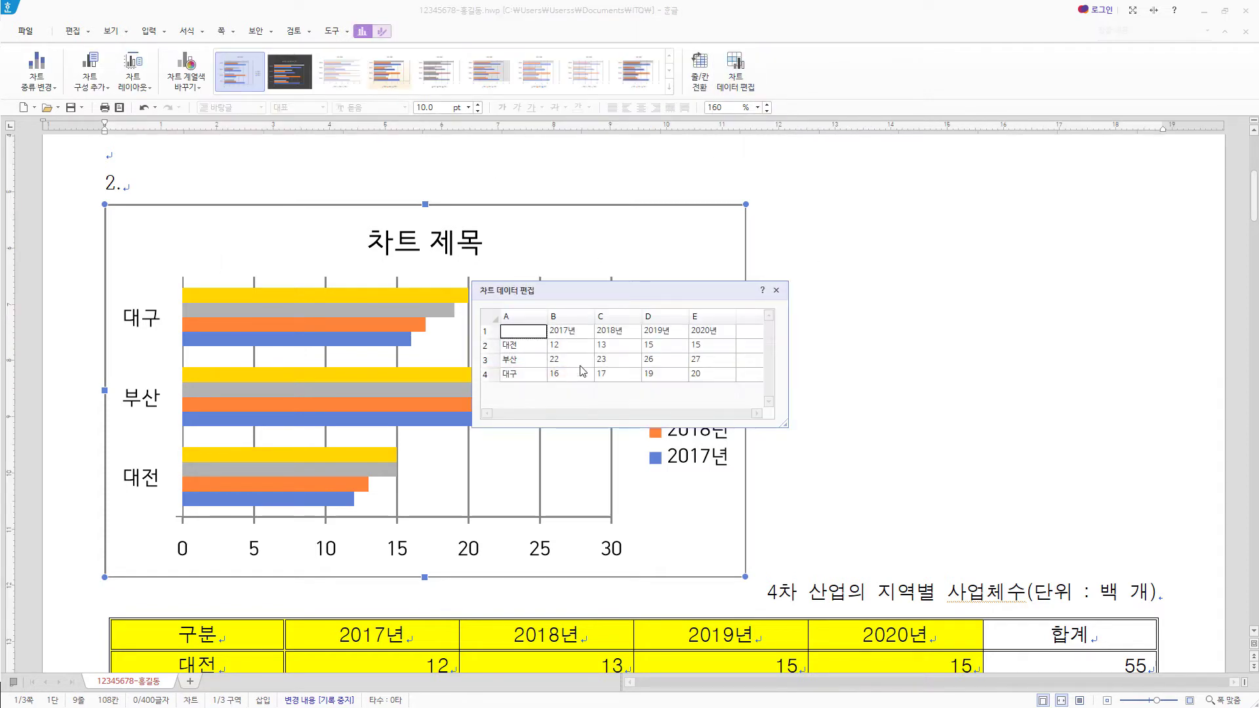
left_click(569, 346)
left_click(572, 362)
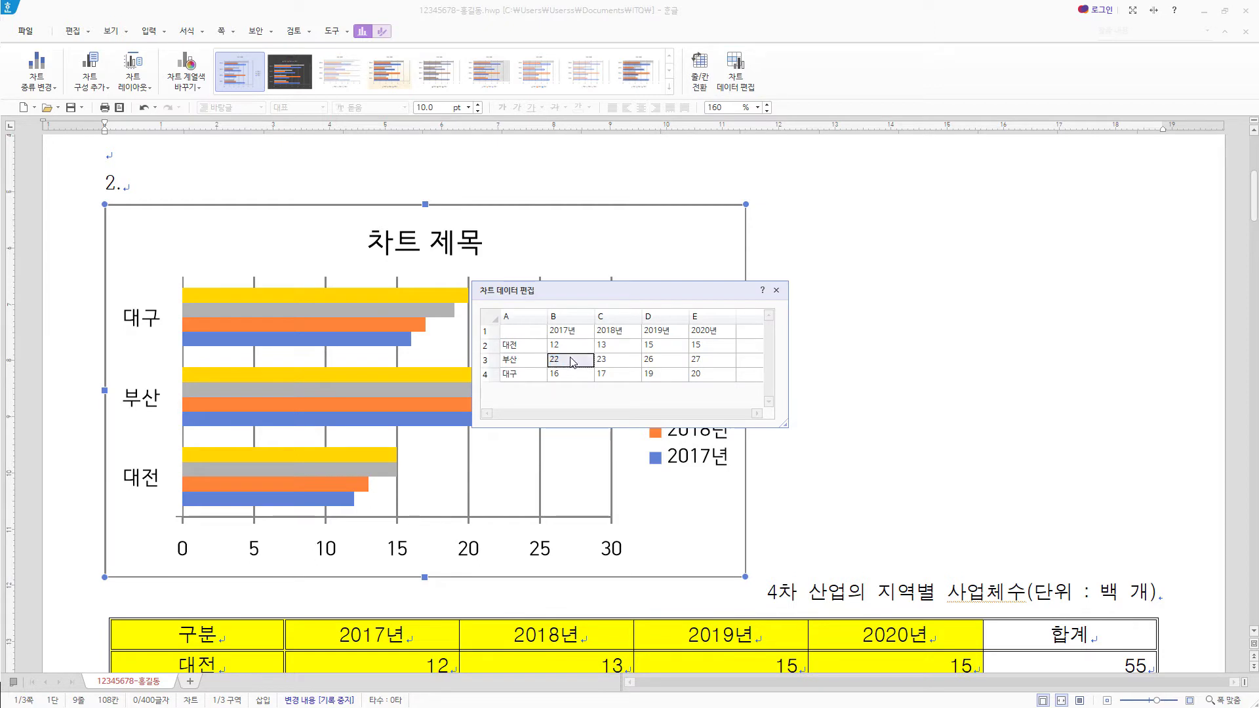
left_click(776, 290)
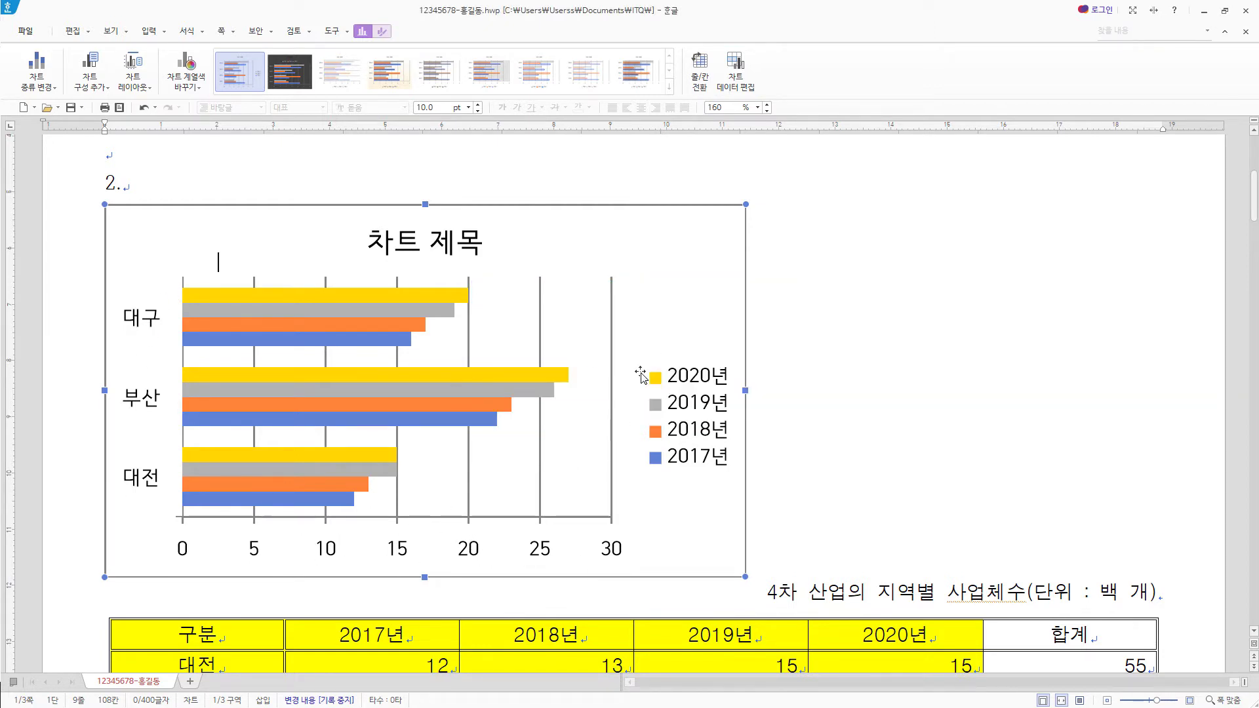
left_click(699, 83)
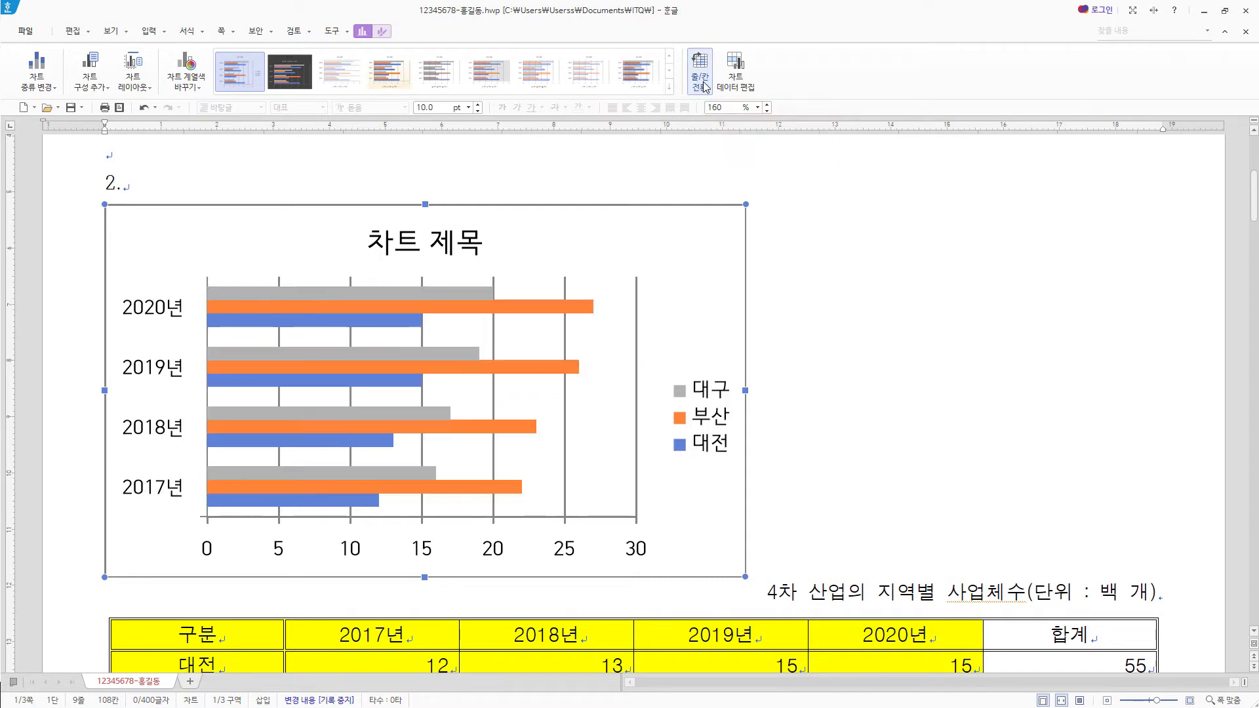
left_click(699, 84)
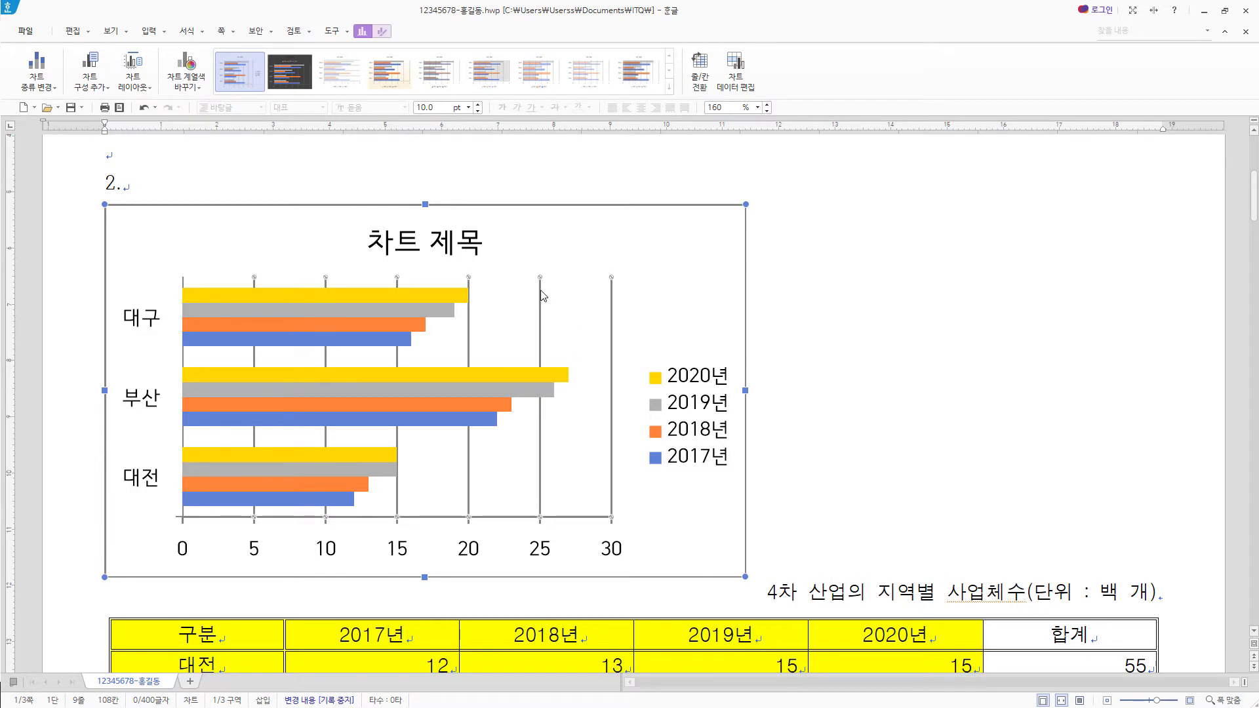
Delete the chart's vertical gridlines and move the chart to a new line below the table.
key("Delete")
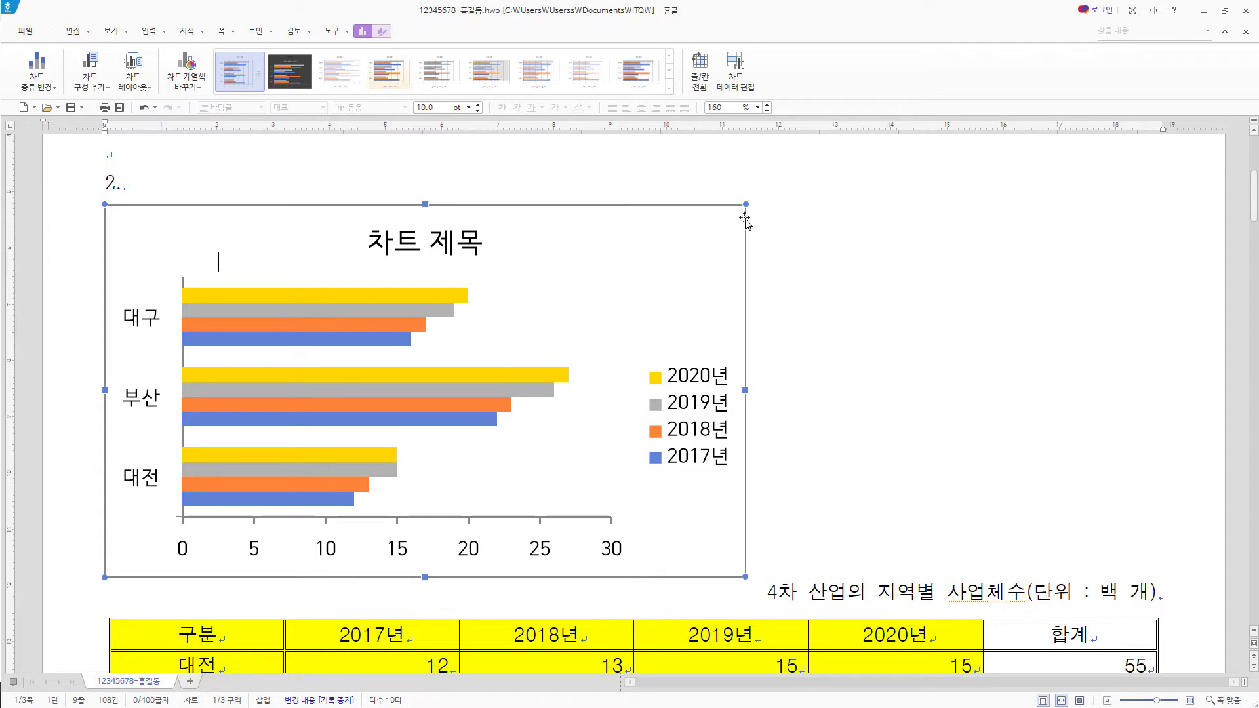
key("Delete")
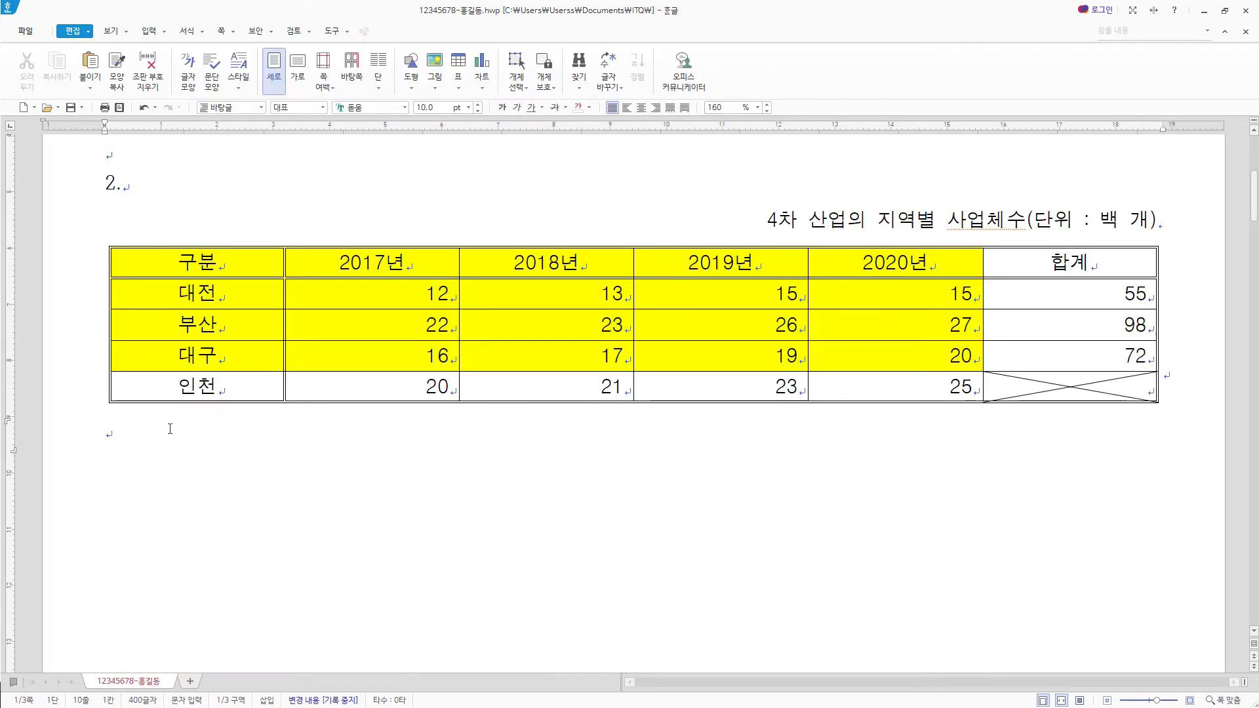
key("Return")
key("ctrl+v")
scroll(658, 496, "down", 1)
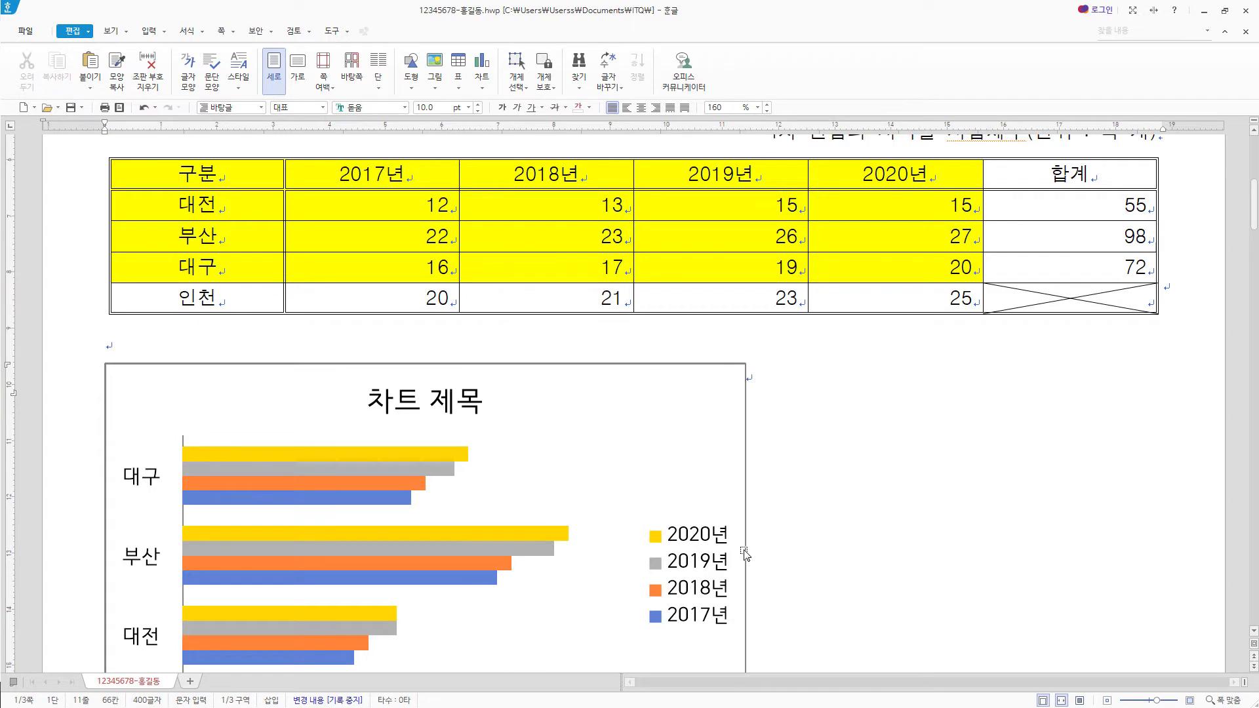
scroll(746, 554, "down", 1)
Turn on 글자처럼 취급 for the chart and widen it to match the table's width.
left_click(718, 575)
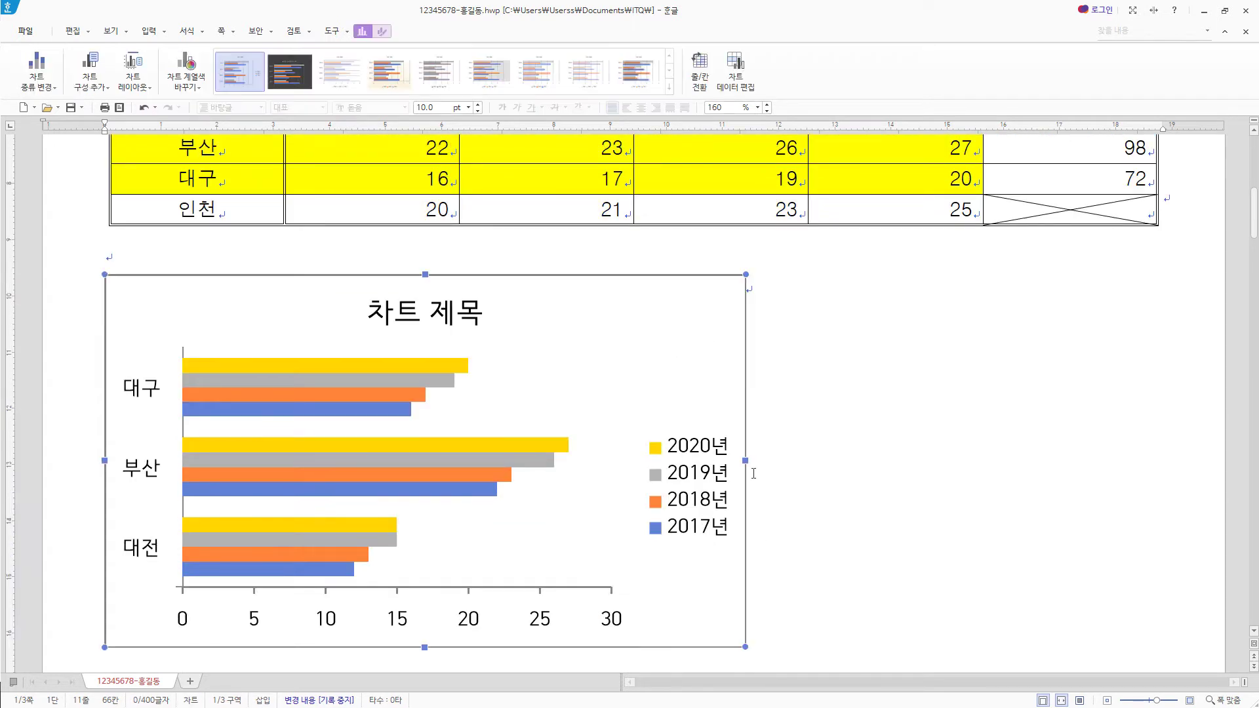
right_click(718, 337)
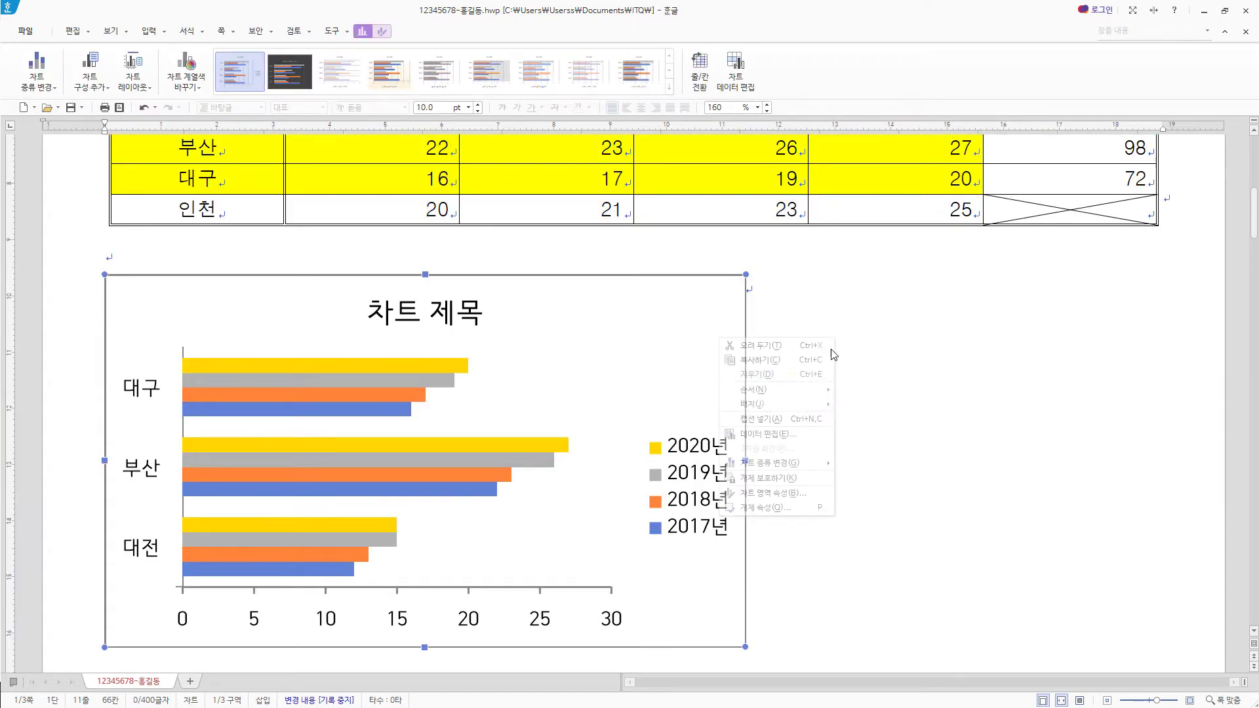
left_click(767, 507)
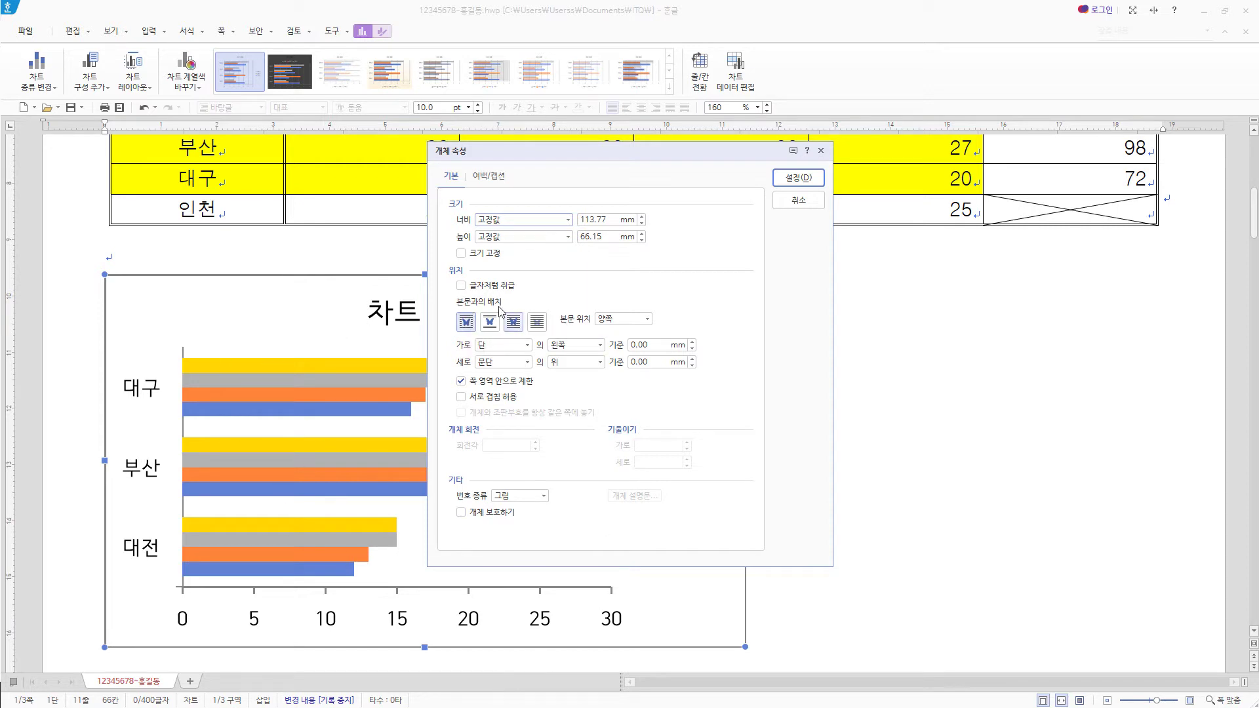
left_click(491, 286)
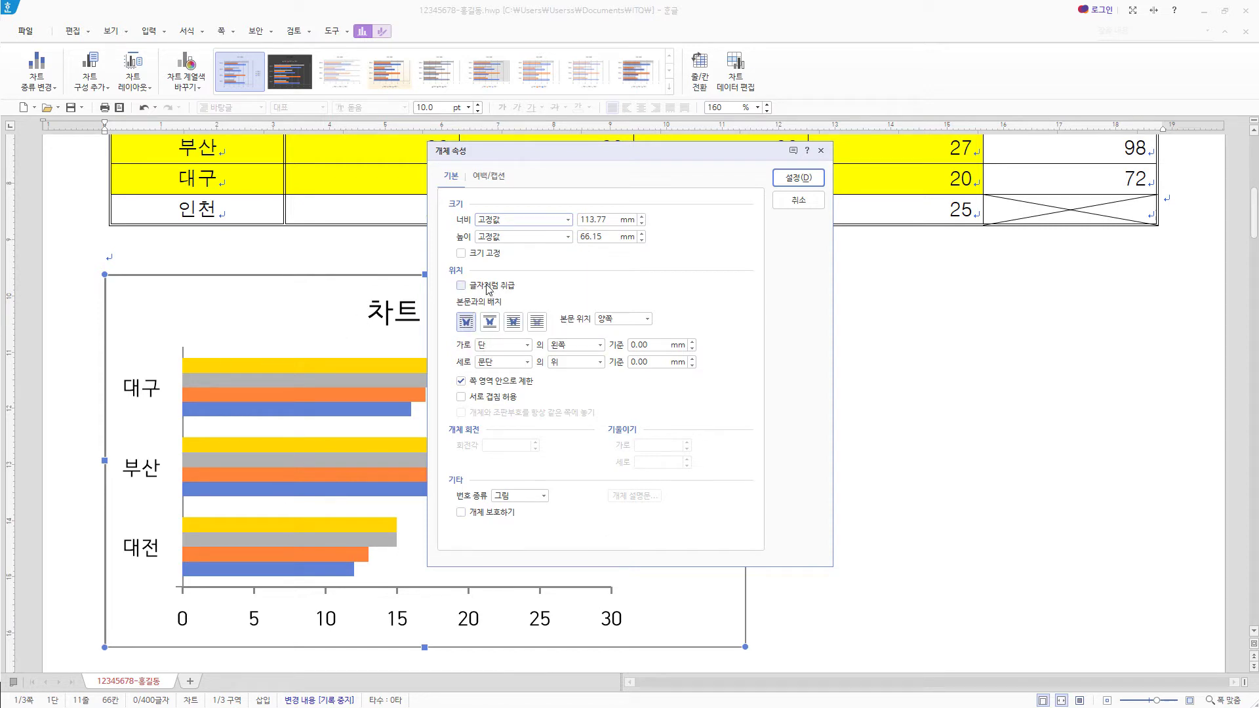
left_click(815, 182)
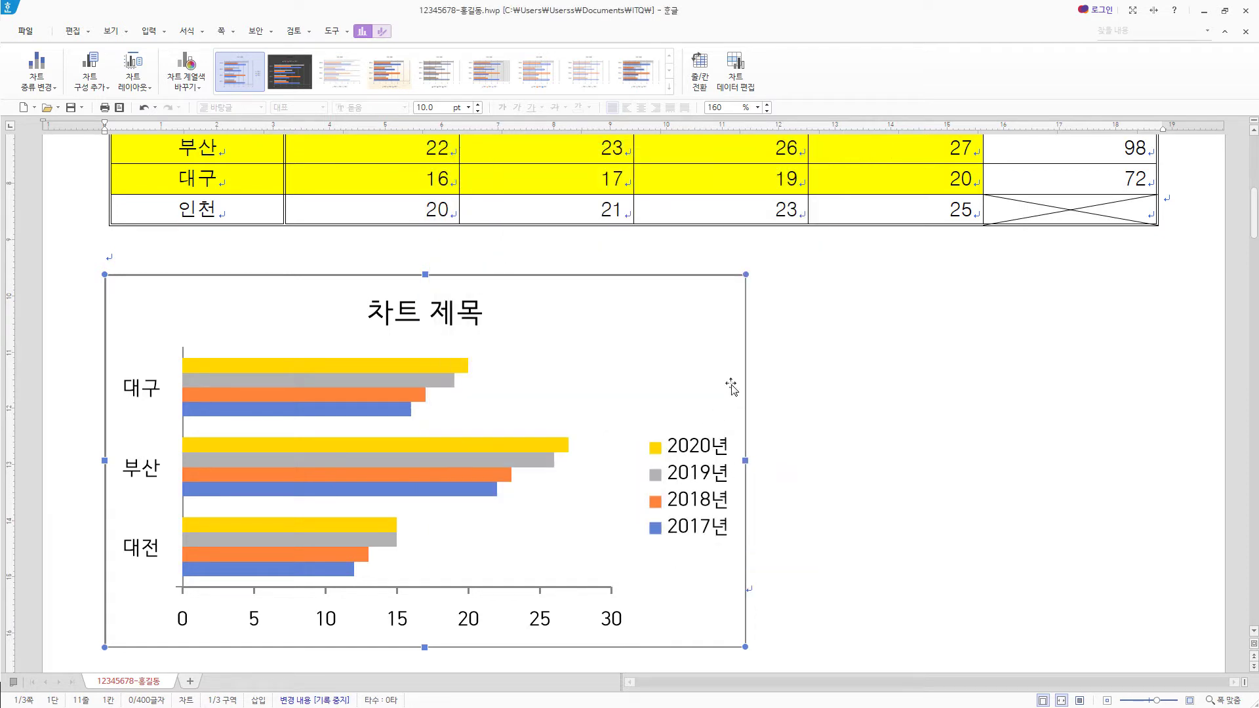
left_click_drag(745, 460, 1151, 426)
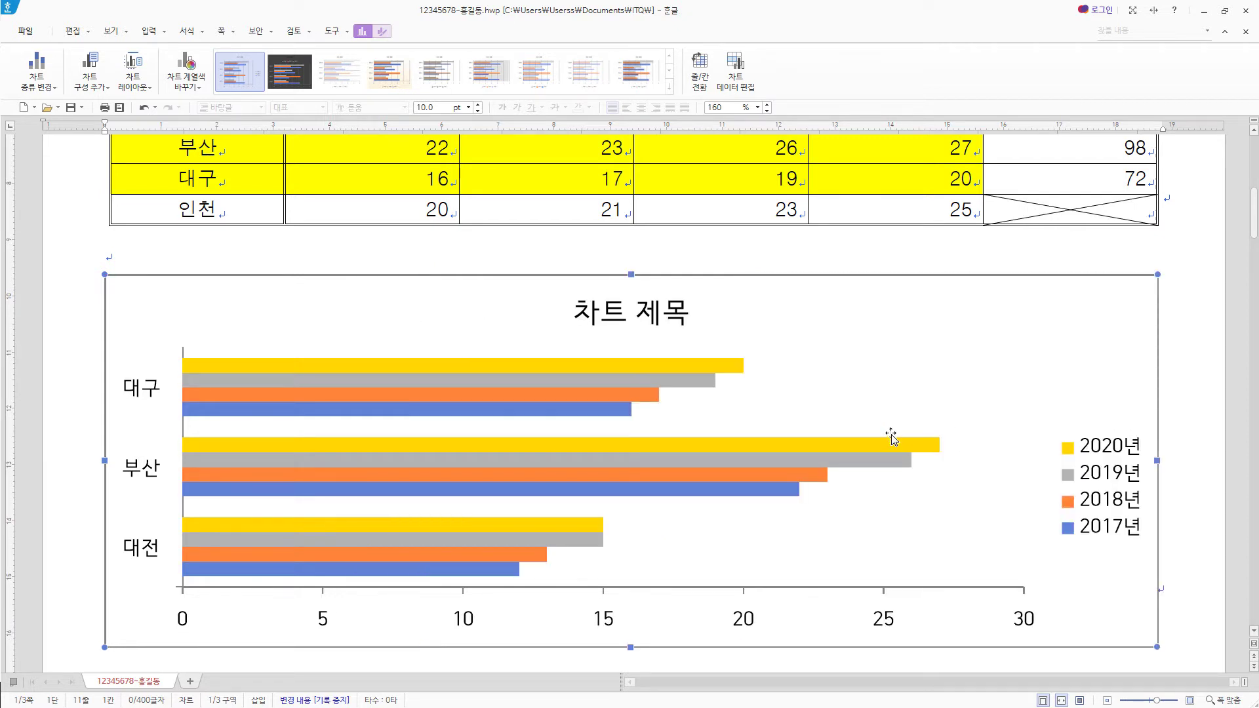
Replace the chart title's text with "4차 산업의 지역별 사업체수".
left_click(649, 319)
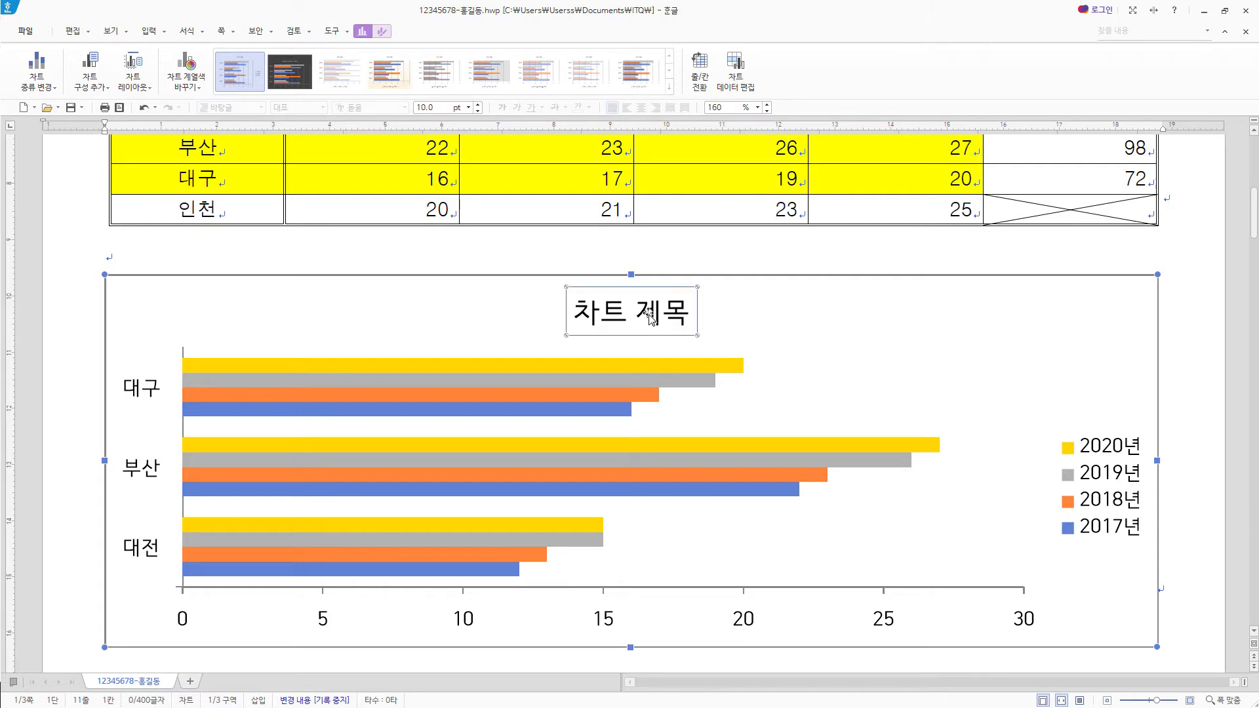
right_click(650, 318)
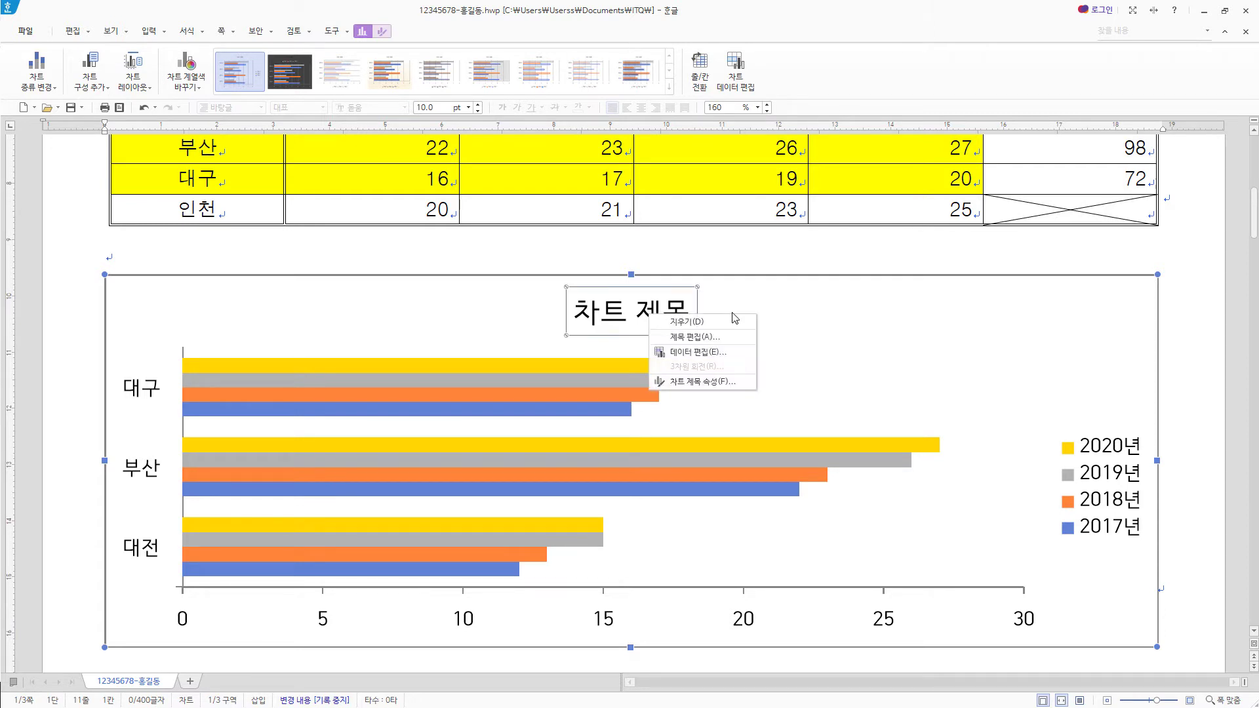
left_click(721, 337)
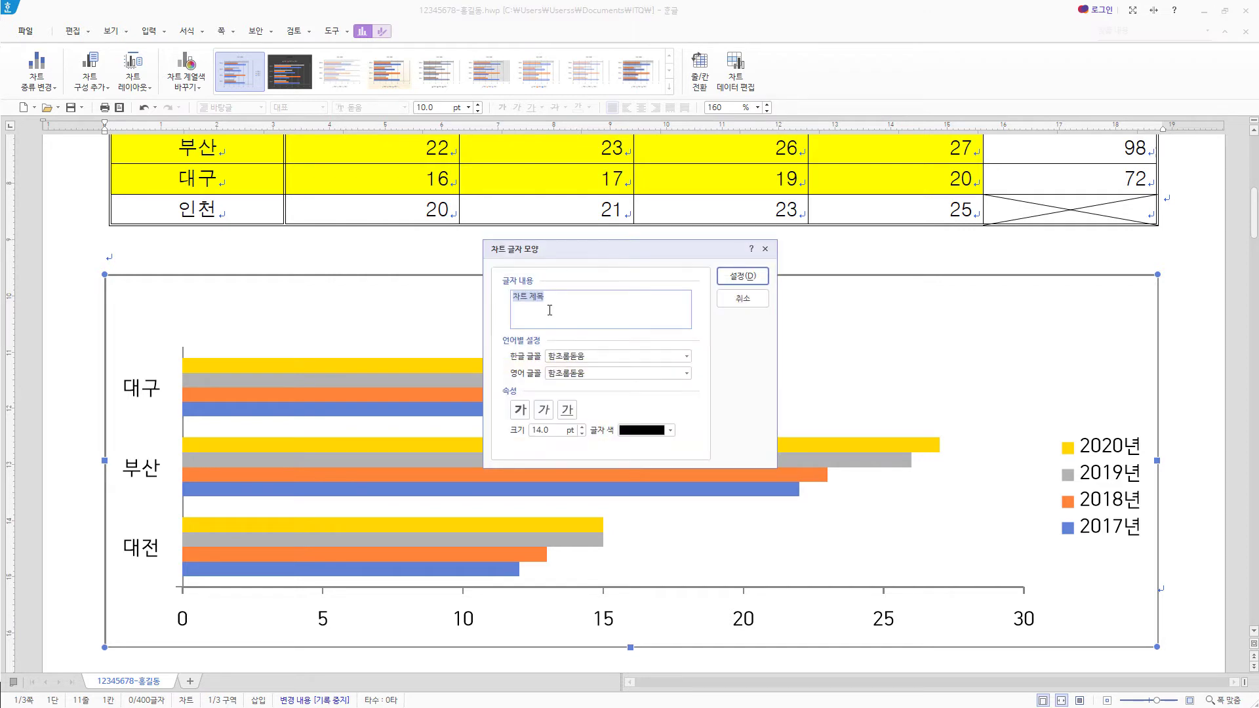
type("4차 산업의 지역별 사업체수")
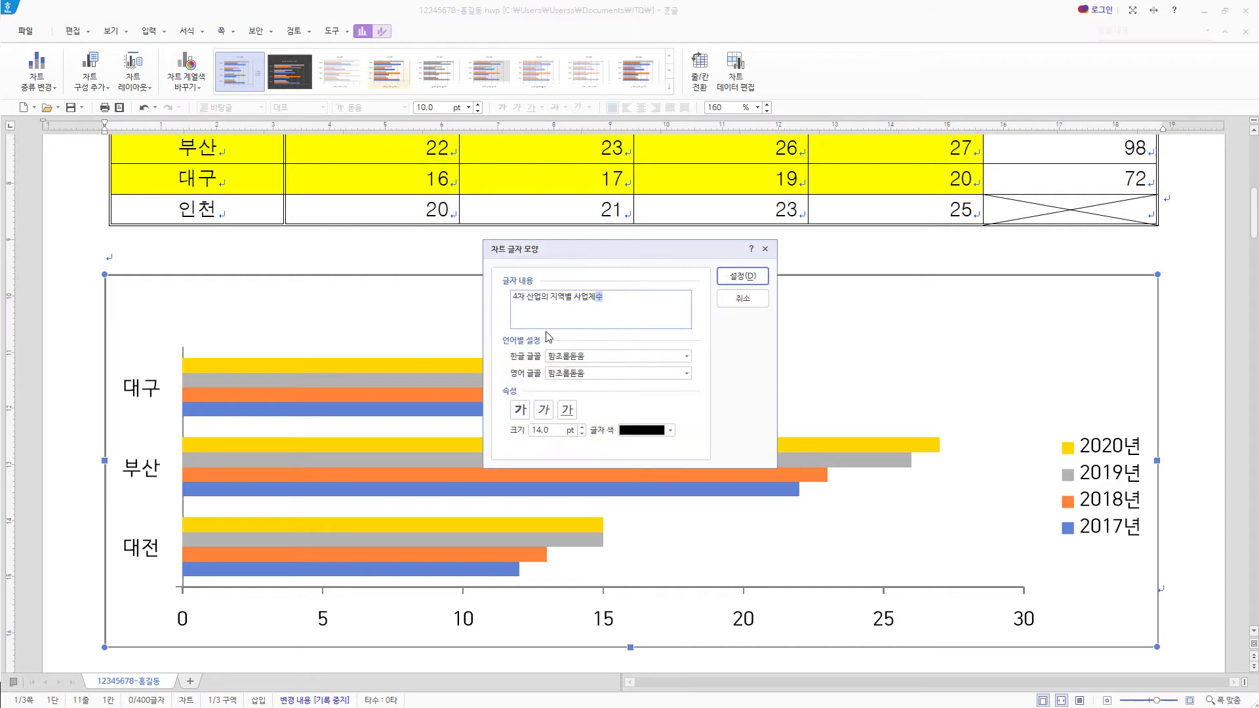
Set both the Korean and English fonts of the chart title to 굴림.
left_click(577, 359)
type("굴림")
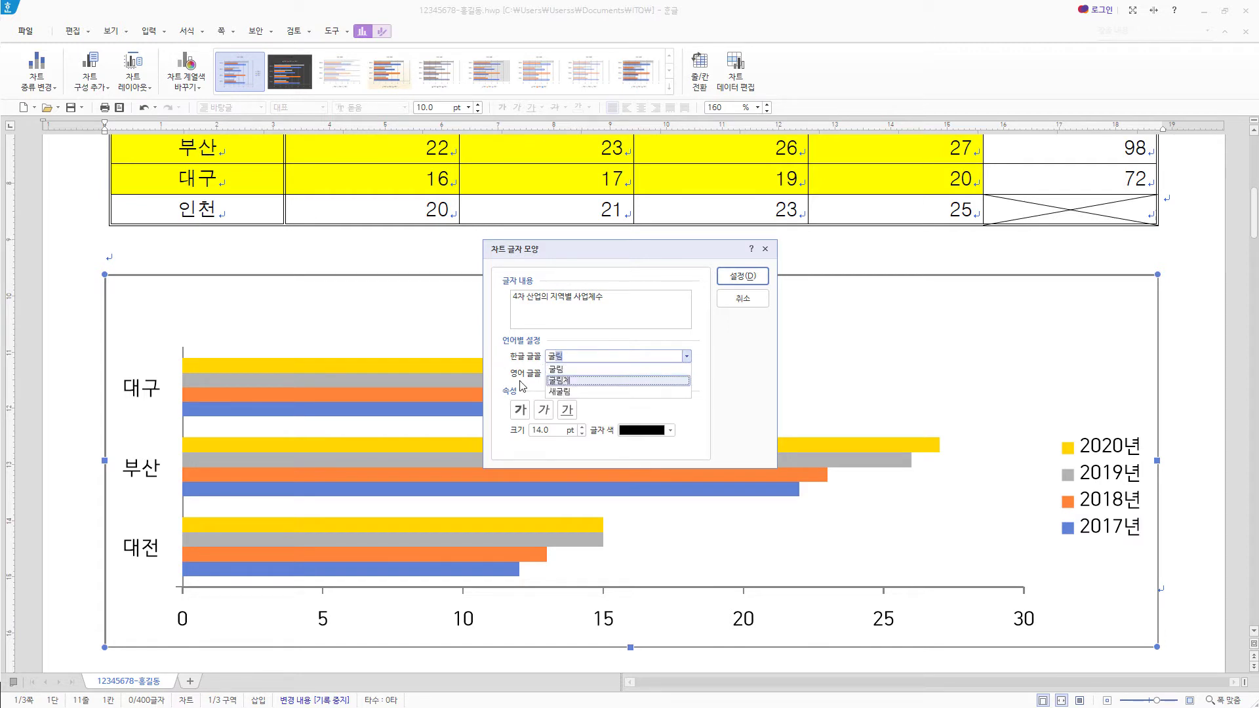
left_click(572, 370)
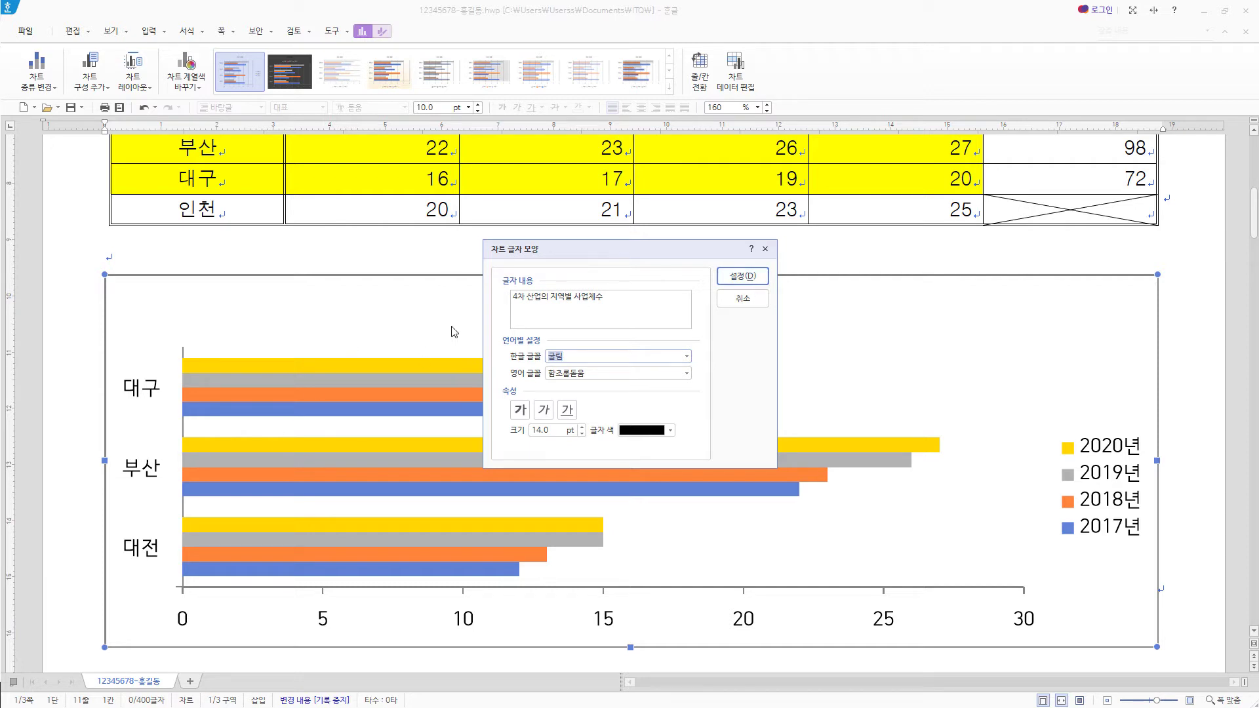
key("alt+Down")
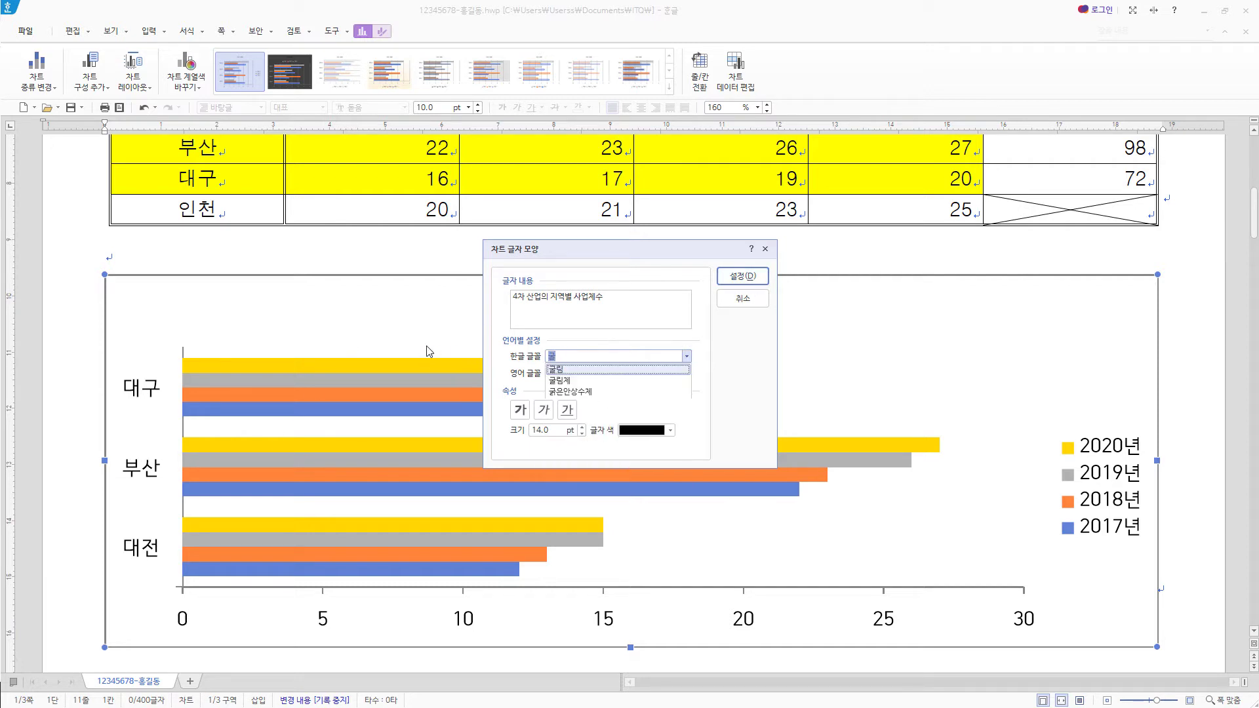
left_click(558, 370)
key("Tab")
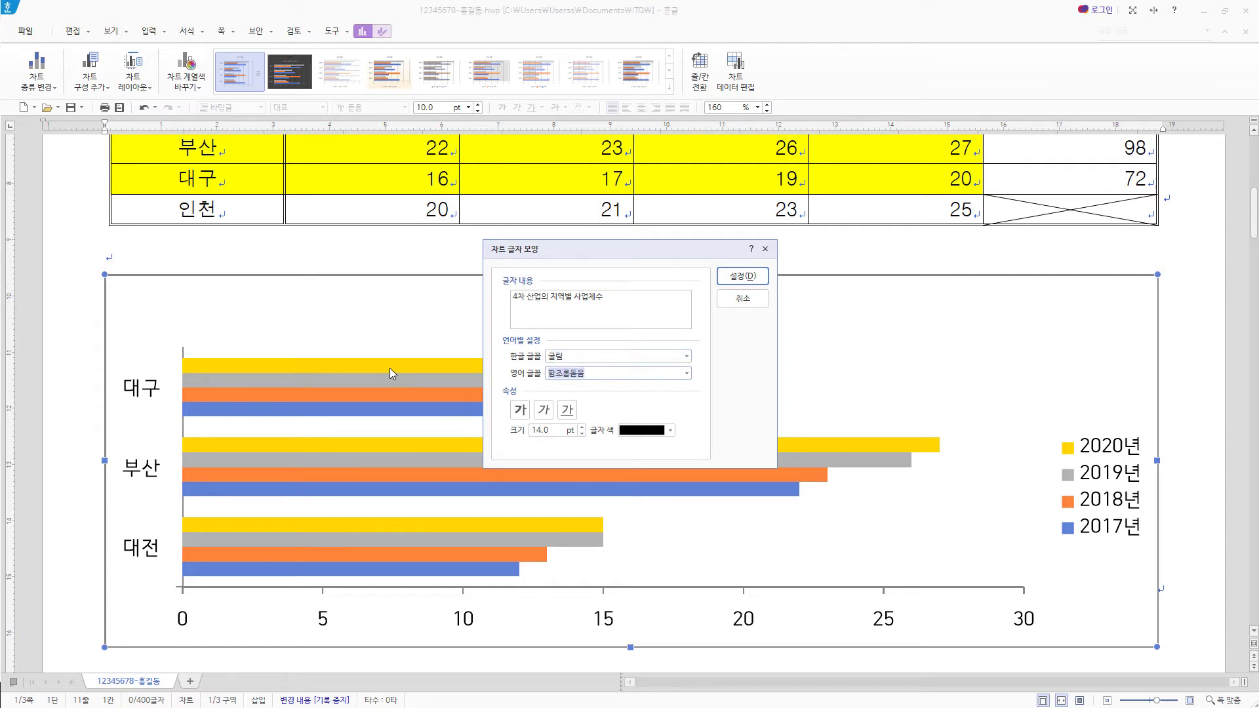
type("굴림")
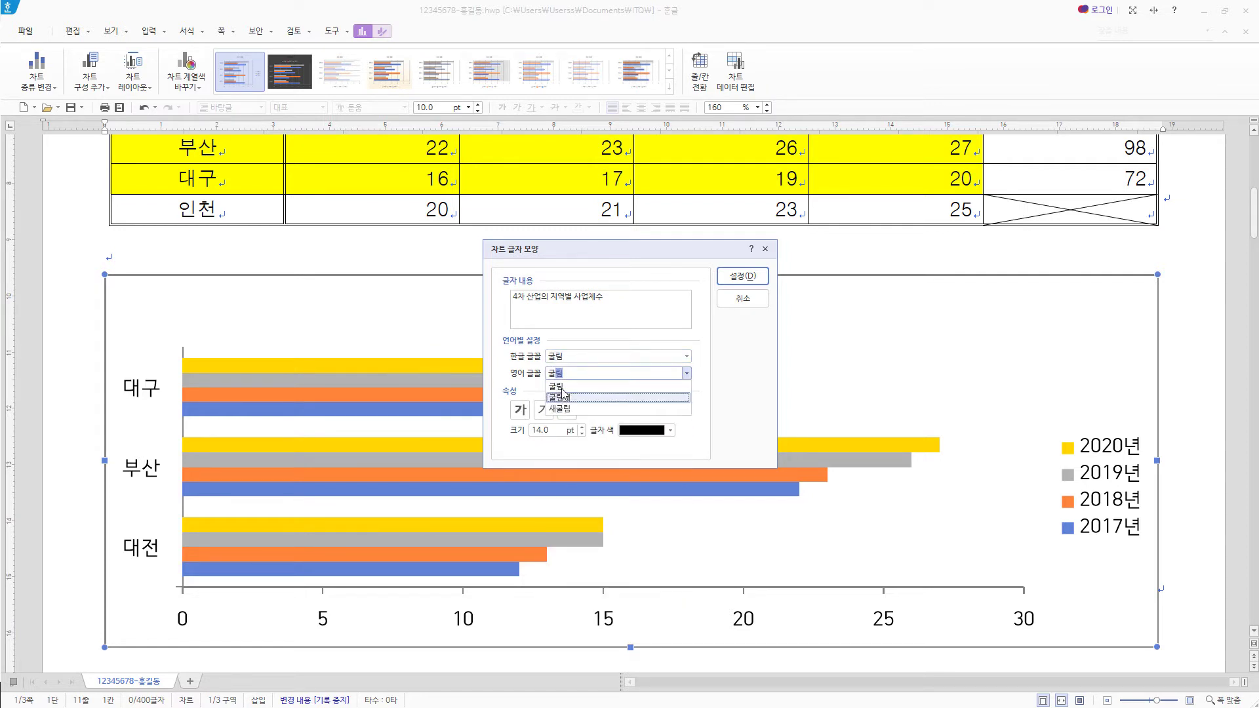
key("Return")
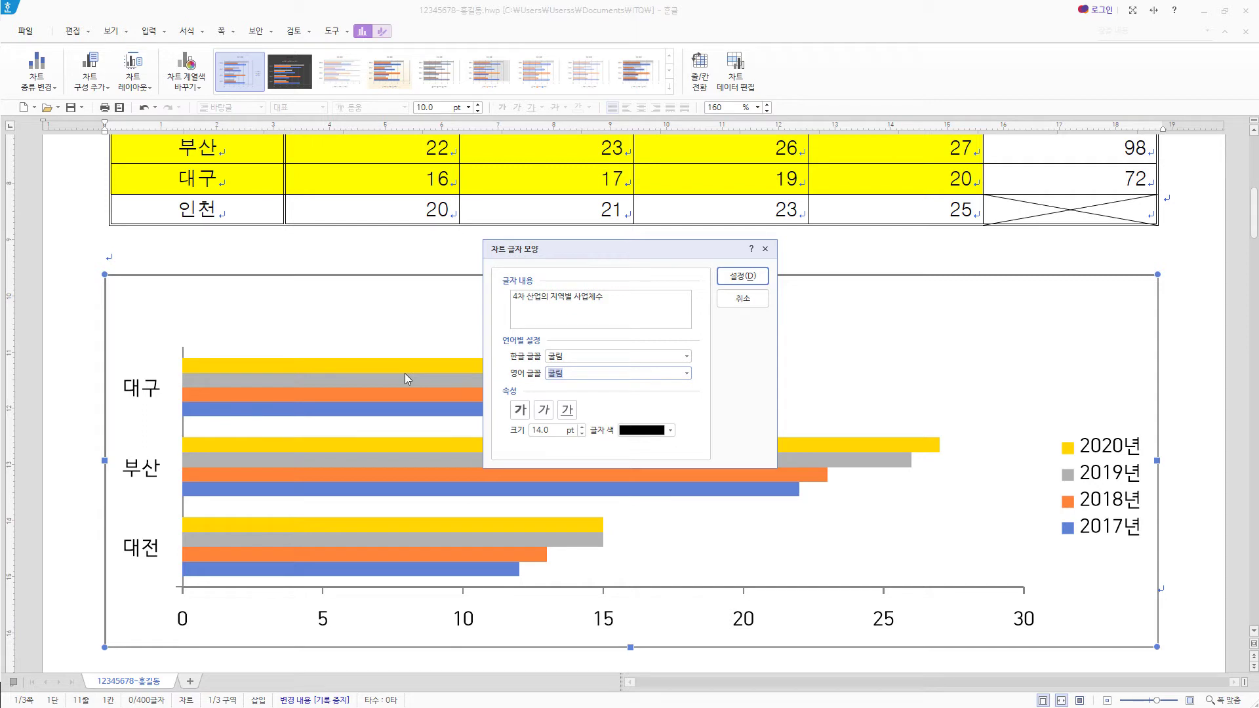
Make the chart title bold at 13 pt and apply the title's character settings.
left_click(518, 414)
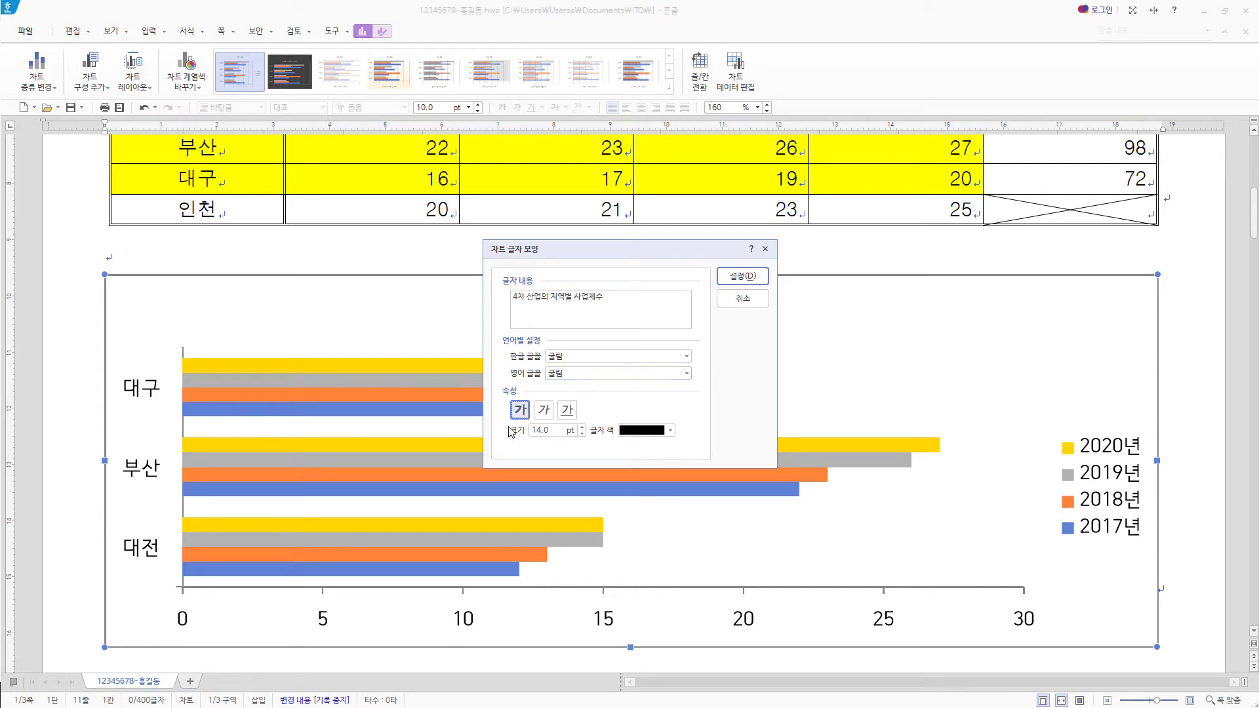
left_click(583, 434)
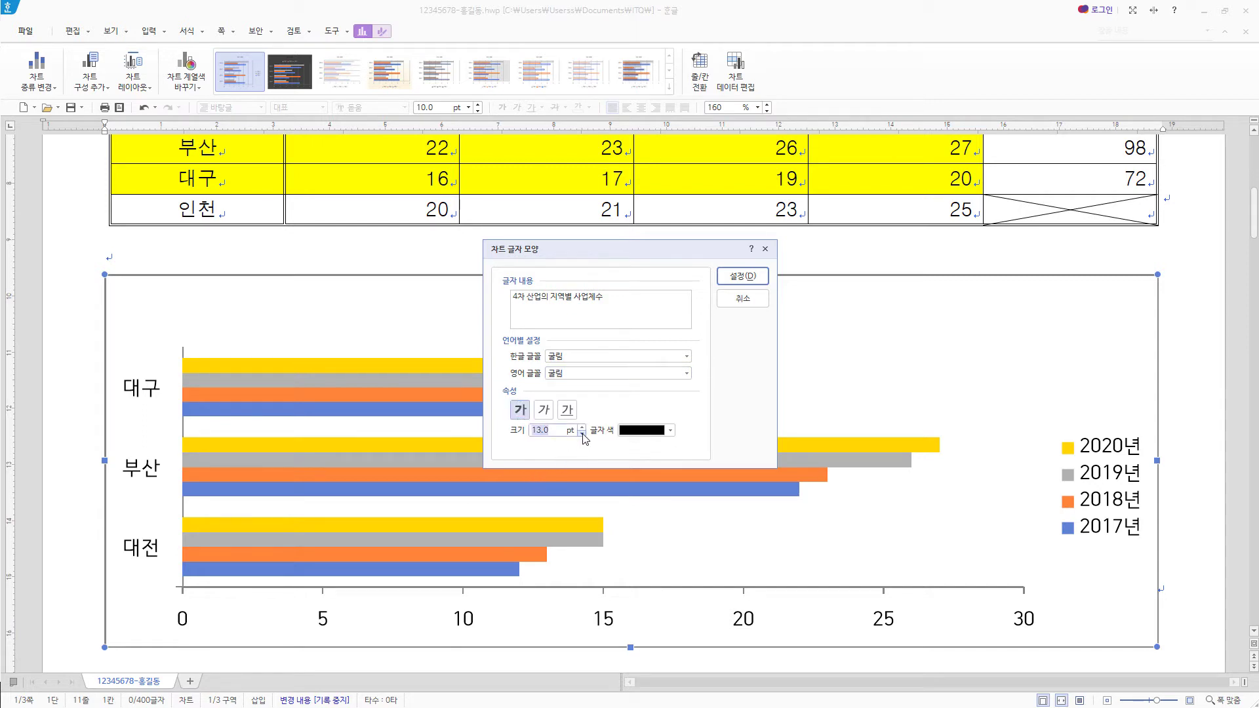
left_click(746, 278)
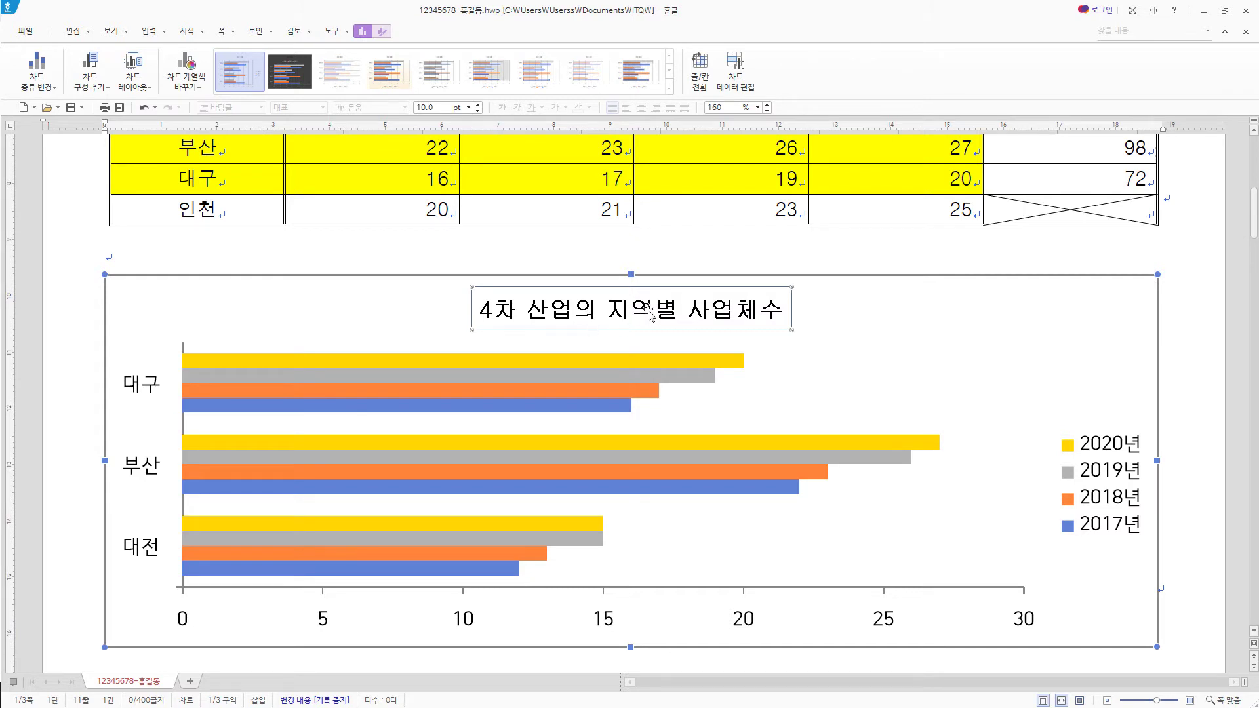
Format the chart title's box with a white fill, a black outline and a lower-right shadow.
right_click(649, 311)
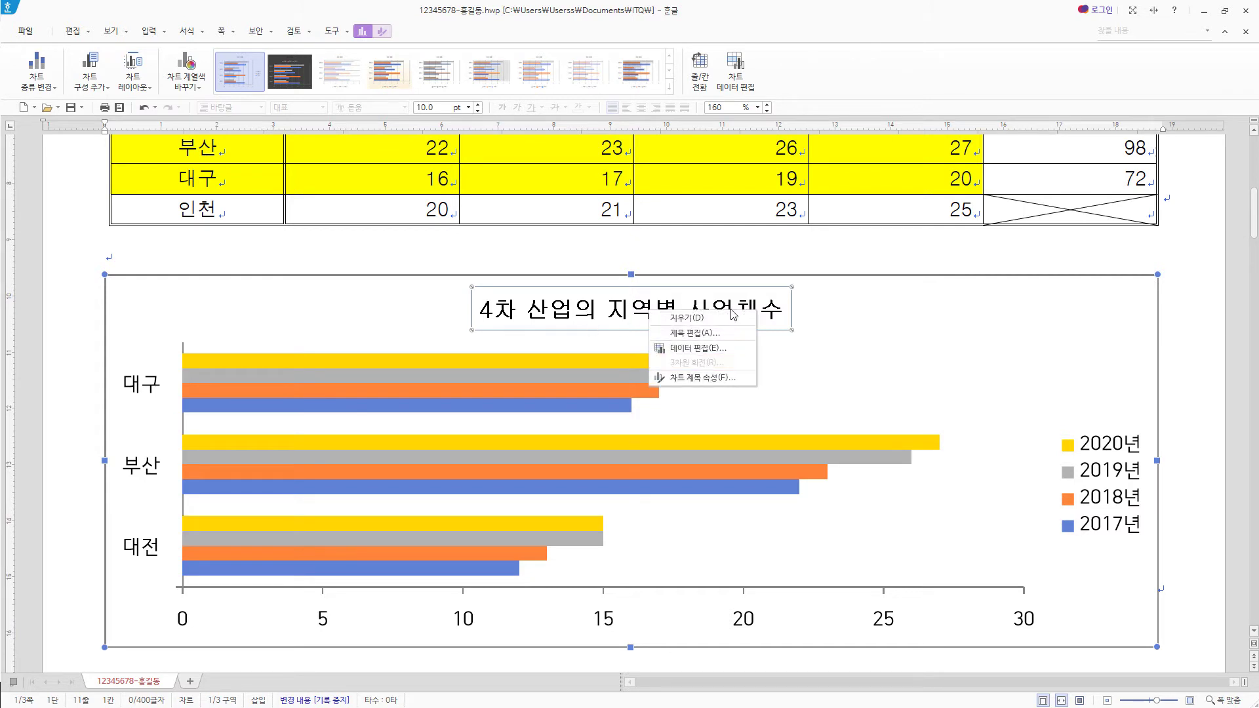
left_click(711, 379)
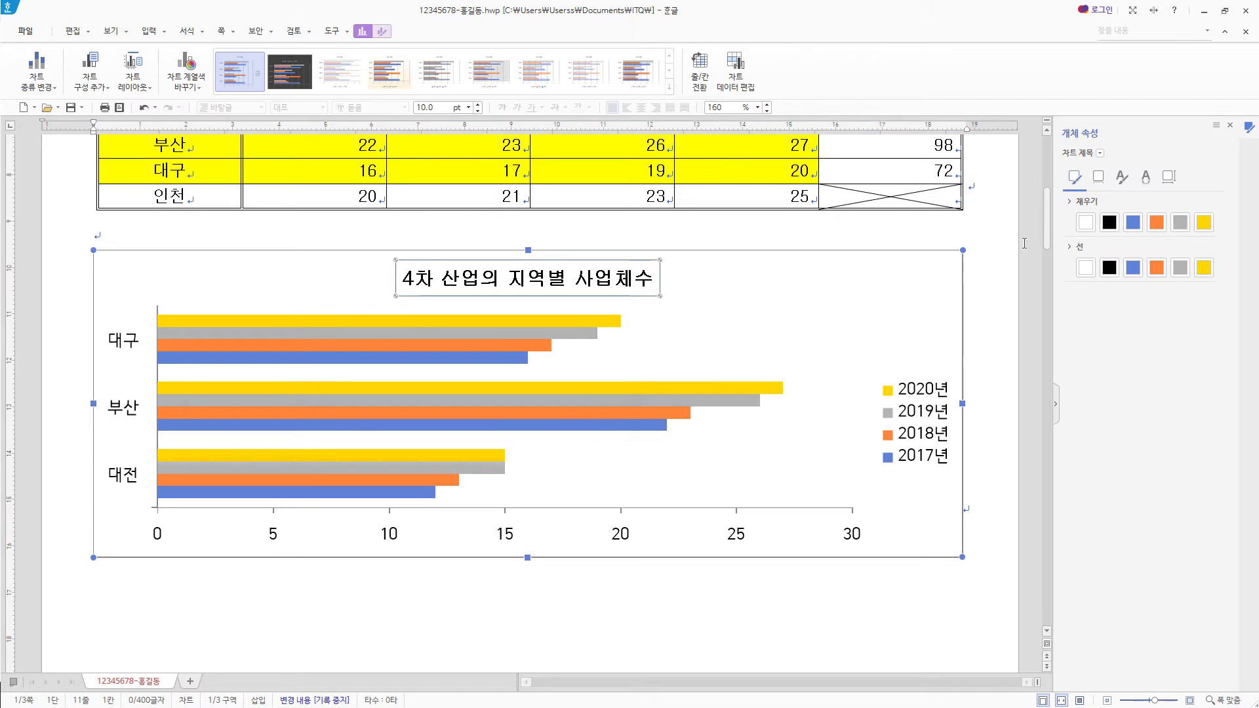
left_click(1099, 155)
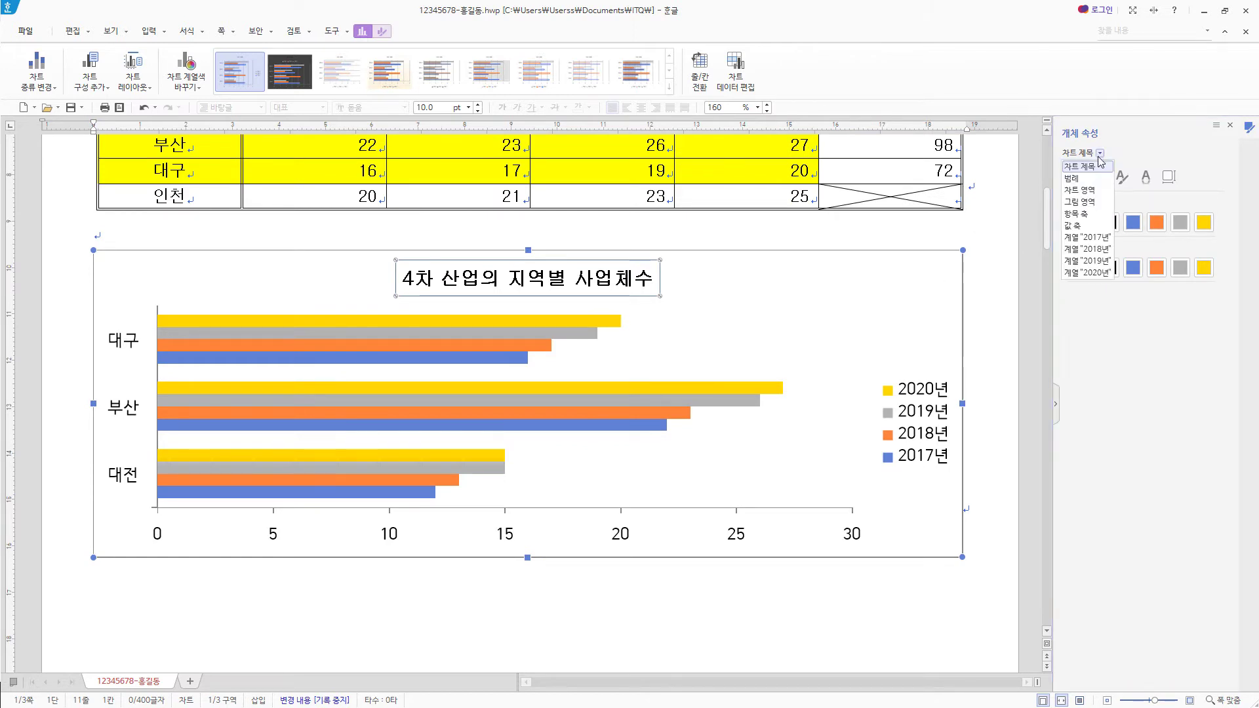
left_click(1101, 168)
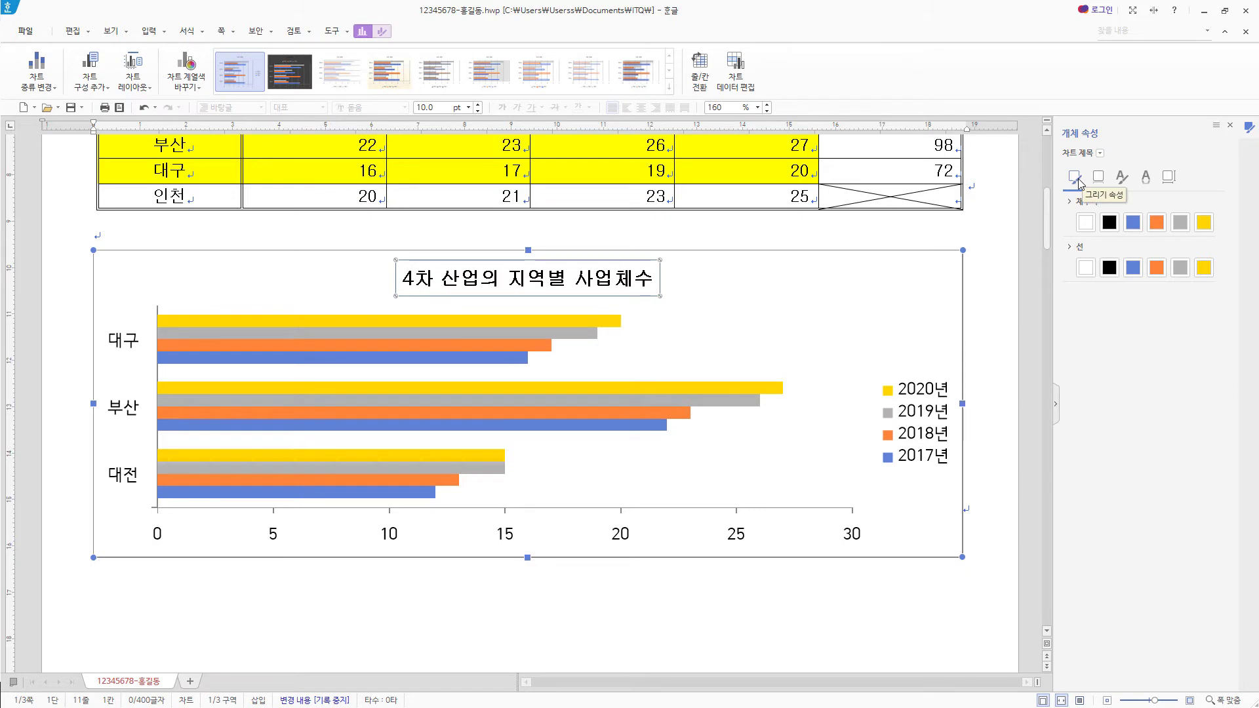
left_click(1089, 223)
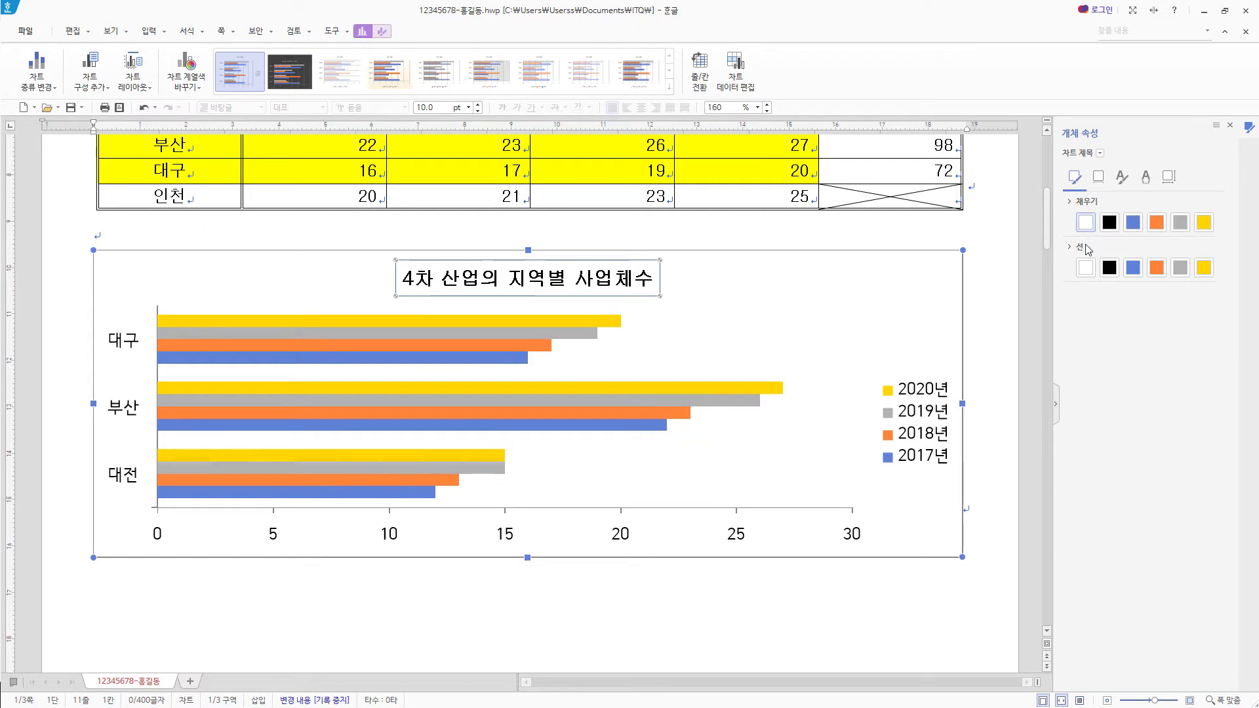
left_click(1110, 269)
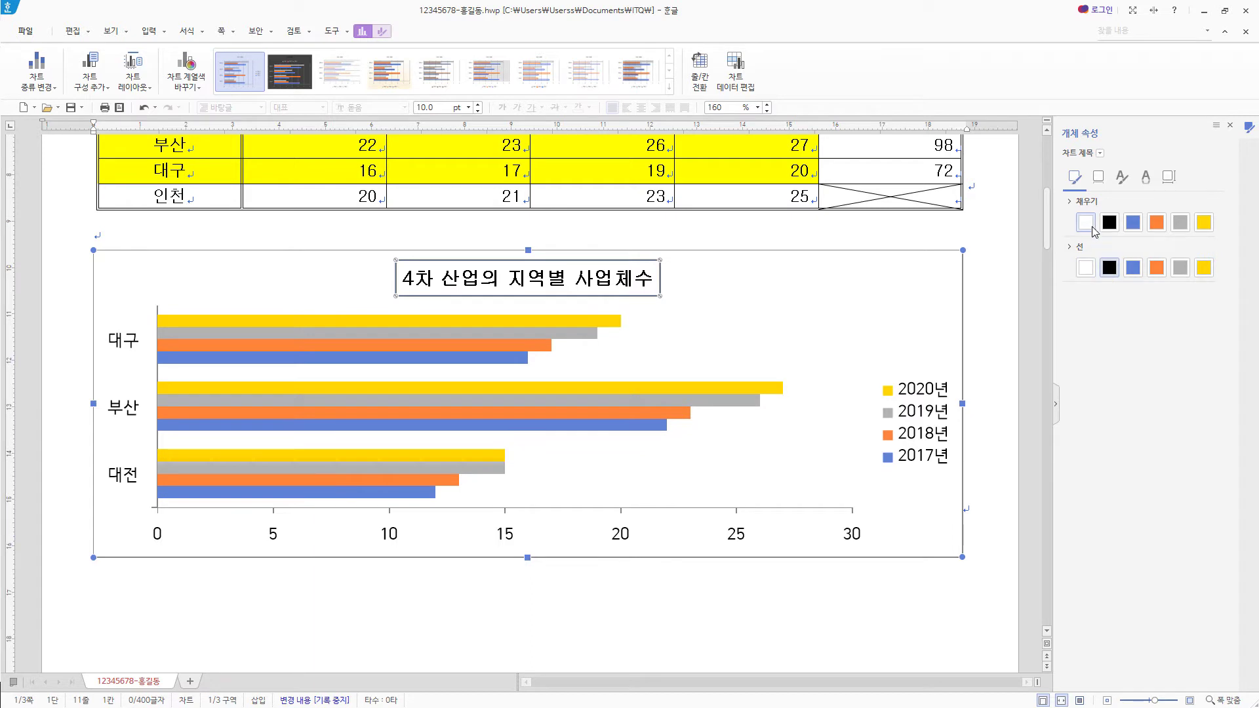
left_click(1099, 178)
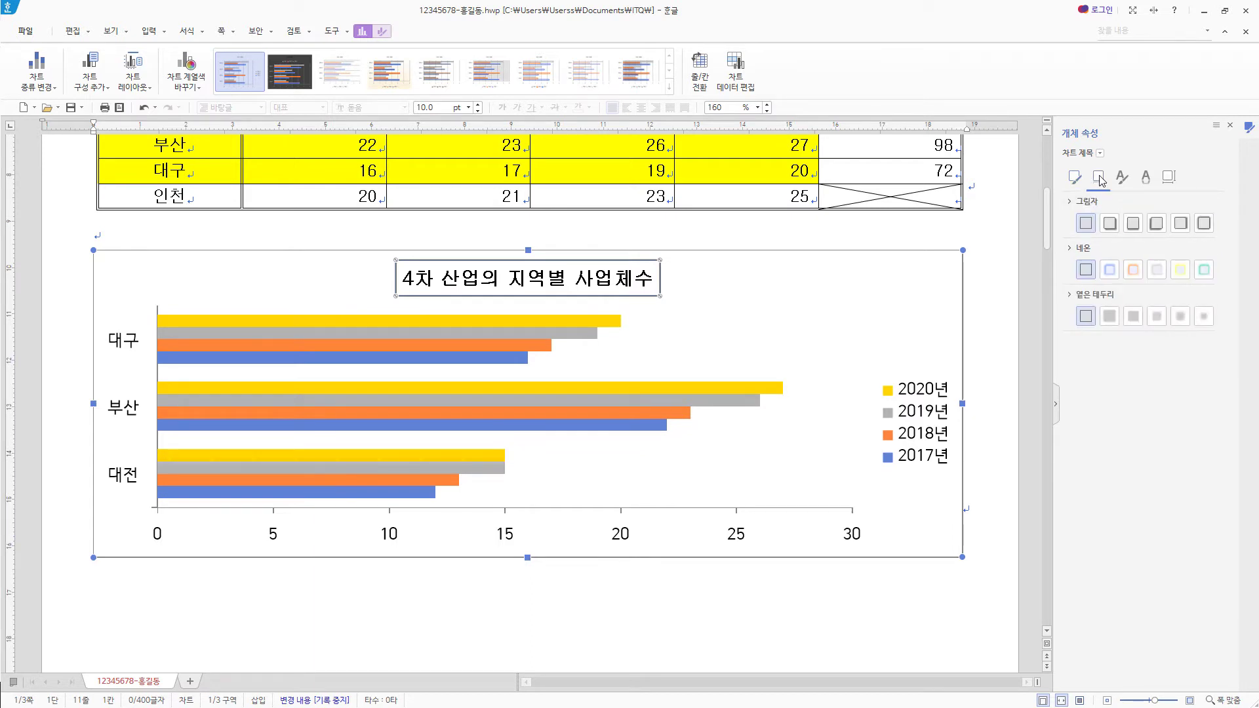
left_click(1111, 229)
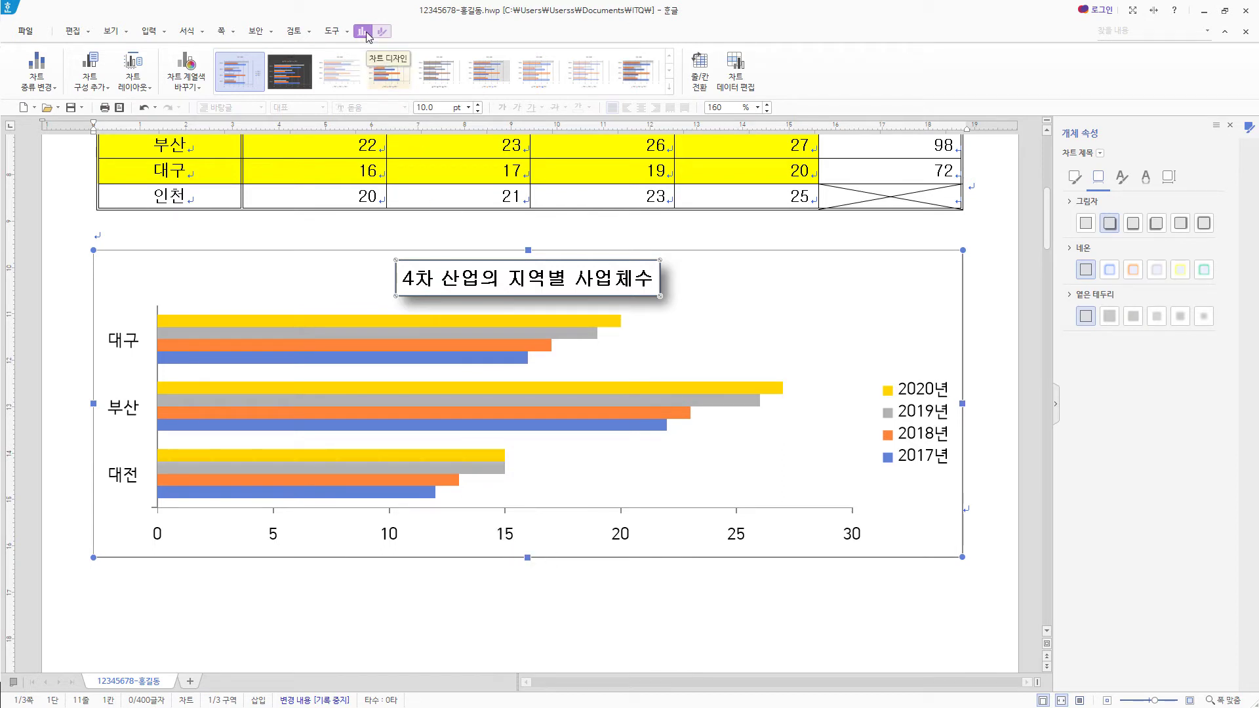
Add a 기본 가로 axis title to the chart.
left_click(102, 89)
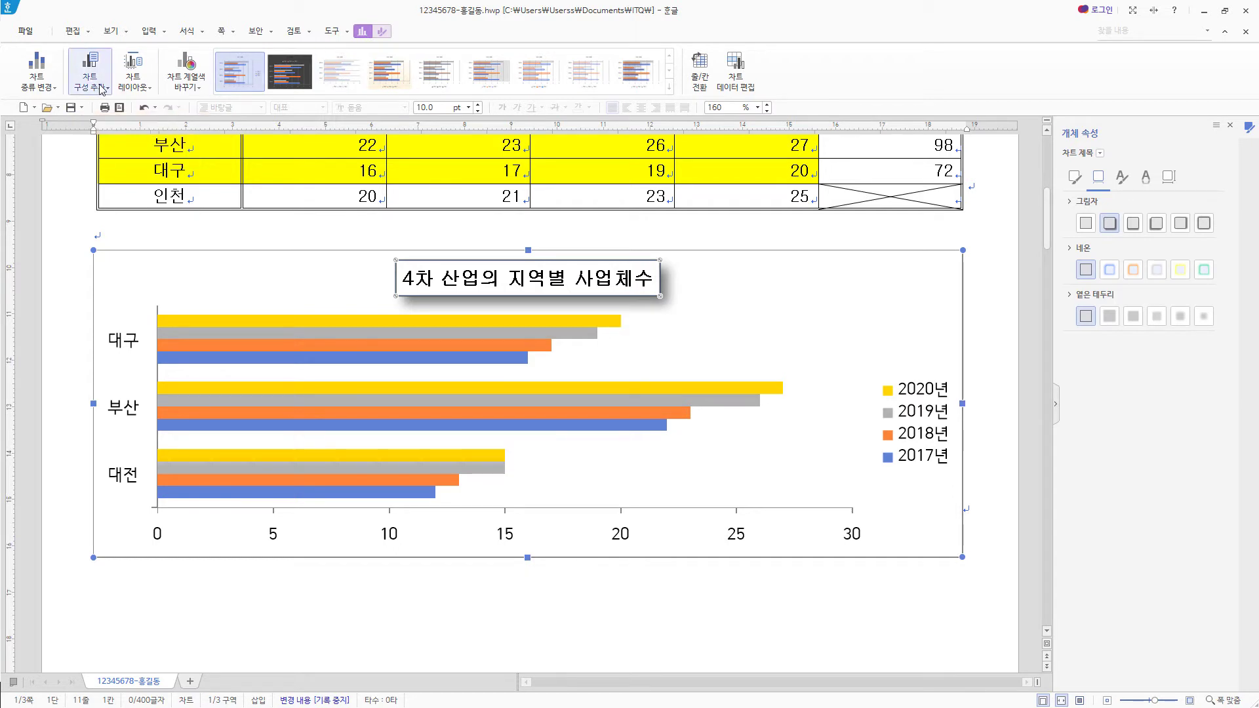
mouse_move(104, 122)
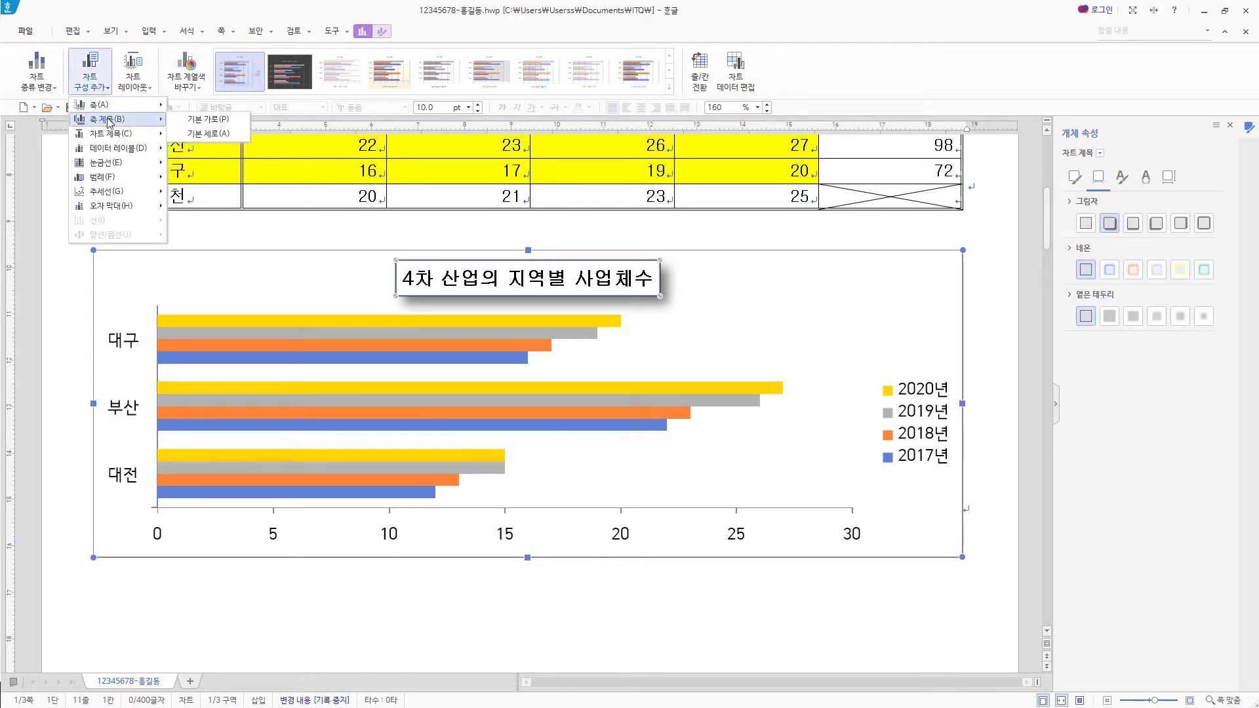
left_click(221, 122)
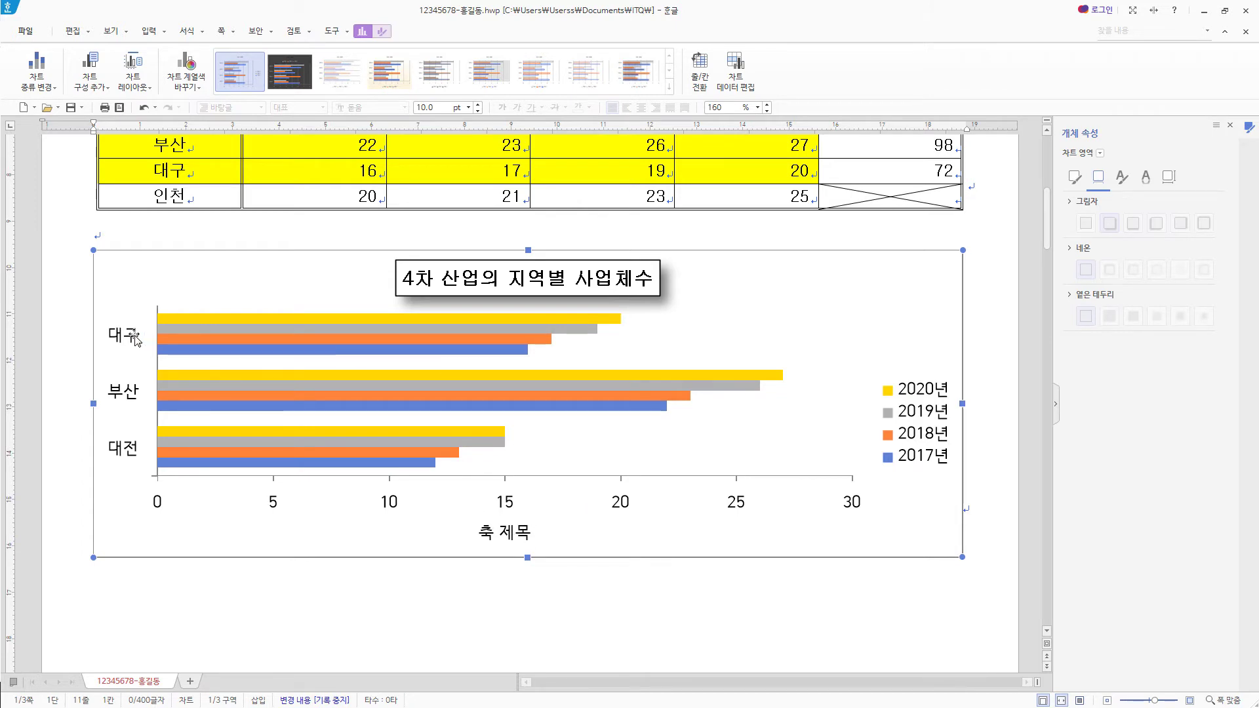
Set the category axis crossing to 최대 항목 and turn on 항목을 거꾸로 to reverse the region order.
left_click(135, 338)
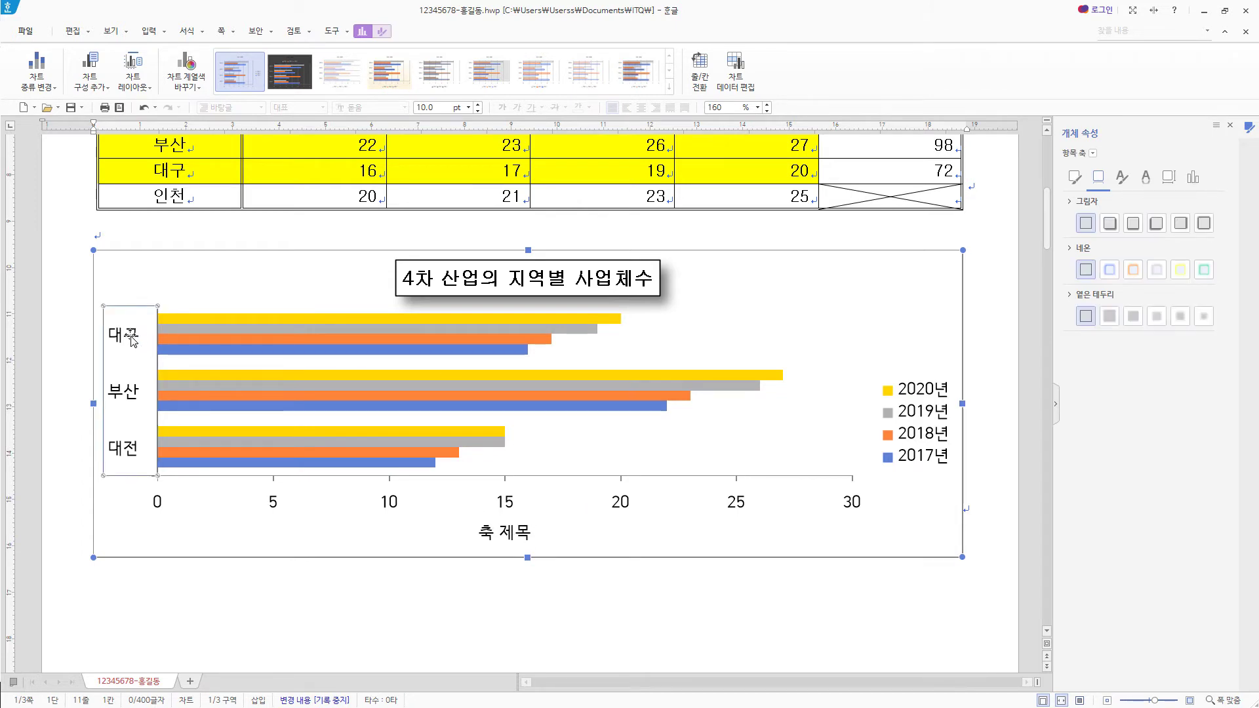
left_click(1193, 177)
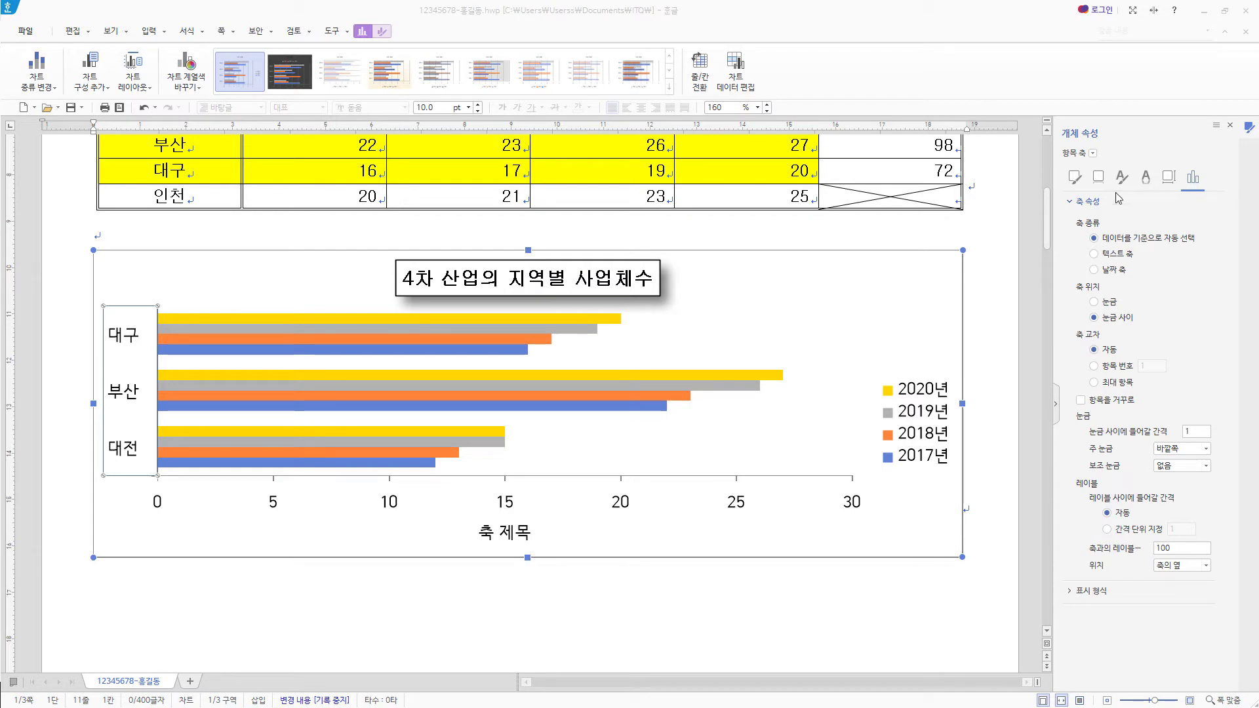
scroll(187, 253, "up", 3)
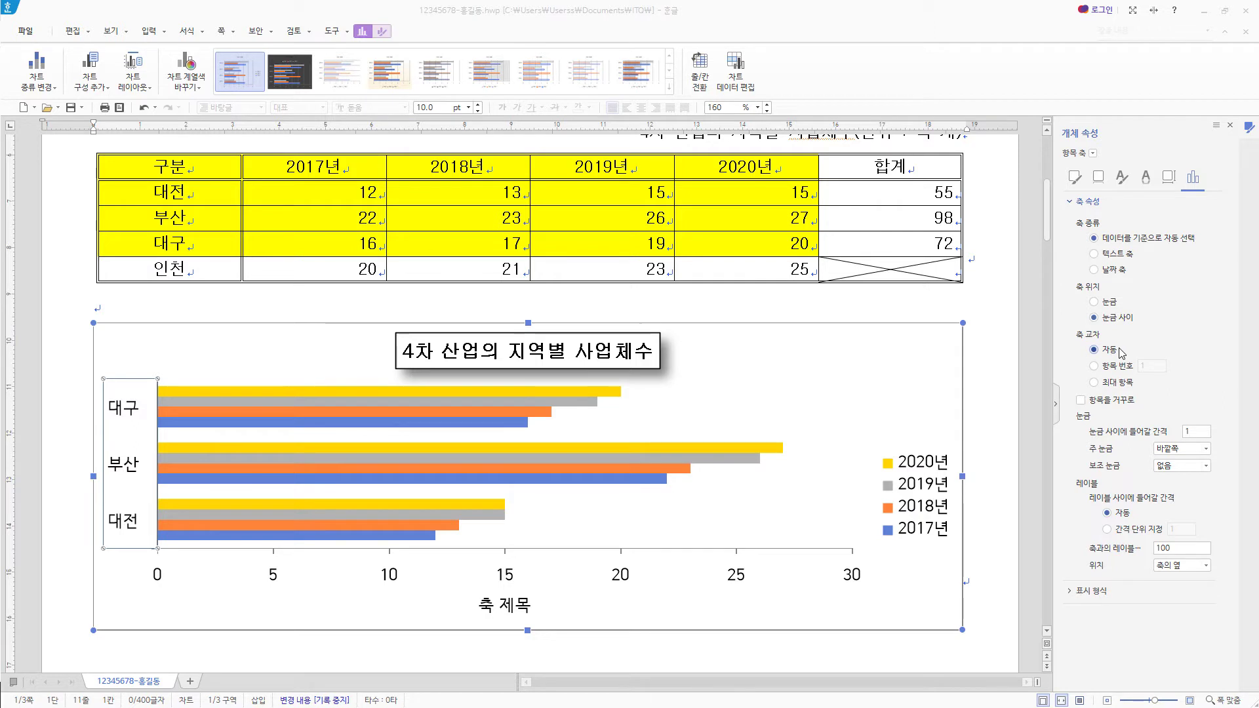
left_click(1103, 385)
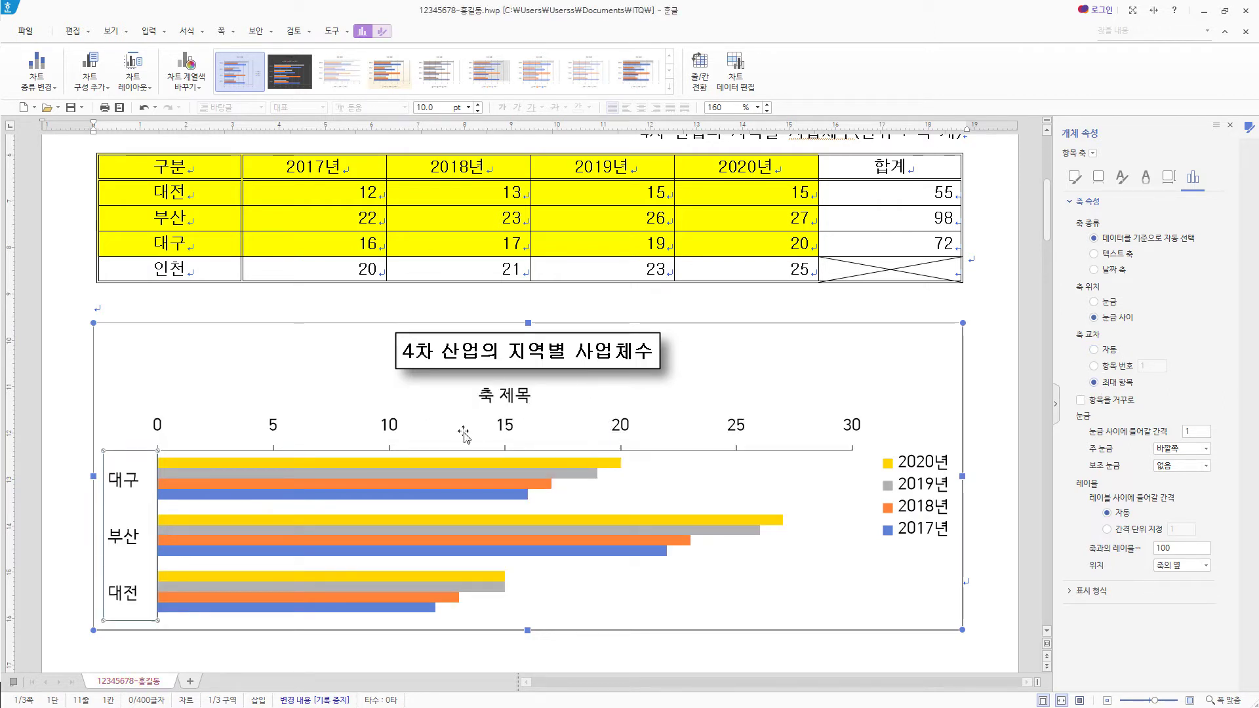
left_click(1081, 400)
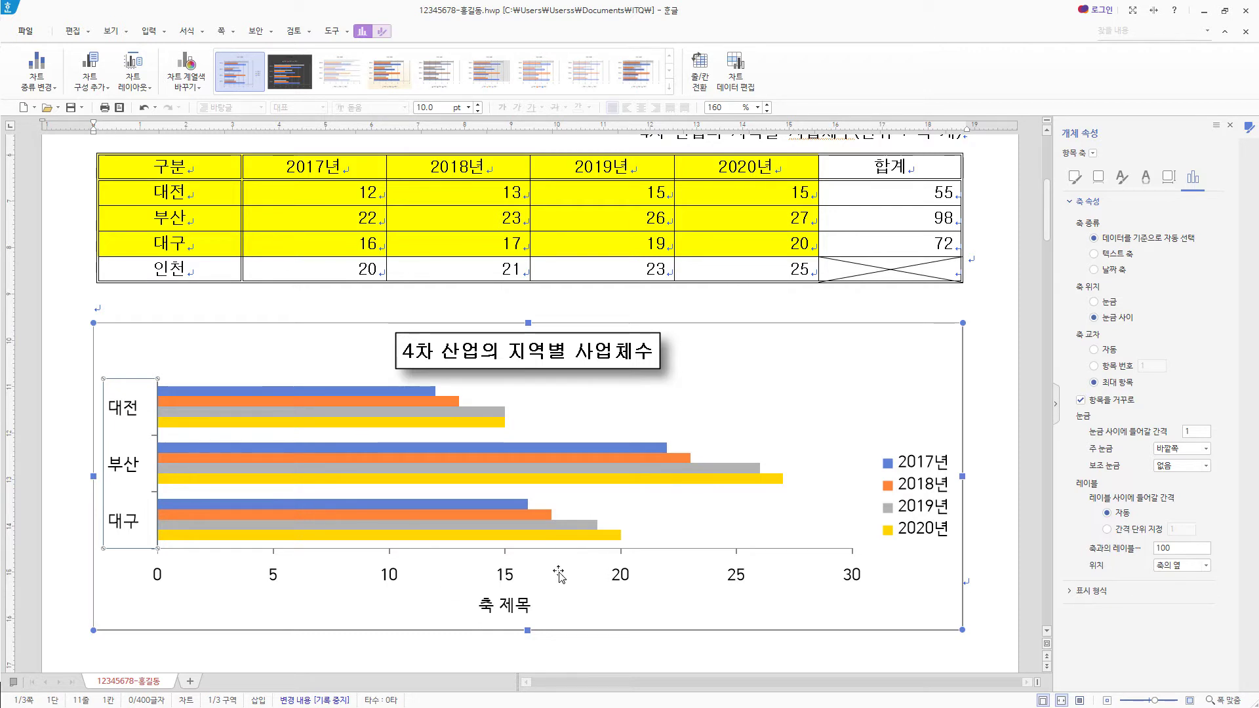
Set both the Korean and English fonts of the category axis labels to 굴림.
right_click(131, 409)
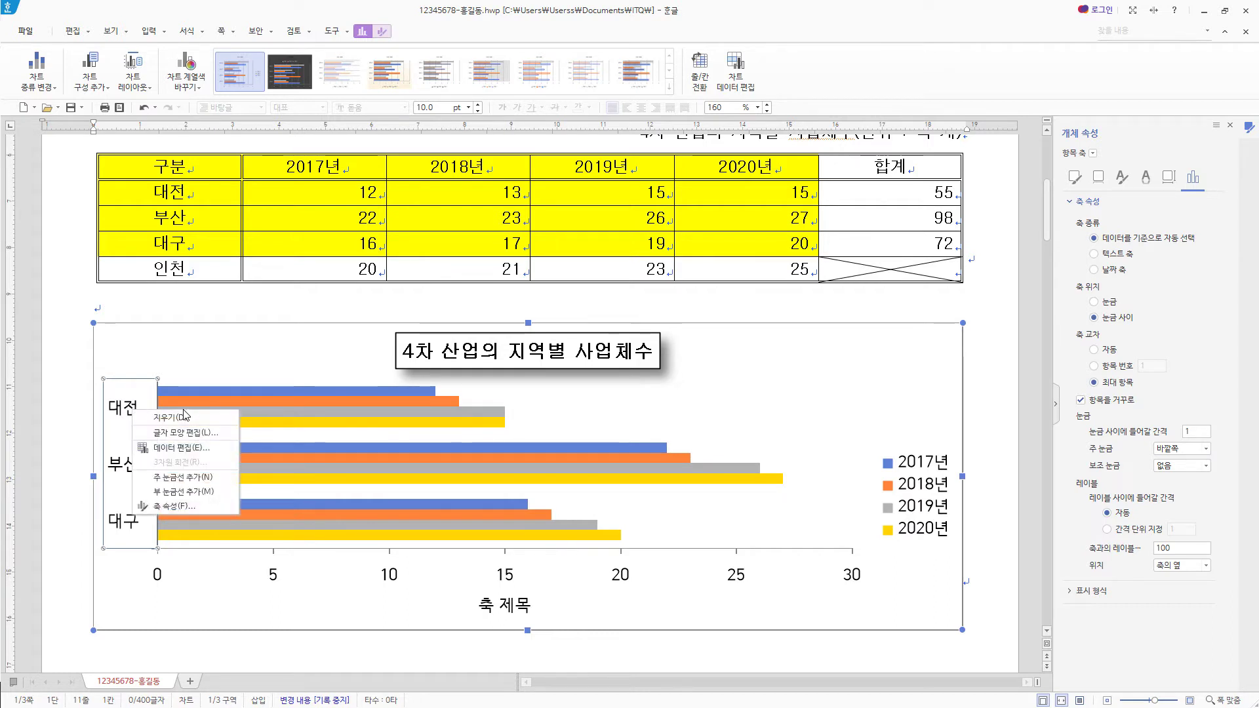
left_click(184, 433)
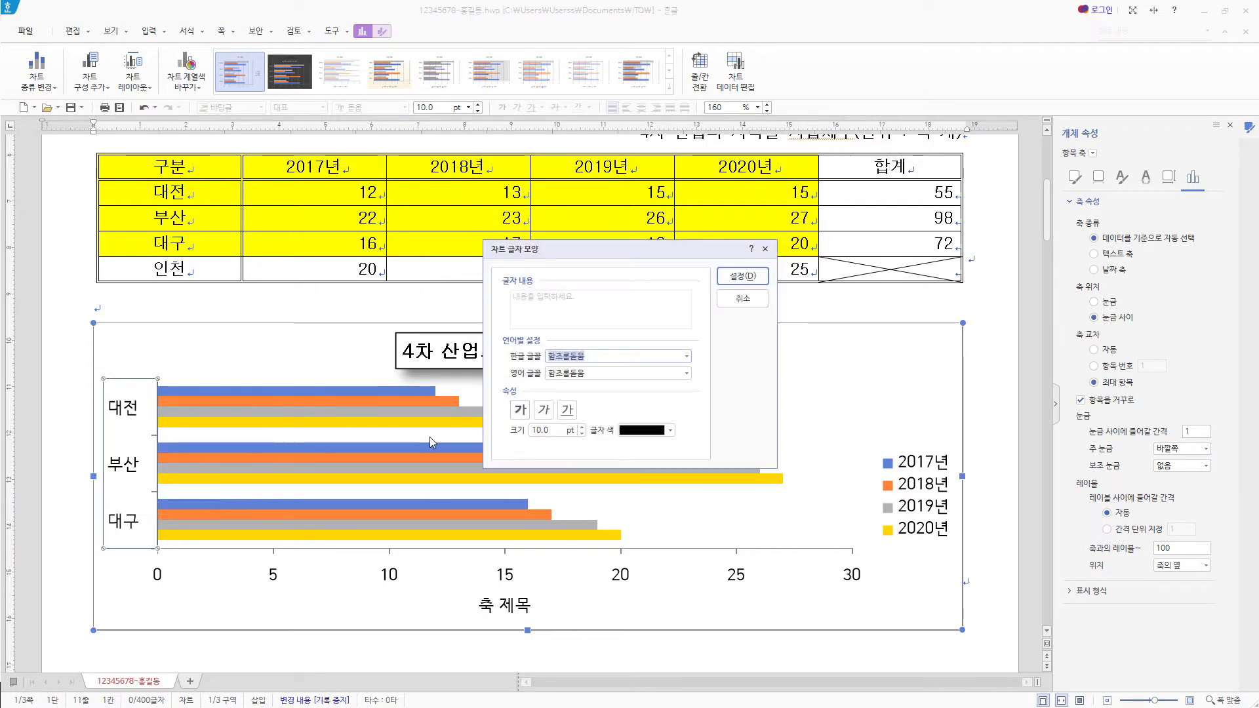
type("굴림")
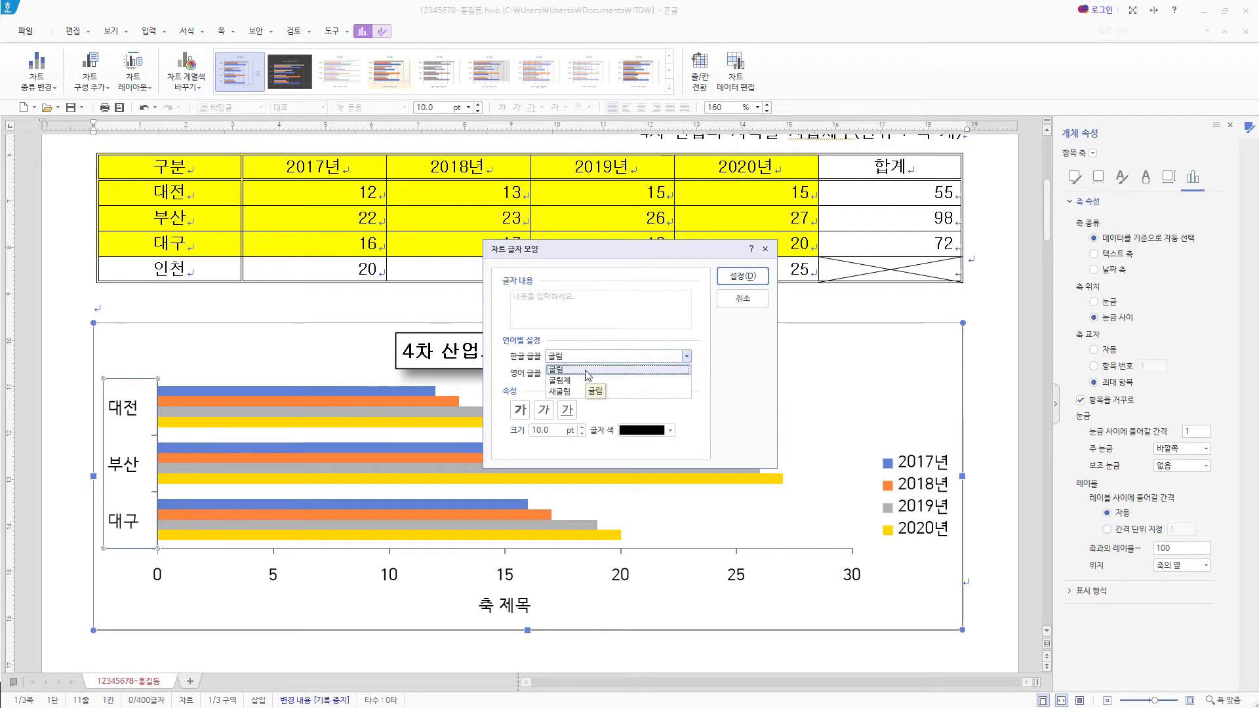
left_click(606, 374)
left_click(605, 377)
type("굴림")
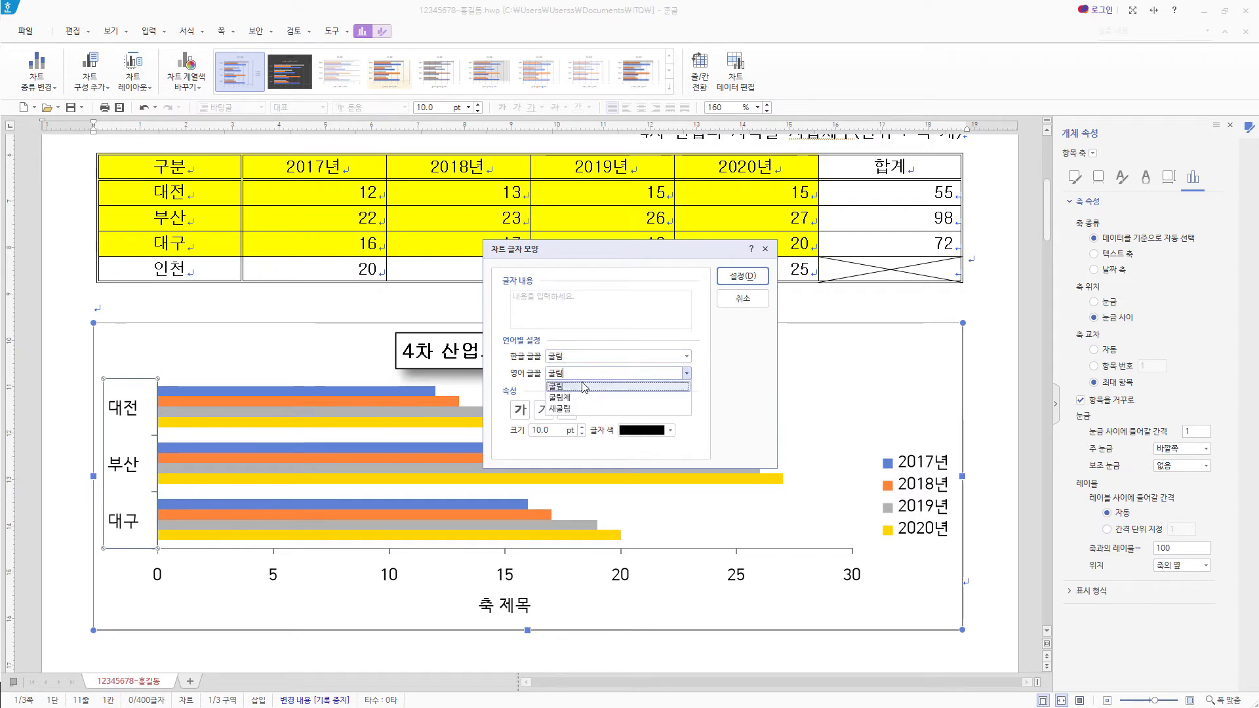
left_click(567, 392)
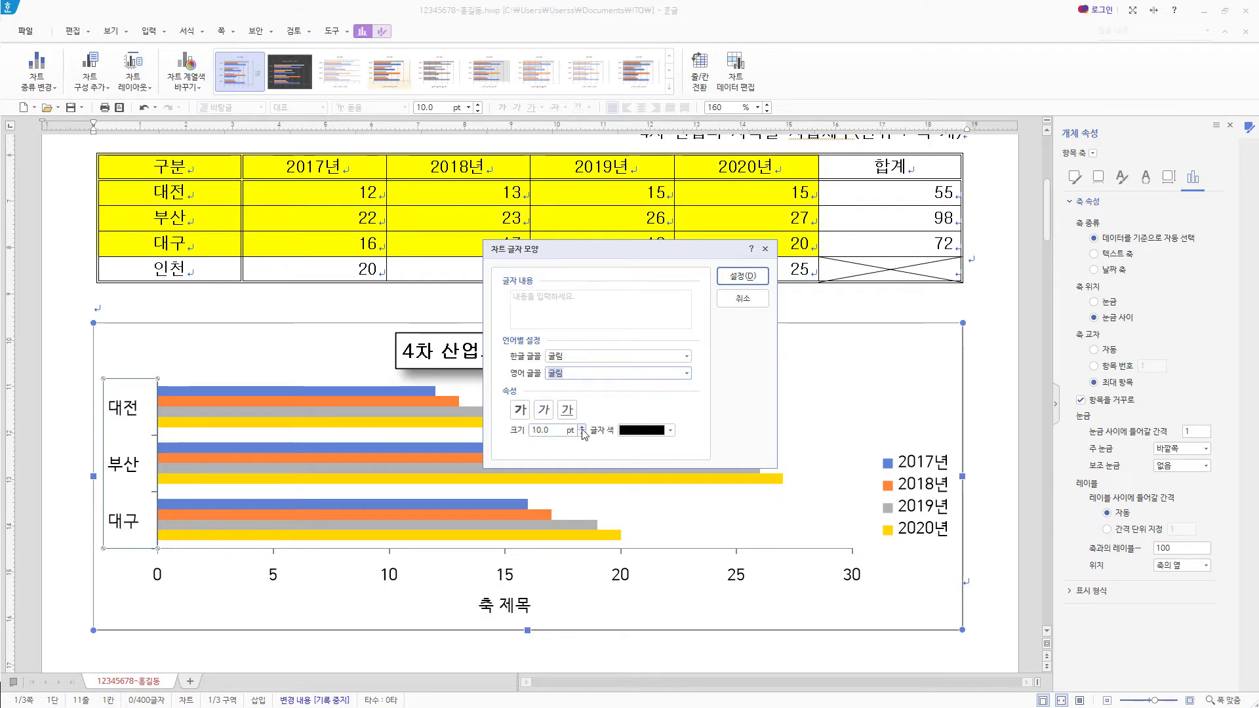
left_click(741, 278)
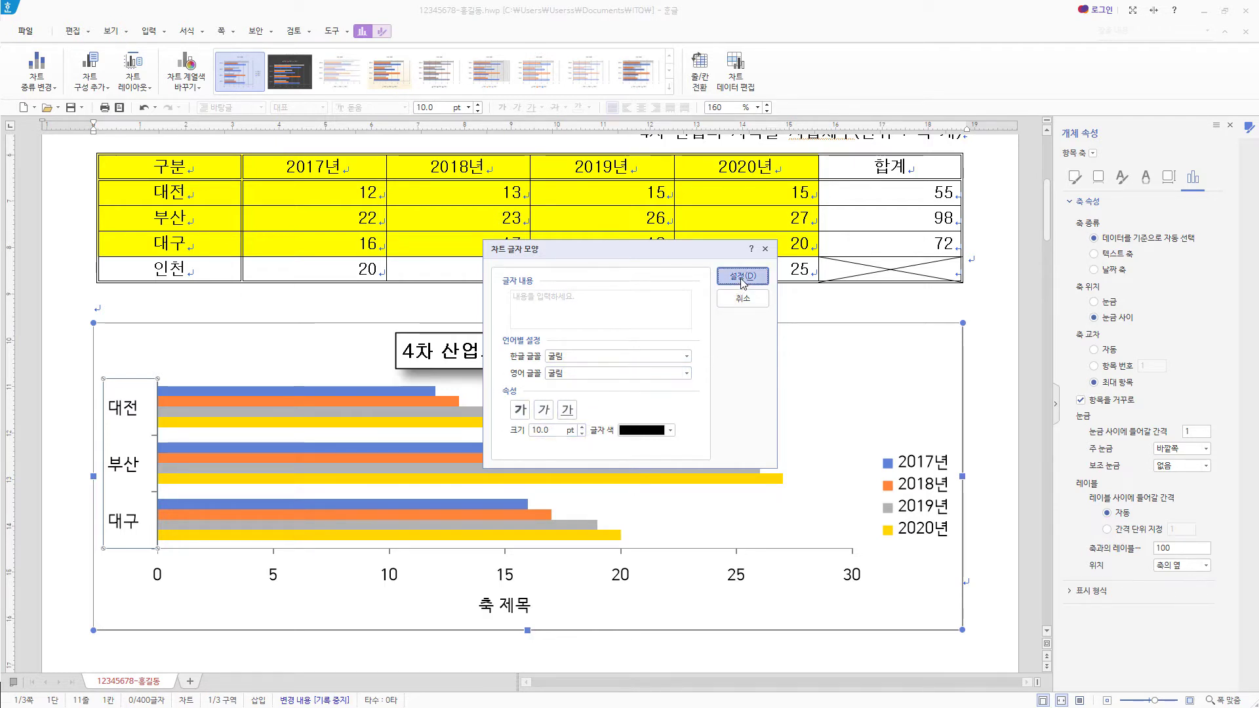
Set both the Korean and English fonts of the value axis labels to 굴림.
left_click(507, 579)
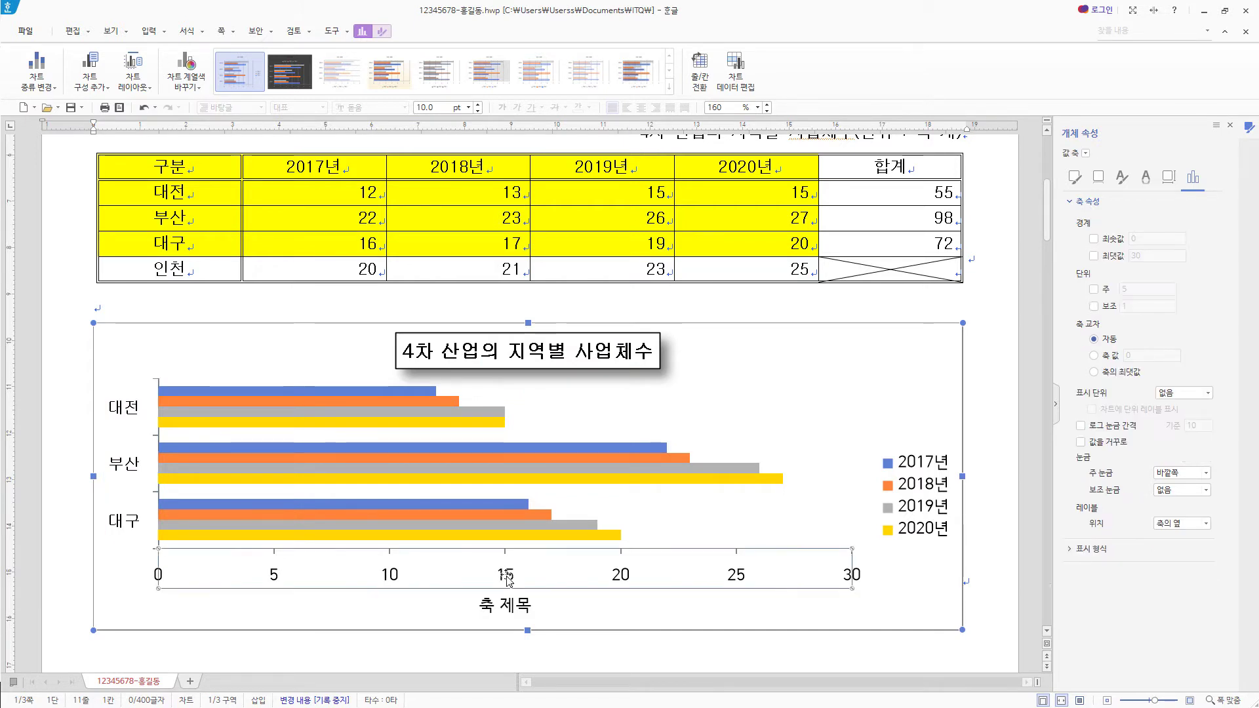
right_click(510, 575)
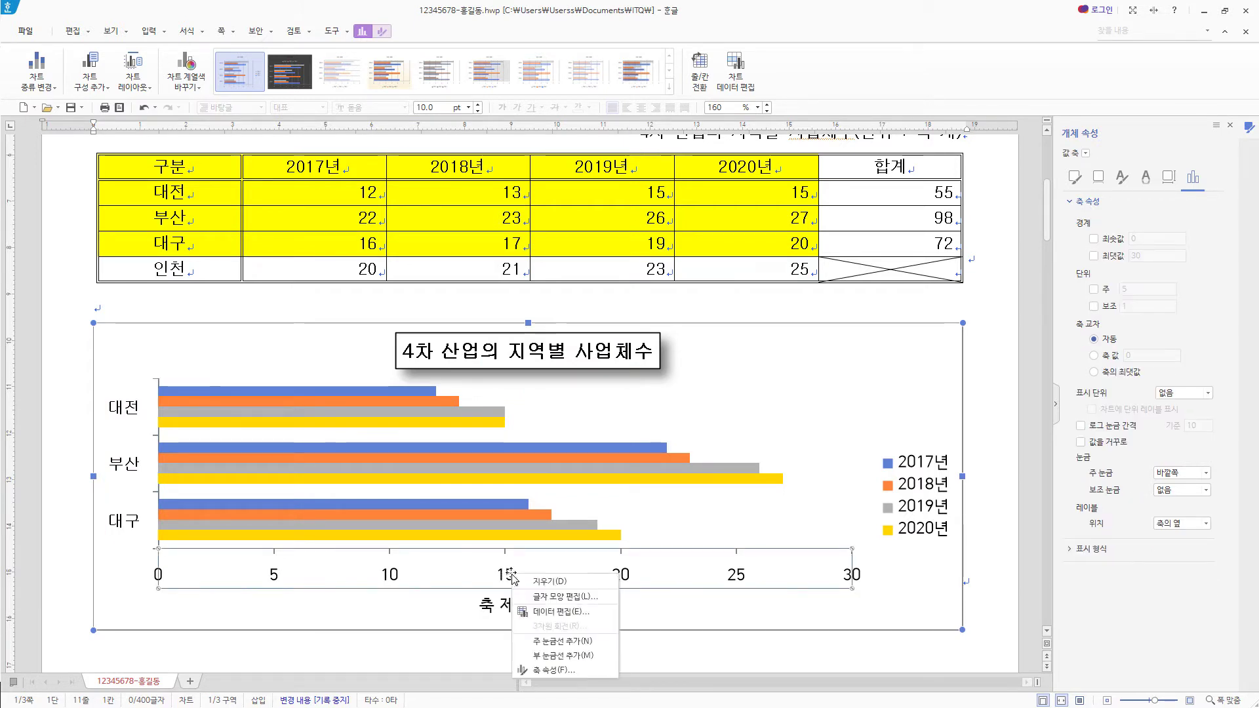
left_click(586, 597)
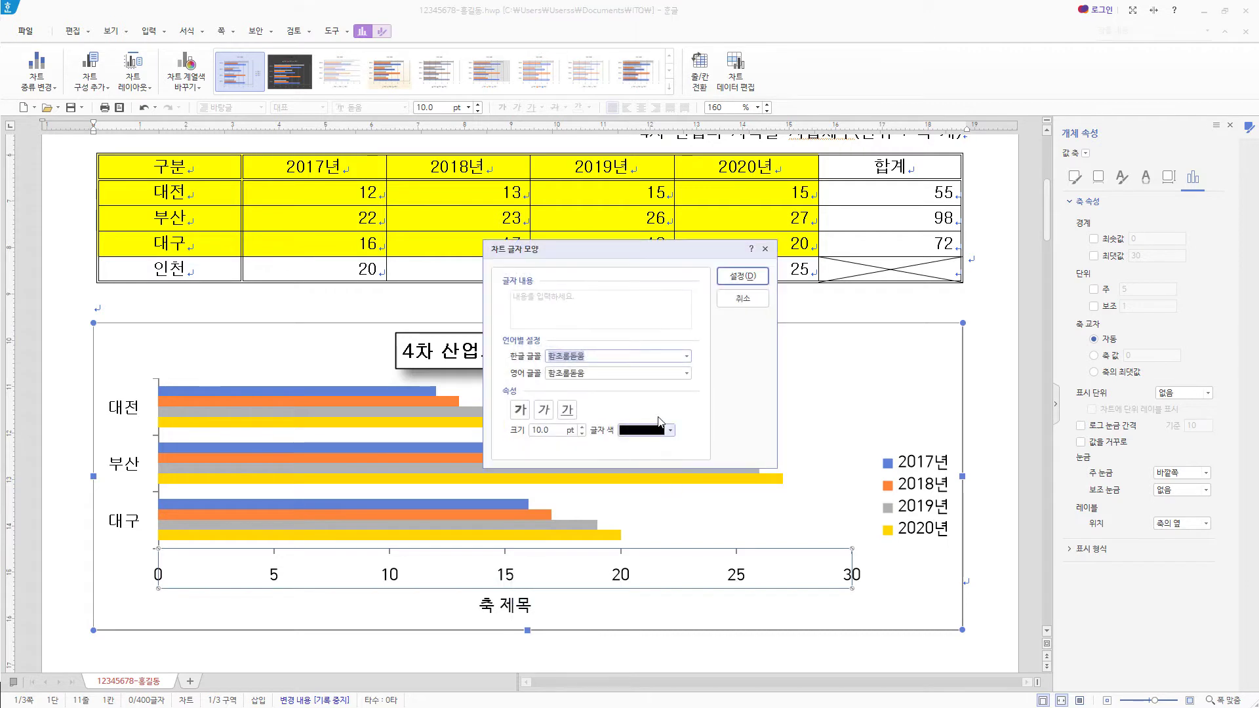
type("굴림")
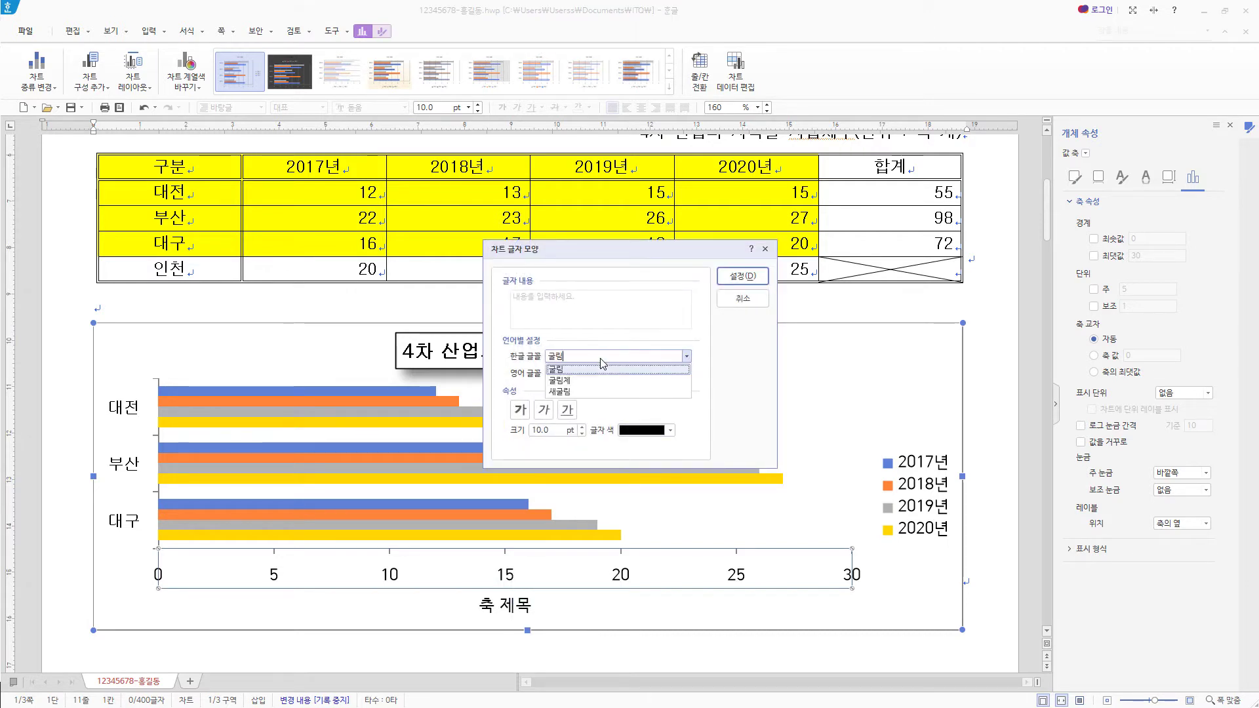
left_click(563, 374)
left_click(590, 373)
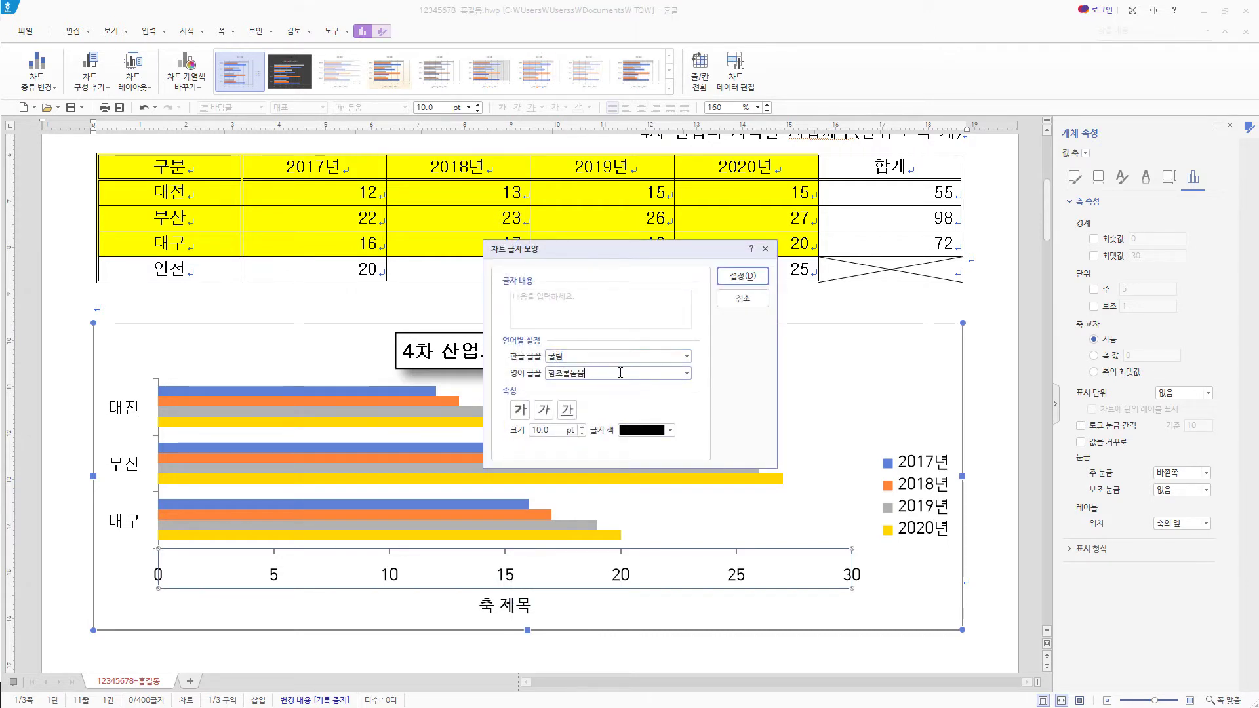
type("굴림")
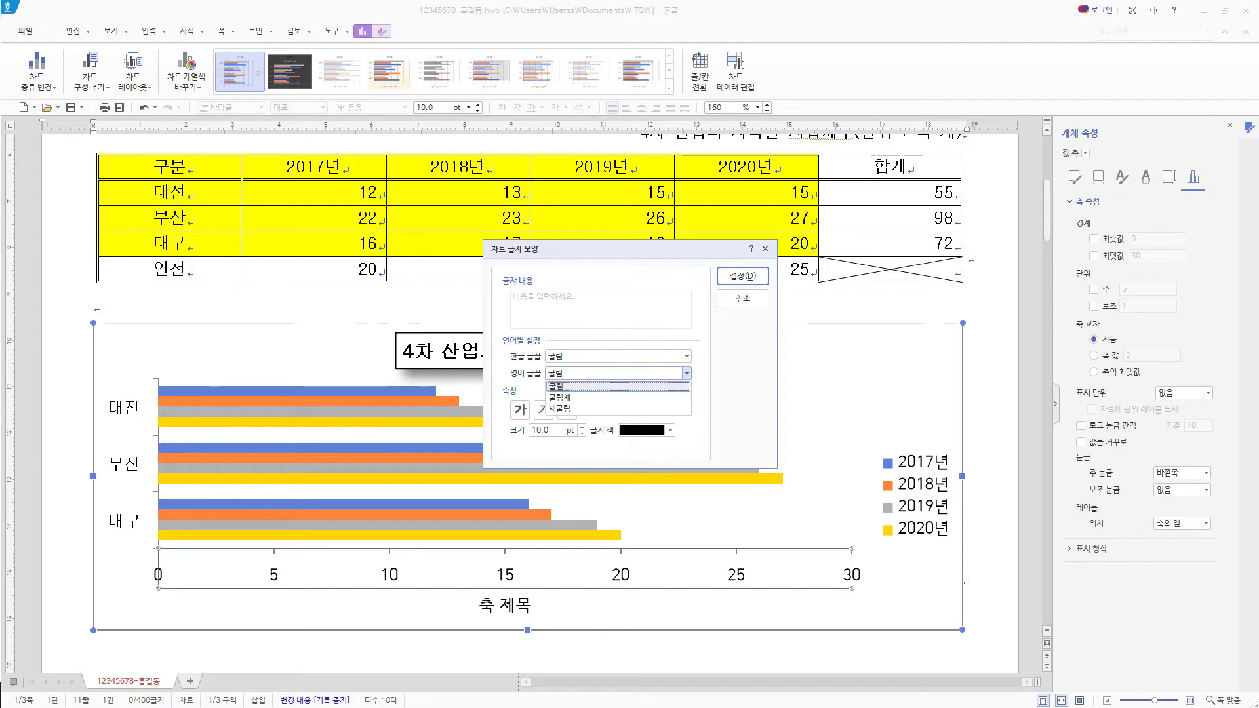
left_click(562, 387)
left_click(750, 279)
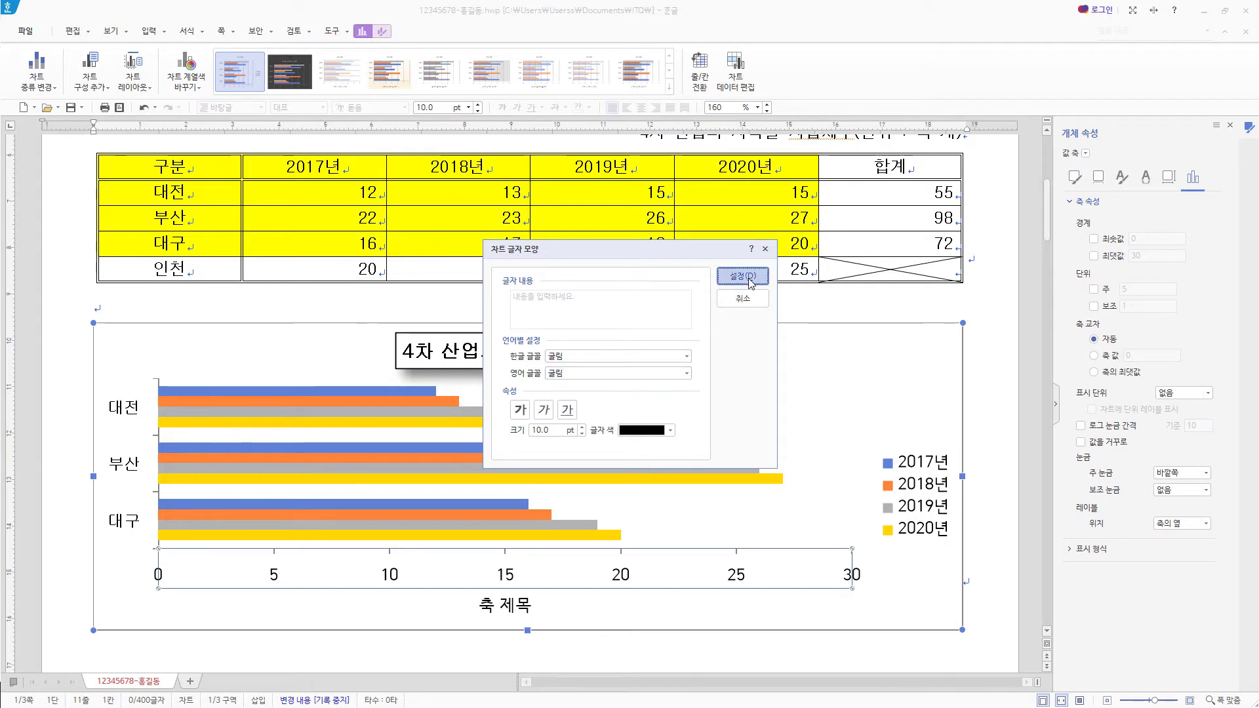
Change the value axis title to "(단위 : 백 개)" with both the Korean and English fonts set to 굴림.
left_click(516, 606)
right_click(517, 608)
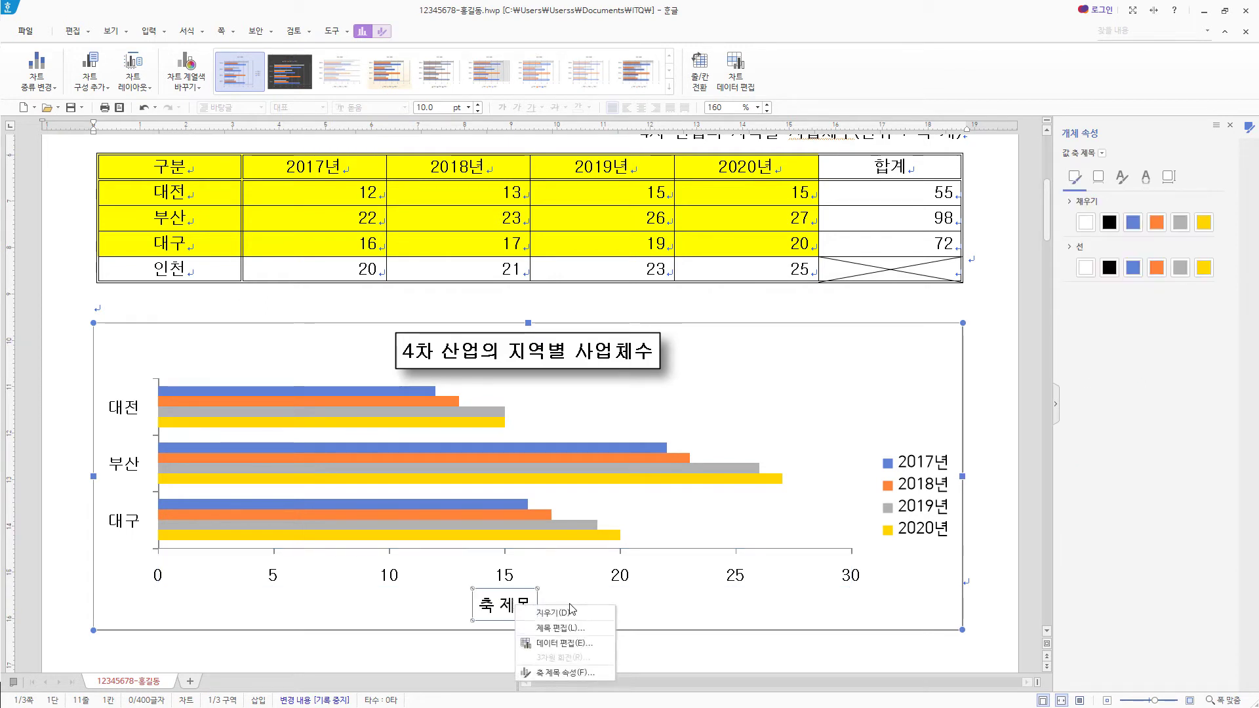
left_click(564, 628)
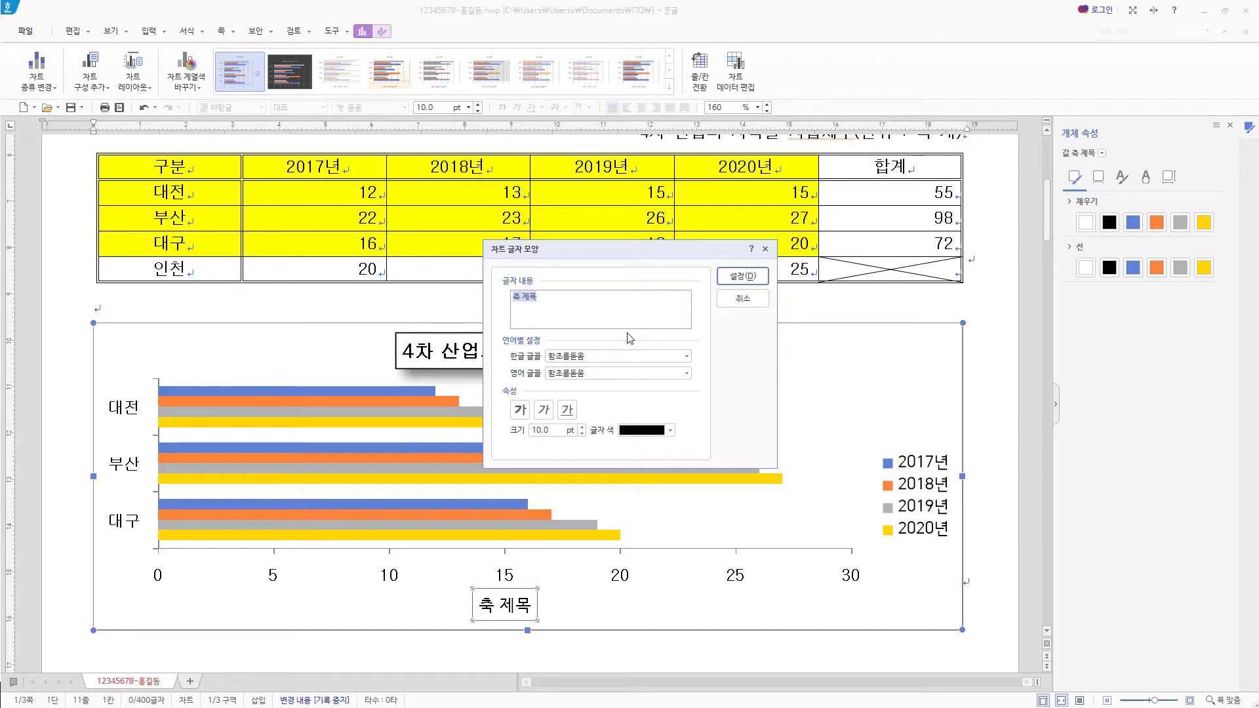
type("(단위 : 백 개)")
left_click(569, 356)
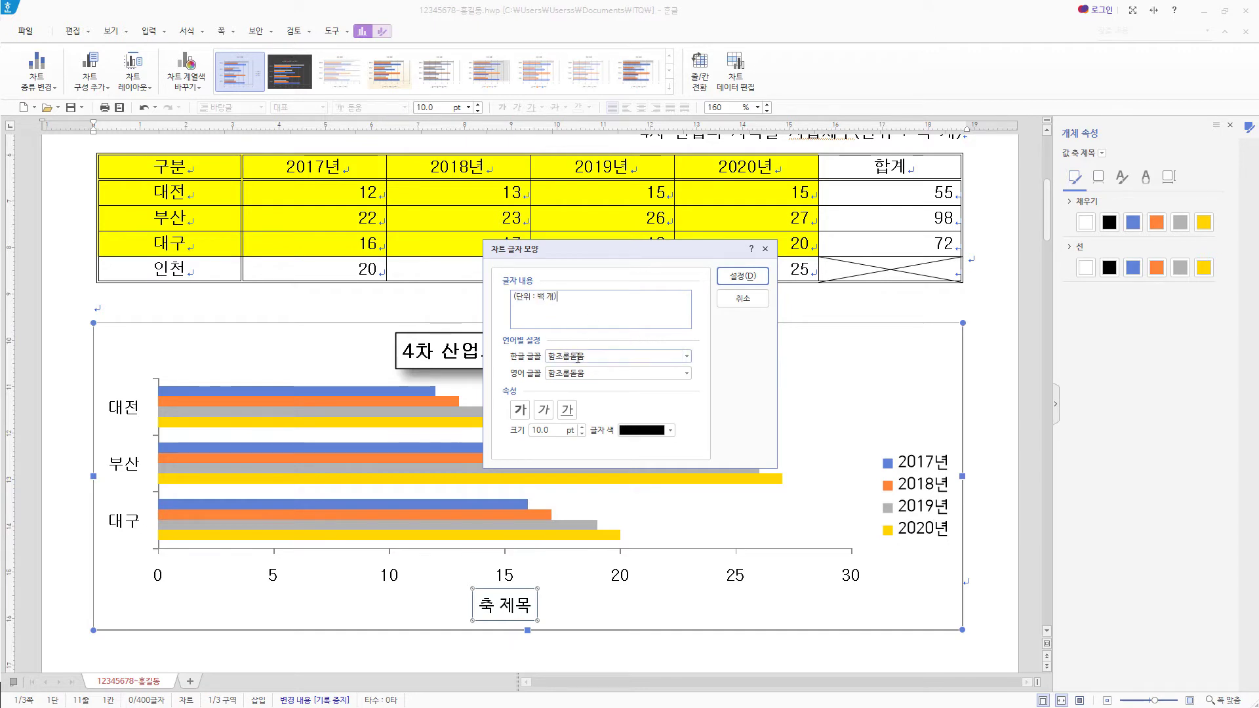
type("굴림")
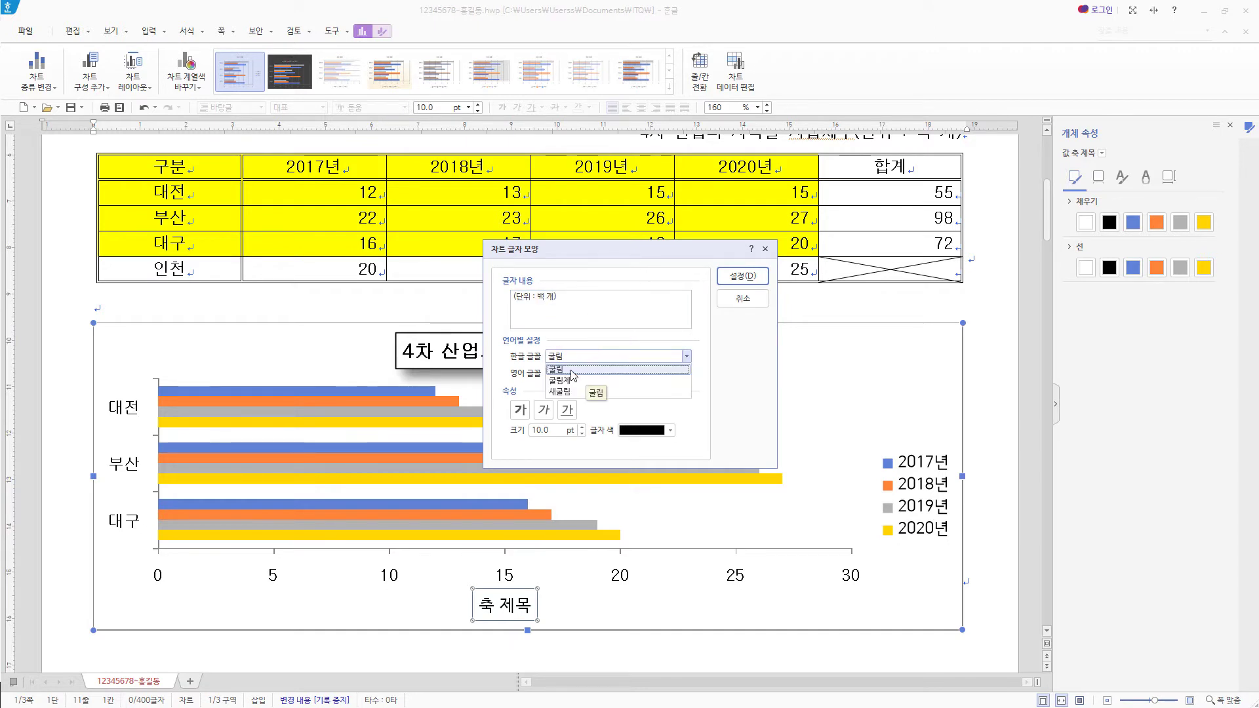
key("Tab")
type("굴림")
left_click(573, 387)
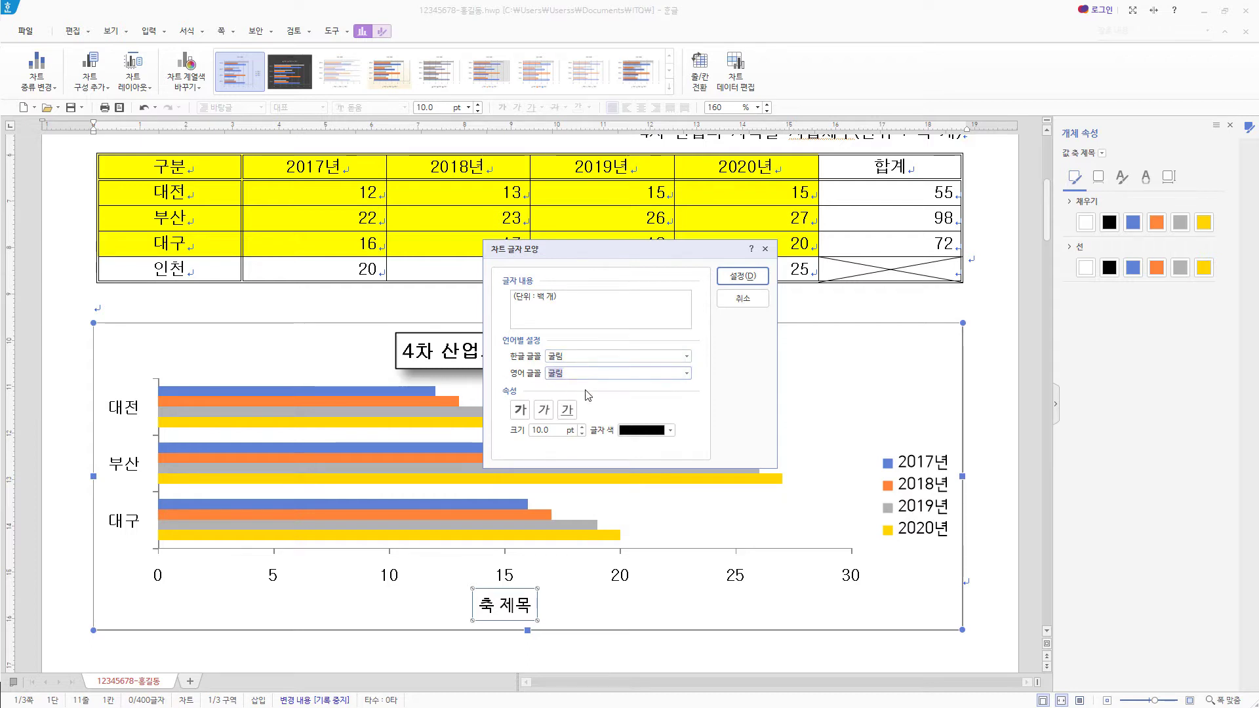
left_click(743, 277)
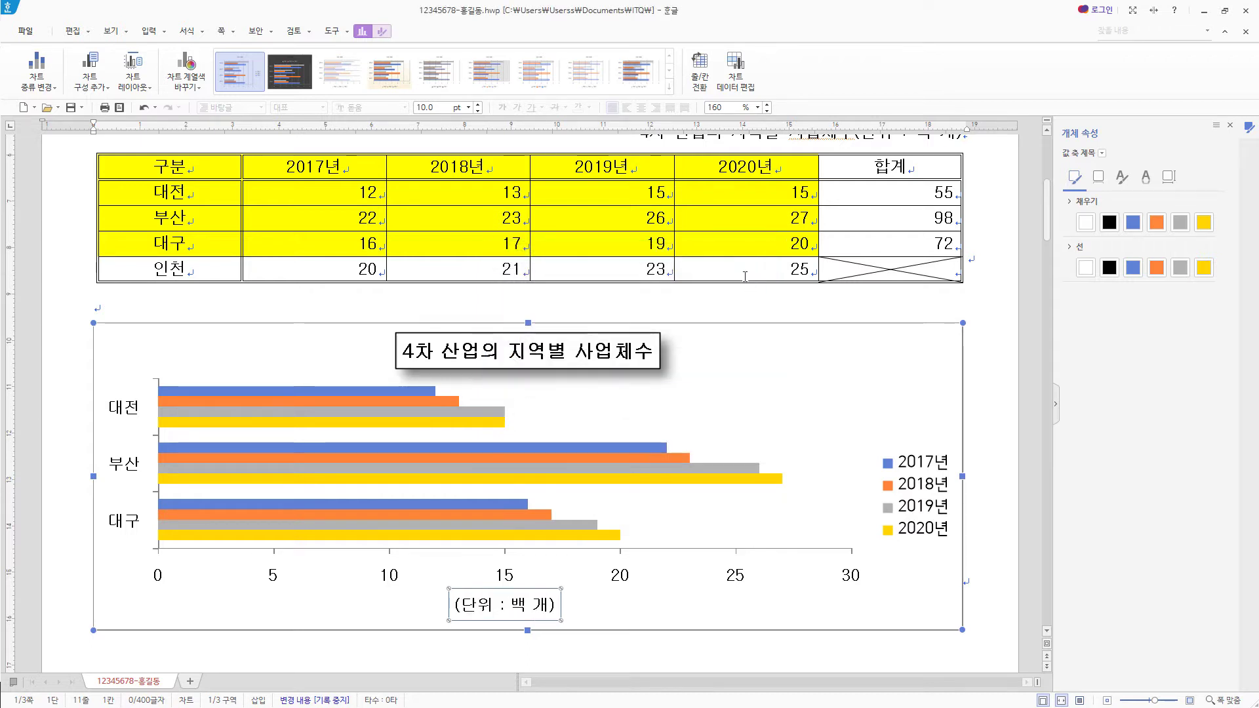
Set both the Korean and English fonts of the chart legend to 굴림.
left_click(920, 467)
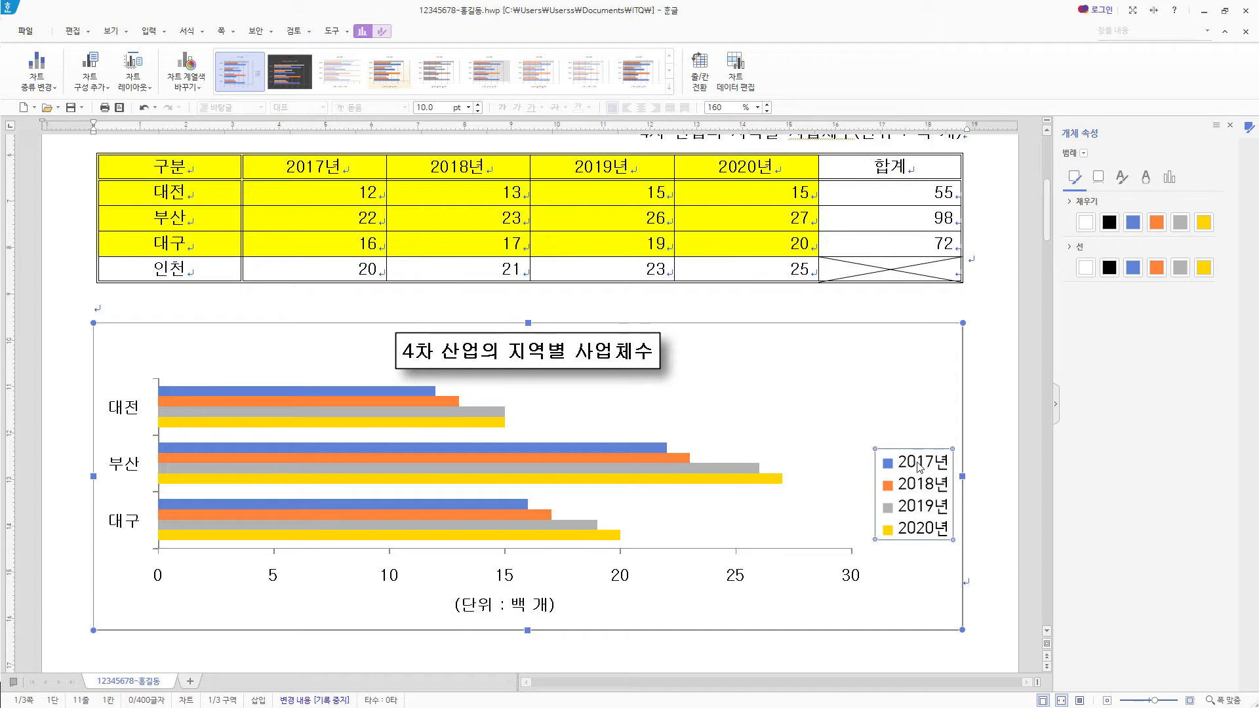
right_click(919, 464)
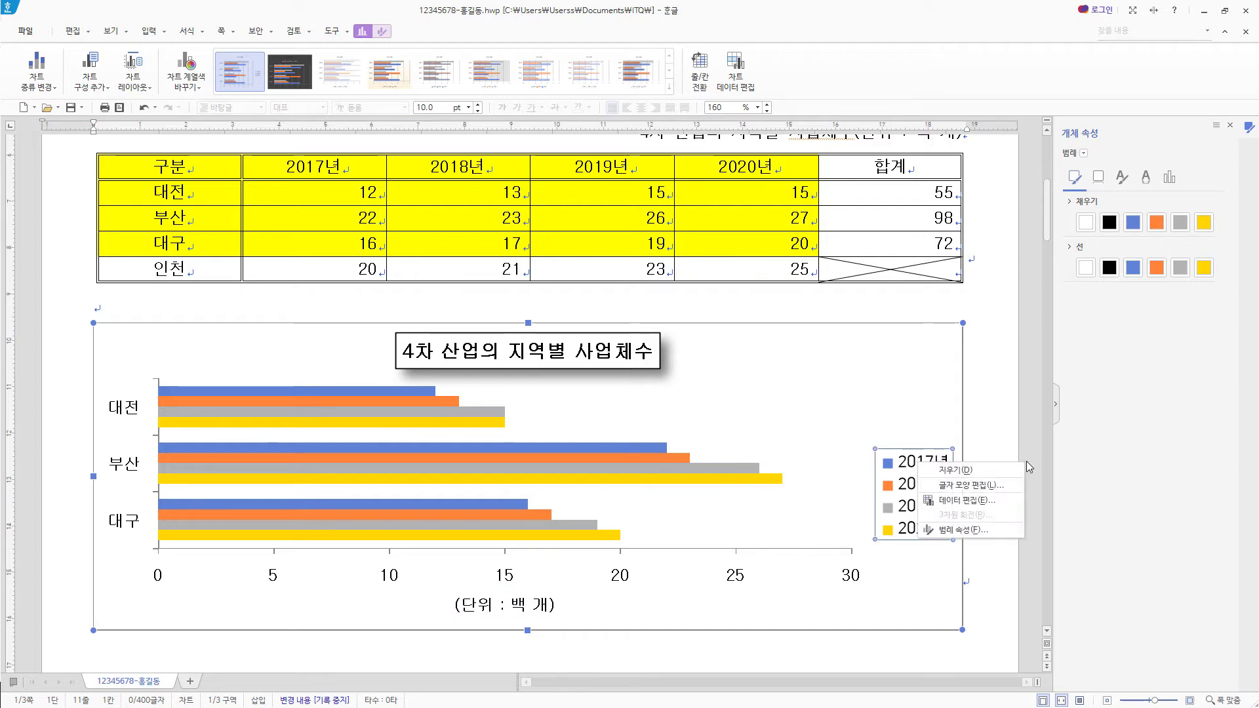
left_click(971, 485)
left_click(560, 356)
type("굴림")
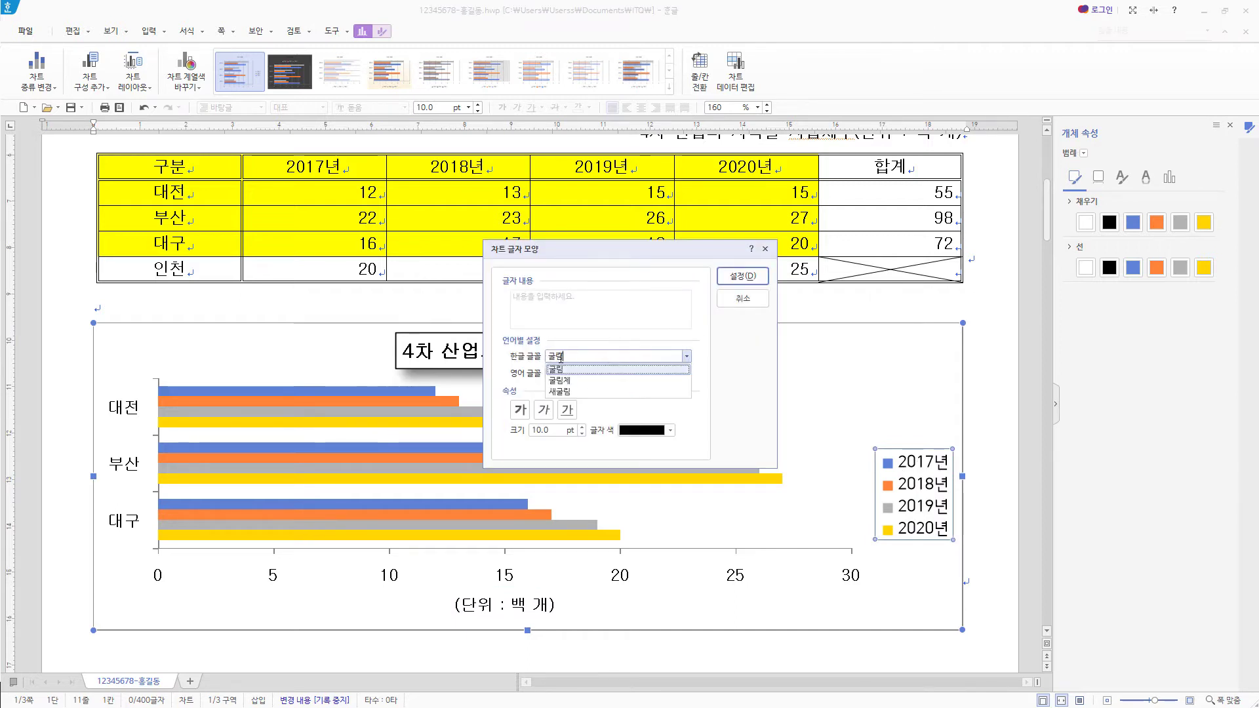
left_click(558, 371)
left_click(558, 373)
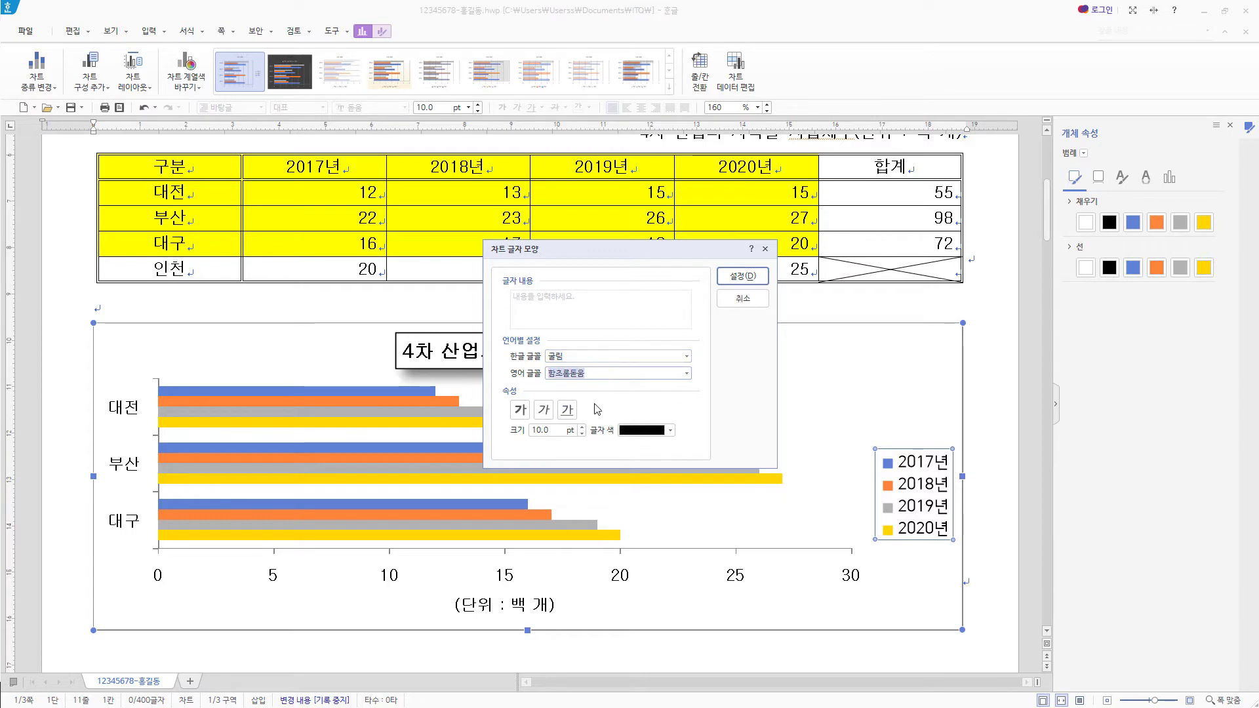
type("굴림")
left_click(557, 387)
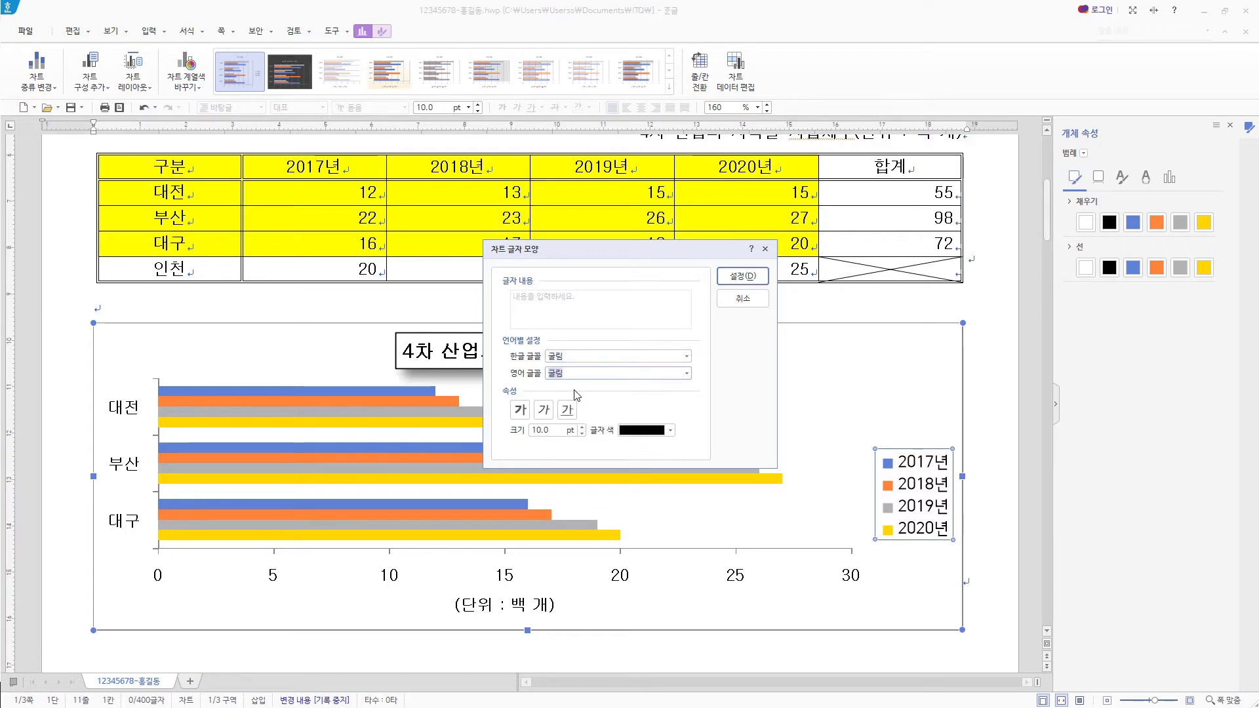
left_click(754, 280)
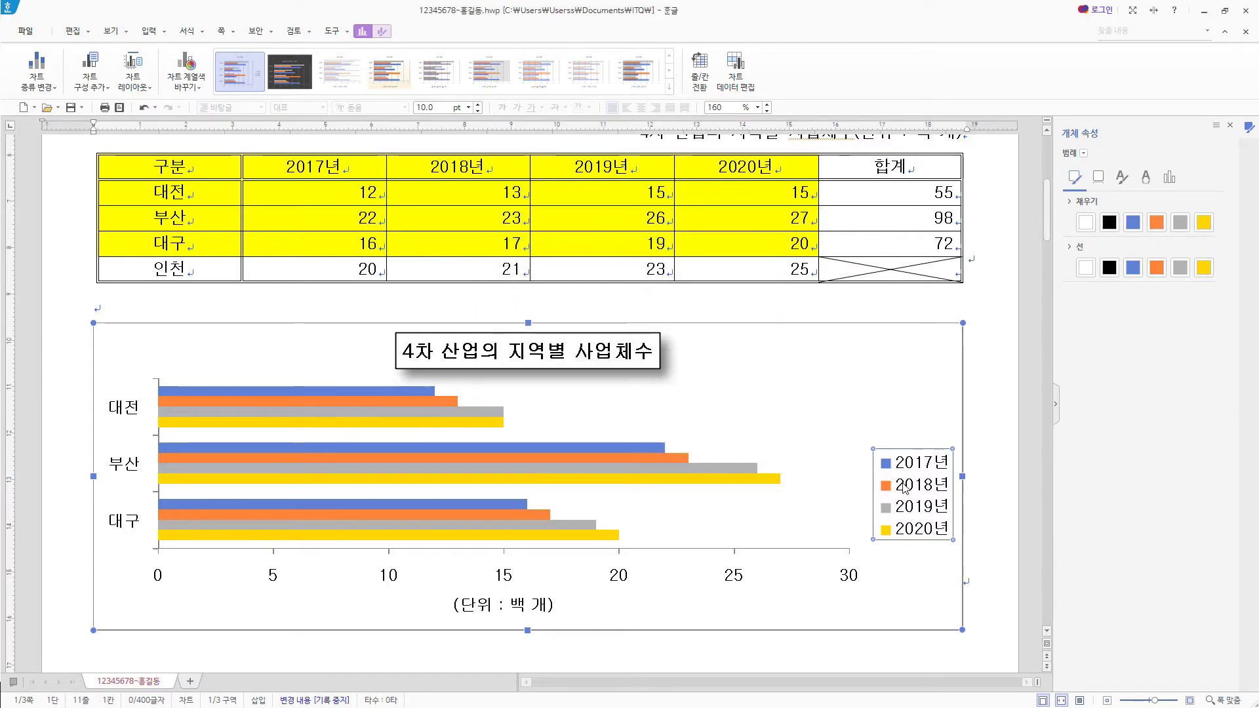
Give the chart legend a black outline.
right_click(915, 463)
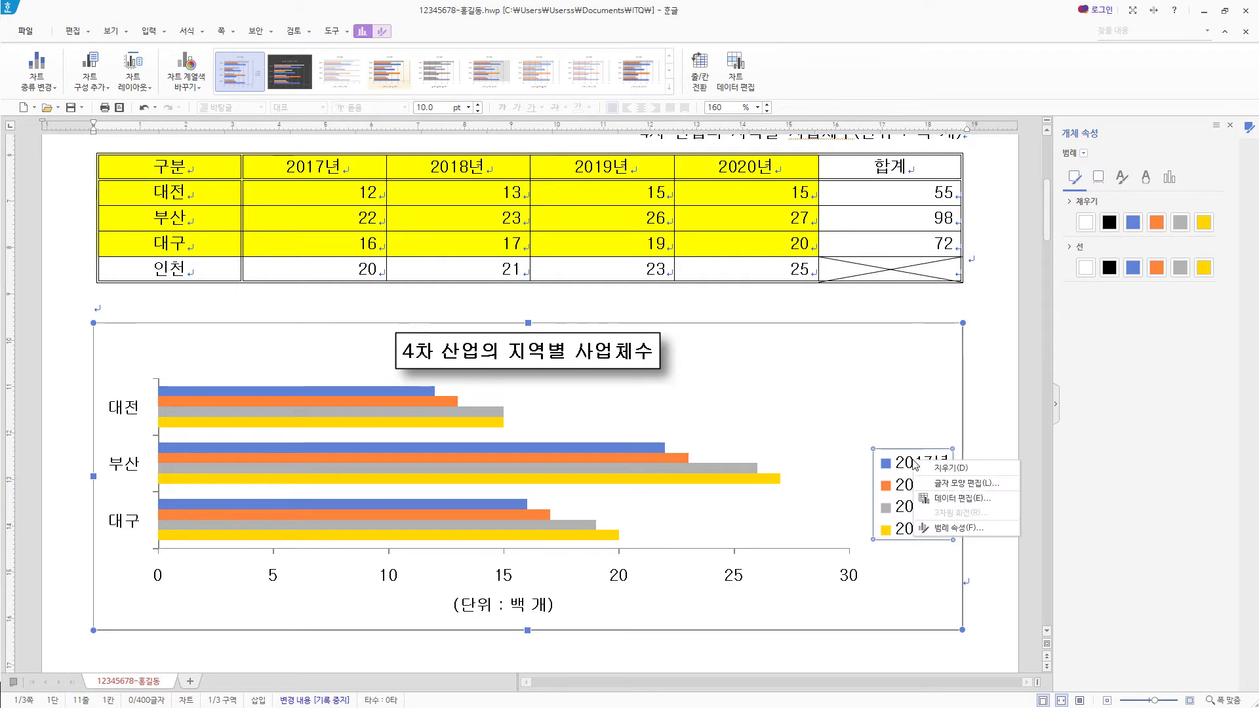
left_click(962, 530)
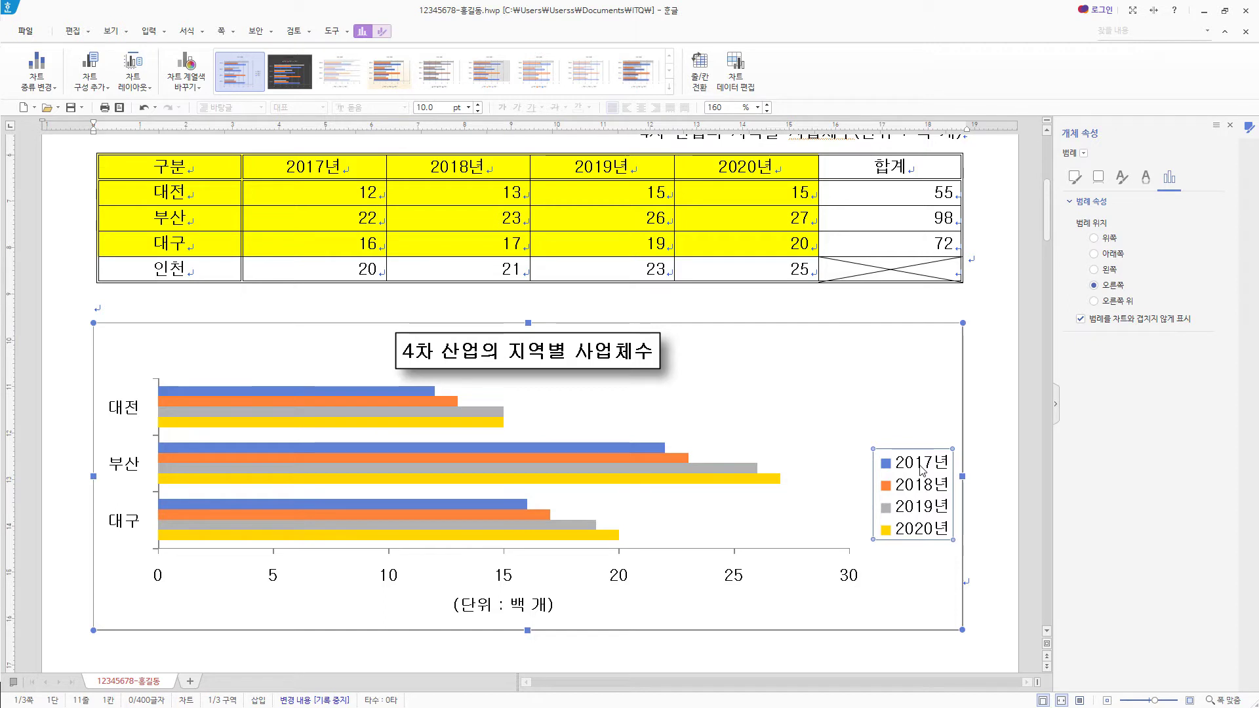
left_click(1075, 178)
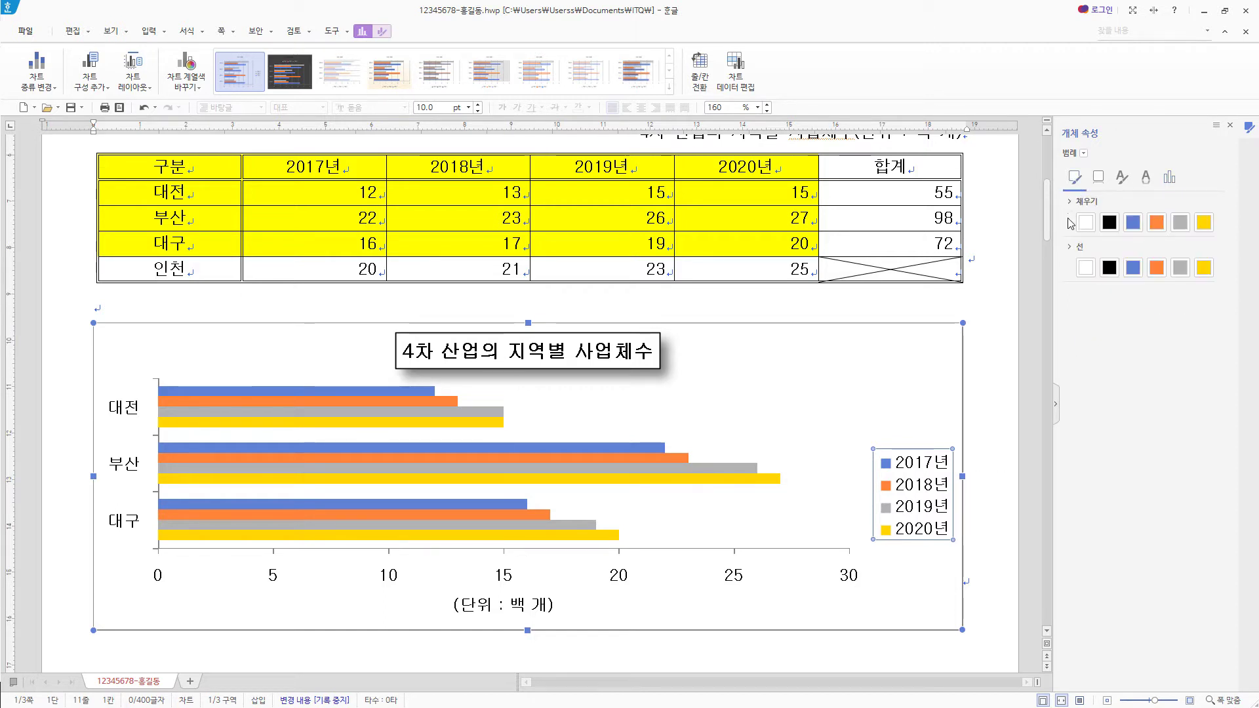
left_click(1110, 268)
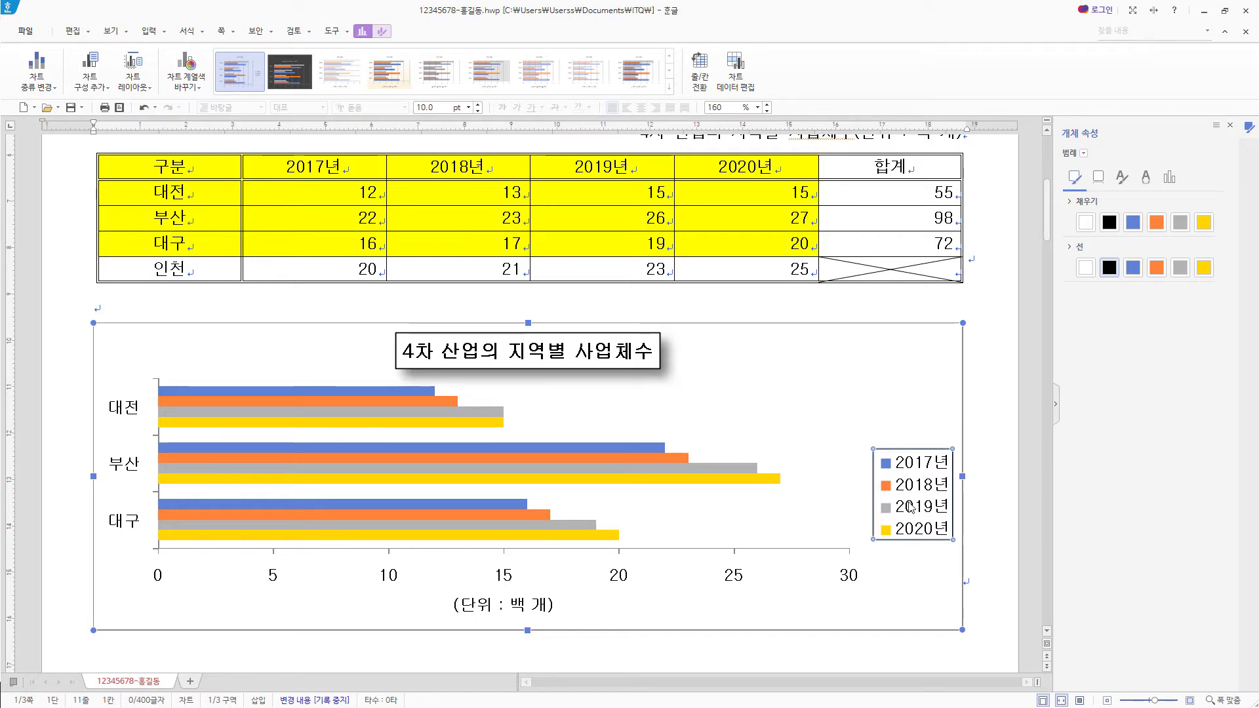
Set the category axis major tick marks (주 눈금) to 없음.
scroll(916, 433, "down", 1)
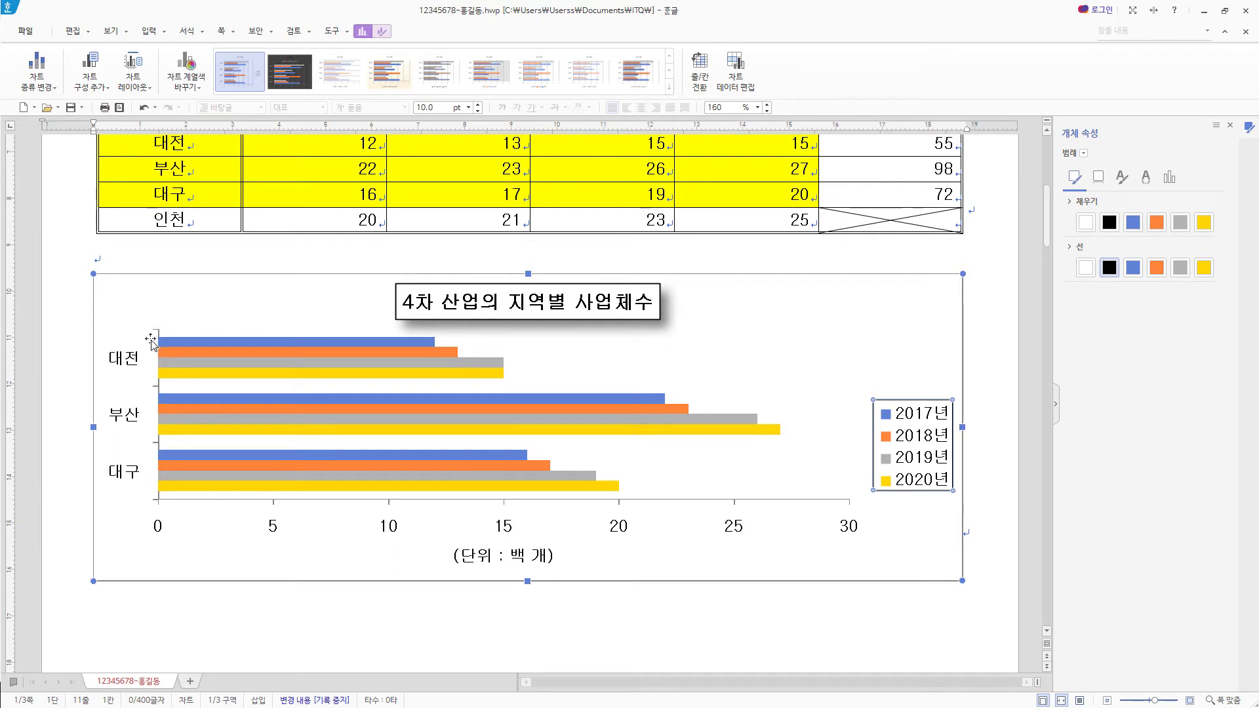
left_click(123, 416)
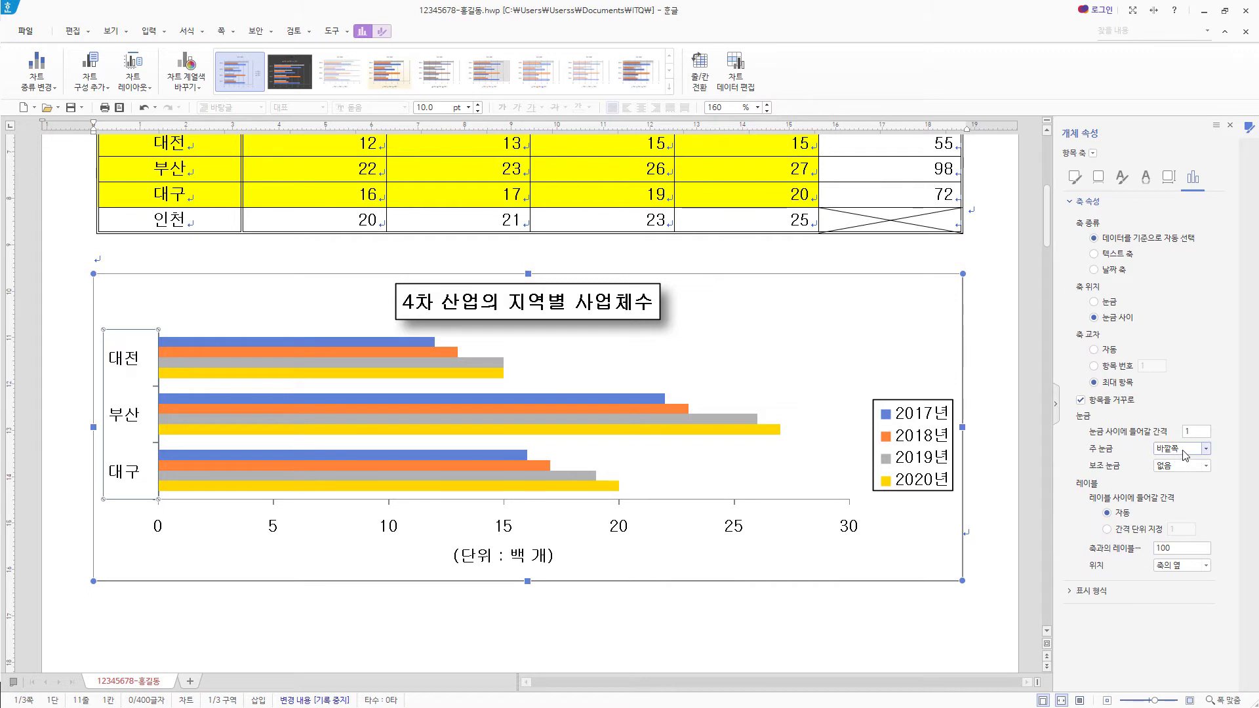
left_click(1186, 453)
left_click(1184, 463)
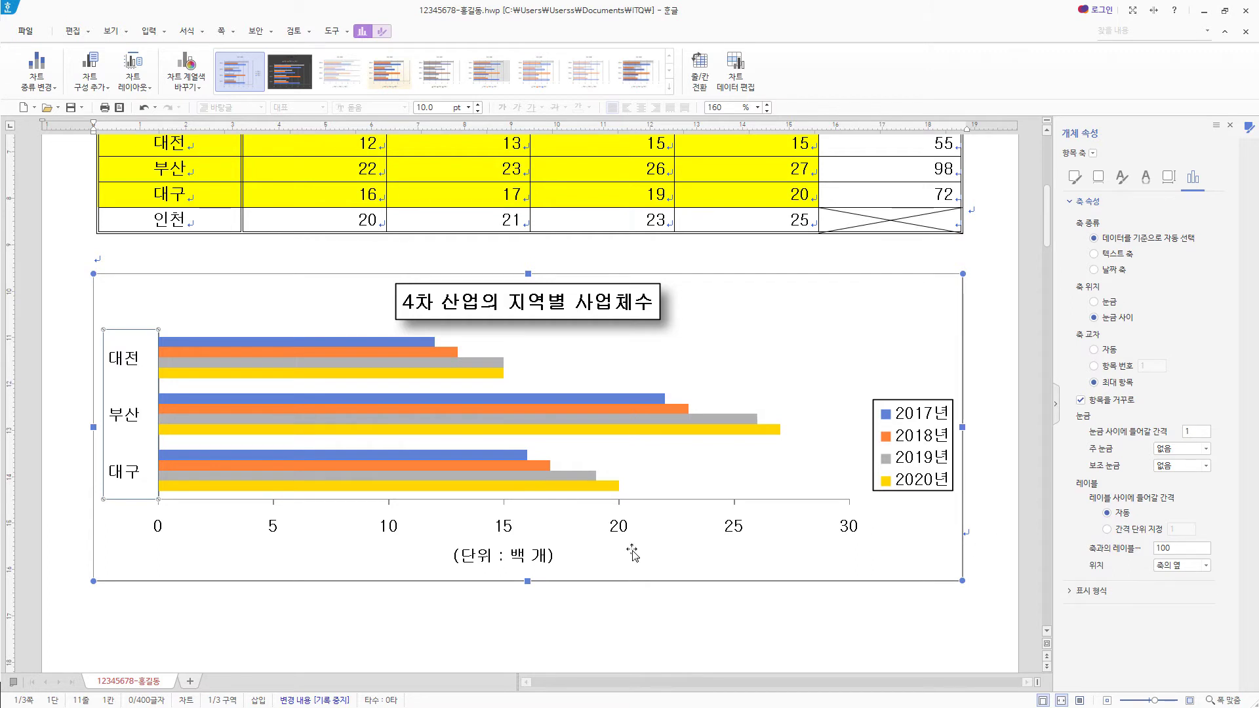
left_click(505, 525)
left_click(1204, 473)
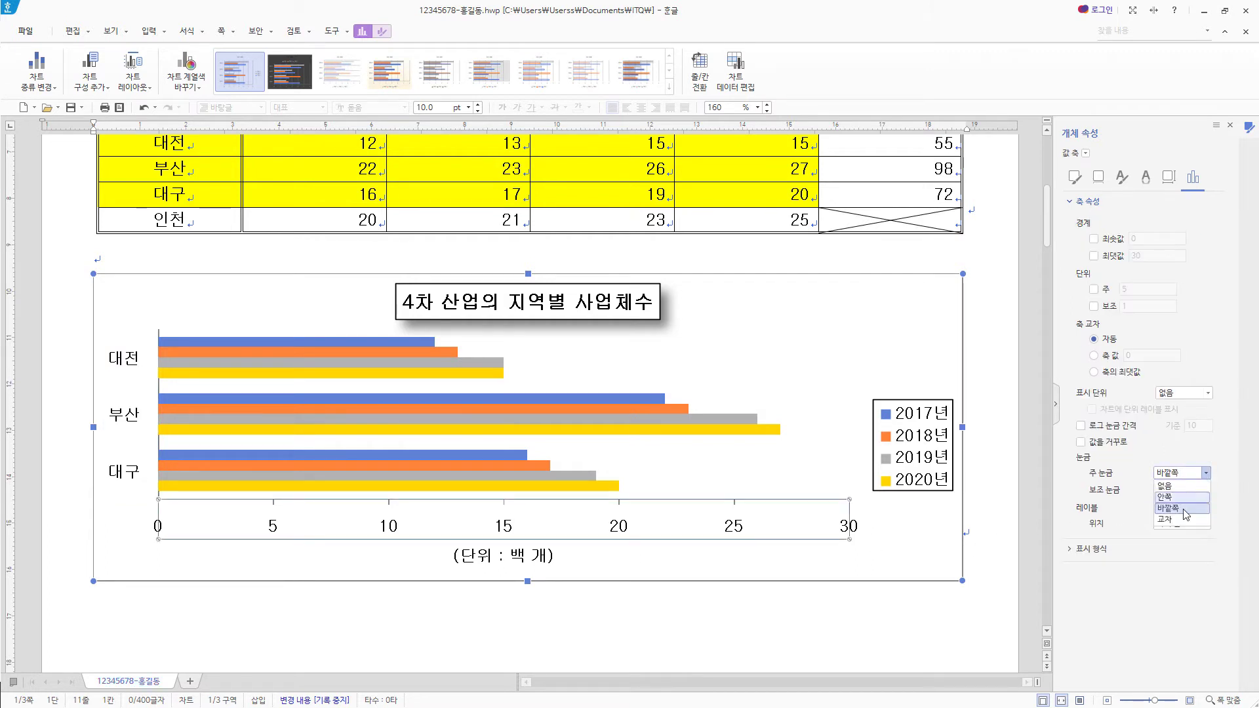
left_click(1229, 479)
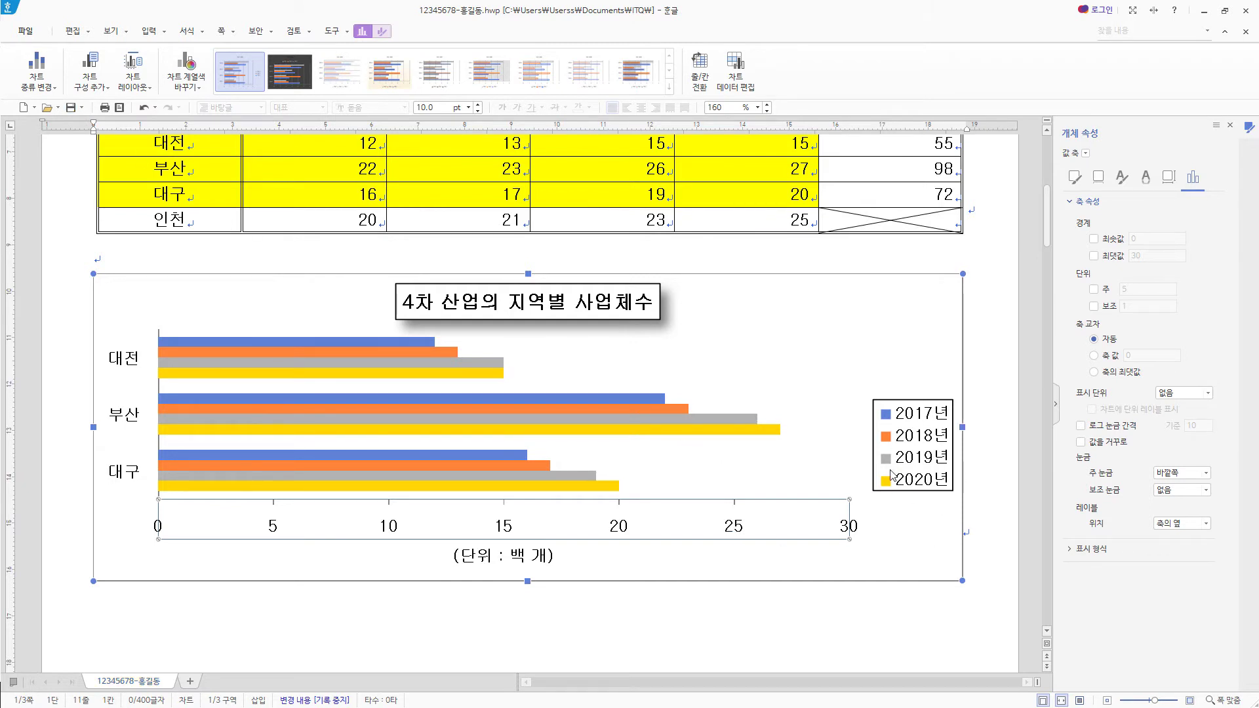
Close the chart's object properties and enter "(1)" on the line below item 3 on the second page.
left_click(905, 488)
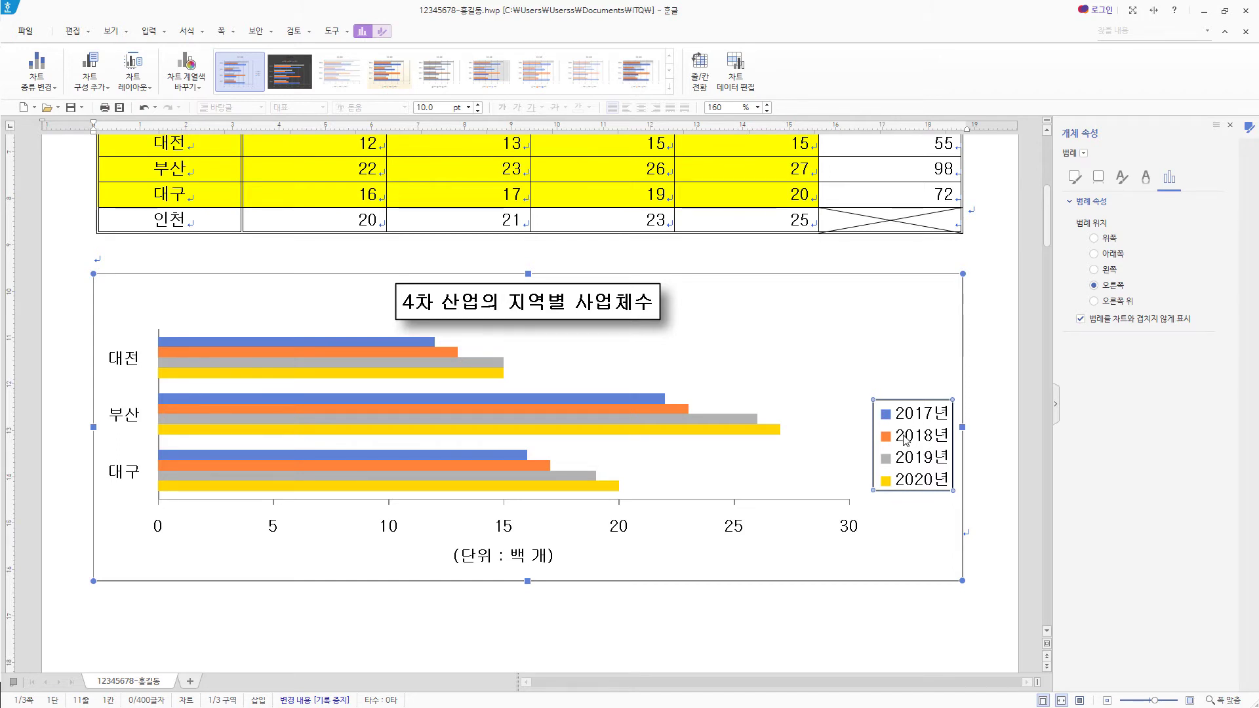
left_click(1230, 124)
scroll(962, 365, "down", 8)
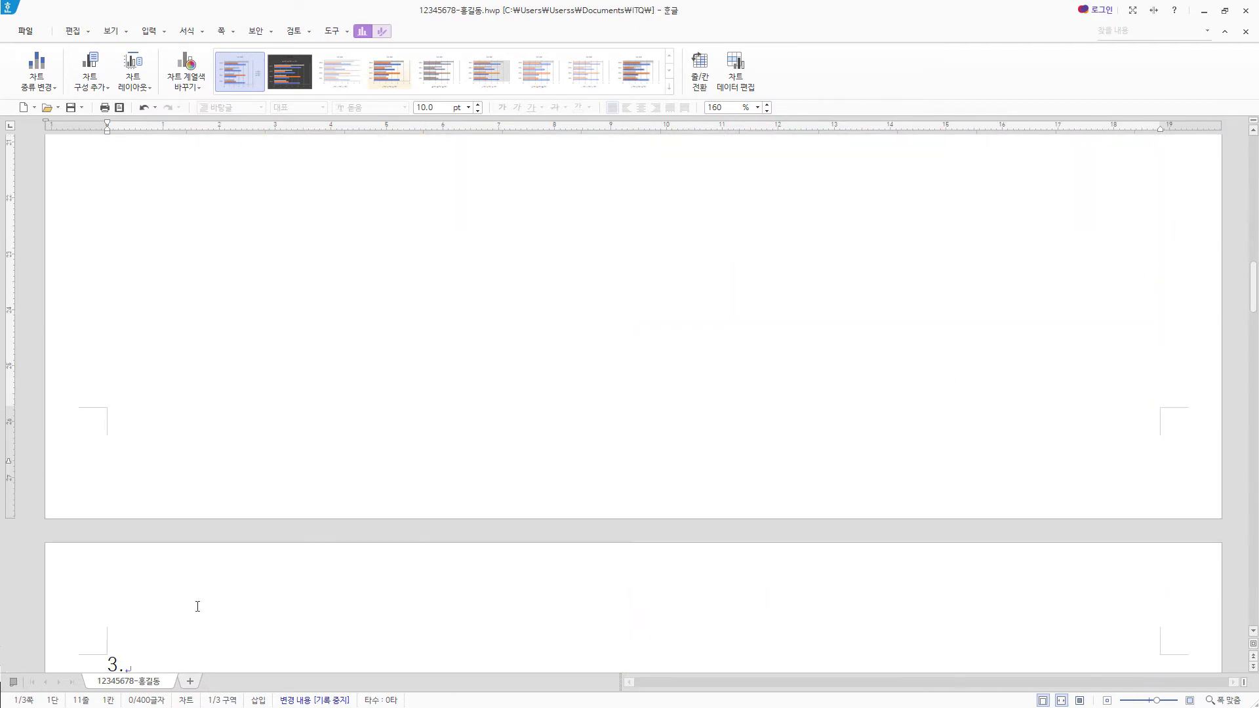
scroll(197, 606, "down", 3)
left_click(132, 525)
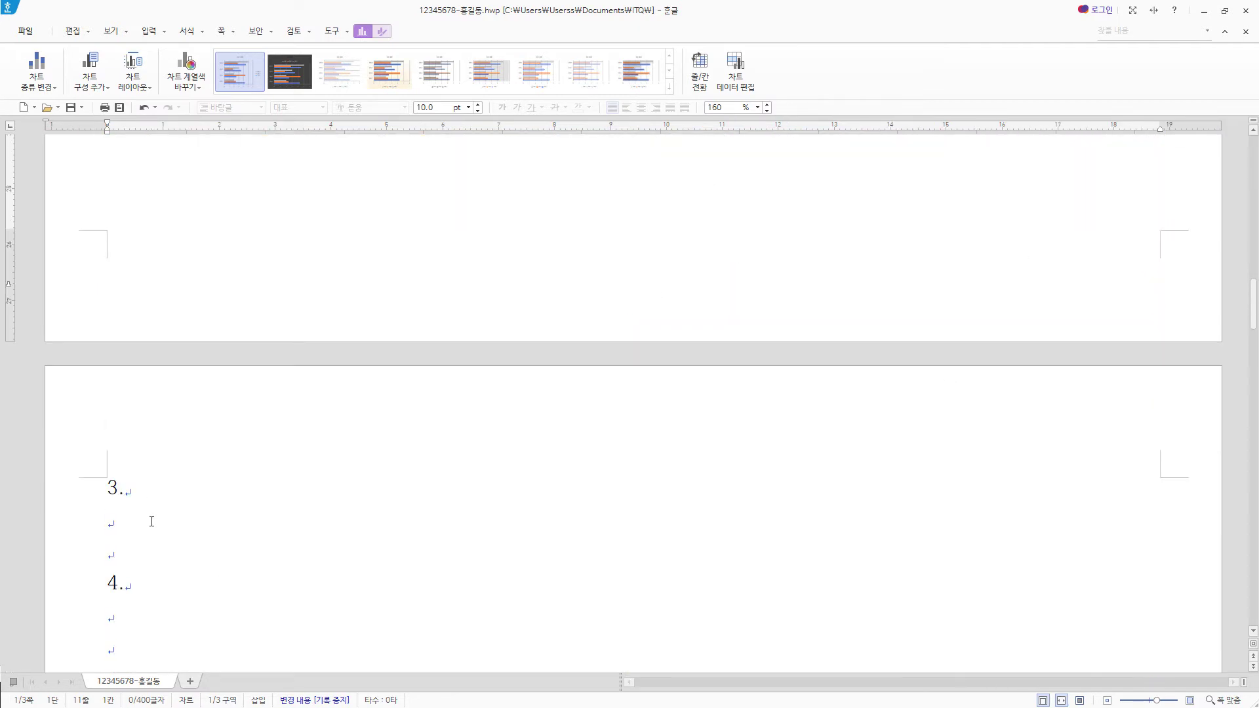
left_click(152, 522)
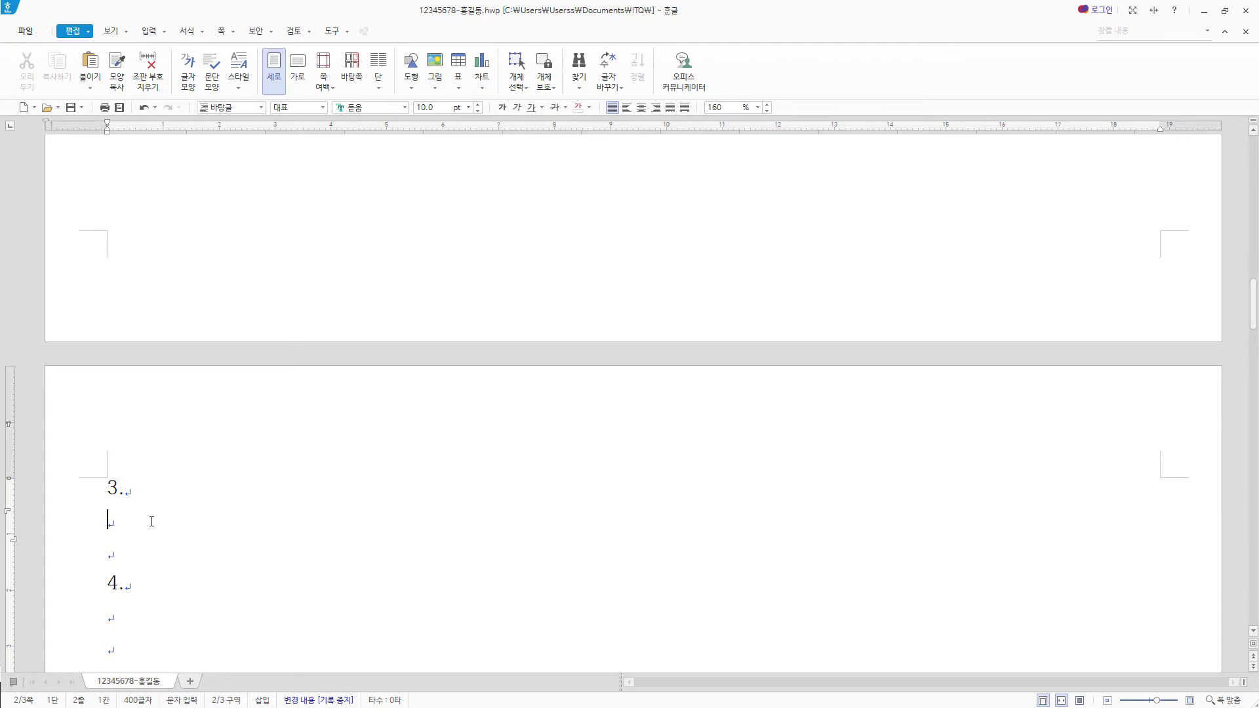
type("(1)")
Start an equation after "(1)" with a fraction whose numerator is a to the power of 4.
left_click(149, 31)
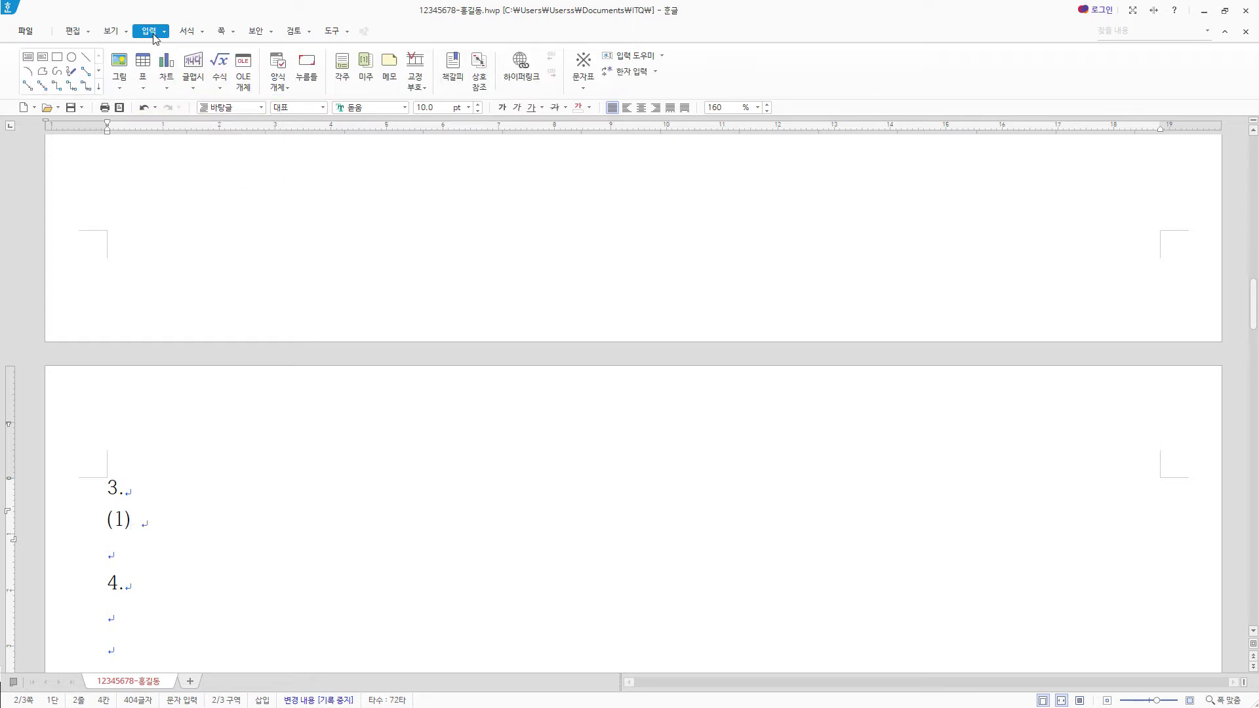
left_click(224, 68)
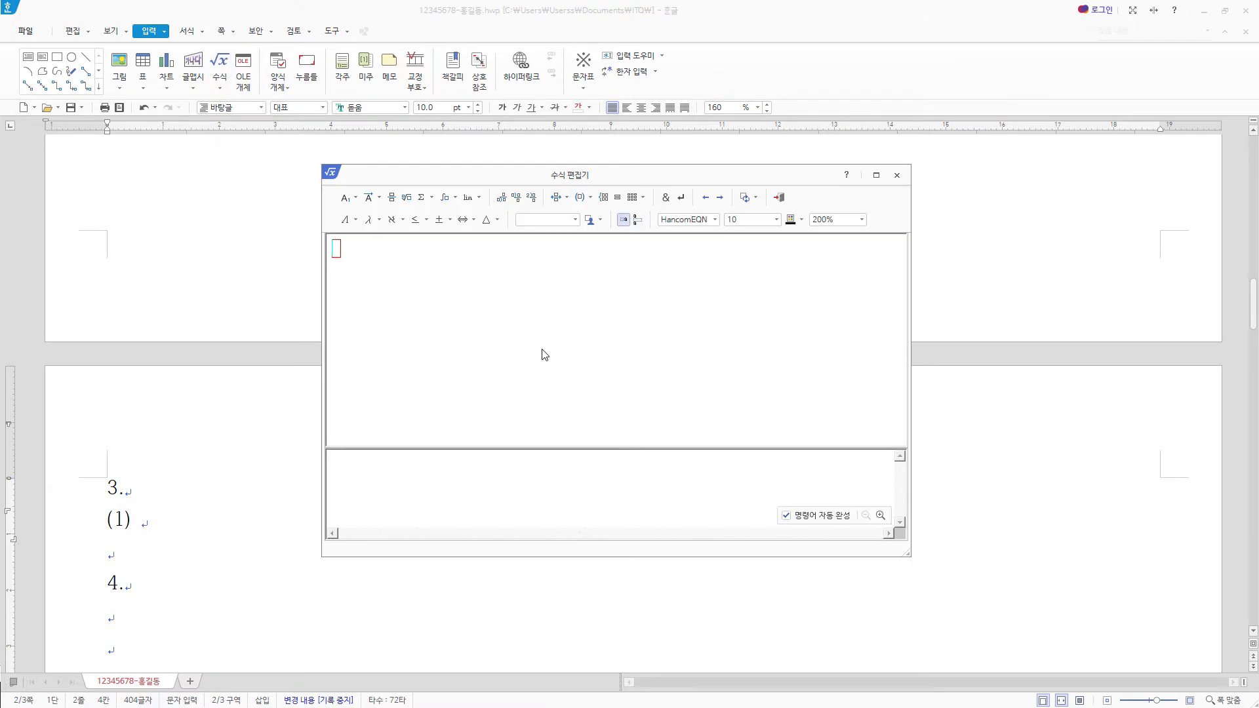
left_click(391, 197)
type("a} over {}")
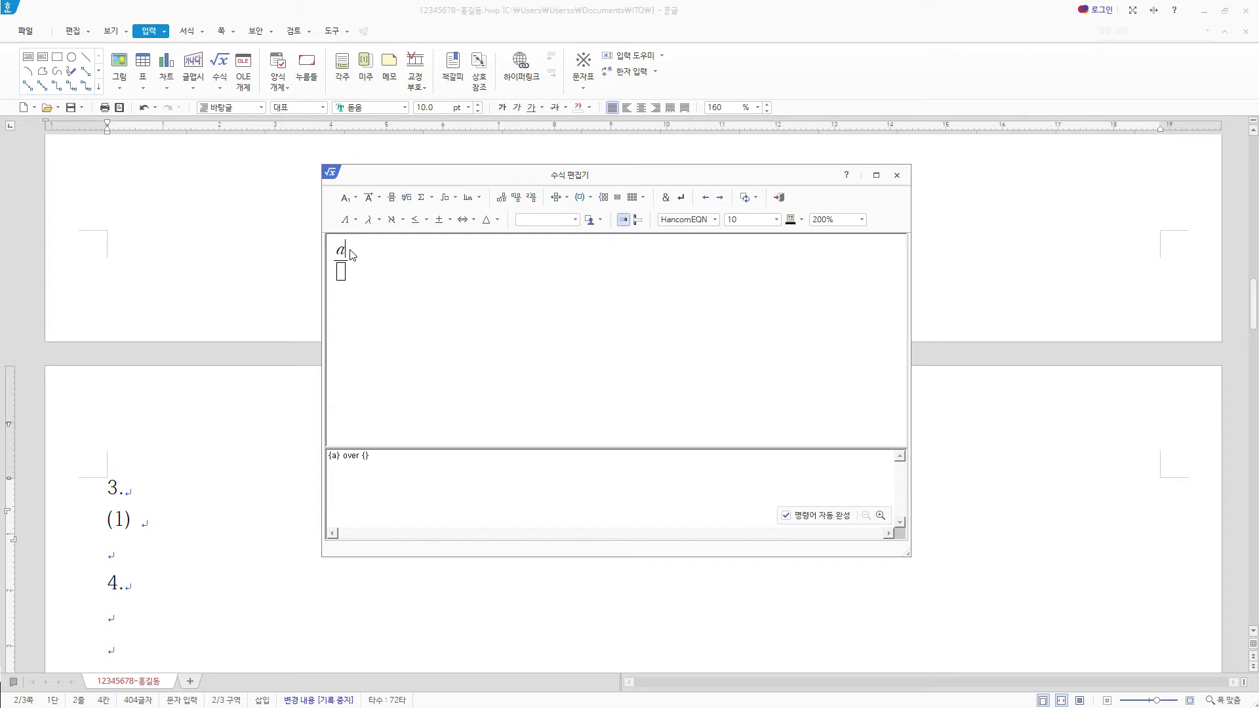
left_click(351, 202)
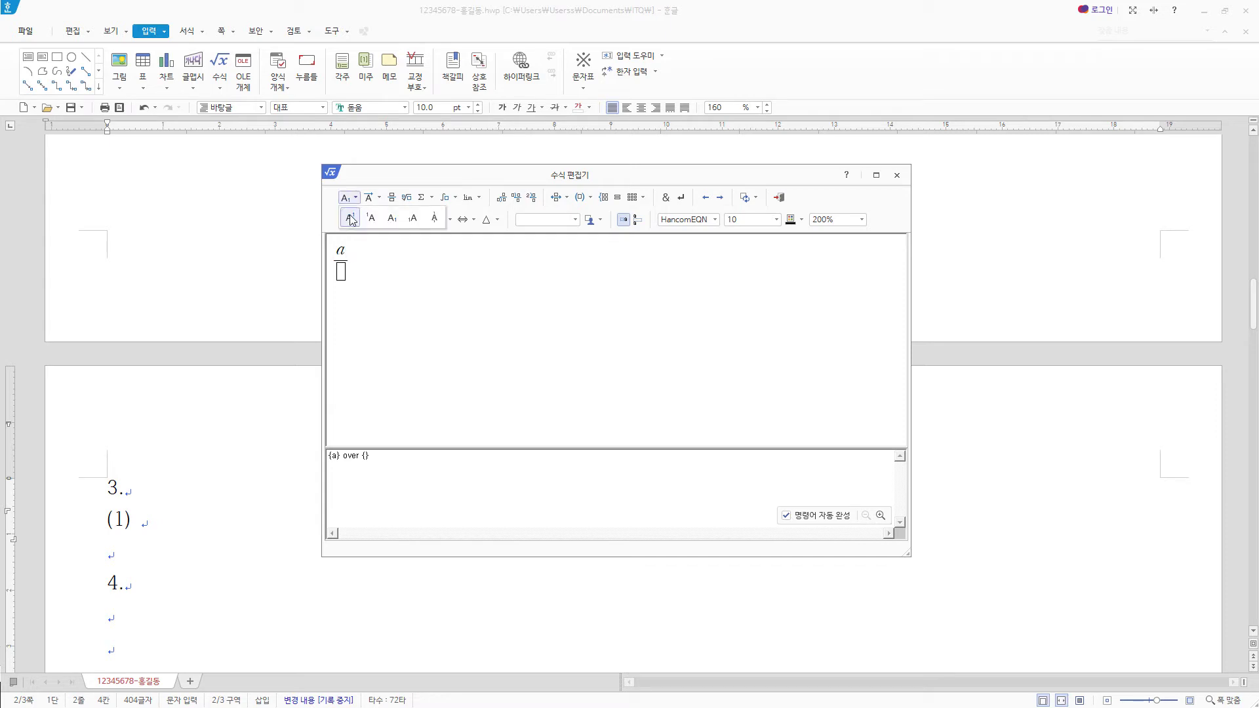
left_click(350, 219)
type("4")
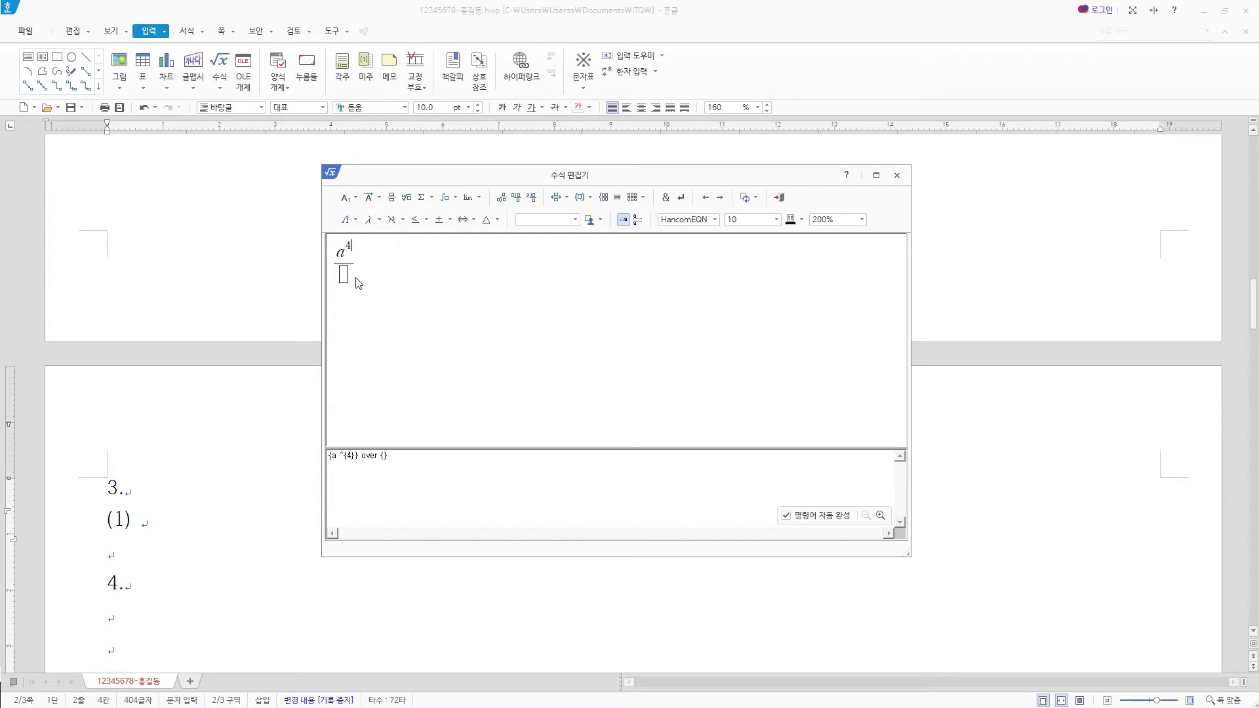
Fill the fraction's denominator with T squared and continue the equation outside the fraction.
left_click(344, 278)
type("T")
left_click(348, 197)
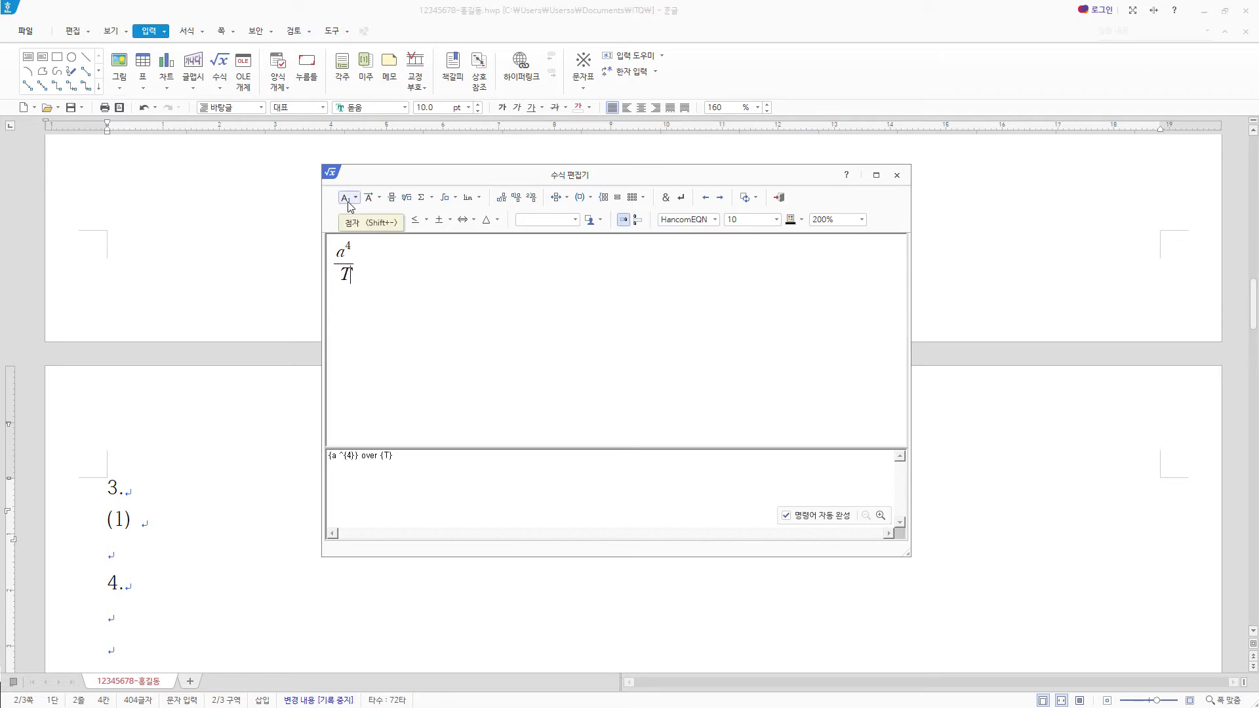
left_click(348, 218)
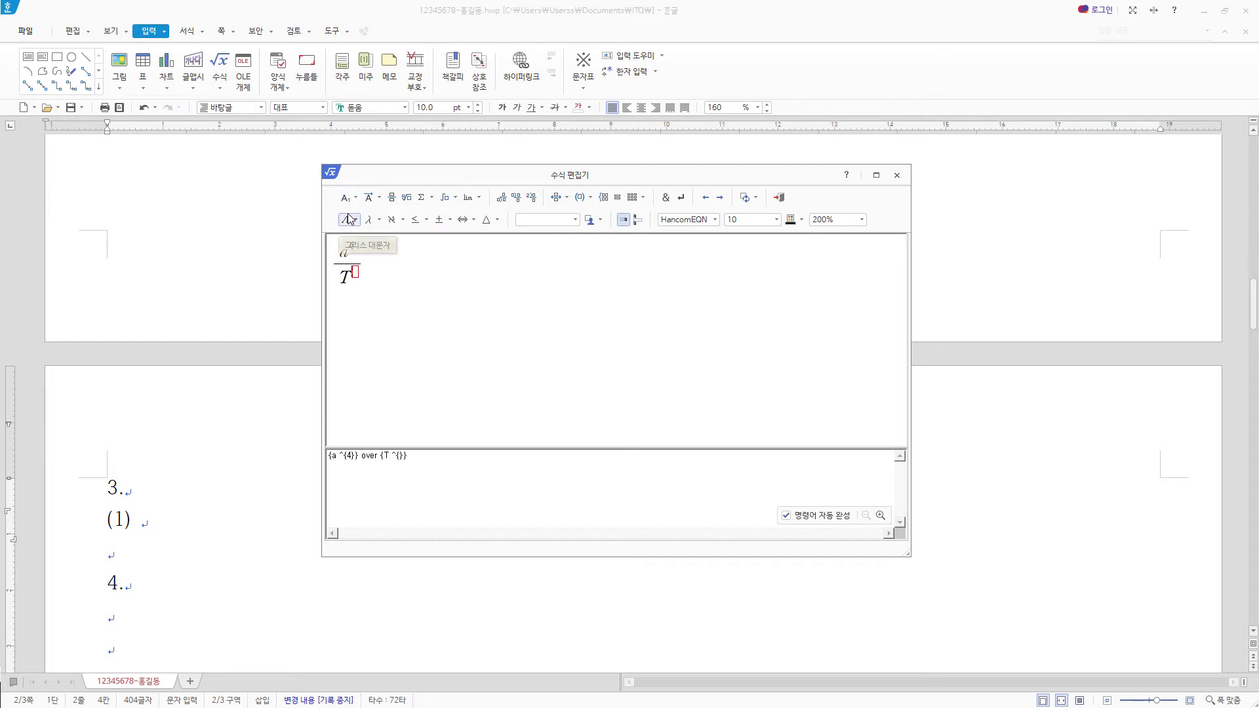
type("2}} ")
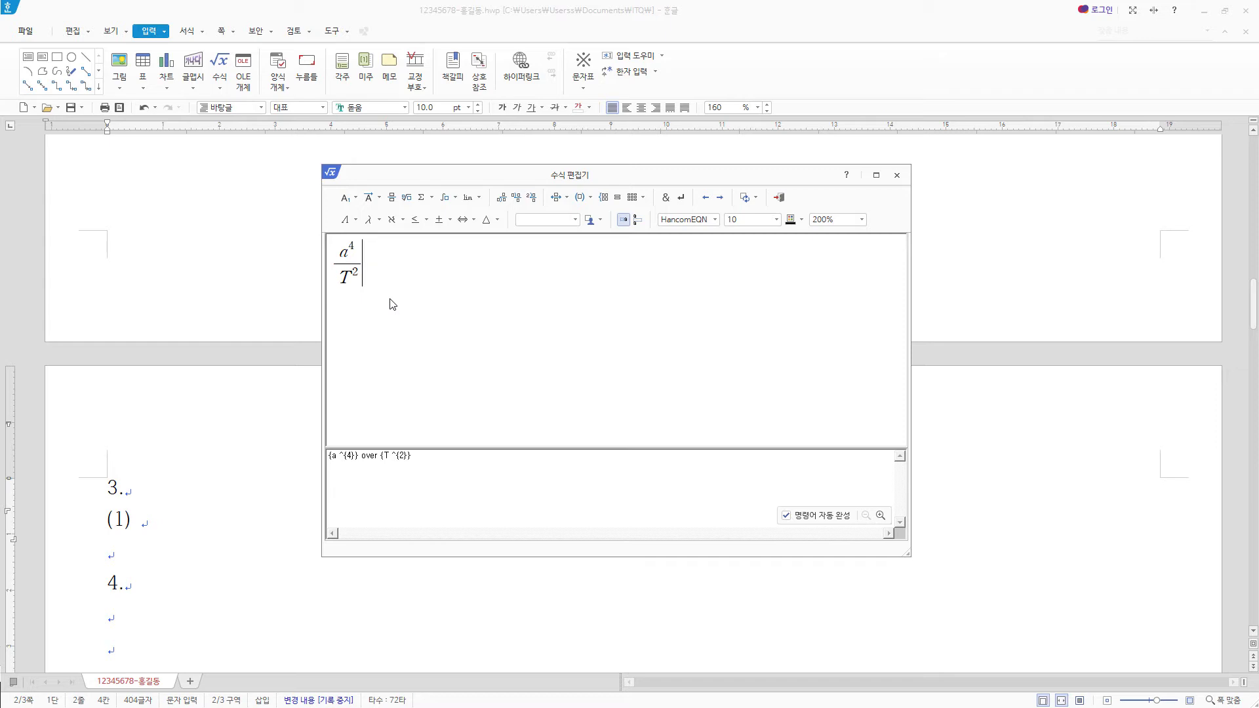
Continue the equation with "-1=" and a second fraction, G over 4π.
type("-1=")
left_click(392, 198)
type("G} over {4}")
left_click(417, 279)
type("4")
left_click(371, 220)
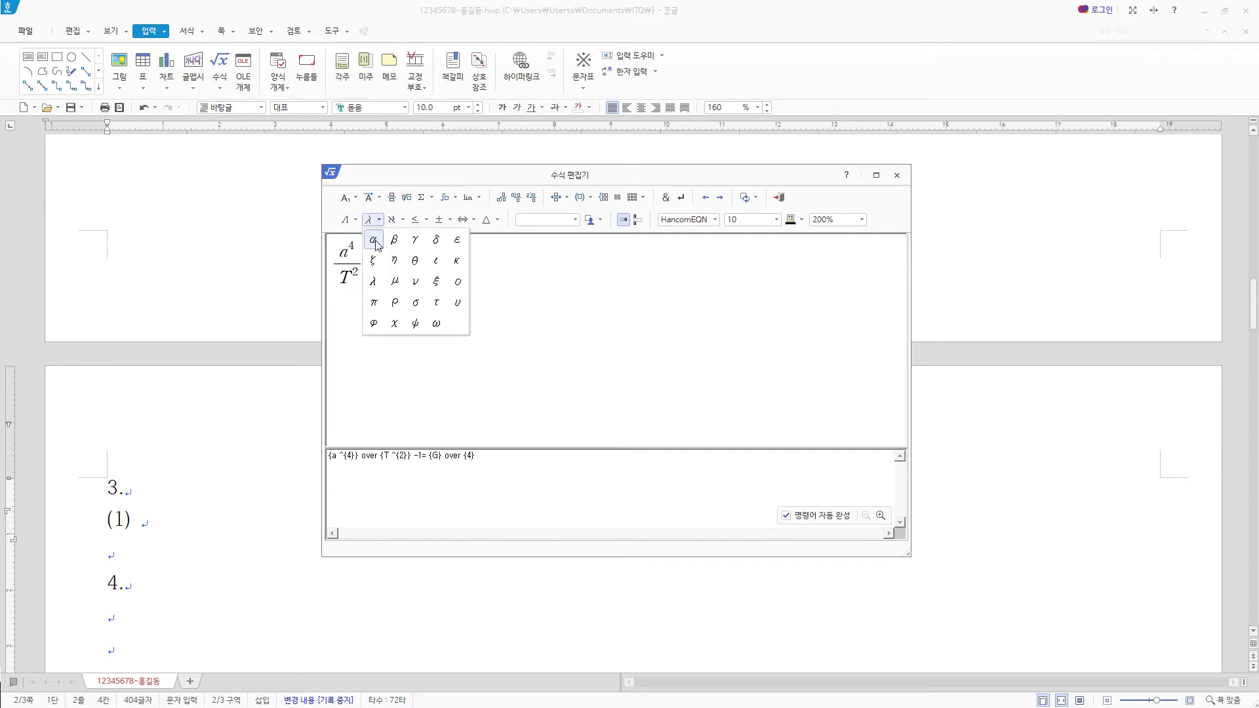
left_click(373, 302)
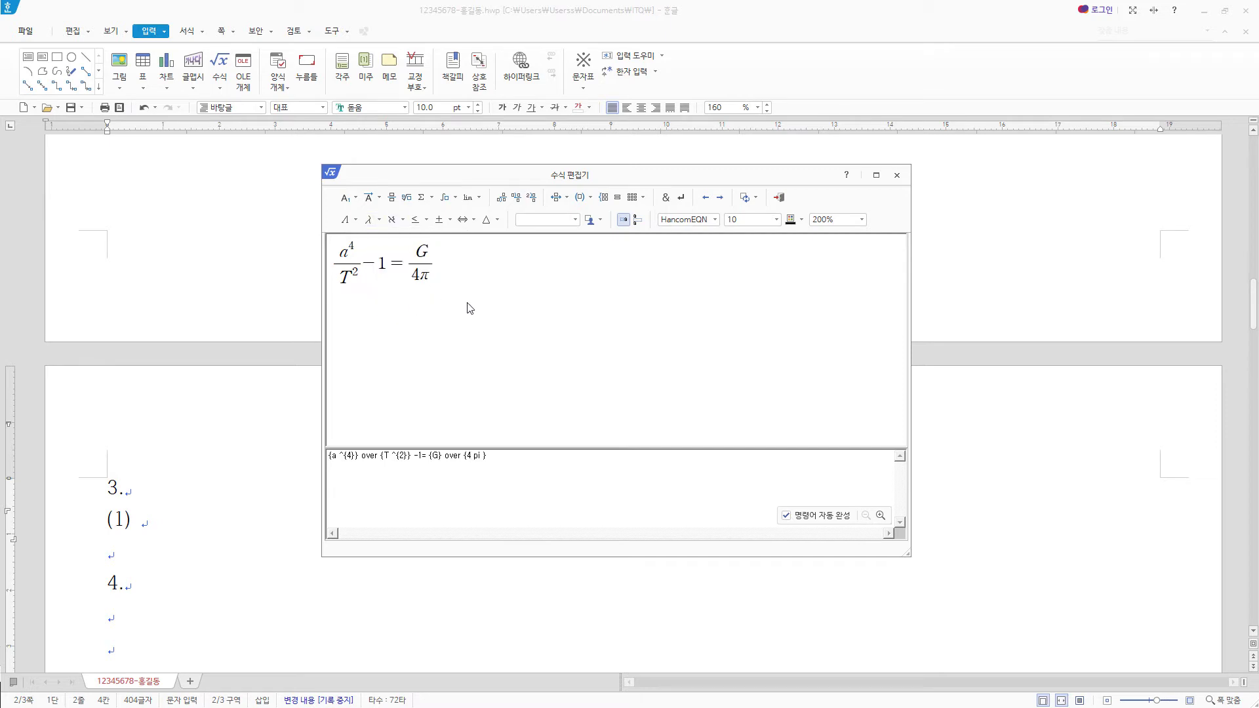
Square the π in the denominator, append "(M+m)" after the fraction and insert the finished equation into the document.
left_click(348, 197)
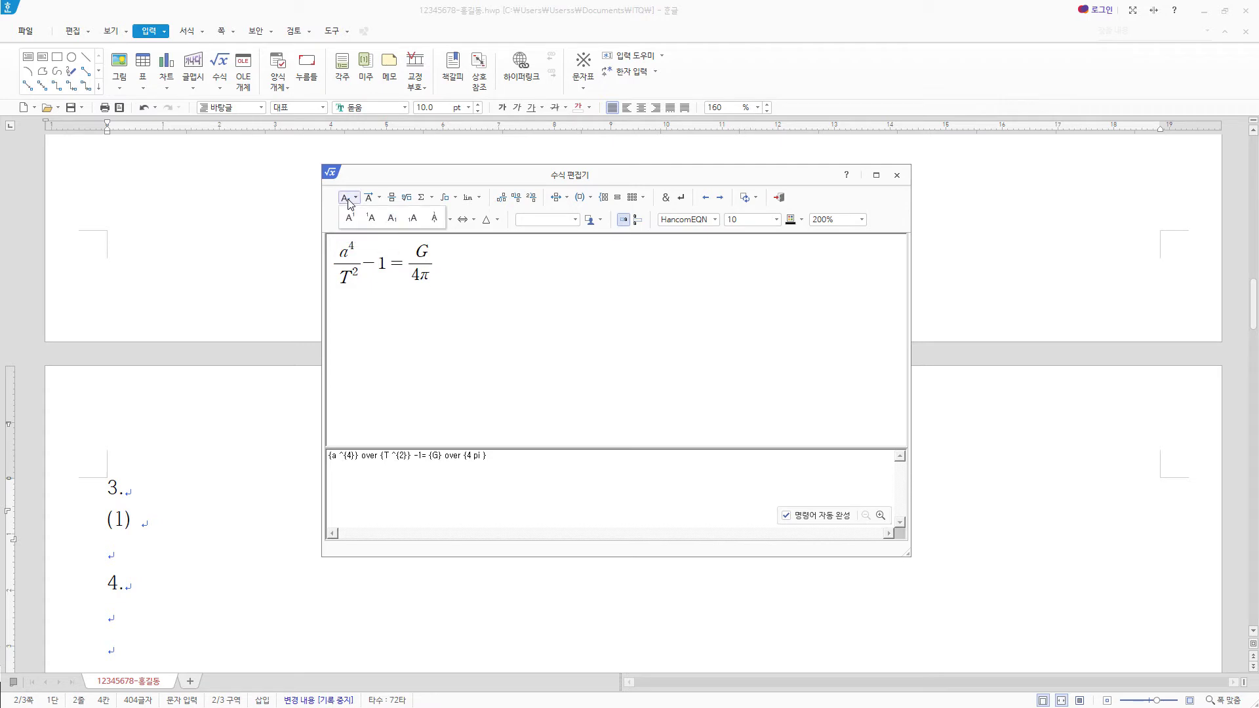
left_click(350, 218)
type("2}} ")
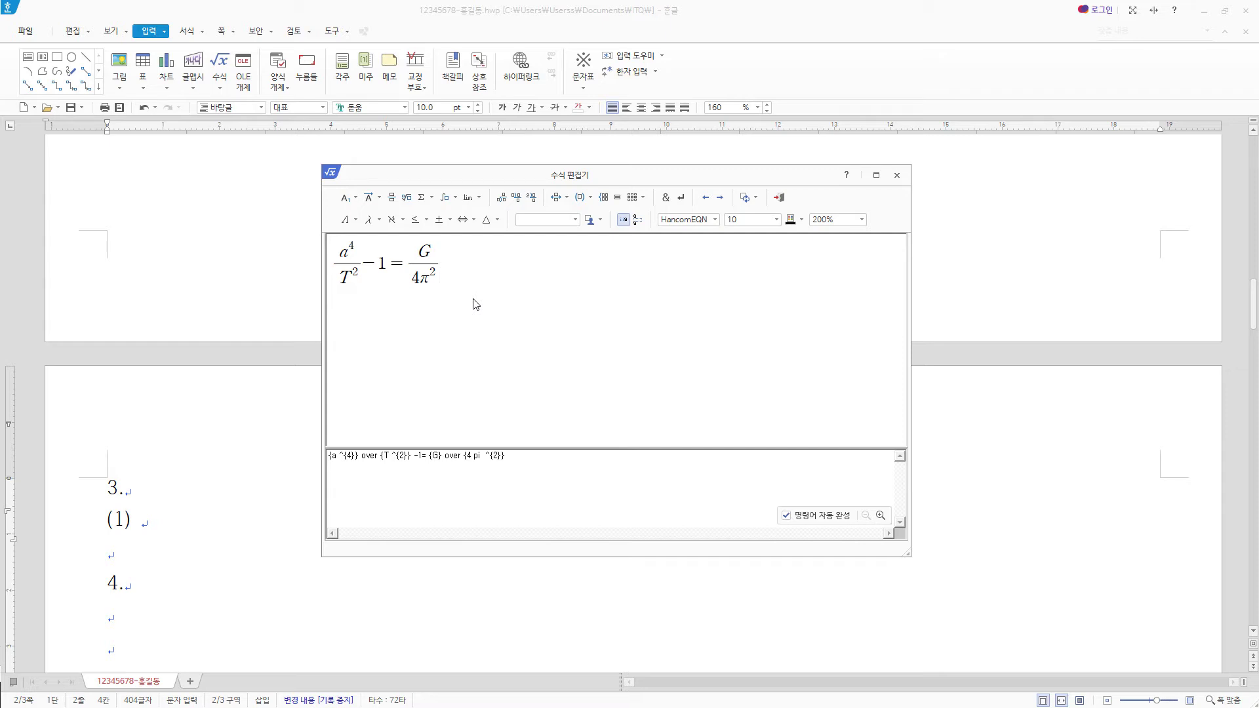
type("(M+m)")
left_click(779, 198)
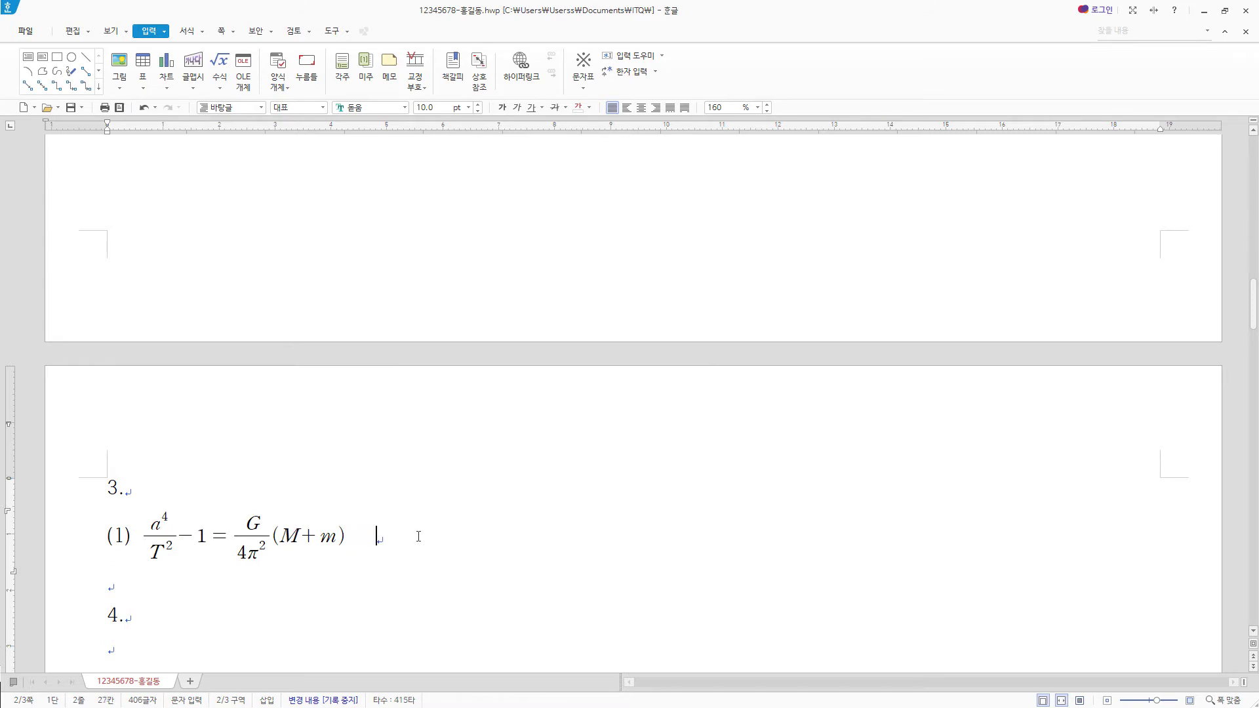
Enter "(2)" on the same line and start an equation with an integral from 0 to 1.
type("(2)")
left_click(220, 63)
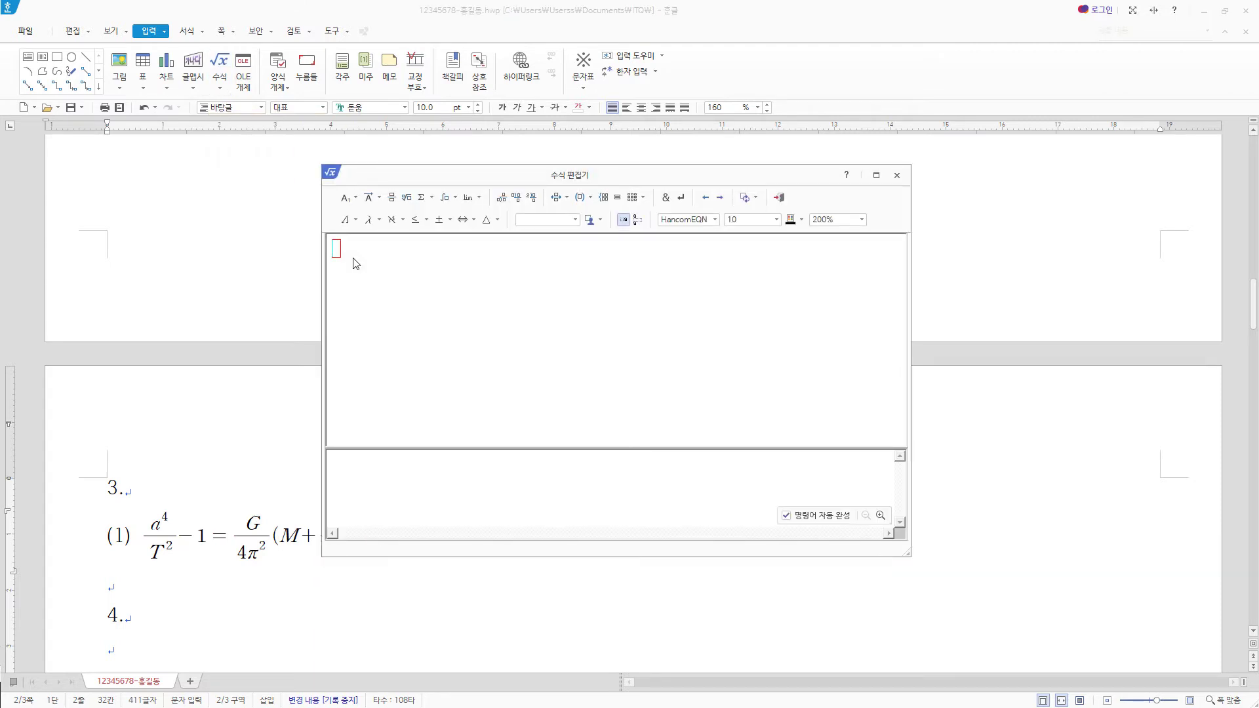
left_click(449, 197)
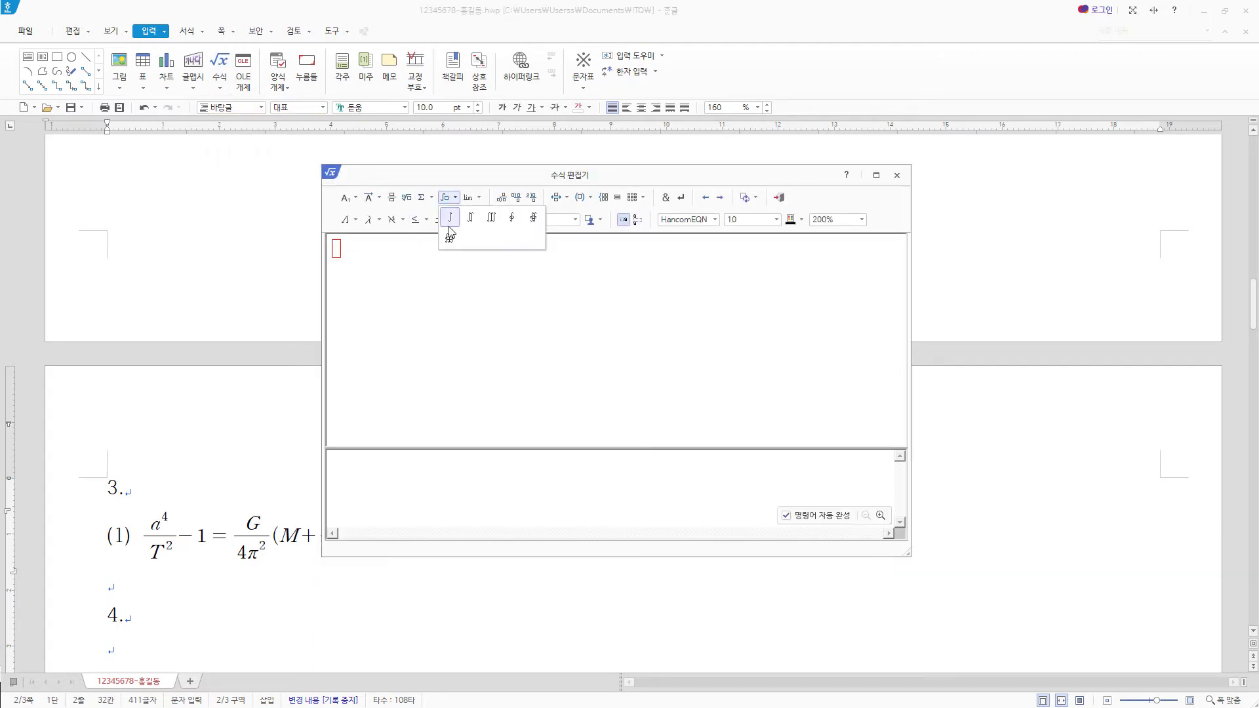
left_click(453, 216)
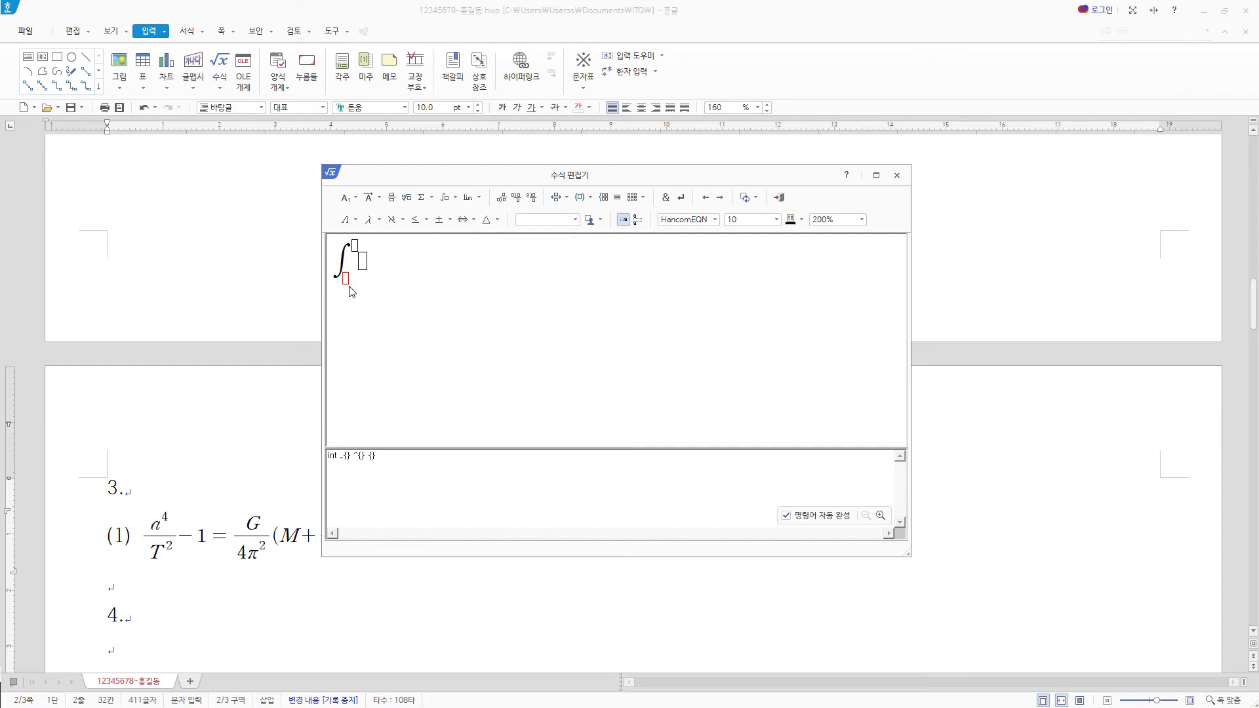
type("0")
key("Tab")
type("1")
Write the integrand as (sinx + x/2)dx, with x over 2 as a fraction, followed by an equals sign.
left_click(363, 270)
type("(sinx")
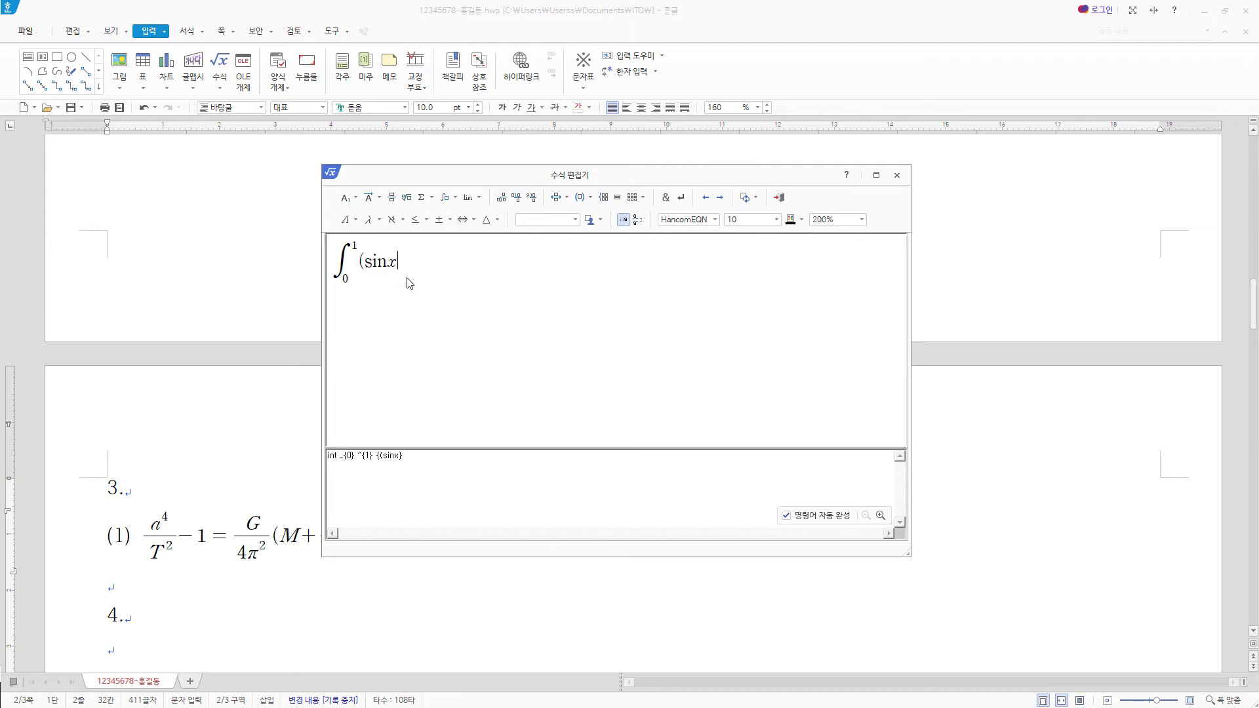
type("+")
left_click(391, 197)
type("x")
left_click(426, 271)
type("2} )dx=")
Add a second integral from 0 to 1 after the equals sign.
left_click(447, 200)
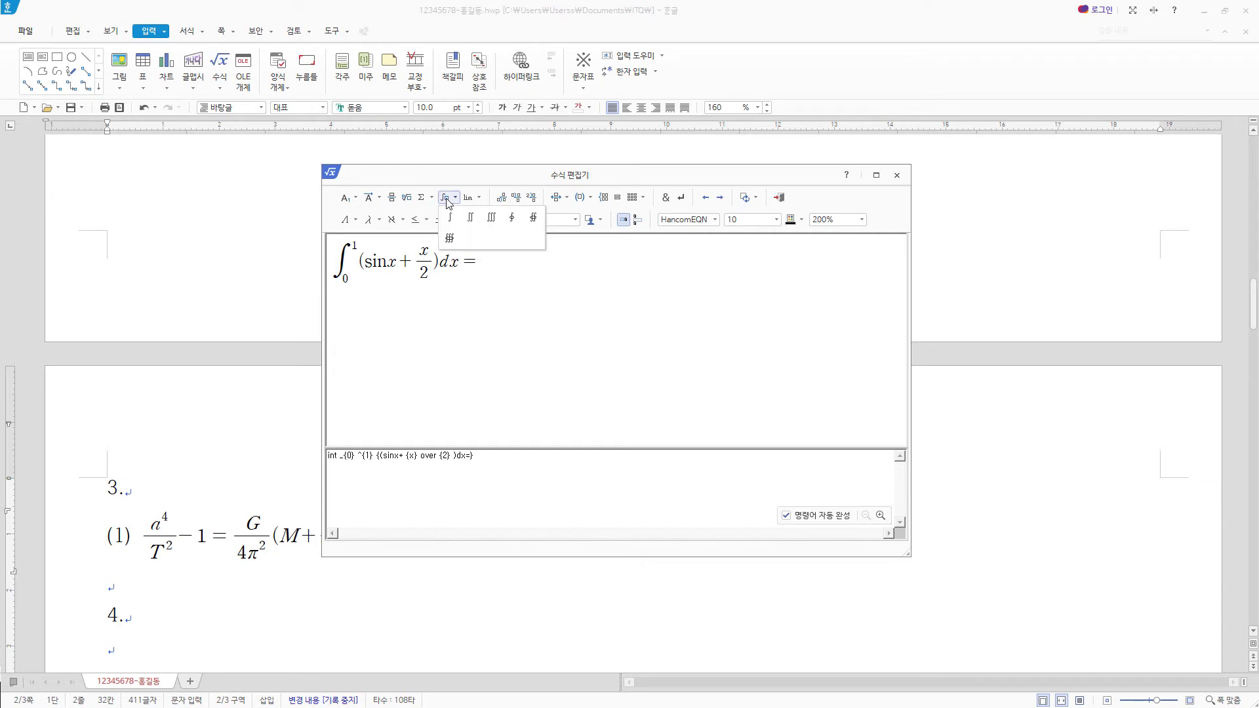
left_click(449, 219)
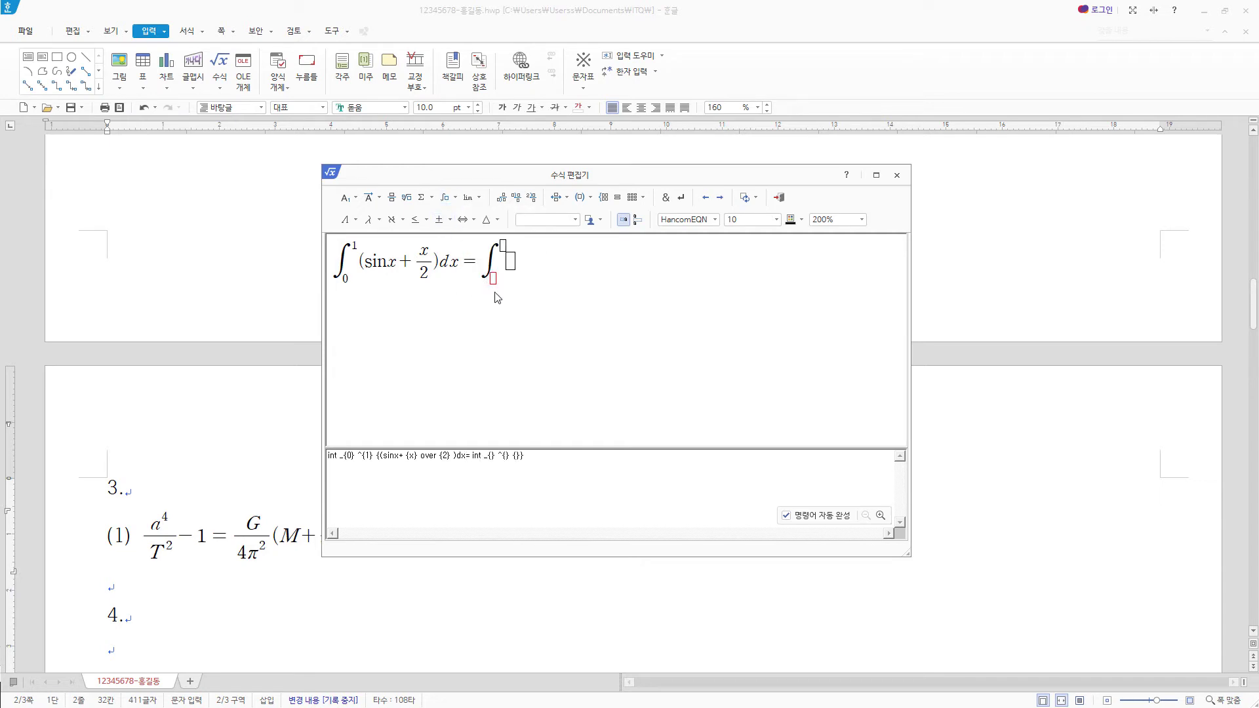
type("0")
key("Tab")
type("1")
Complete the second integral with the fraction 1+sinx over 2 and dx, and insert the equation into the document.
left_click(391, 197)
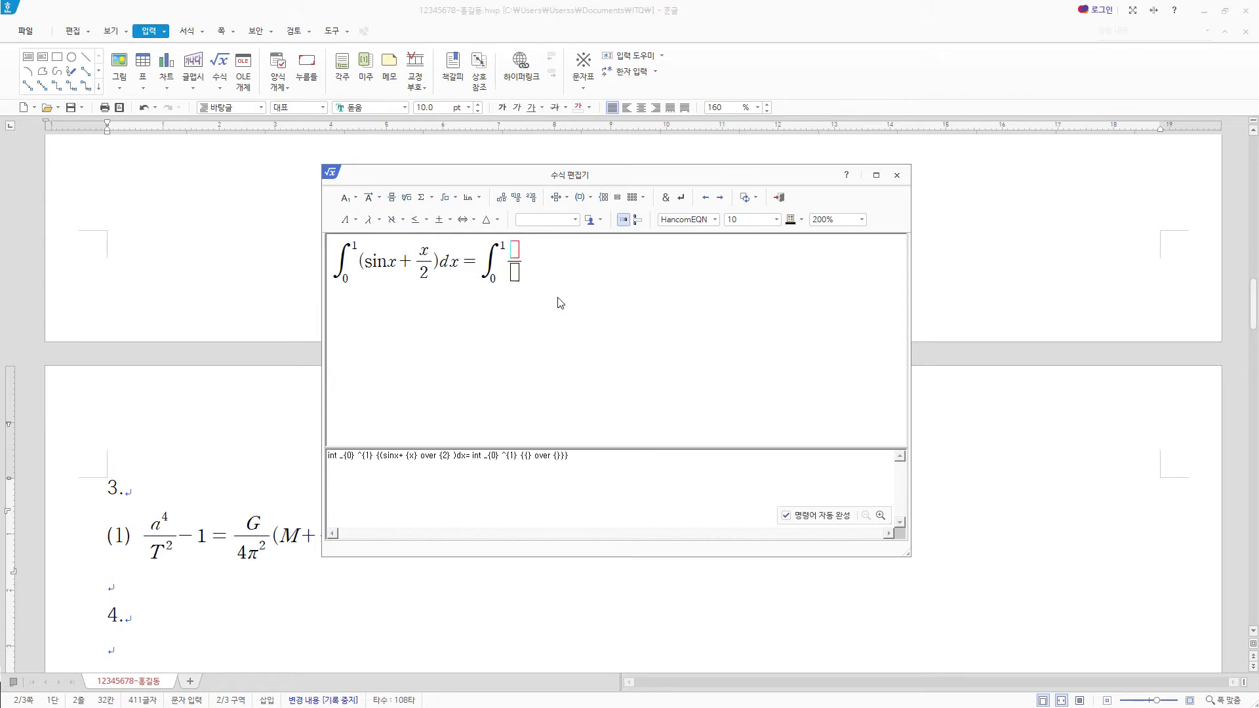
type("1+sinx")
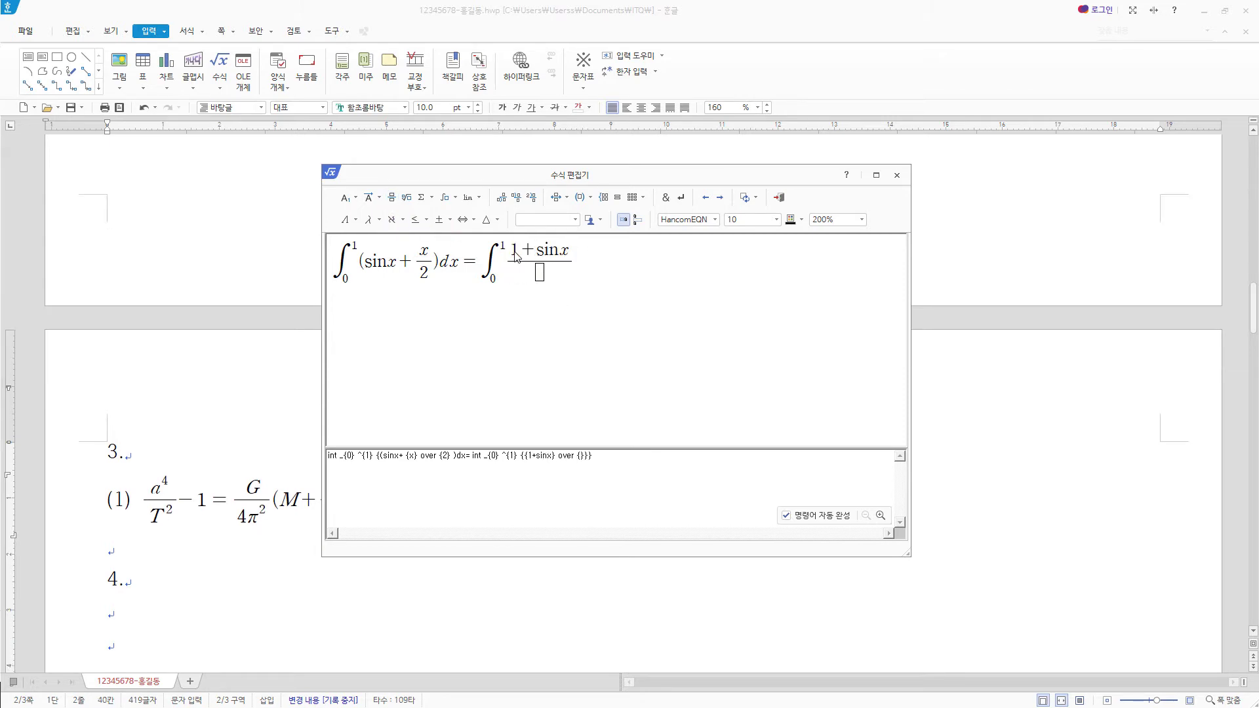
left_click(542, 275)
type("2} dx")
left_click(778, 197)
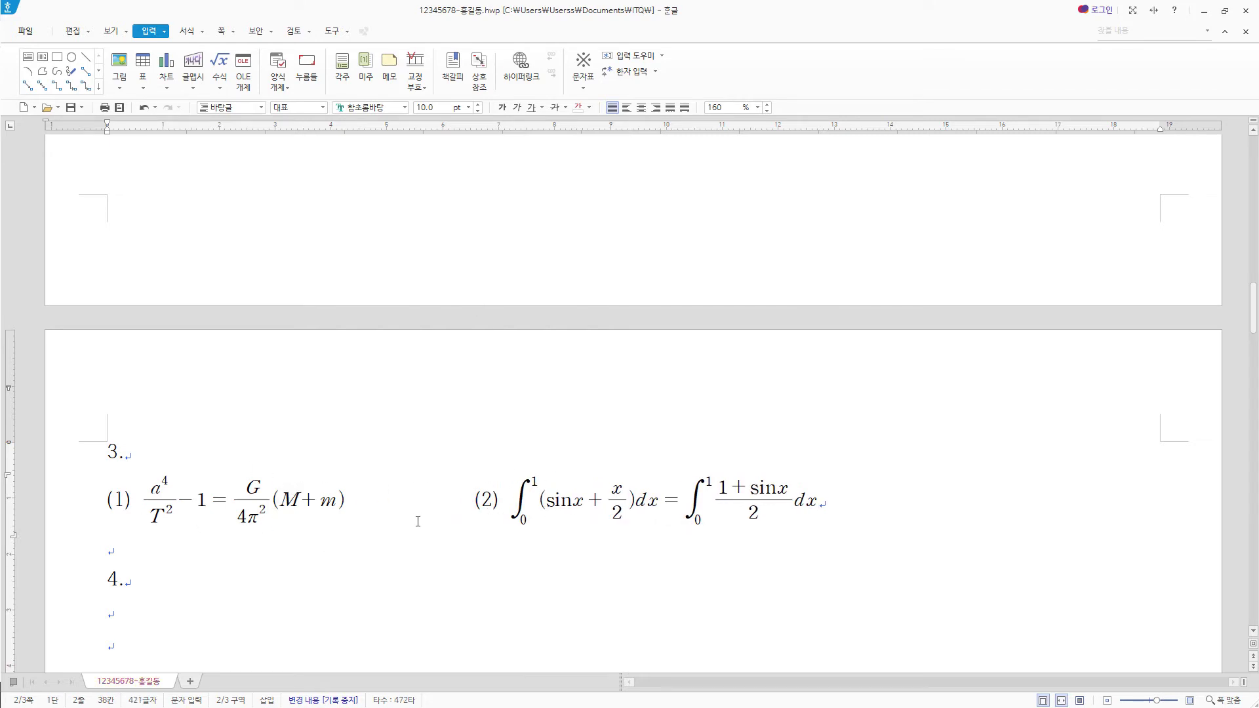
Add a blank line between the equations and item 4, and place the cursor on the line below "4.".
left_click(129, 542)
key("Return")
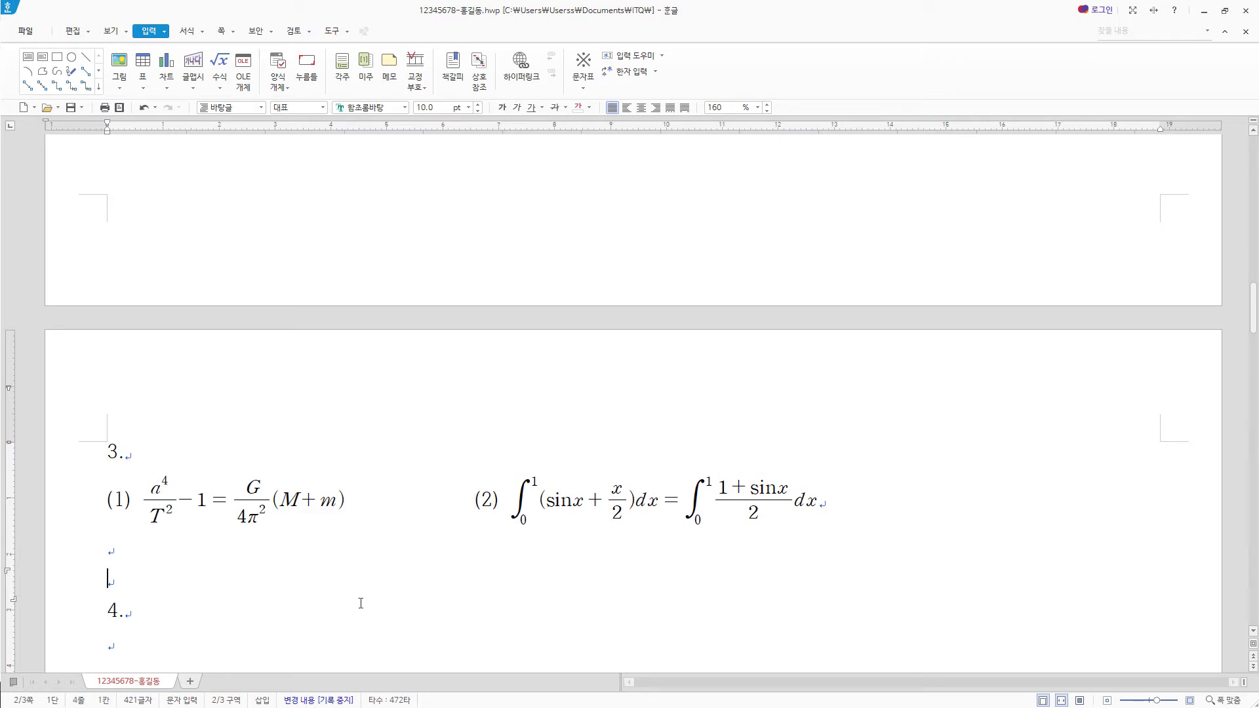
scroll(360, 604, "down", 3)
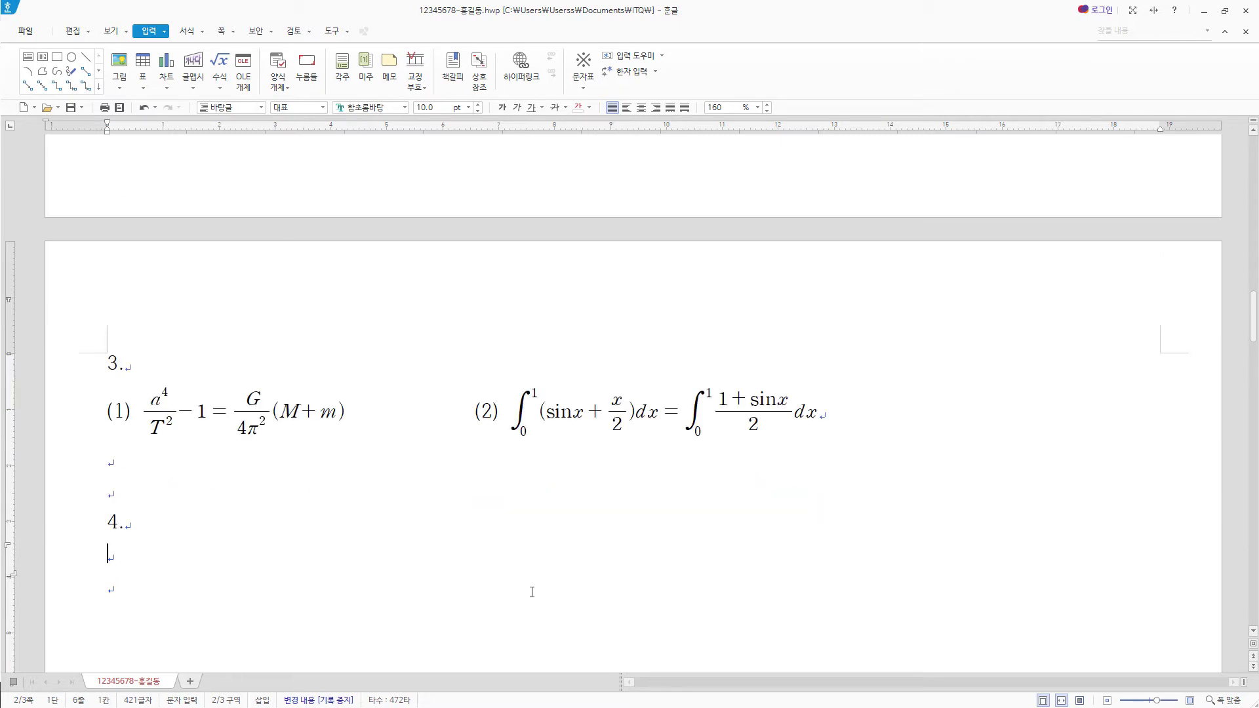
scroll(541, 587, "down", 3)
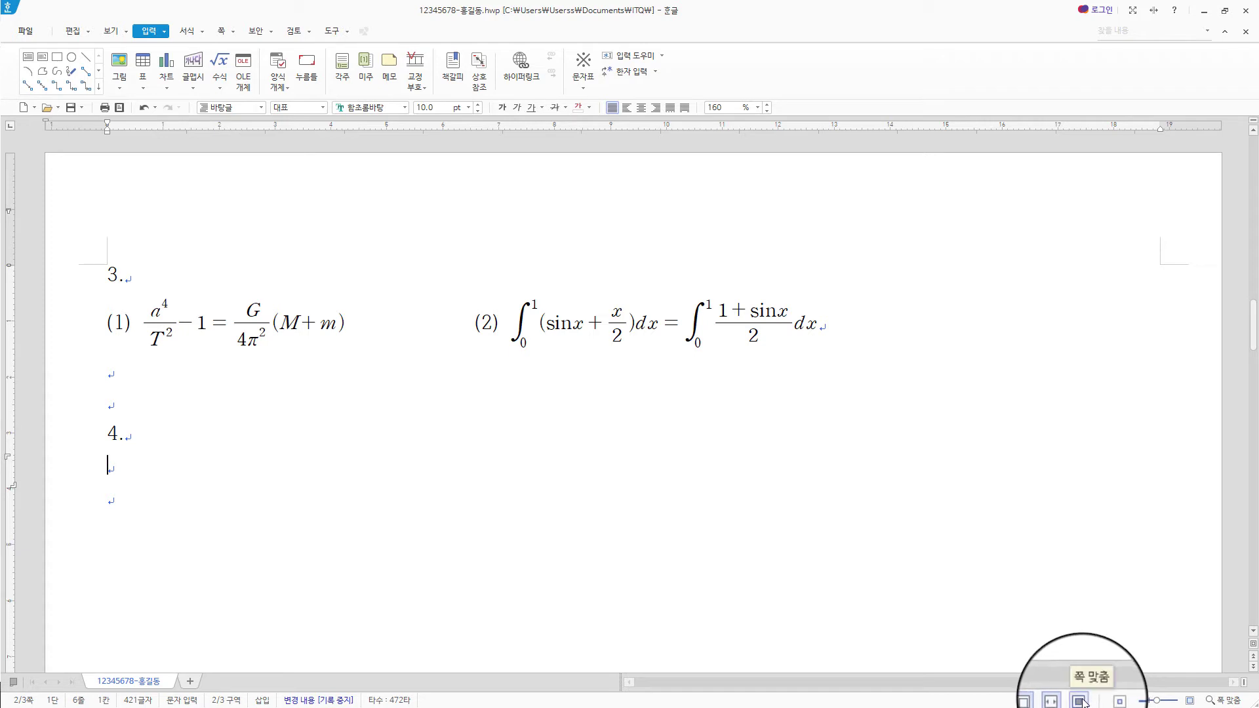
Fit whole pages in view and draw a rectangle about 130 mm wide and 138 mm high below item 4 on the second page.
left_click(1081, 700)
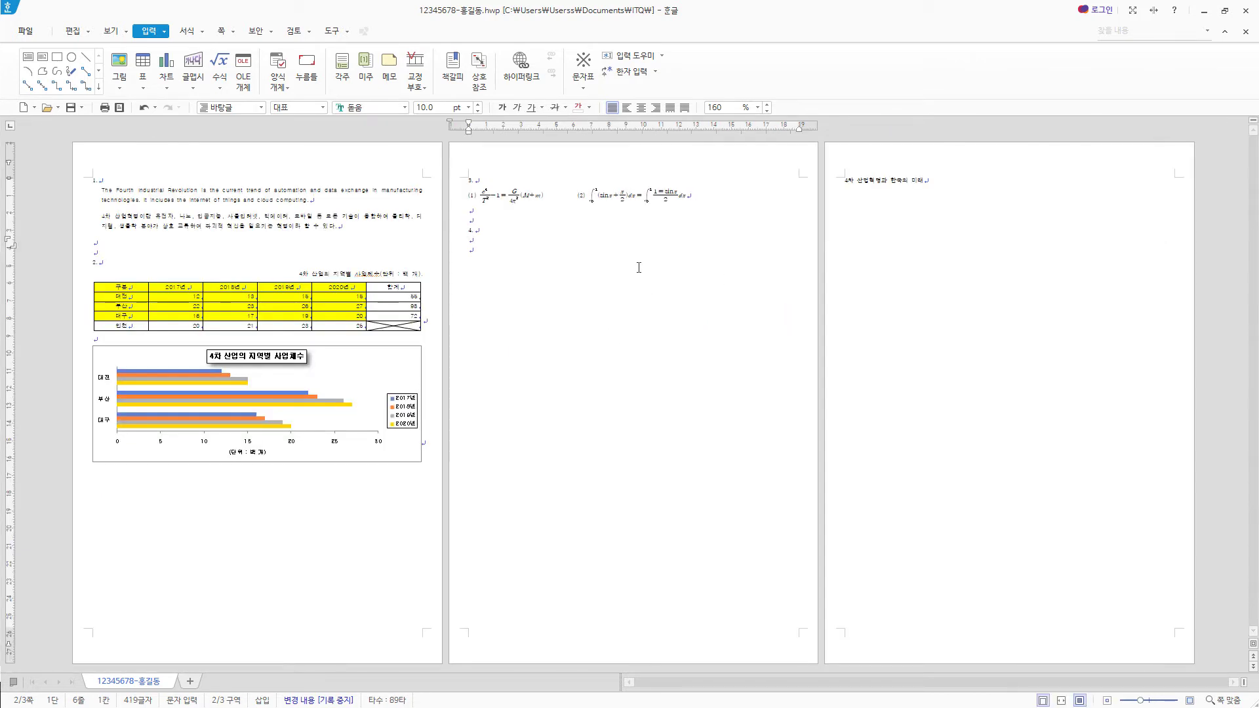
left_click(56, 62)
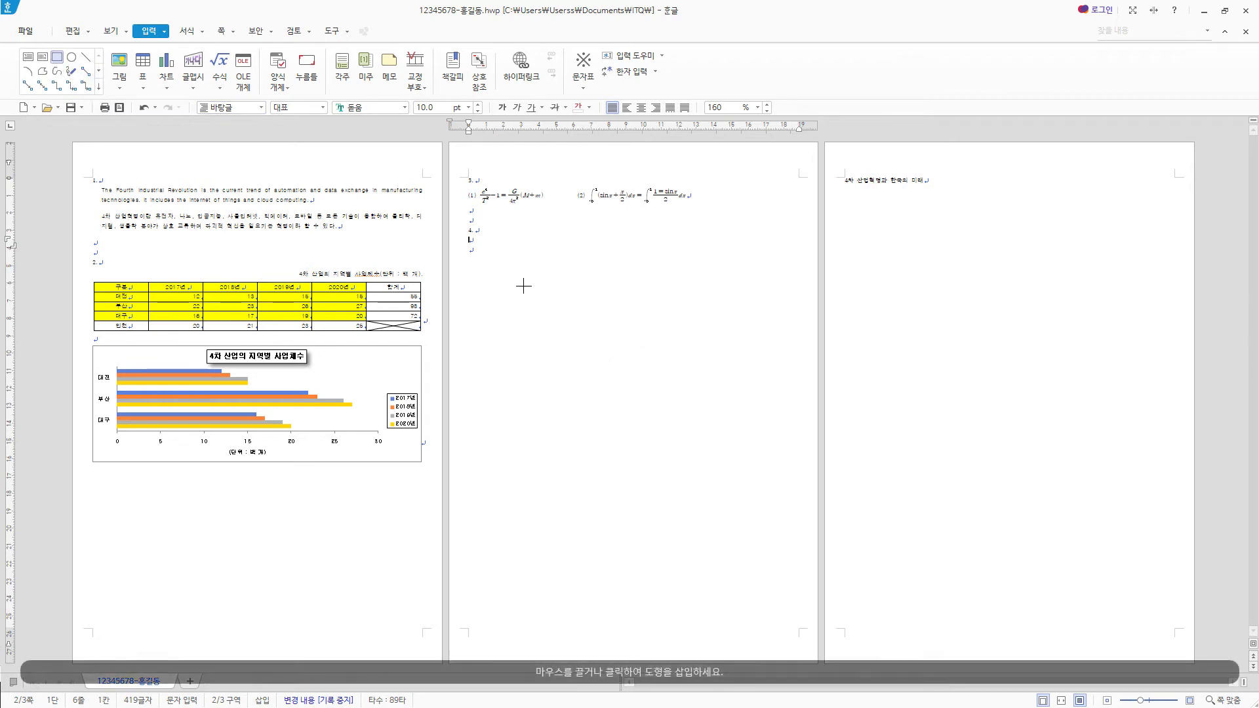
left_click_drag(522, 305, 750, 548)
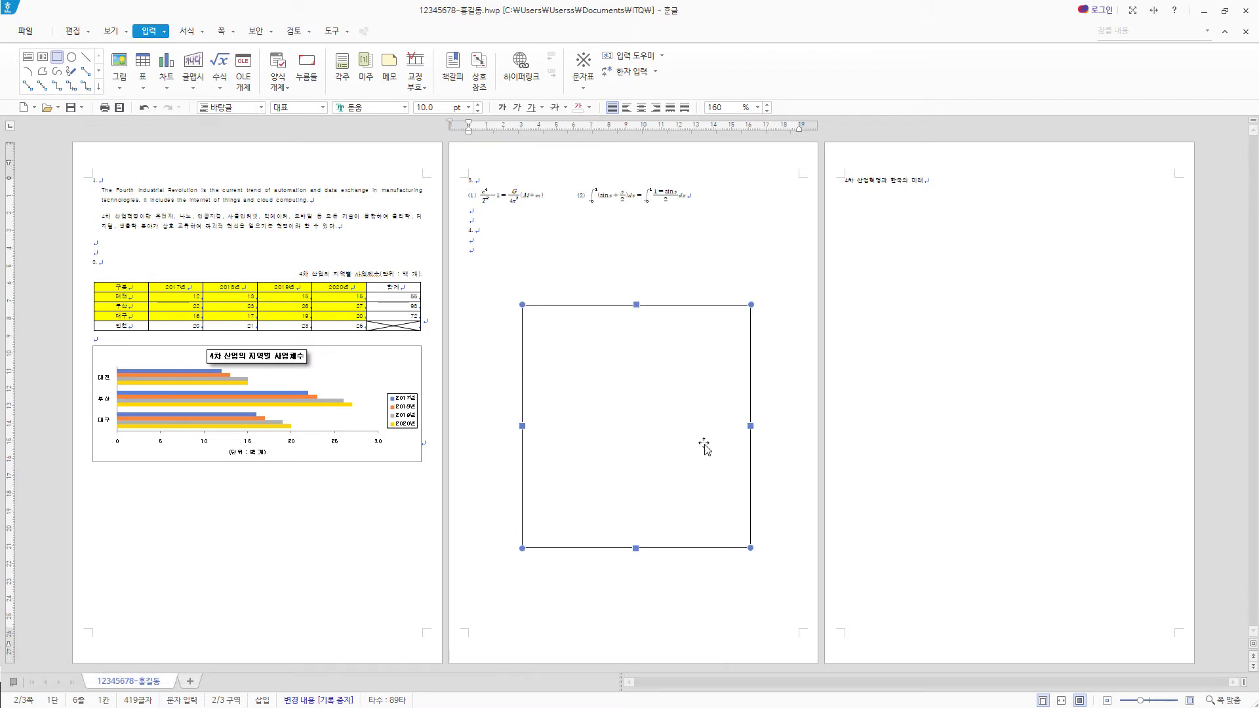
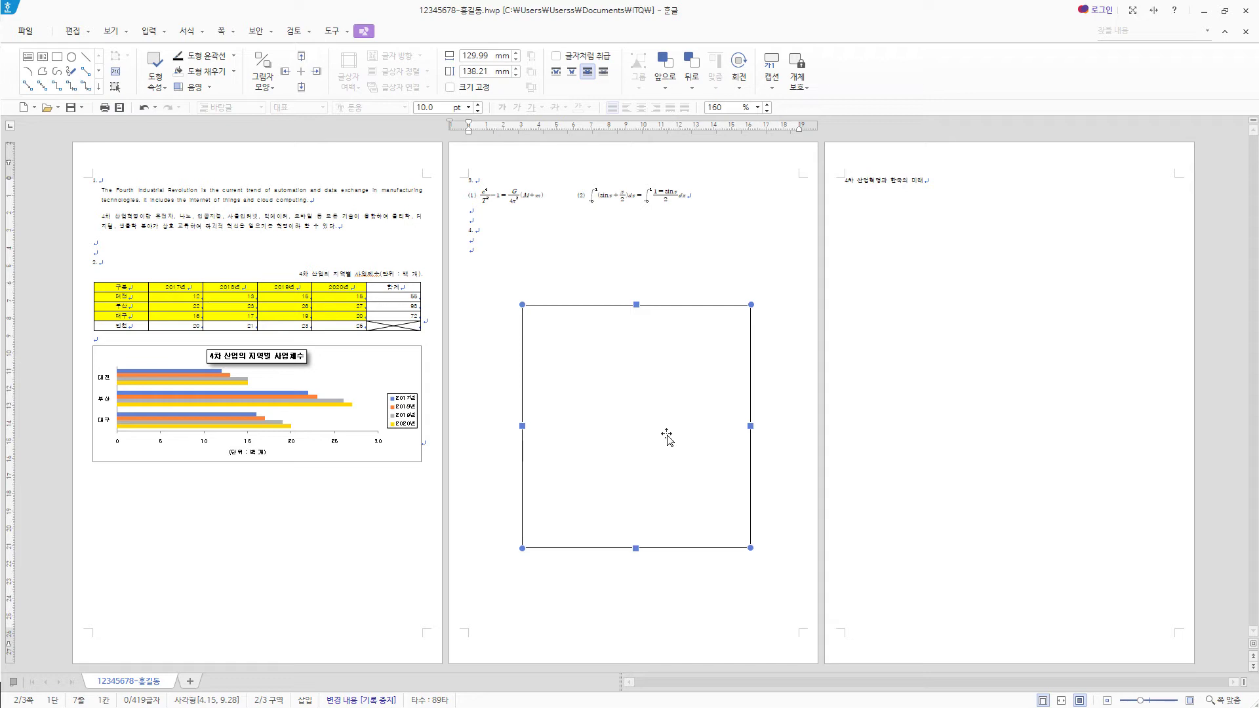
Set the rectangle's width to 130 mm and height to 145 mm, with the fixed size option (크기 고정) off.
double_click(649, 377)
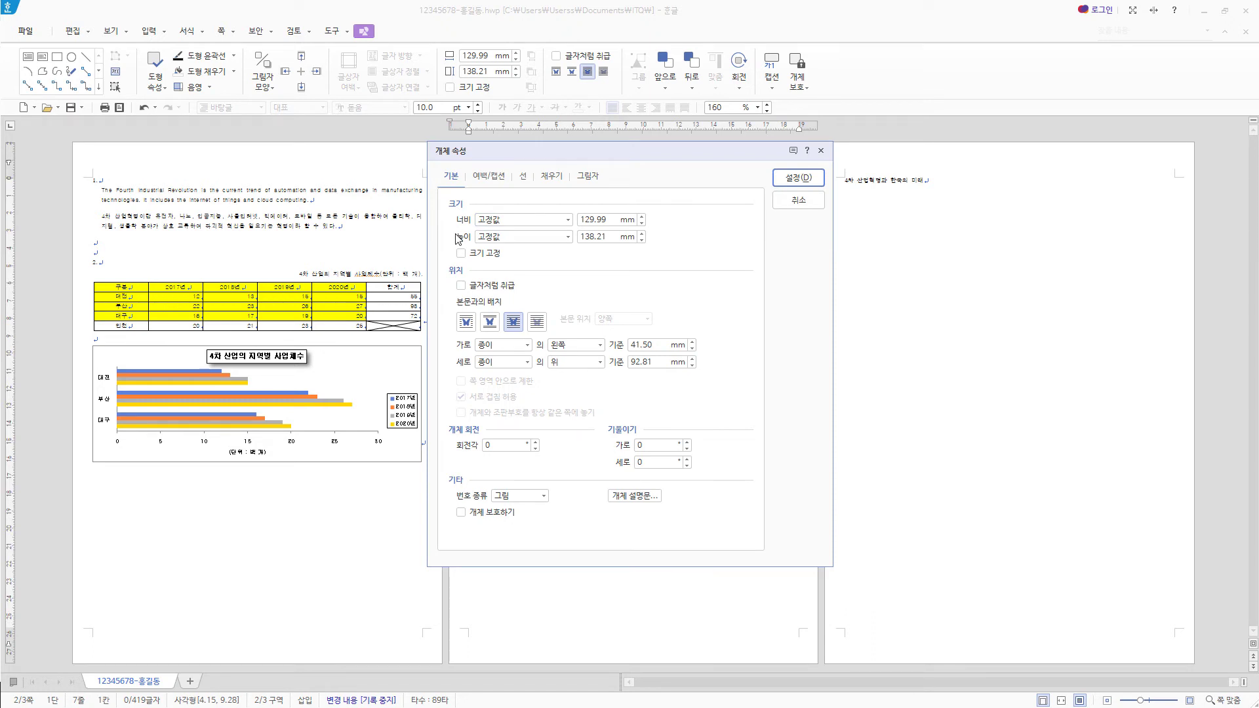
type("130")
key("Tab")
key("Tab")
type("14")
left_click(487, 258)
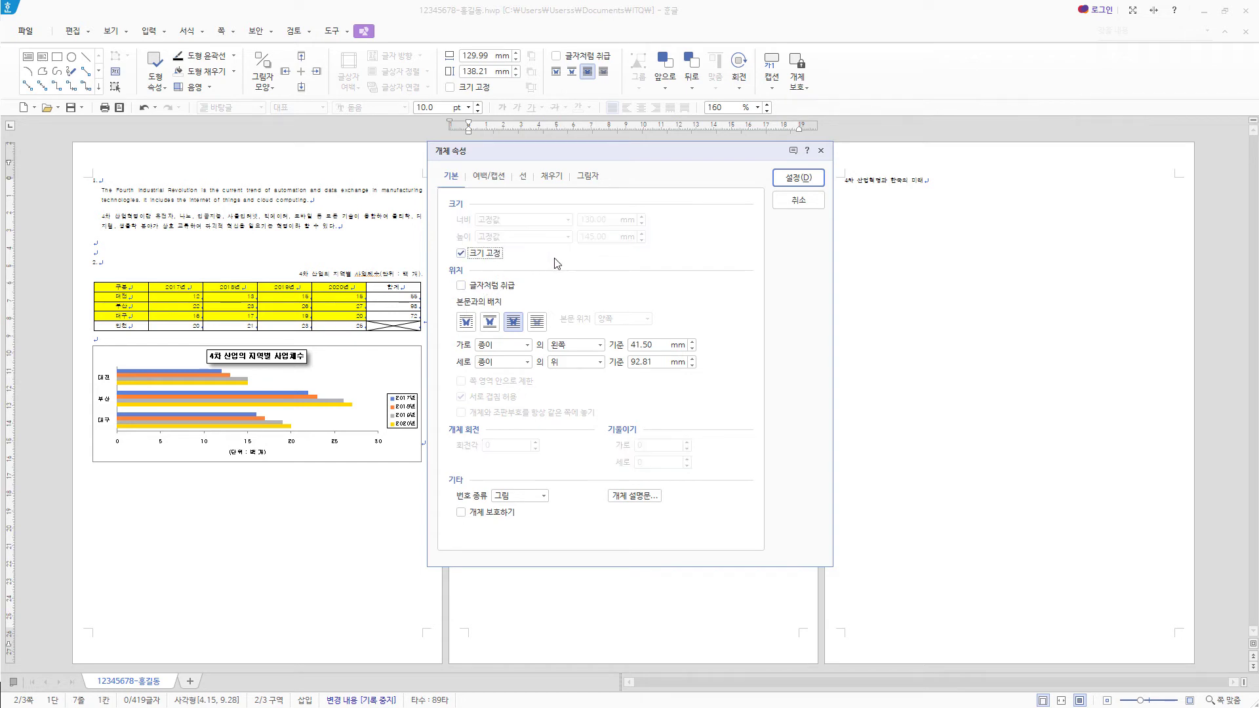
left_click(490, 256)
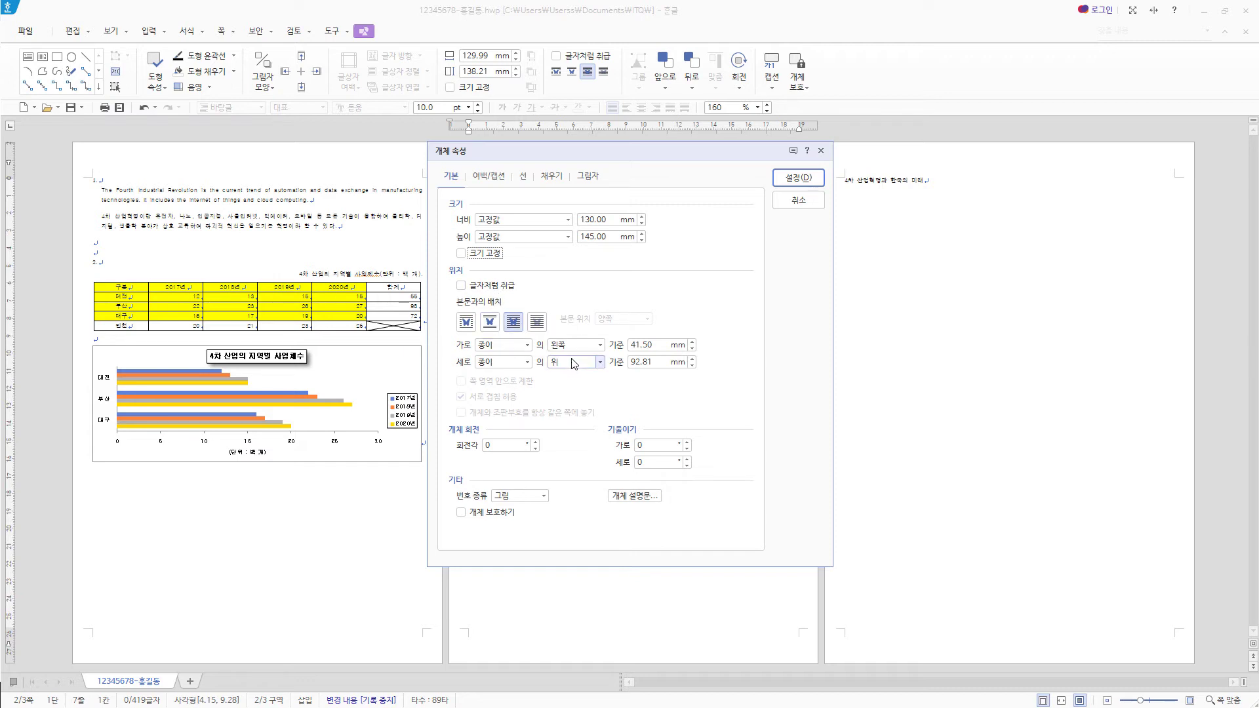
Keep the large rectangle's corners square (직각) and fill it with the orange shade, the 40% lighter dull tan (탁한 황갈 40% 밝게).
left_click(522, 177)
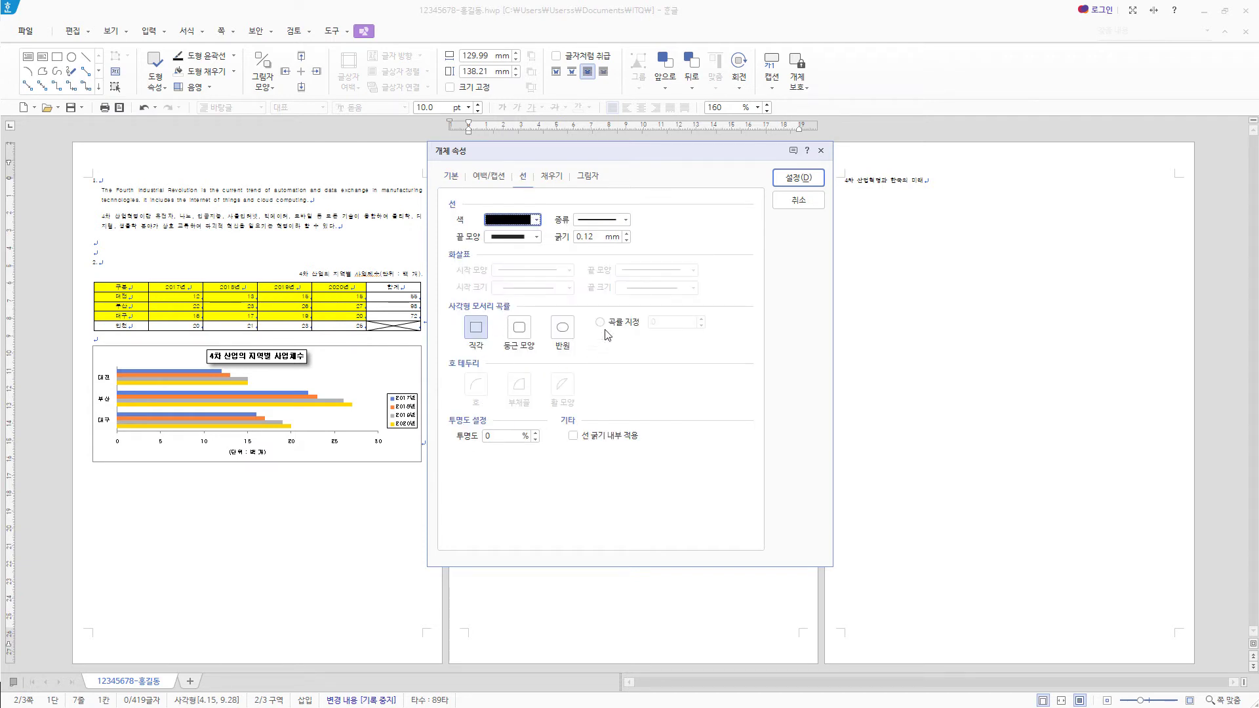
left_click(483, 336)
left_click(551, 177)
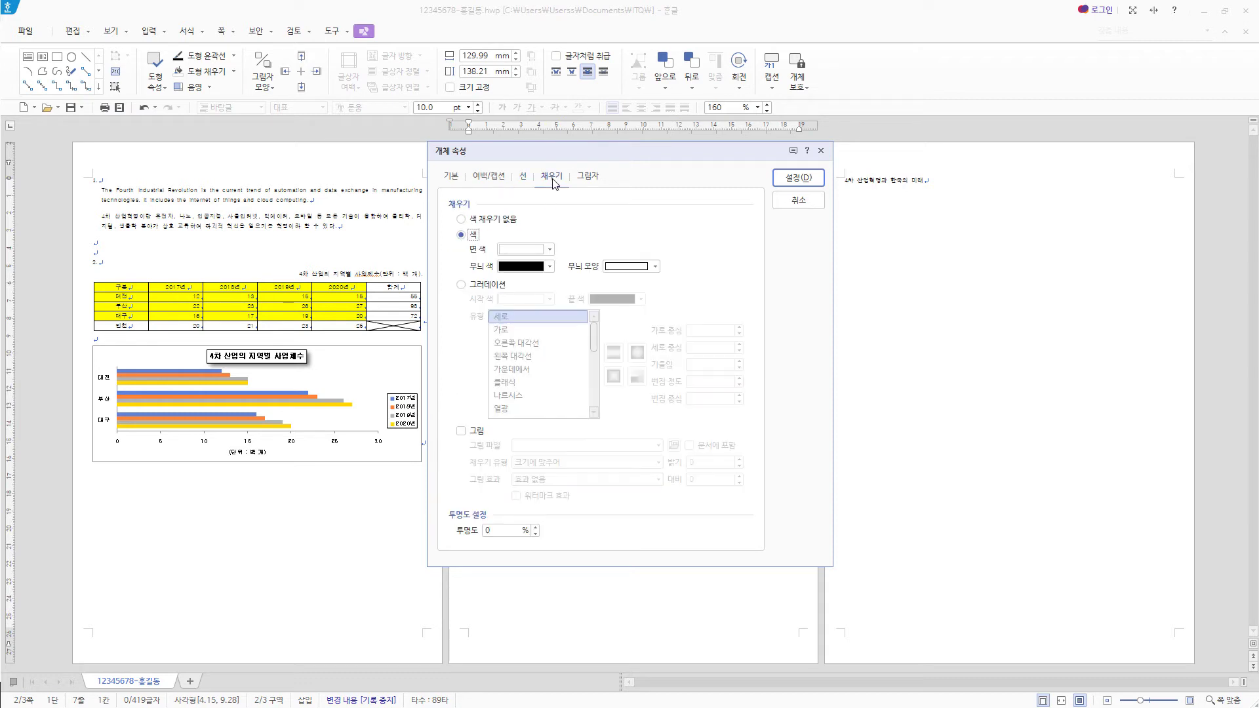
left_click(551, 250)
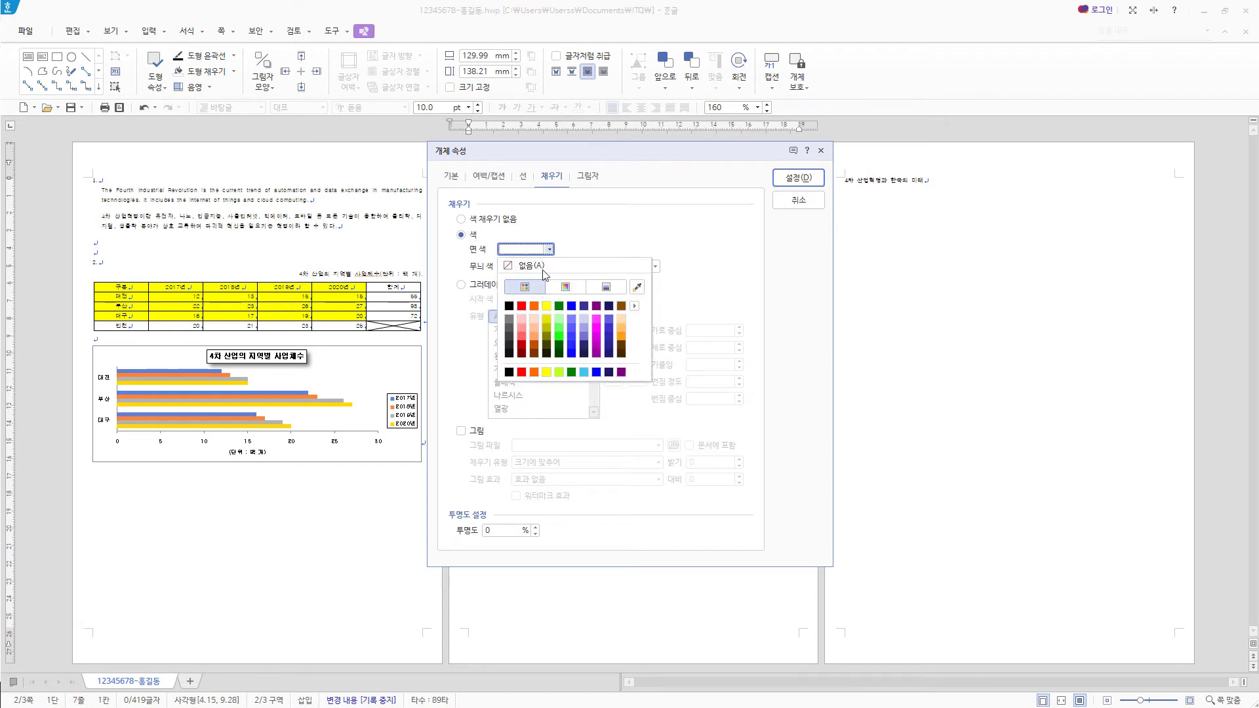
left_click(621, 335)
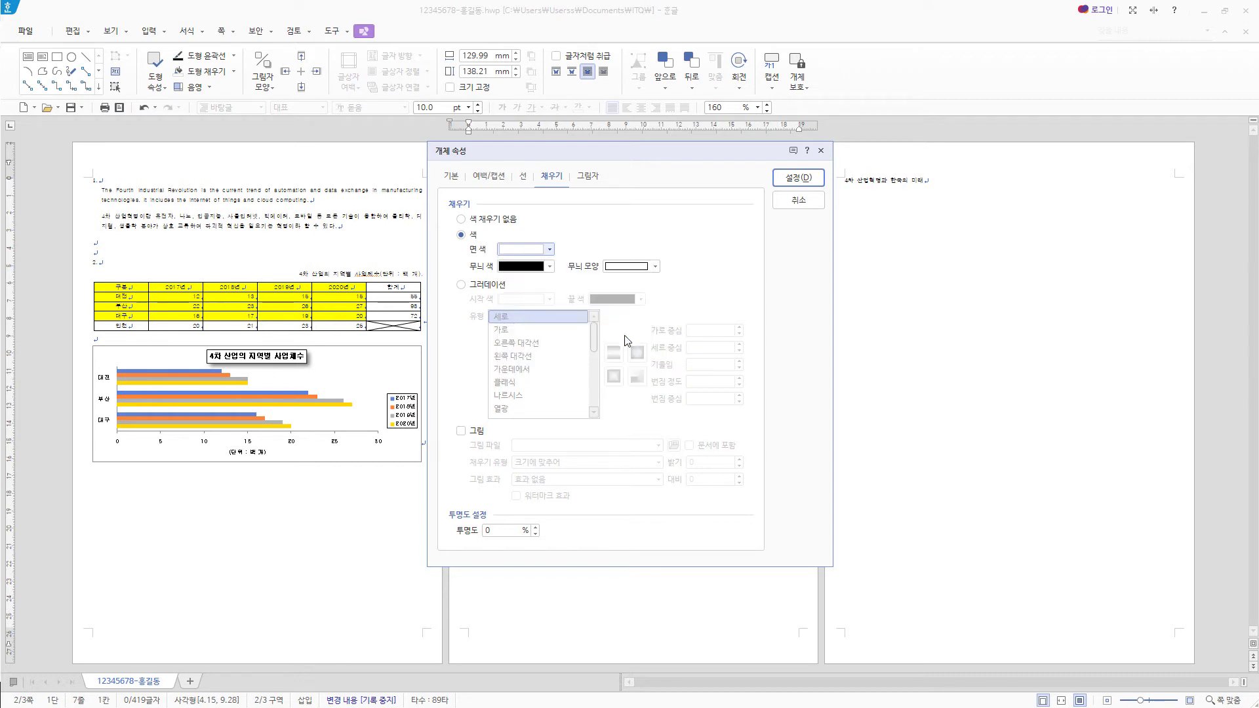
left_click(800, 178)
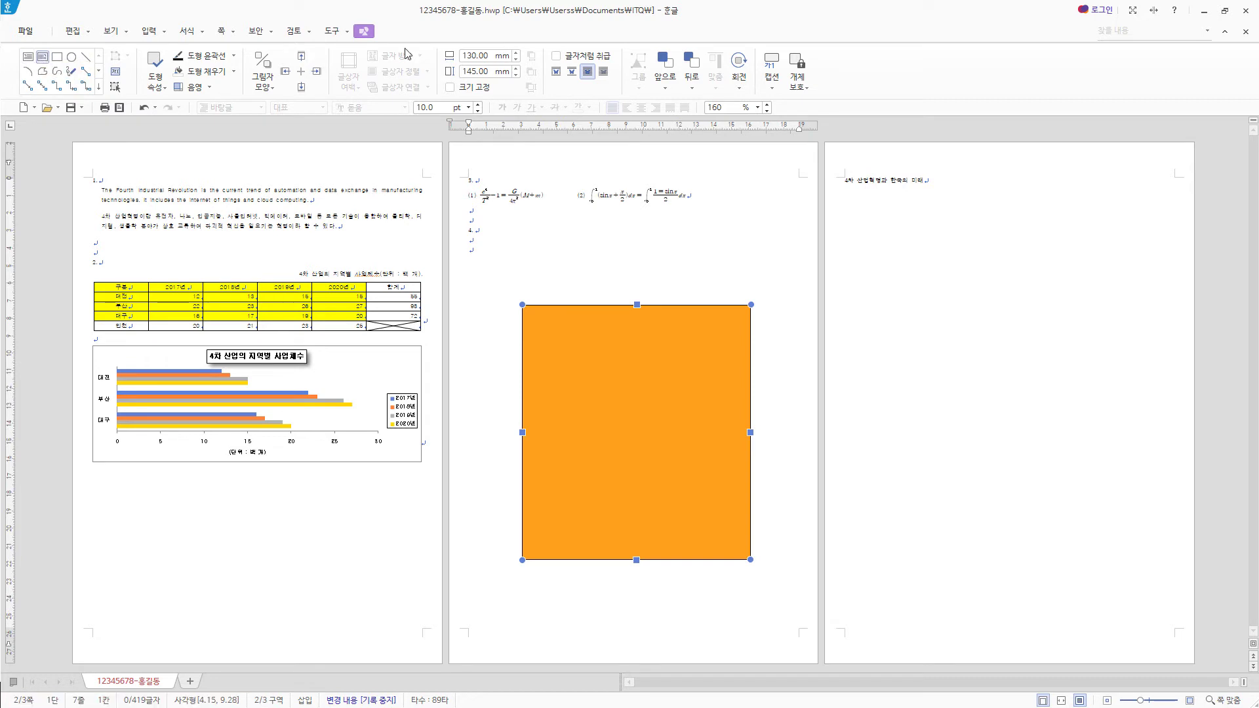
Draw a text box about 111 mm by 12 mm across the orange rectangle's top edge and enter "4차 산업혁명의 활용" in it.
left_click(29, 59)
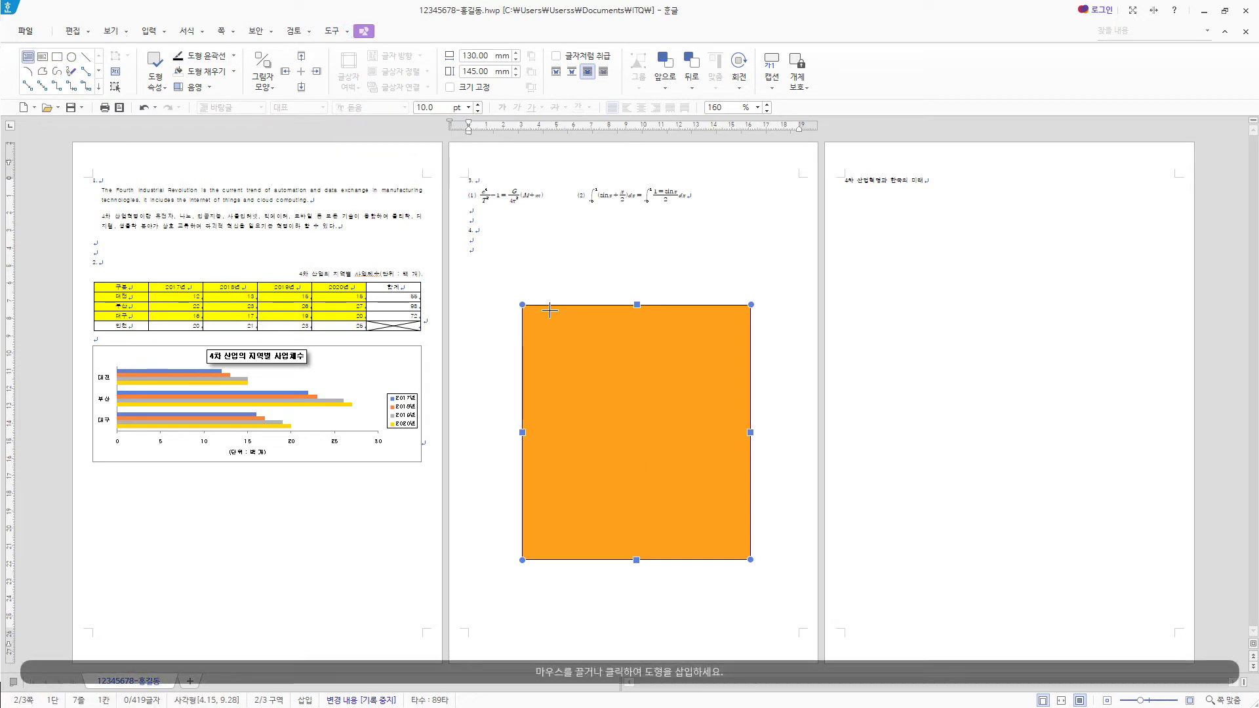
left_click_drag(543, 295, 738, 316)
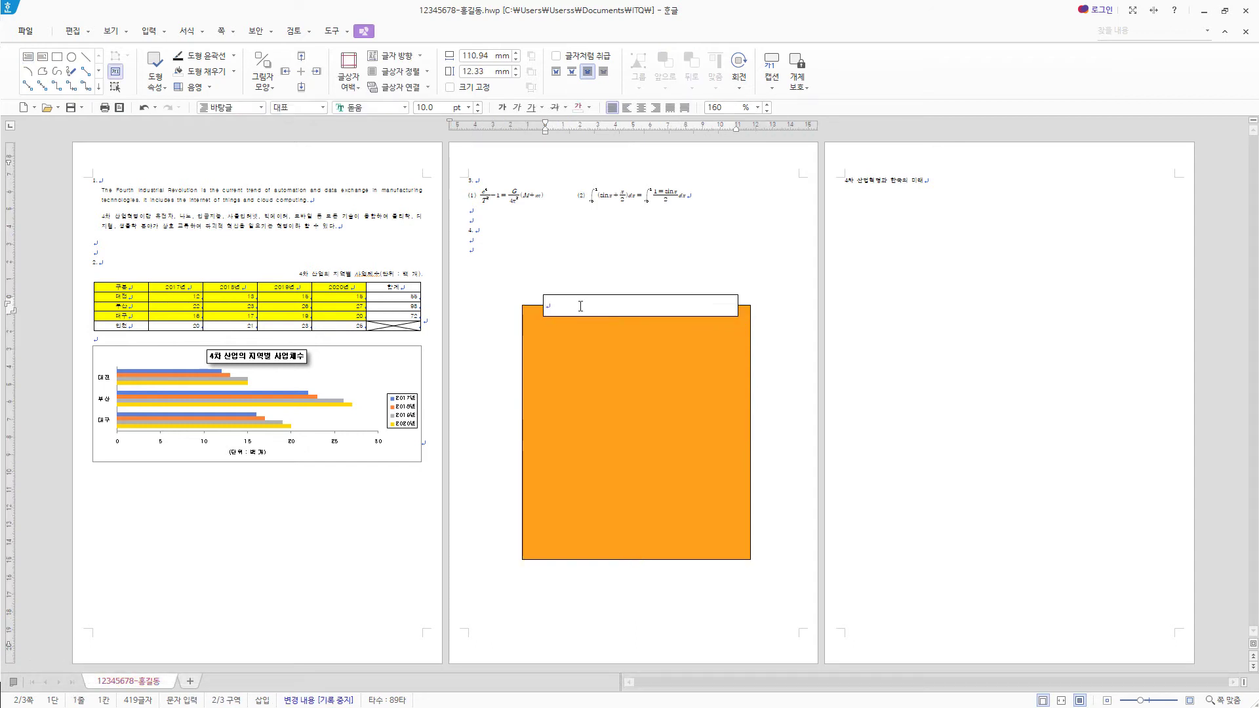
type("4차 산업혁명의 활용")
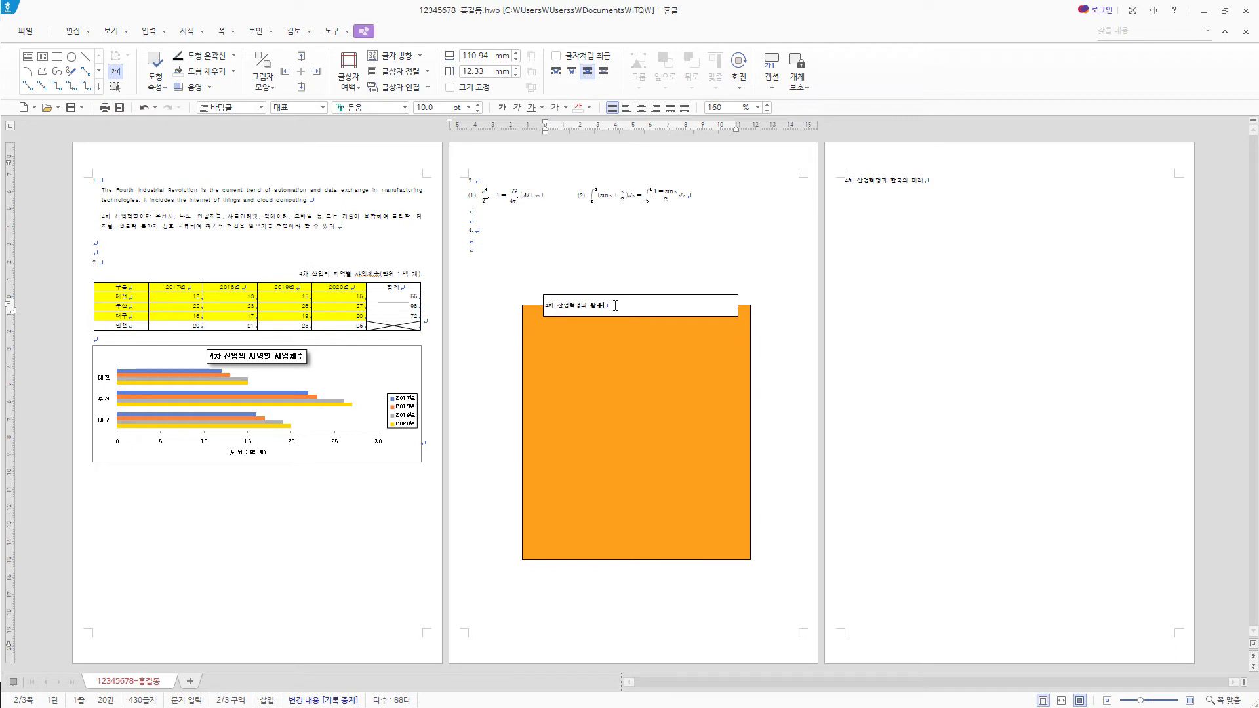
left_click_drag(615, 305, 546, 307)
left_click(609, 304)
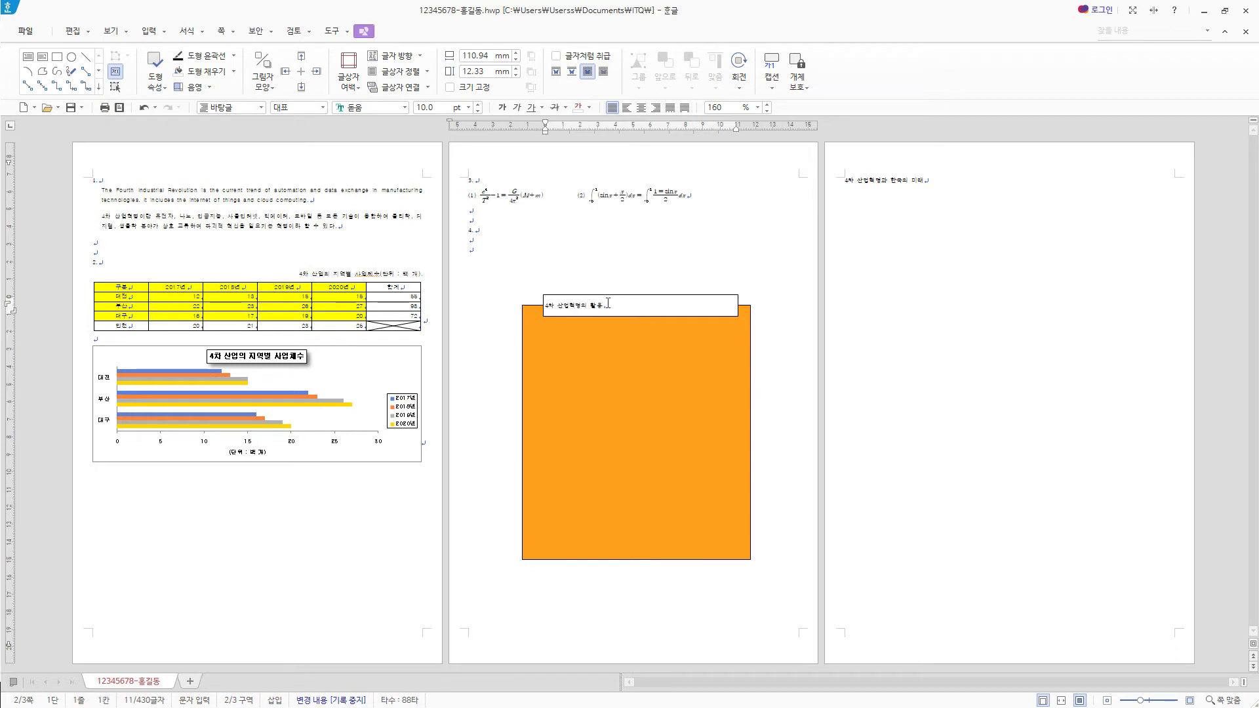
key("Escape")
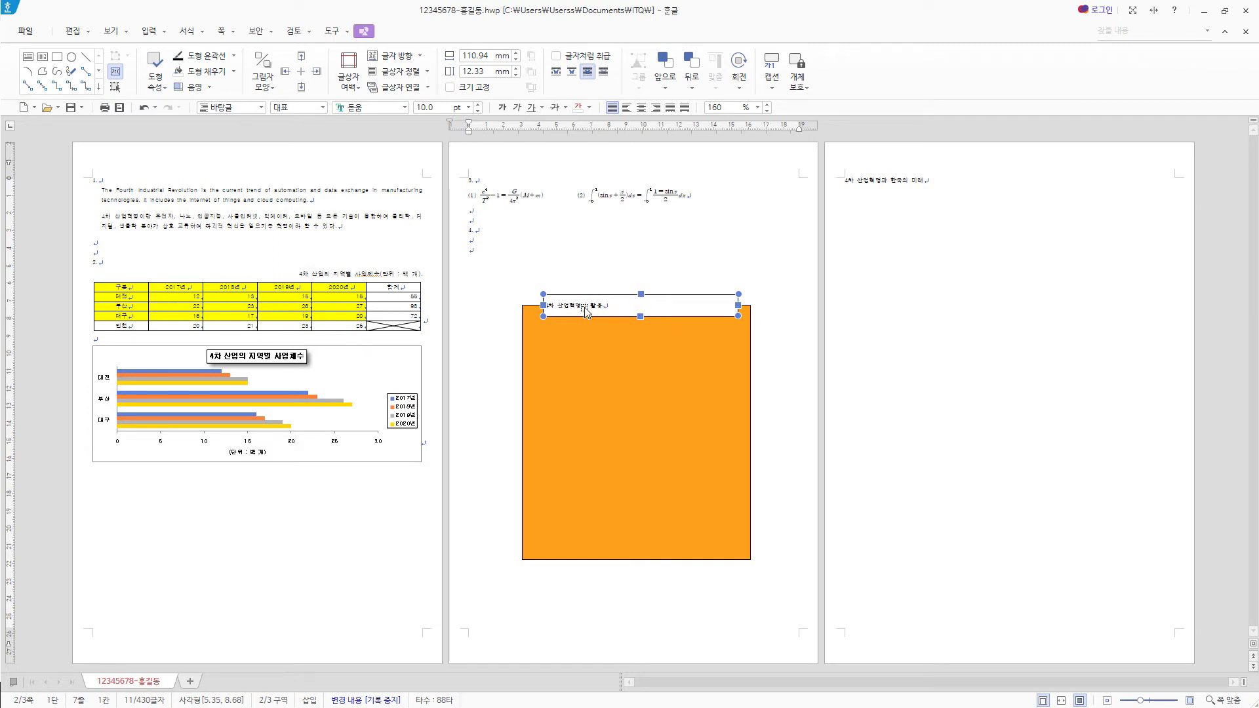
Set the title text box's font to 궁서 at 22 pt.
left_click(385, 109)
type("궁서")
key("Return")
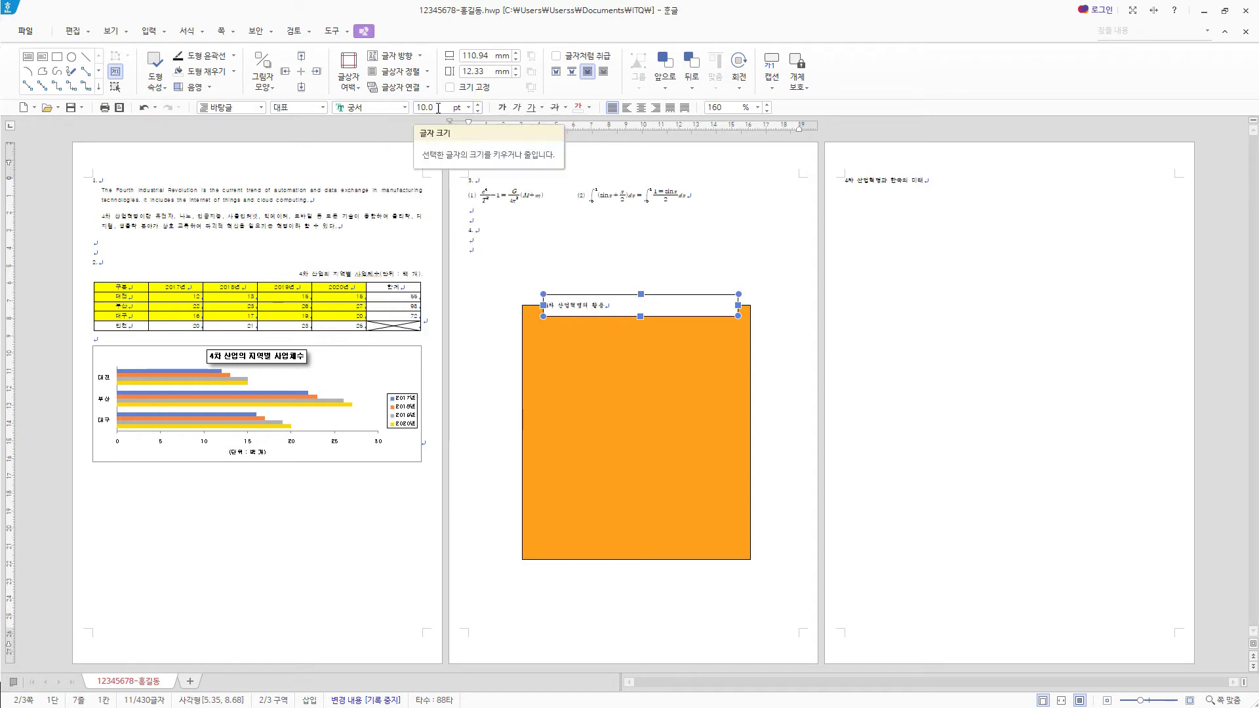
left_click(438, 102)
type("22")
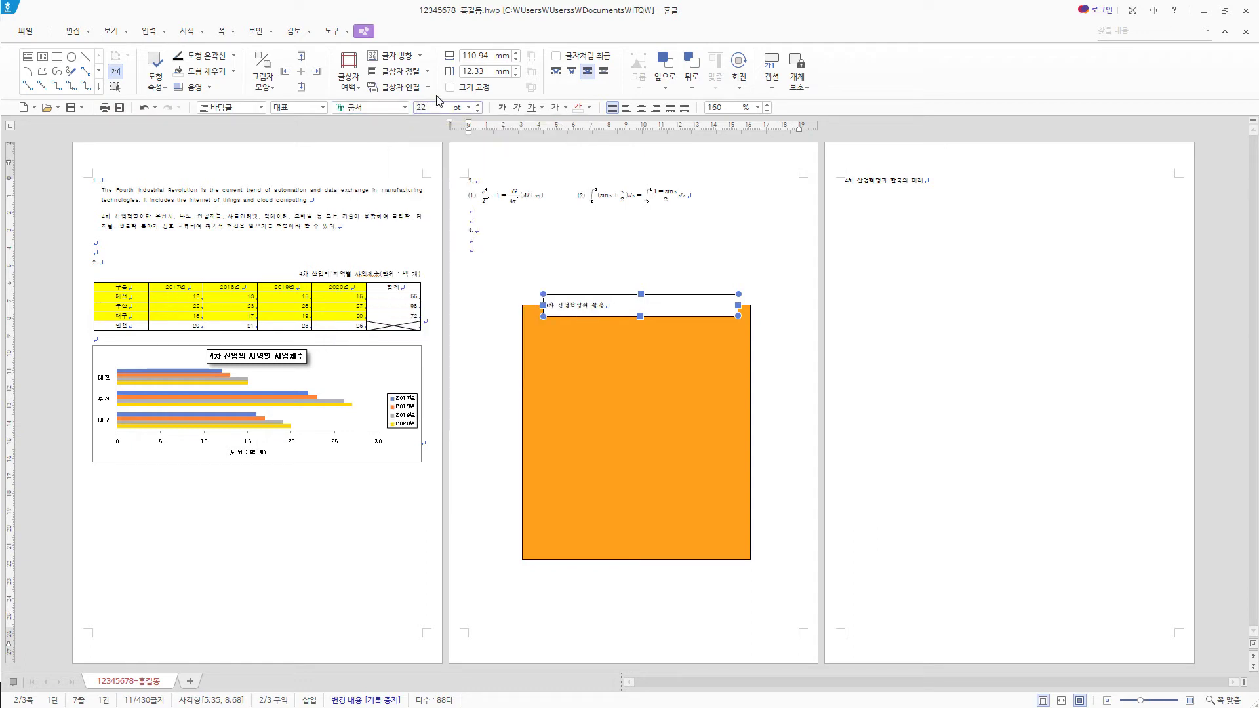
key("Return")
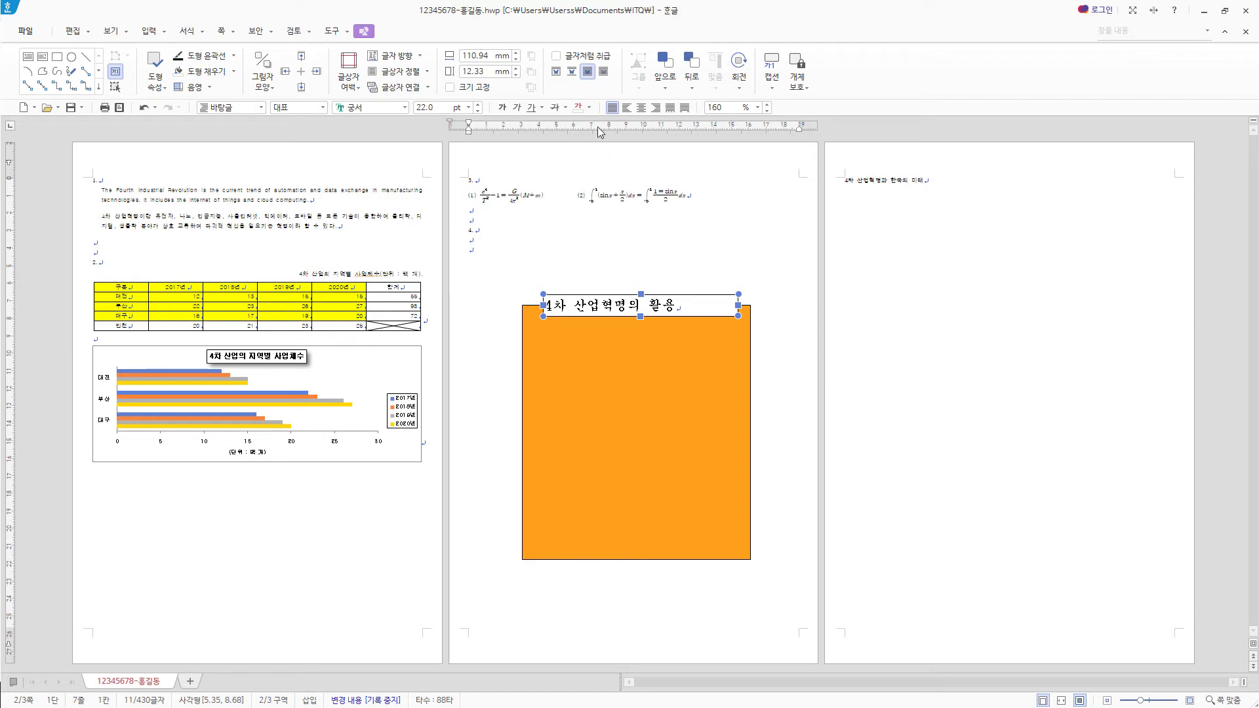
Make the title text white and centre it horizontally in its box.
left_click(589, 107)
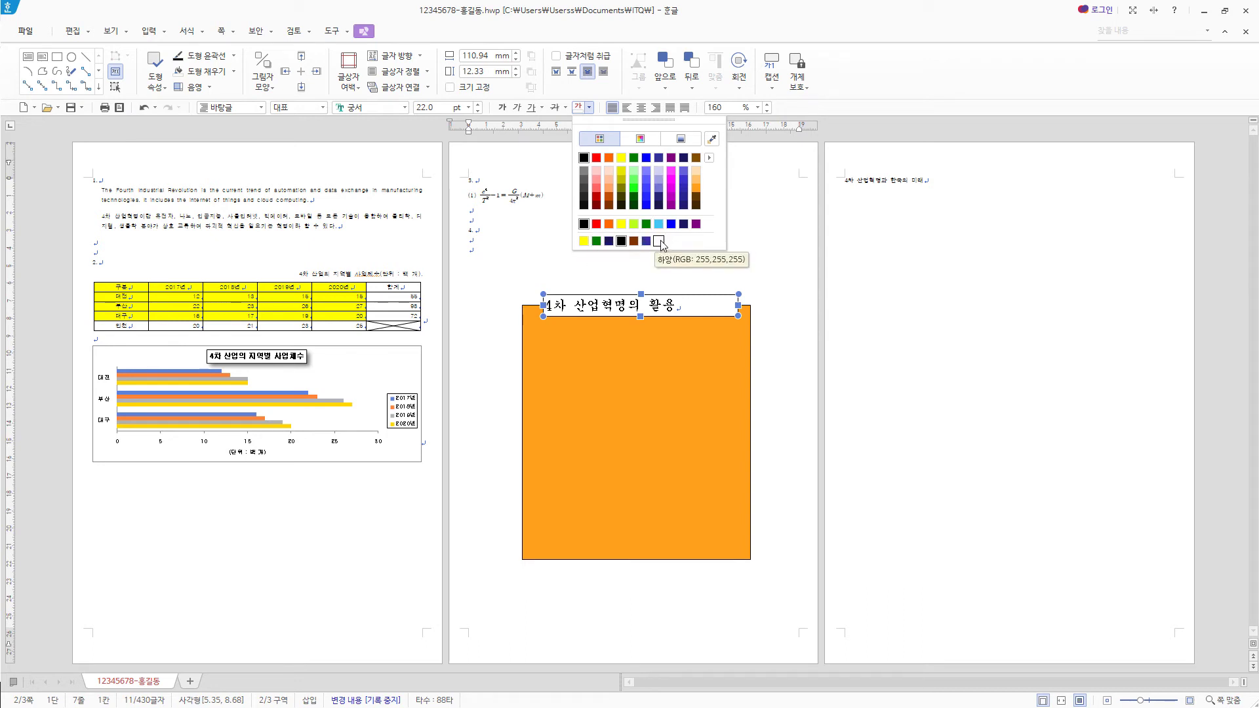
left_click(640, 138)
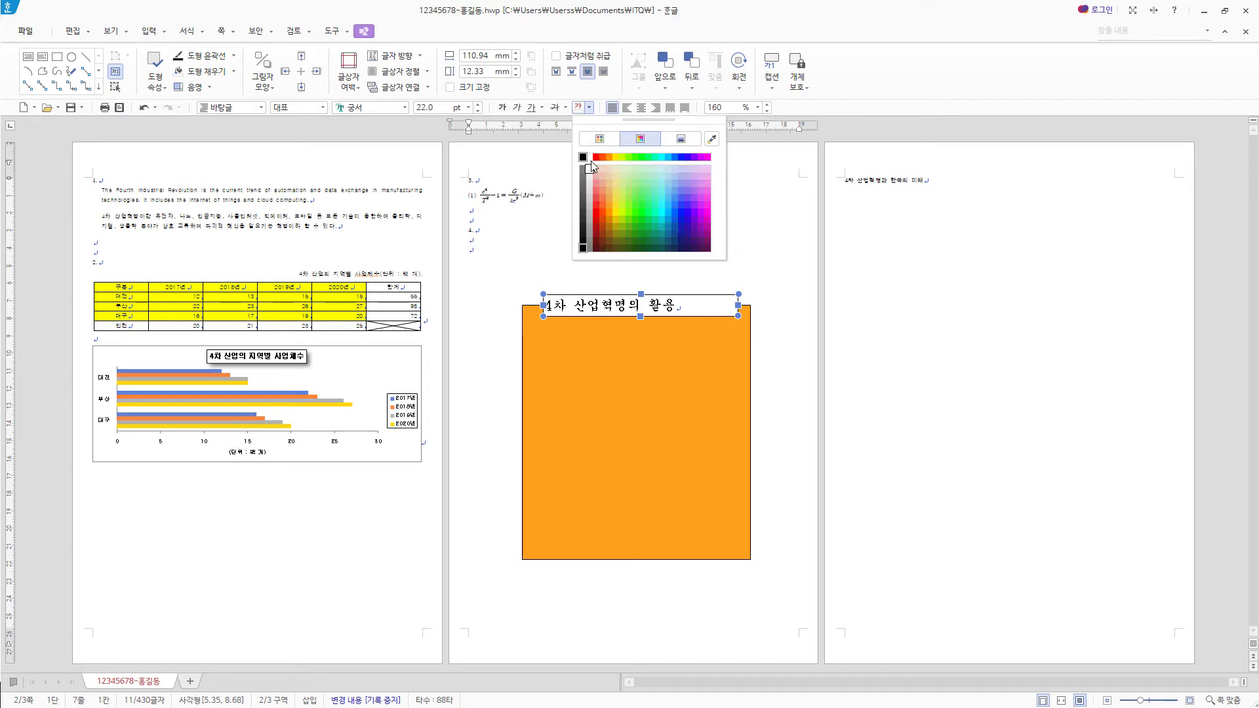
left_click(591, 168)
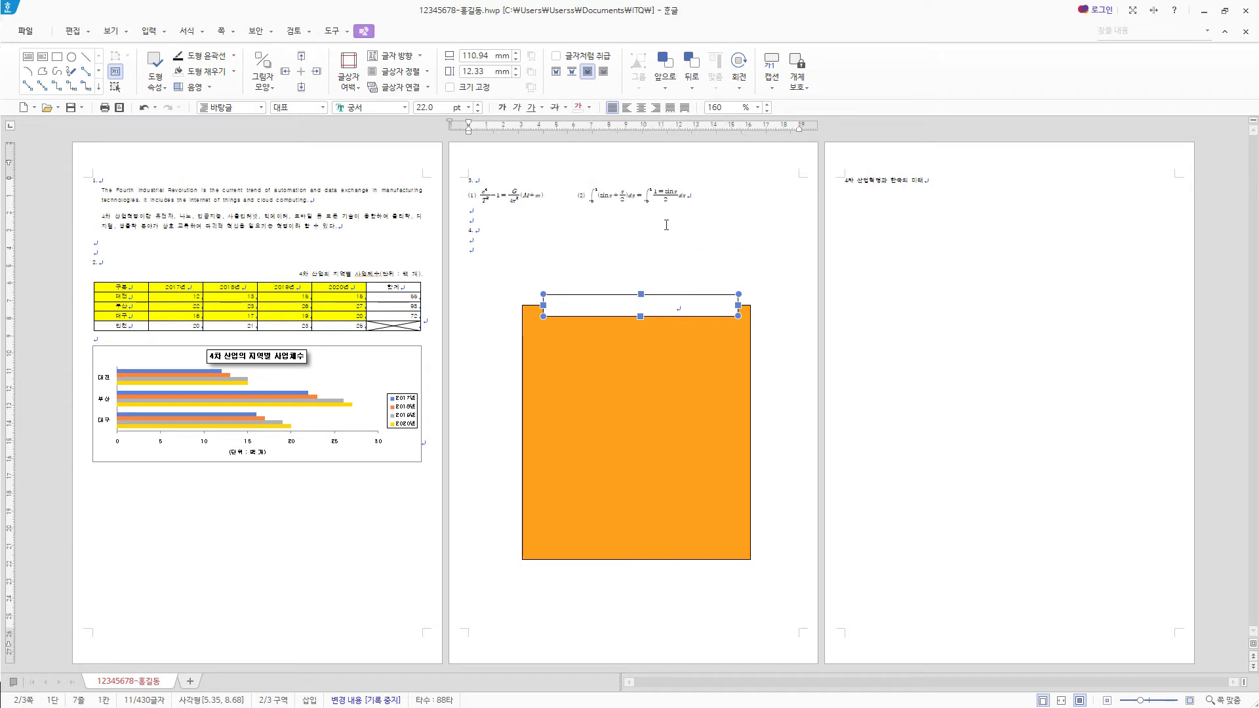
left_click(641, 109)
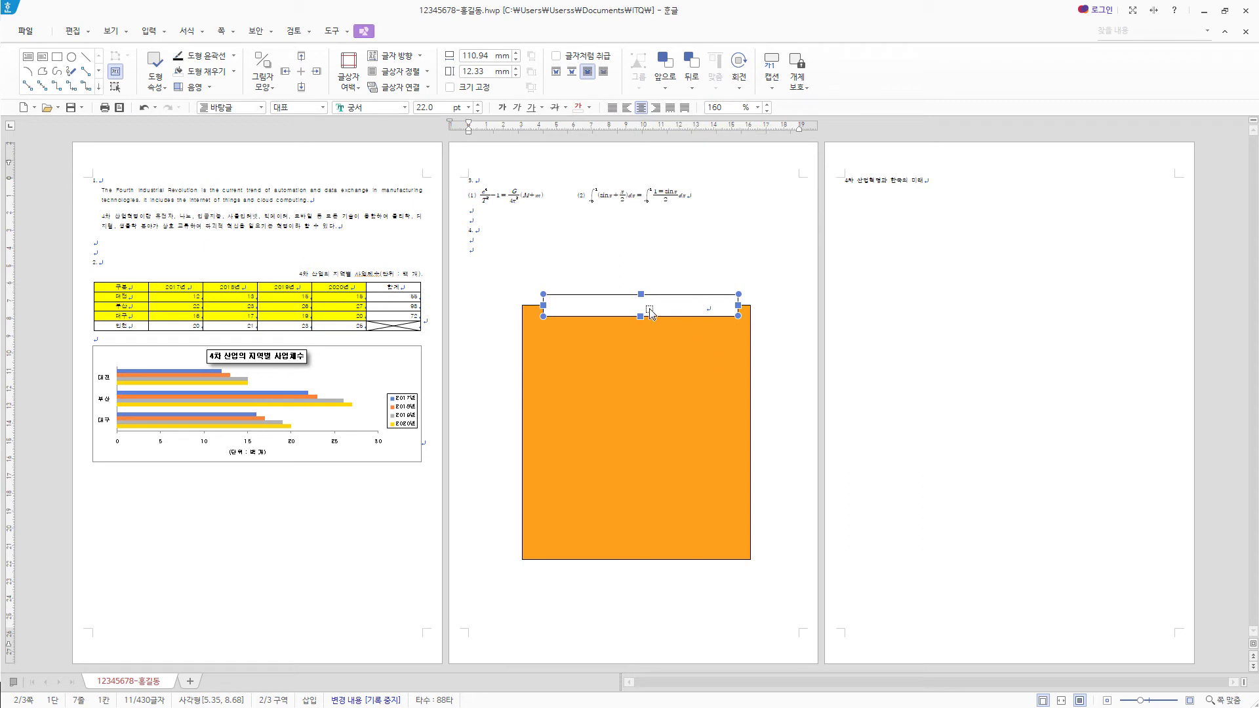
Set the title text box's width to 110 mm and its height to 17 mm.
double_click(725, 307)
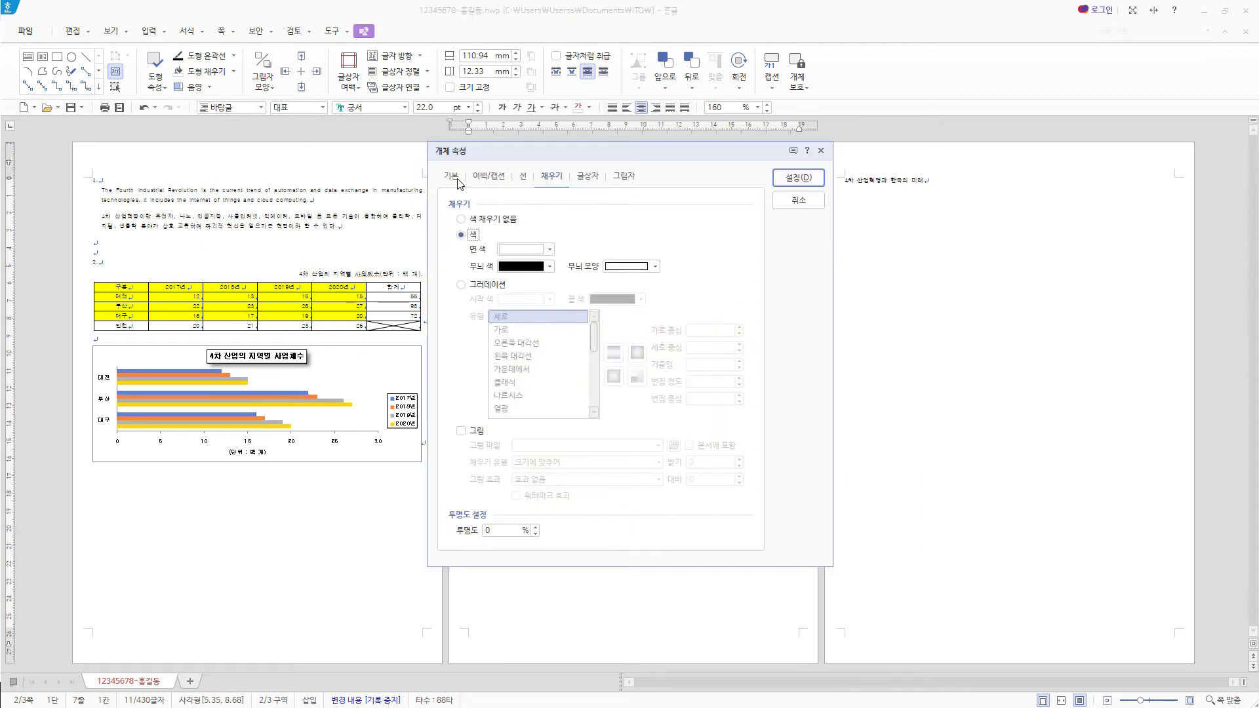
left_click(458, 180)
key("Tab")
type("1")
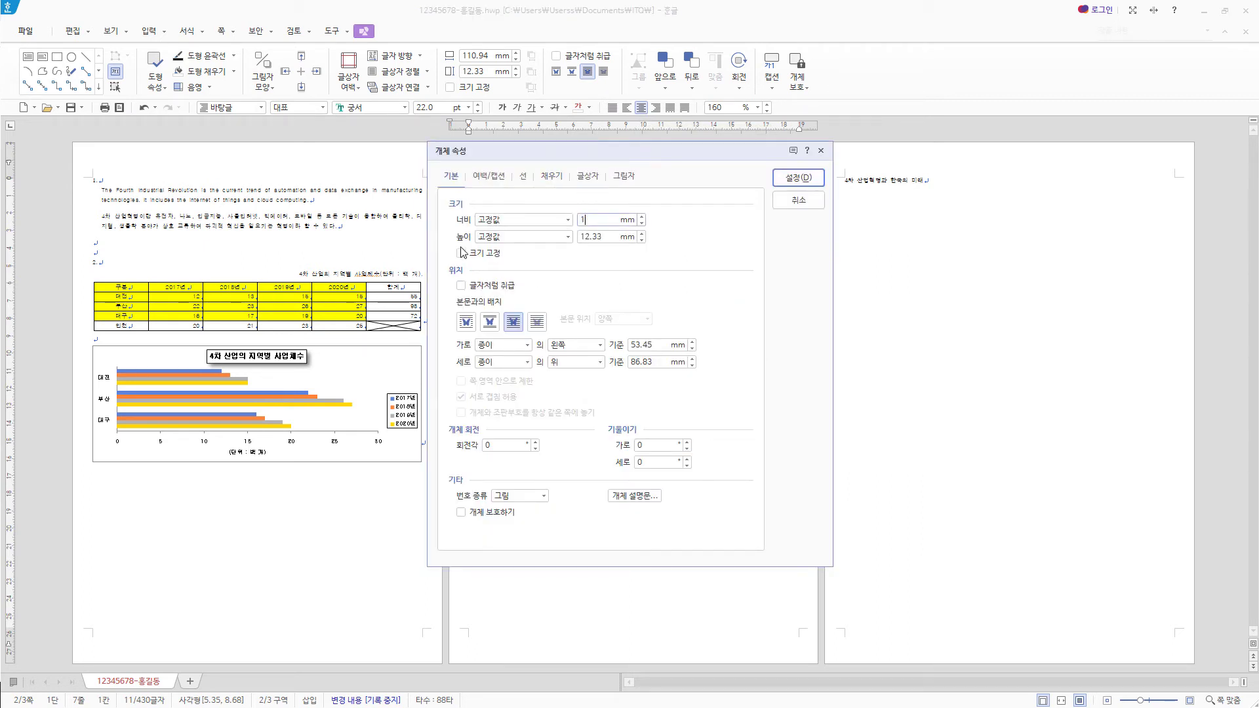
type("10")
key("Tab")
key("Tab")
type("1")
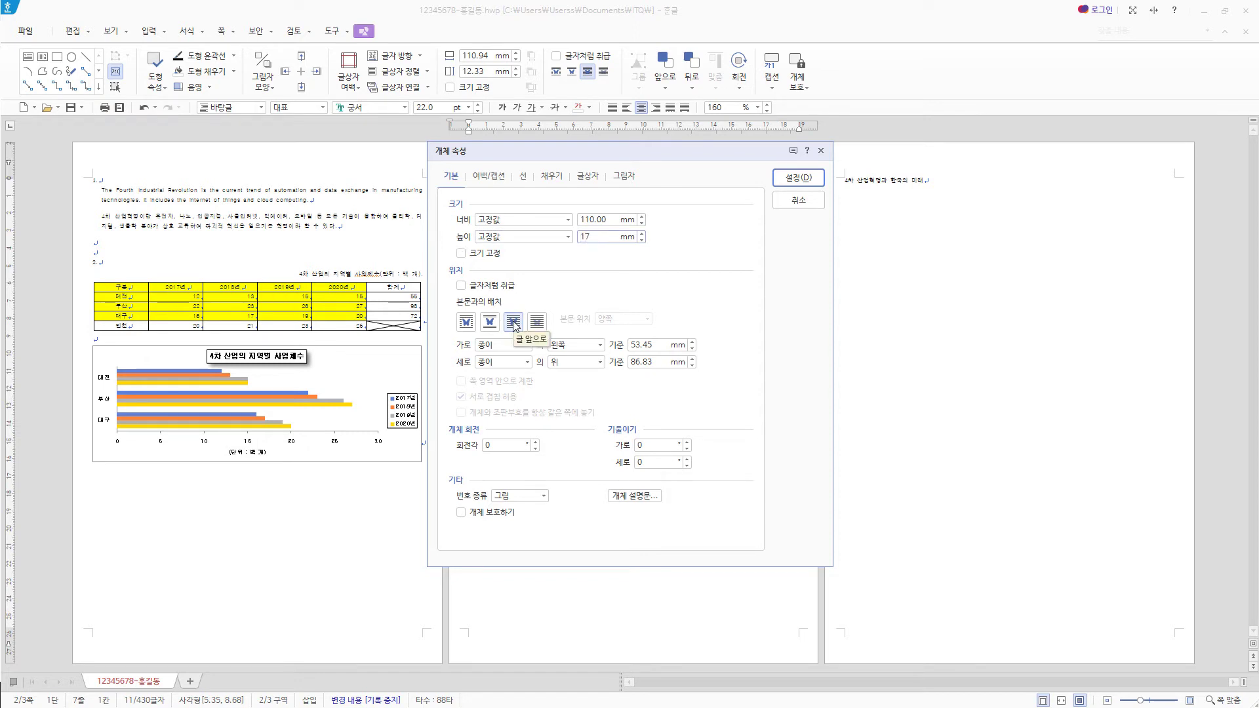
Give the title text box semicircular corners (반원) and a red fill.
left_click(526, 180)
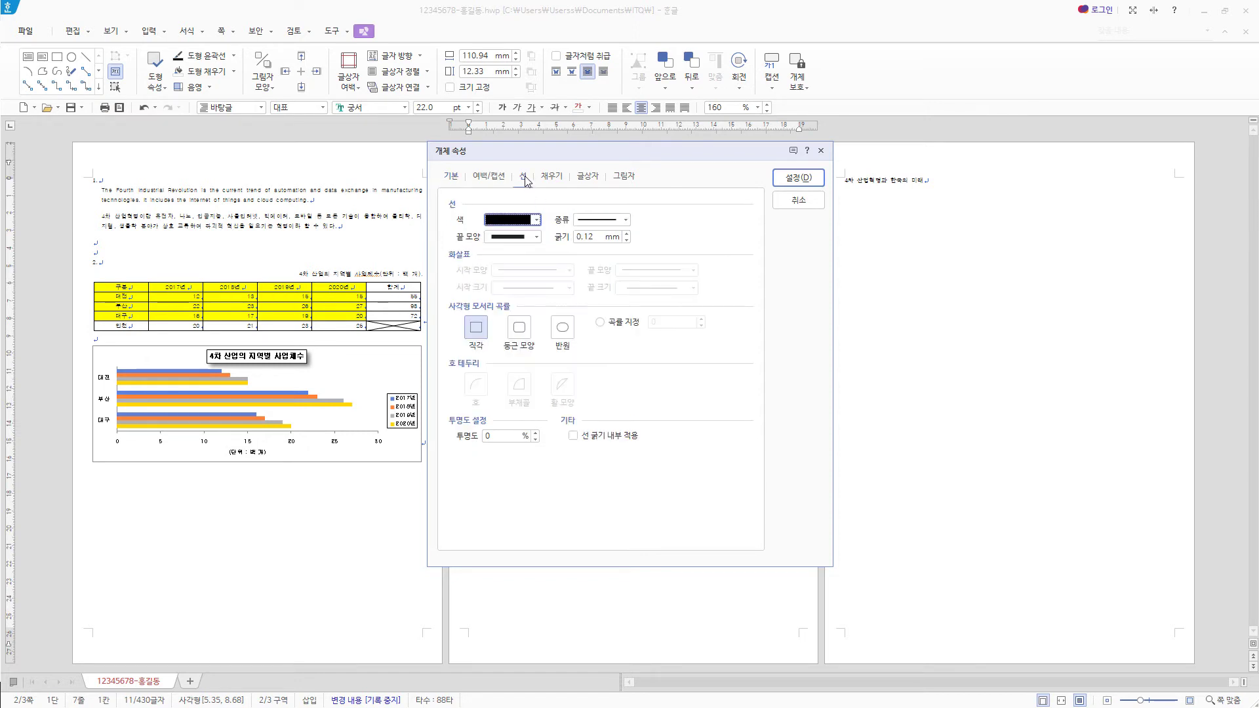
left_click(563, 331)
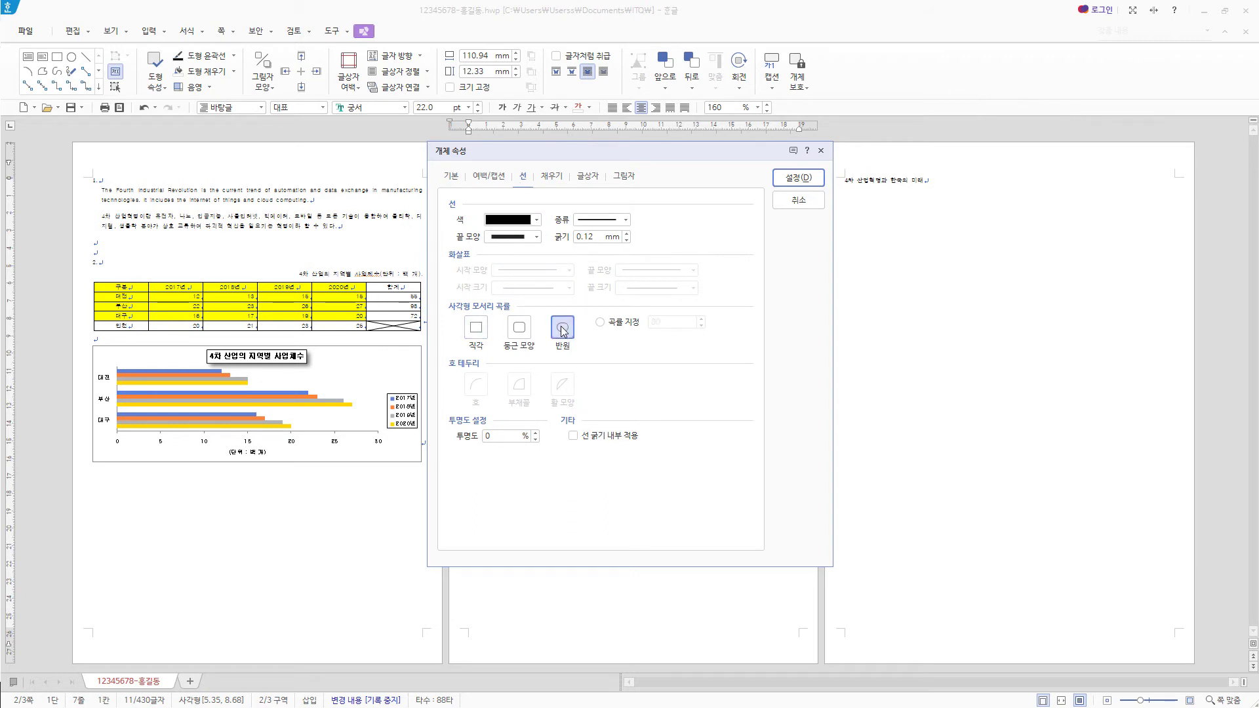
left_click(555, 177)
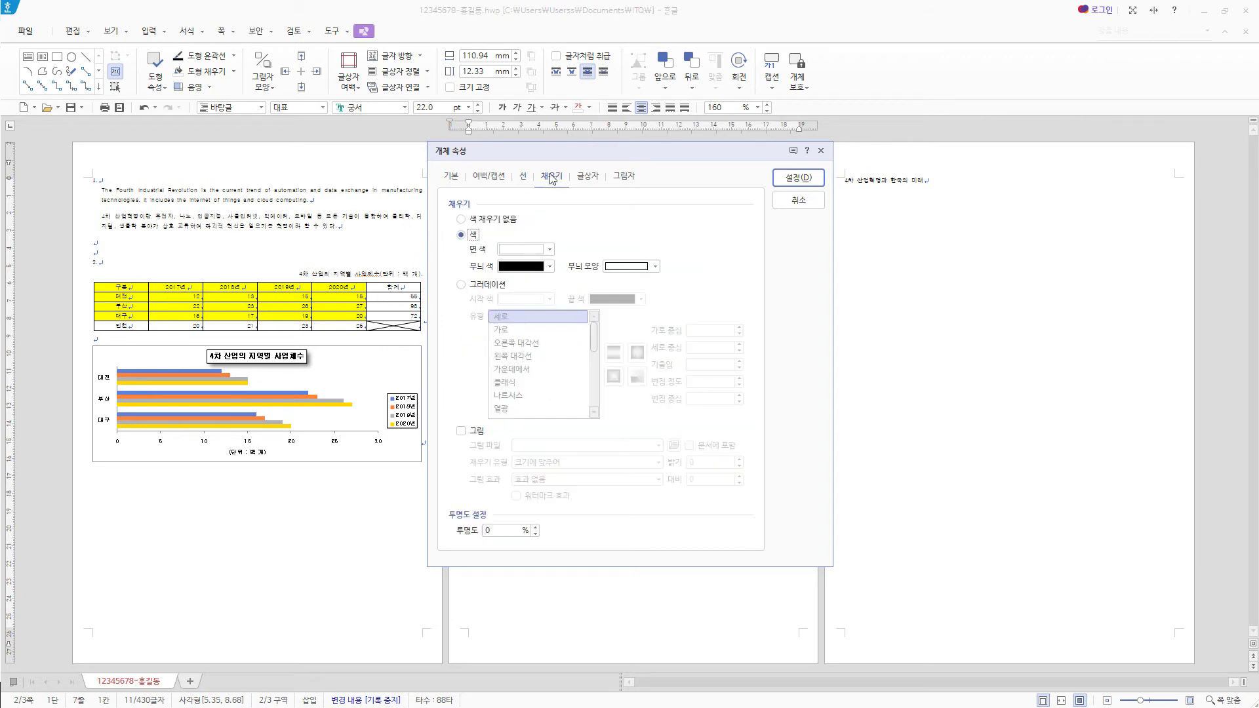
left_click(550, 249)
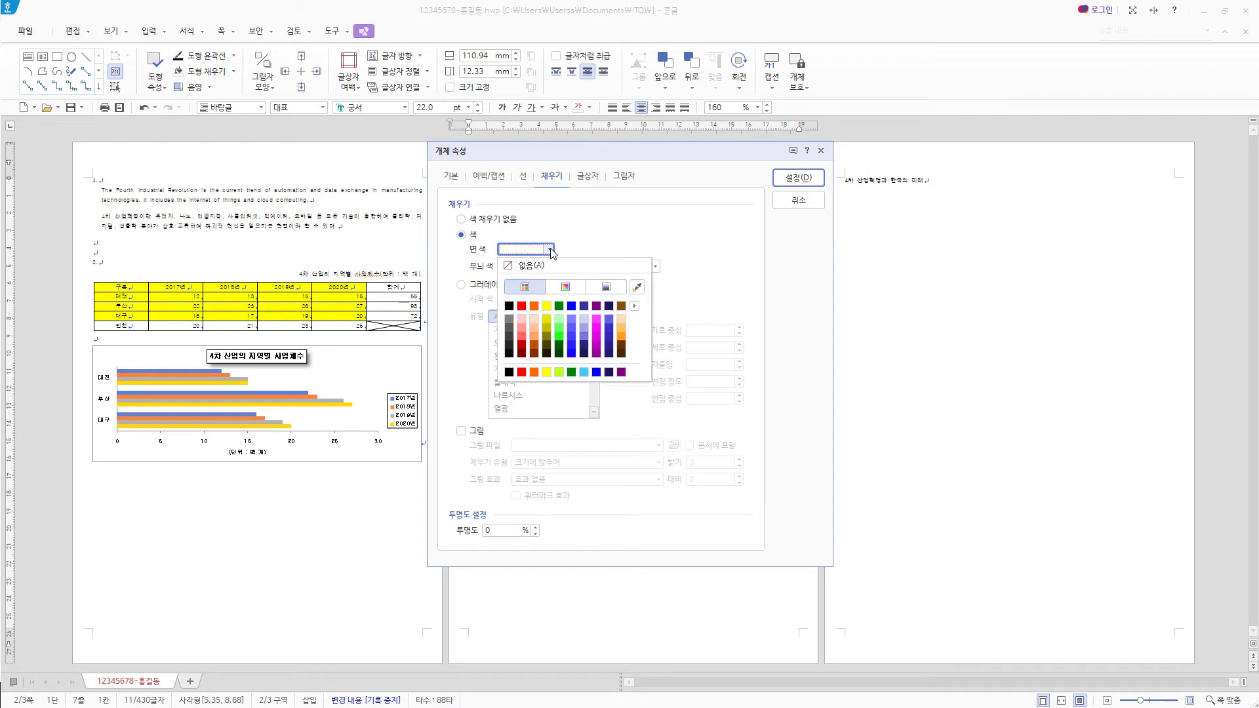
left_click(522, 308)
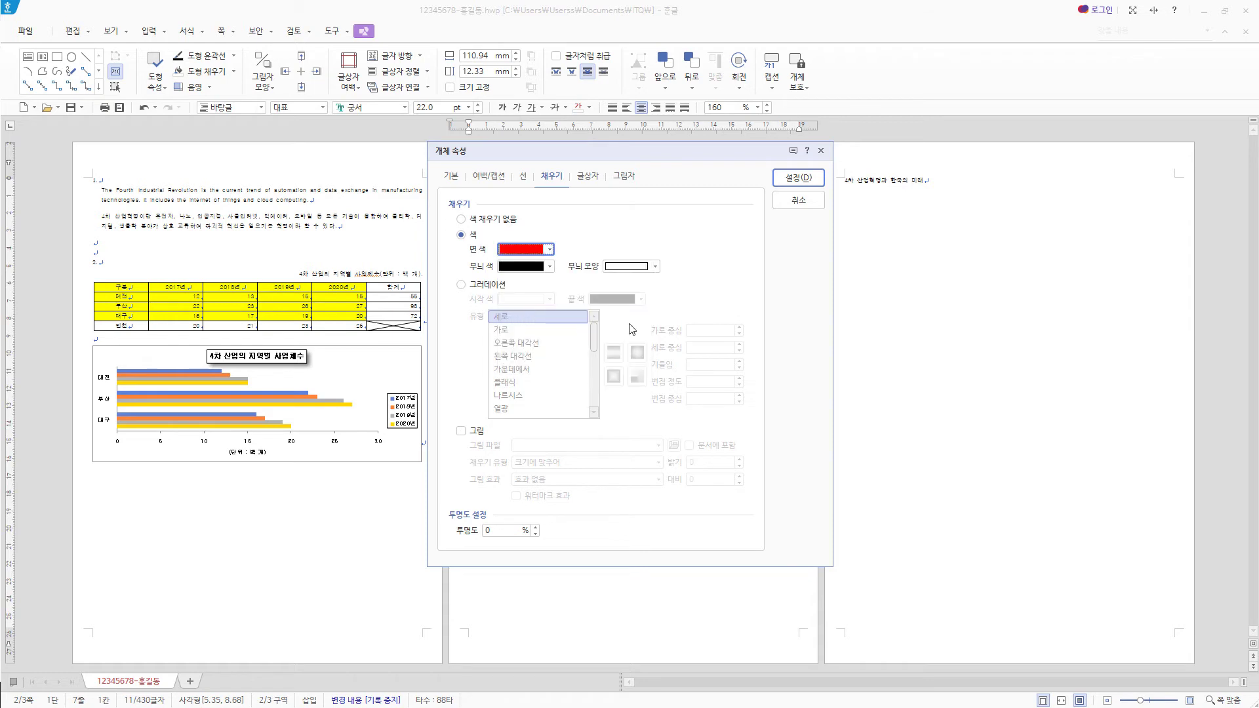
Keep the title text vertically centred, apply the box properties, and nudge the box up to straddle the orange rectangle's top edge.
left_click(588, 176)
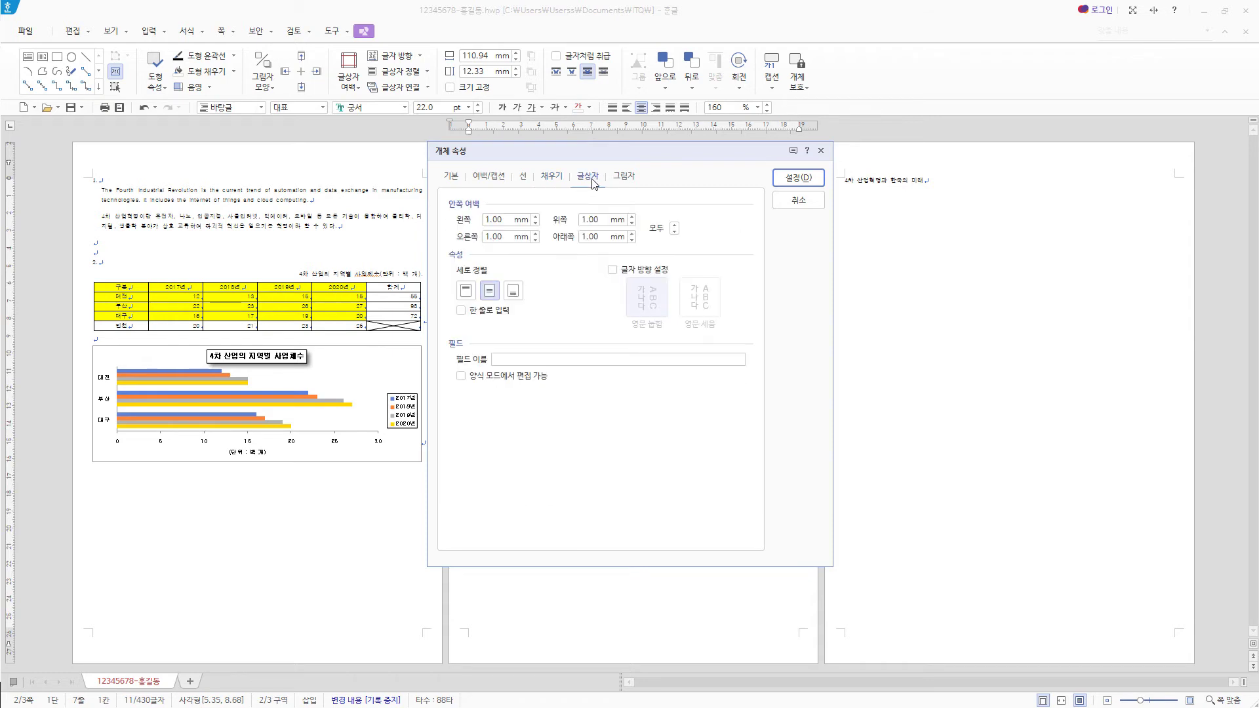
left_click(495, 295)
left_click(810, 183)
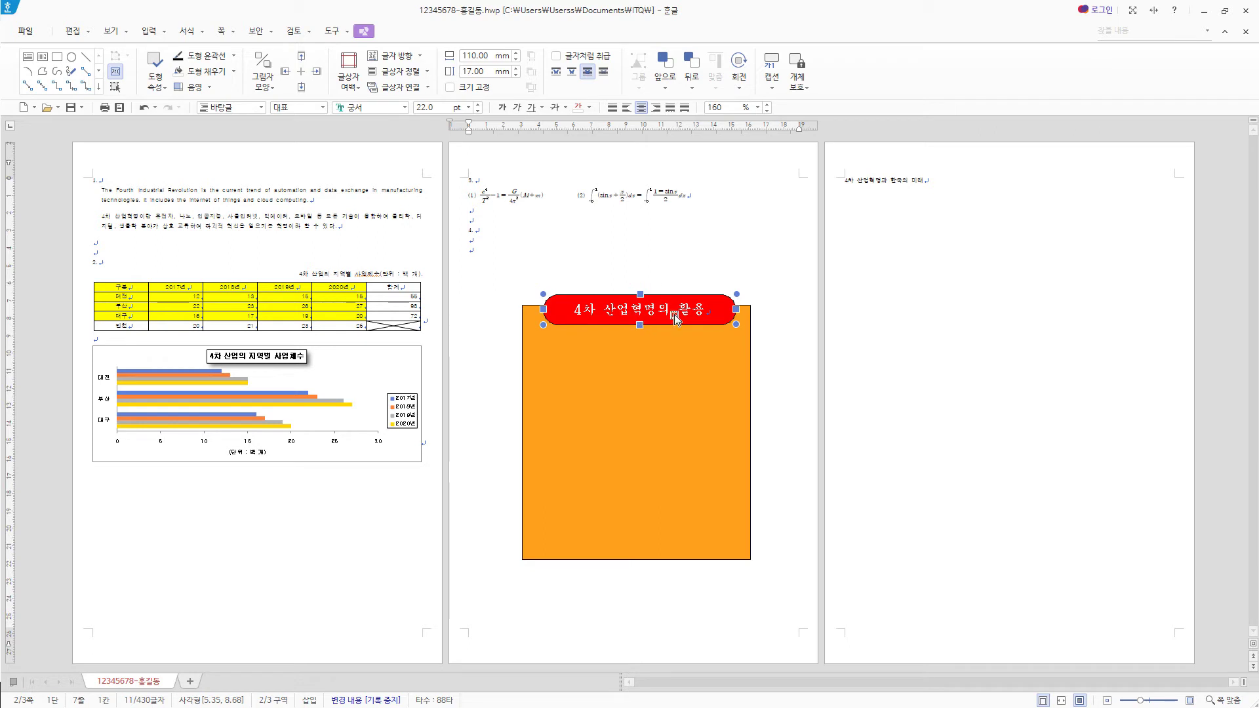
key("Up")
key("Up")
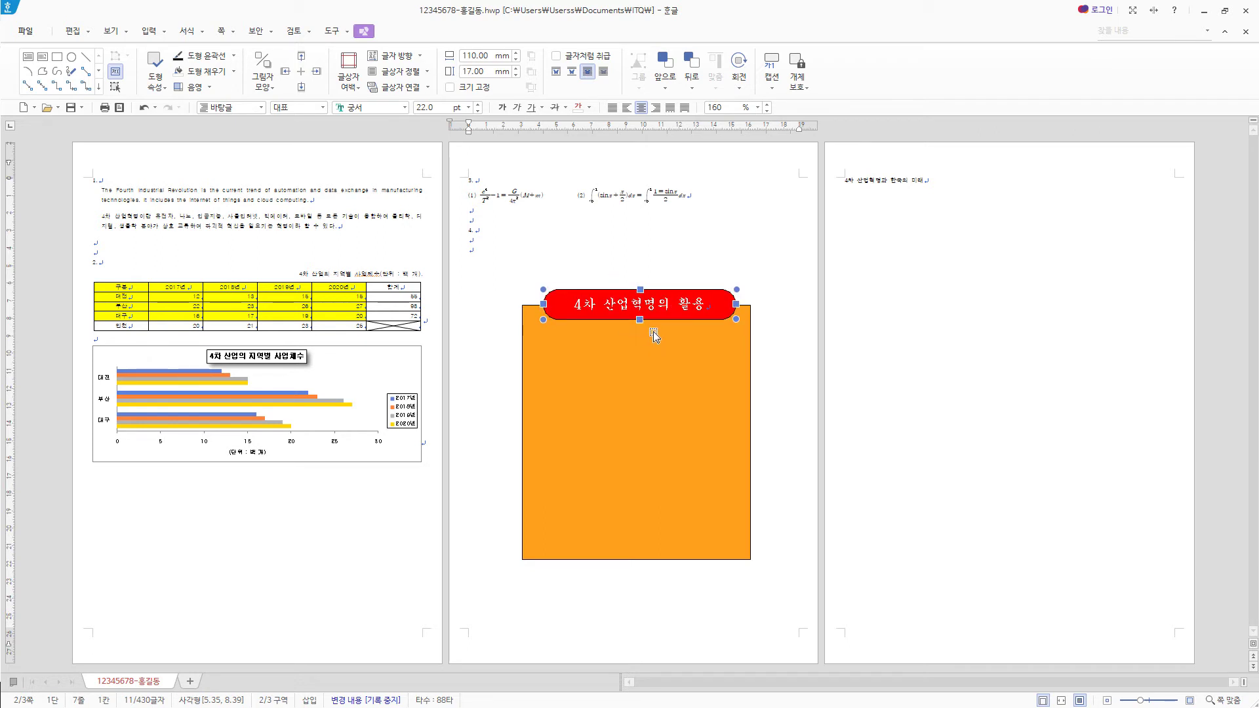
Draw a rectangle inside the orange one just below the title box, and size it 120 mm wide and 50 mm high.
left_click(56, 59)
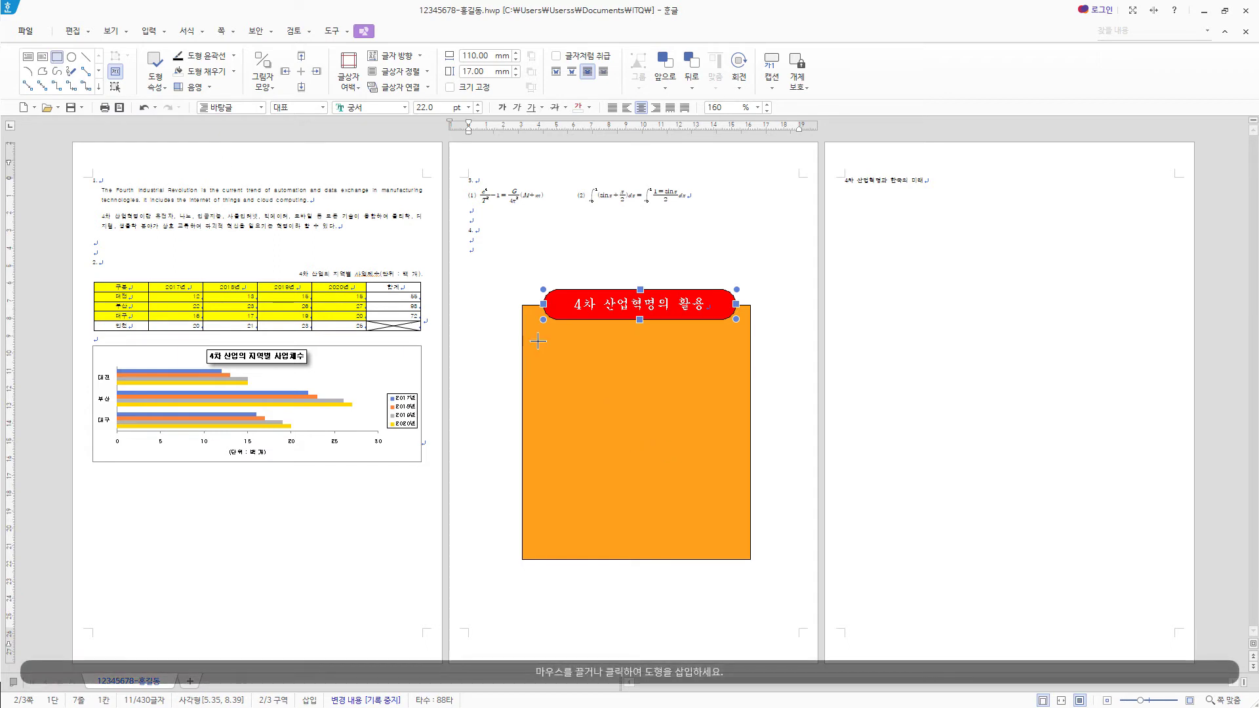
left_click_drag(538, 341, 741, 427)
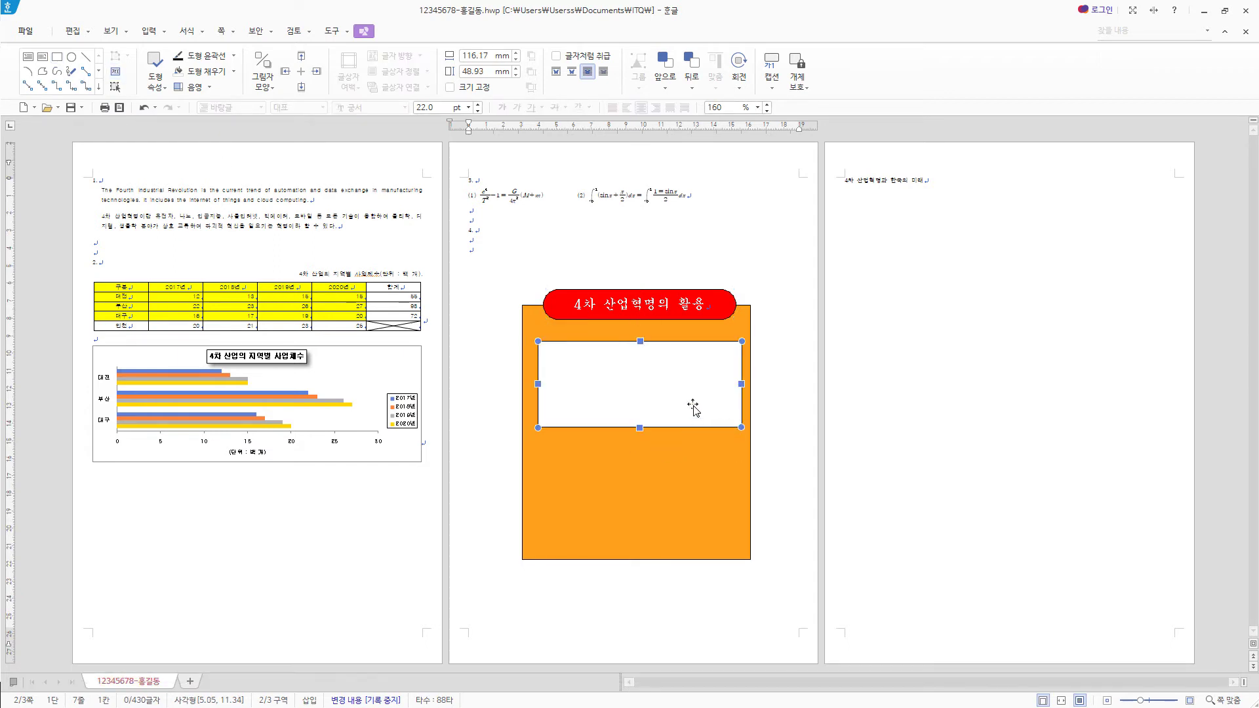
double_click(694, 408)
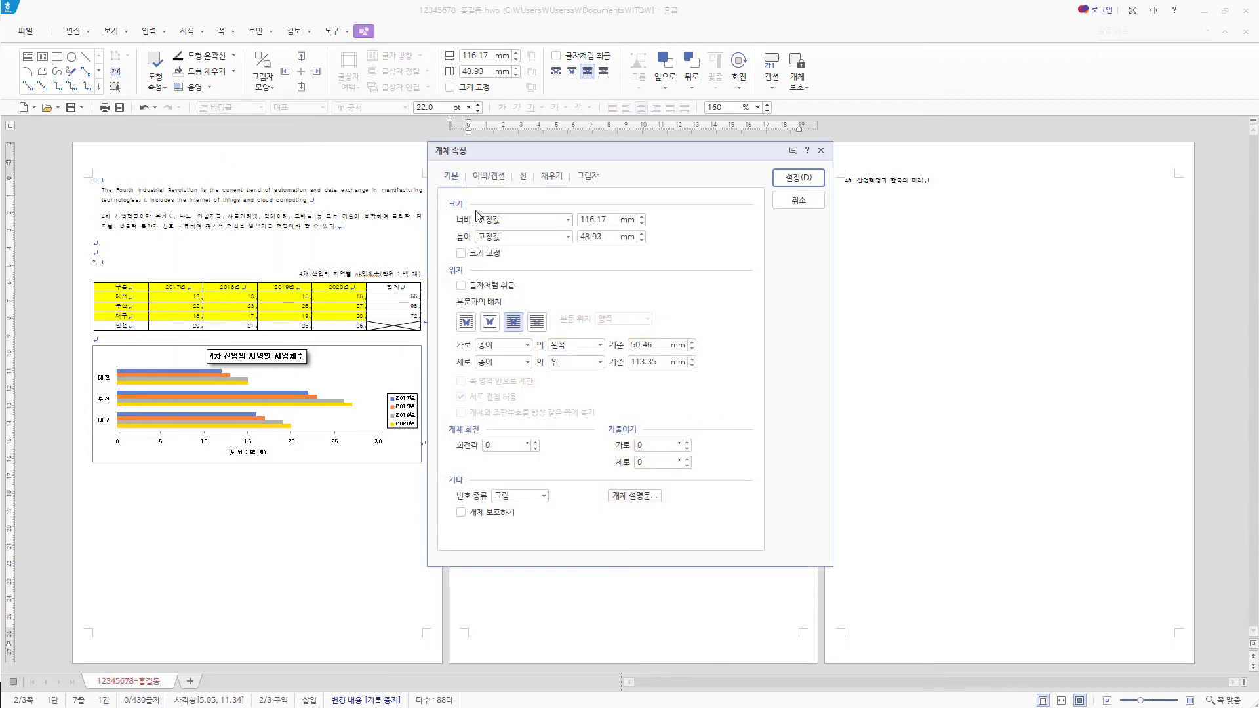
key("Tab")
type("120")
key("Tab")
type("5")
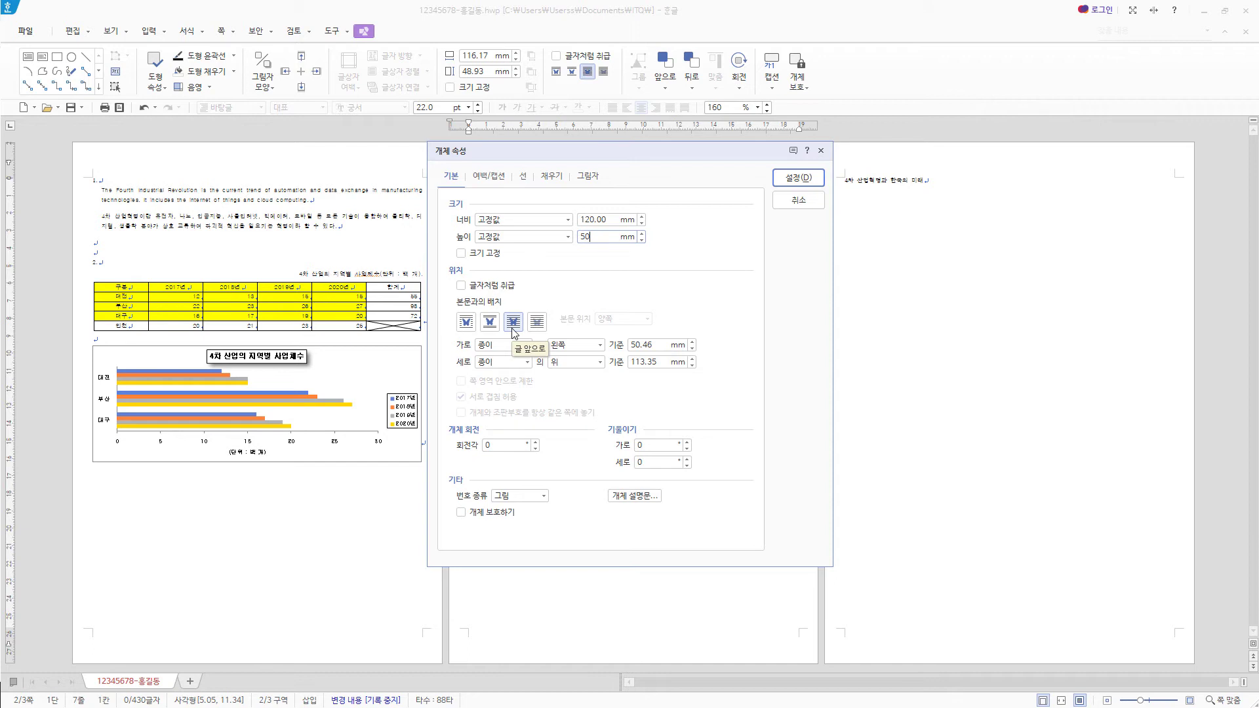
Give the new inner rectangle rounded corners (둥근 모양) and a light green fill.
left_click(525, 177)
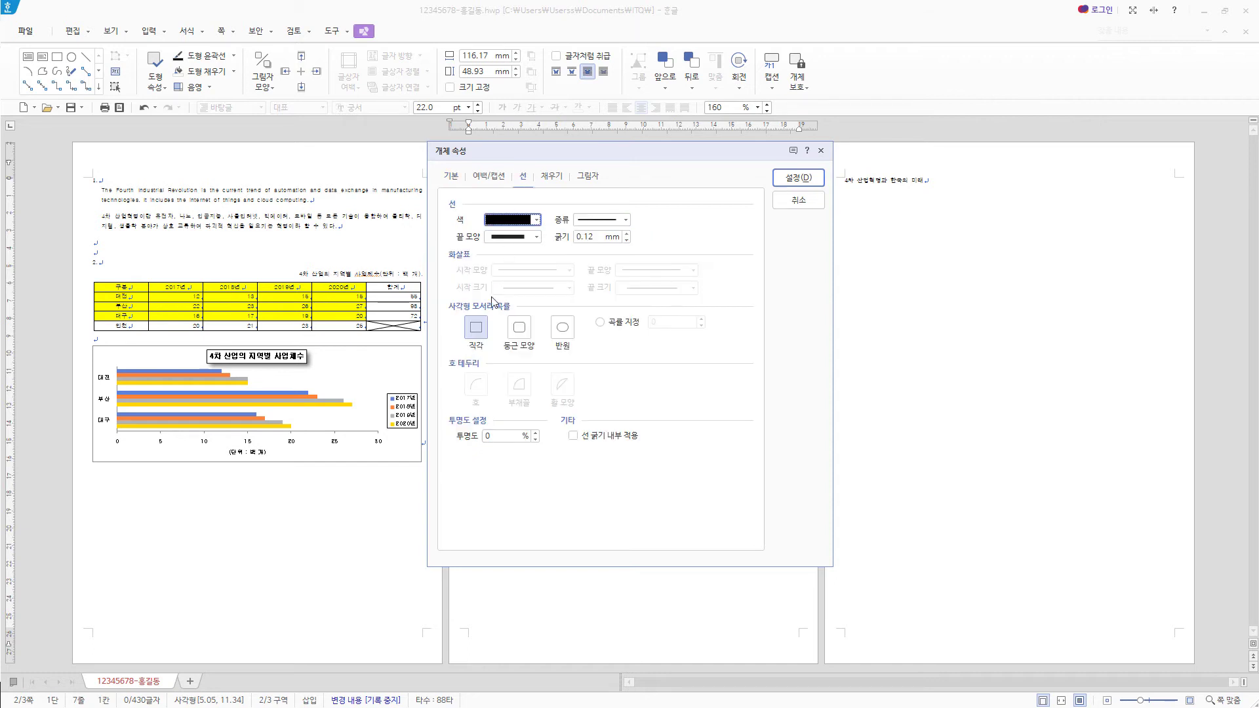
left_click(529, 332)
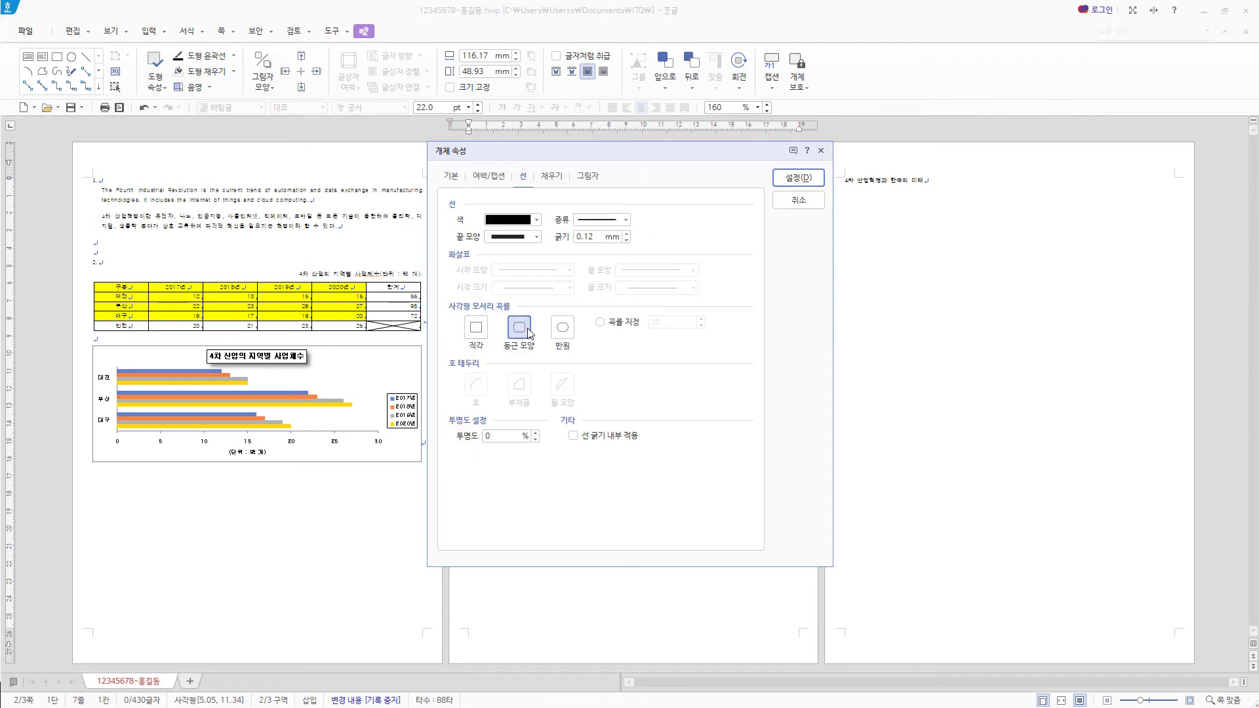
left_click(553, 177)
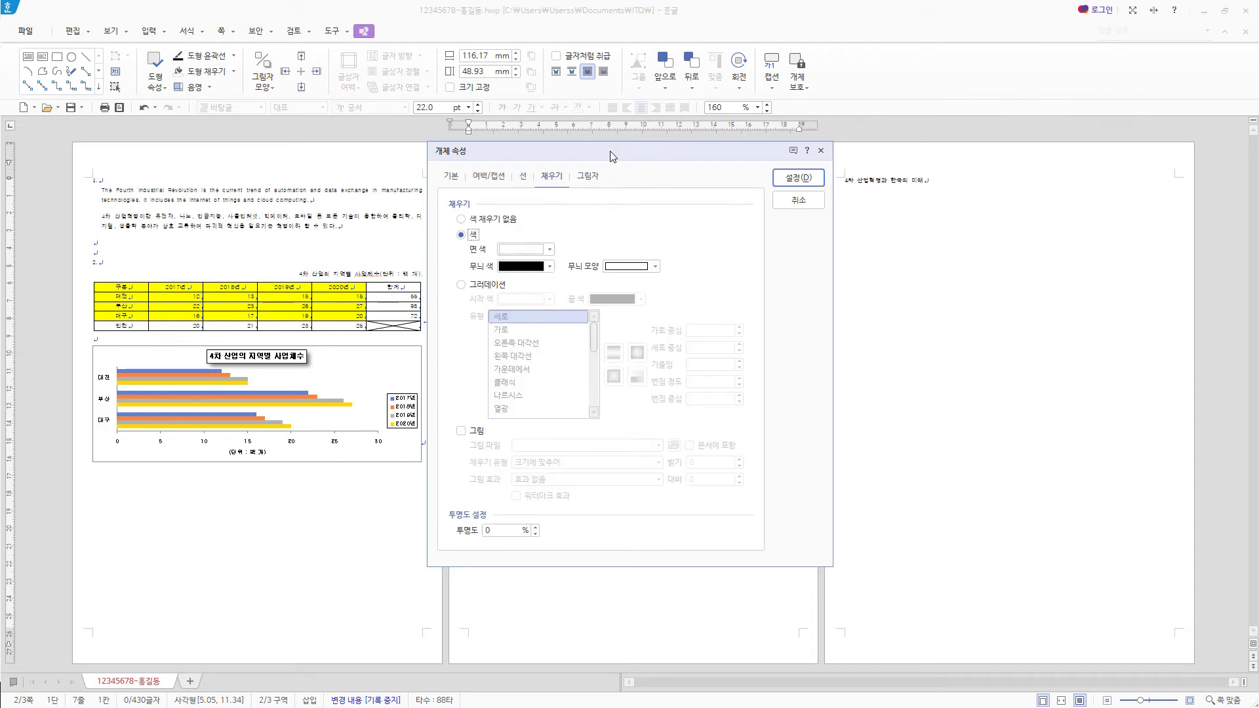
left_click_drag(610, 156, 815, 163)
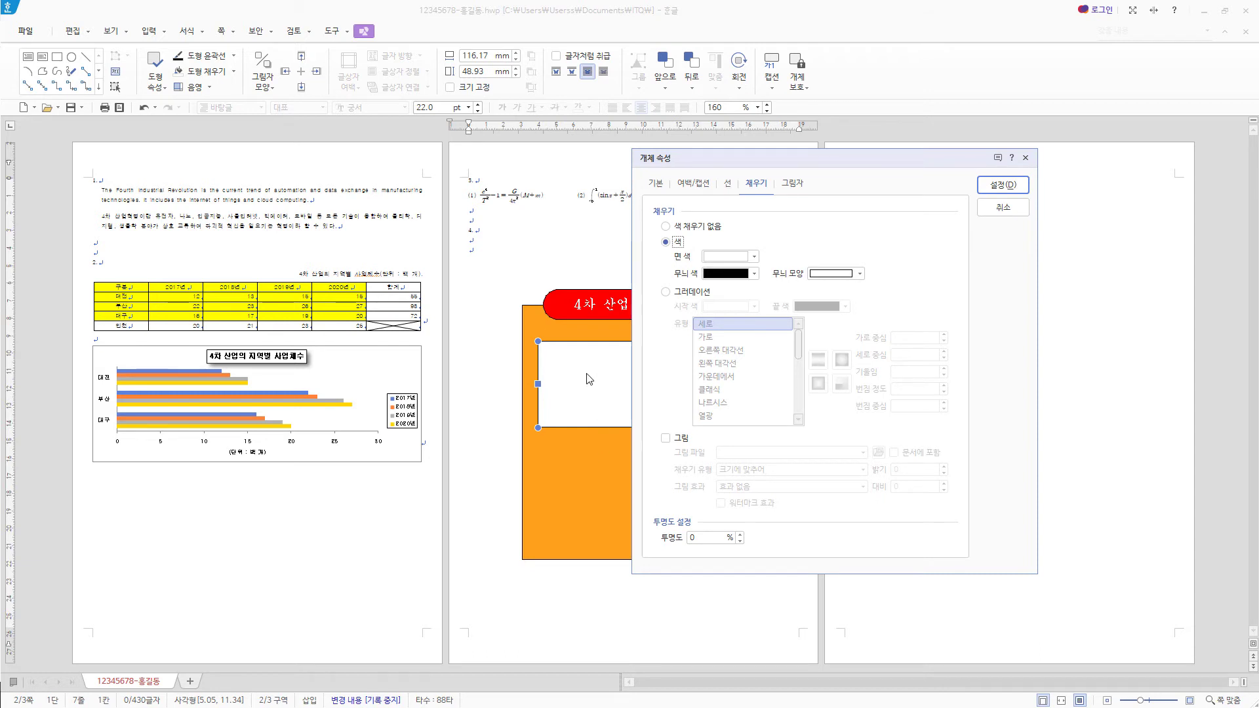
left_click(754, 257)
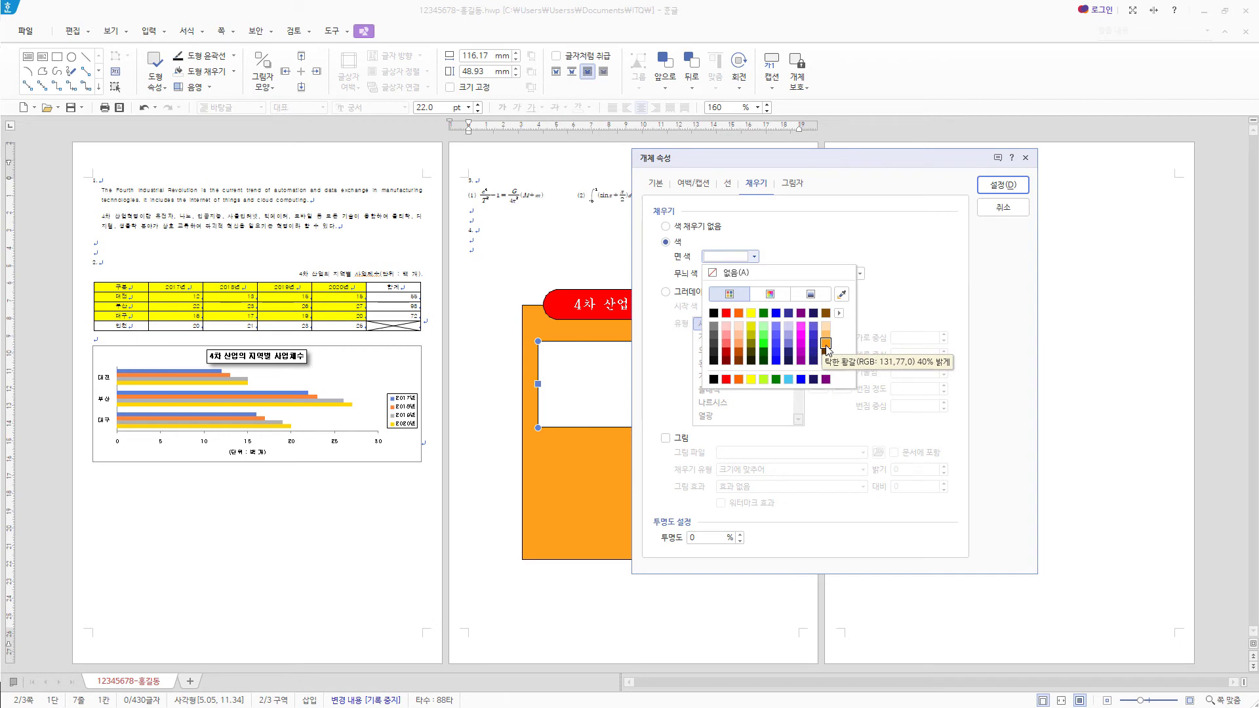
left_click(763, 328)
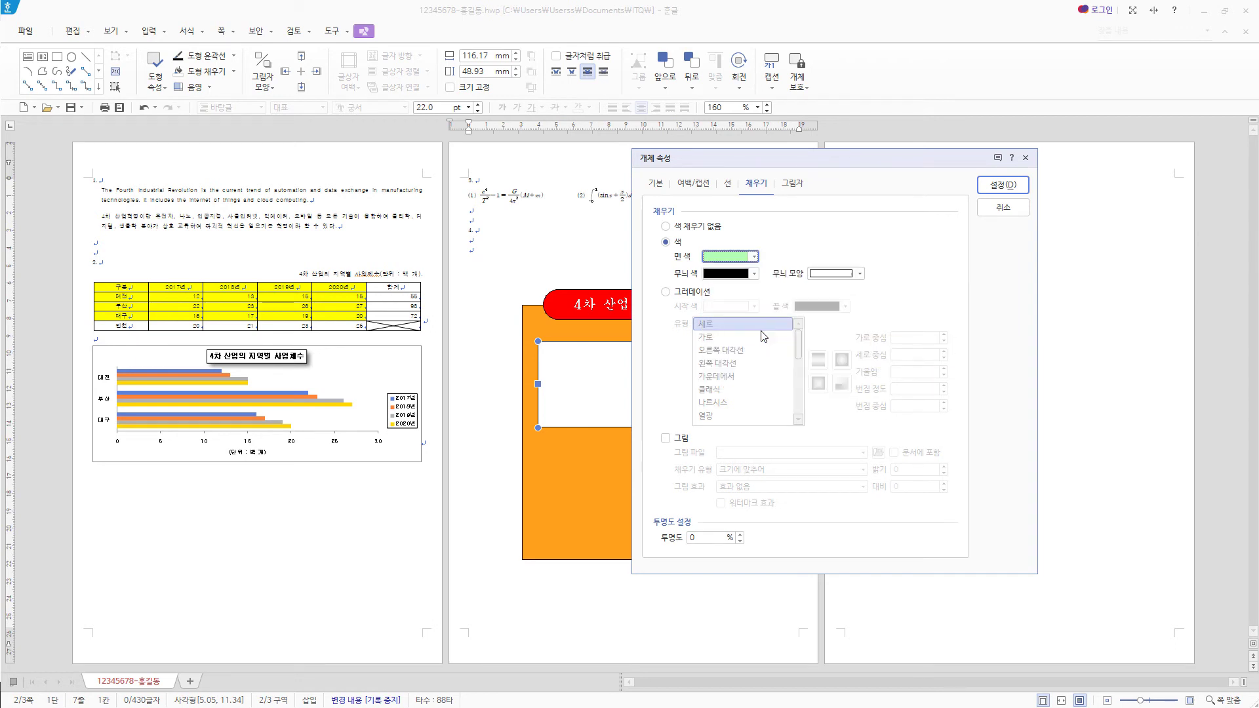
left_click(1004, 186)
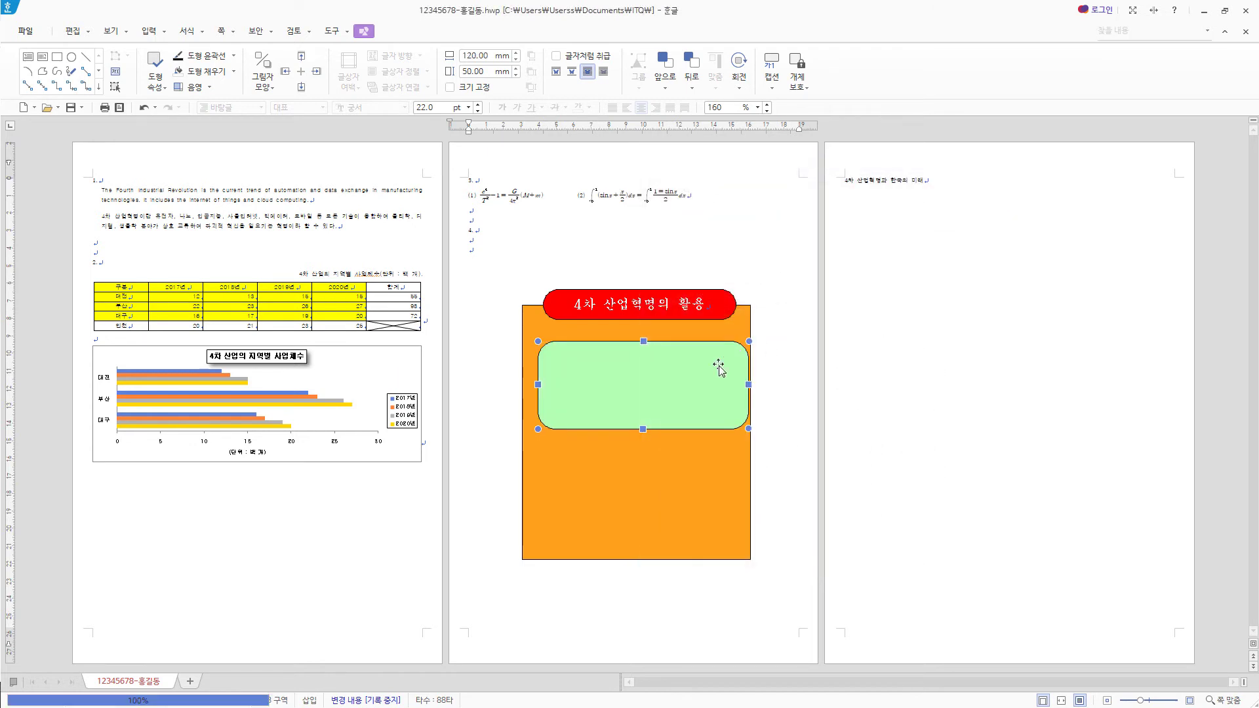
Select the green rectangle, the red title box and the orange rectangle together.
left_click(686, 321, "shift")
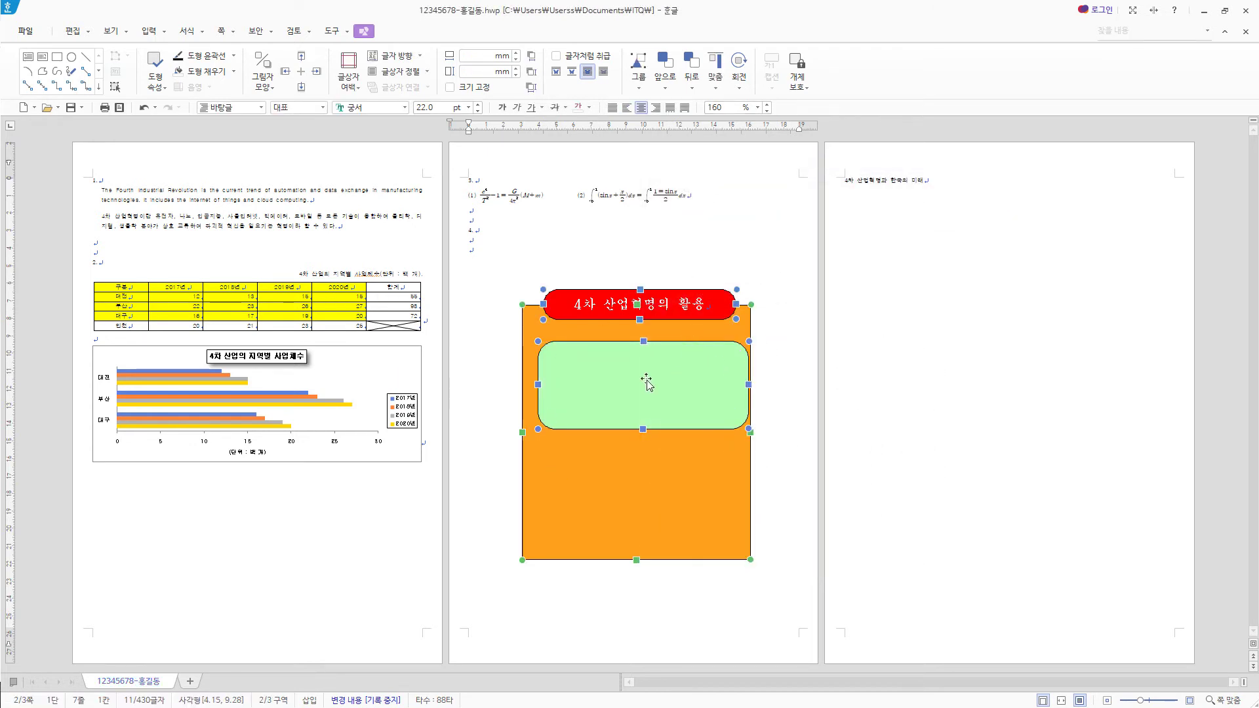
Align the red title shape, green rounded rectangle and orange rectangle on their horizontal centres.
left_click(686, 442, "shift")
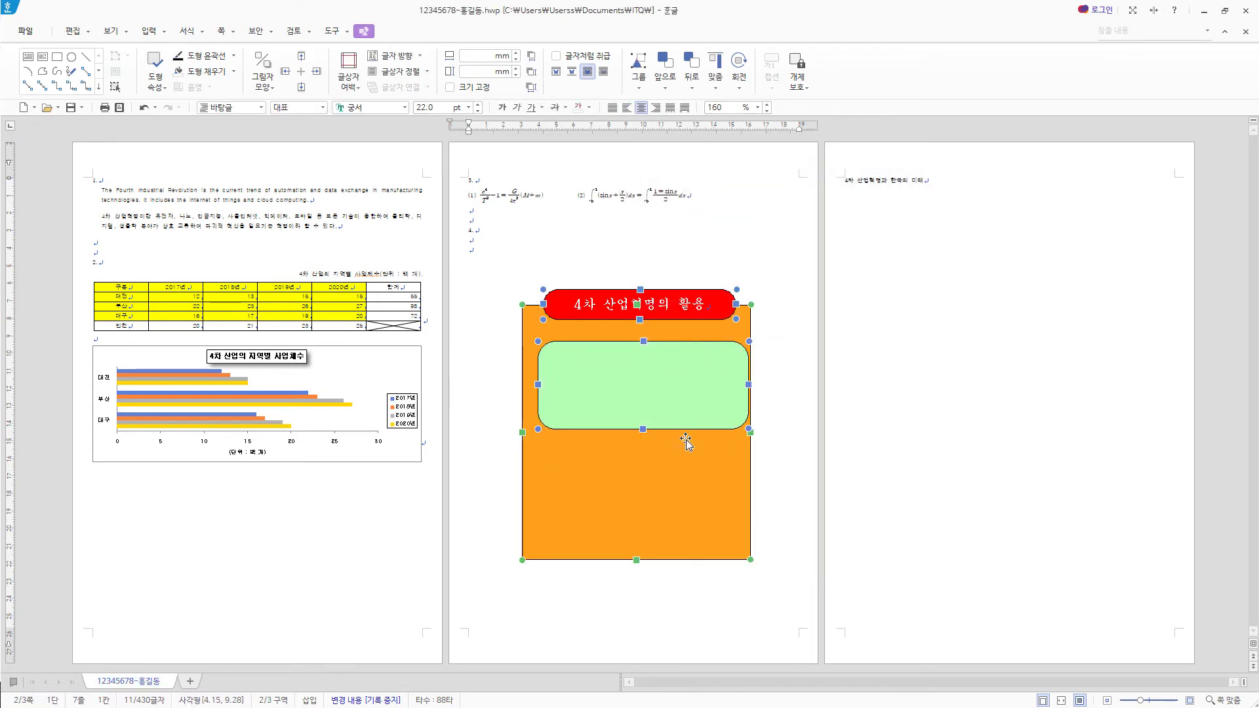
left_click(716, 82)
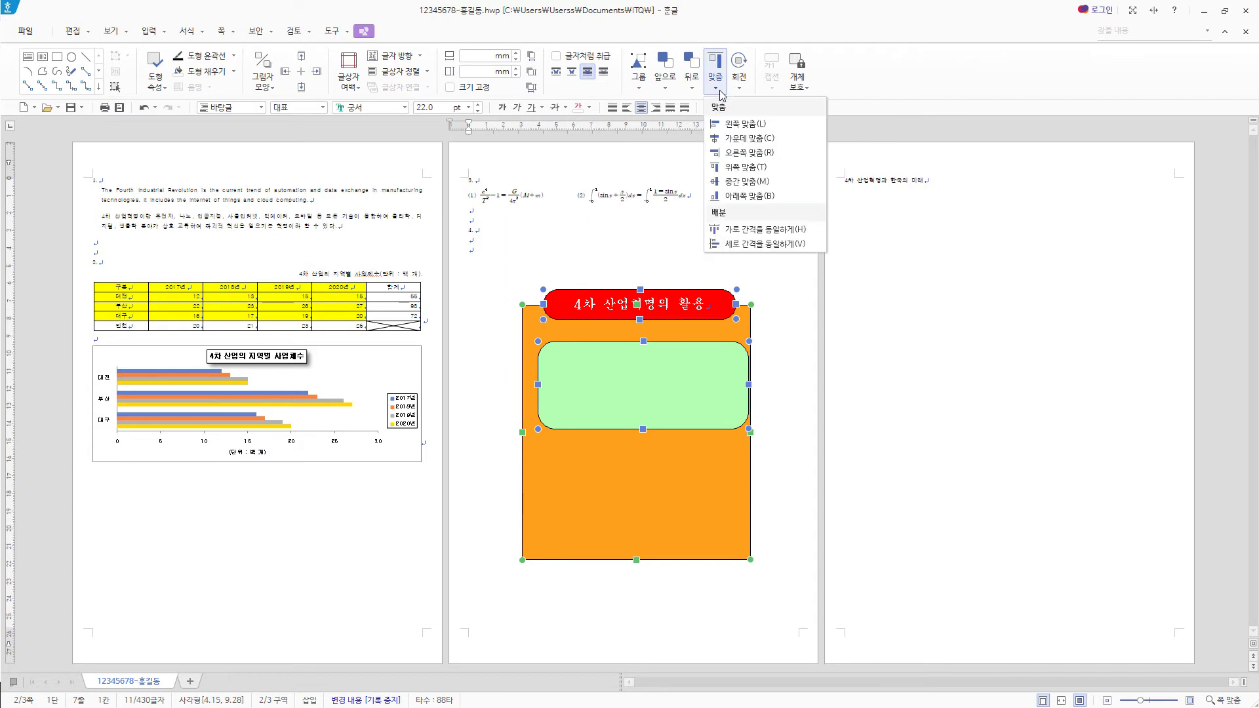
left_click(749, 138)
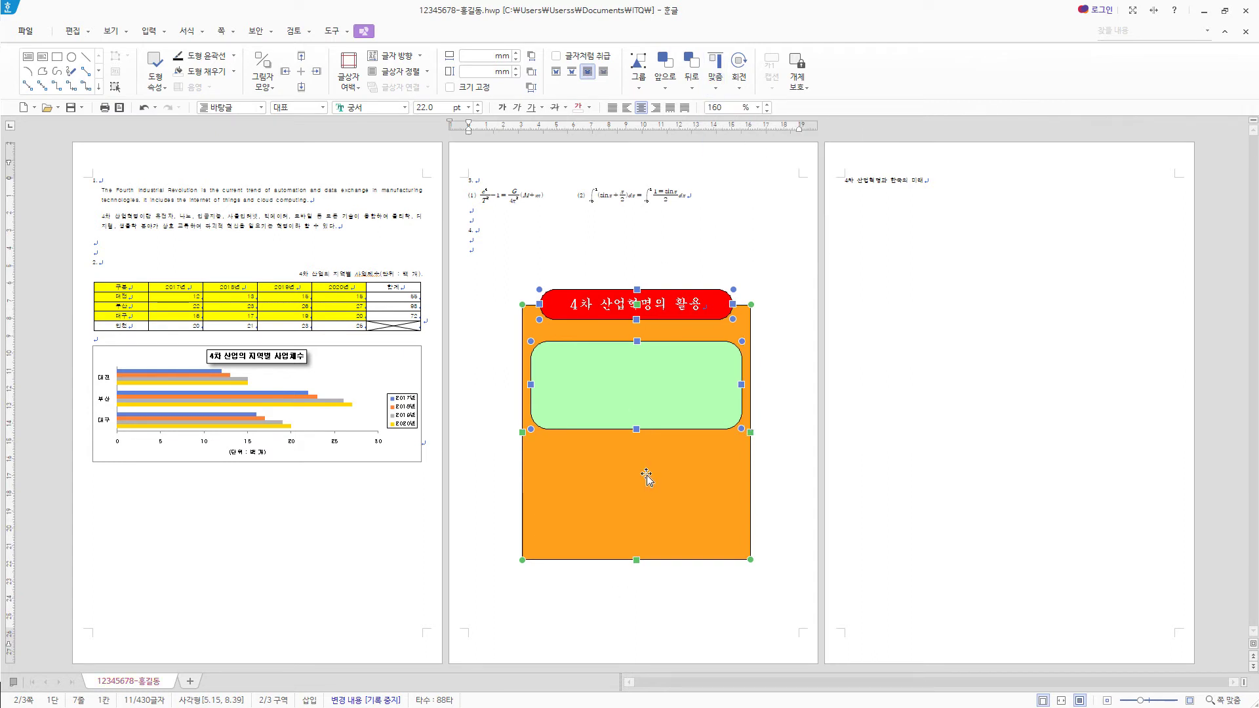
Nudge the green rounded rectangle slightly upward, closer to the red title shape.
left_click(669, 398)
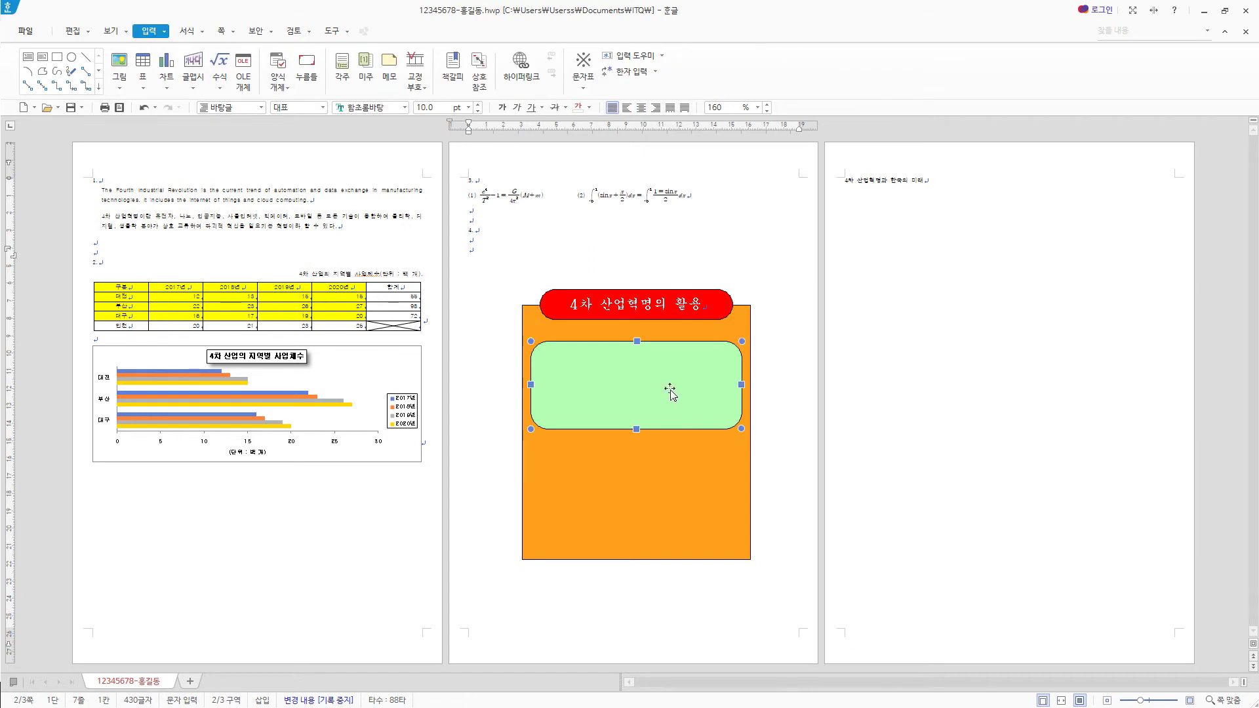
key("Up")
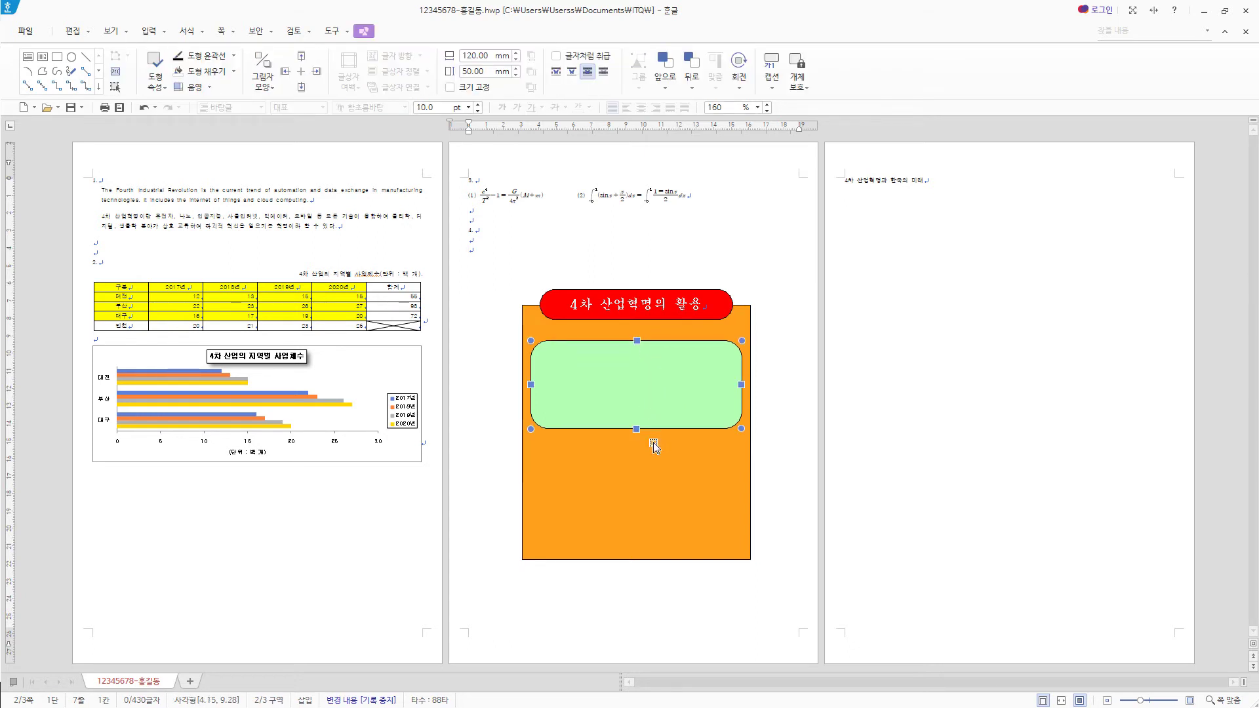
key("Up")
key("Down")
key("Down")
key("Down")
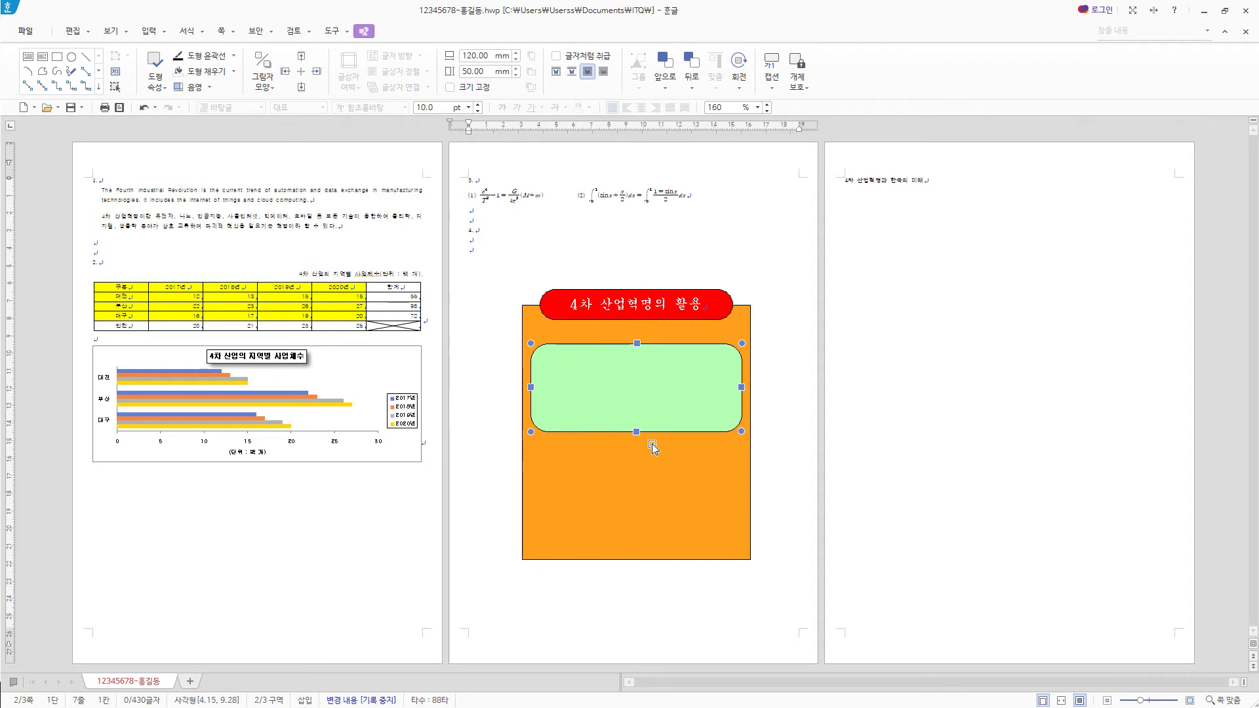
key("Up")
key("Up")
key("Up")
key("Down")
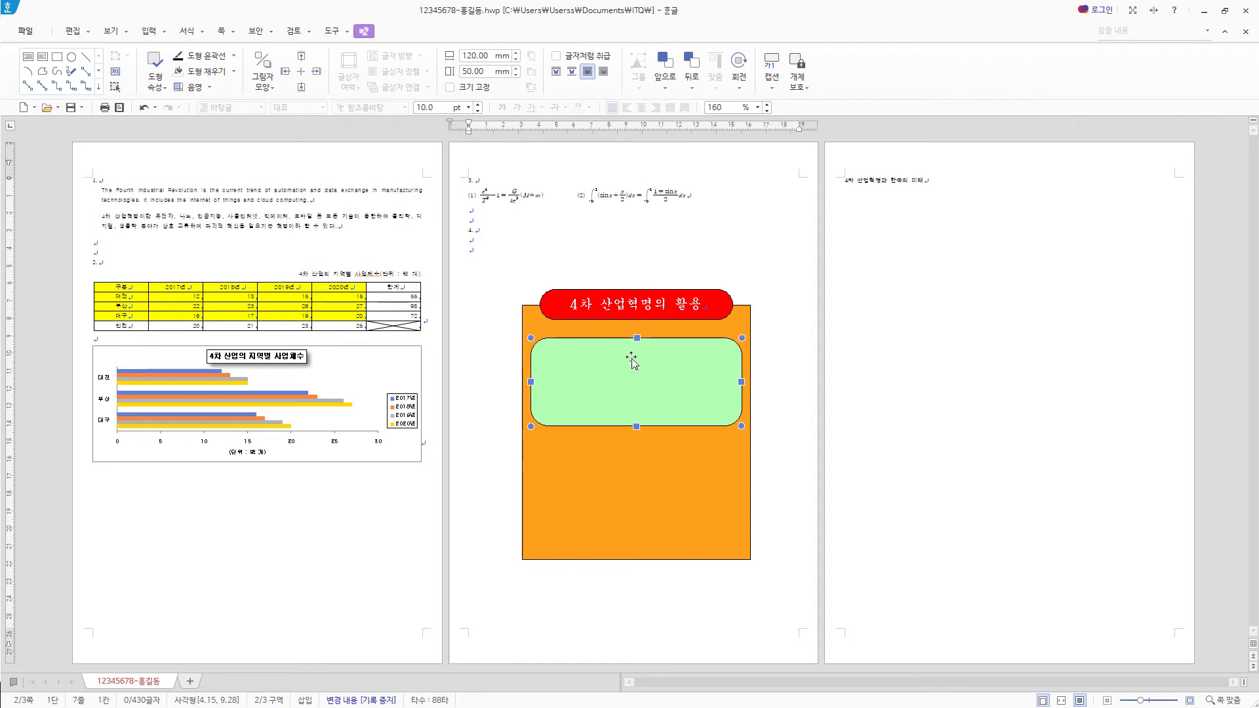
Insert the picture 로고1.jpg from the ITQ Picture folder, filtering the files to JPG and keeping it embedded in the document.
left_click(148, 31)
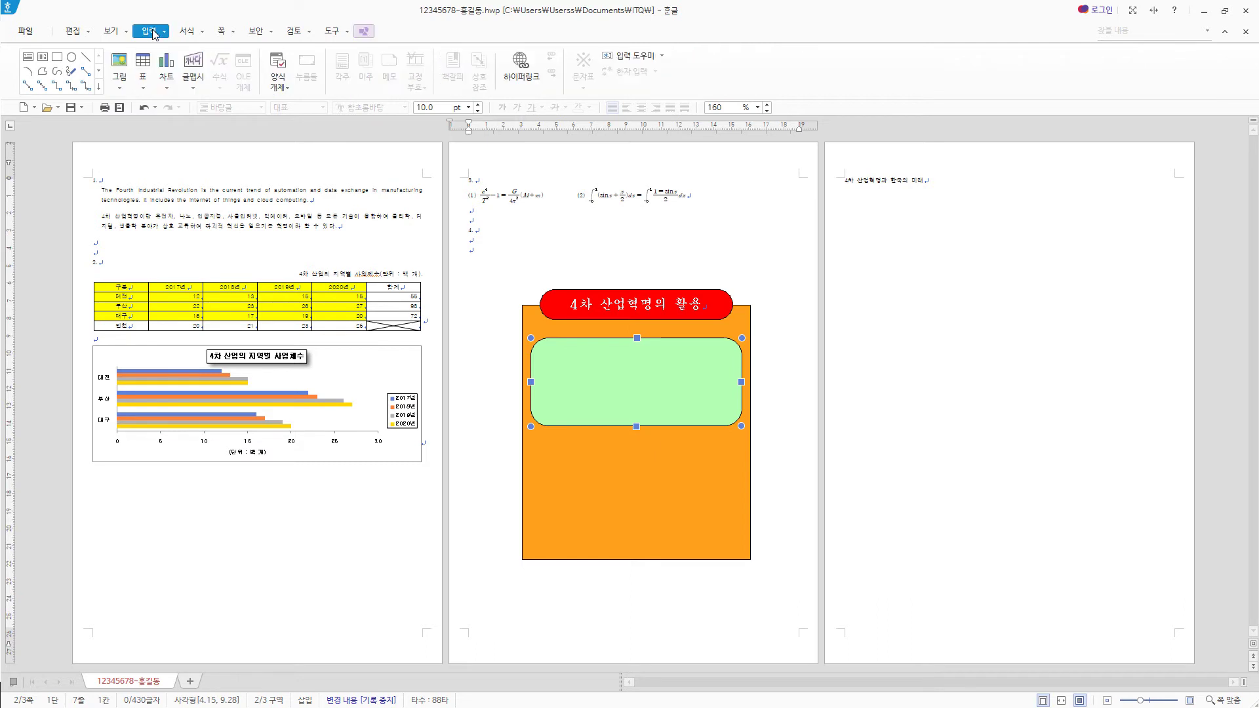
left_click(122, 61)
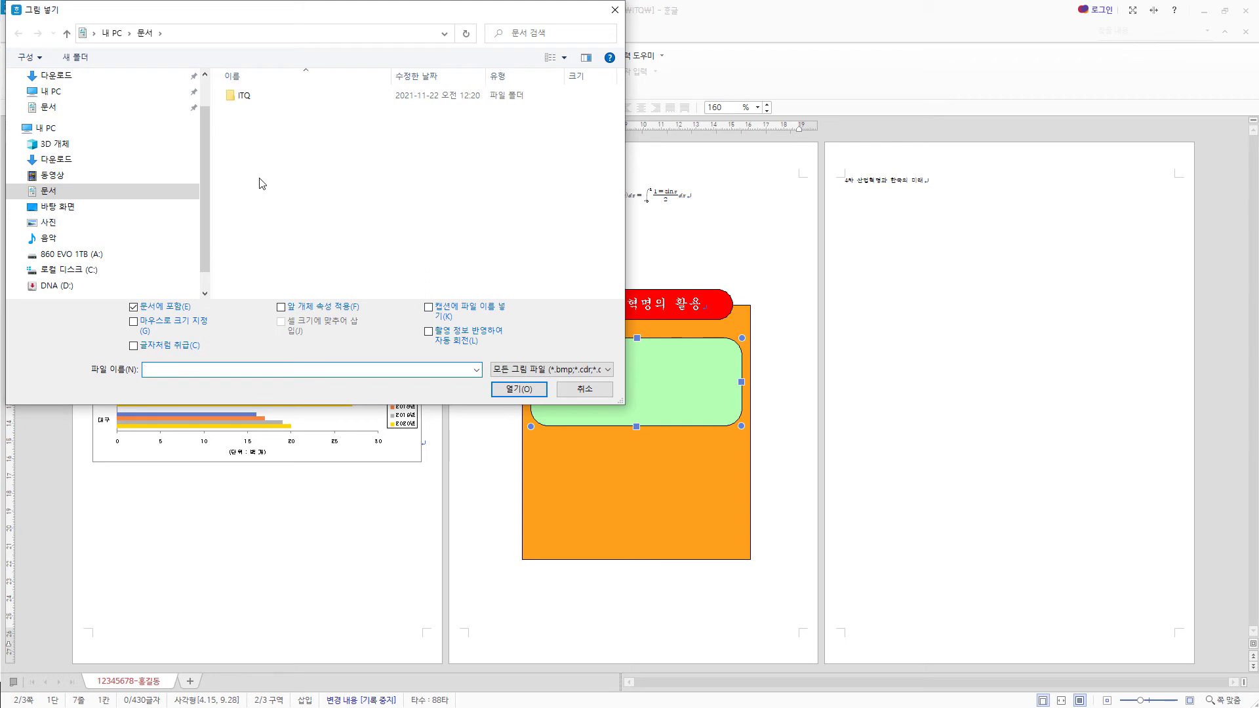
double_click(244, 96)
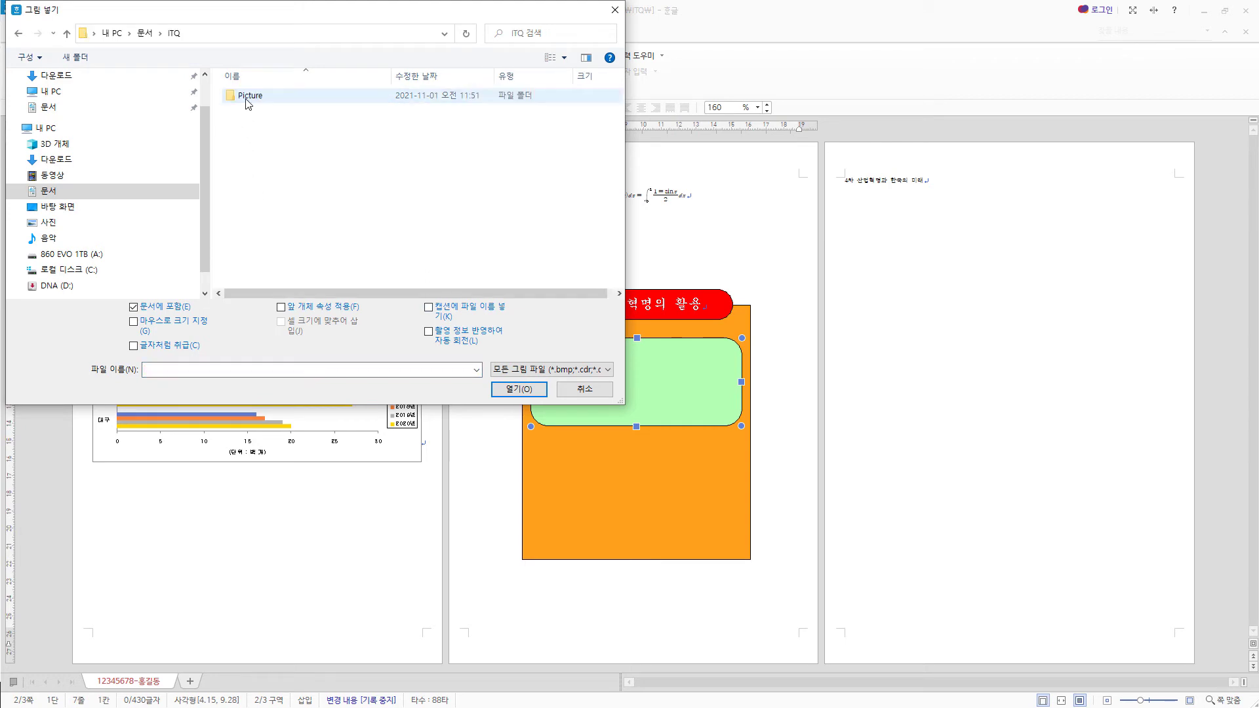
double_click(248, 95)
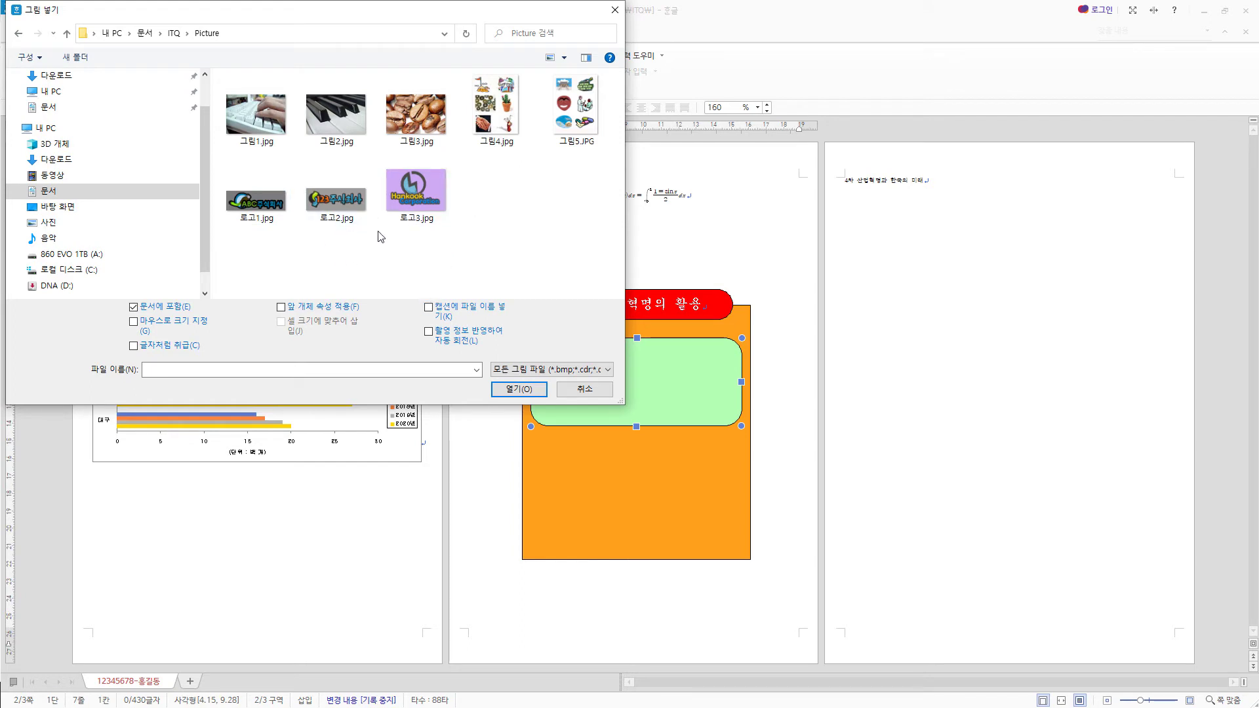
left_click(564, 373)
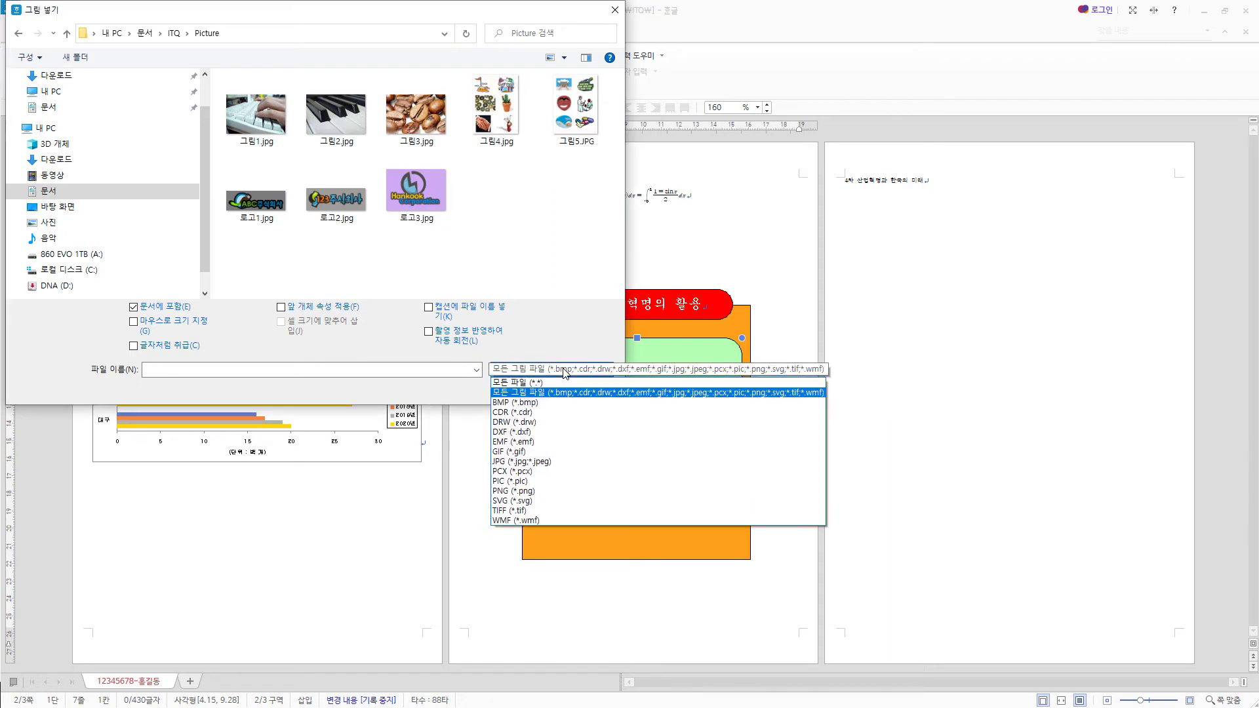
left_click(535, 463)
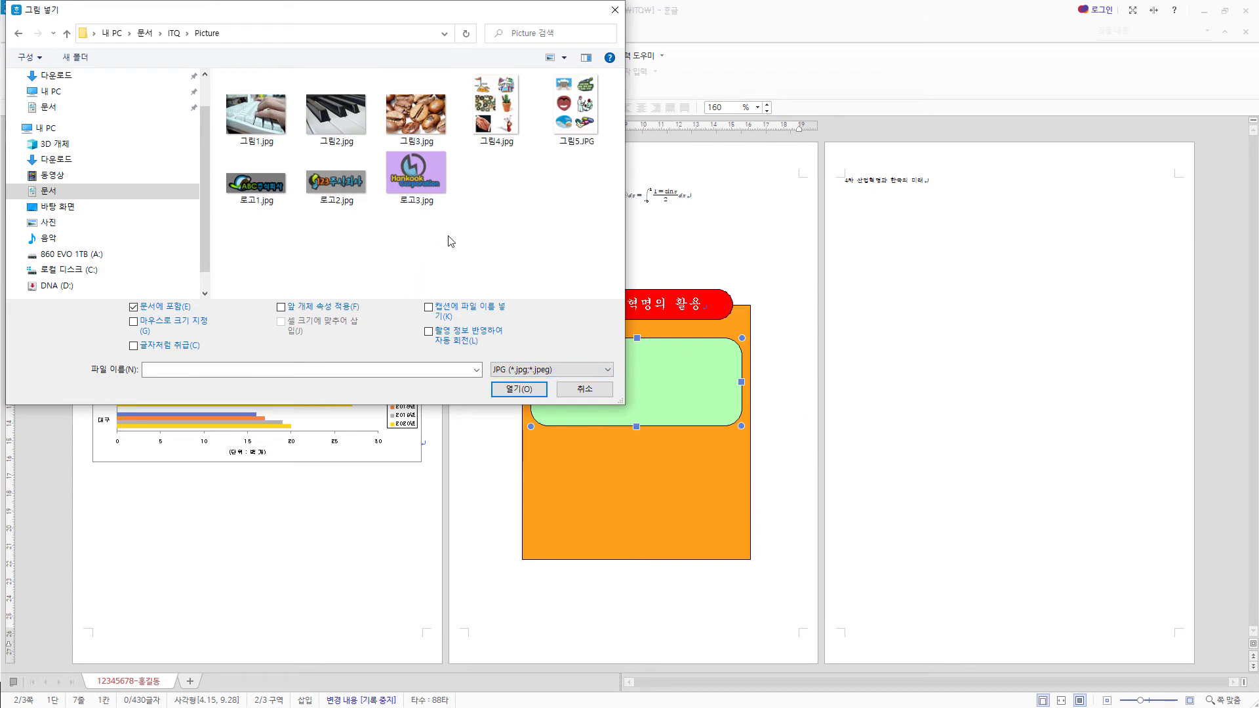
left_click(269, 195)
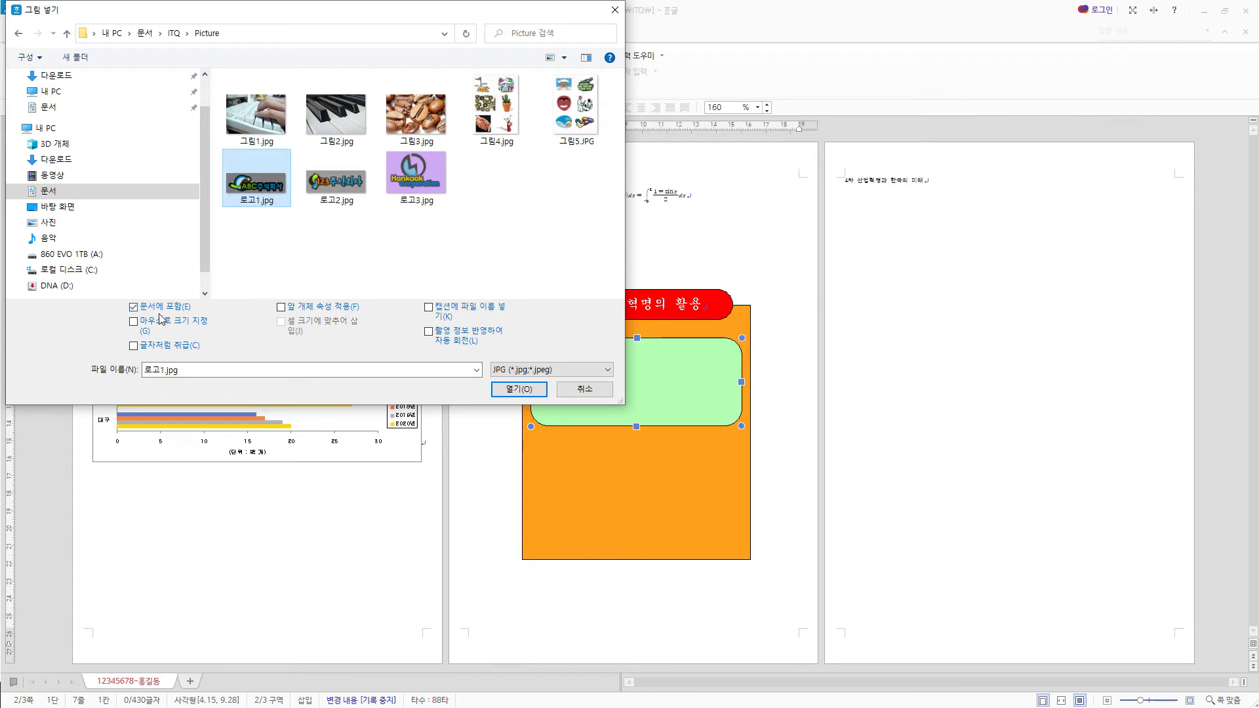
left_click(519, 389)
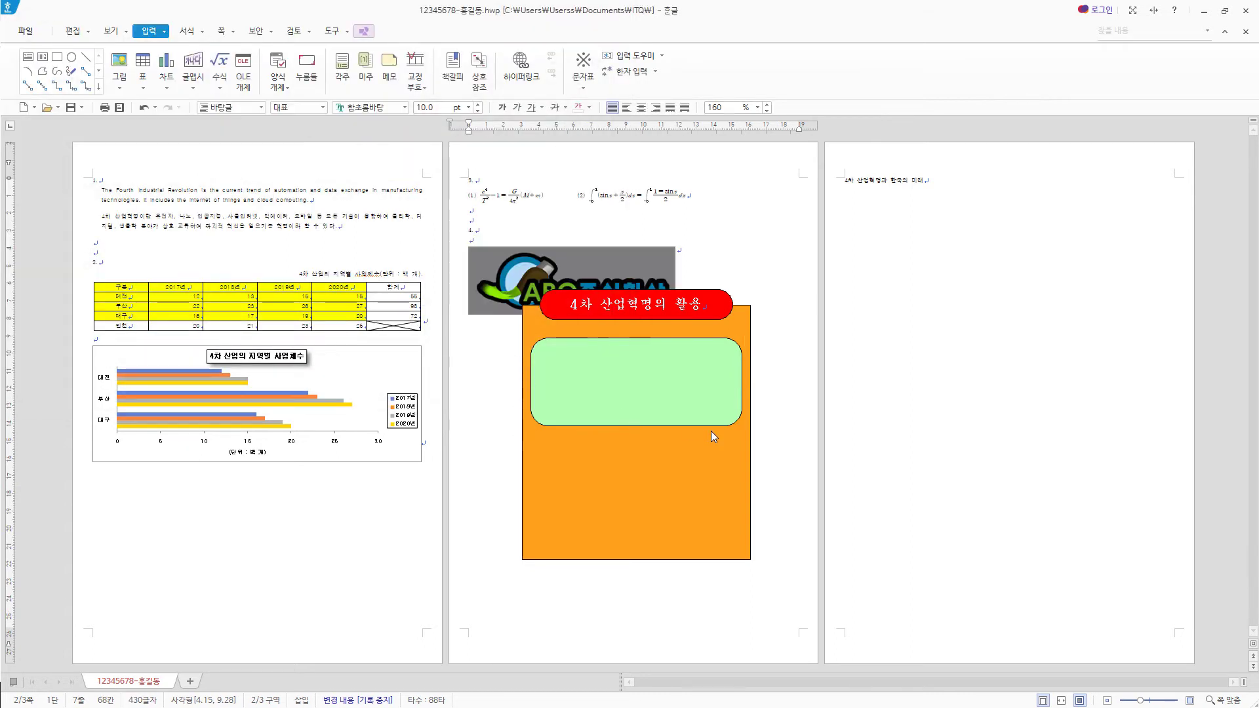
Set the logo picture's size to 40 mm wide by 30 mm high and place it in front of the text.
left_click(502, 270)
double_click(502, 270)
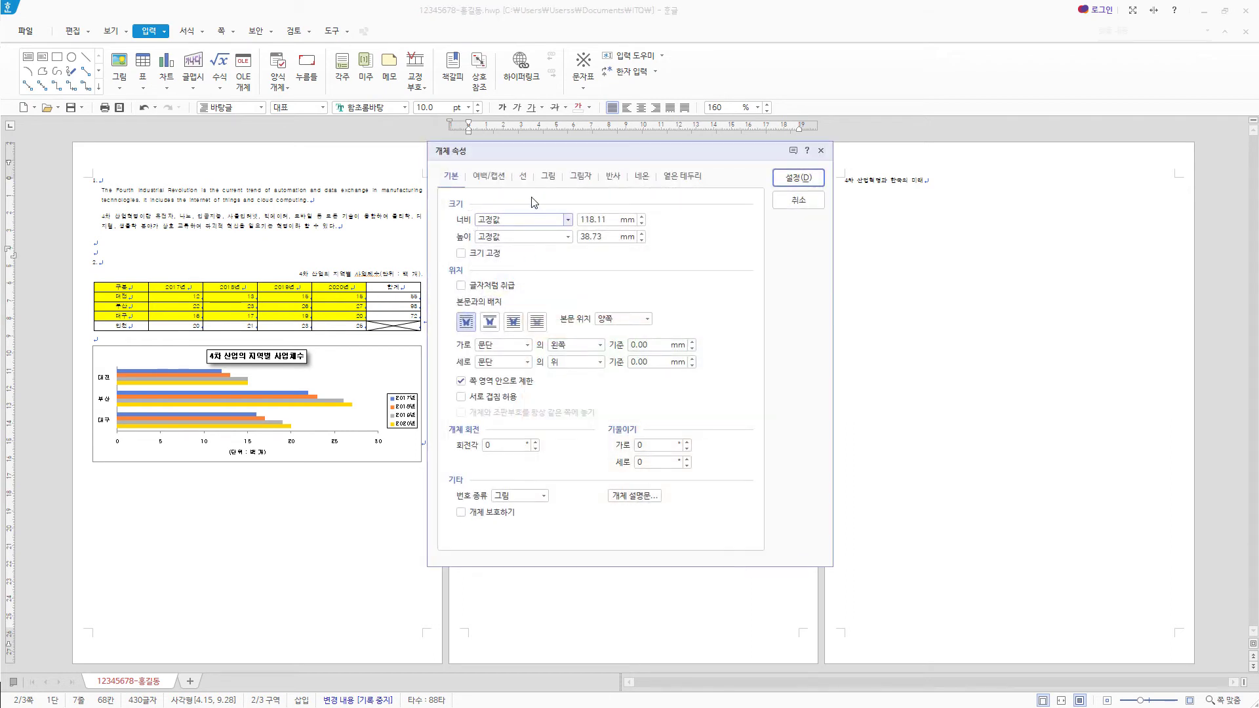
key("Tab")
type("4")
key("Tab")
type("30")
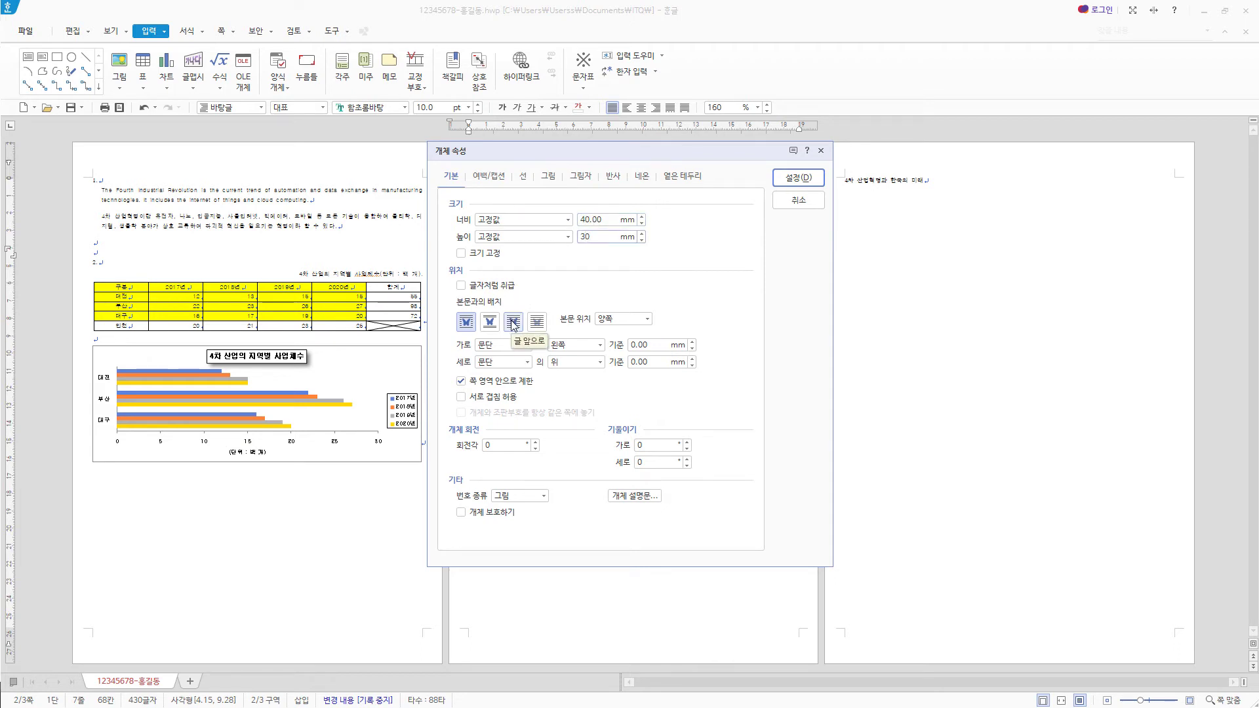
left_click(514, 323)
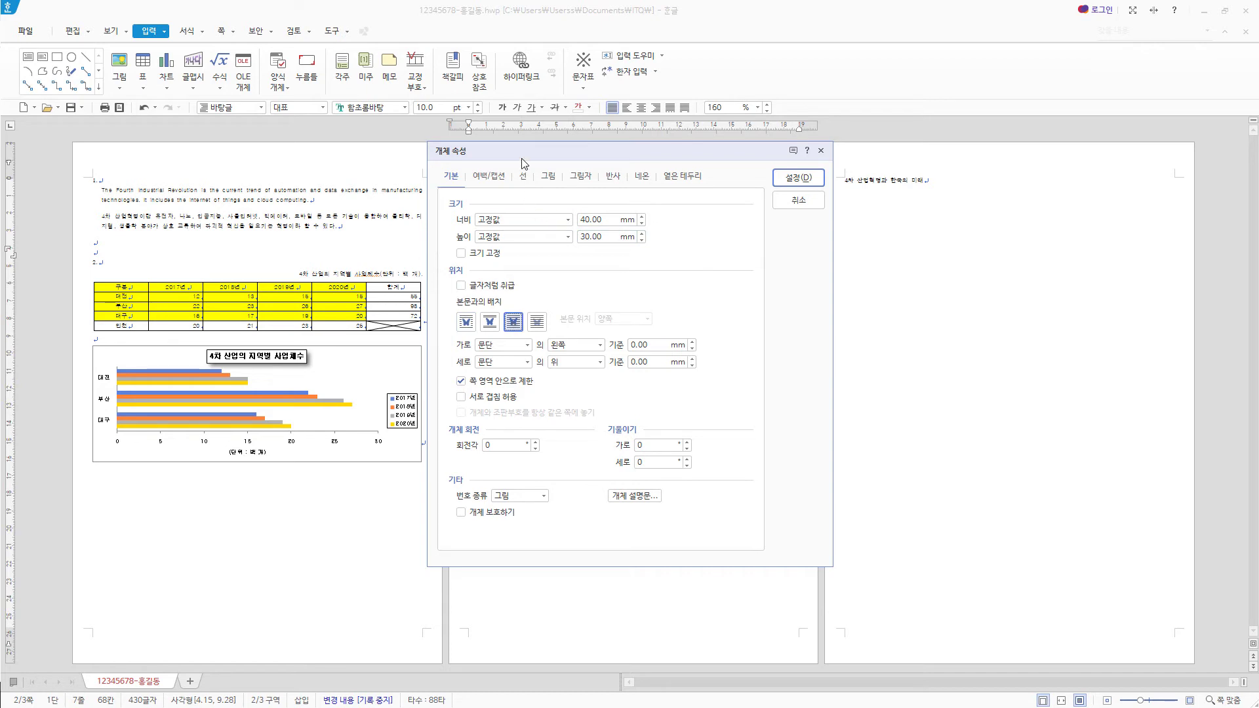
Apply the grayscale (회색조) effect to the logo and move it onto the left part of the green rounded rectangle.
left_click(547, 178)
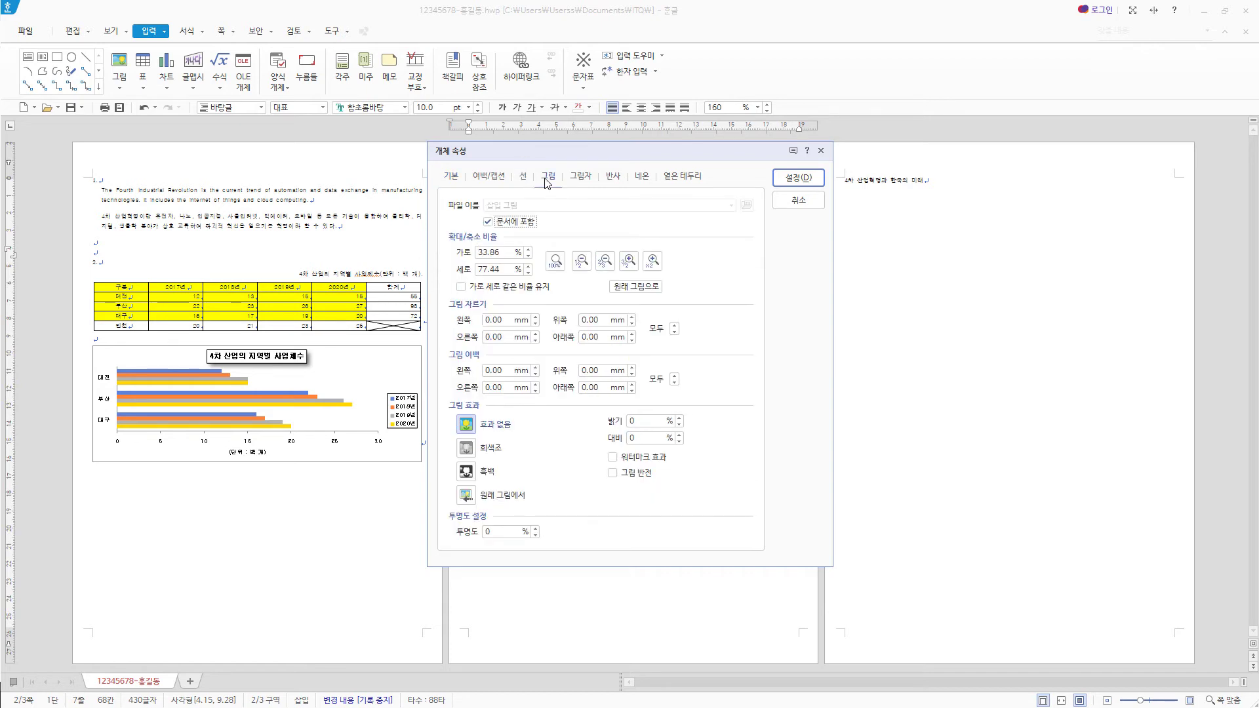
left_click(492, 445)
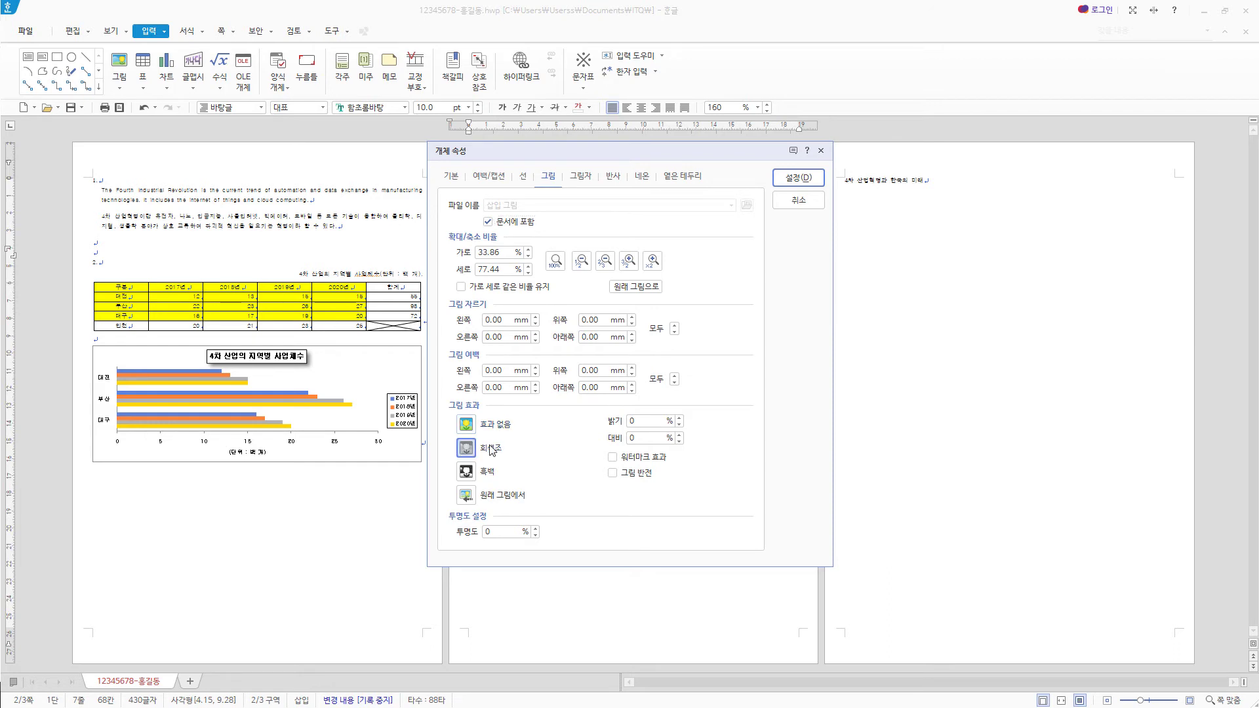
left_click(808, 186)
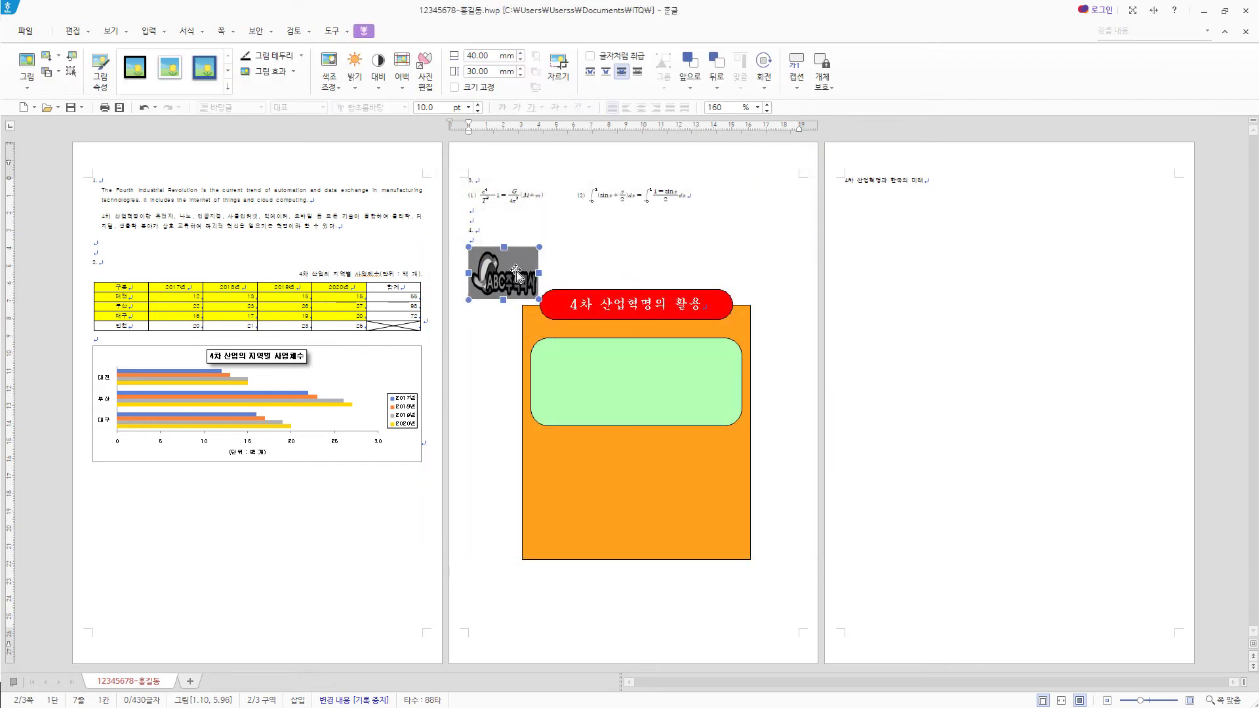
left_click_drag(516, 272, 604, 383)
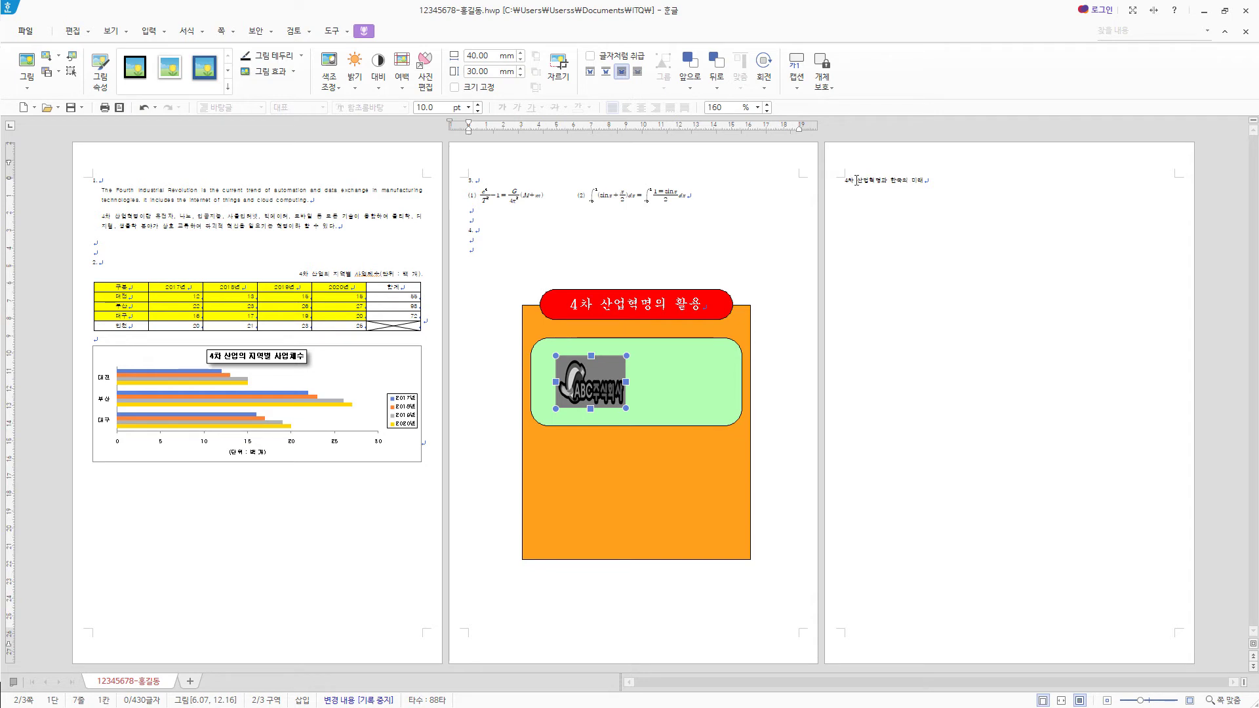
Hyperlink the logo picture to the 산업혁명 bookmark in the current document.
right_click(592, 374)
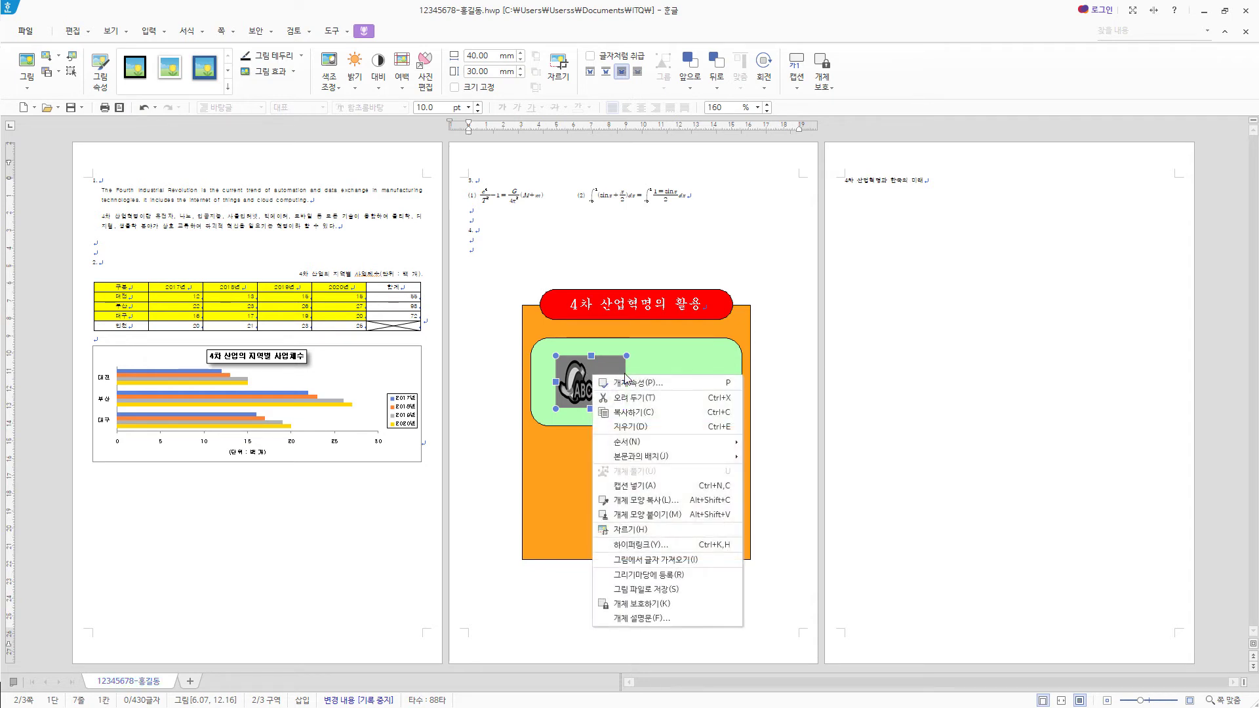
left_click(629, 544)
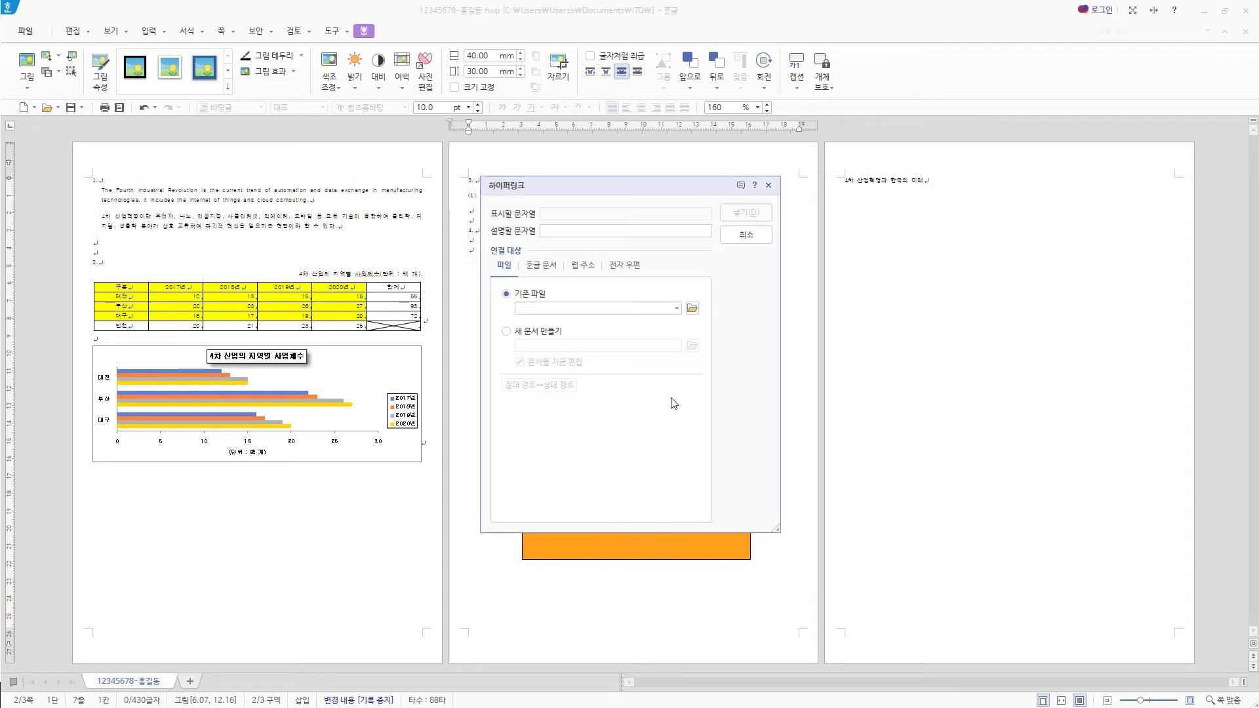
left_click(541, 265)
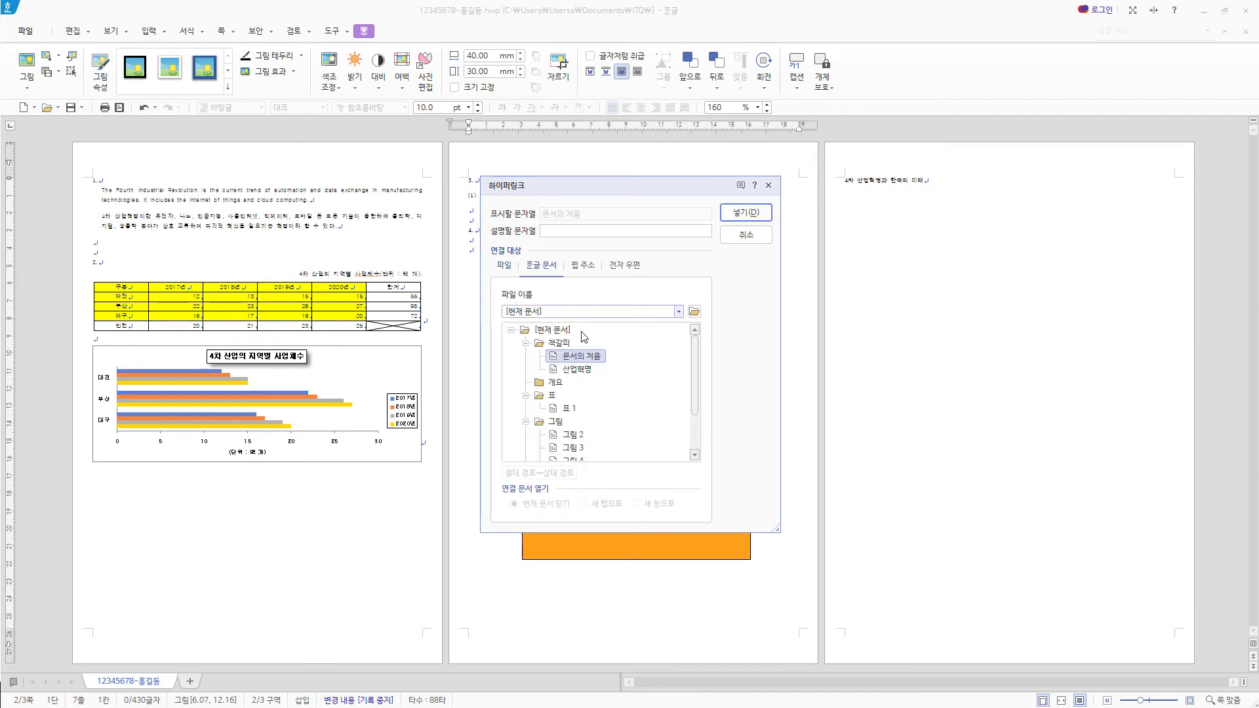
left_click(585, 371)
left_click(762, 219)
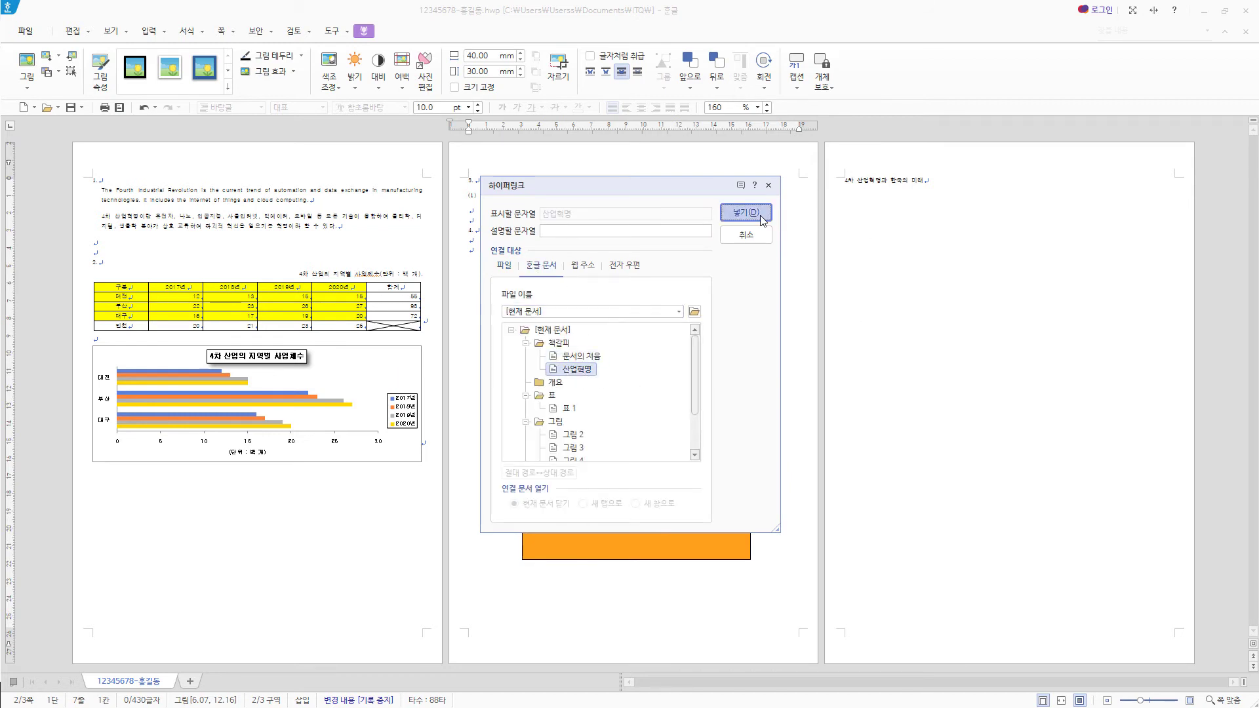
Insert a 글맵시 word art reading "4차산업혁명" with the bow-tie shape and the 돋움 font.
left_click(149, 31)
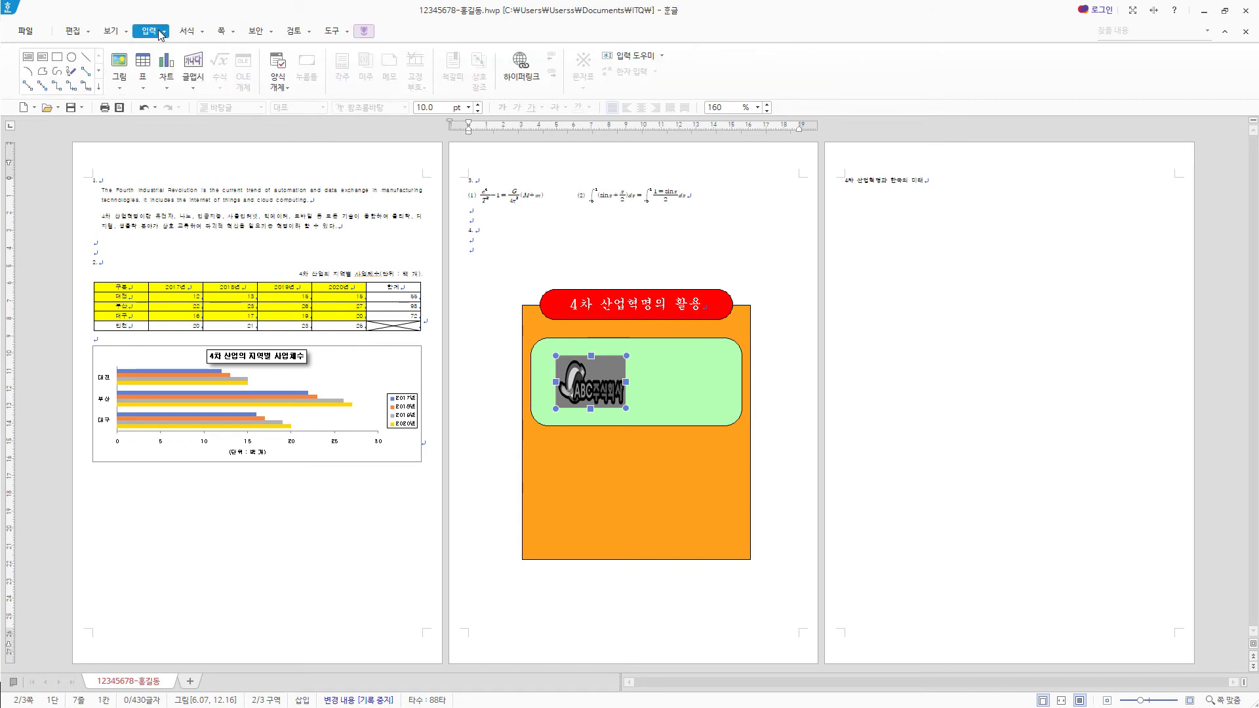
left_click(194, 63)
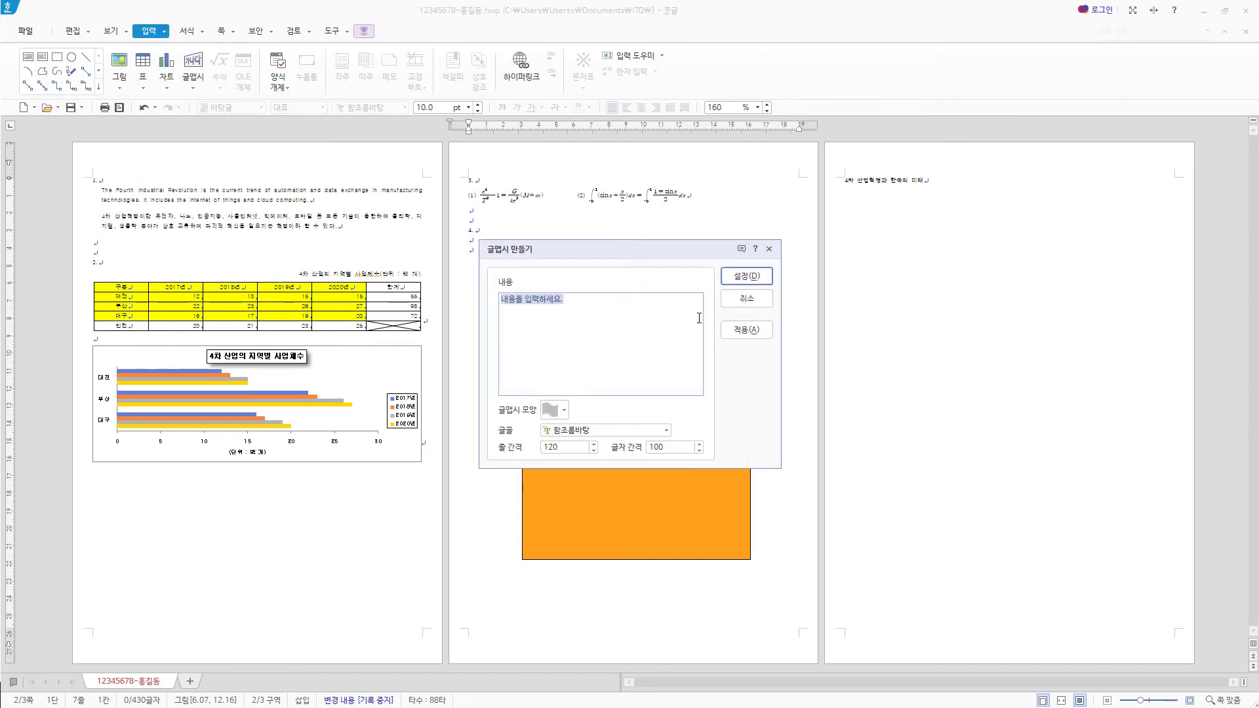
type("4차산업혁명")
left_click(566, 411)
left_click(566, 412)
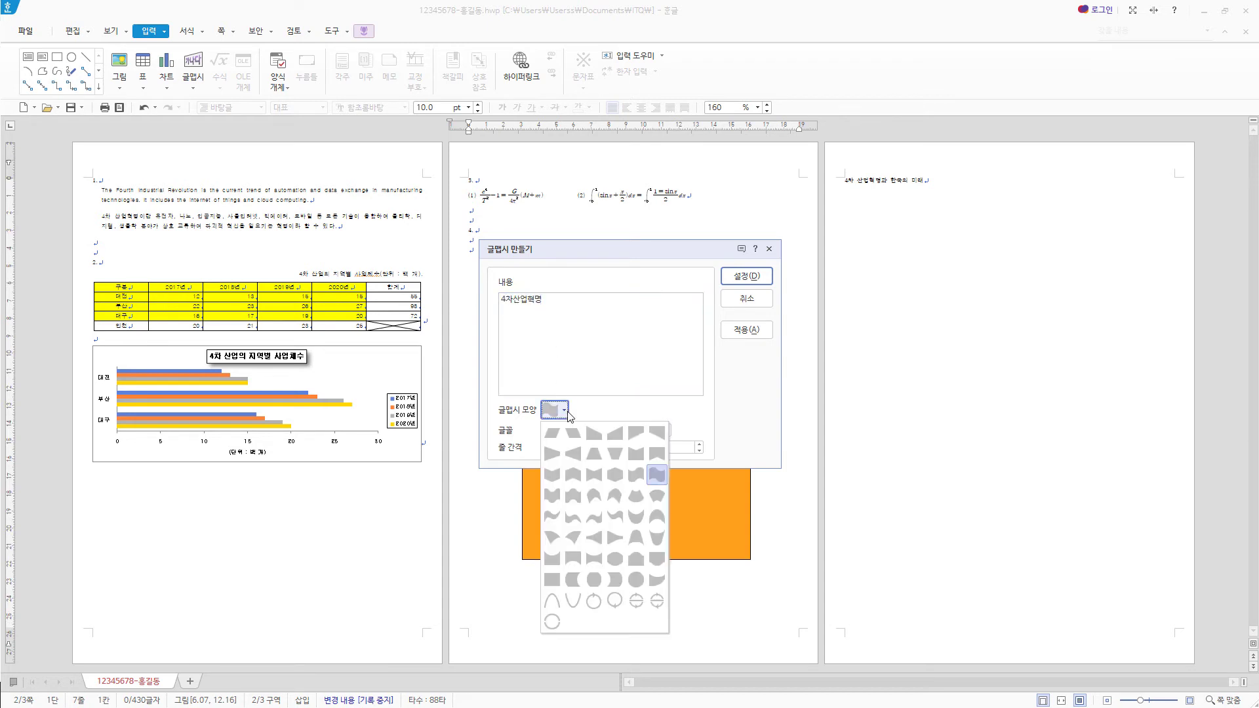
left_click(587, 478)
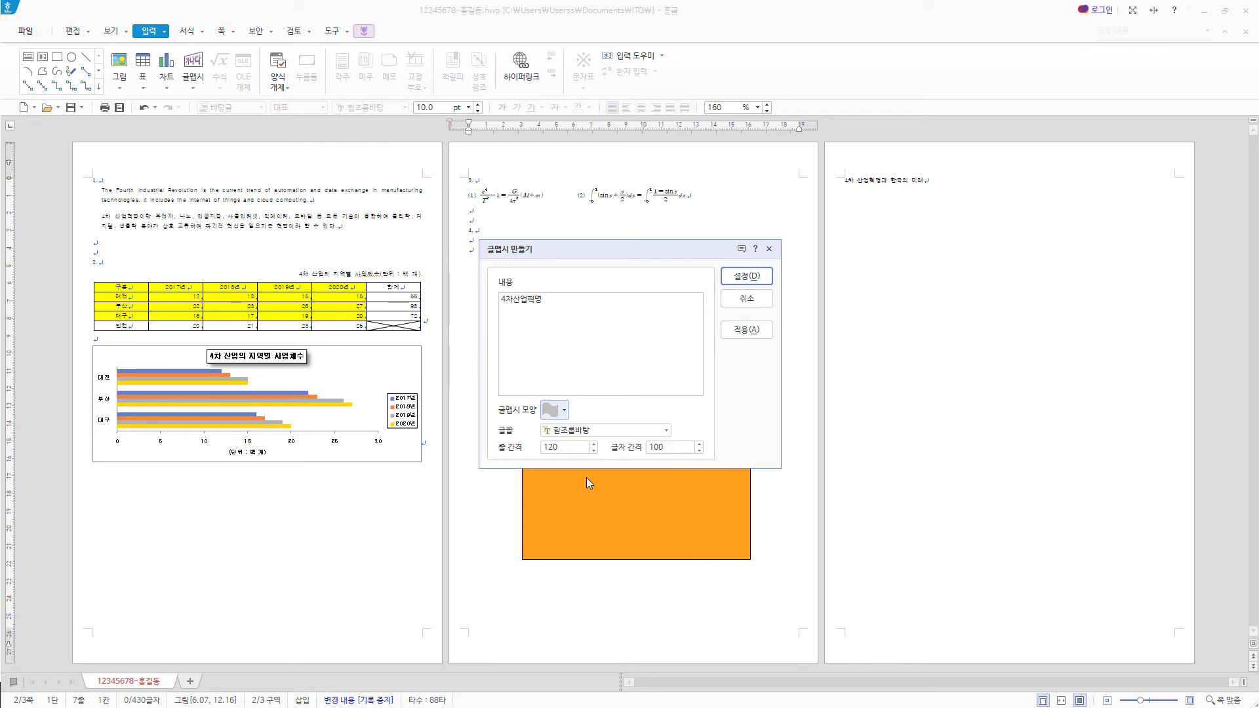
left_click(667, 431)
left_click_drag(667, 511, 666, 454)
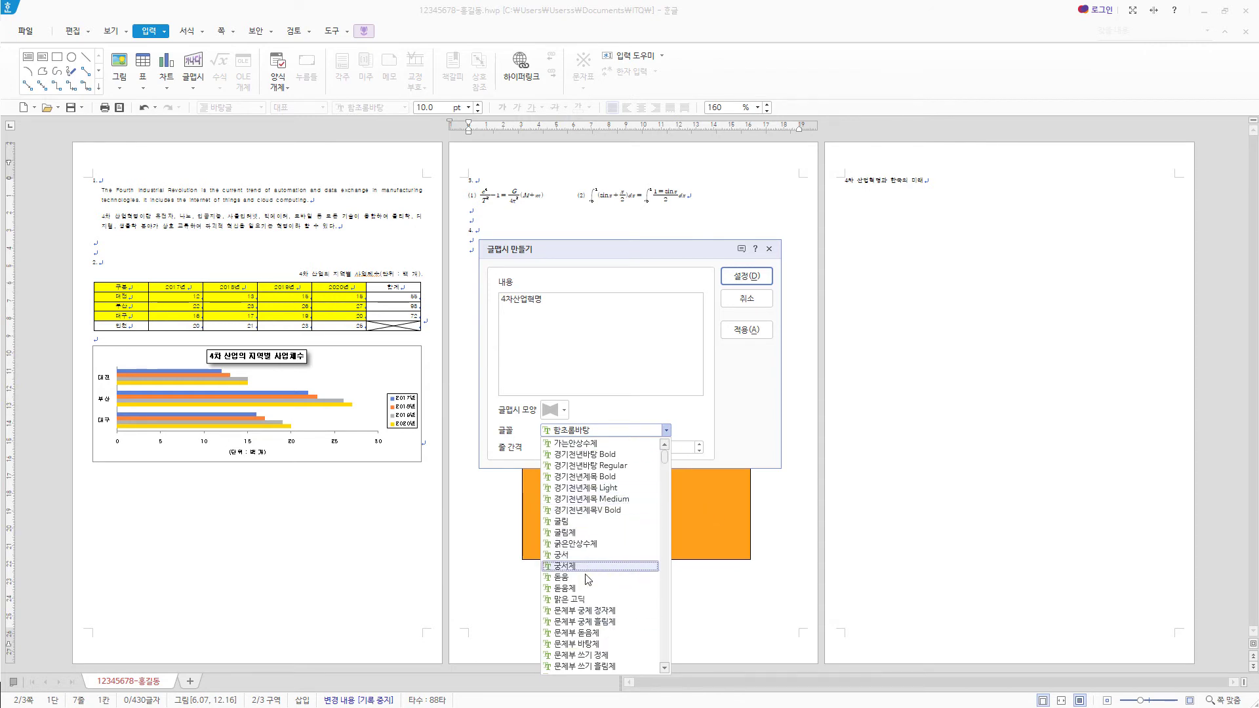
left_click(615, 578)
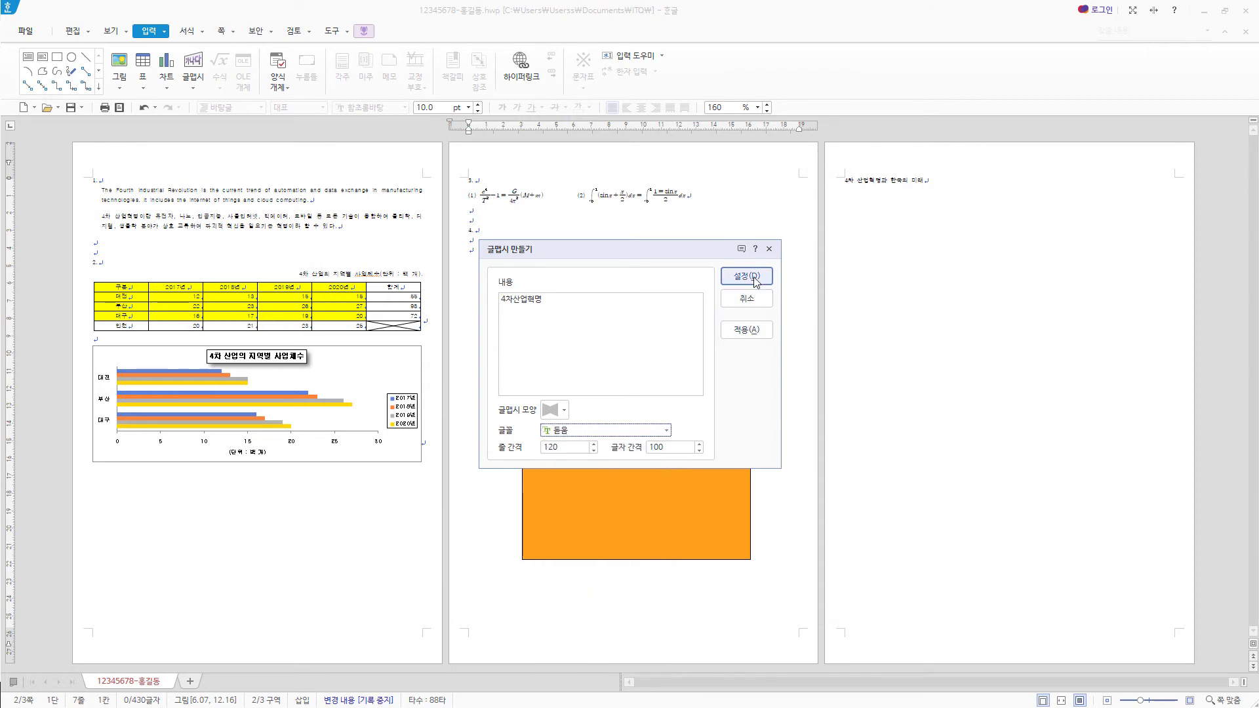
left_click(746, 275)
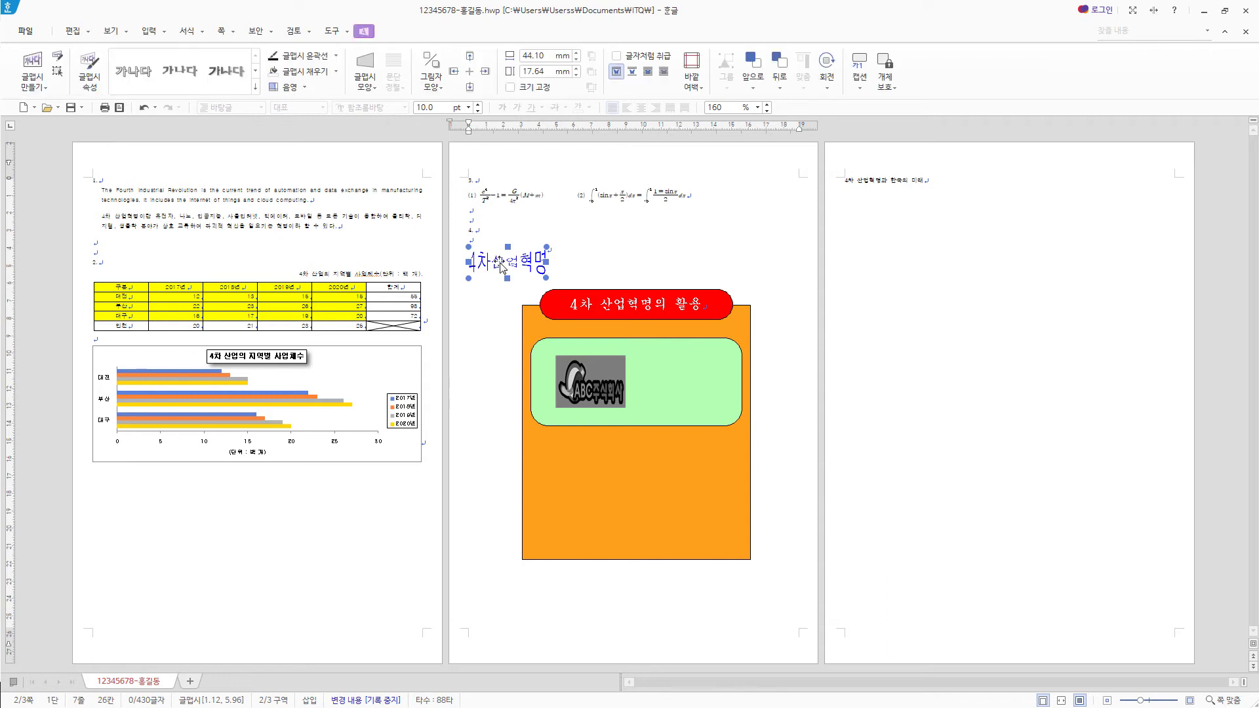
Set the 4차산업혁명 word art's size to 50 mm wide by 35 mm high and place it in front of the text.
double_click(533, 270)
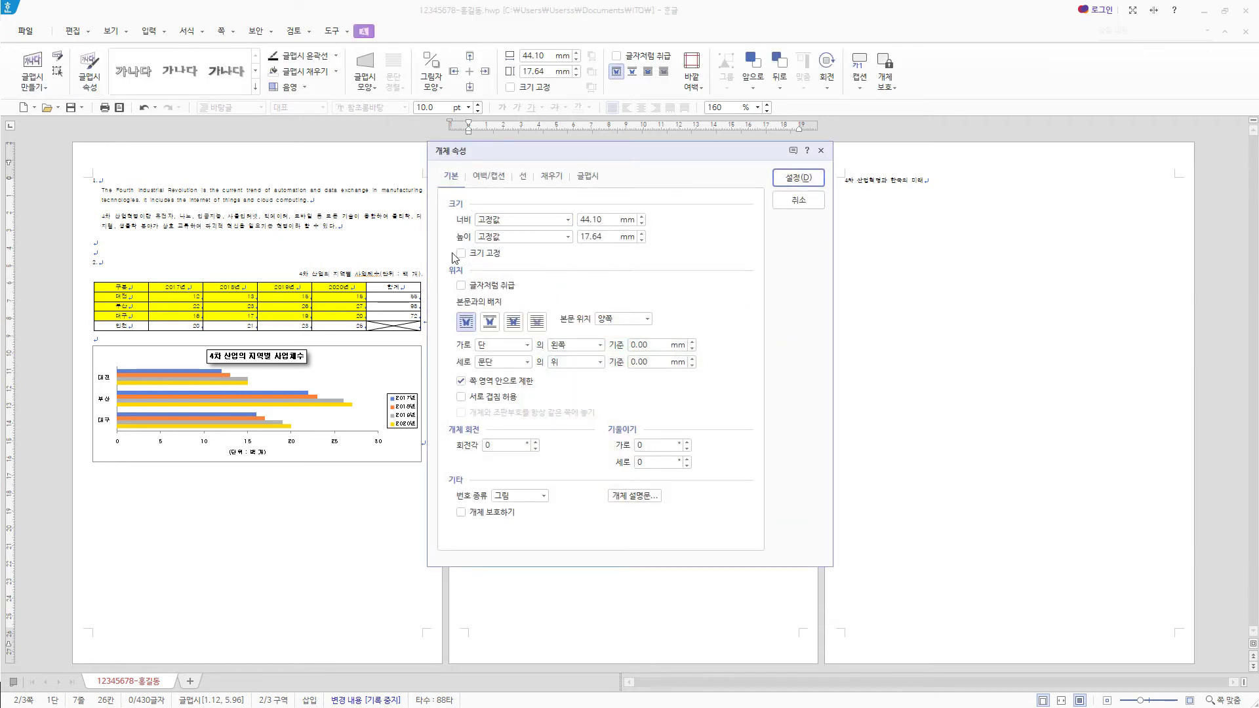
key("Tab")
key("Tab")
type("50")
key("Tab")
type("3")
left_click(514, 322)
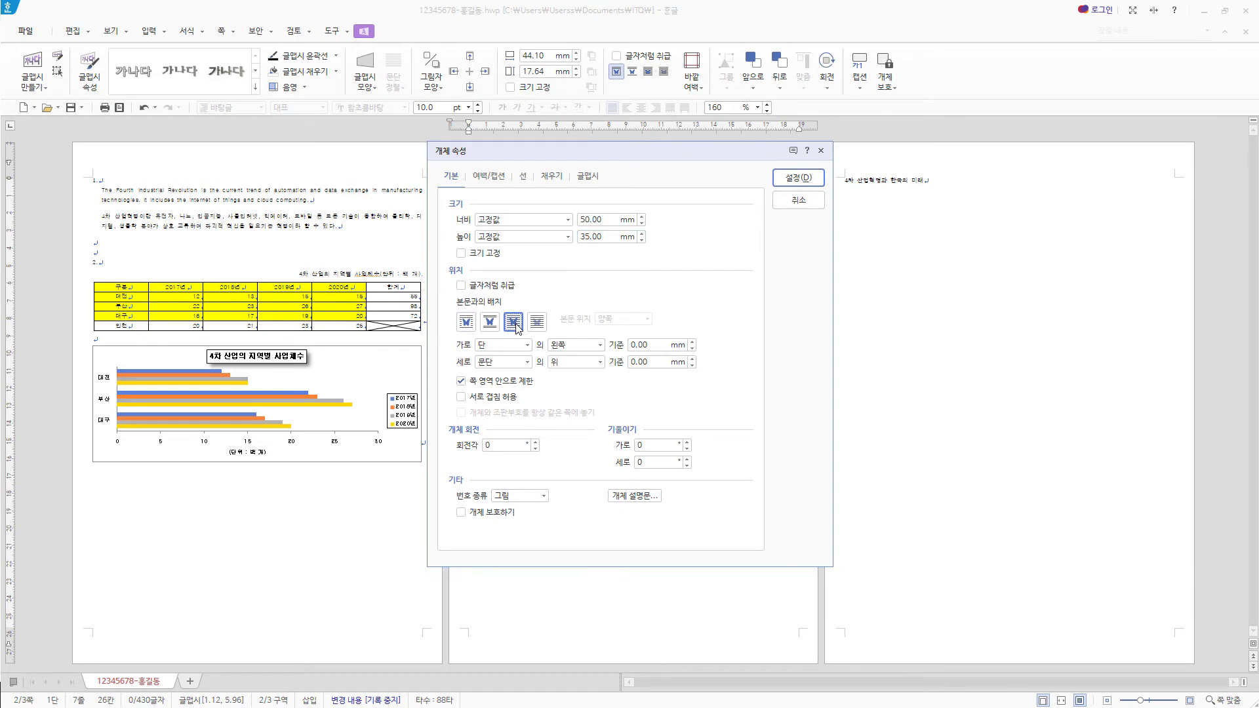
Keep the word art's fill colour at blue (파랑, RGB 0,0,255) and move it beside the logo in the green rounded rectangle.
left_click(554, 181)
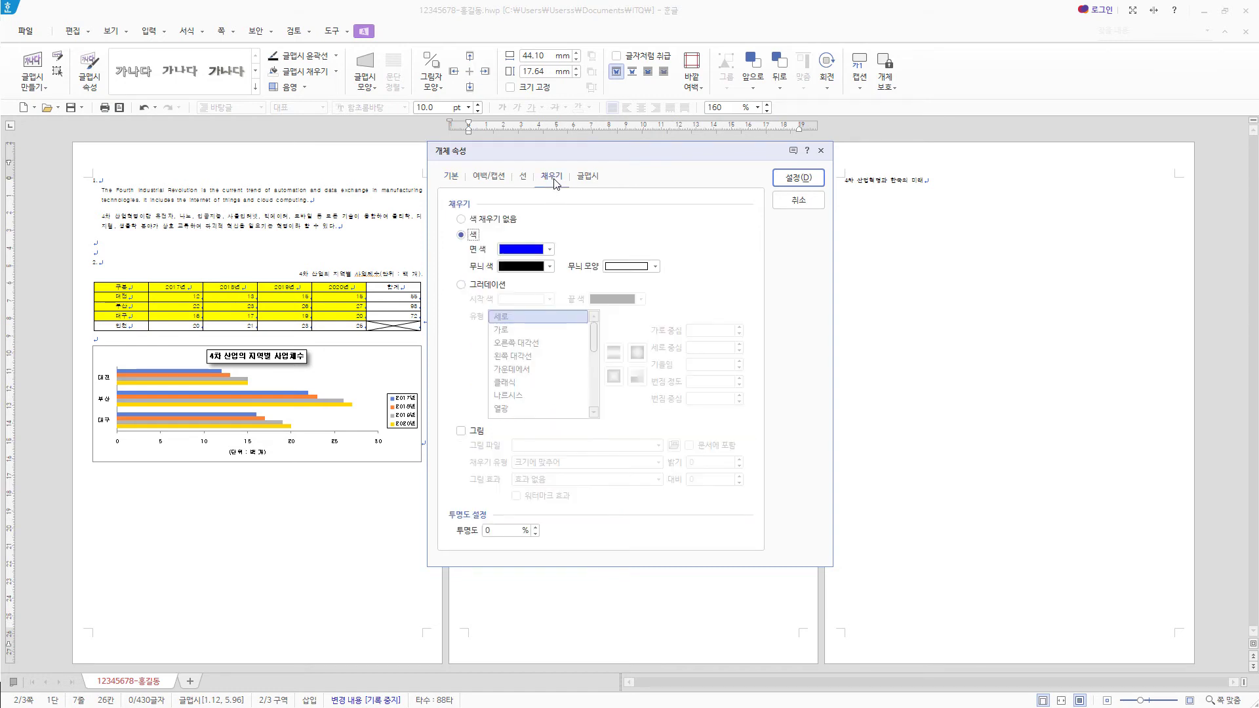
left_click(550, 250)
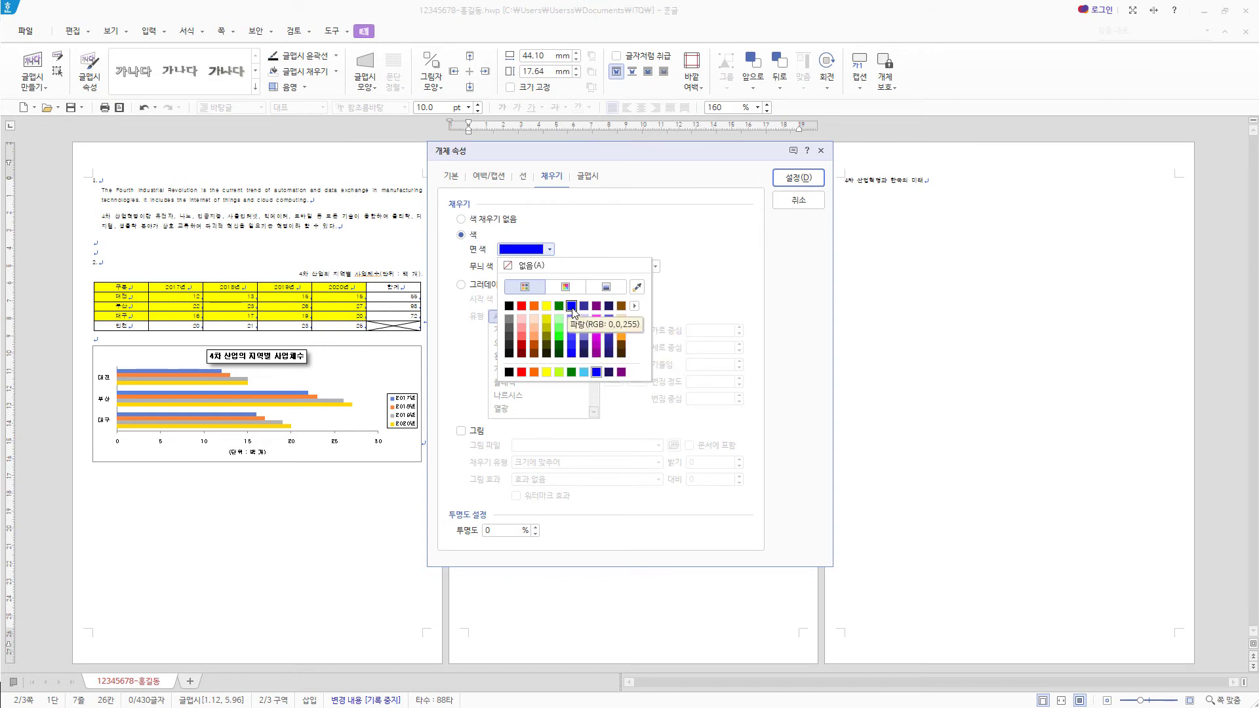
left_click(798, 178)
left_click(798, 178)
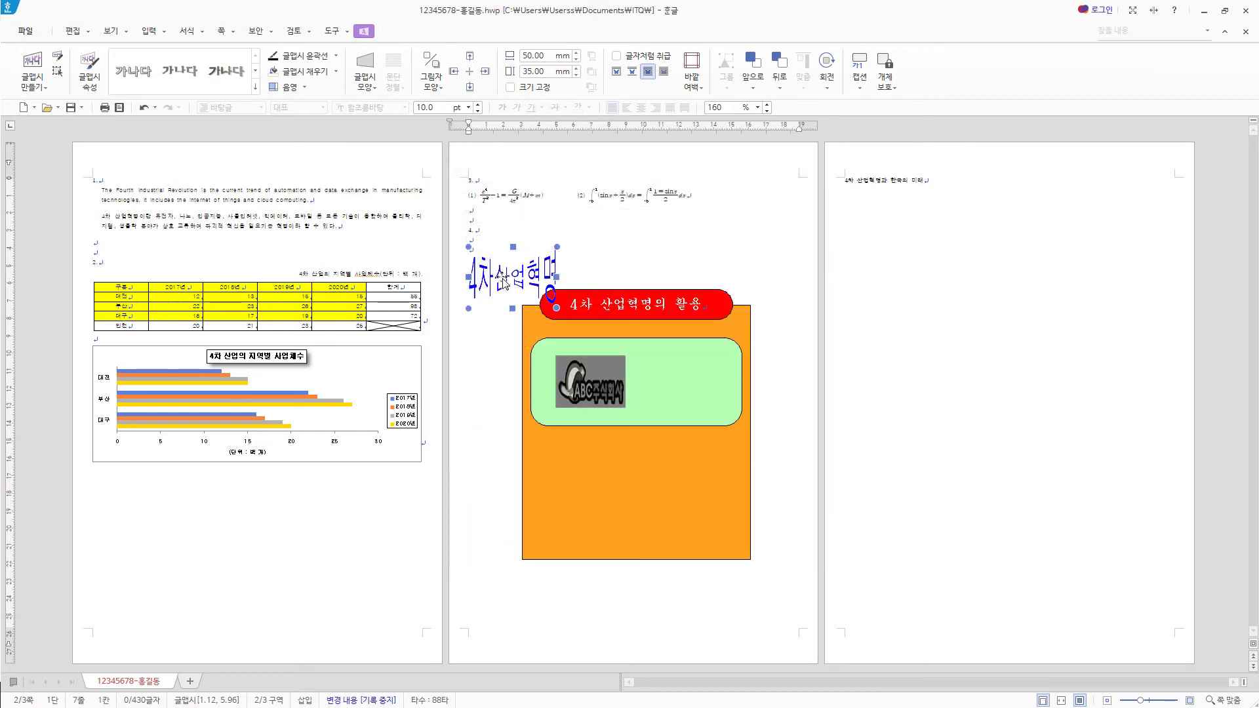
left_click_drag(502, 282, 730, 414)
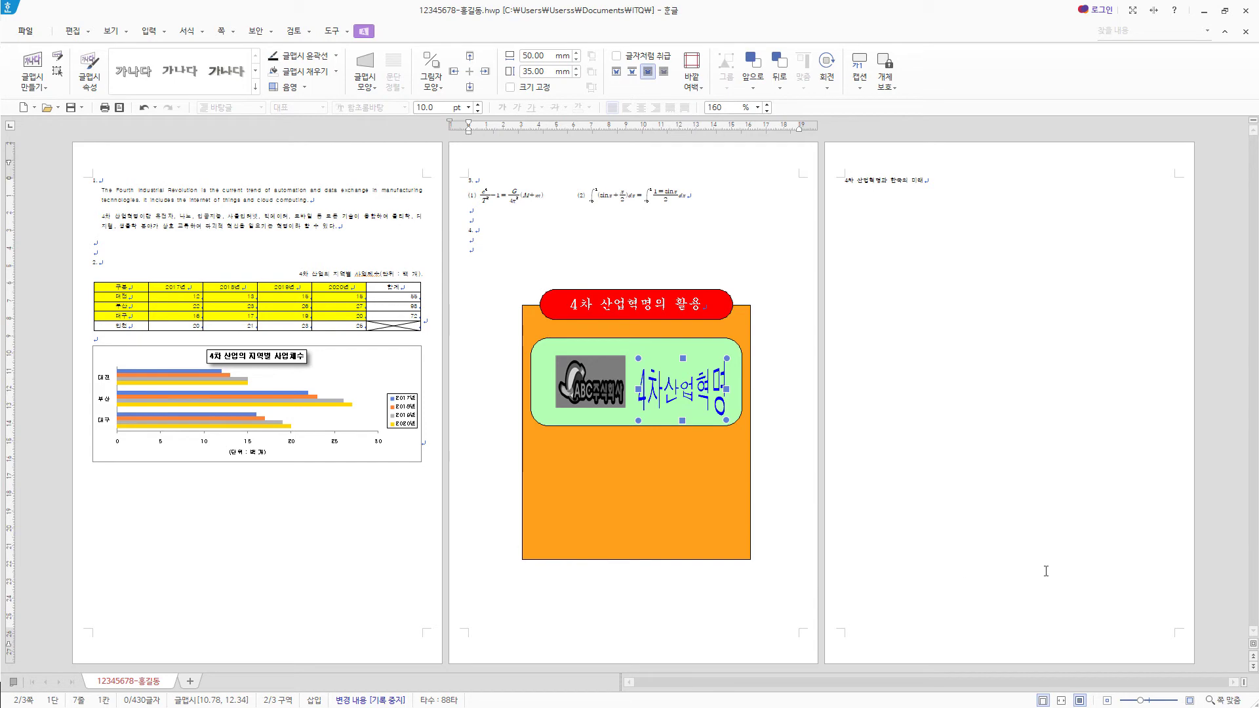
Draw a small rectangle about 8 mm wide by 11 mm high on the orange area below the green rounded rectangle.
left_click(1062, 700)
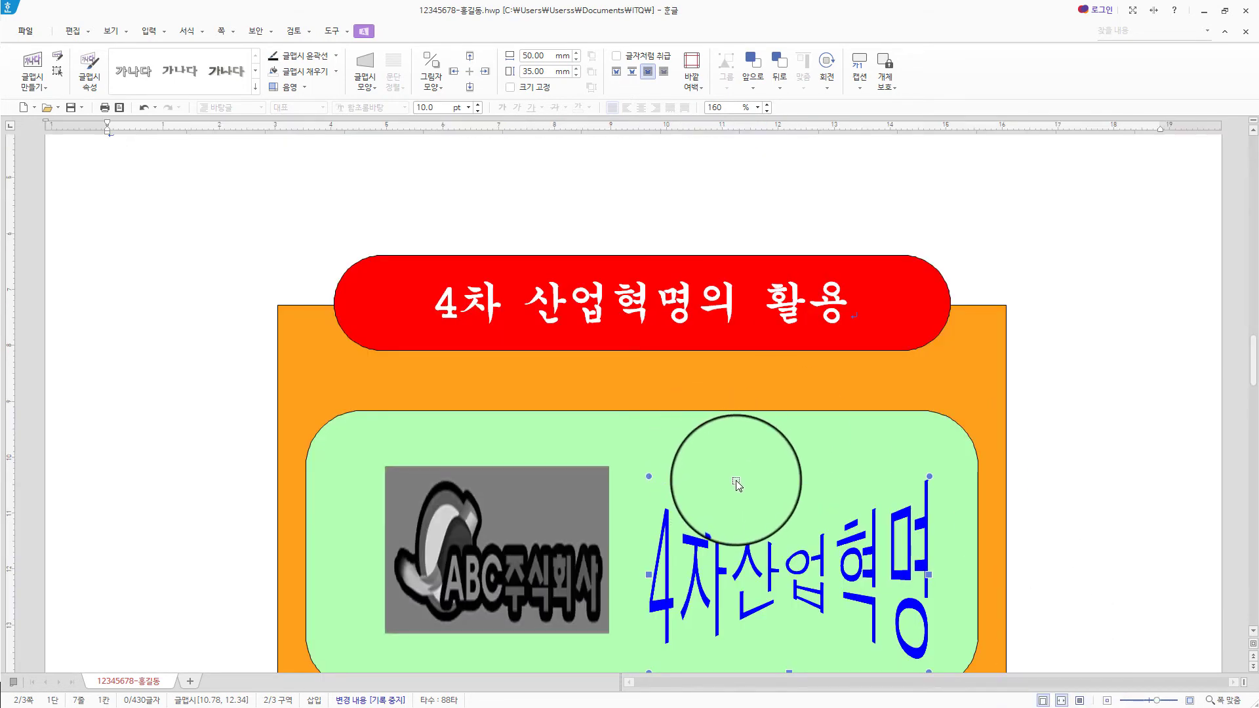
scroll(721, 459, "down", 5)
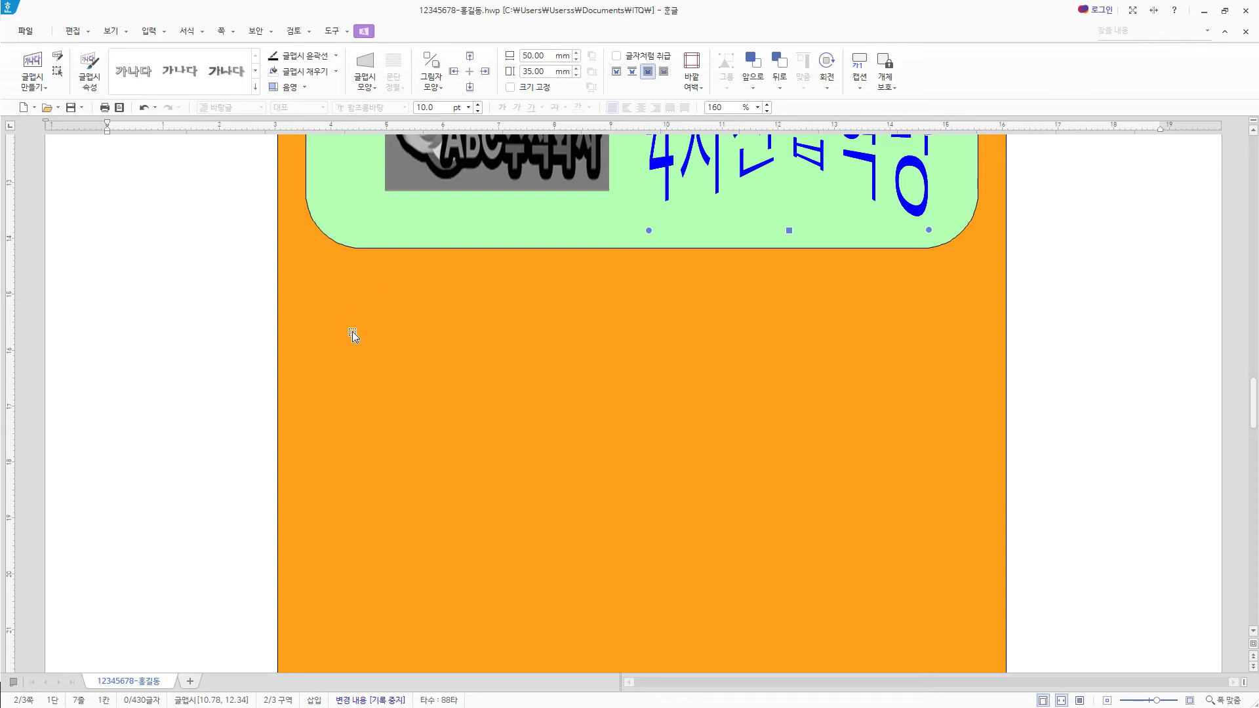
left_click(149, 31)
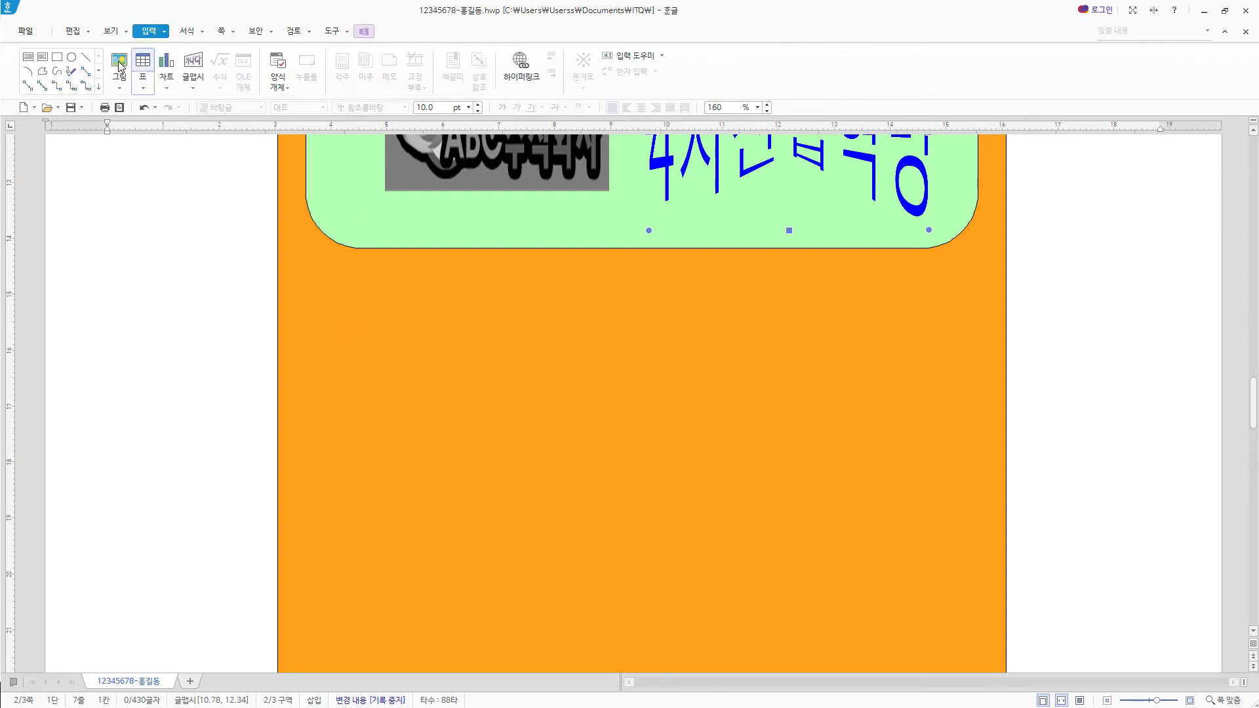
left_click(58, 60)
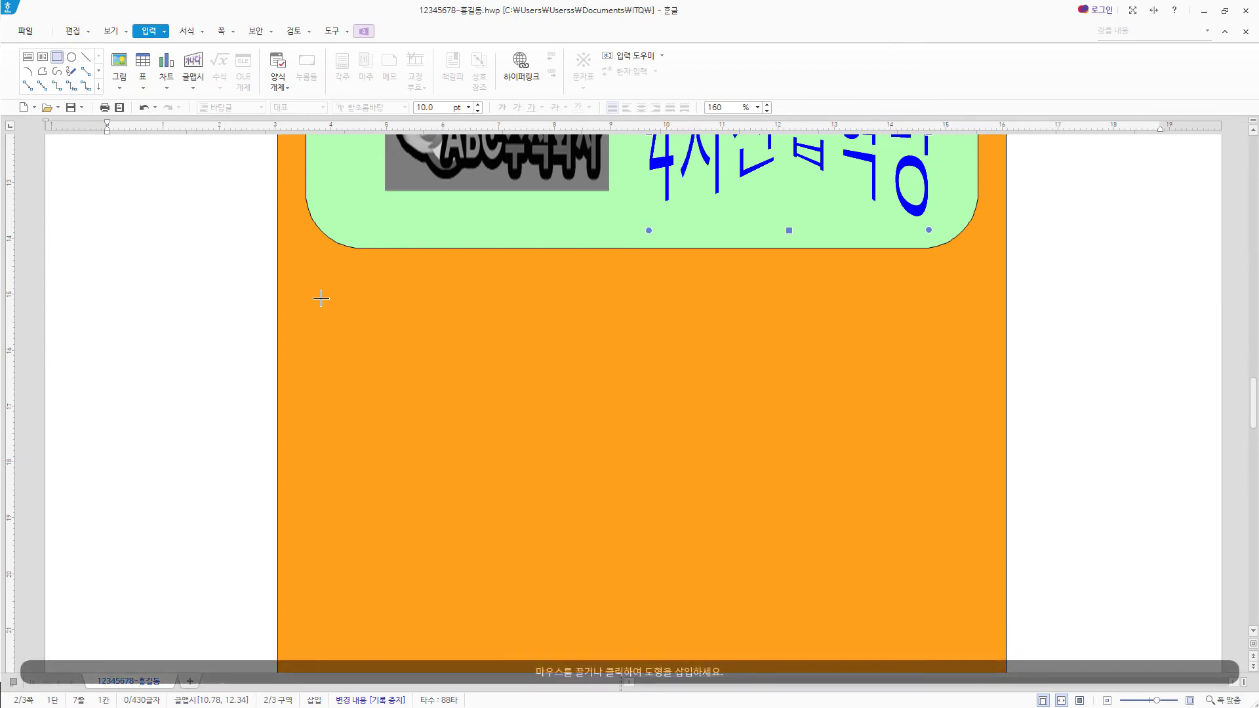
left_click_drag(320, 299, 366, 363)
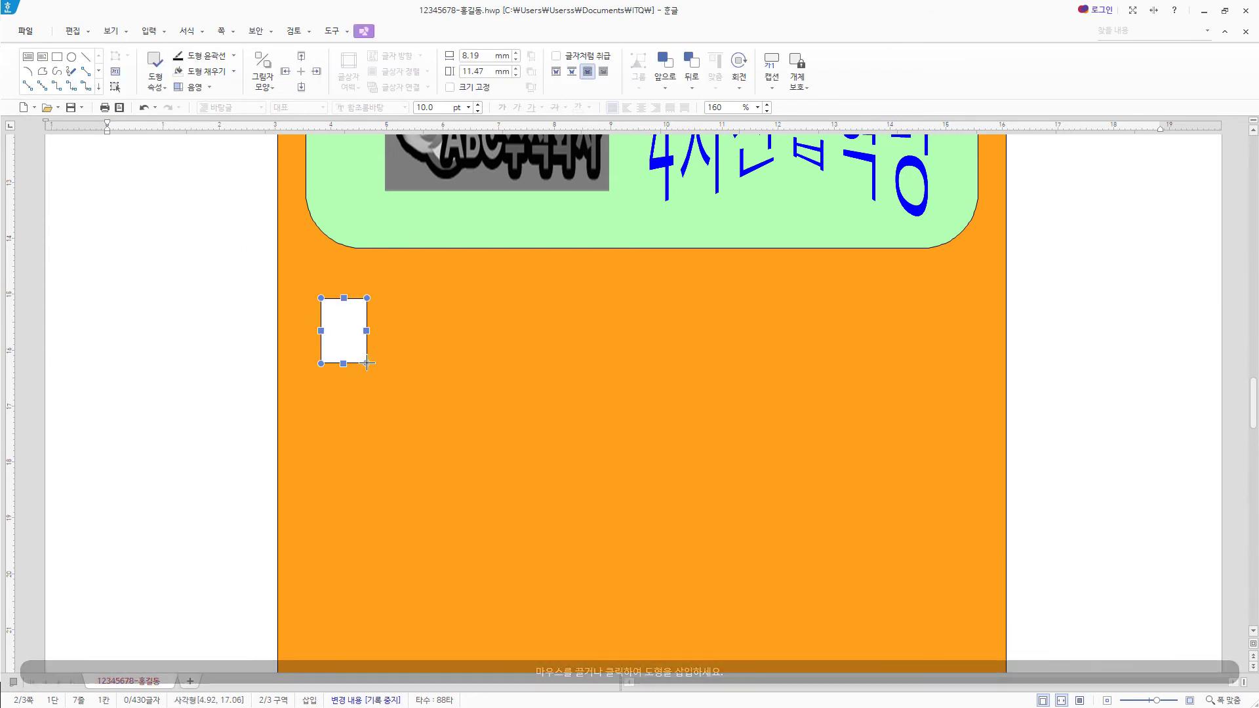
Set the small rectangle's size to 11 mm wide by 15 mm high.
double_click(349, 336)
left_click(450, 176)
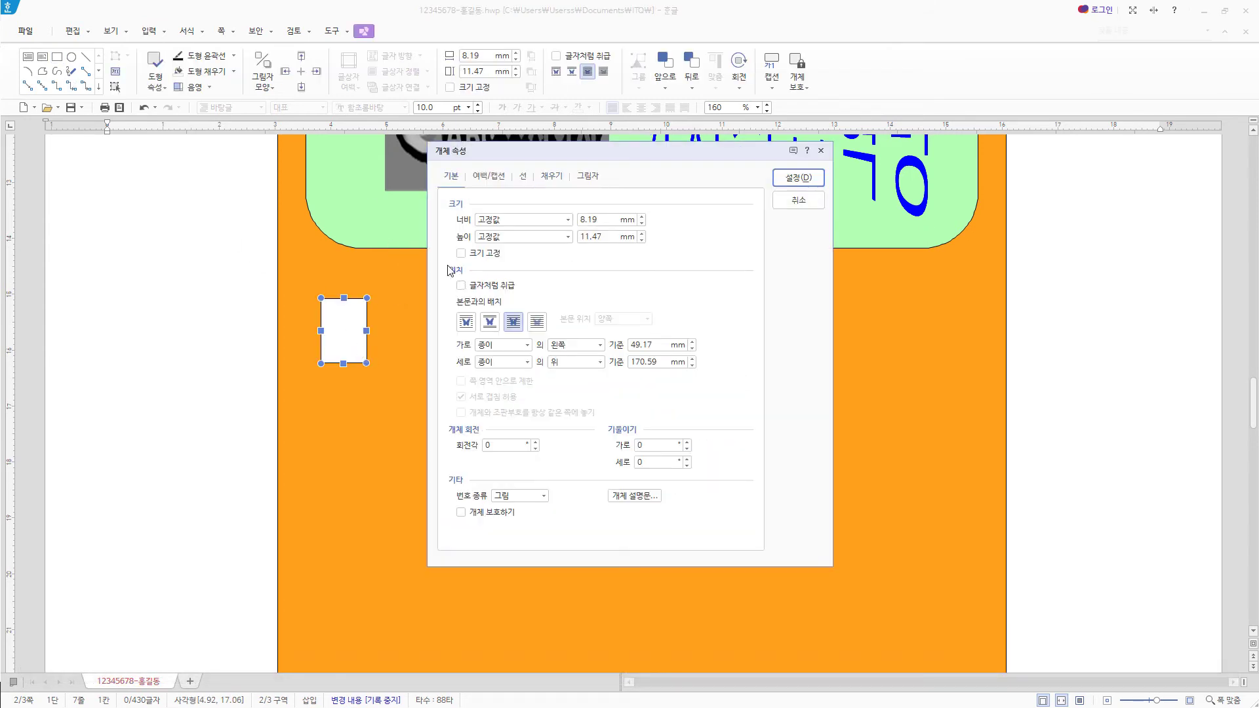
type("11")
key("Tab")
key("Tab")
type("1")
Fill the small rectangle with light peach and nudge it slightly to the right.
left_click(554, 176)
left_click(549, 250)
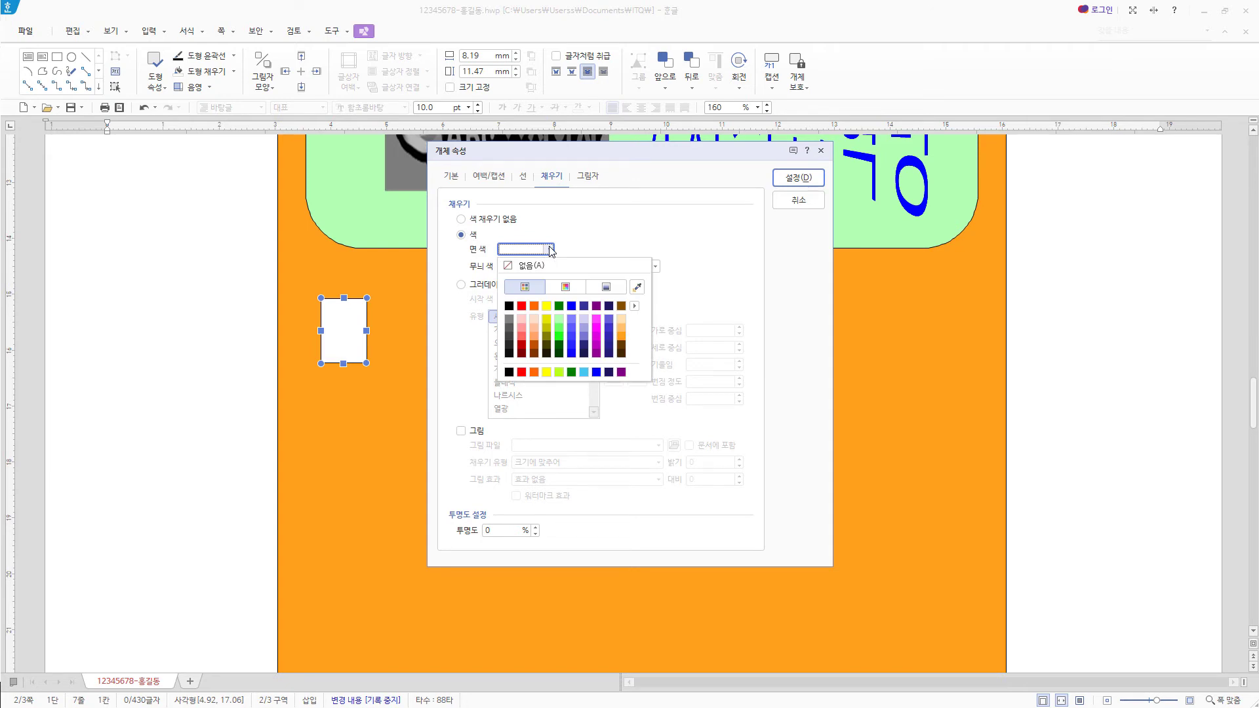
left_click(534, 326)
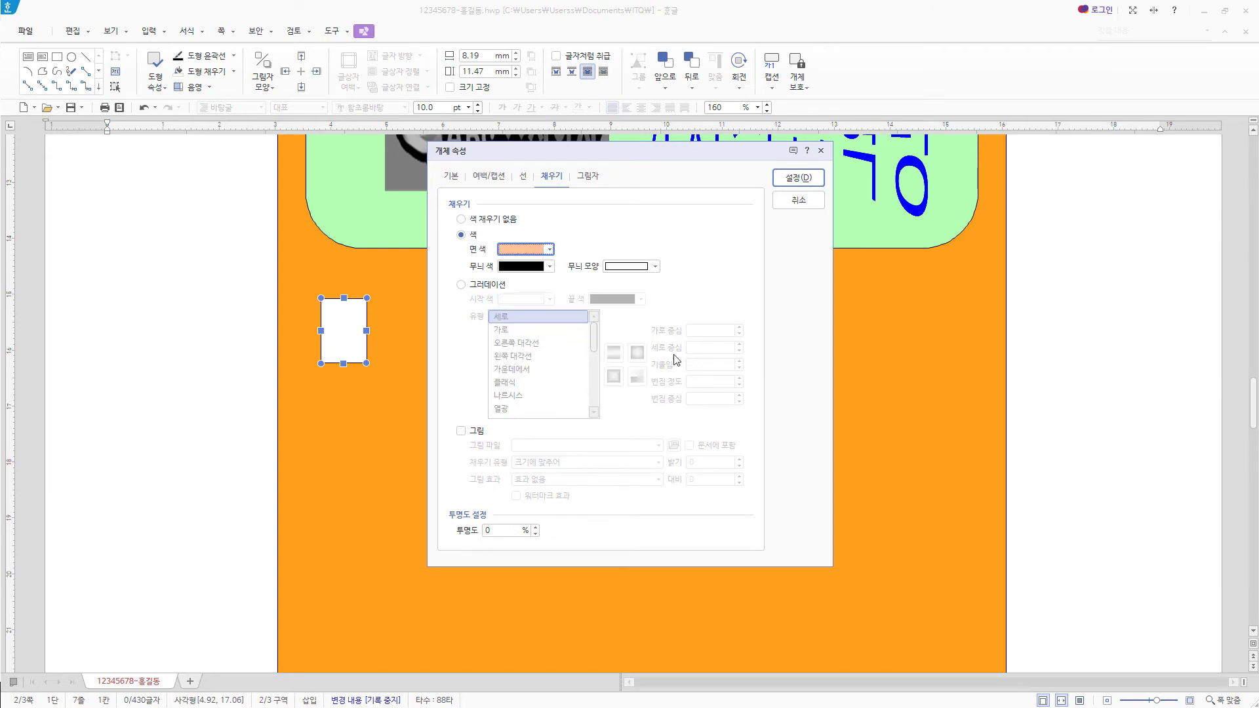
left_click(798, 178)
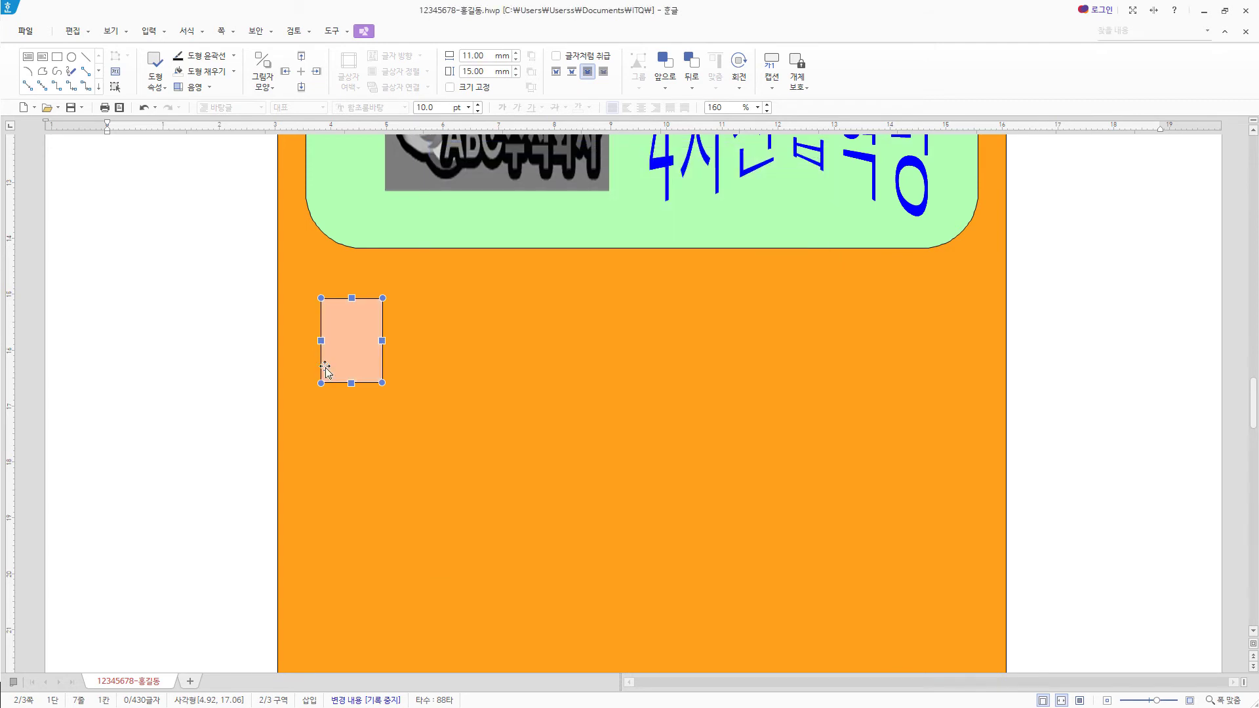
key("Right")
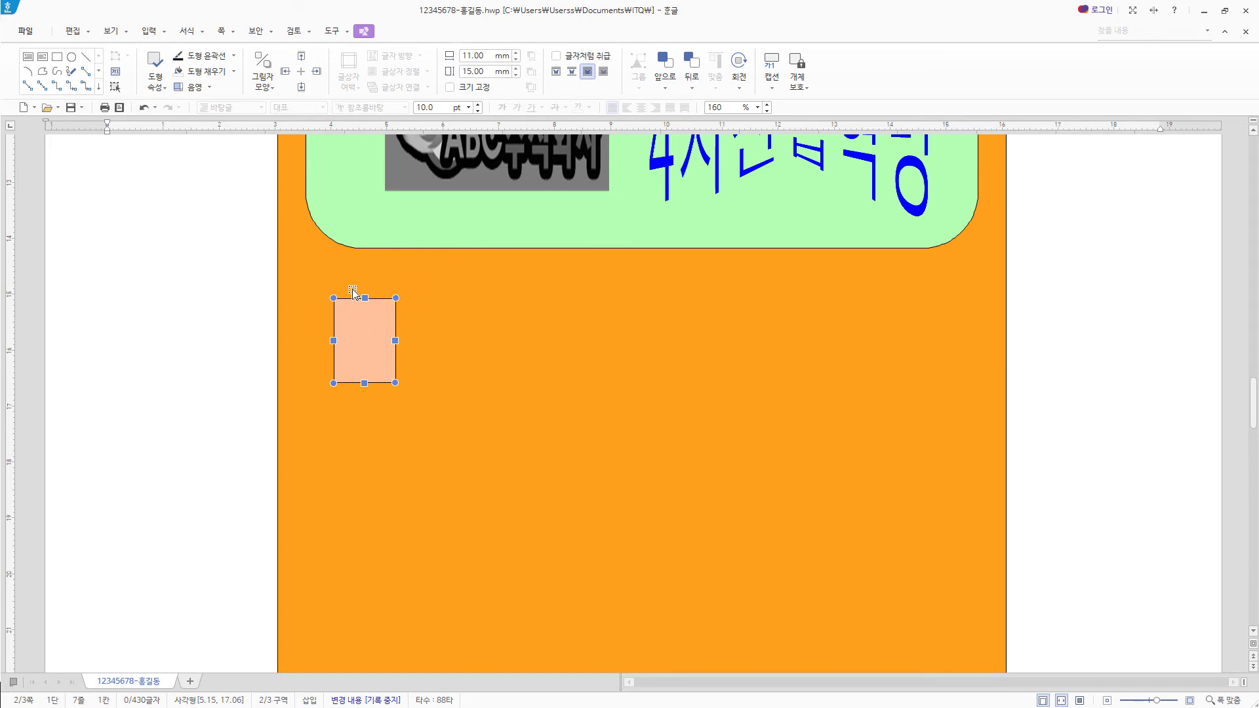
Draw a horizontal text box about 12 by 10 mm overlapping the peach rectangle's upper right and enter "1" in it.
left_click(29, 57)
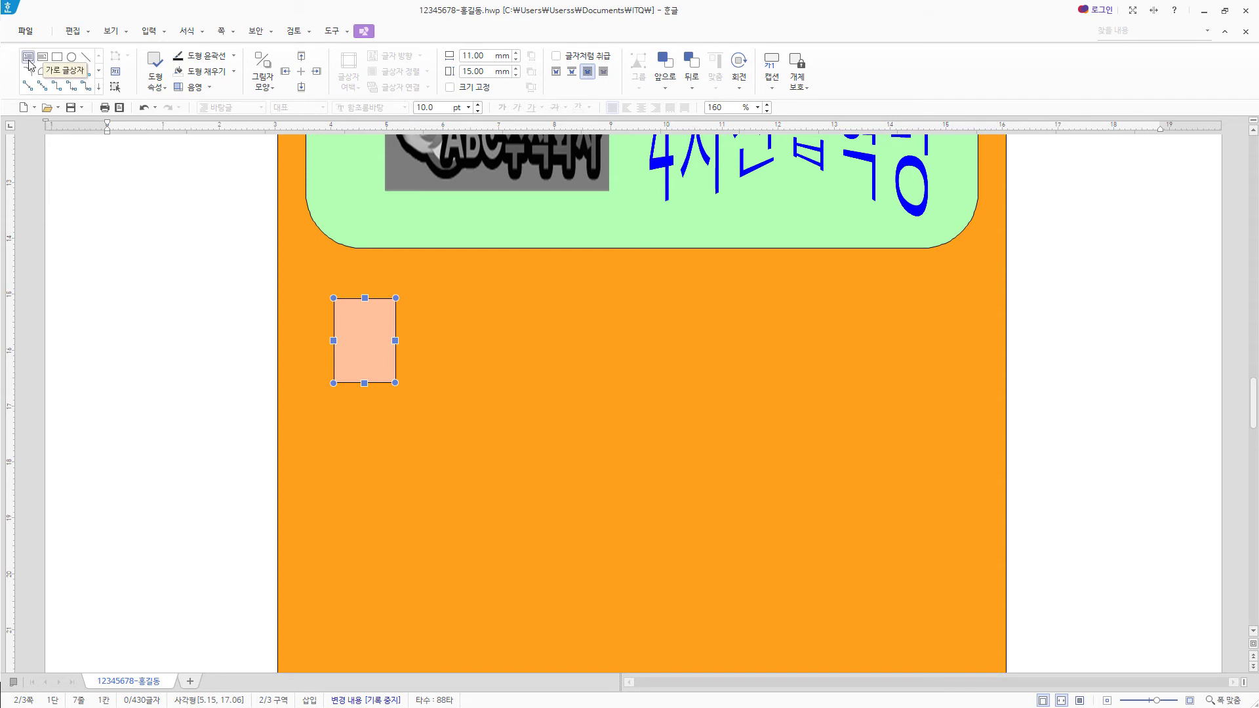
left_click_drag(352, 274, 419, 331)
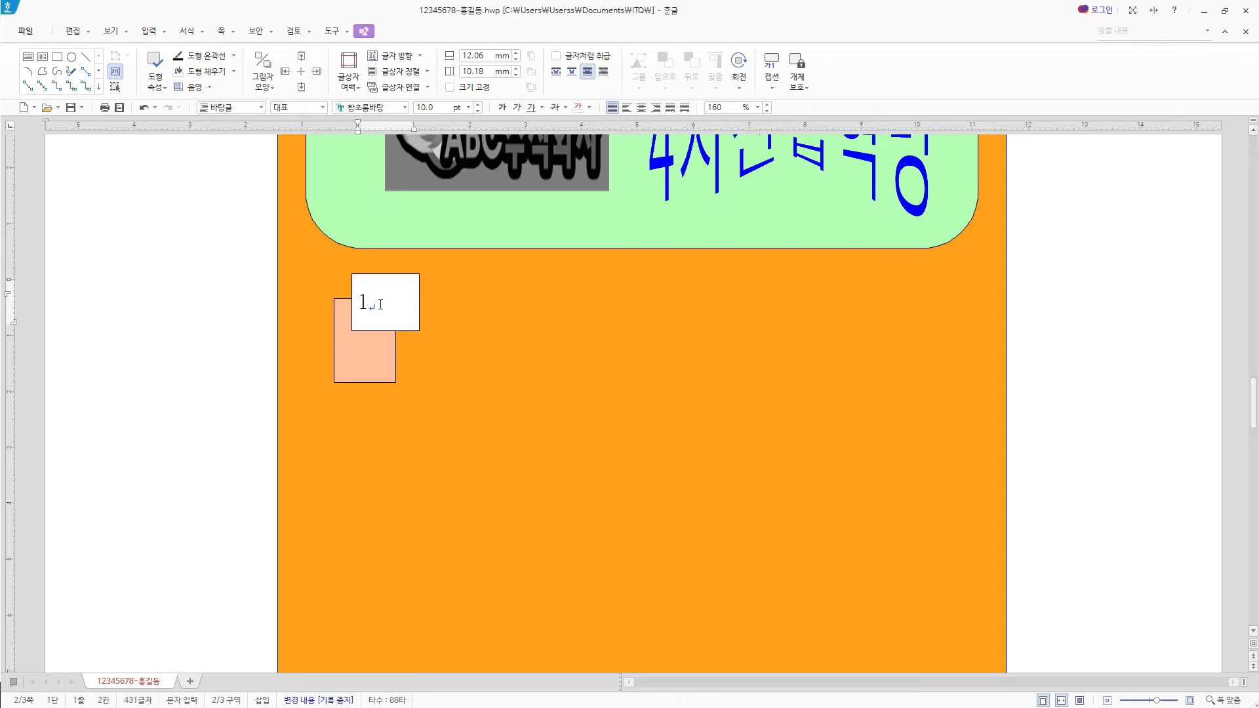
key("shift+Left")
key("Escape")
key("Escape")
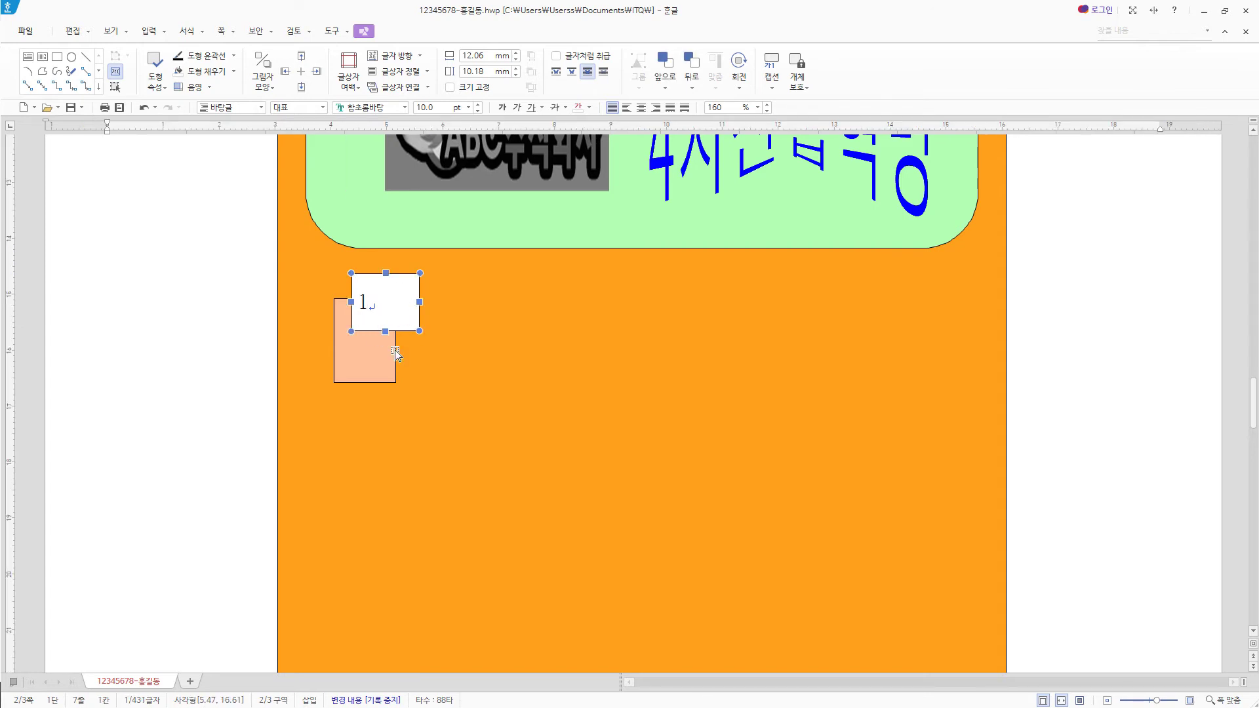
Format the "1" text box in the 궁서 font at 20 pt with centred alignment.
left_click(385, 107)
type("궁")
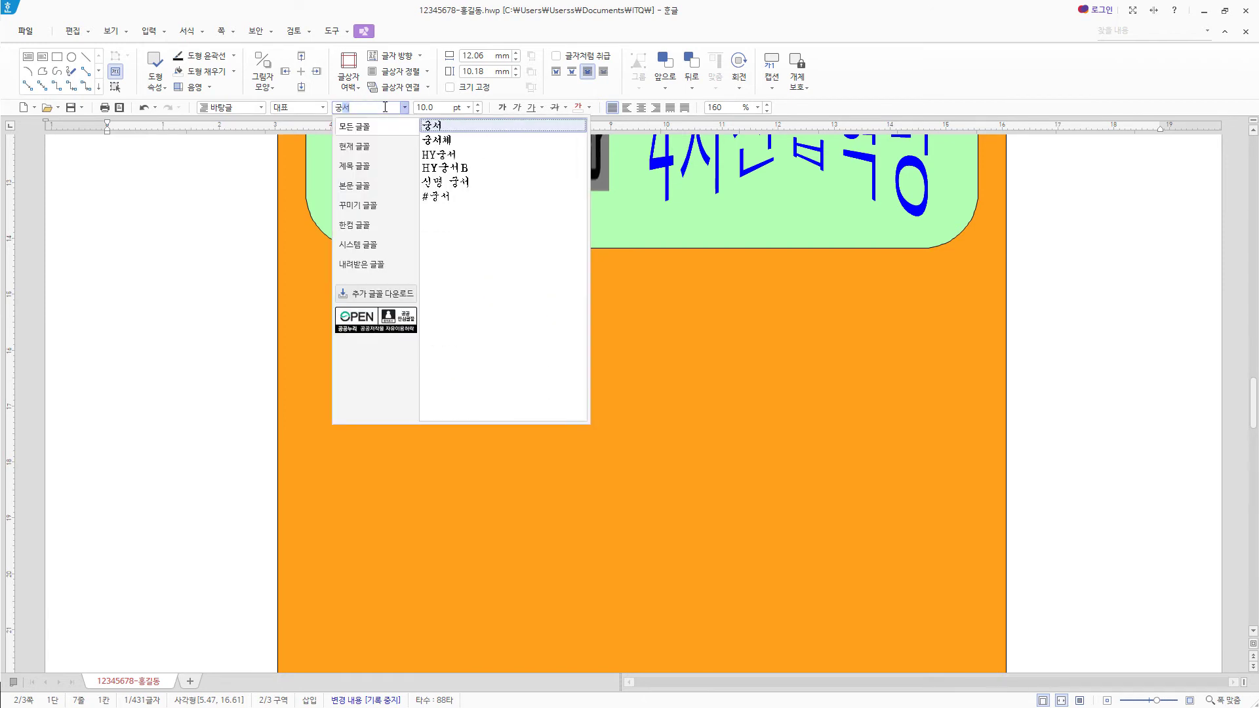
type("서")
key("Return")
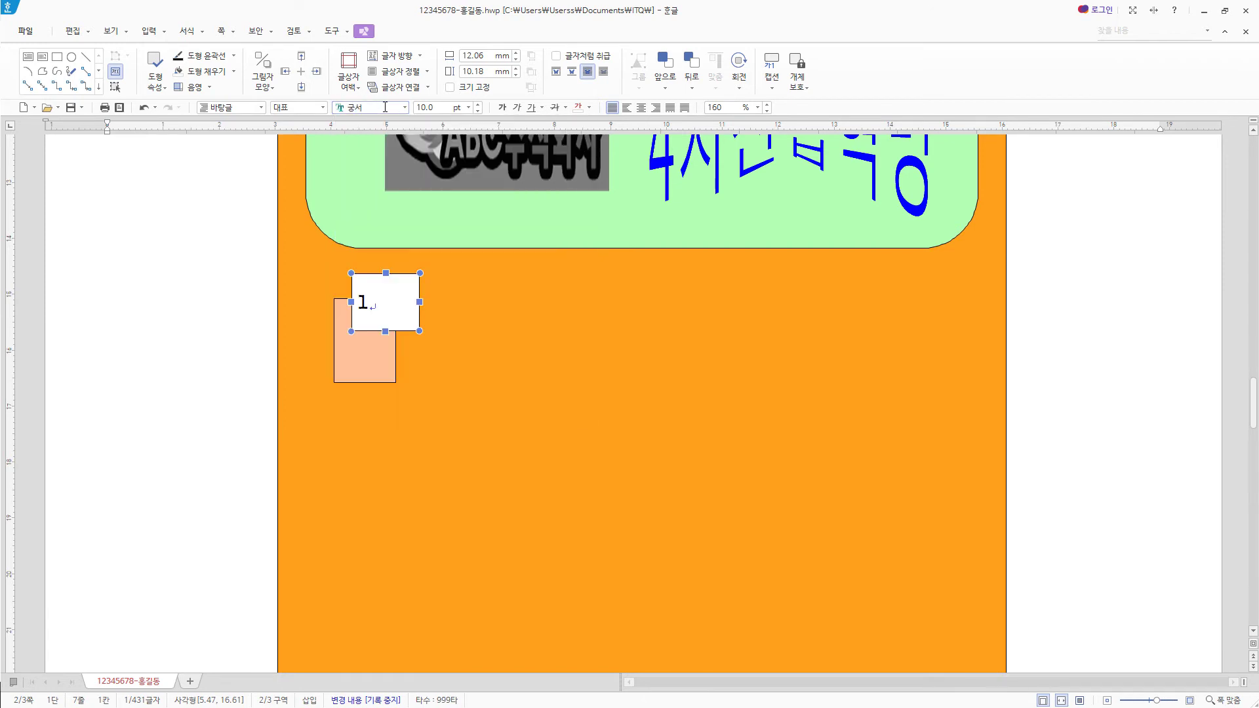
left_click(438, 106)
type("20")
key("Return")
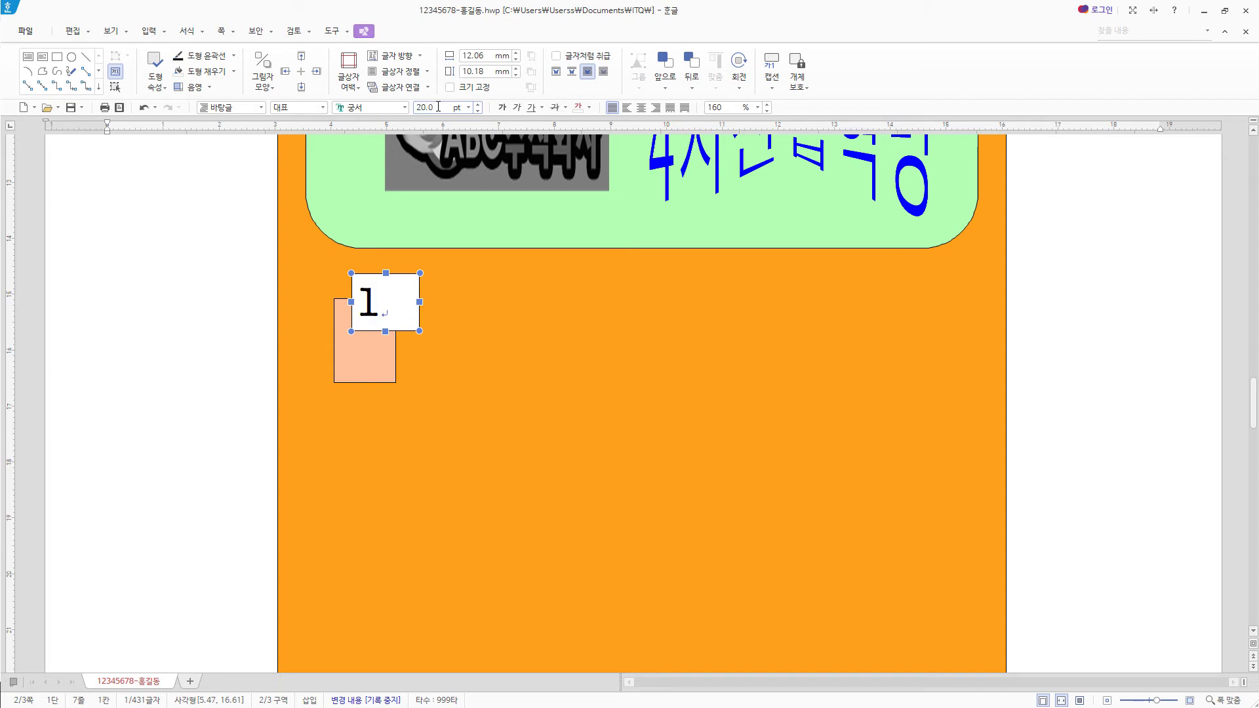
left_click(642, 108)
Set the "1" text box's size to 13 mm wide by 13 mm high.
double_click(401, 299)
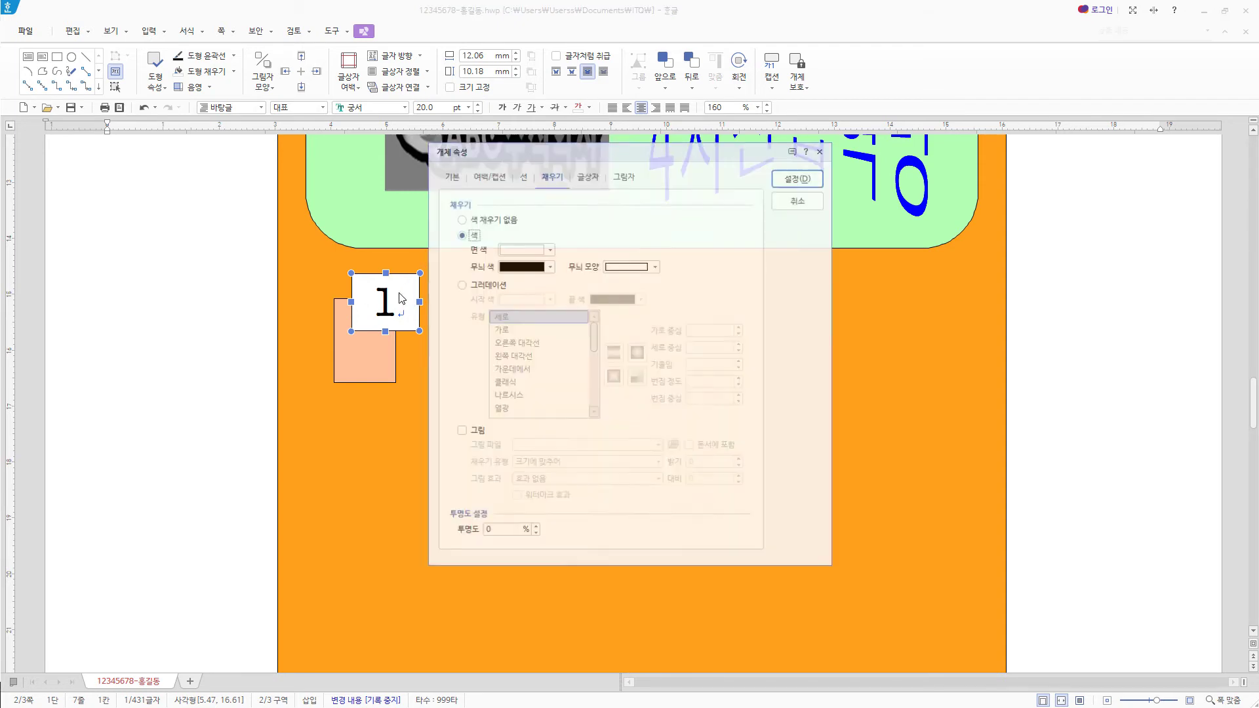
left_click(461, 183)
key("Tab")
key("Tab")
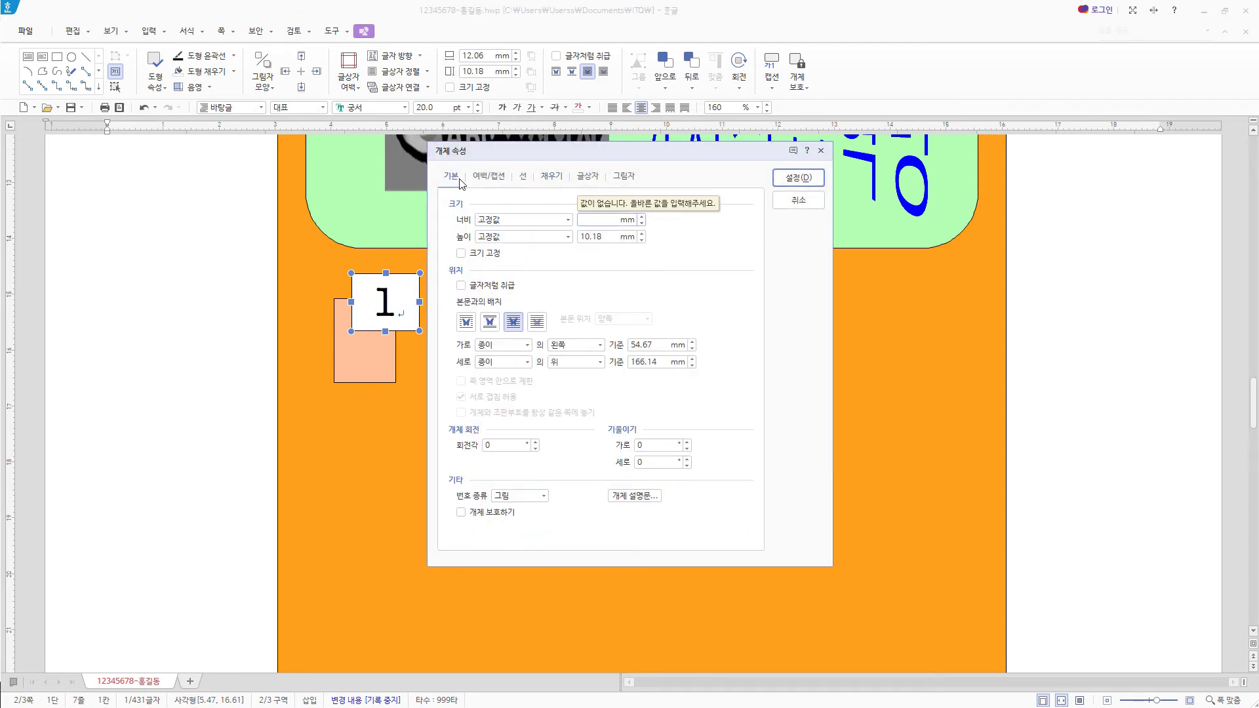
type("13")
key("Tab")
key("Tab")
type("1")
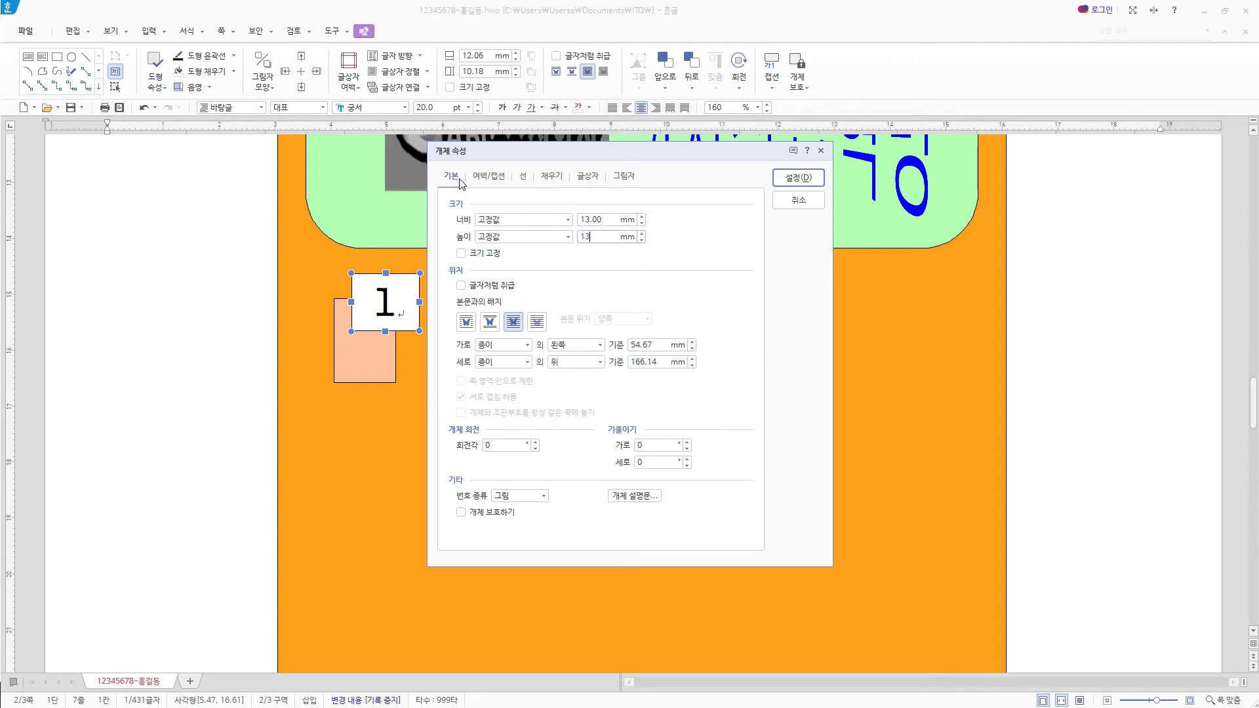
Give the "1" text box rounded corners (둥근 모양) and shift the peach rectangle up and right behind it.
left_click(524, 175)
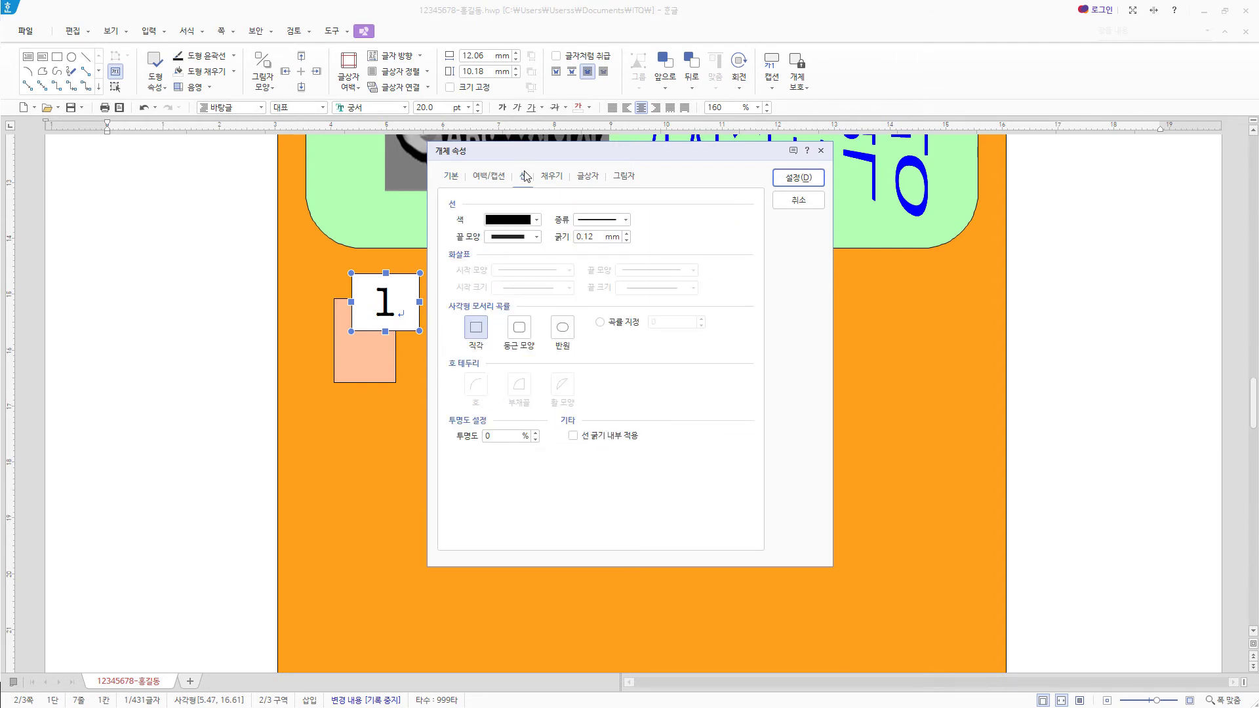
left_click(520, 330)
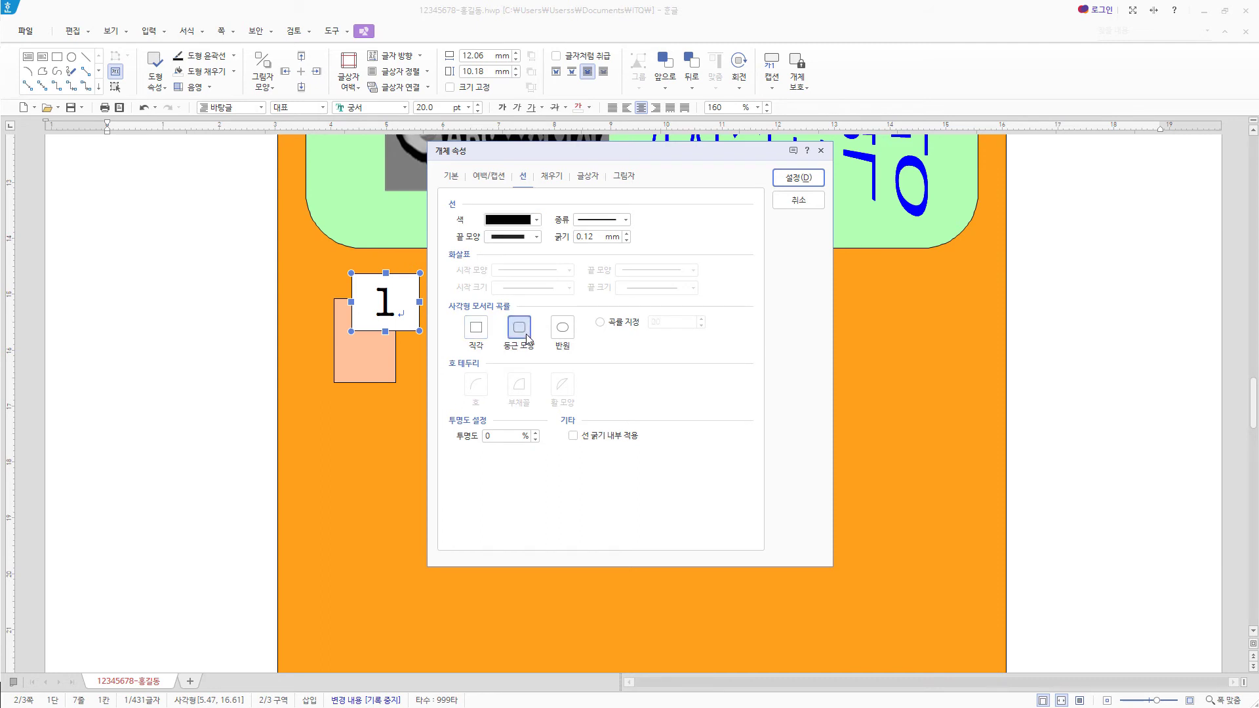
left_click(552, 176)
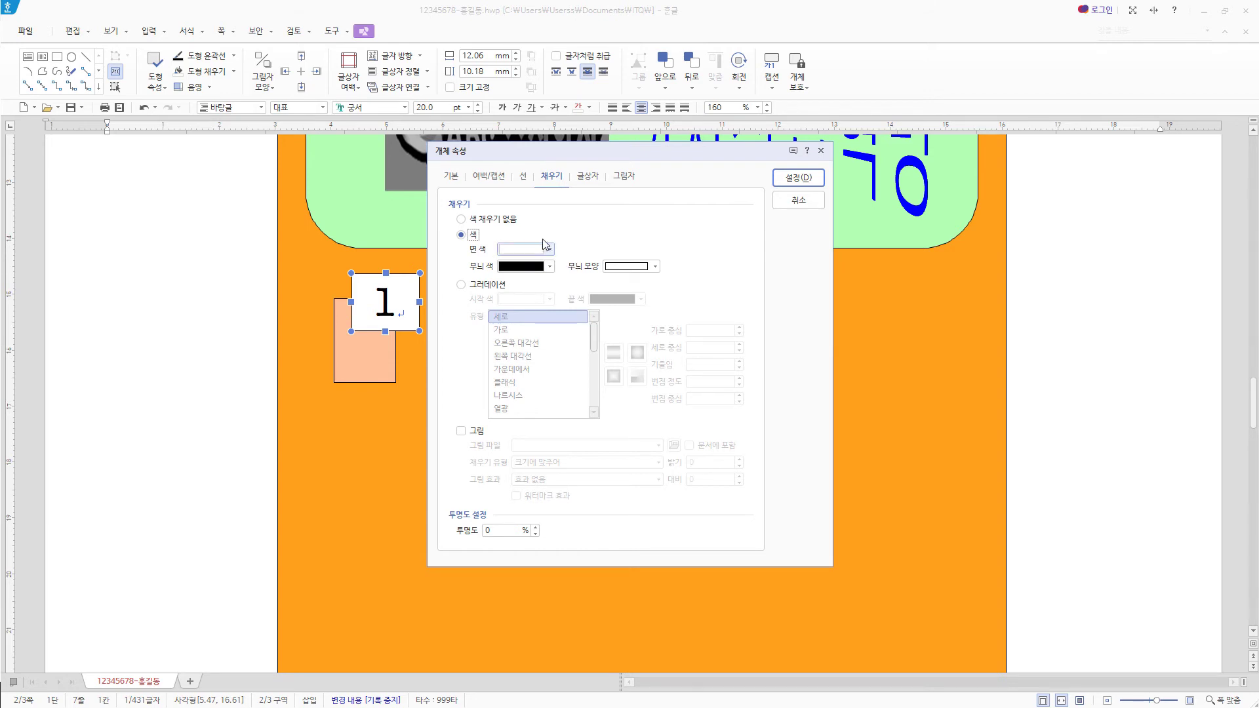
left_click(587, 177)
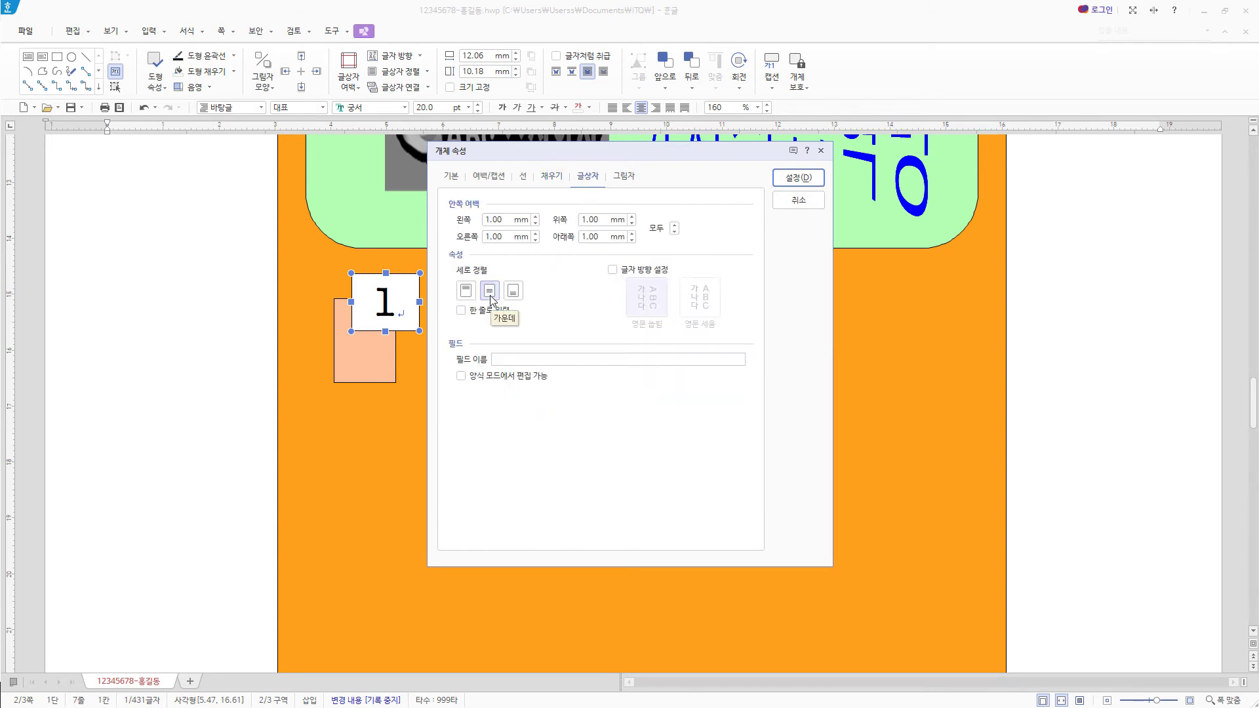
left_click(808, 182)
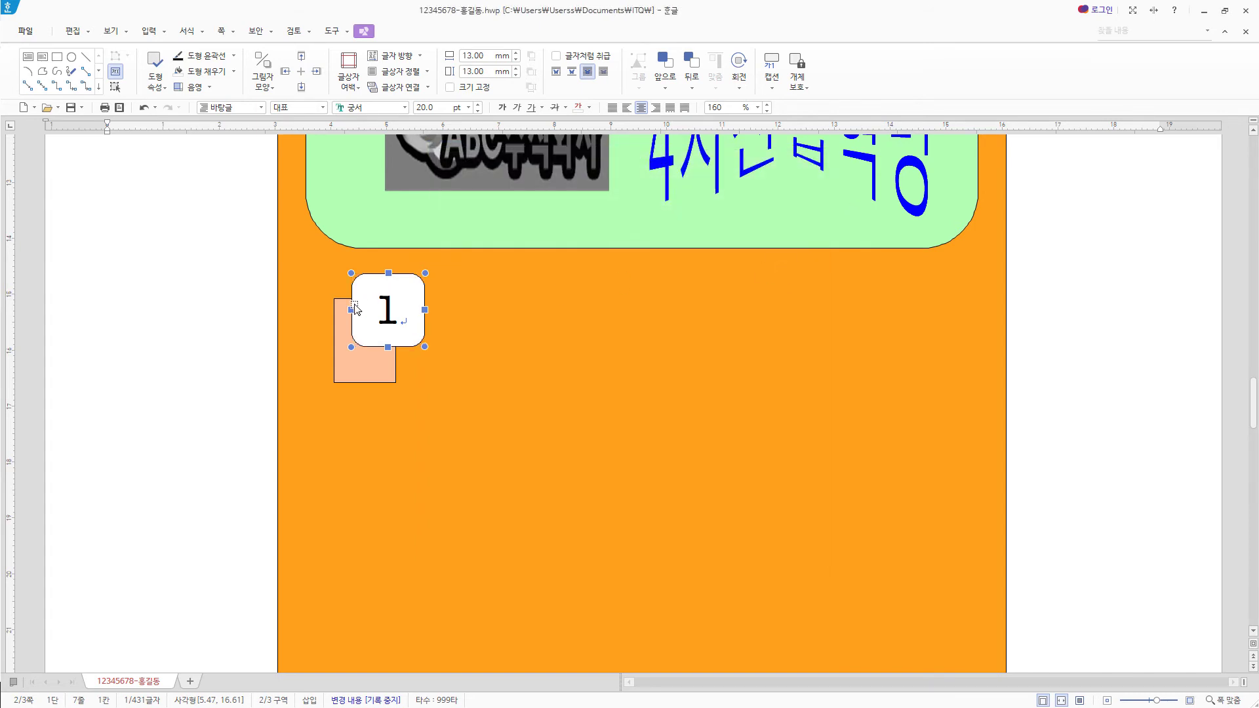
left_click(359, 366)
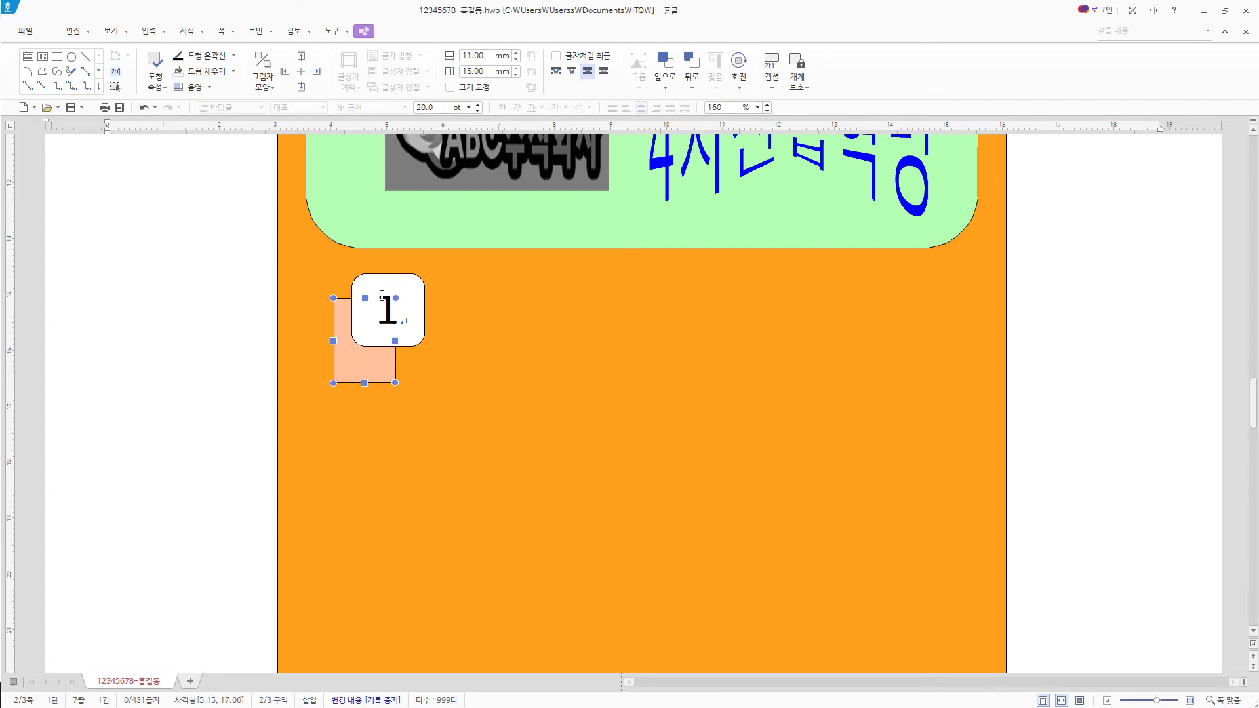
key("ctrl+z")
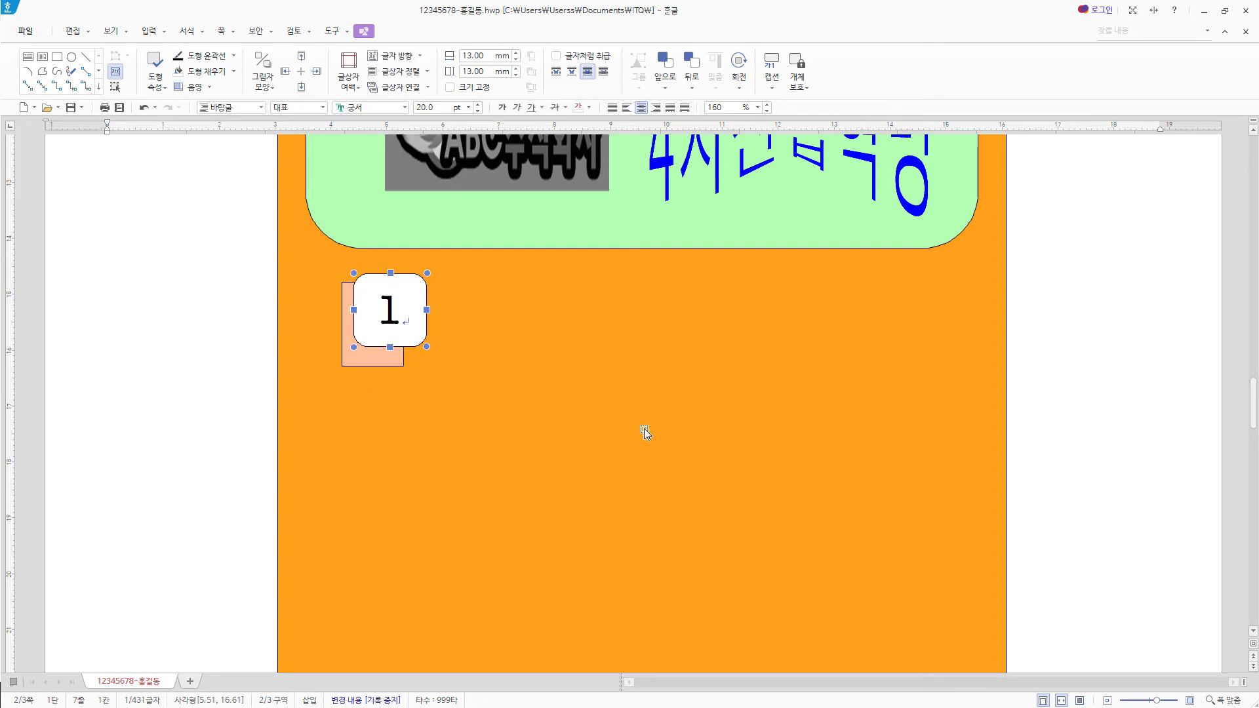
Draw a text box about 95 by 13 mm to the right of the number box and enter "인공지능 자율 주행 자동차".
left_click(27, 58)
left_click_drag(441, 281, 972, 353)
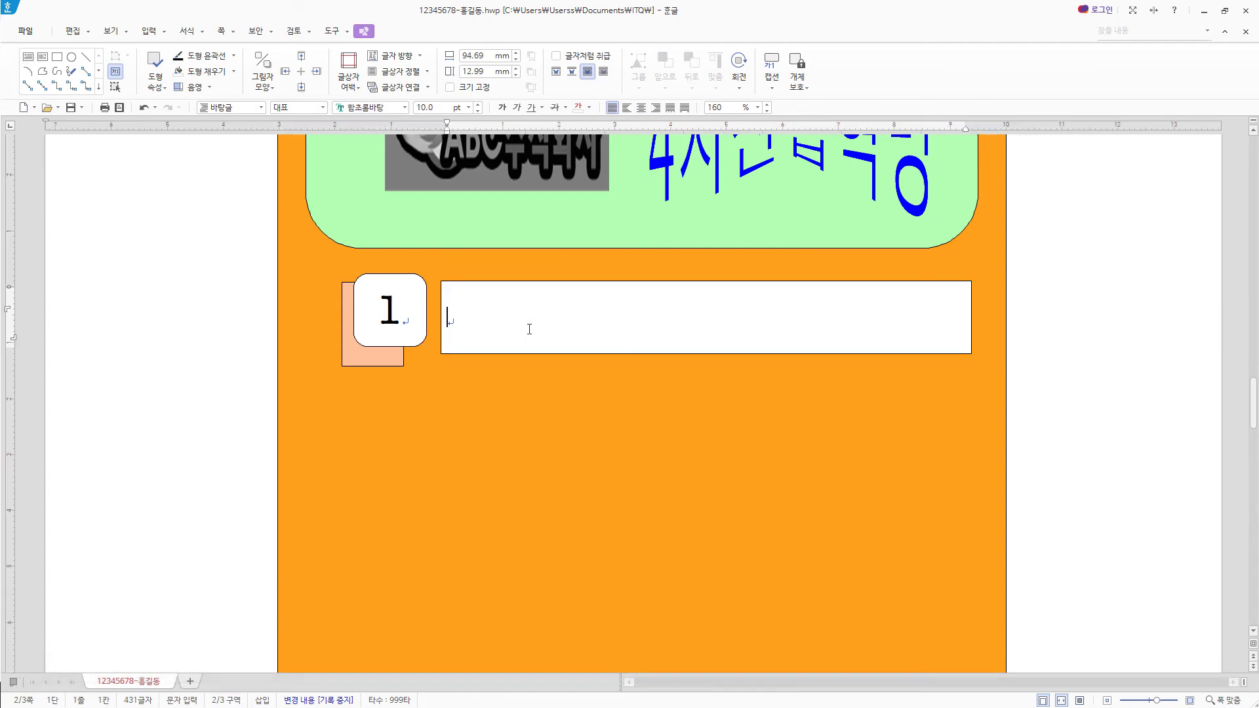
type("인공지능 자율 주행 자동차")
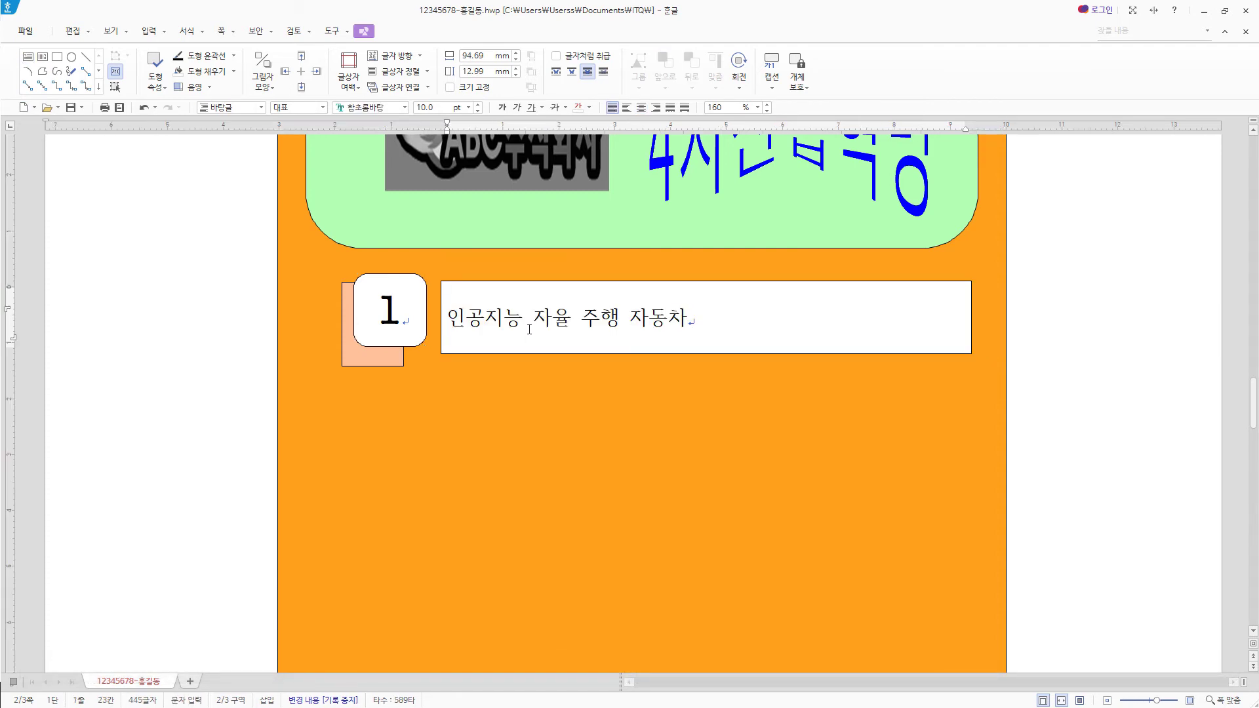
key("Escape")
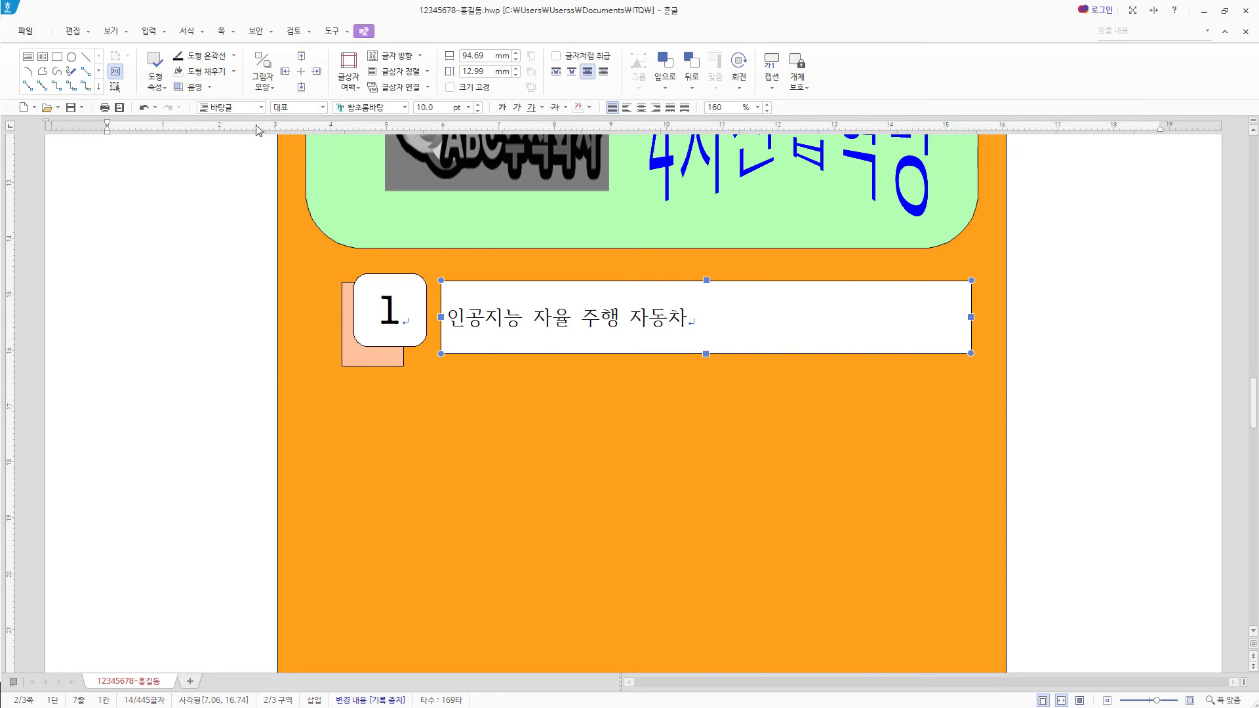
Format the "인공지능 자율 주행 자동차" text box in the 굴림 font at 18 pt with centred alignment.
left_click(384, 110)
type("굴림")
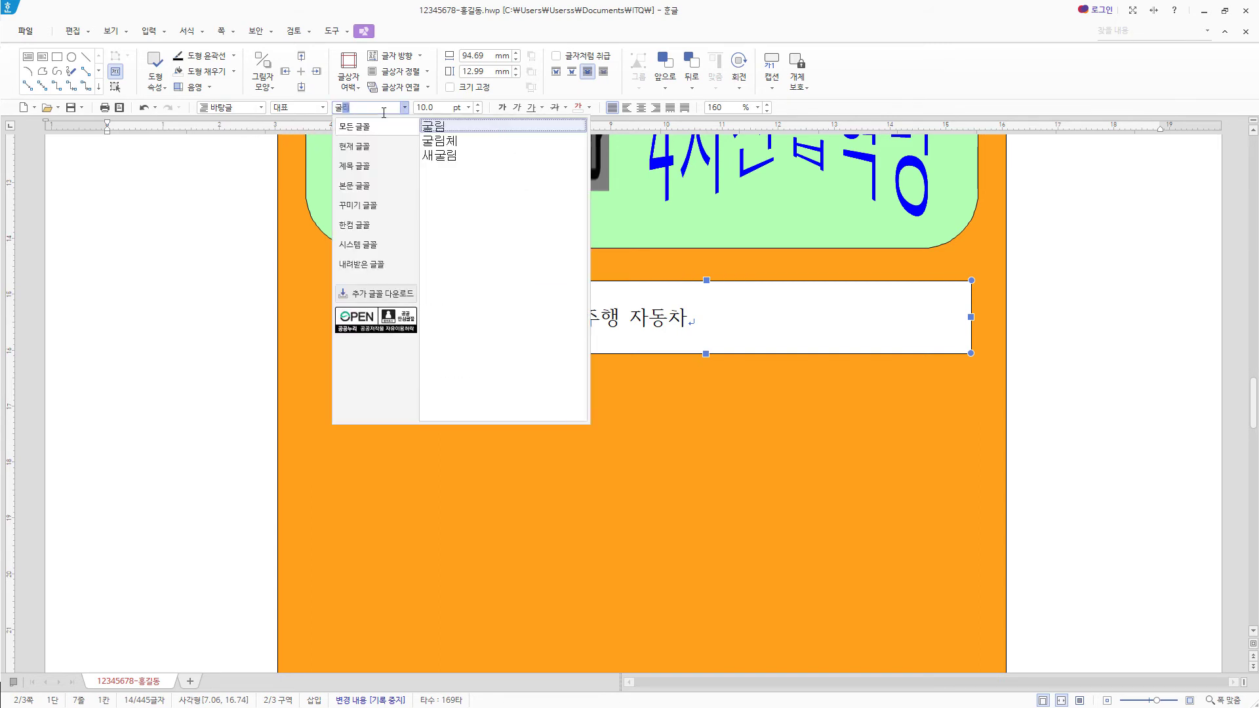
key("Return")
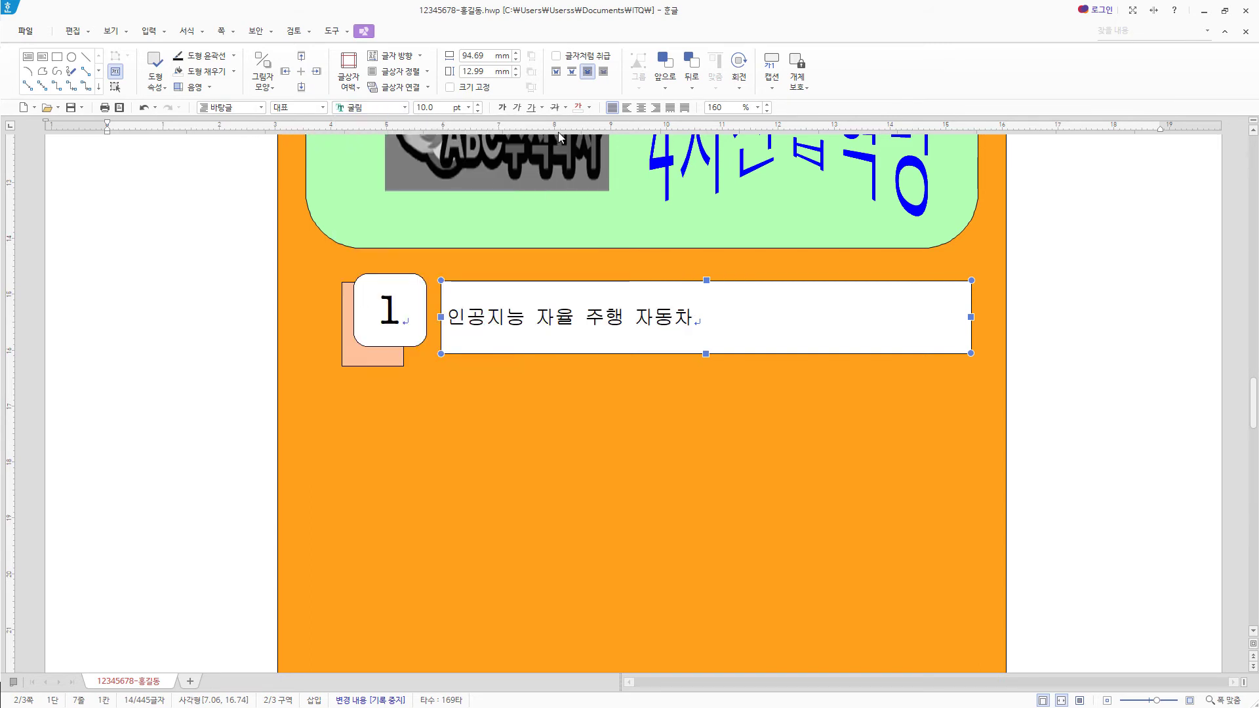
left_click(441, 108)
type("18")
key("Return")
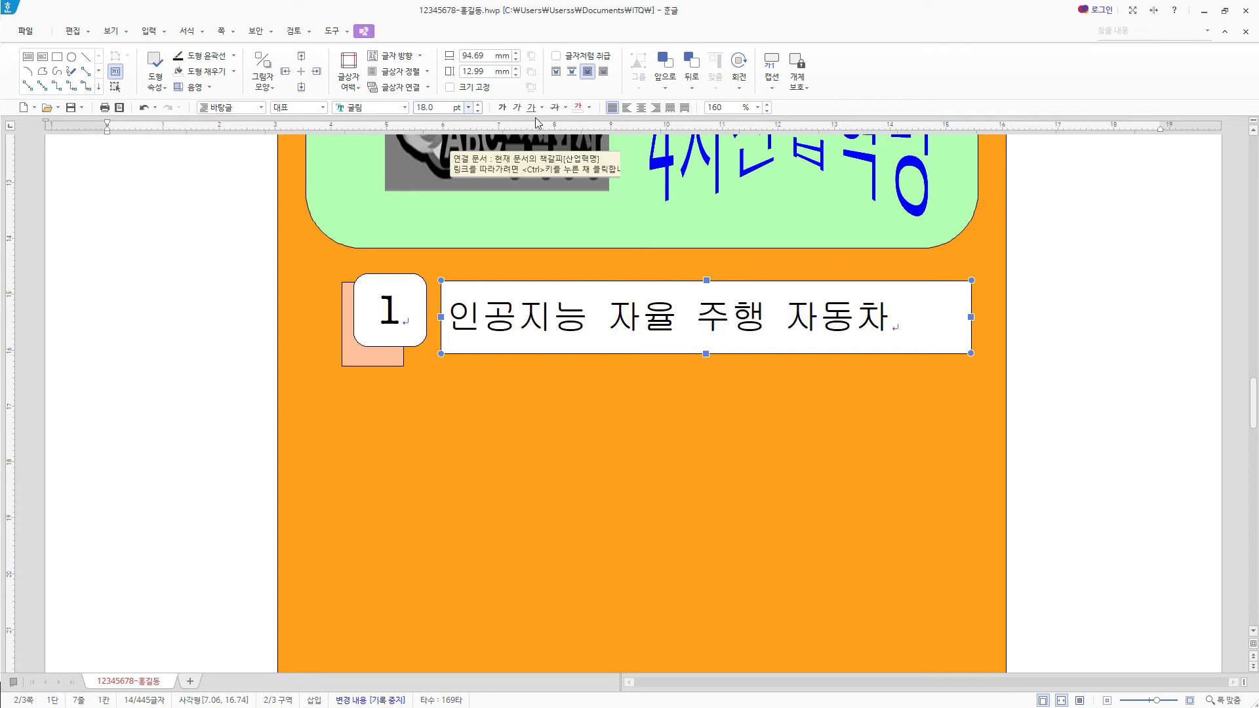
left_click(641, 109)
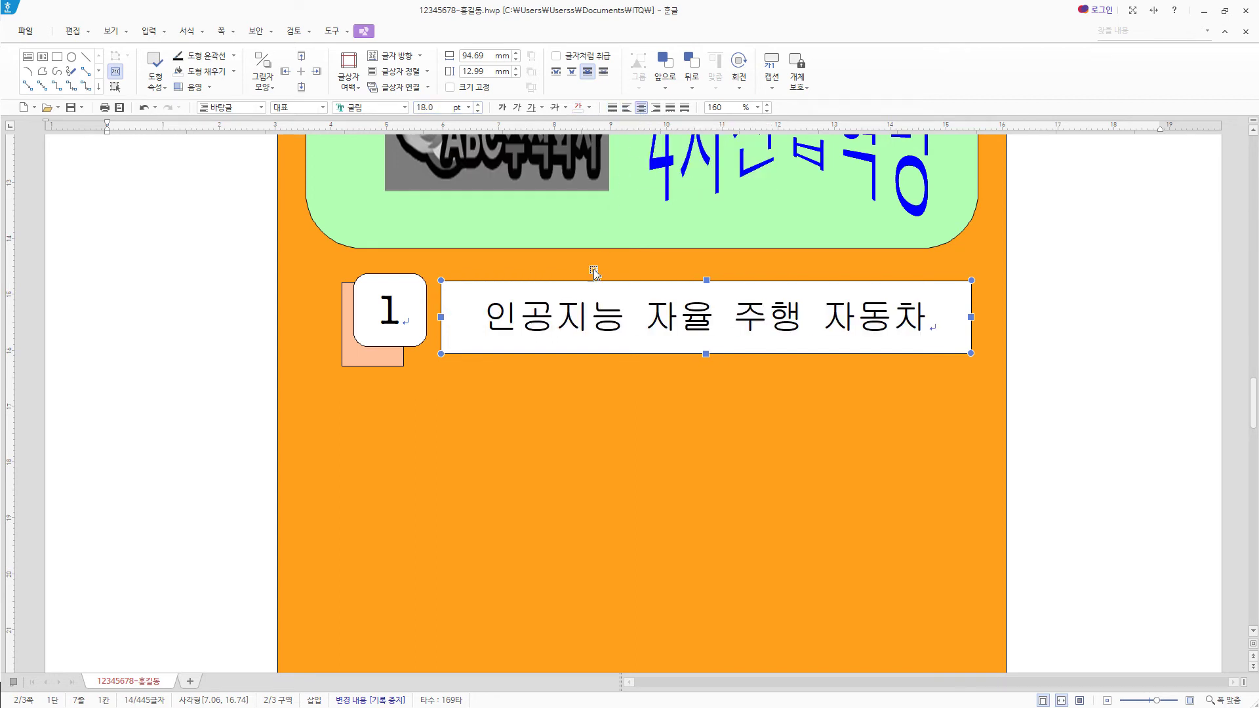
Remove the fill of the "인공지능 자율 주행 자동차" text box and give it a dashed outline.
double_click(662, 290)
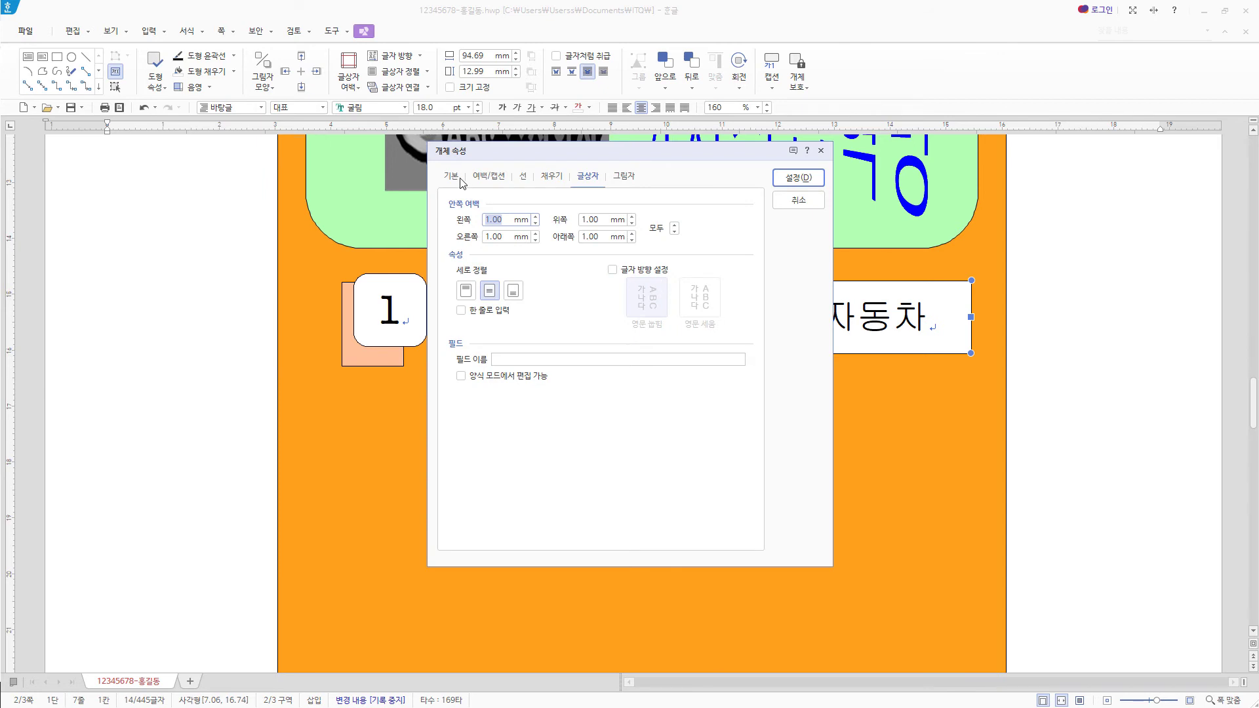
left_click(554, 178)
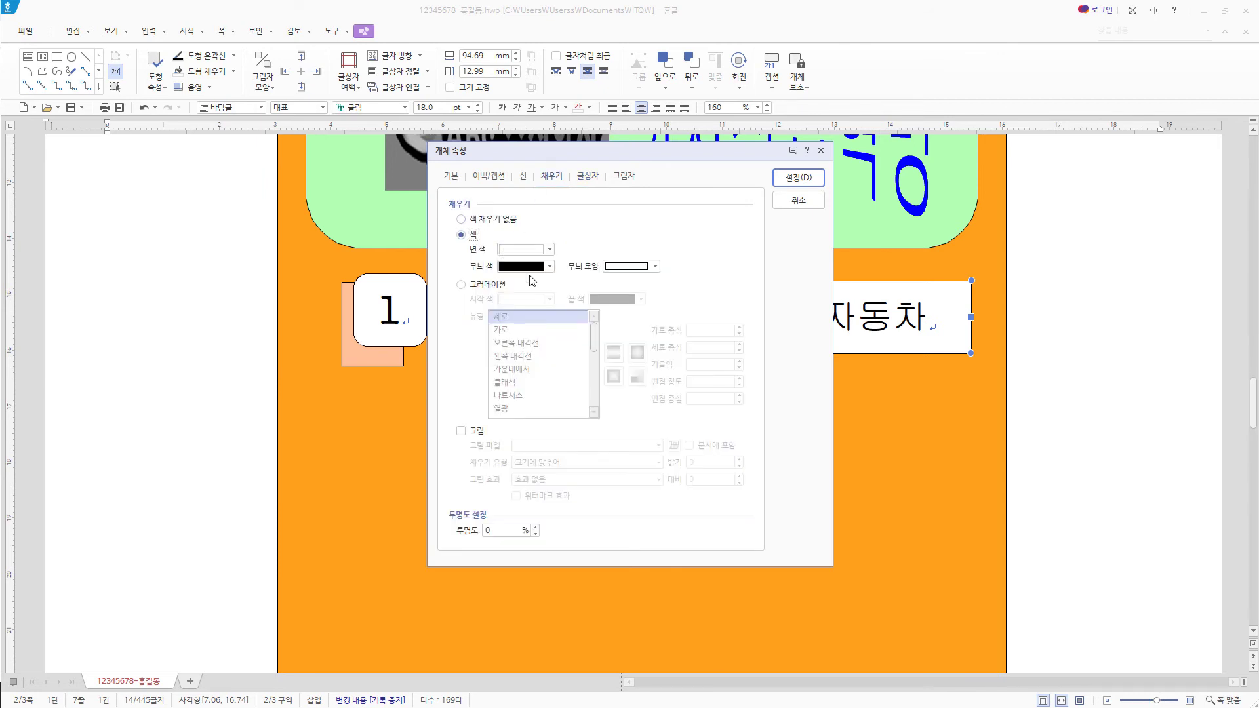
left_click(512, 221)
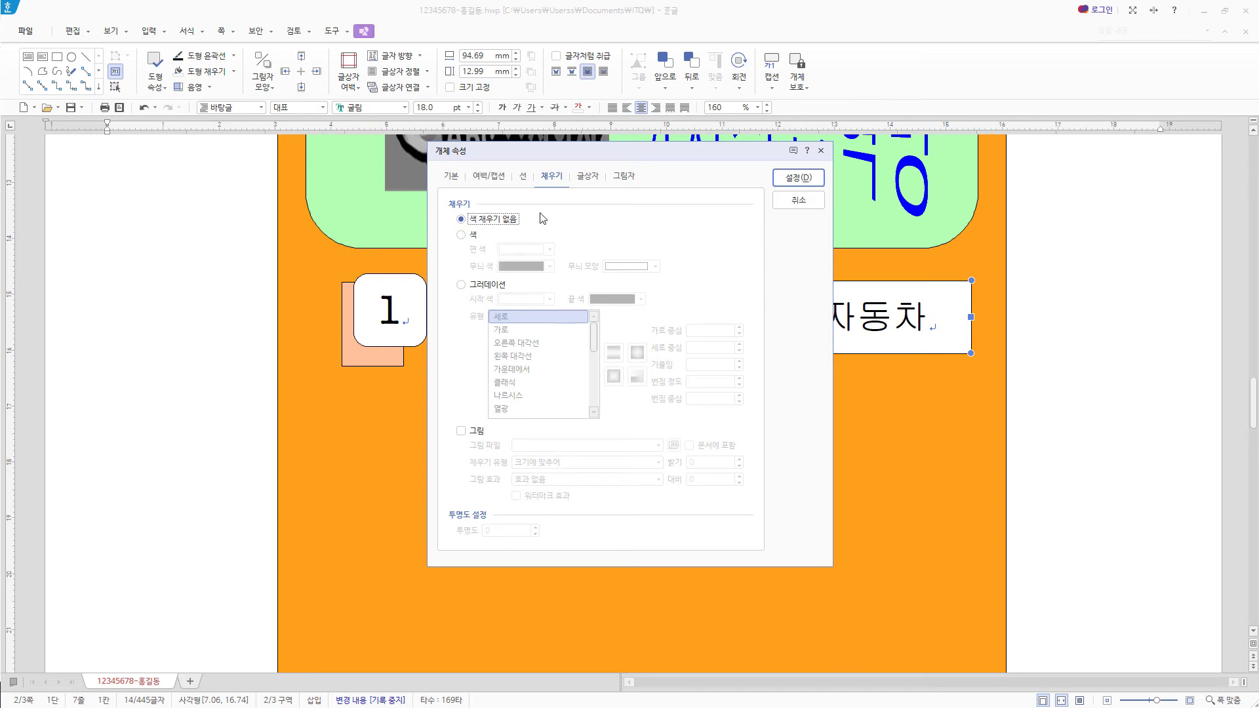
left_click(524, 176)
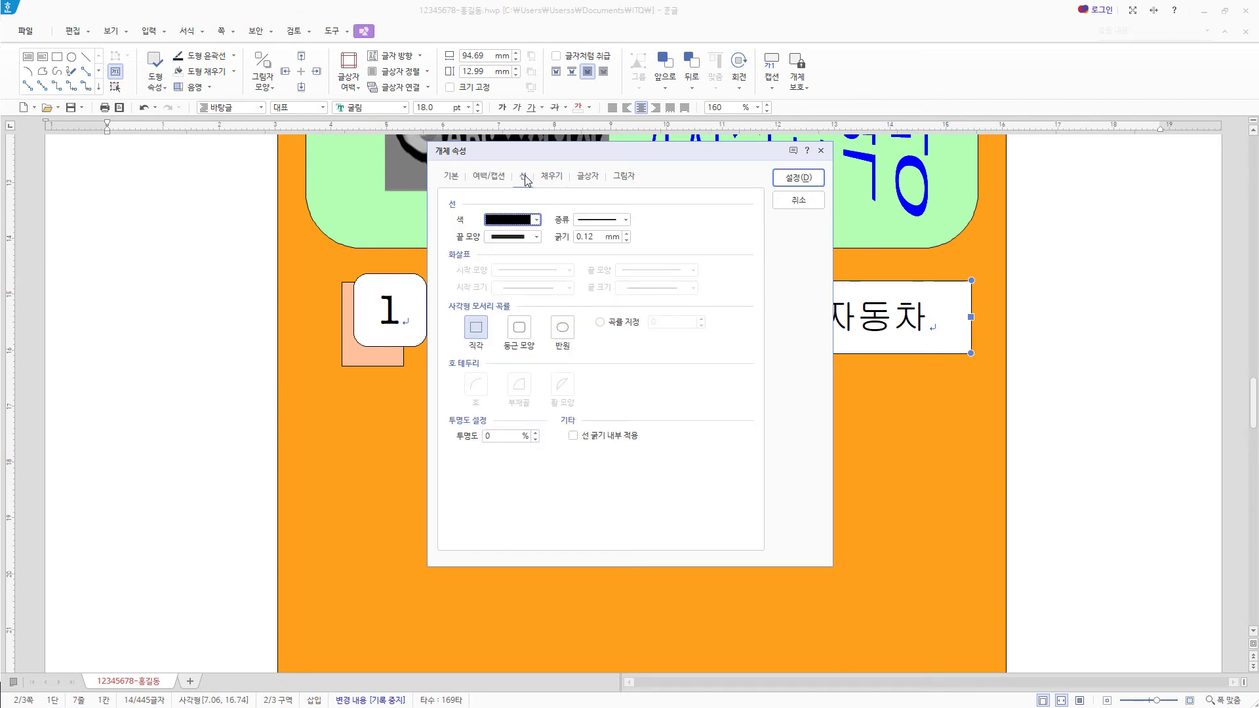
left_click(623, 220)
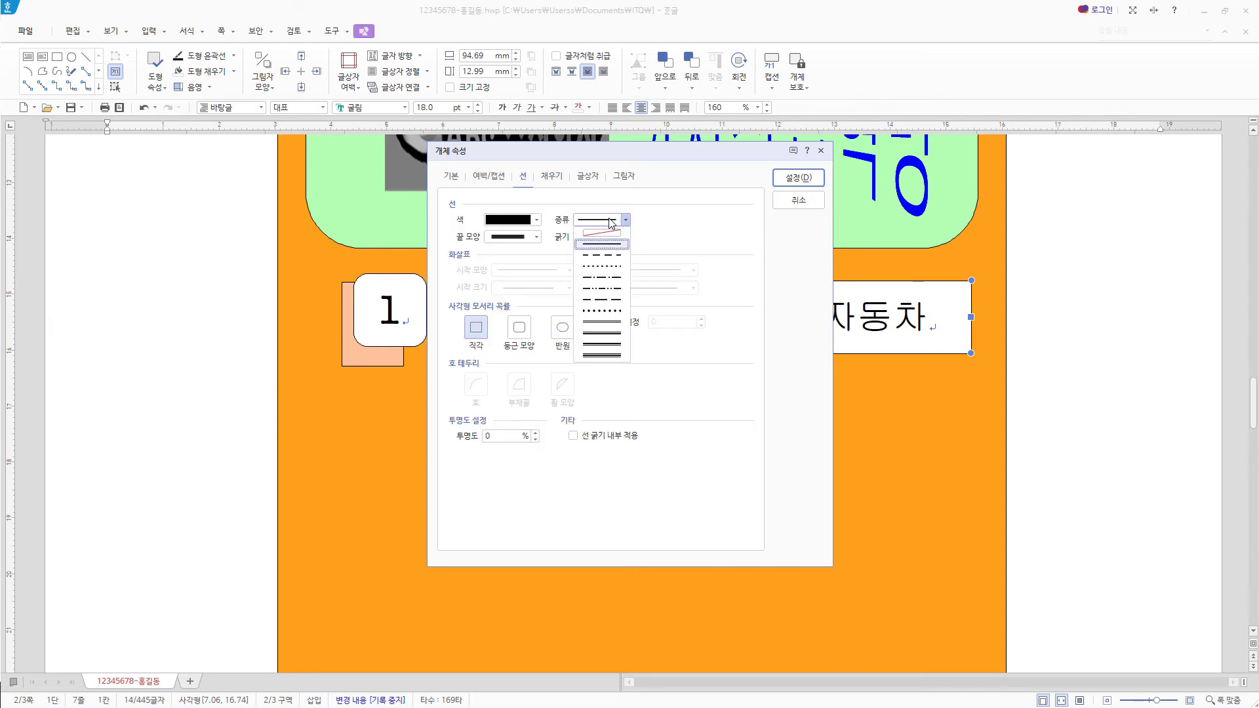
left_click(599, 255)
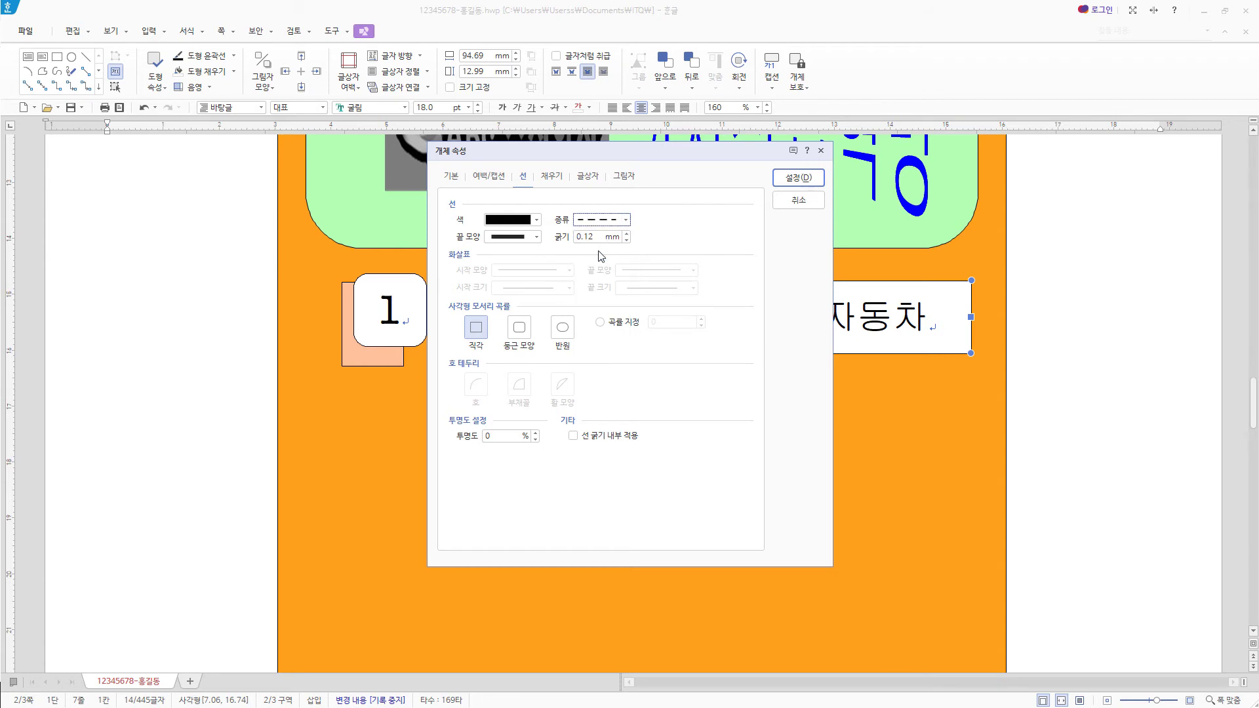
left_click(810, 182)
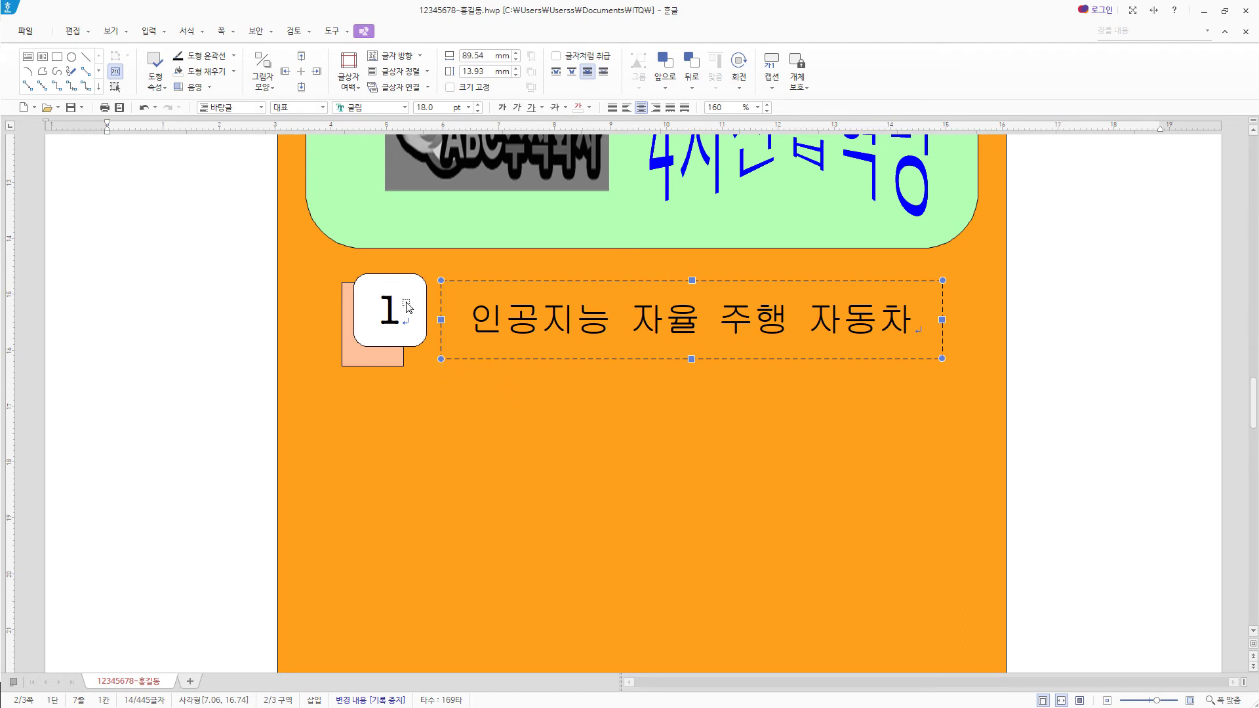
Copy the number shapes and text box twice below, relabelling them 2 "3D 프린팅 인공 장기" and 3 "사물 인터넷 스마트 공장".
left_click(375, 358)
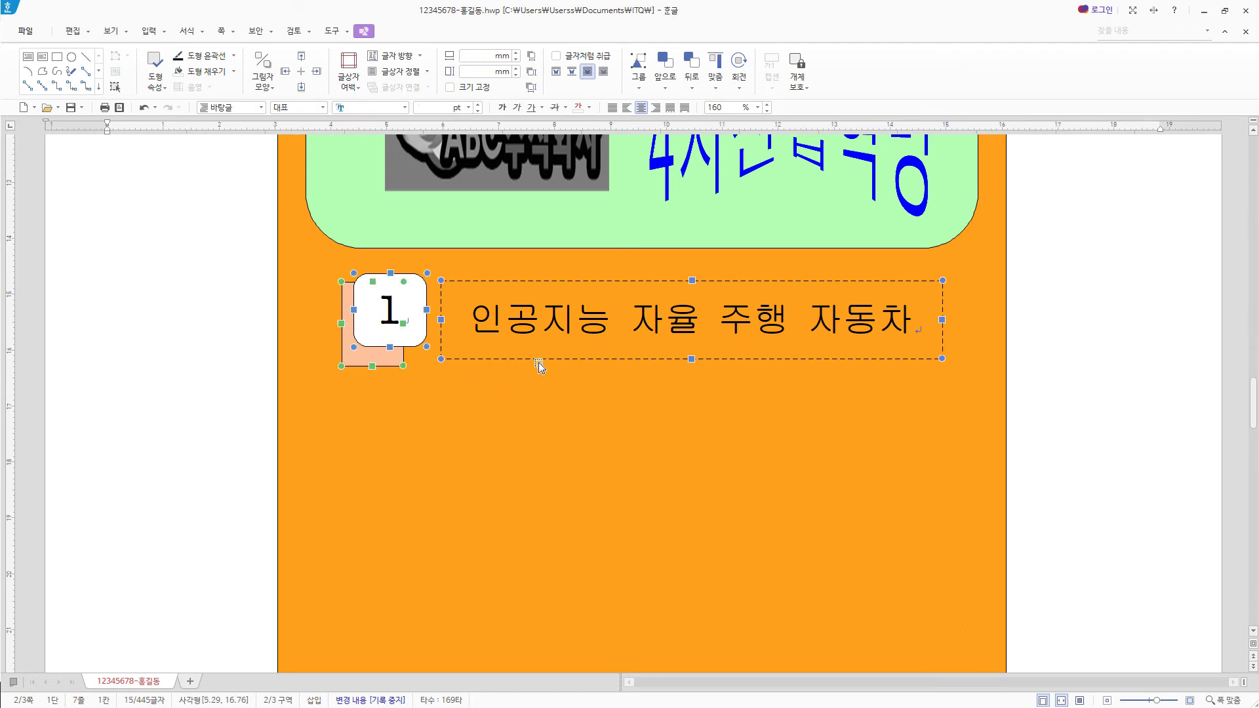
scroll(538, 366, "down", 3)
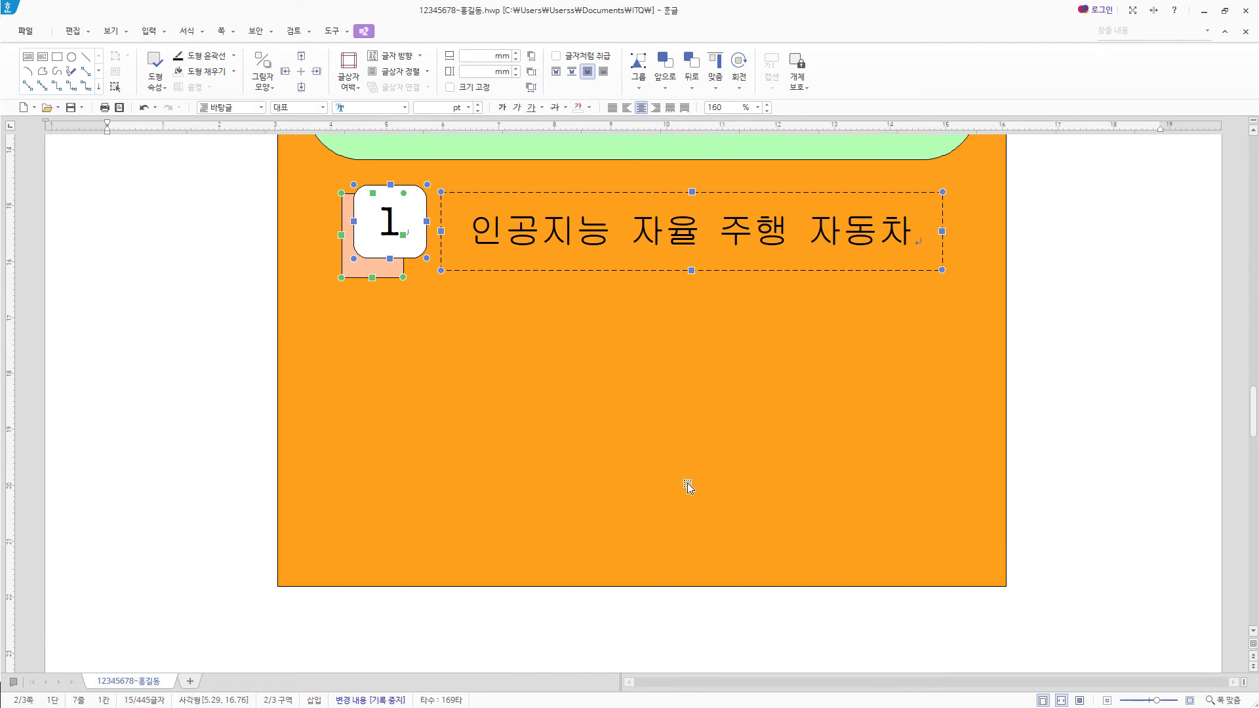
key("ctrl+z")
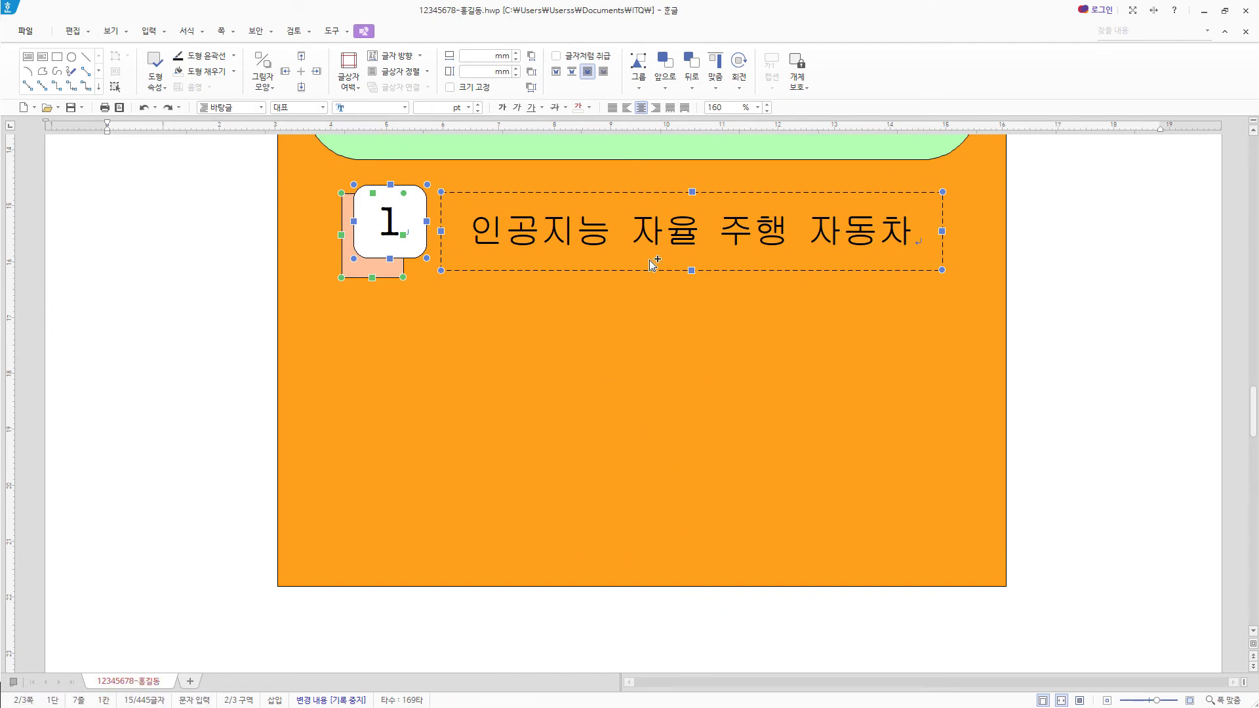
left_click_drag(649, 258, 683, 498)
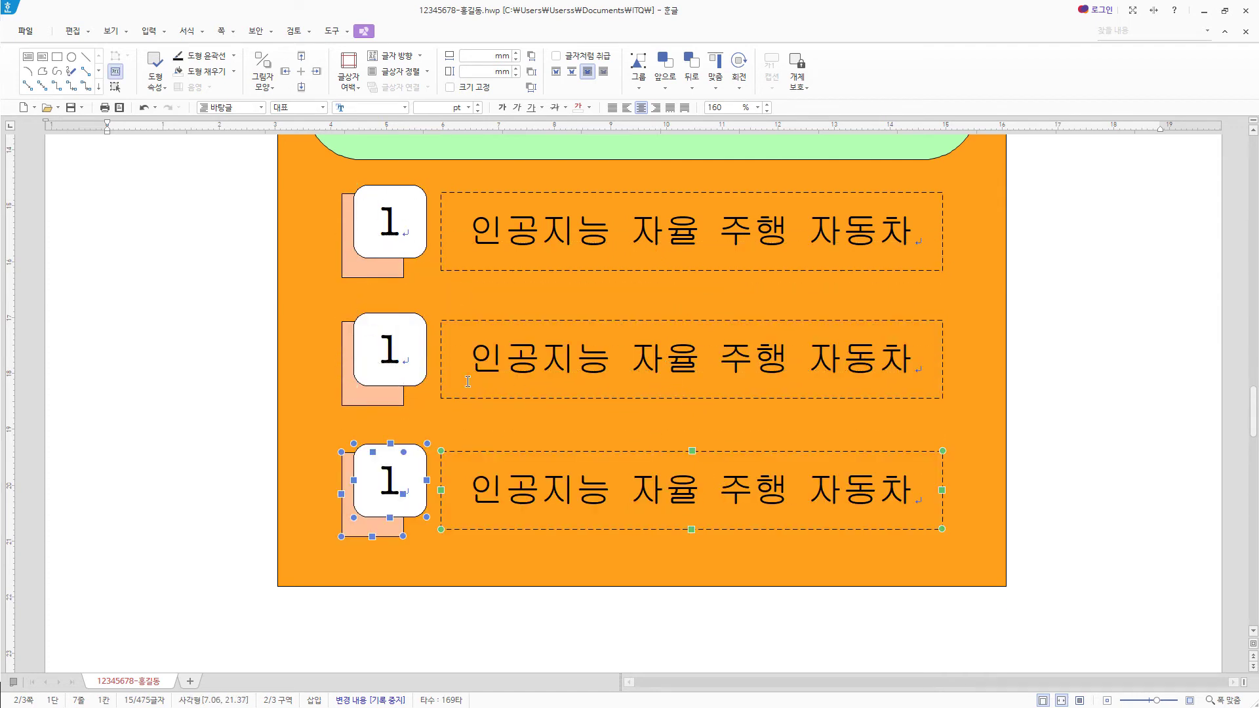
double_click(391, 354)
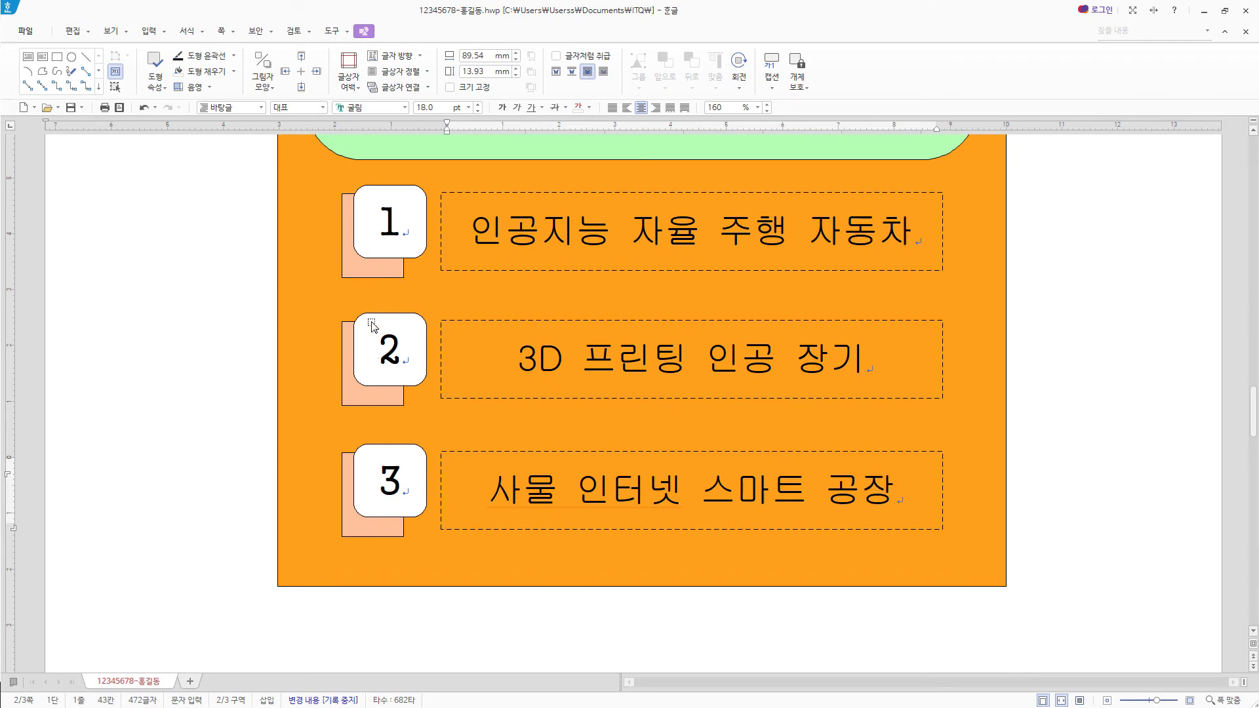
Fill the rectangle behind number 2 with light red.
double_click(368, 403)
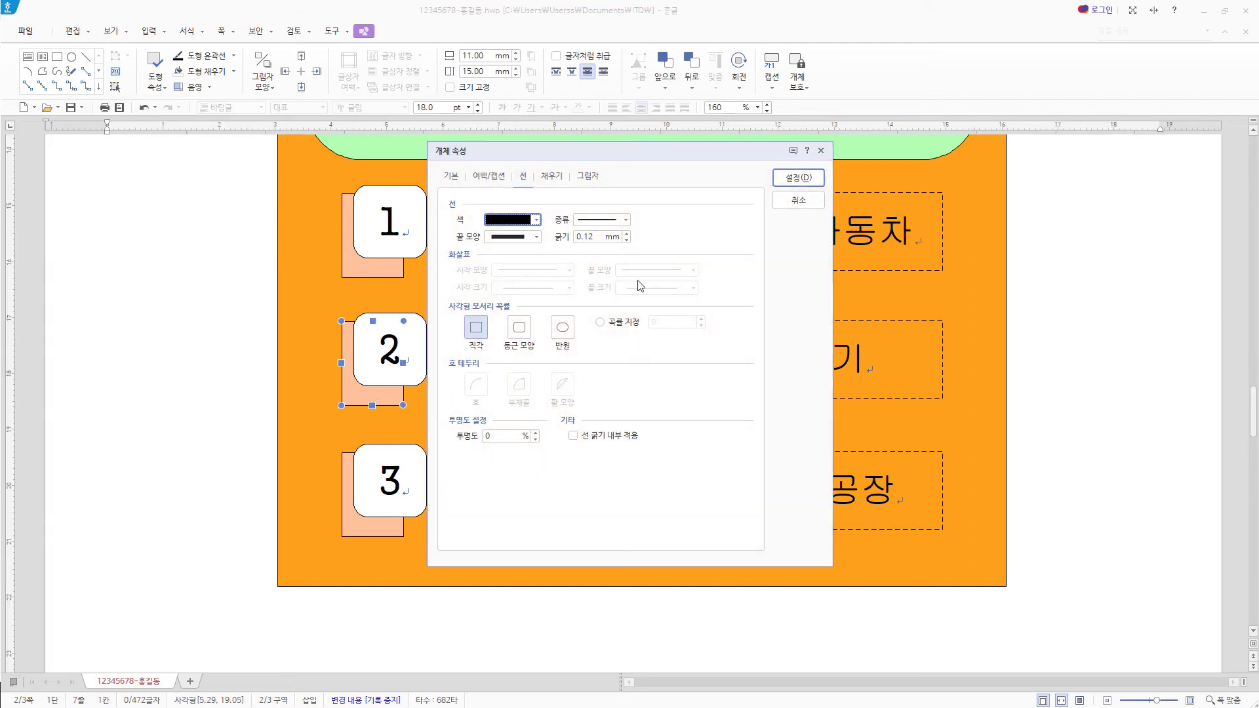
left_click(551, 176)
left_click(549, 249)
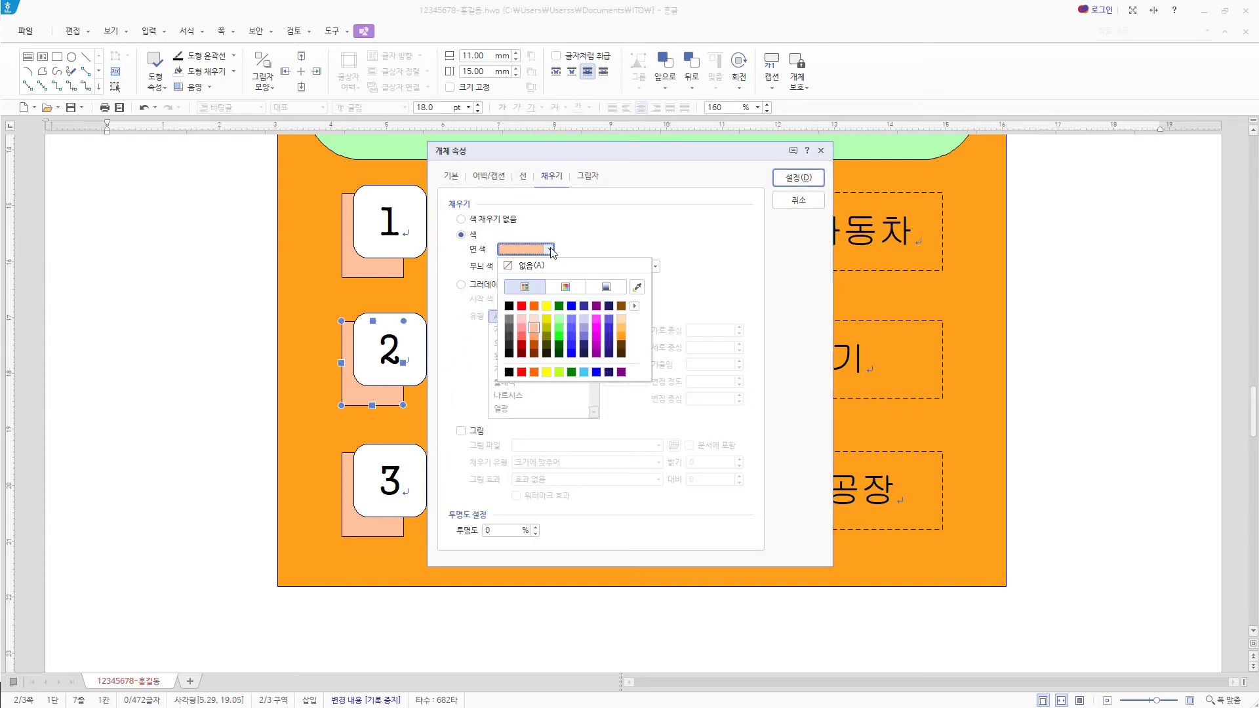
left_click(522, 336)
left_click(798, 177)
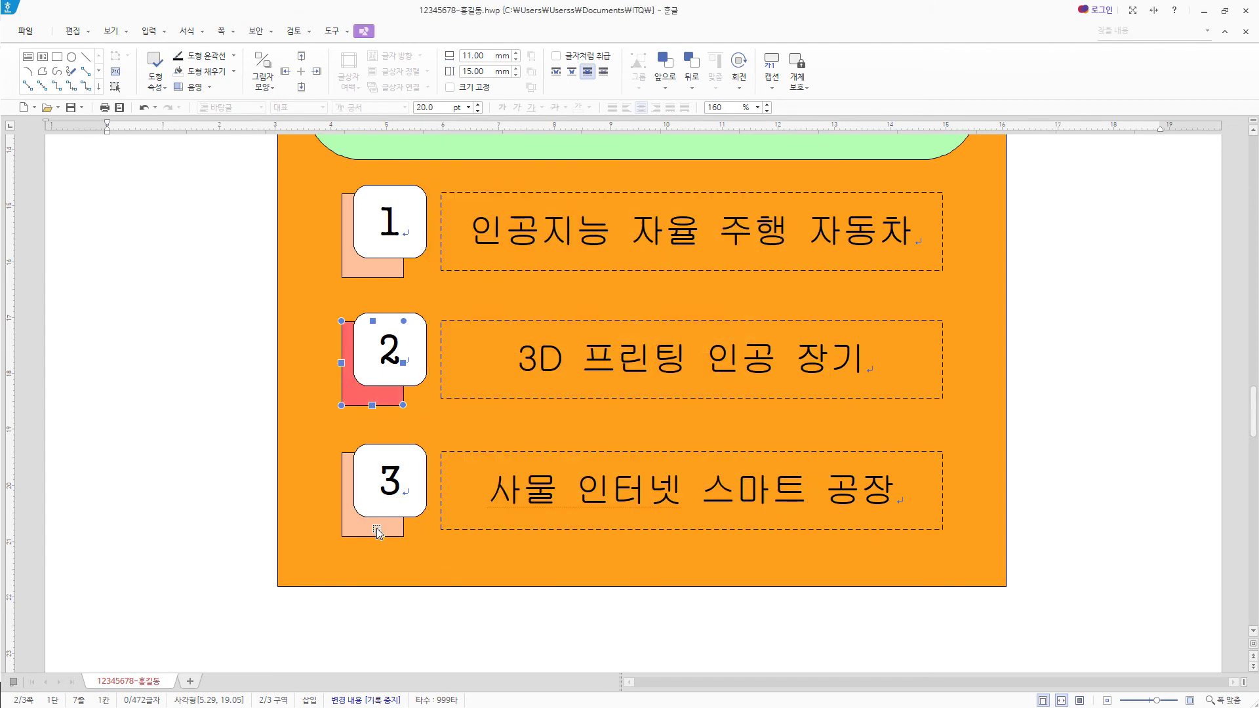
Fill the rectangle behind number 3 with dark orange.
double_click(377, 532)
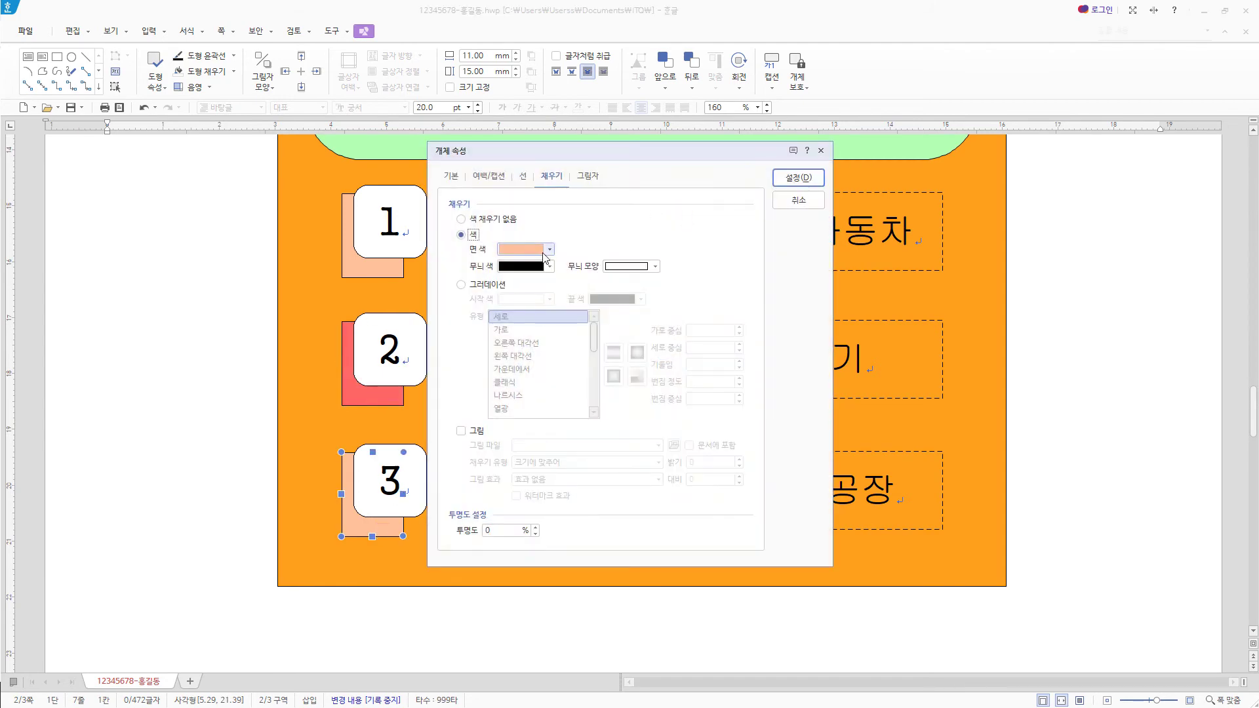
left_click(550, 249)
left_click(532, 346)
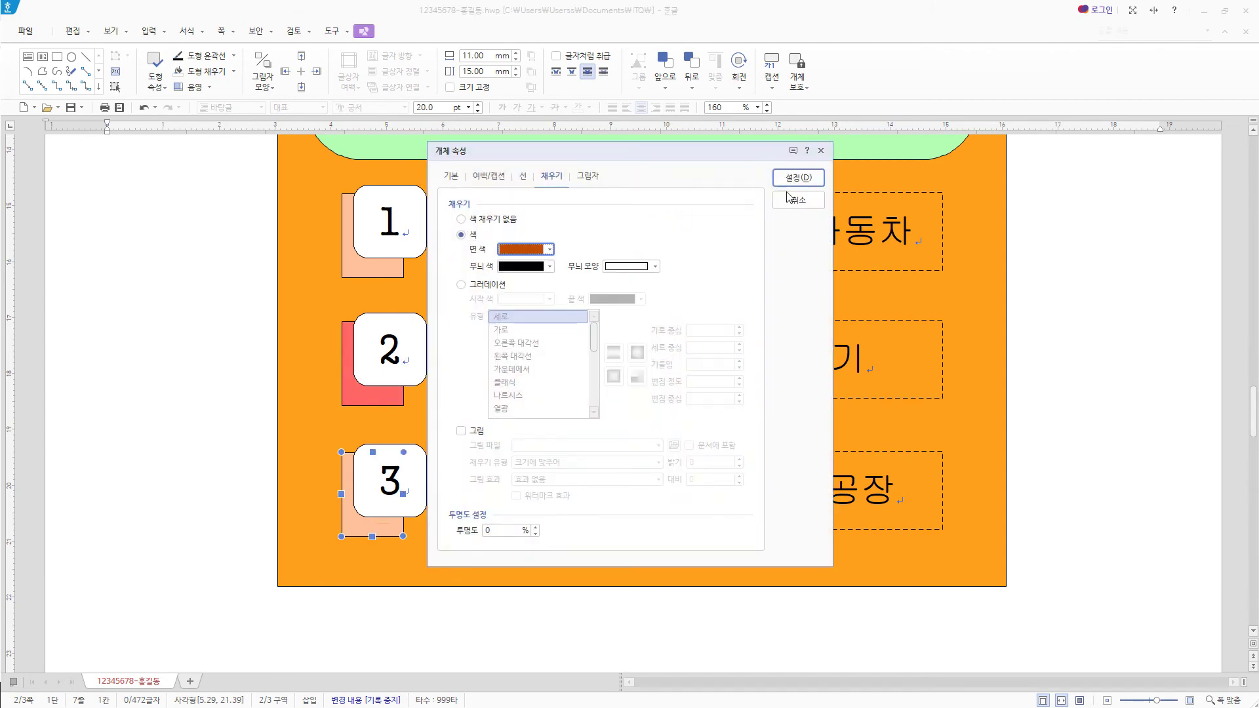
left_click(799, 180)
Leave a blank line below the title on page three and enter the paragraph from "미래의 일자리는 200만 개가" through "사회 문제로 제기".
scroll(840, 424, "down", 5)
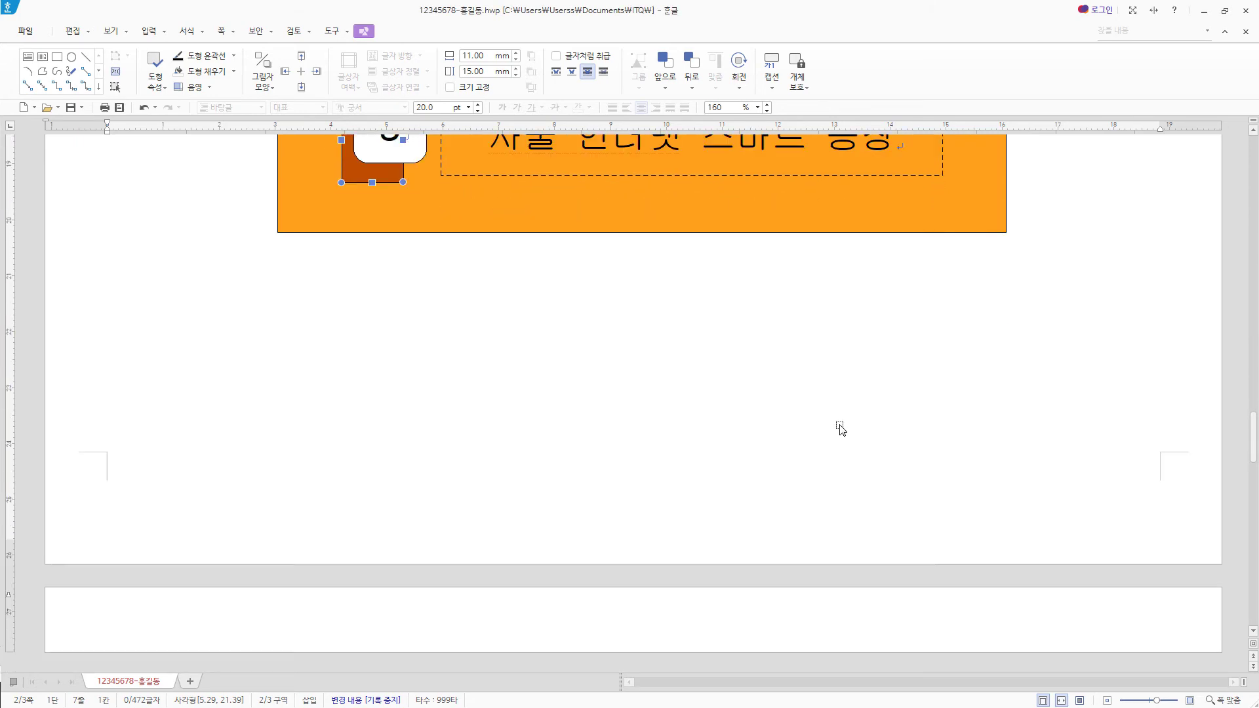
scroll(839, 427, "down", 5)
left_click(393, 358)
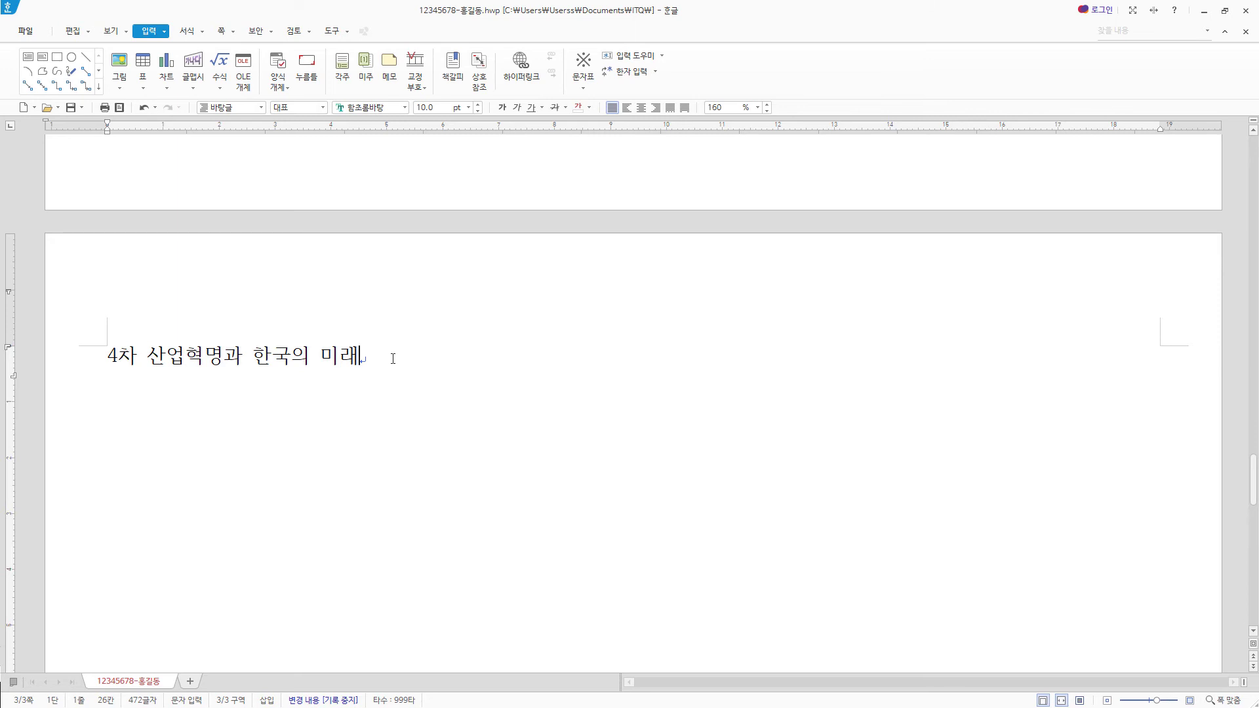
key("Return")
key("Return")
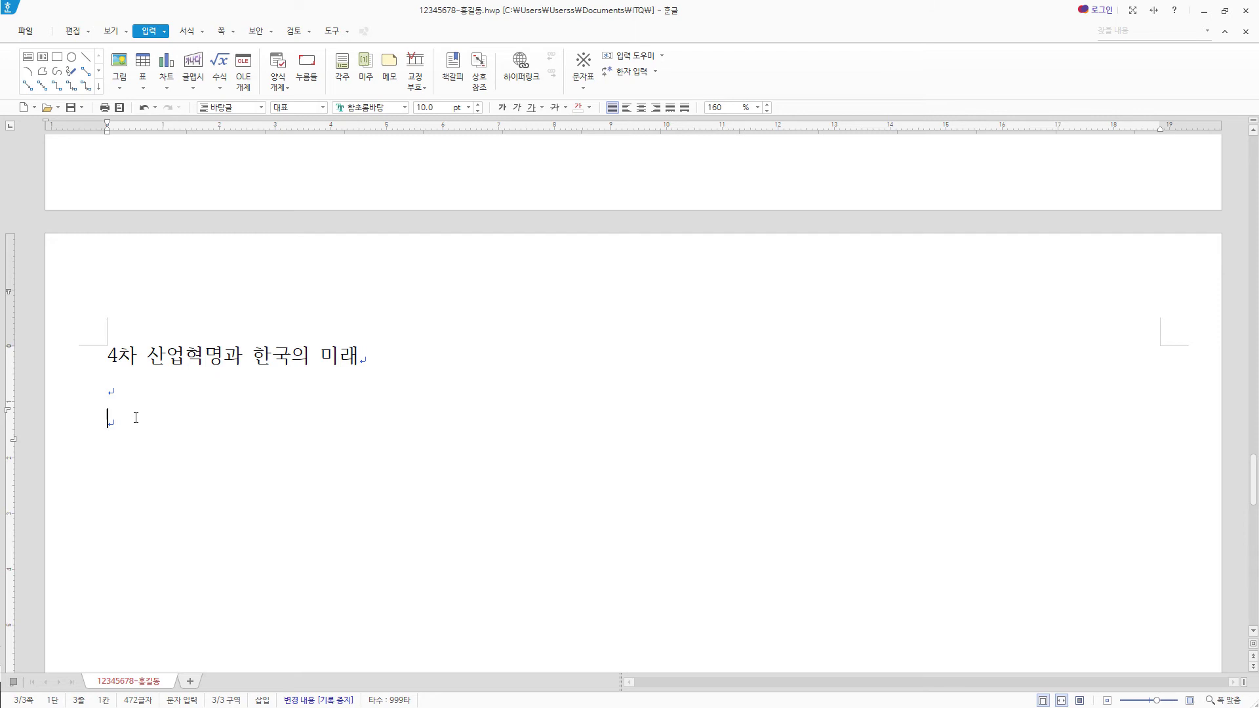
type("미래의 일자리는 200만 개가 새롭게 증가하지만 700만 개는 사라질 것으로 전망하면서 세계의 주목을 받았다. 현행 사무와 행정, 제조업 등의 일자리는 대규모로 감소할 것으로 예상되고 비즈니스, 금융, 컴퓨터 분야 등의 일자리가 새롭게 나타날 것으로 예상되었다. 4차 산업혁명은 현재 청년 일자리 부족이 심각한 사회 문제로 제기")
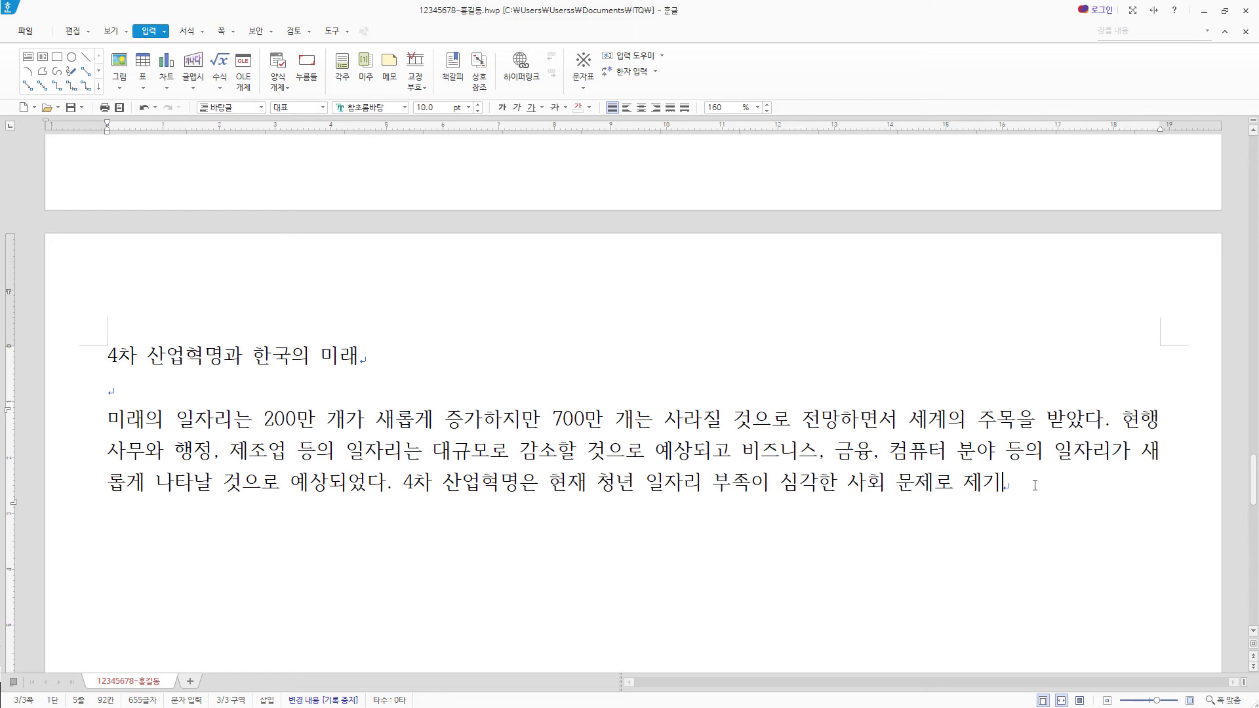
Convert the word 제기 to 제기(提起) using the 한글(漢字) input format.
key("F9")
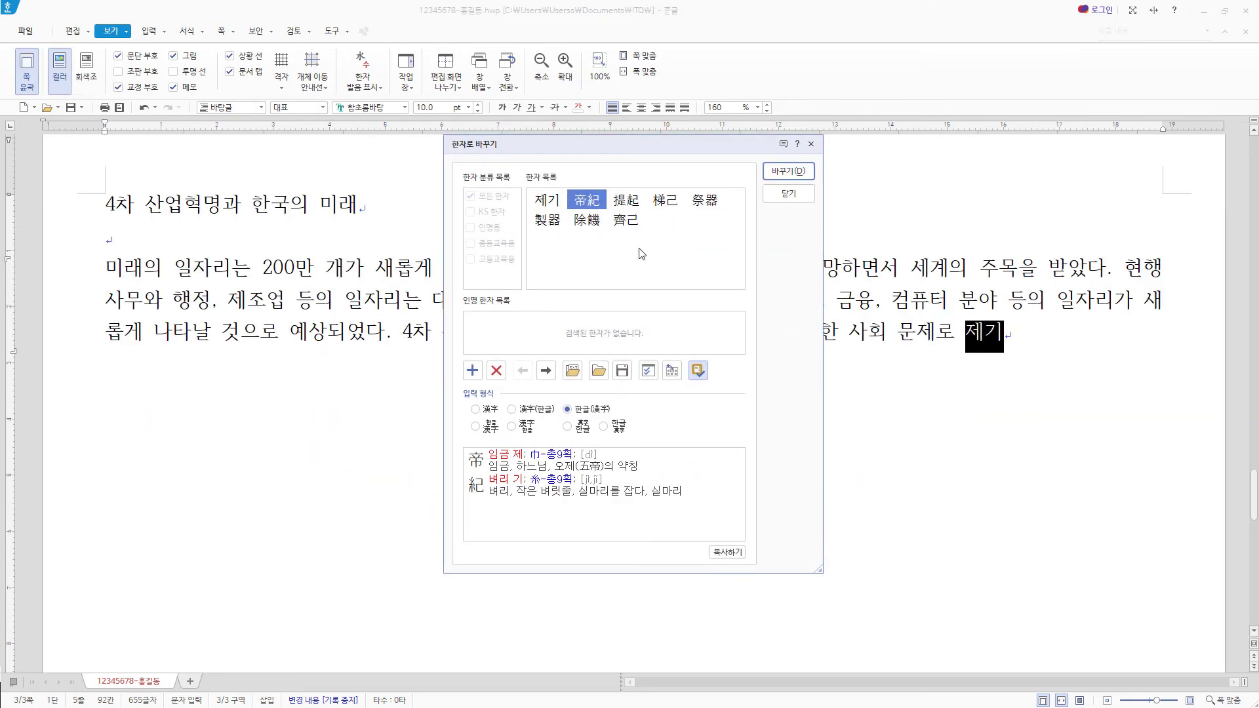
left_click(627, 200)
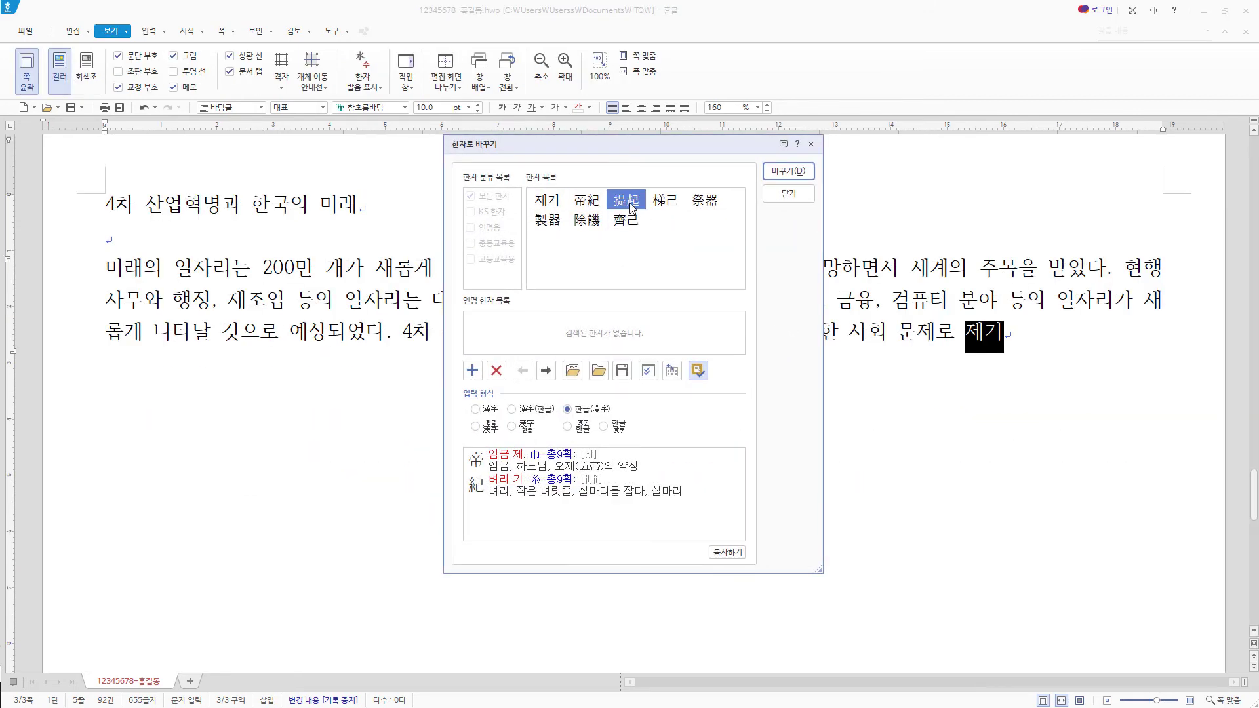
left_click(593, 413)
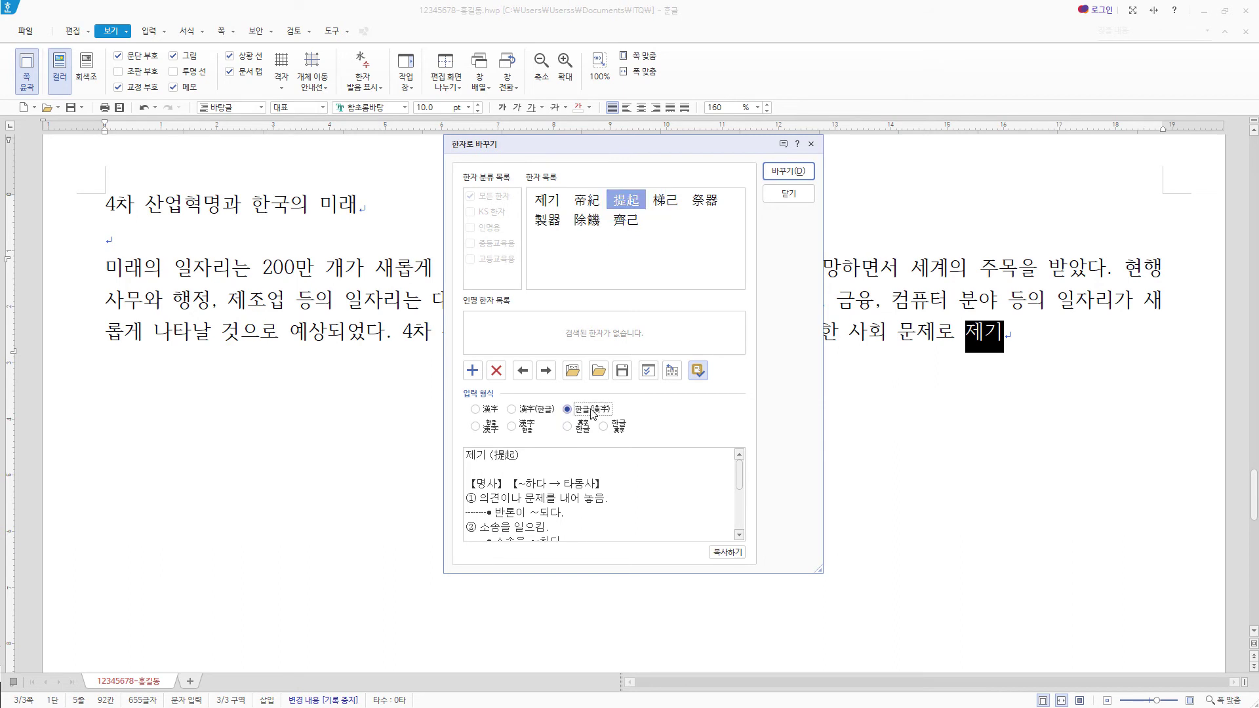
left_click(789, 172)
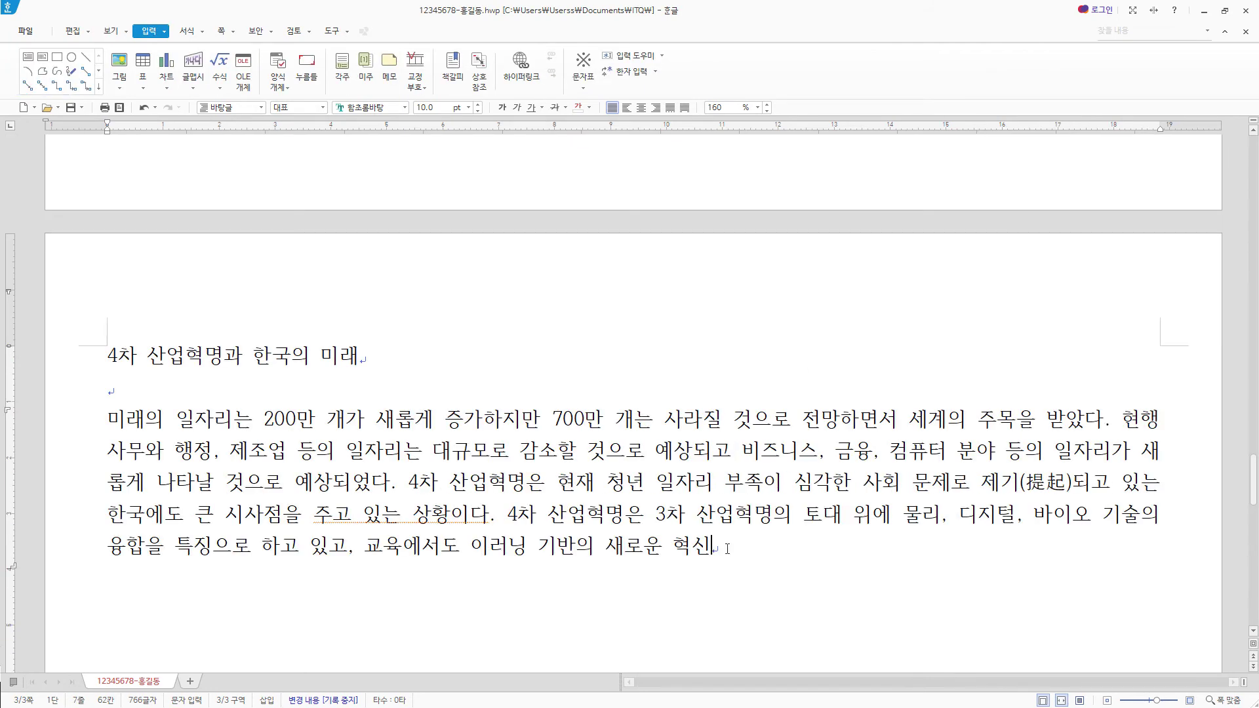
Convert 혁신 to 혁신(革新) at the paragraph's end and complete the sentence with "이 예고되고 있다.".
key("F9")
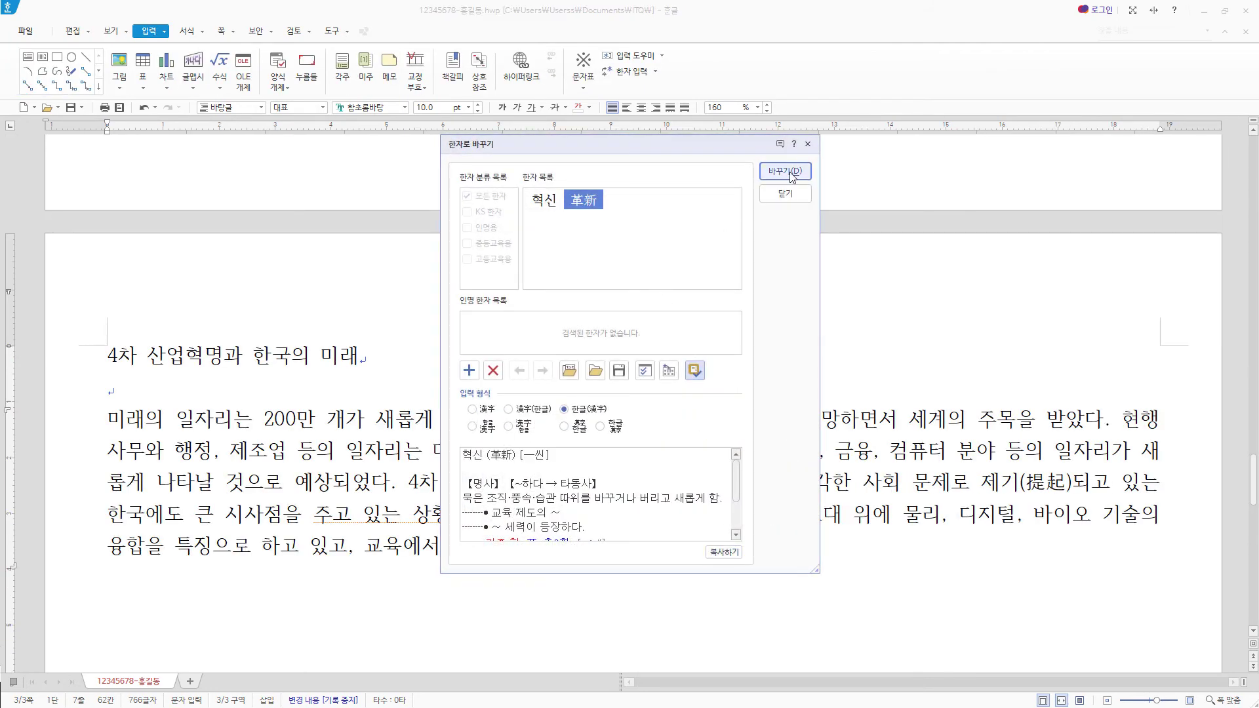
left_click(790, 173)
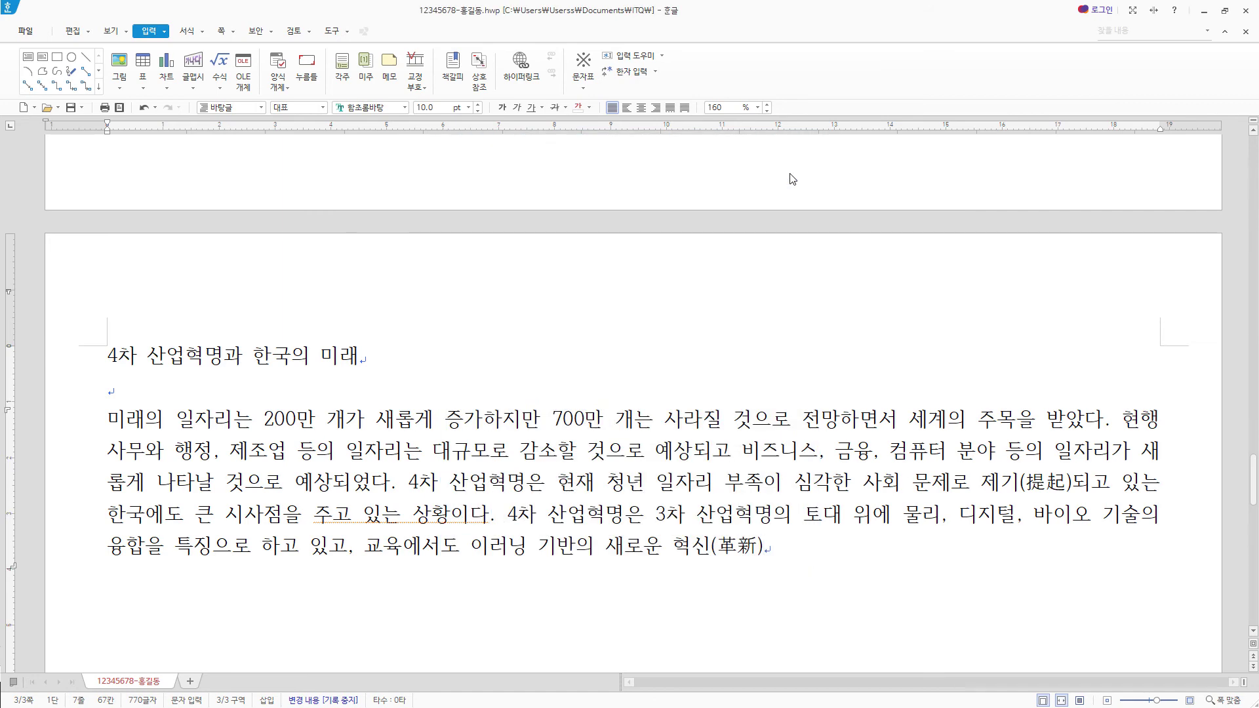
type("이 예고되고 있다.")
scroll(789, 174, "down", 2)
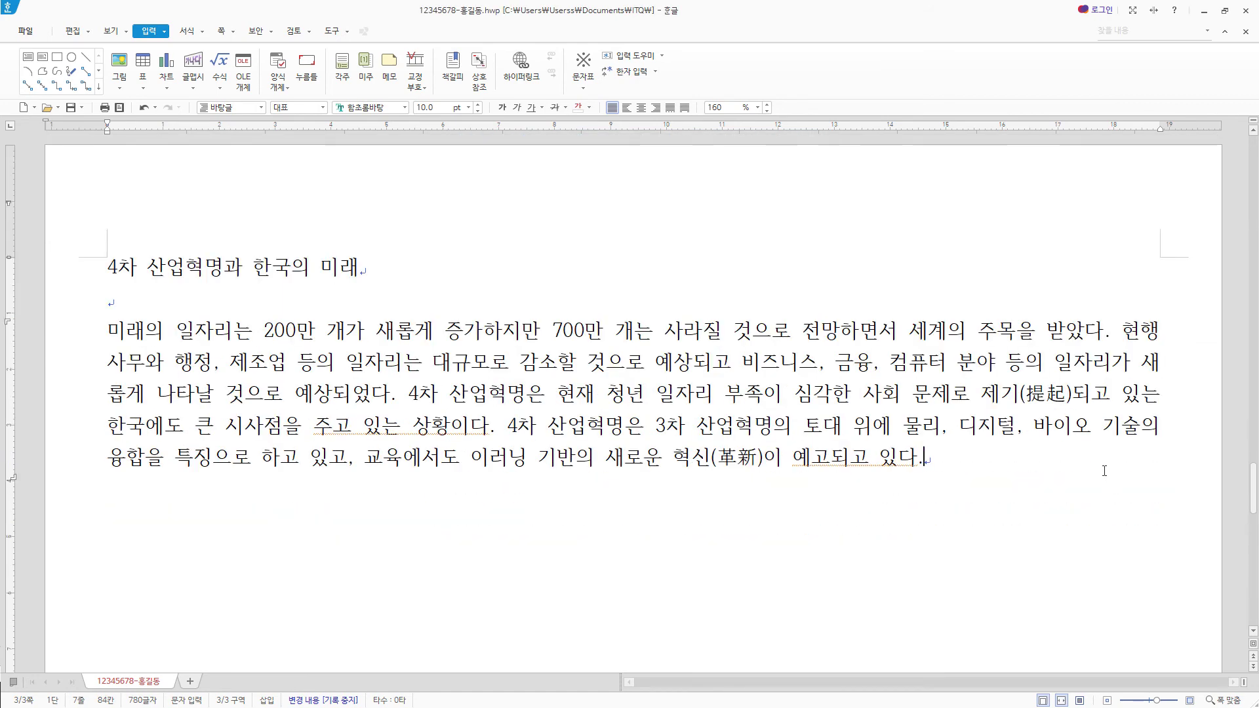
Add an indented second paragraph from "정부에서는 4차 산업혁명 준비의 중요성을" to "제공되길 바란다." and start a new line after a blank one.
key("Return")
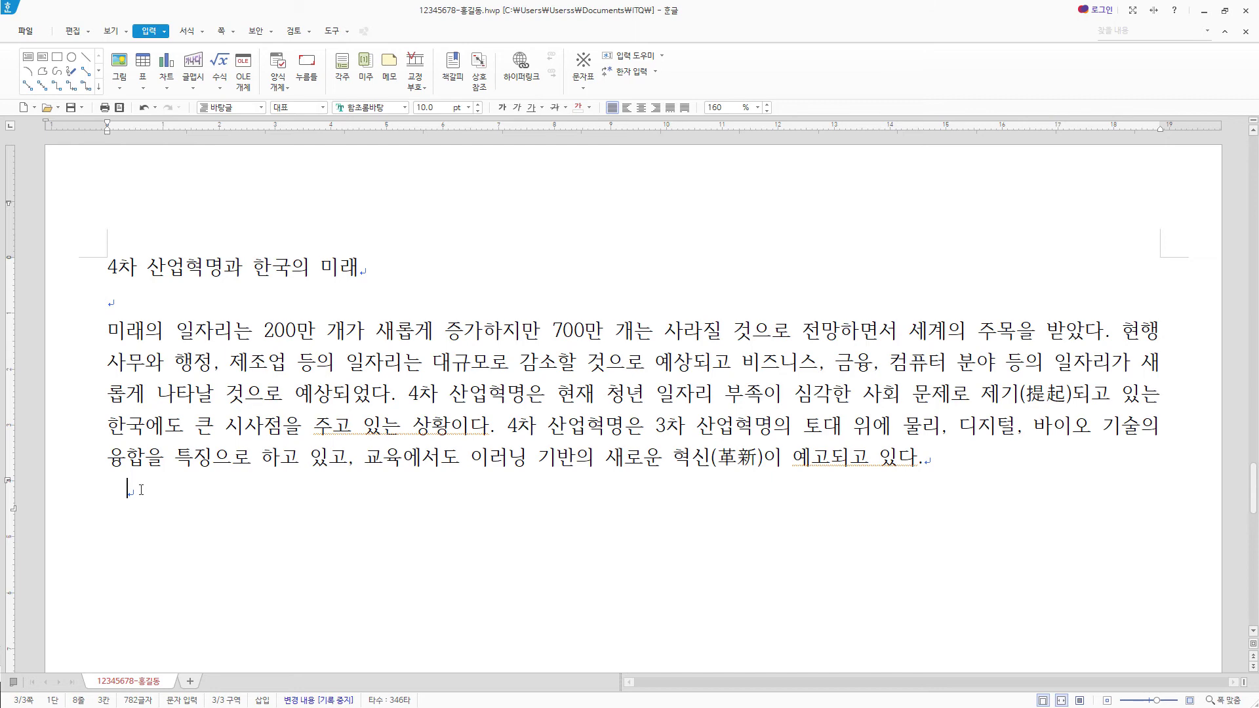
type("정부에서는 4차 산업혁명 준비의 중요성을 인식하고 ‘4차 산업혁명과 한국의 미래’라는 주제로 미래 교육 포럼을 기획하고 있다. 미국, 독일 등 선진국과의 4차 산업혁명 준비 정도를 비교 및 점검하고 밝은 미래를 위해 한국이 준비해야 할 핵심 사항들을 분야별 전문가 강연을 통해 공유할 수 있는 장을 마련할 예정이다. 이번 행사는 과학기술정보통신부와 교육부가 공동 주최하고 4차산업혁명포럼추진위원회에서 추진할 계획이다. 이번 행사를 통해 우리 청소년들에게 불확실한 미래를 대비할 수 있는 기회가 제공되길 바란다.")
scroll(328, 459, "down", 3)
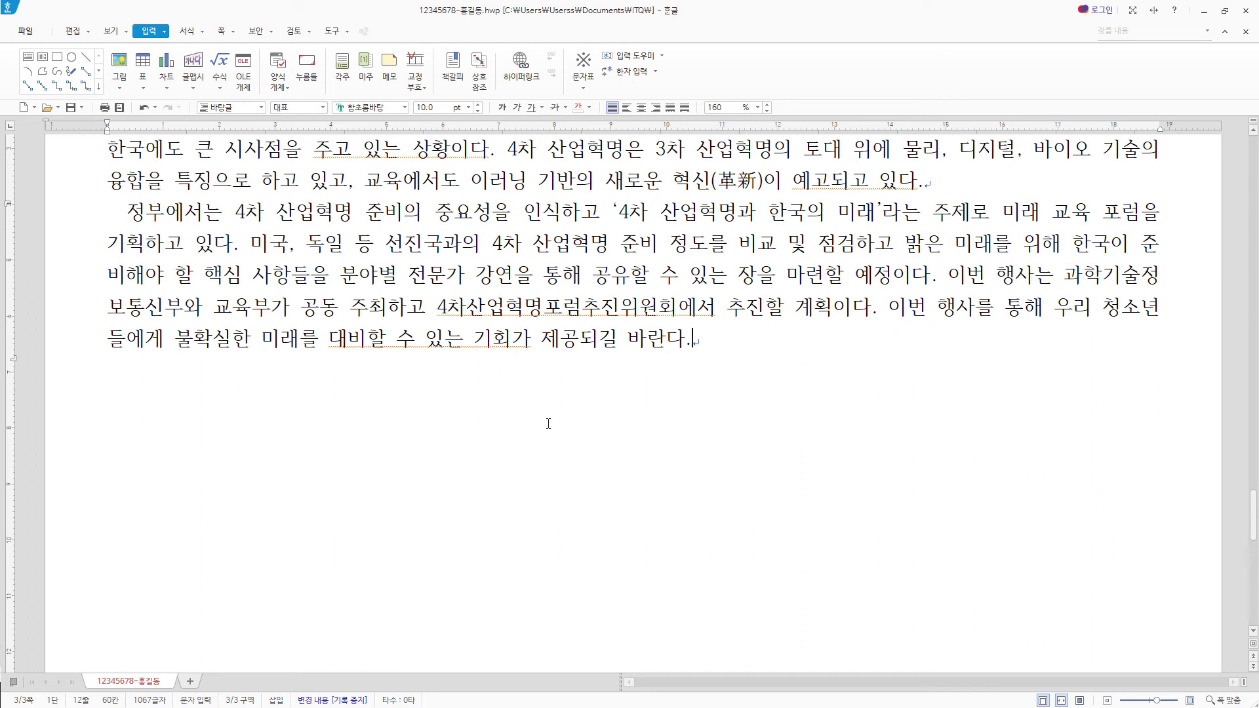
key("Return")
key("Return")
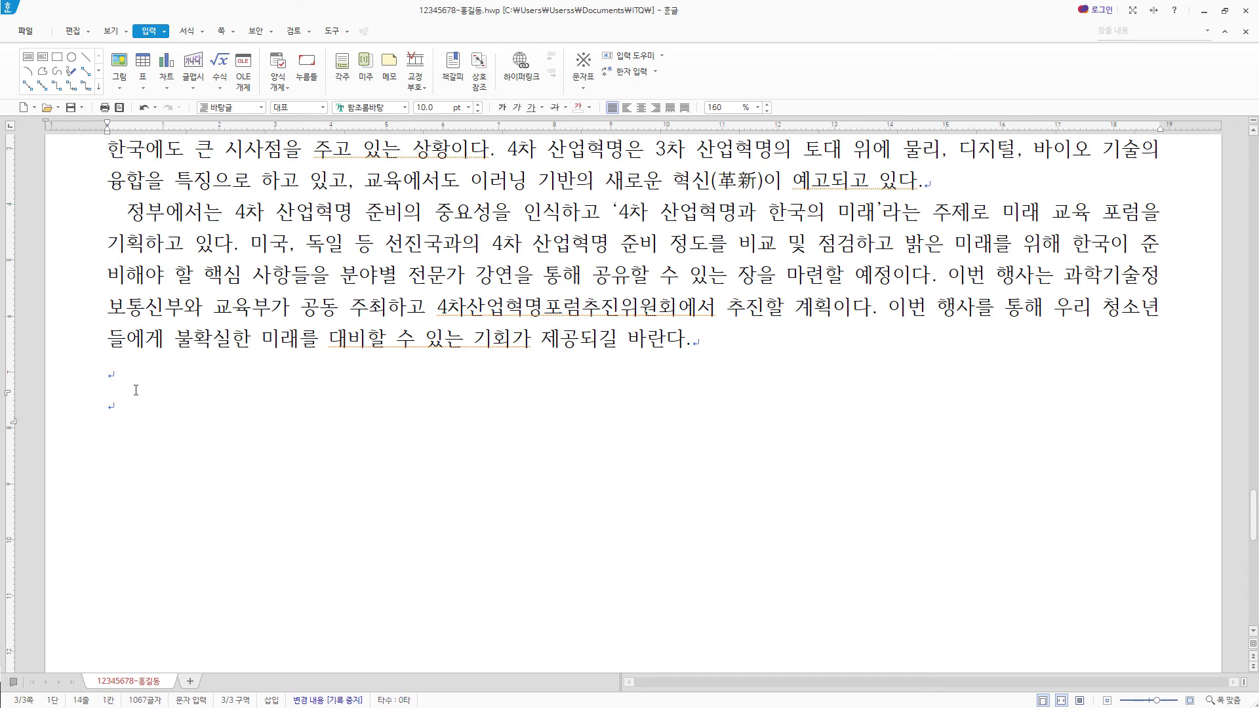
Insert a ★ symbol from the HNC full-width symbols and add the heading "4차 산업혁명의 주요 기술" after it.
key("ctrl+F10")
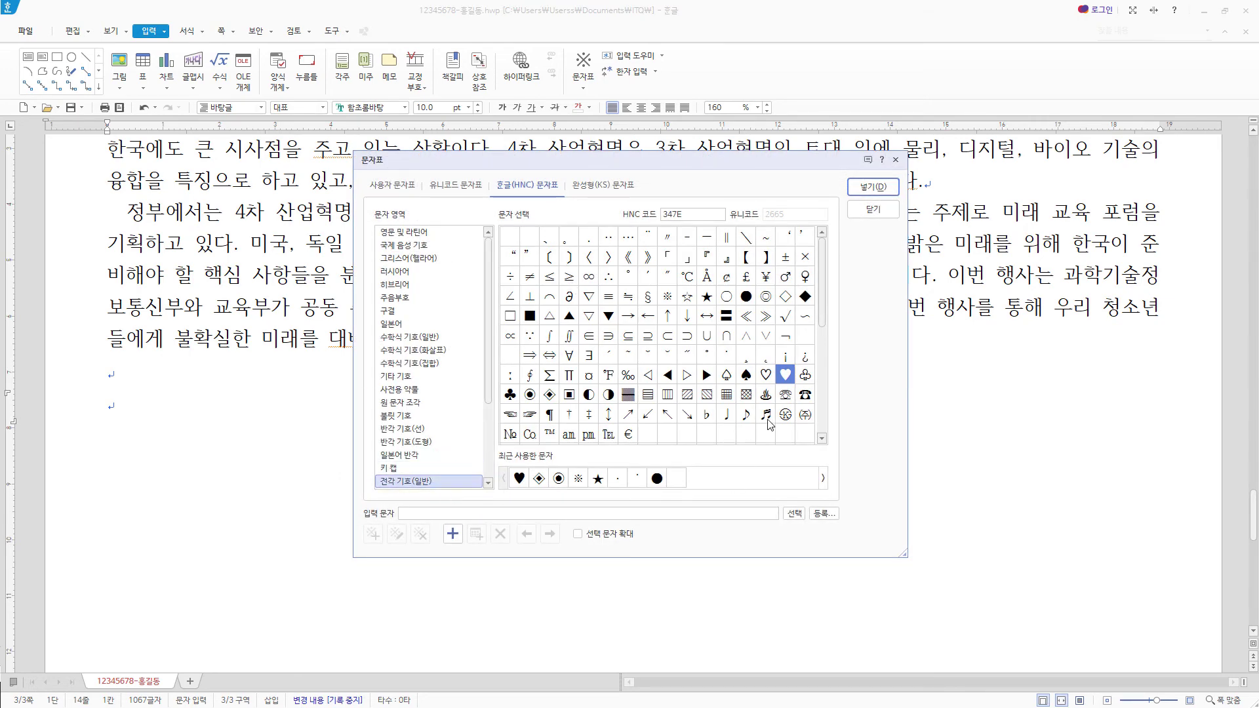
left_click(707, 296)
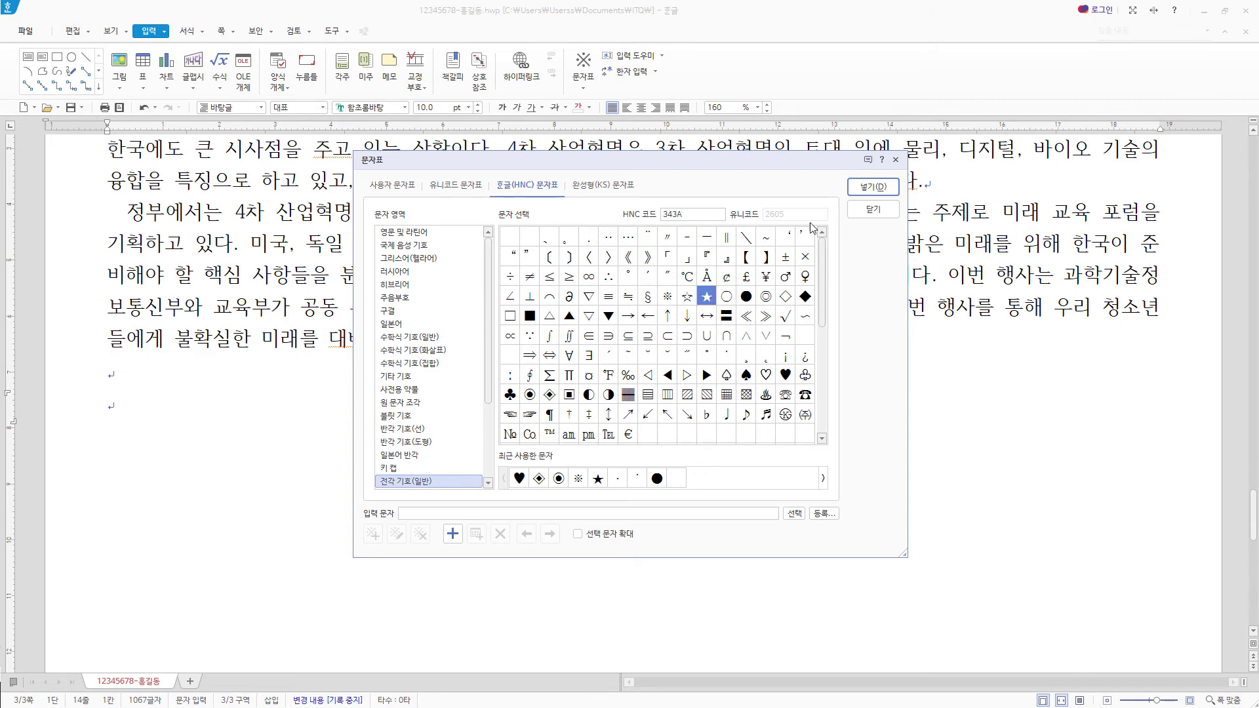
left_click(873, 186)
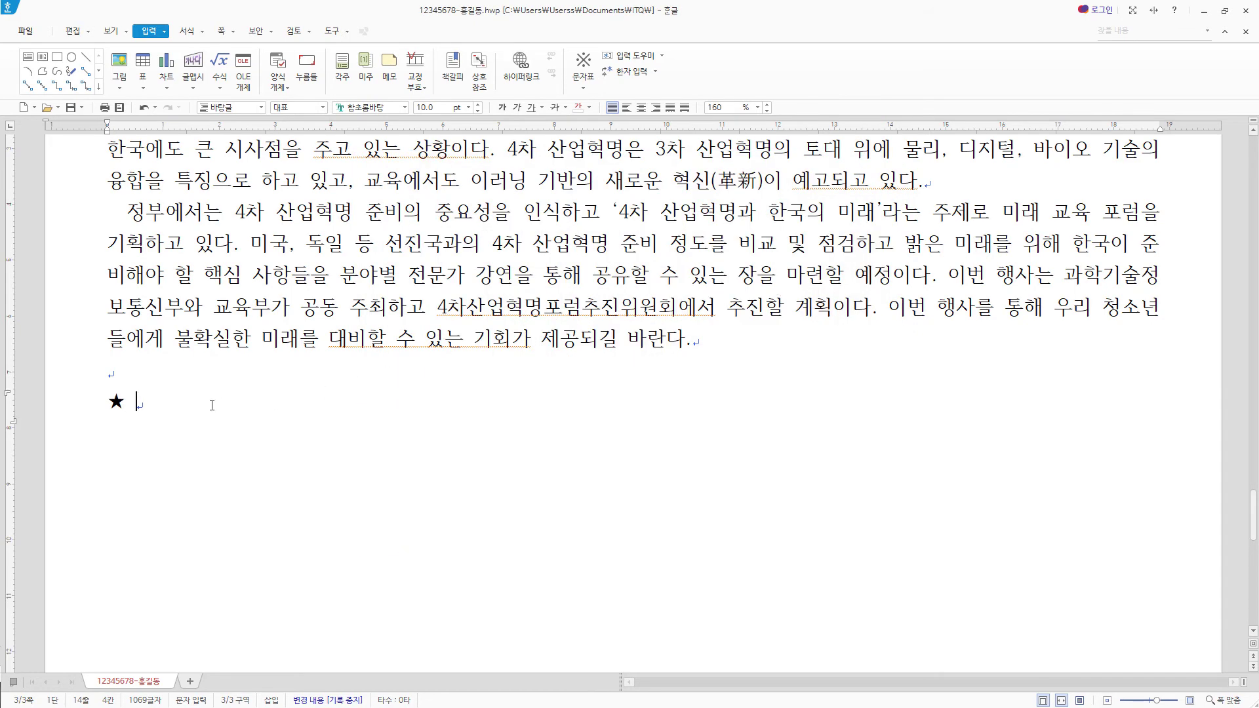
type("4차 산업혁명의 주요 기술")
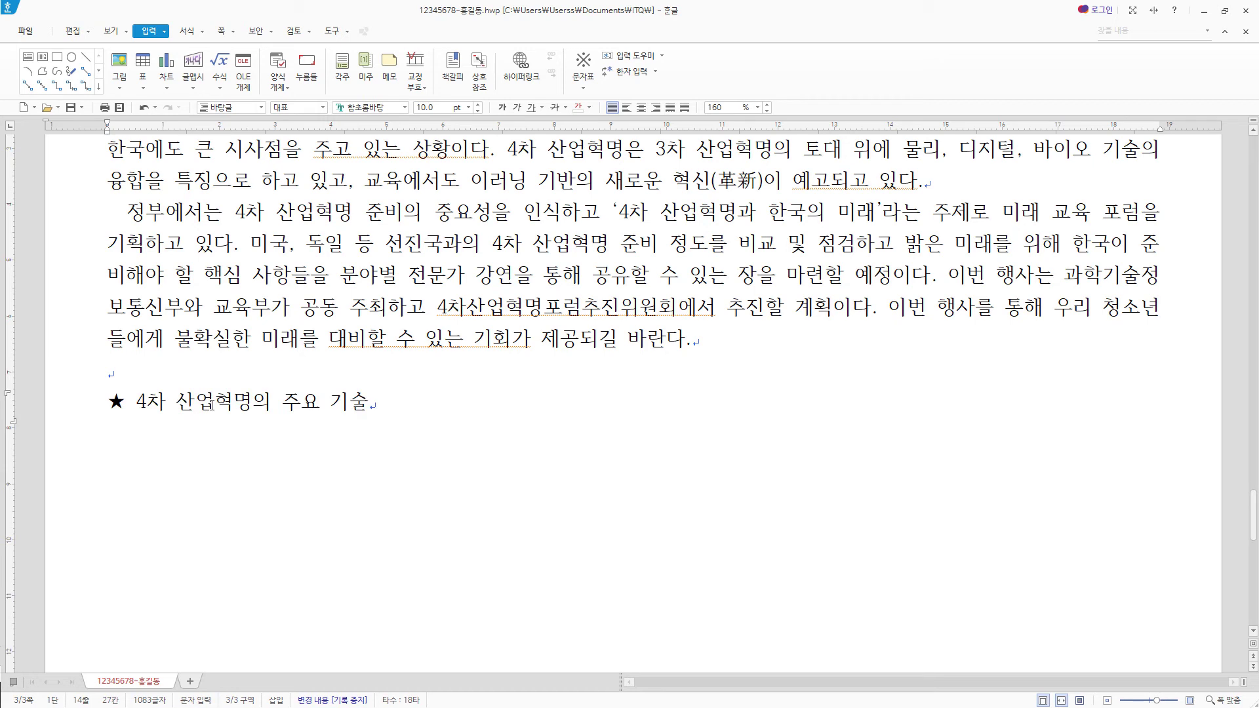
Enter six lines below the heading, from "디지털 기술" through "바이오 기술" to "유전공학, 합성 생물학, 바이오 프린팅".
key("Return")
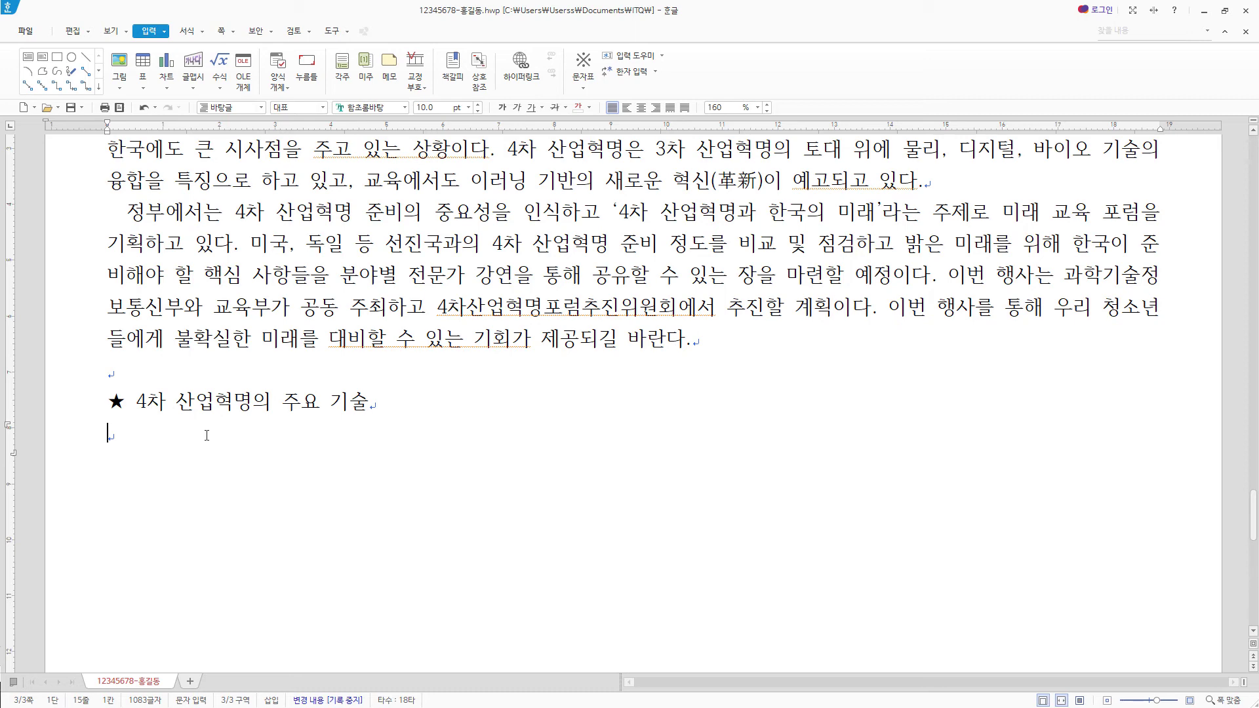
type("디지털 기술 자료의 디지털화를 통한 복합적인 분석 사물 인터넷, 인공지능, 빅 데이터, 공유 플랫폼 바이오 기술 생물학 정보의 분석 및 기술 정밀화를 통한 건강 증진 유전공학, 합성 생물학, 바이오 프린팅")
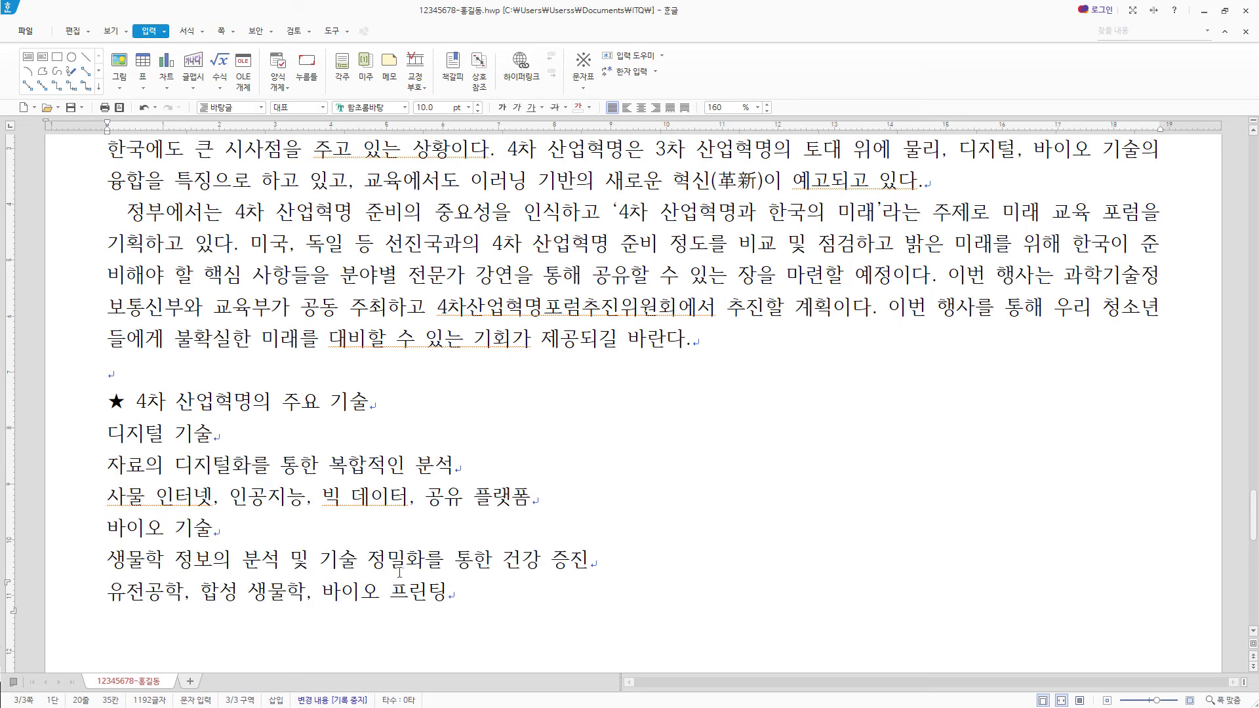
Leave a blank line below the list and add the heading "★ 미래 직업 세계의 변화", starting a new line under it.
scroll(399, 572, "down", 3)
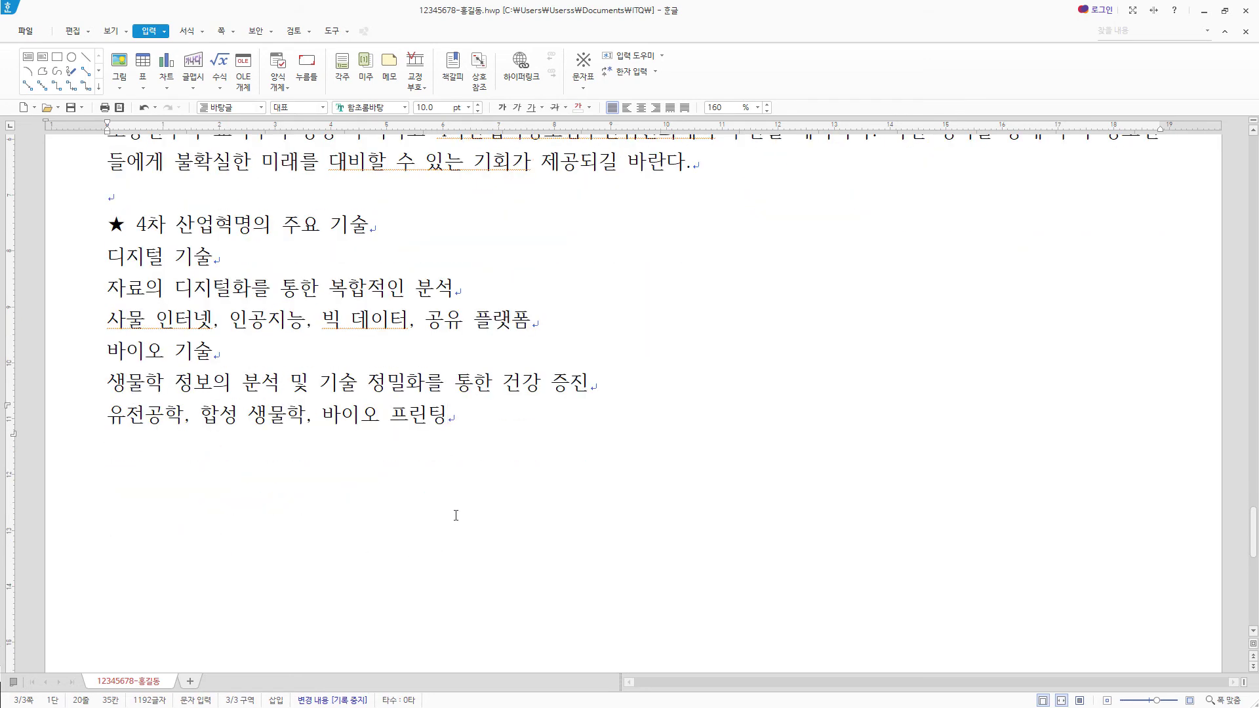
key("Return")
key("Return")
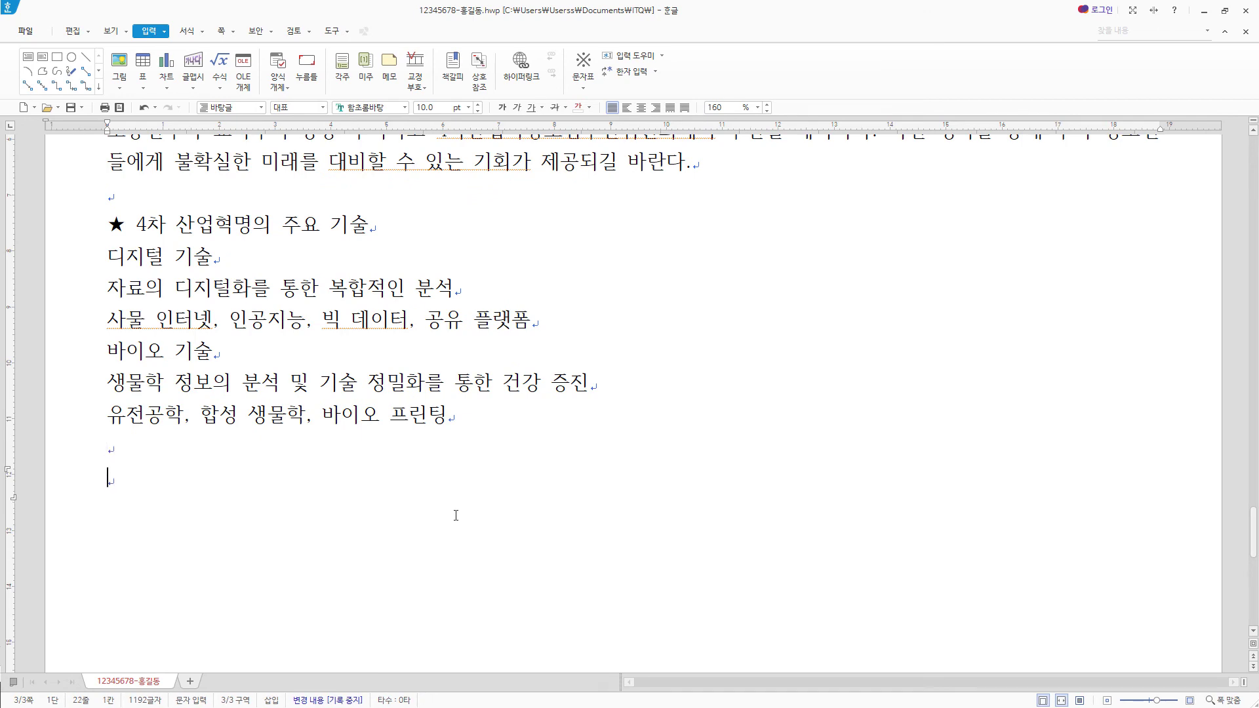
key("ctrl+F10")
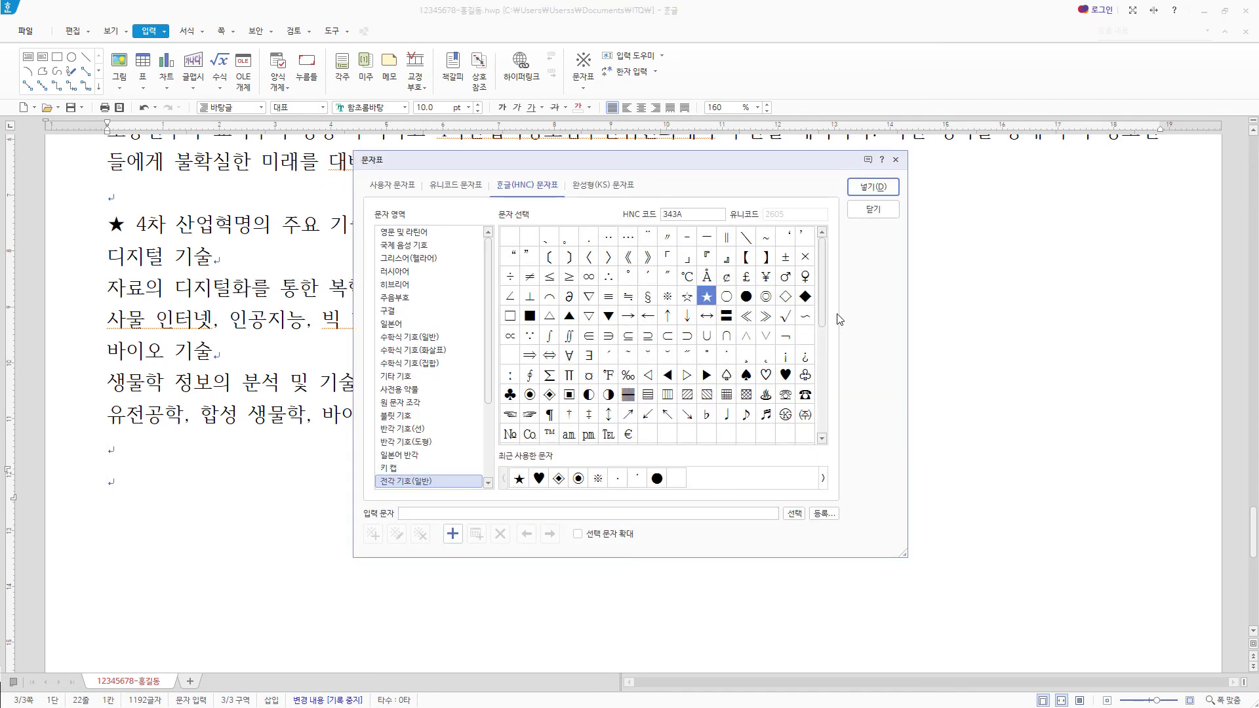
left_click(874, 187)
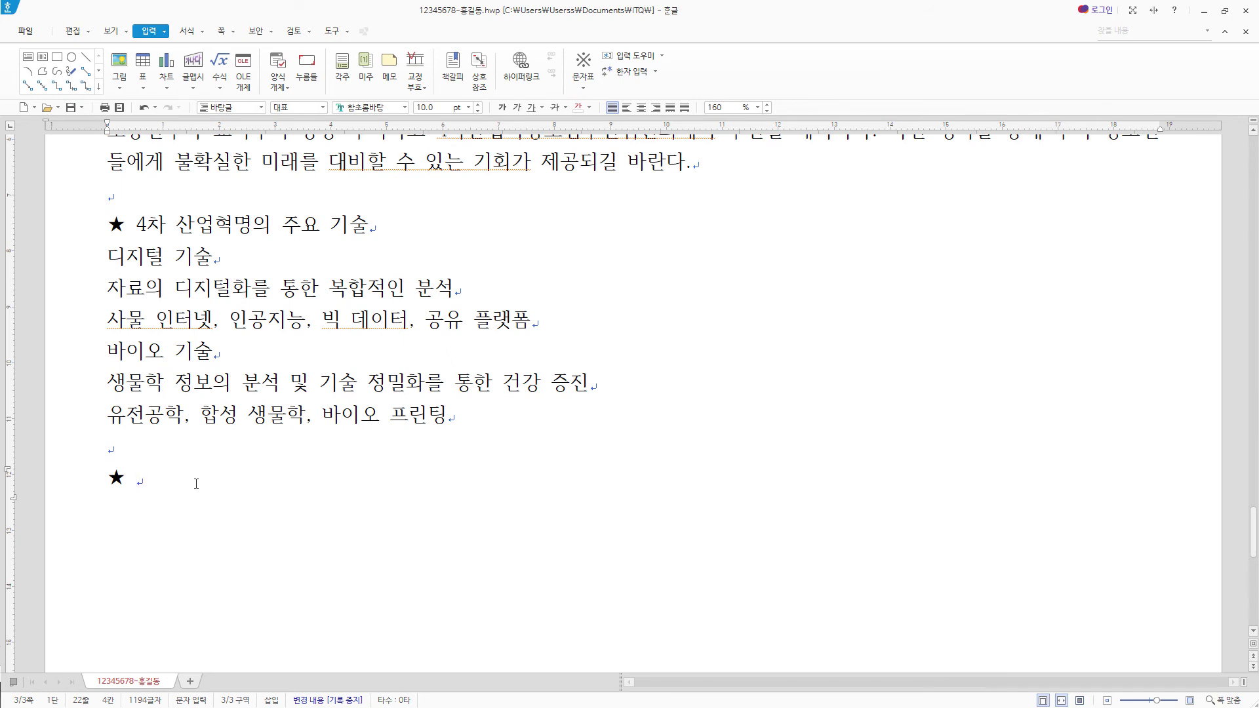
type("미래 직업 세계의 변화")
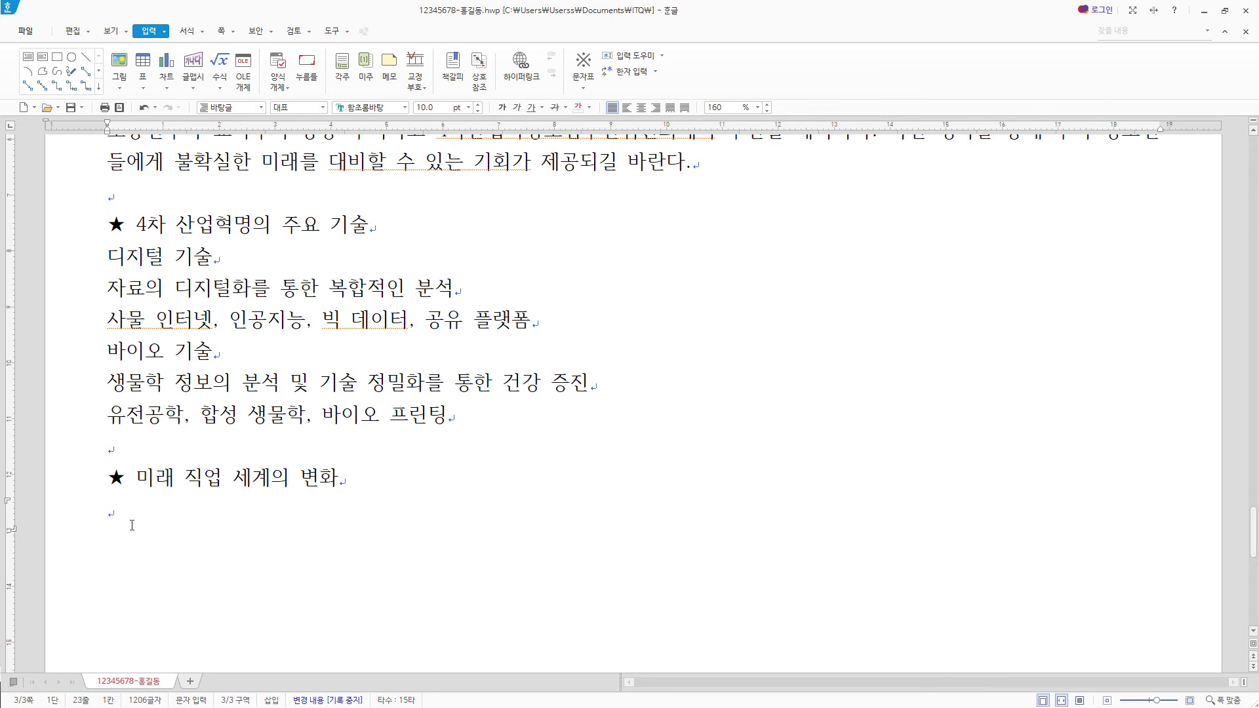
Insert a table of 6 rows and 3 columns, treated as a character, below the heading "미래 직업 세계의 변화".
left_click(145, 71)
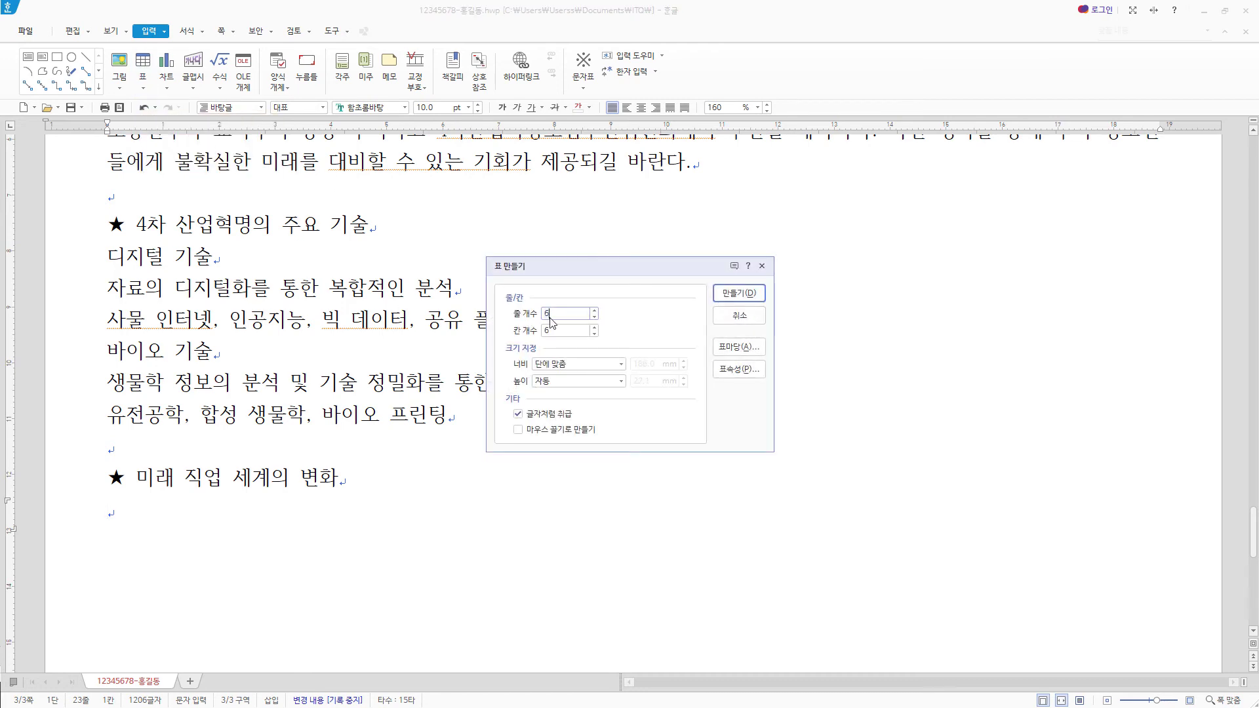
key("Tab")
key("Tab")
key("shift+Tab")
left_click(736, 297)
Set all cells of the table to the 굴림 font with centred alignment.
scroll(416, 427, "down", 3)
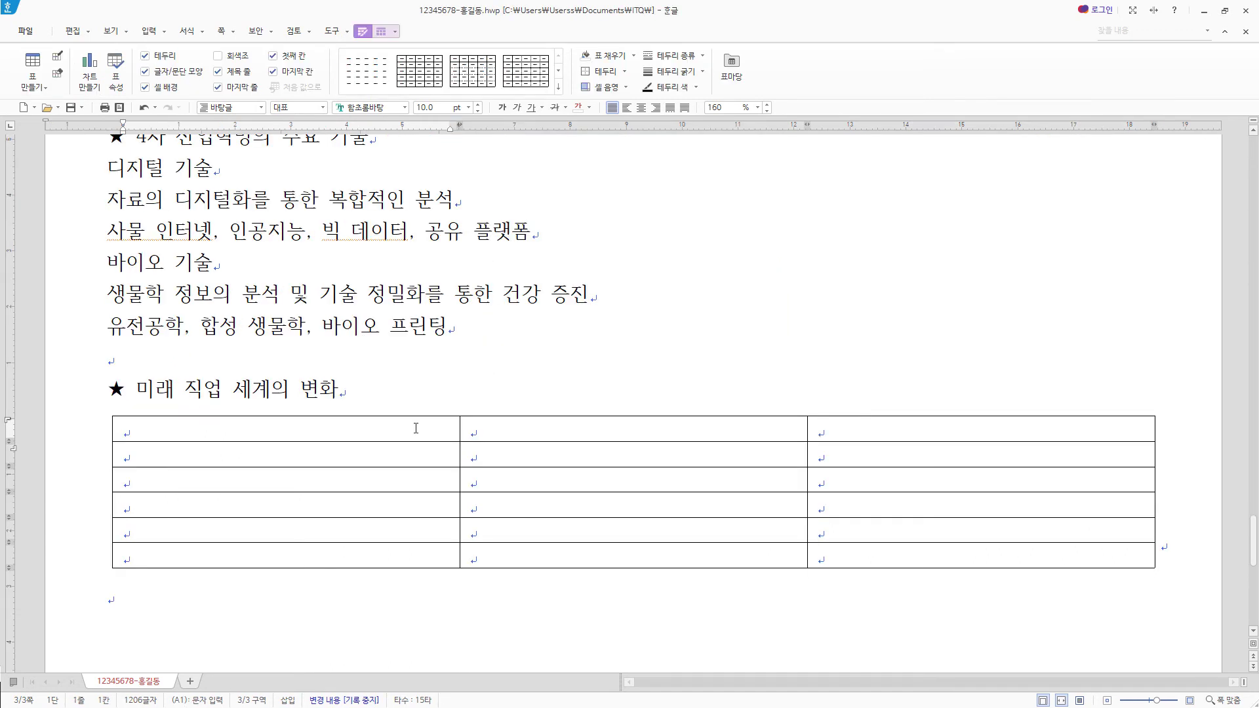
left_click_drag(417, 427, 920, 554)
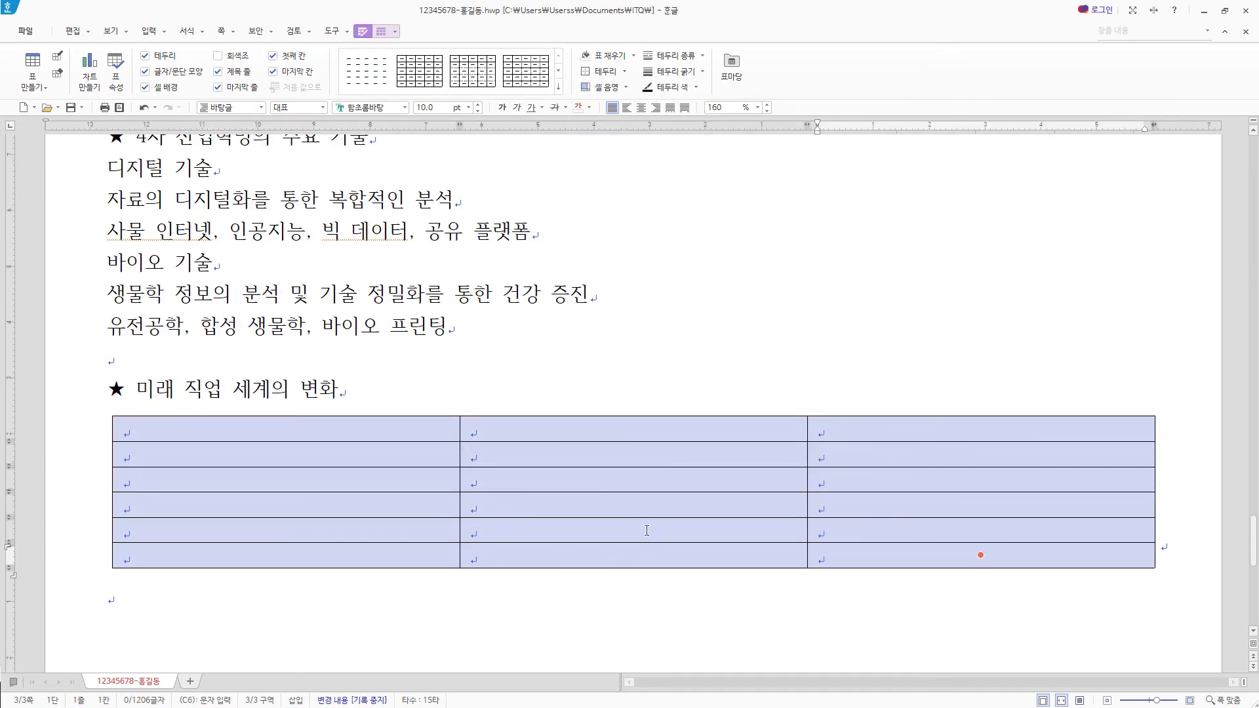
left_click(387, 108)
type("굴림")
key("Return")
left_click(642, 108)
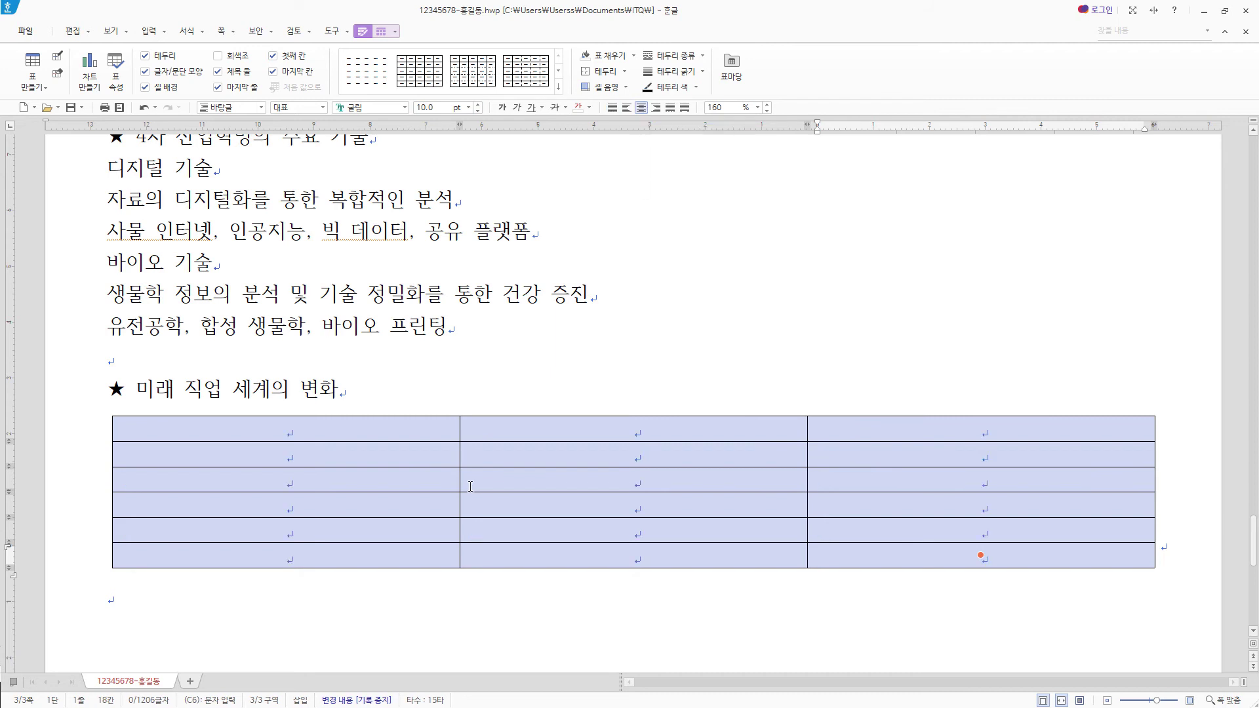
Merge rows 2 and 3 of the table's first column, and merge rows 4 and 5 of the same column.
left_click(320, 450)
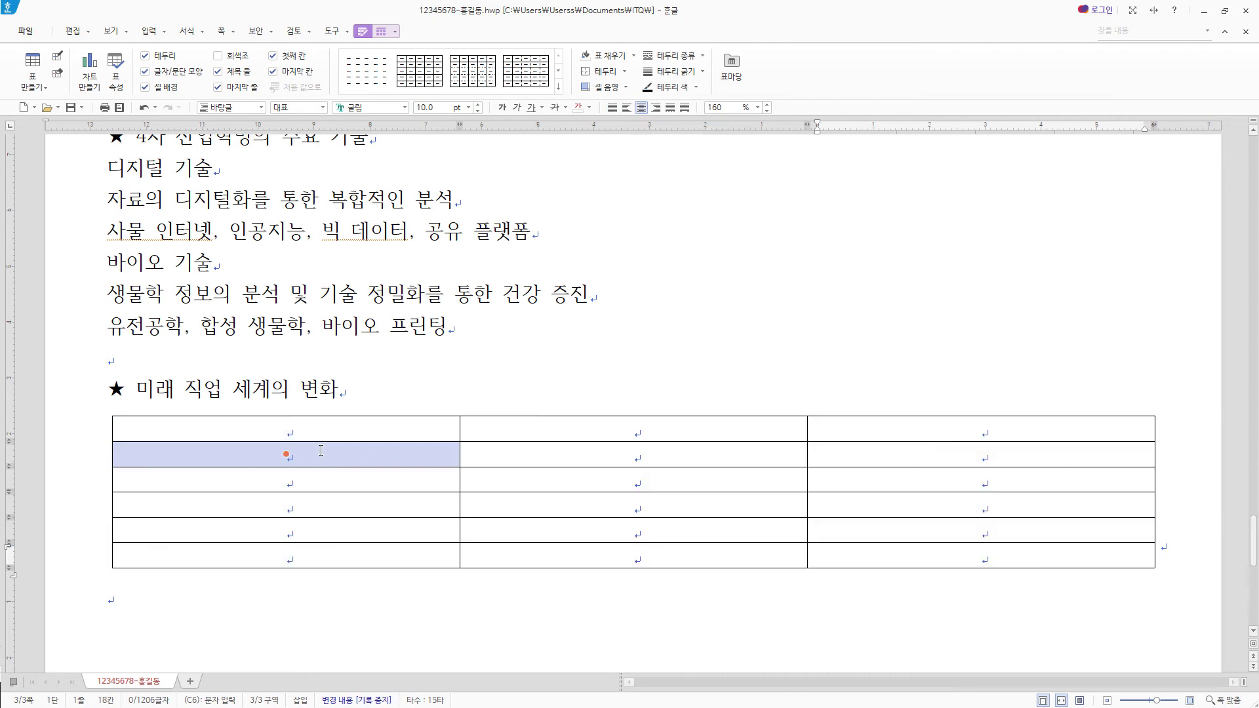
left_click_drag(321, 451, 317, 483)
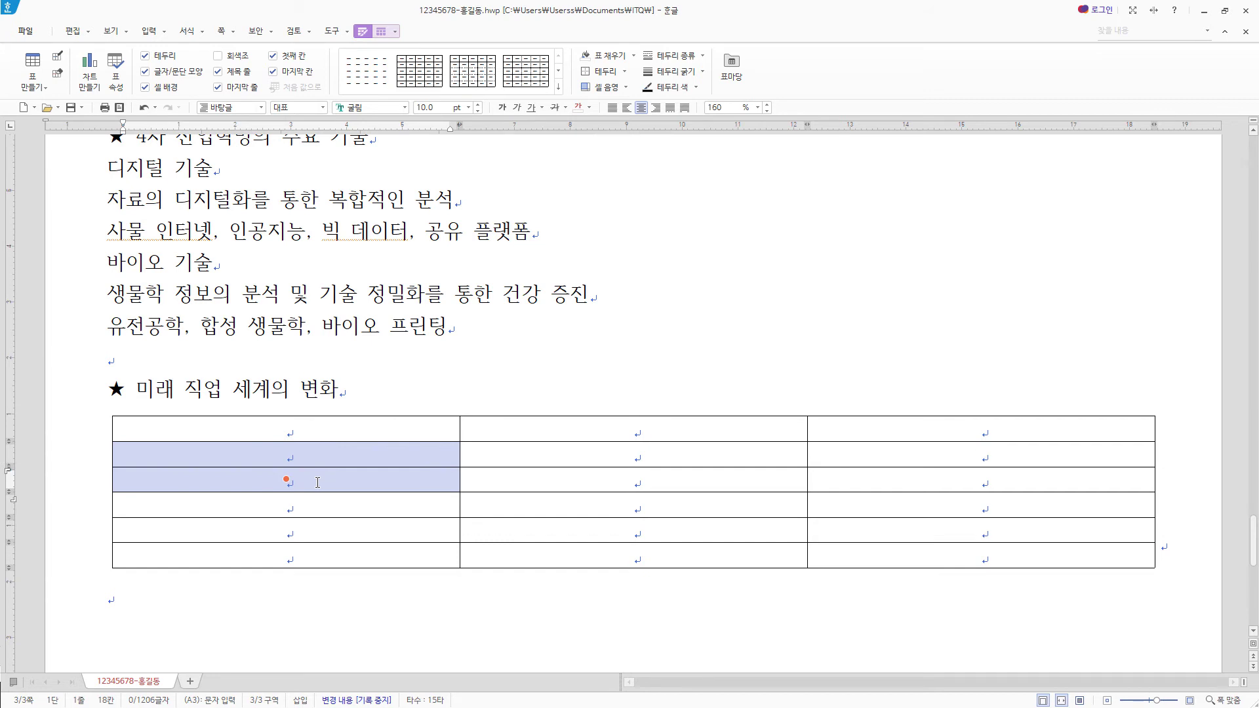
right_click(346, 484)
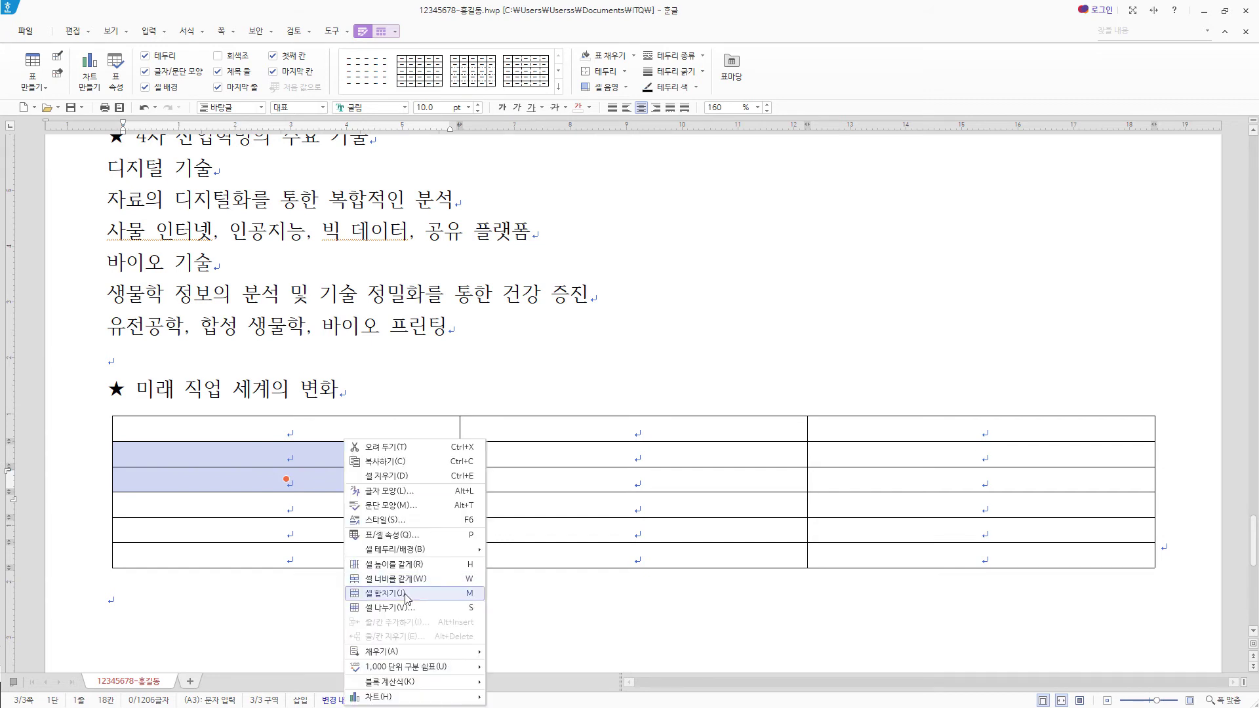
left_click(471, 594)
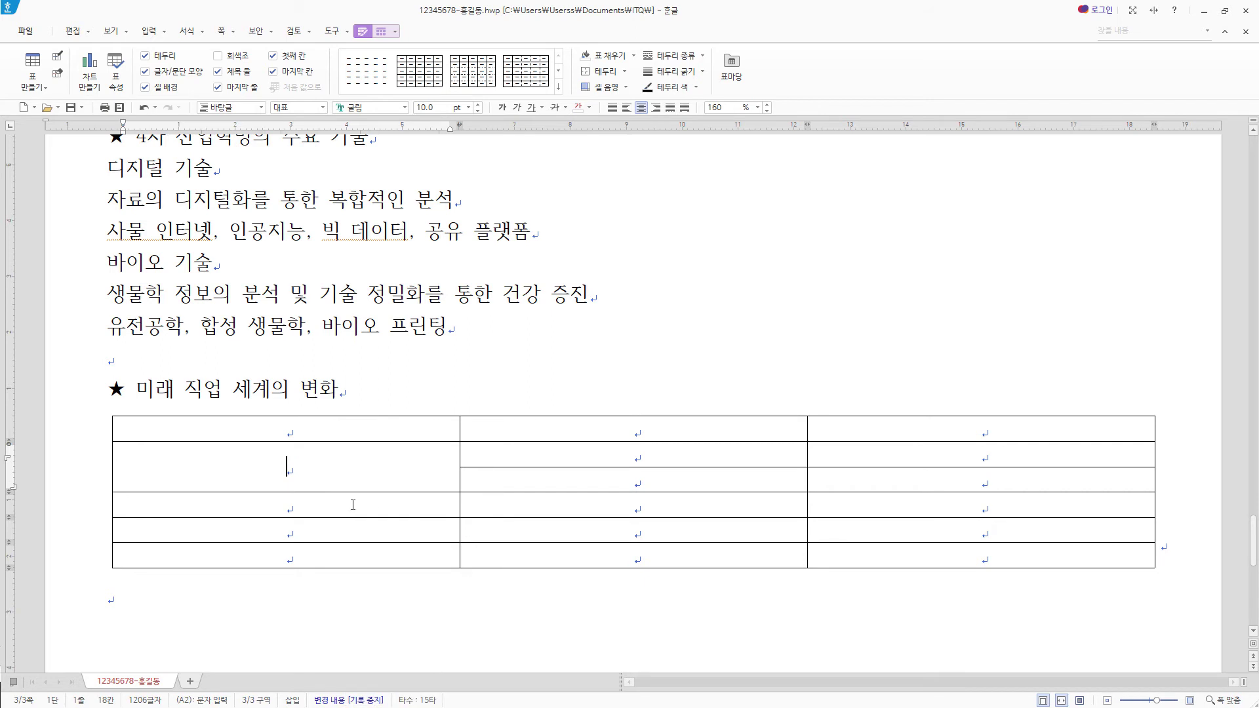
left_click_drag(353, 505, 353, 528)
key("m")
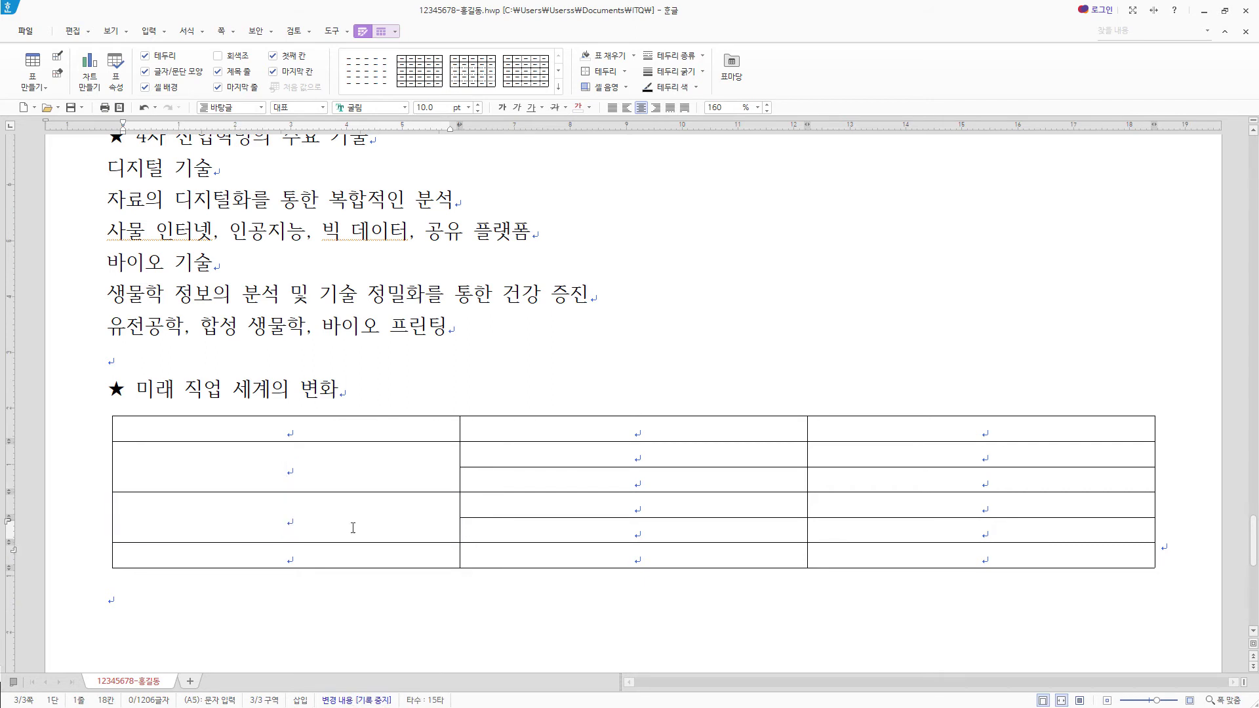
Paste the prepared 구분, 분야 and 내용 entries into the table and narrow the first two columns to fit each entry on one line.
left_click(286, 428)
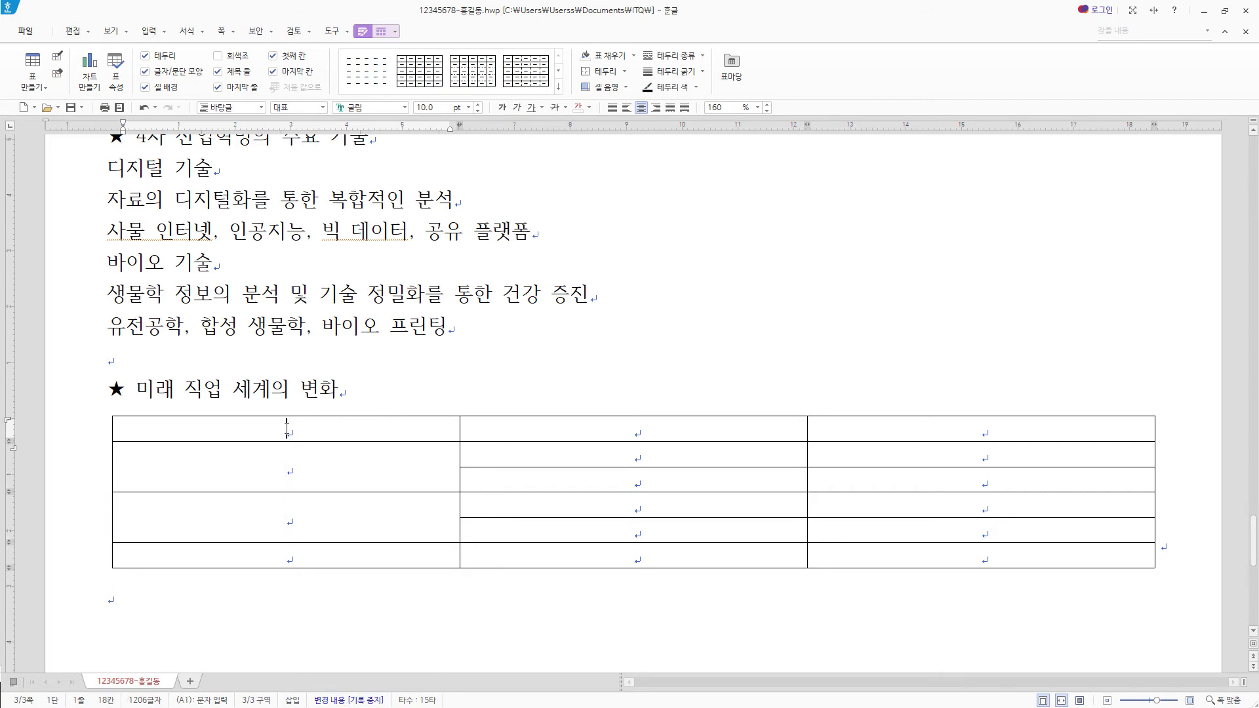
key("ctrl+v")
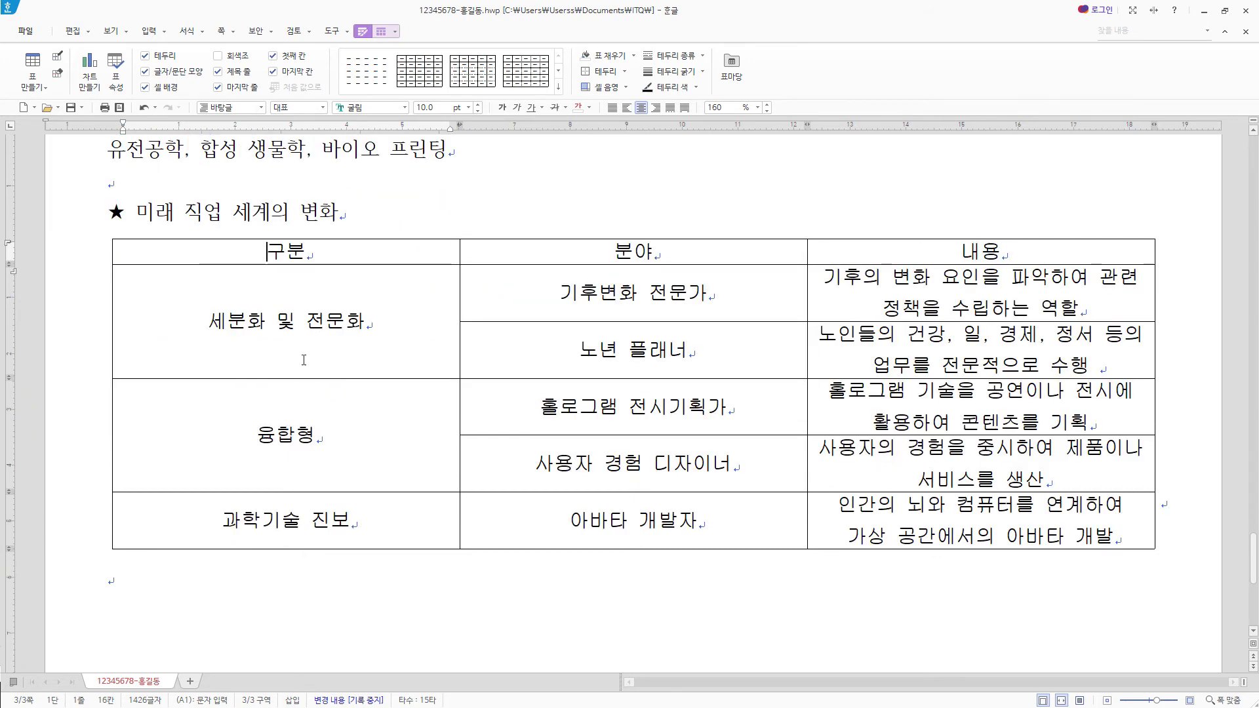
left_click_drag(460, 336, 354, 336)
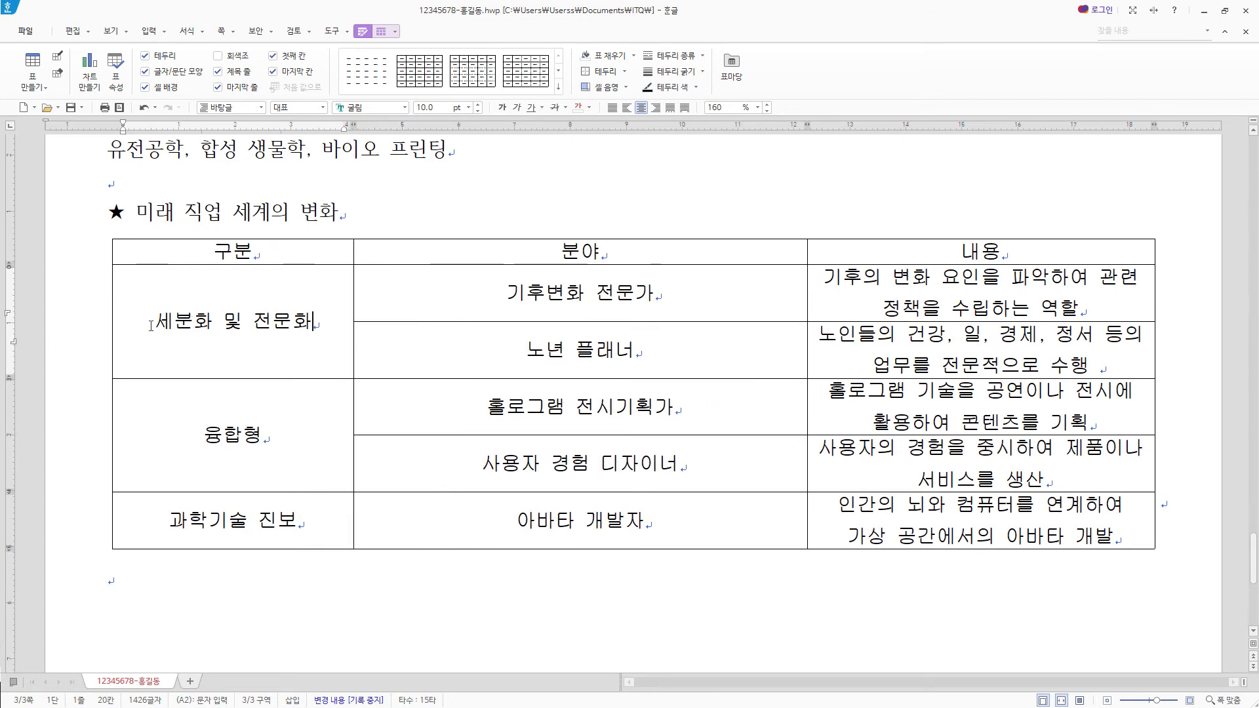
left_click_drag(807, 338, 620, 350)
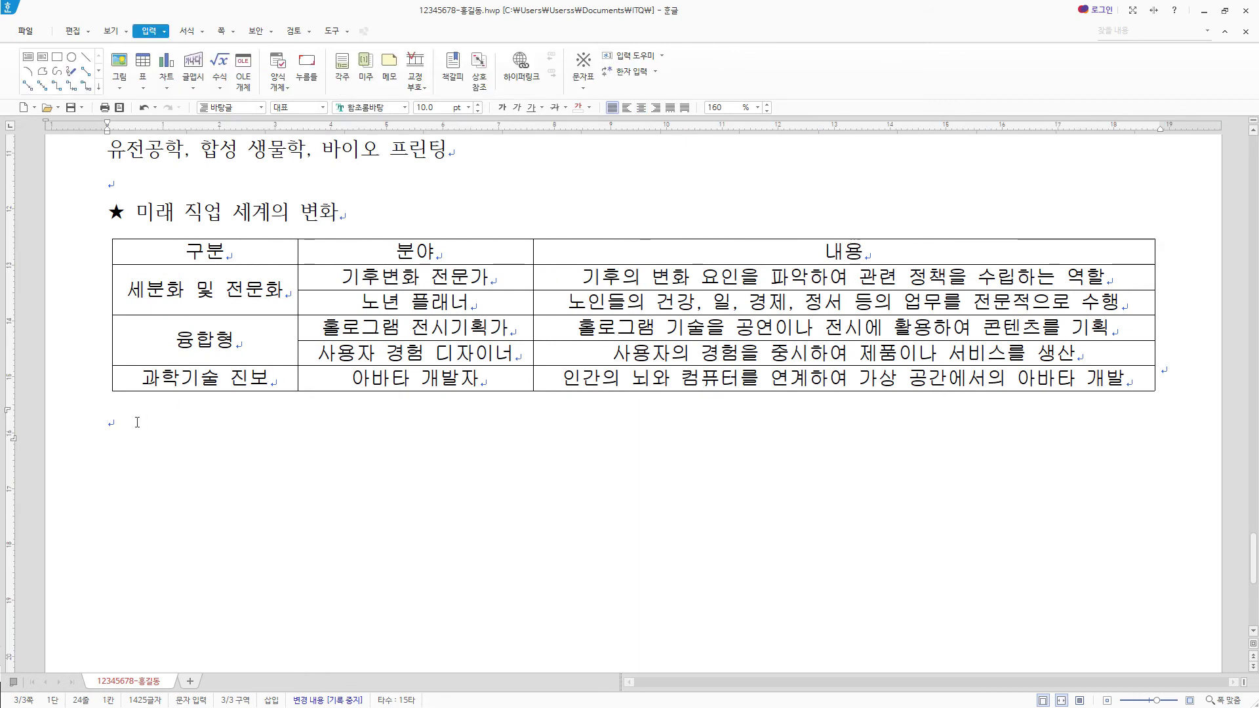
Leave a blank line below the table and paste "포럼추진위원회" on the line after it.
key("Return")
key("ctrl+v")
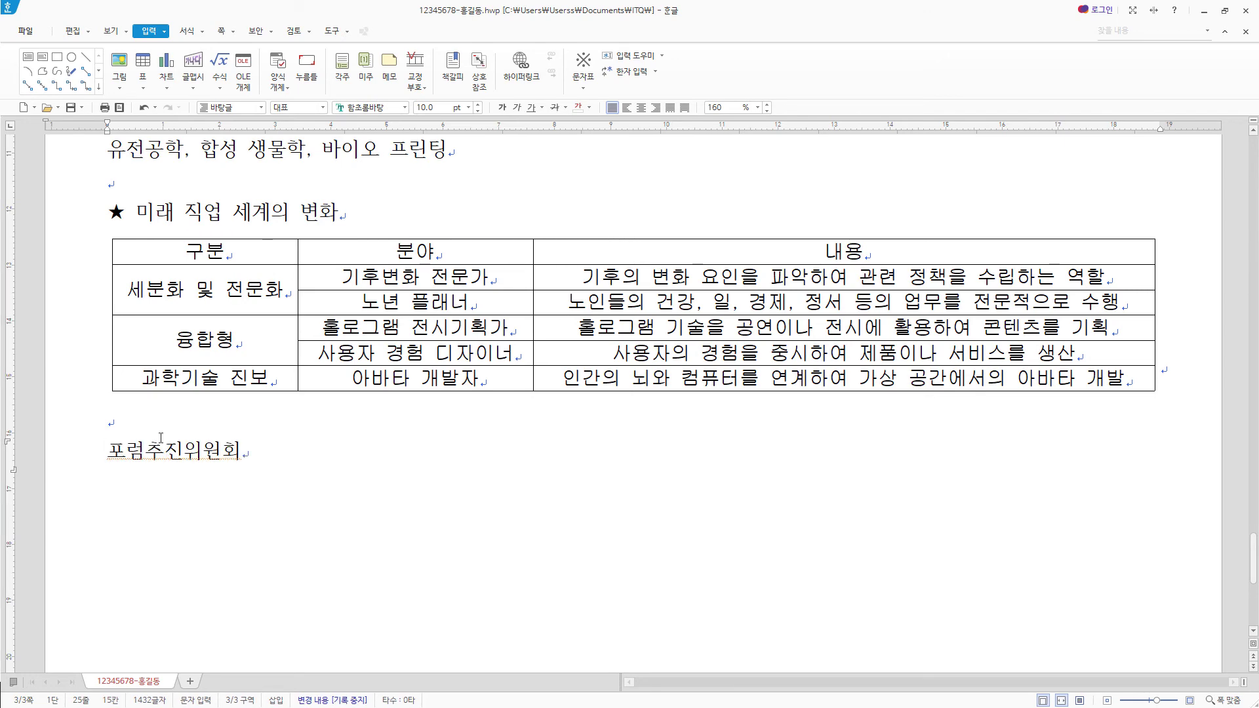
Format the page-three title "4차 산업혁명과 한국의 미래" as 굴림, 18 pt, bold and centred.
scroll(294, 475, "up", 20)
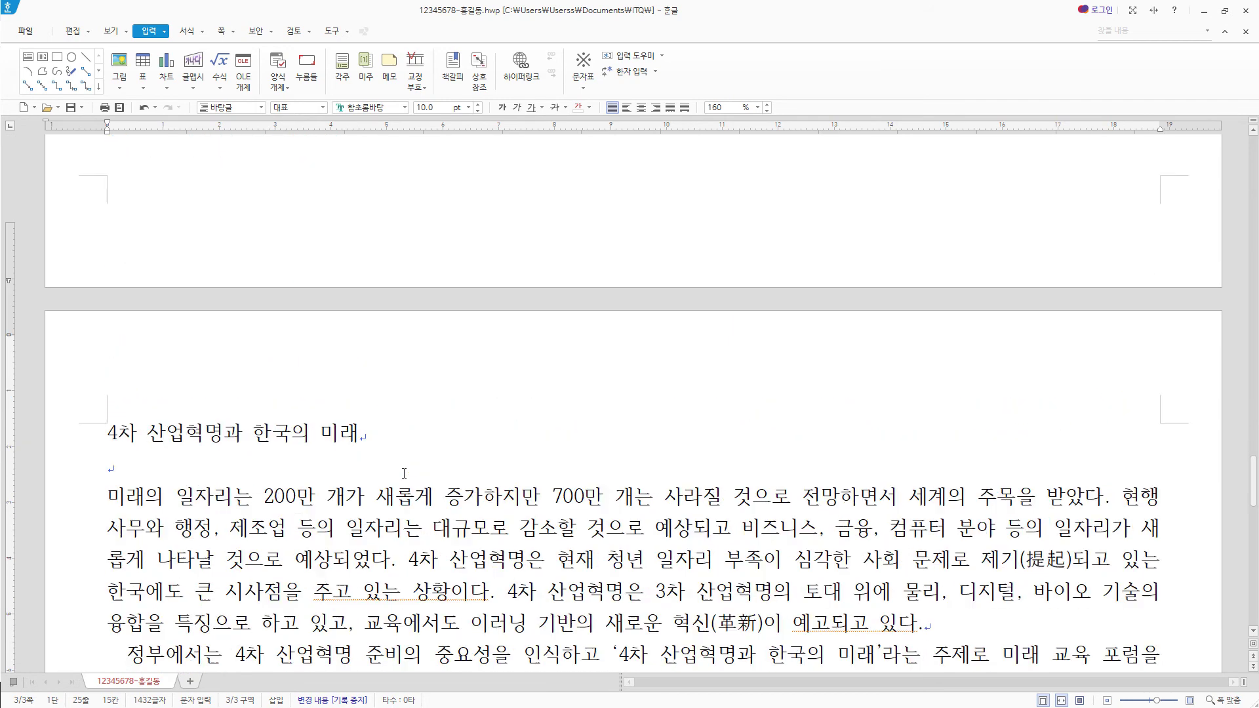
left_click_drag(401, 428, 107, 432)
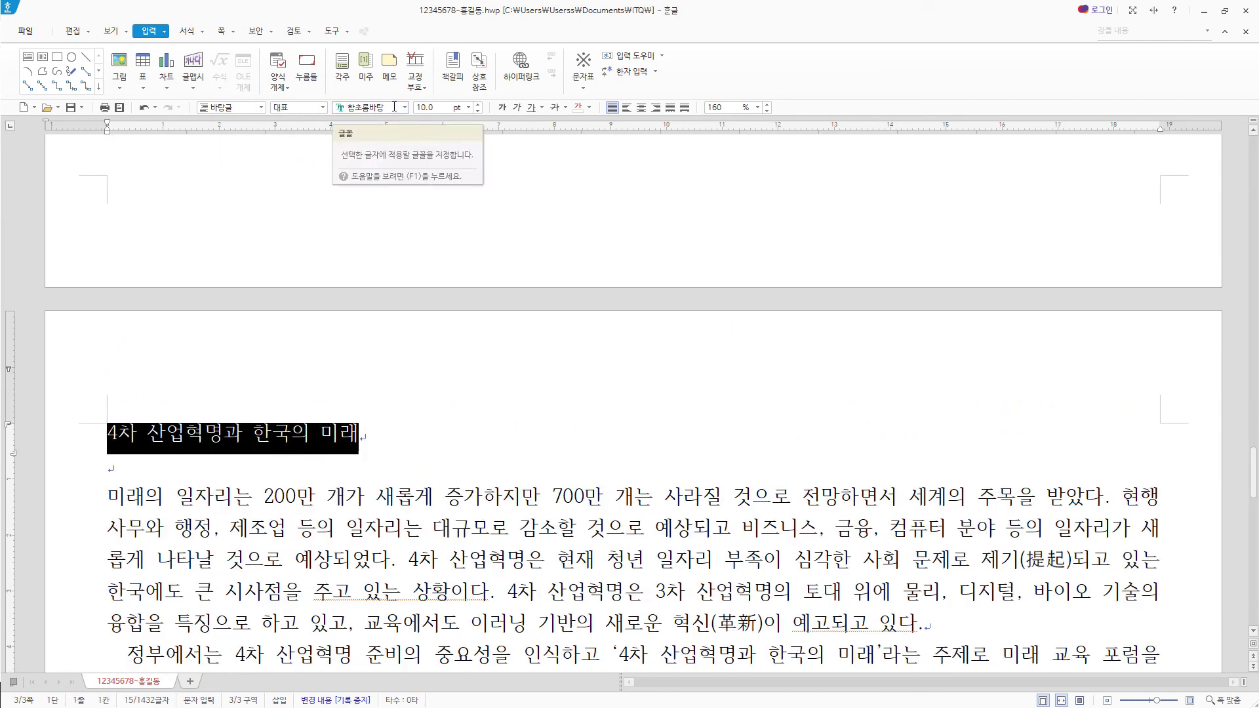
left_click(361, 106)
type("굴림")
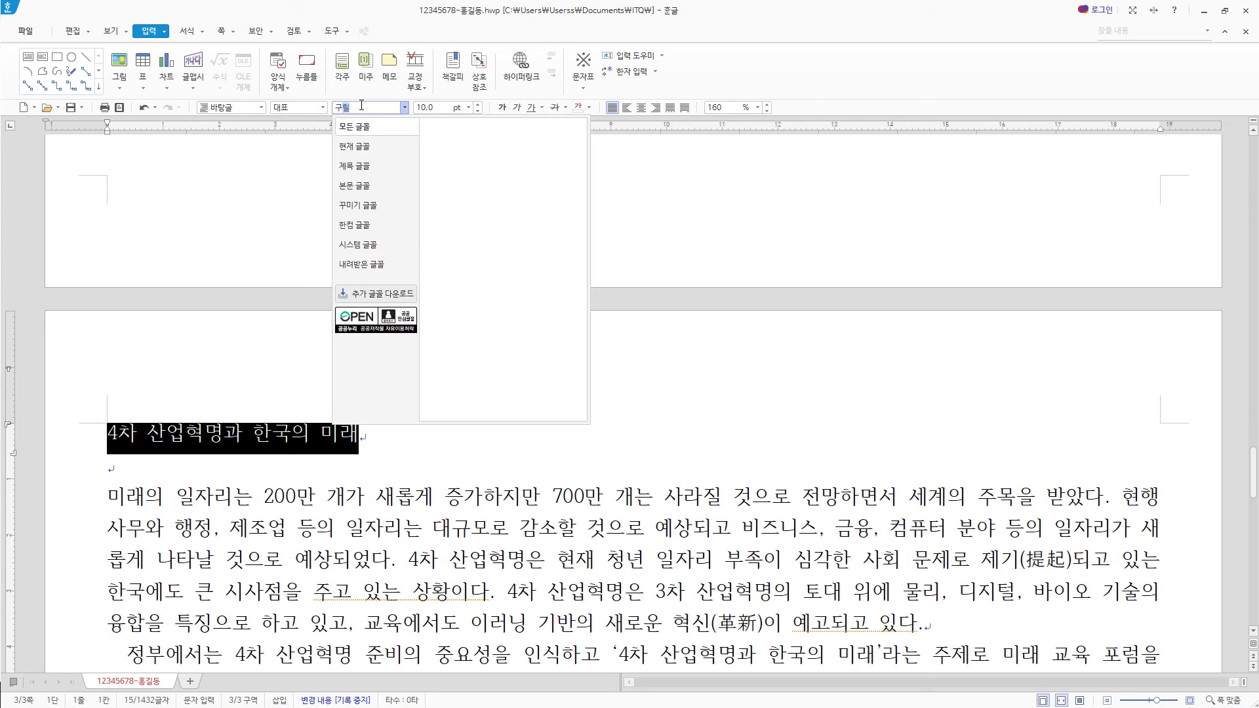
key("Return")
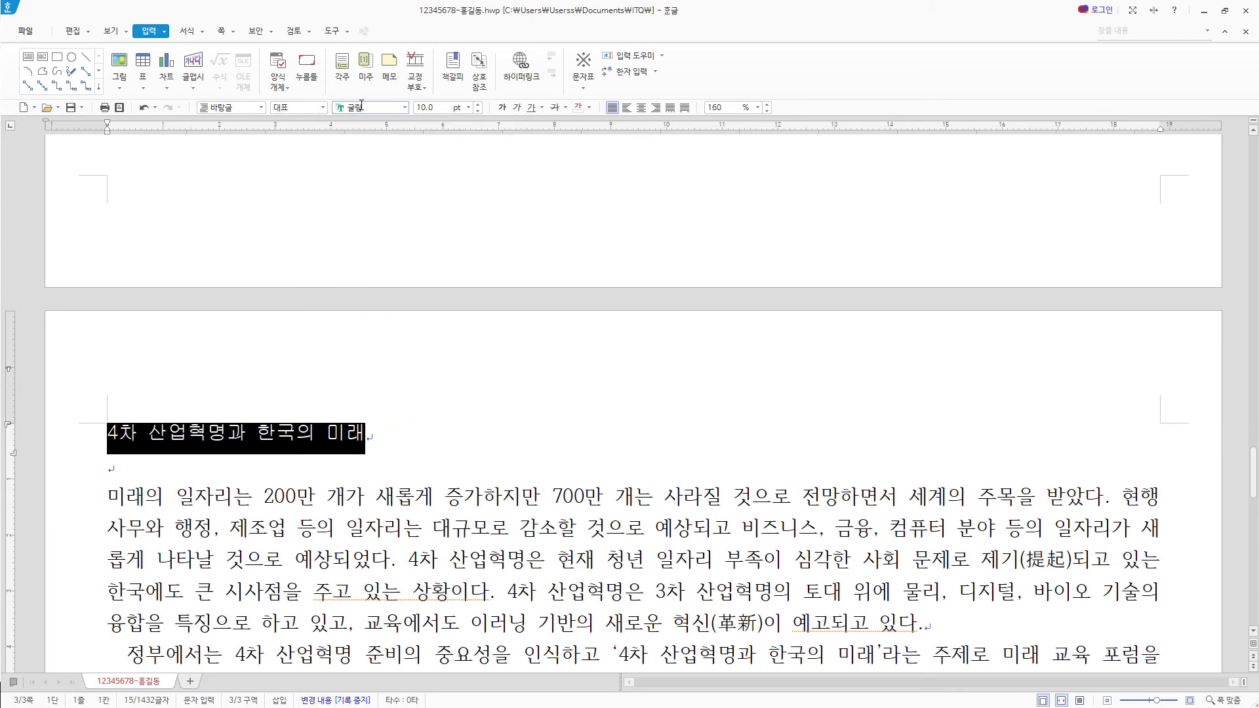
left_click(429, 110)
type("18")
key("Return")
left_click(499, 111)
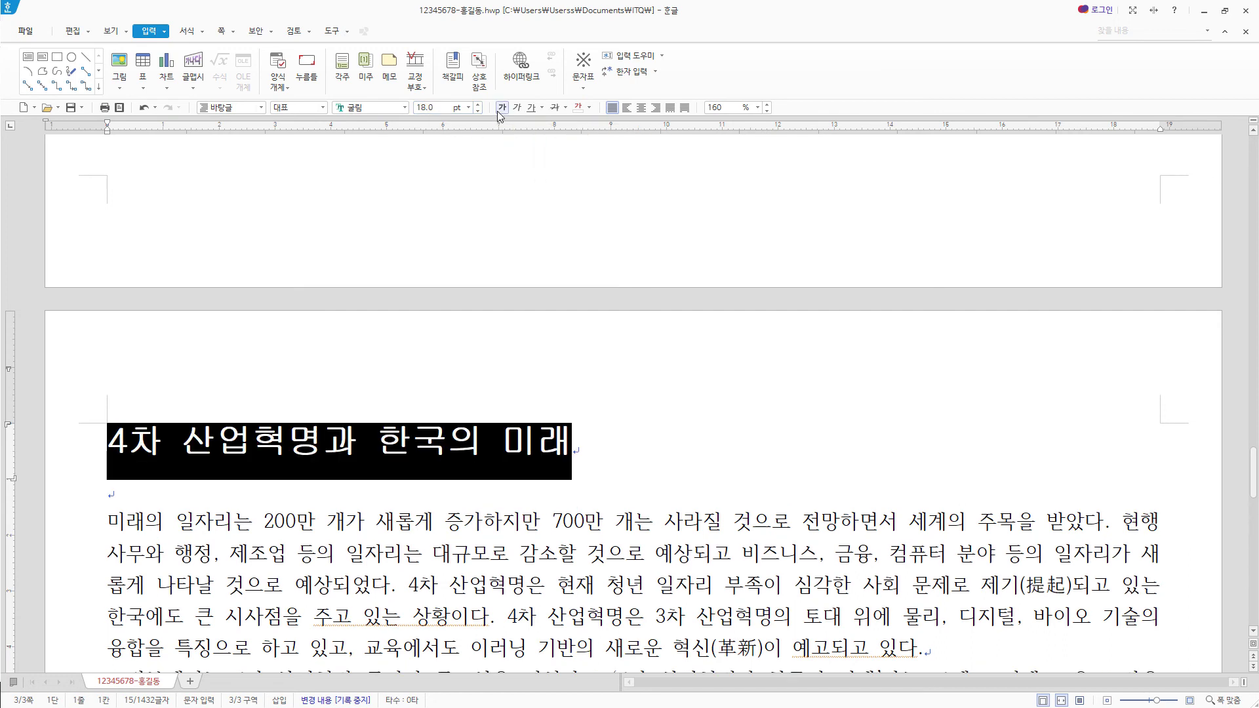
left_click(642, 108)
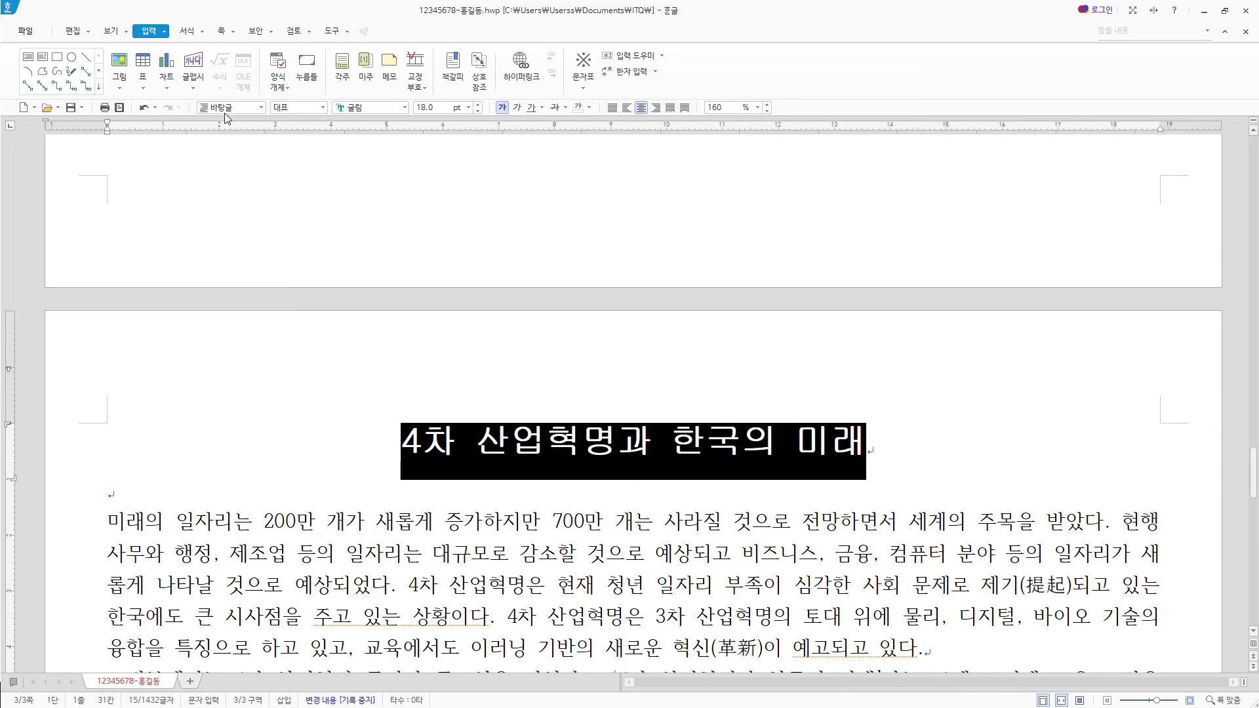
Add the ruby text (덧말) "융합 기술 혁명" above the page-three title.
left_click(165, 32)
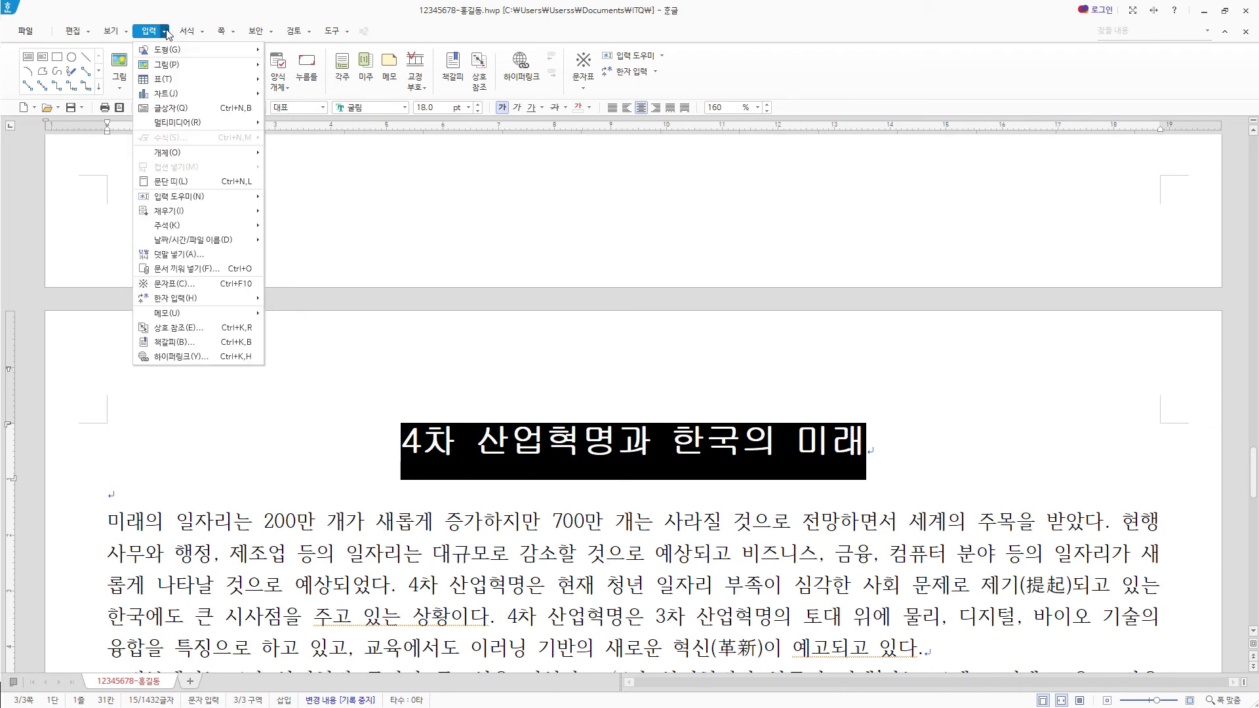
left_click(189, 256)
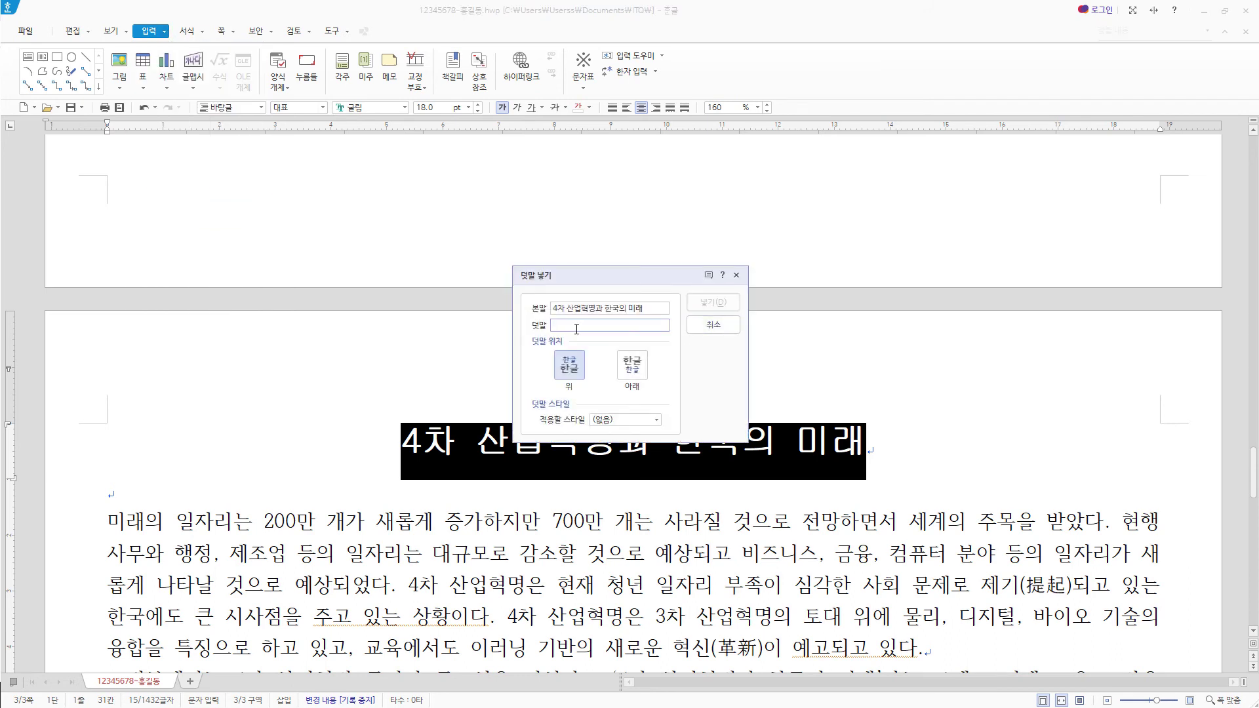
type("융합 기술 혁명")
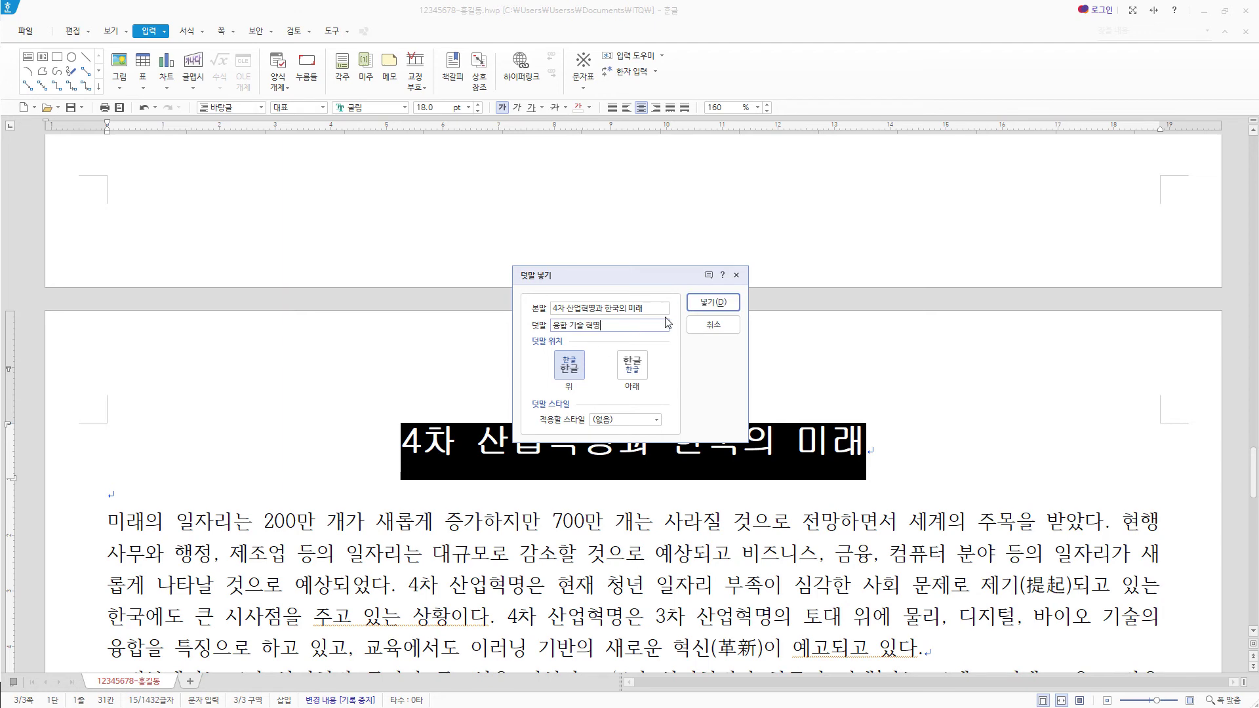
left_click(712, 302)
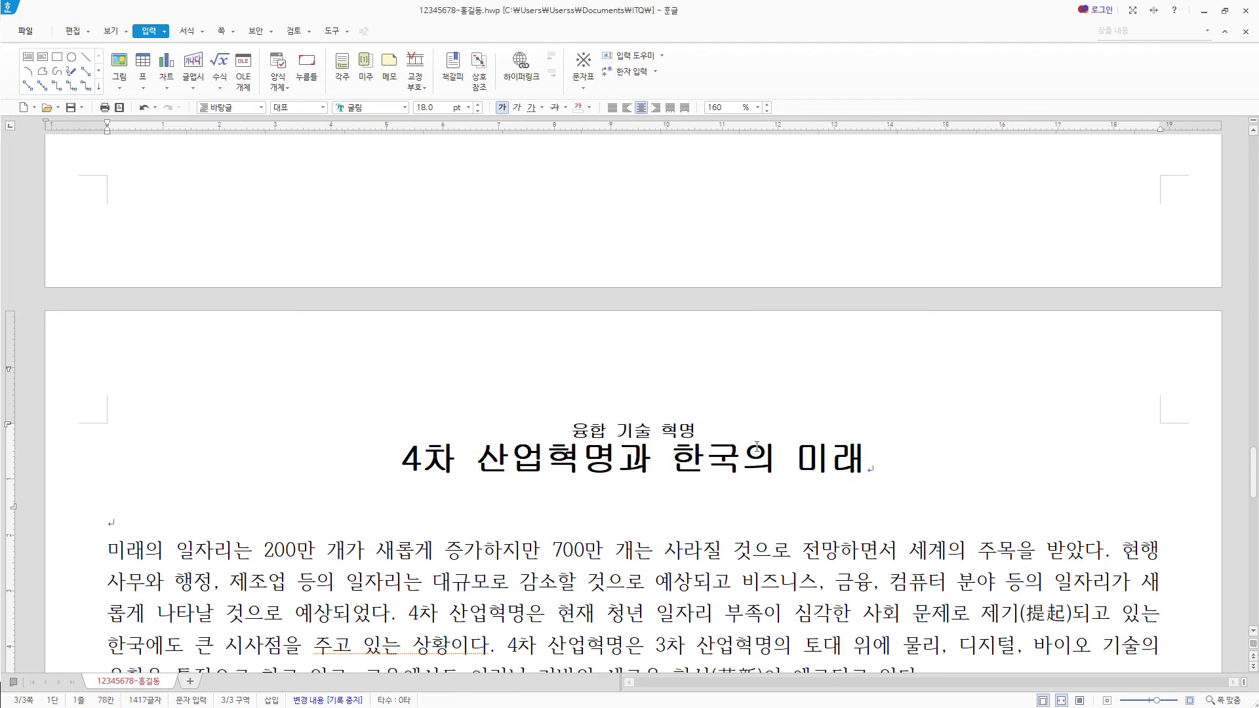
Create a header for both odd and even pages with no preset layout and enter "4차 산업혁명" in it.
scroll(754, 443, "down", 2)
left_click(302, 427)
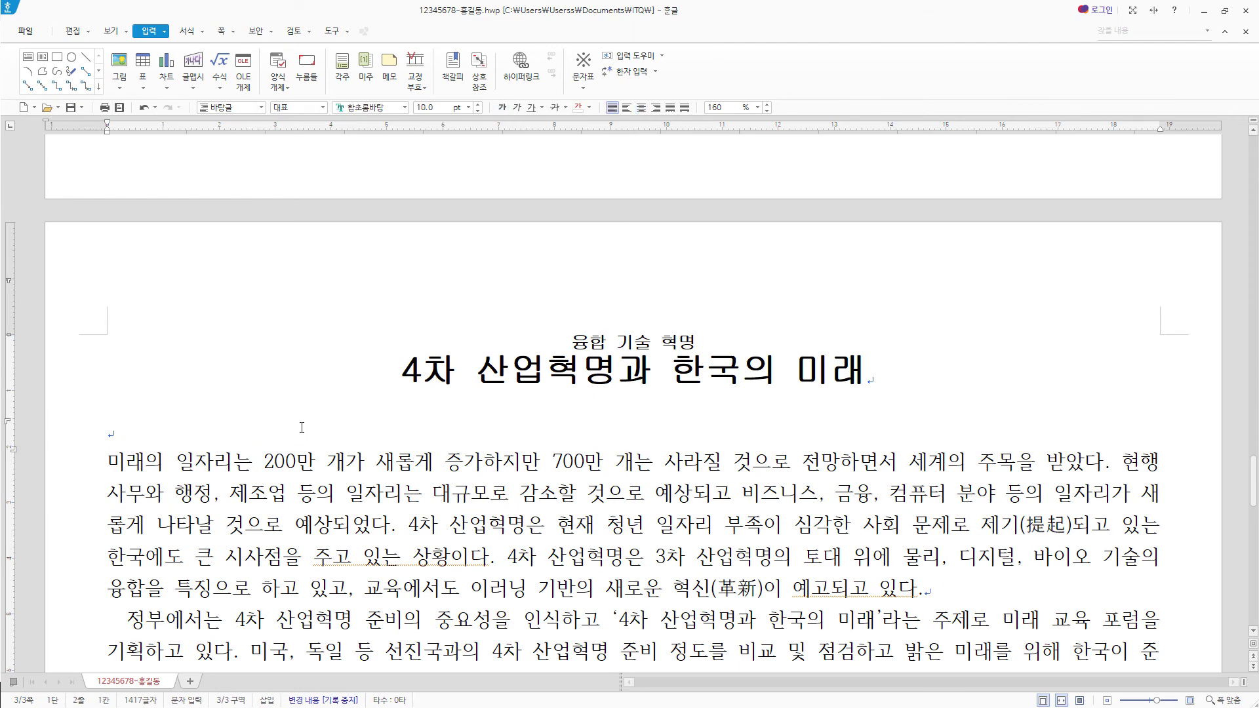
left_click(222, 31)
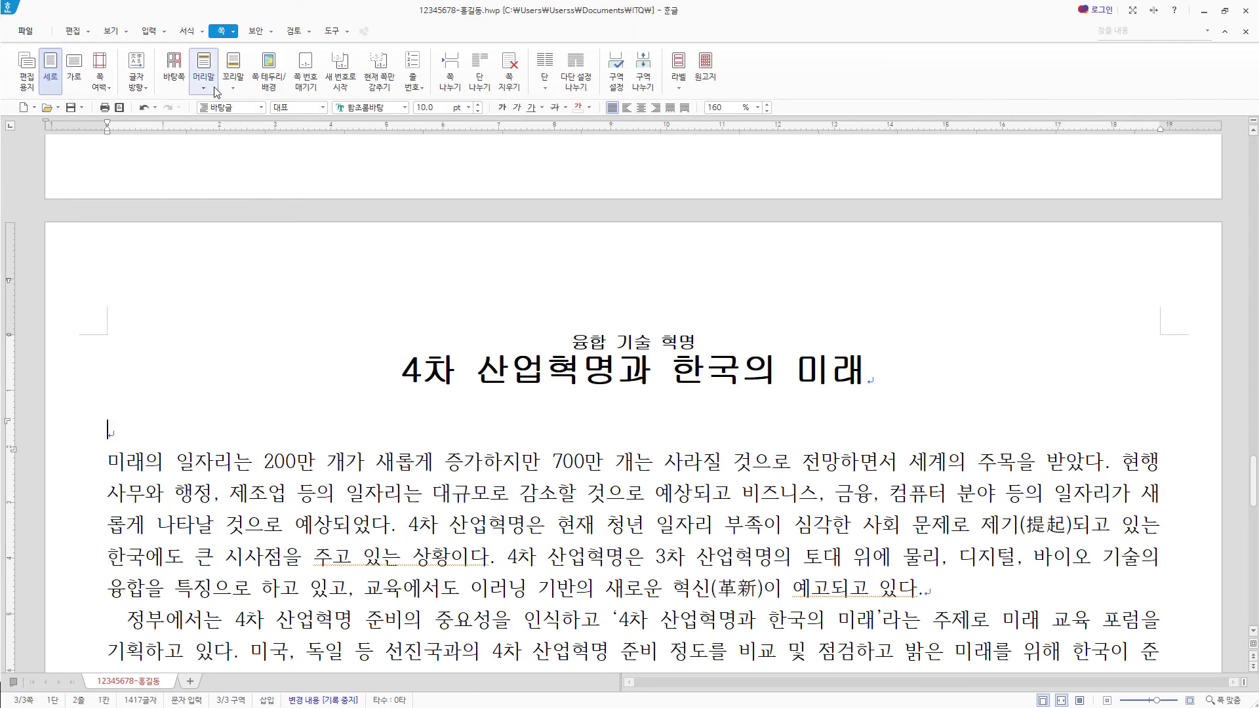
left_click(203, 66)
left_click(236, 135)
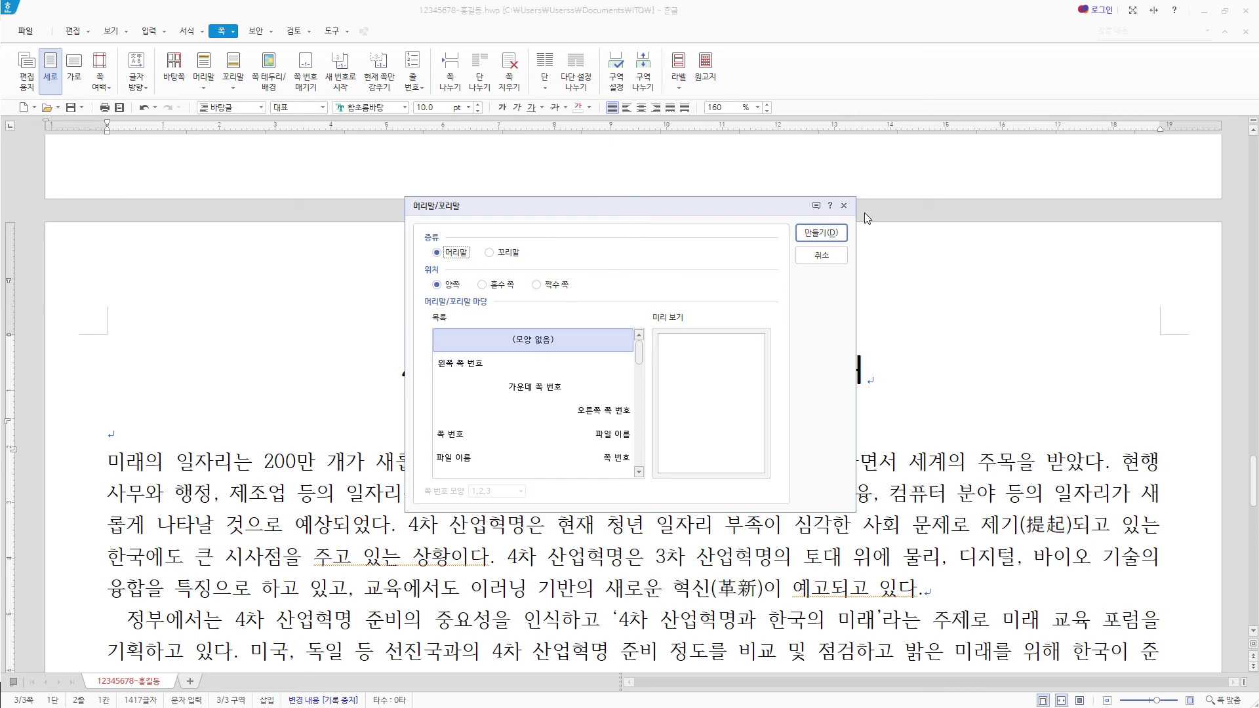
left_click(842, 234)
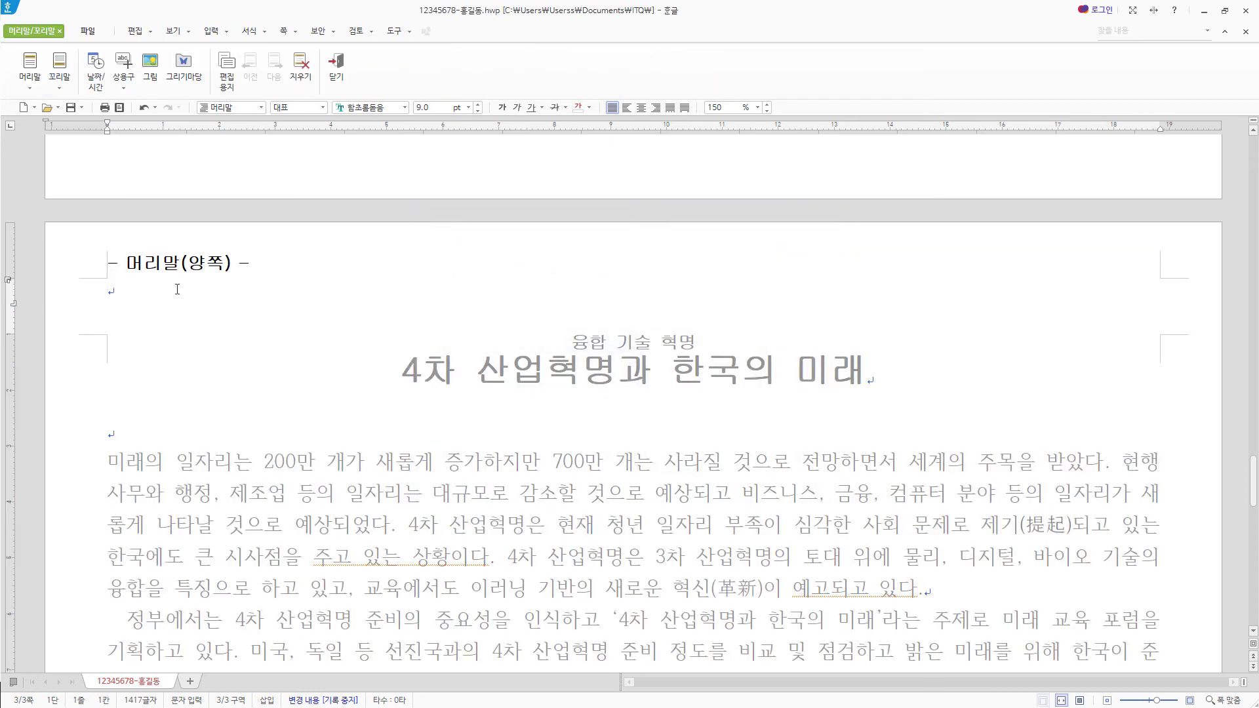
type("4차 산업혁명")
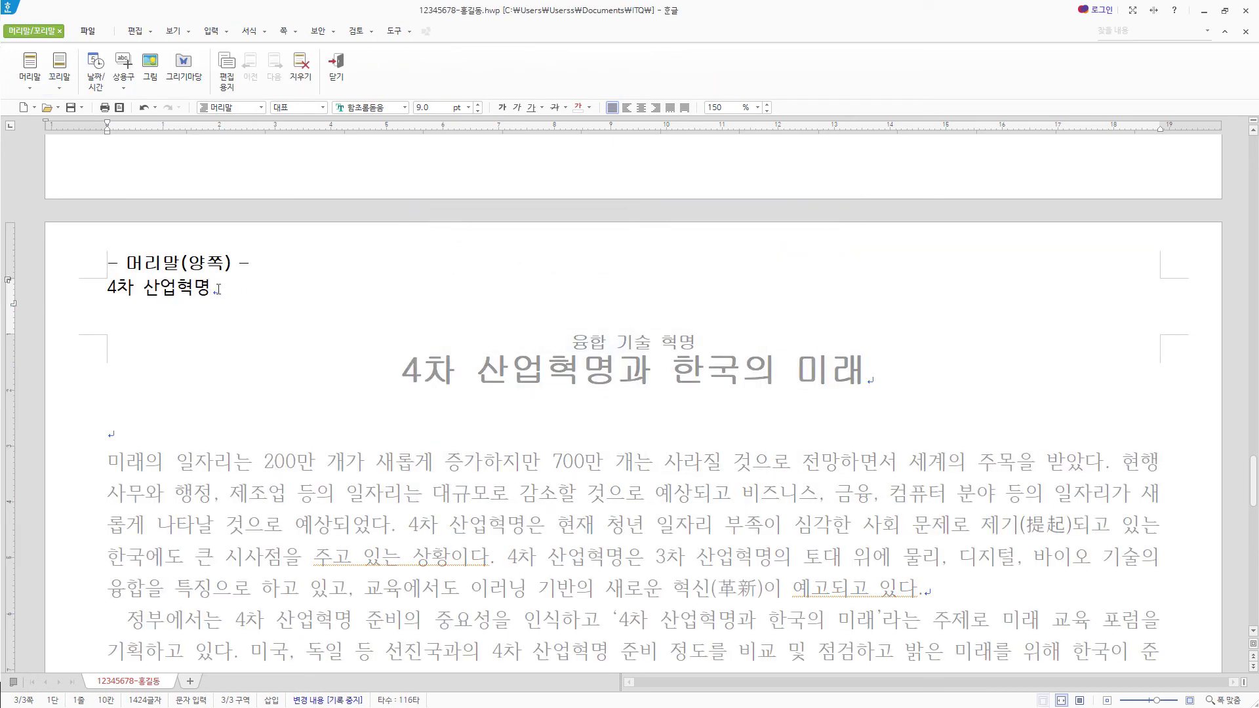
Format the header text as 돋움, 10 pt and right-aligned, and finish editing the header.
left_click(83, 300)
left_click(387, 108)
type("돋움")
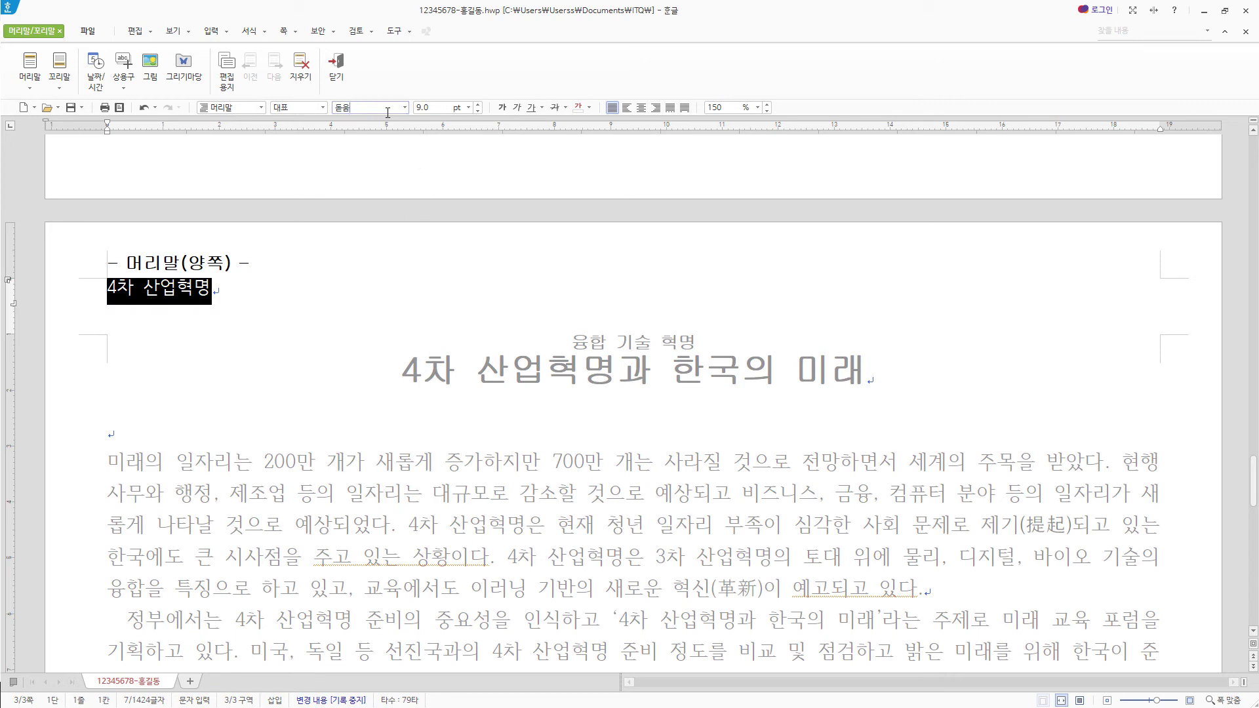
key("Return")
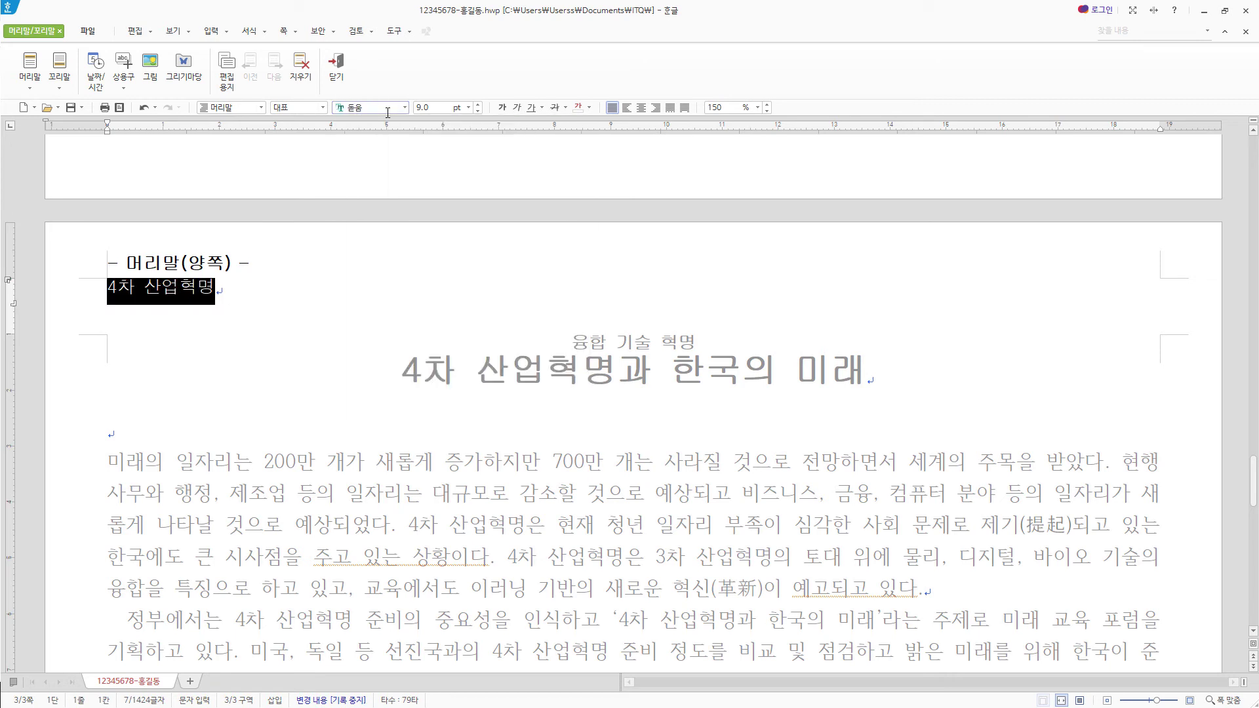
left_click(478, 105)
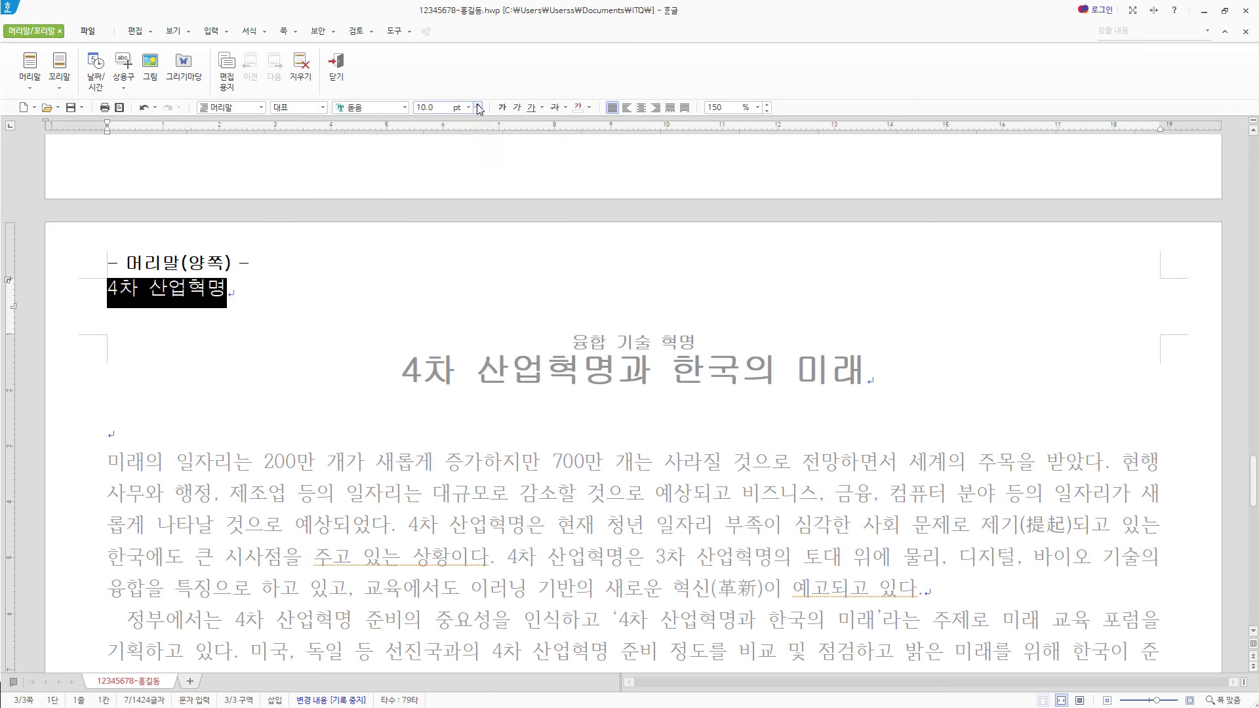
left_click(655, 107)
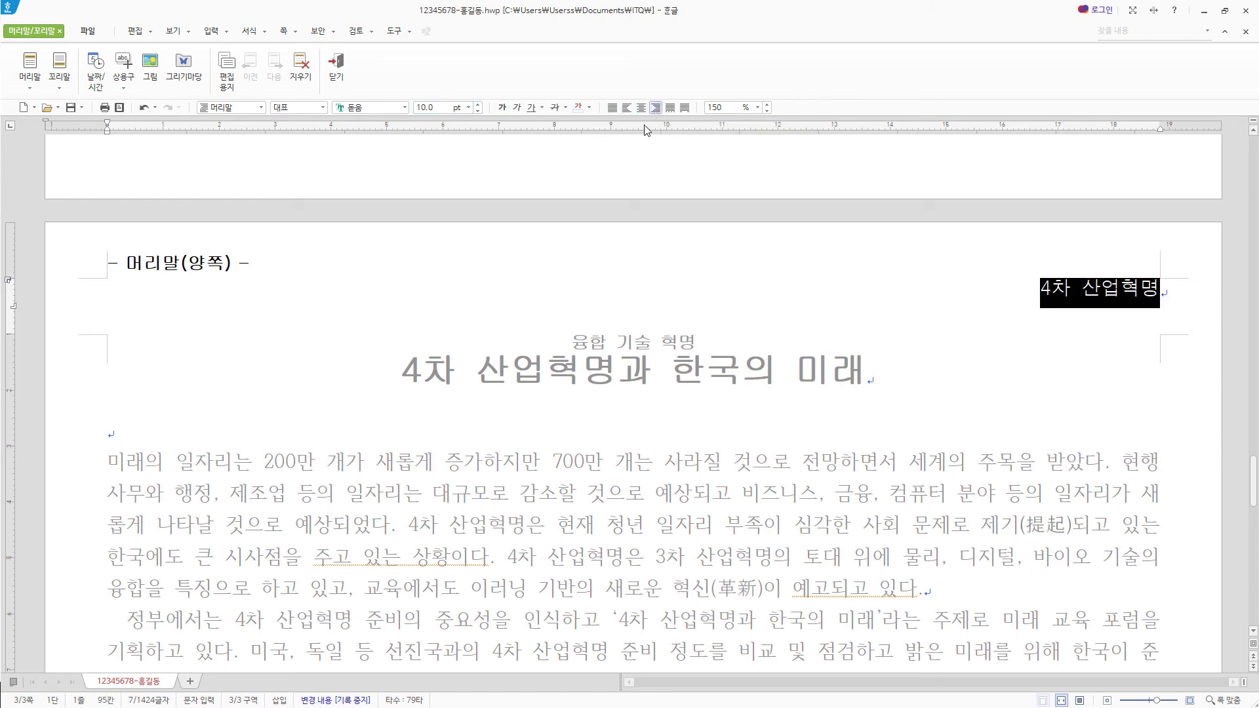
left_click(335, 65)
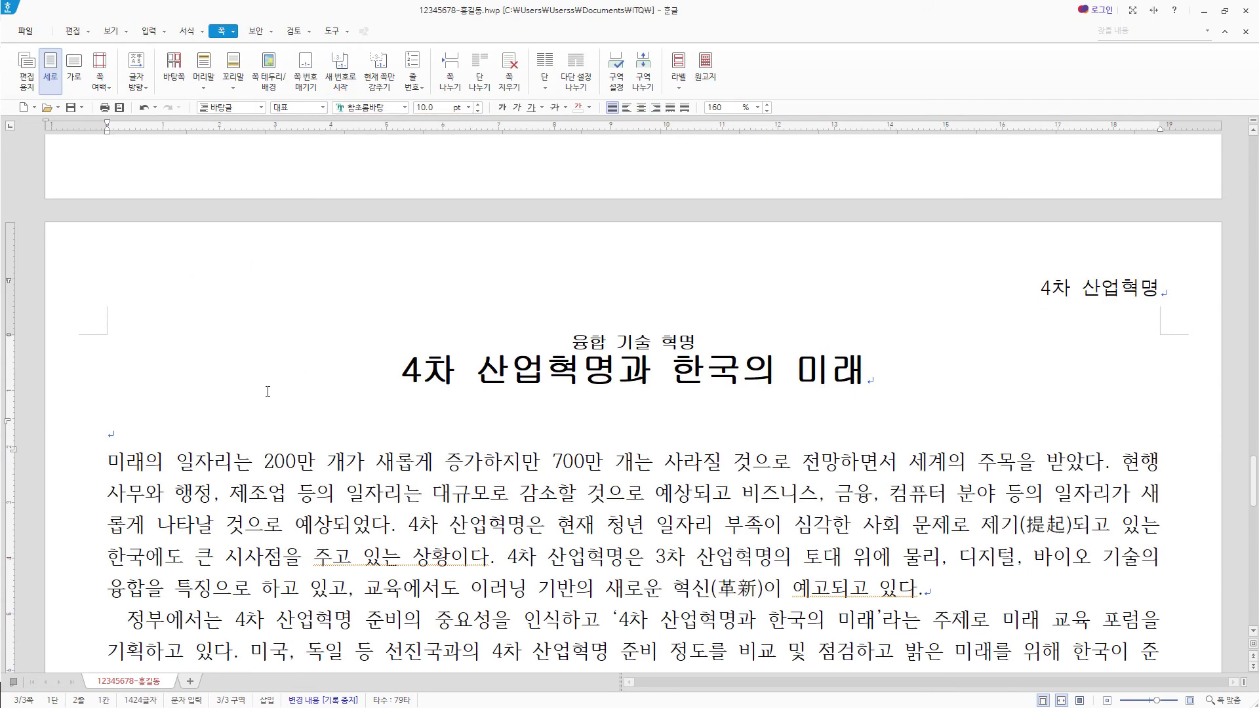
Decorate the first letter of the opening paragraph as a two-line drop cap (문단 첫 글자 장식) in 궁서 with a yellow fill.
scroll(220, 387, "down", 2)
left_click(112, 374)
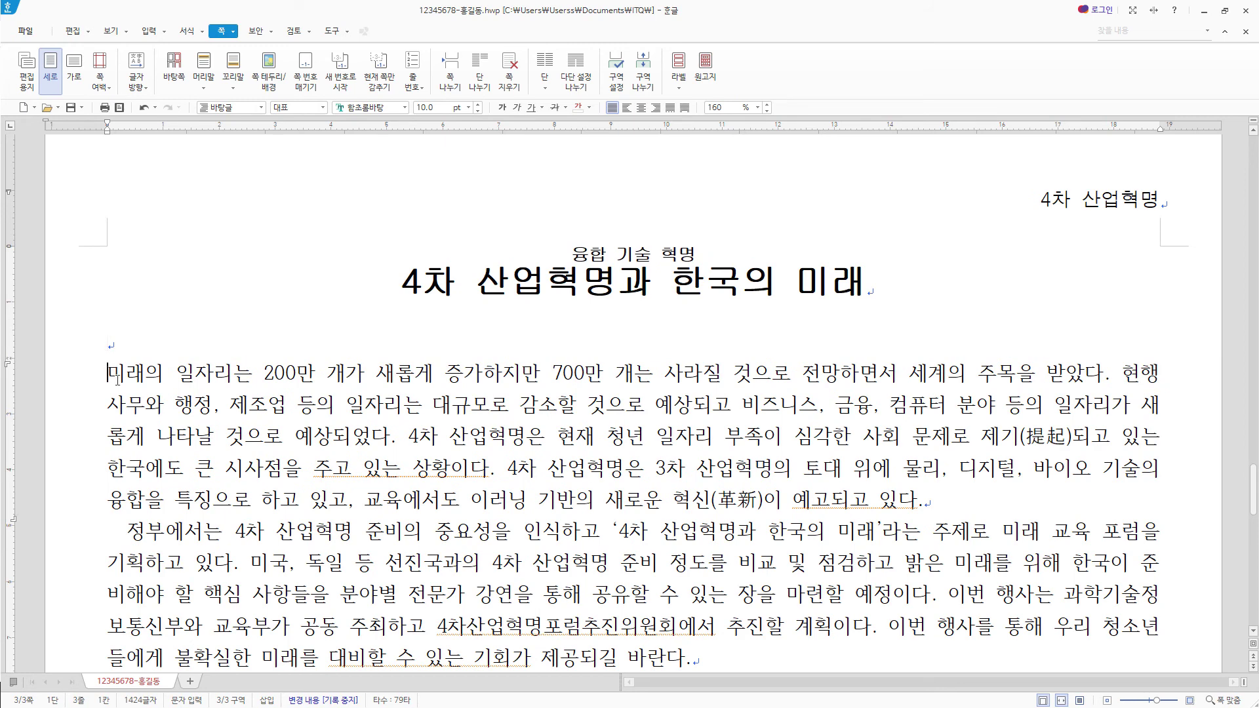
left_click(187, 31)
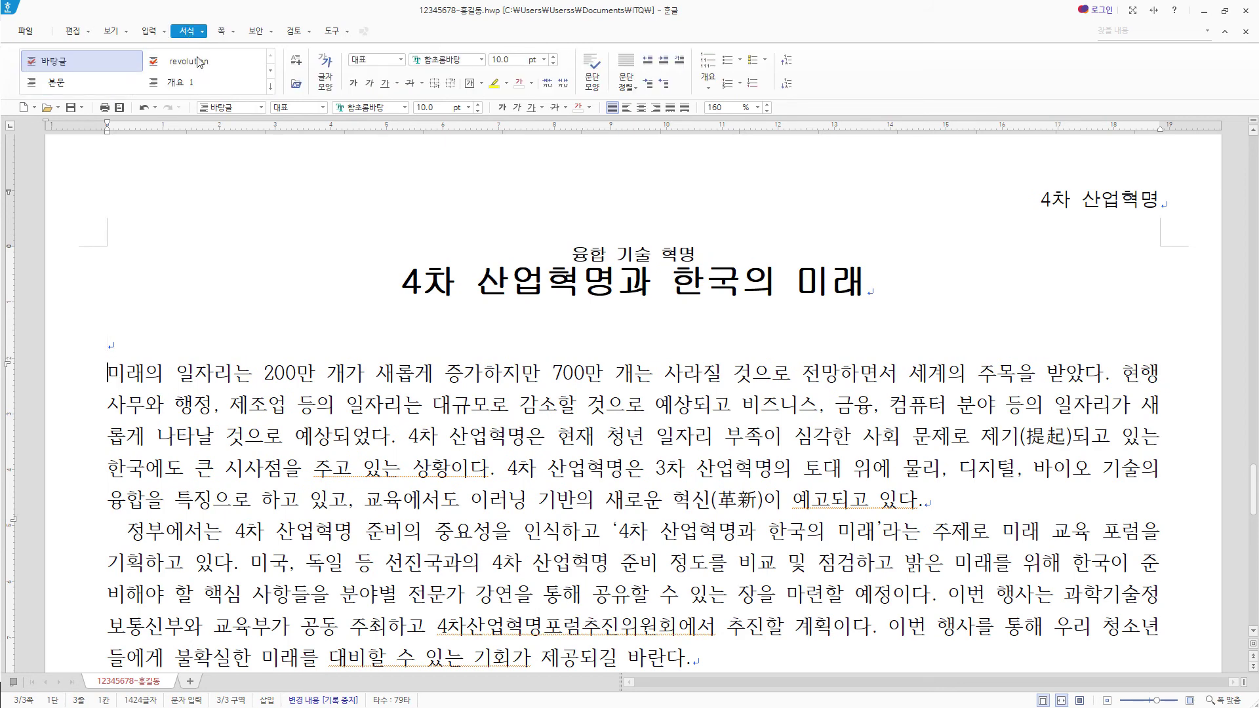
left_click(678, 63)
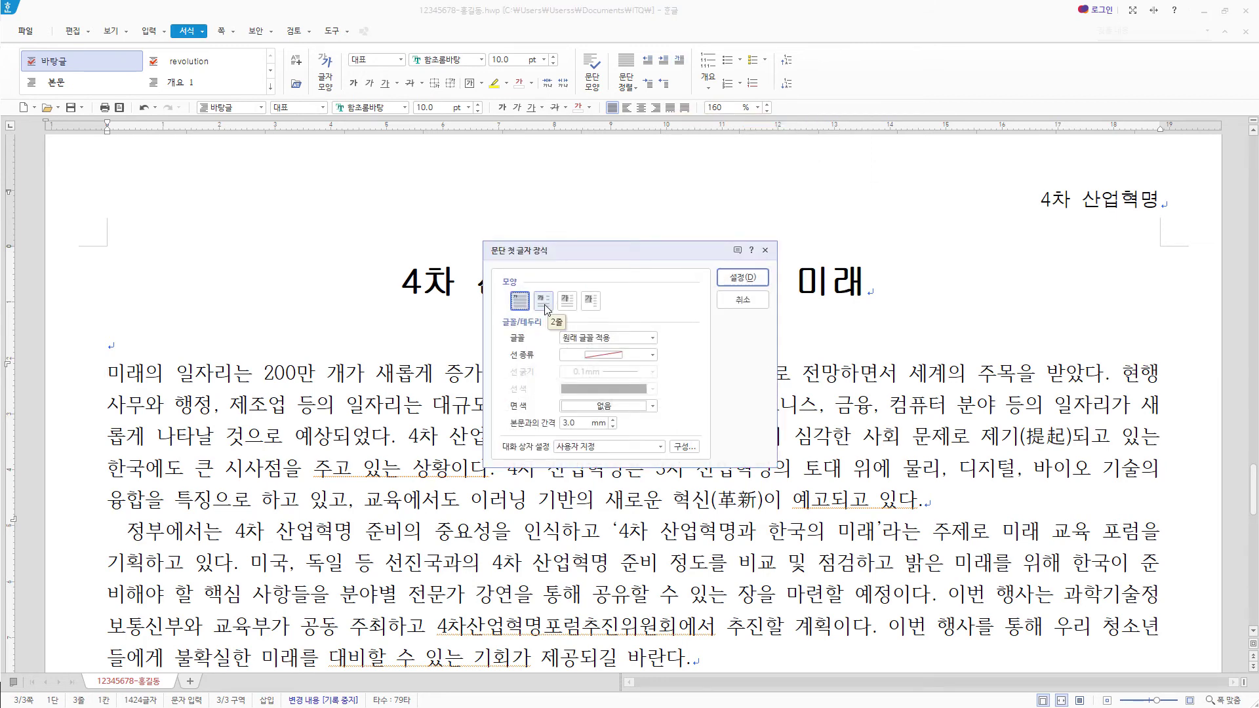
left_click(544, 302)
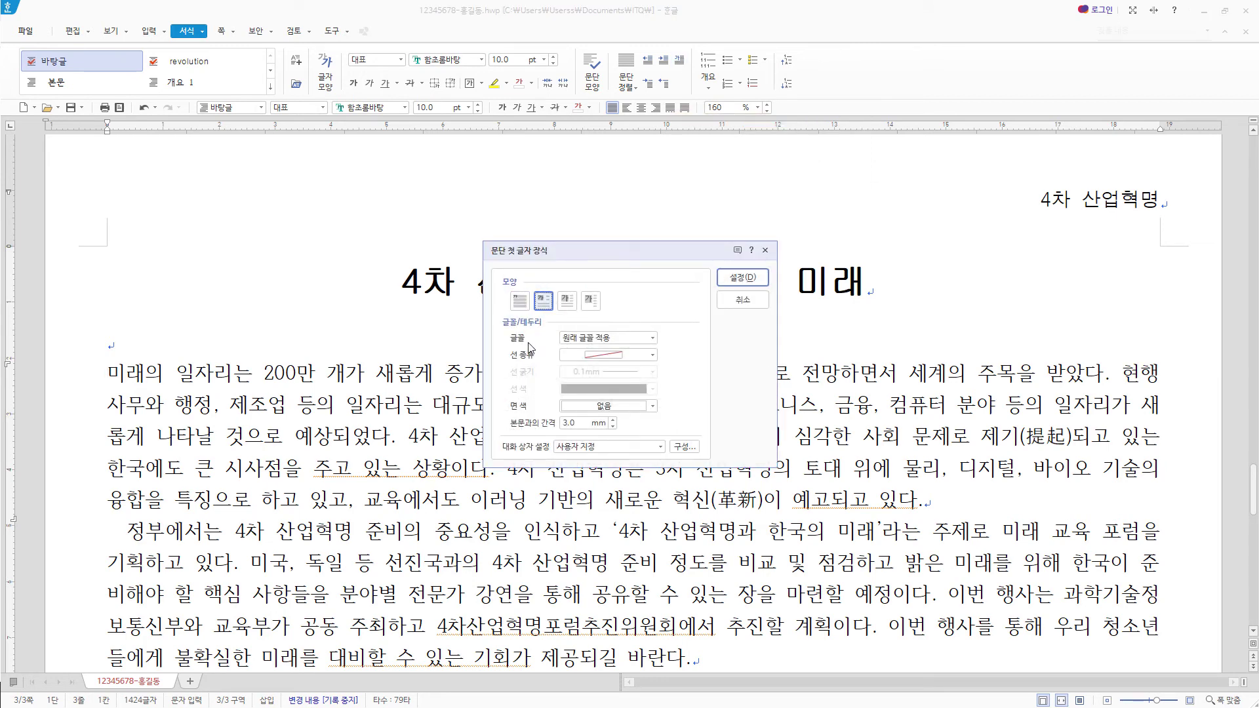
left_click(652, 338)
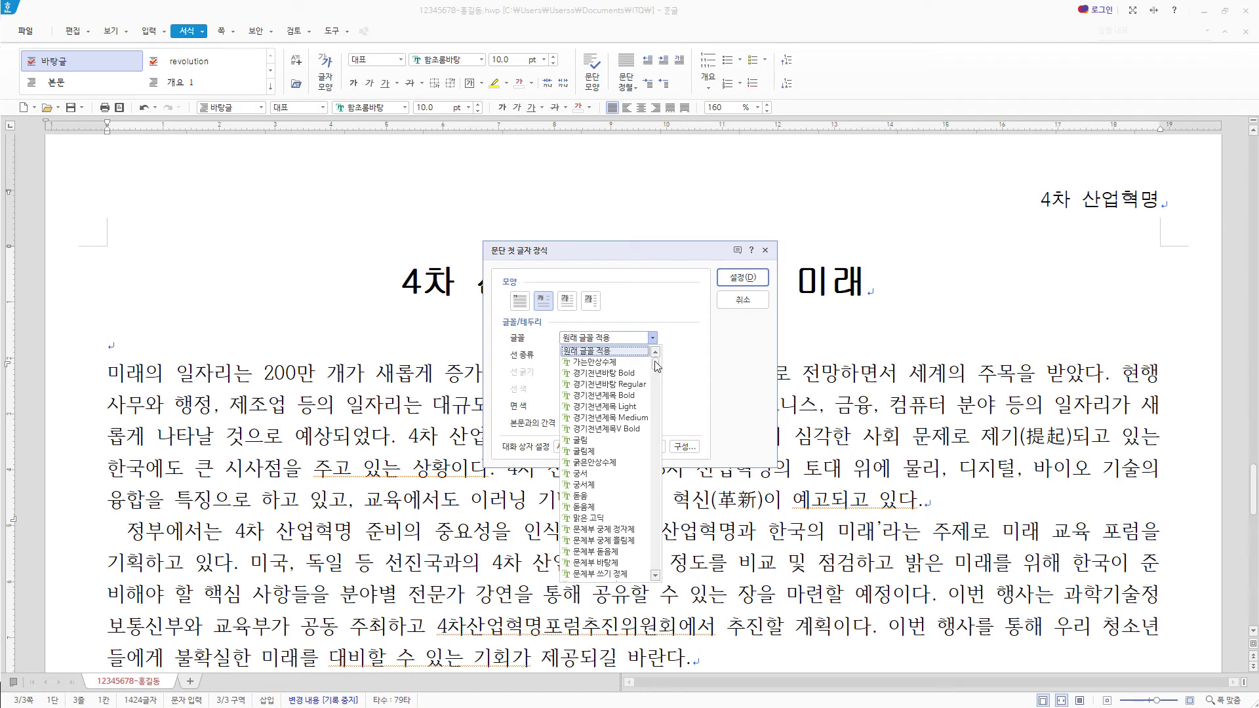
left_click(602, 473)
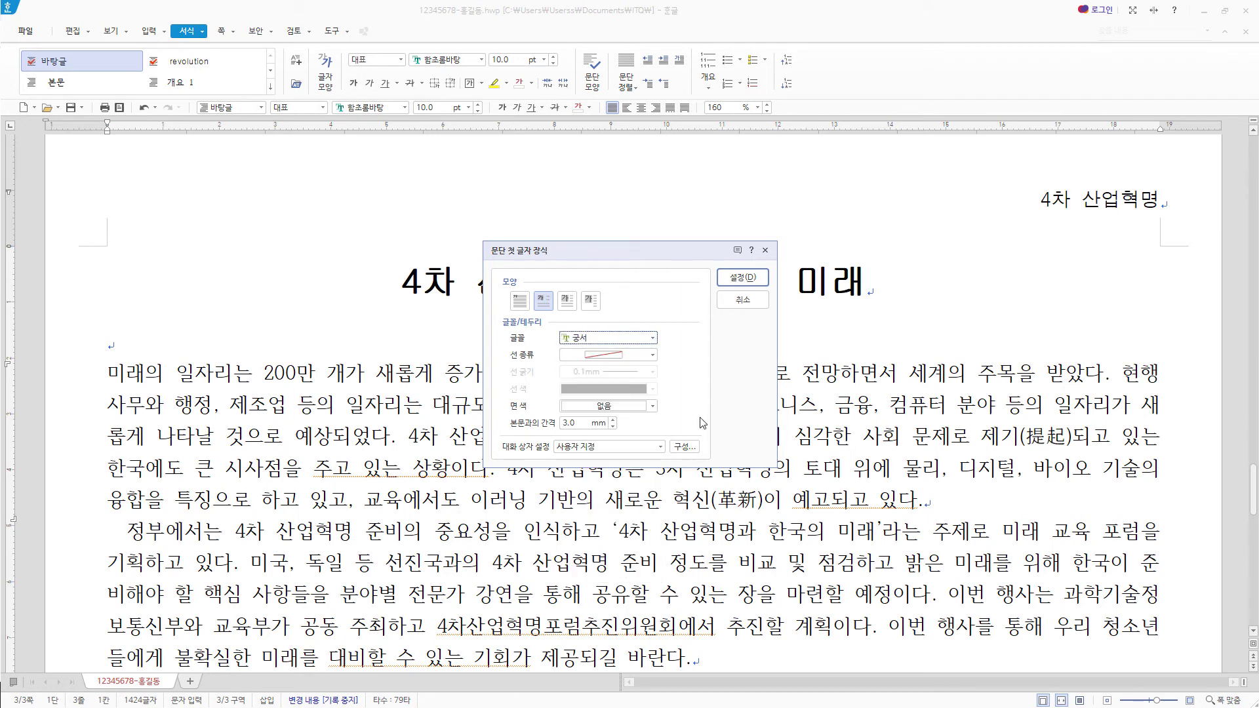
left_click(653, 407)
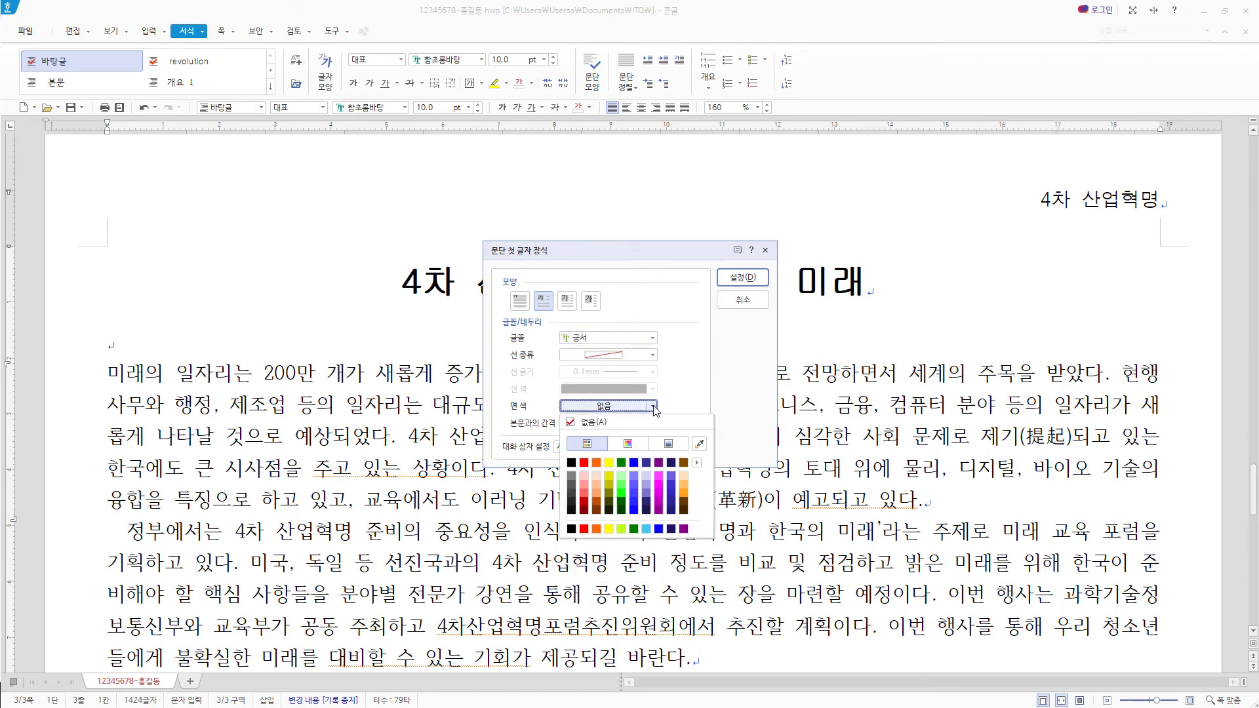
left_click(608, 466)
left_click(749, 278)
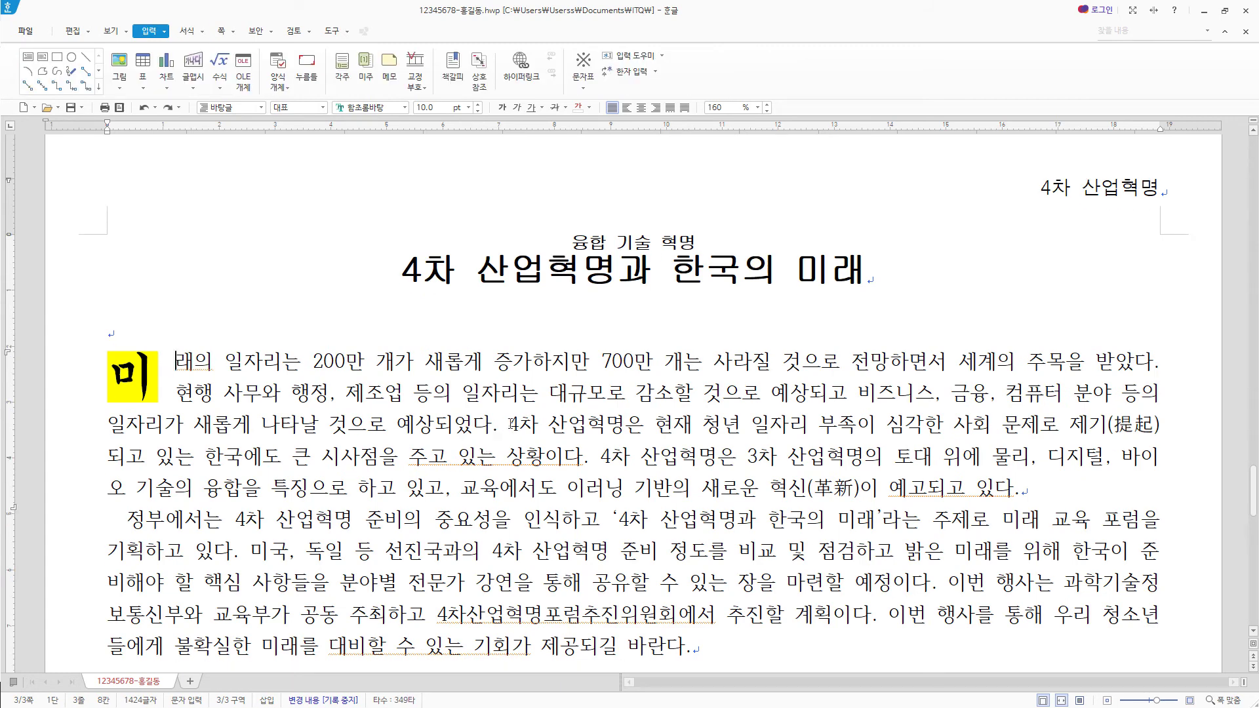
Add a footnote after "4차 산업혁명" in the first paragraph's third line reading "물질적 재화의 생산에 무생물적 자원을 광범위하게 이용하는 조직적 경제 과정".
left_click(592, 424)
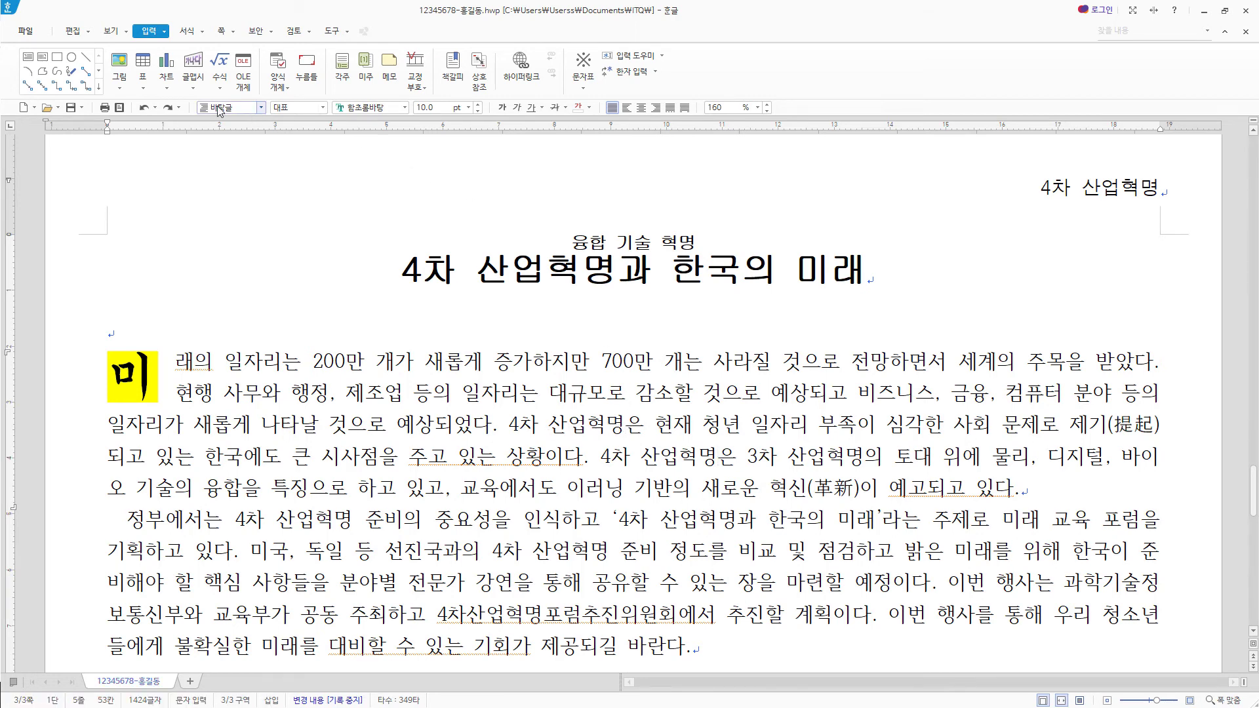
left_click(341, 66)
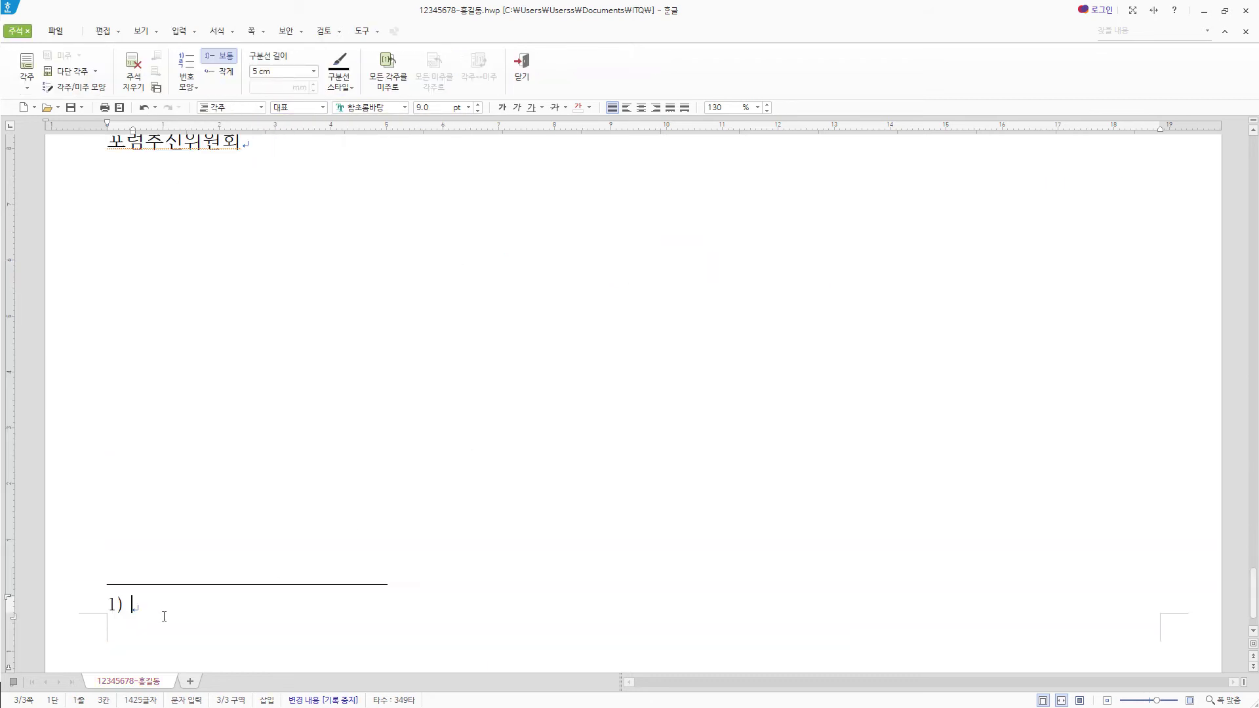
type("물질적 재화의 생산에 무생물적 자원을 광범위하게 이용하는 조직적 경제 과정")
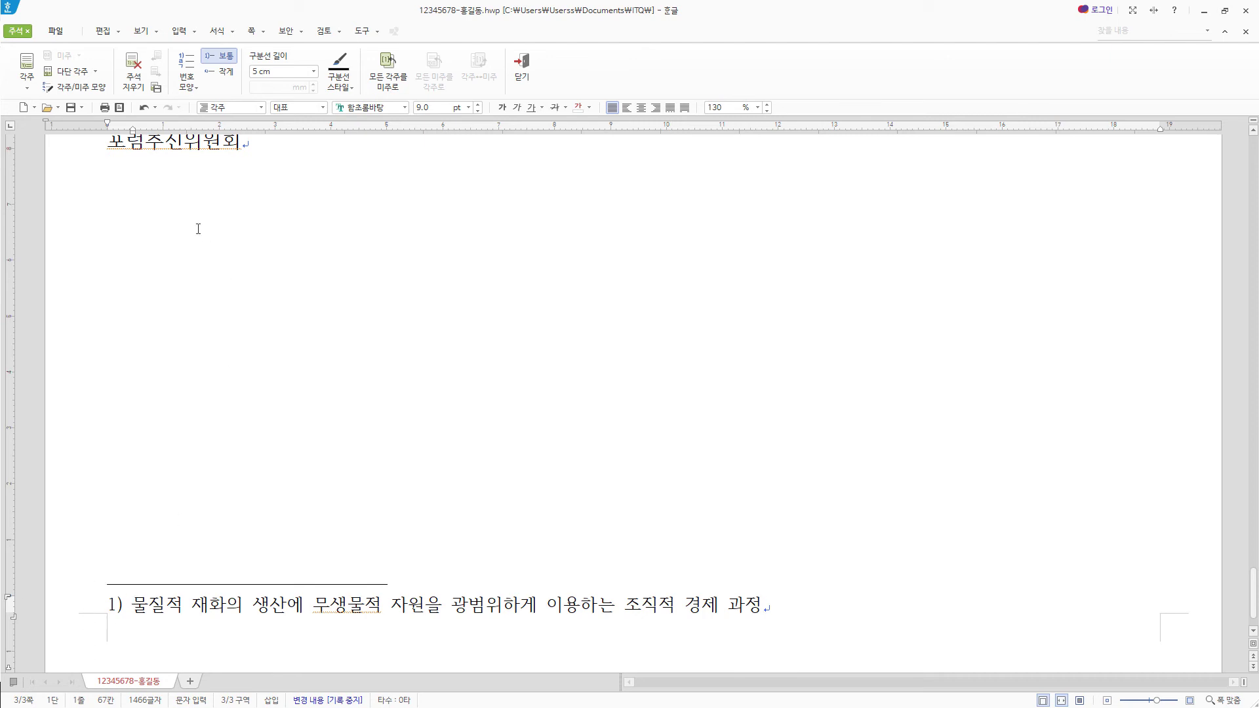
Set the footnote number format to ㉠, ㉡, ㉢ and return to the body text.
left_click(190, 92)
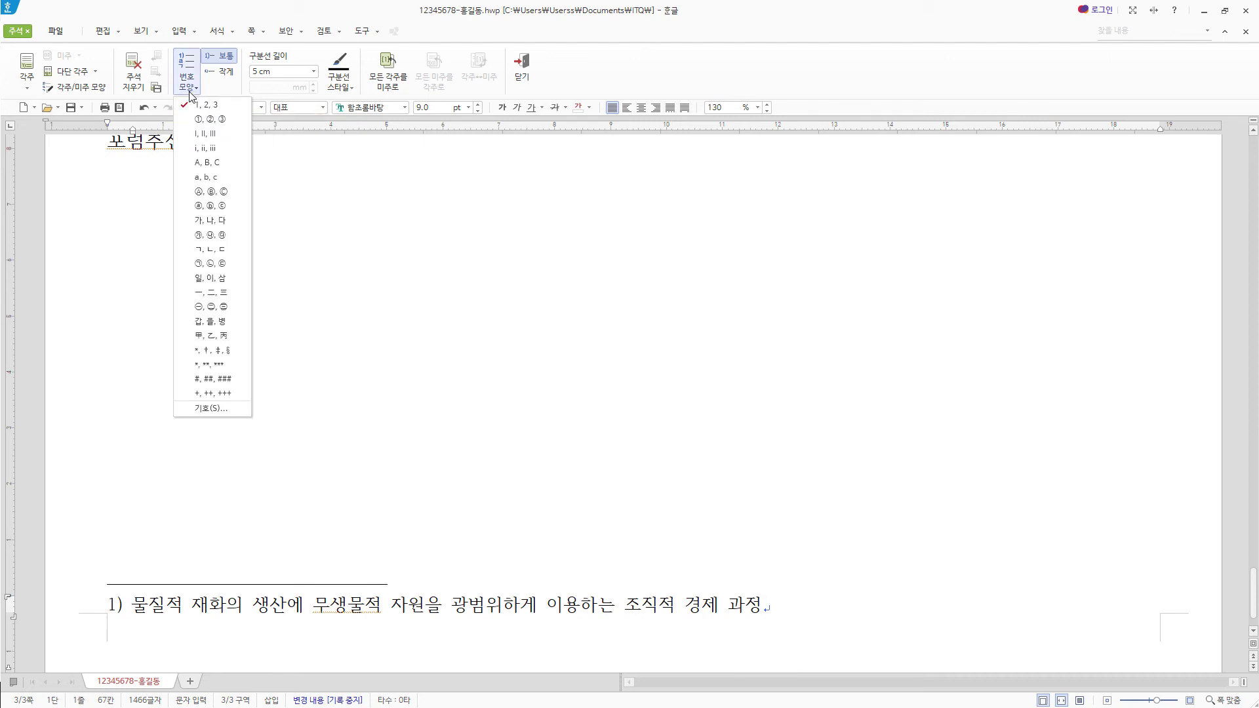
left_click(207, 264)
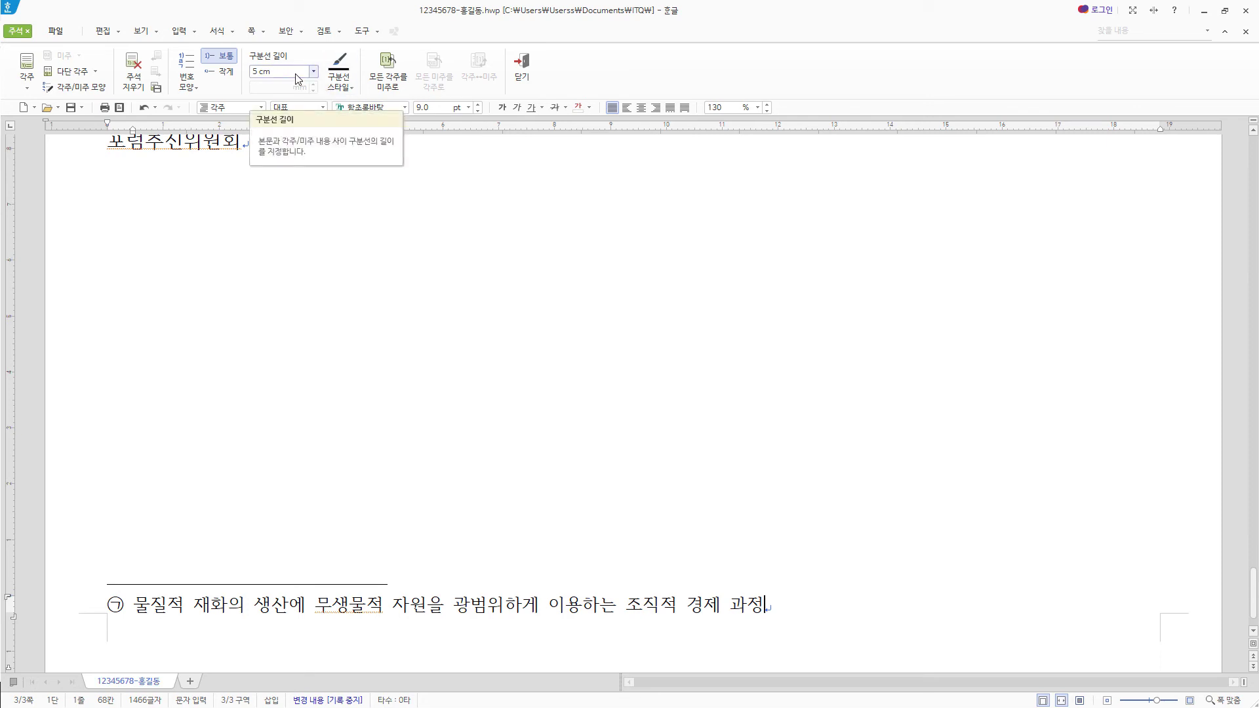
scroll(585, 481, "up", 15)
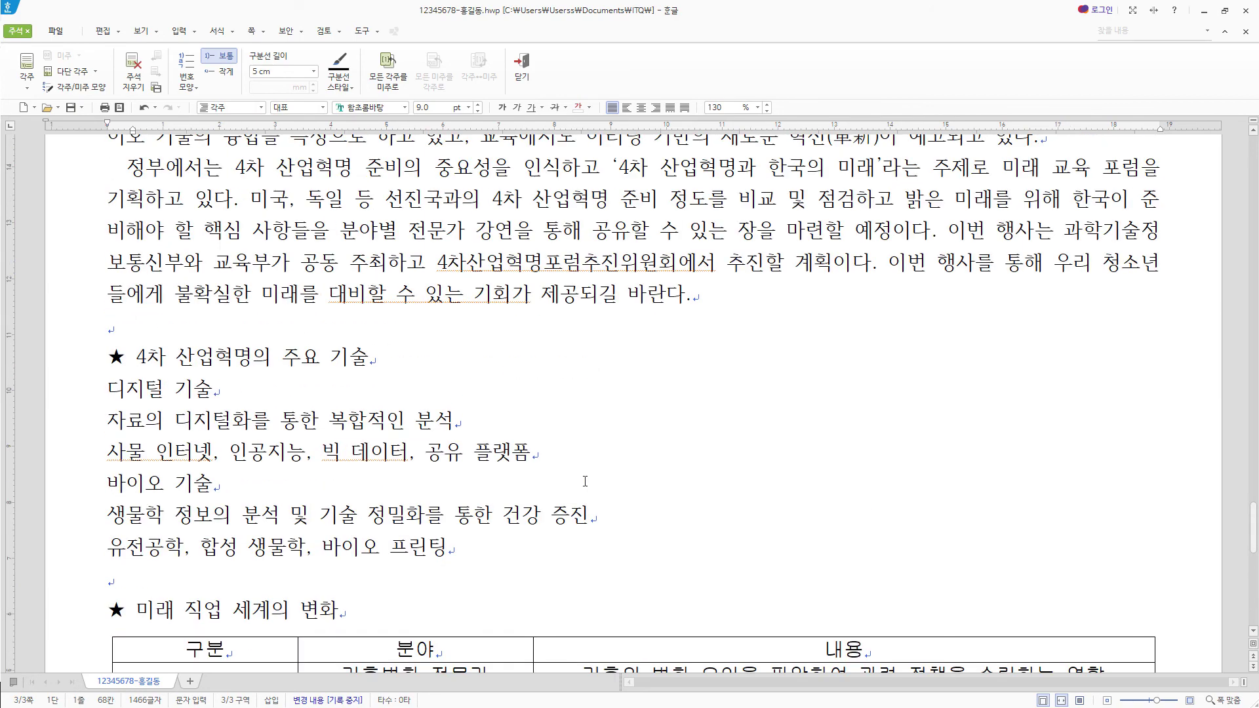
key("shift+Escape")
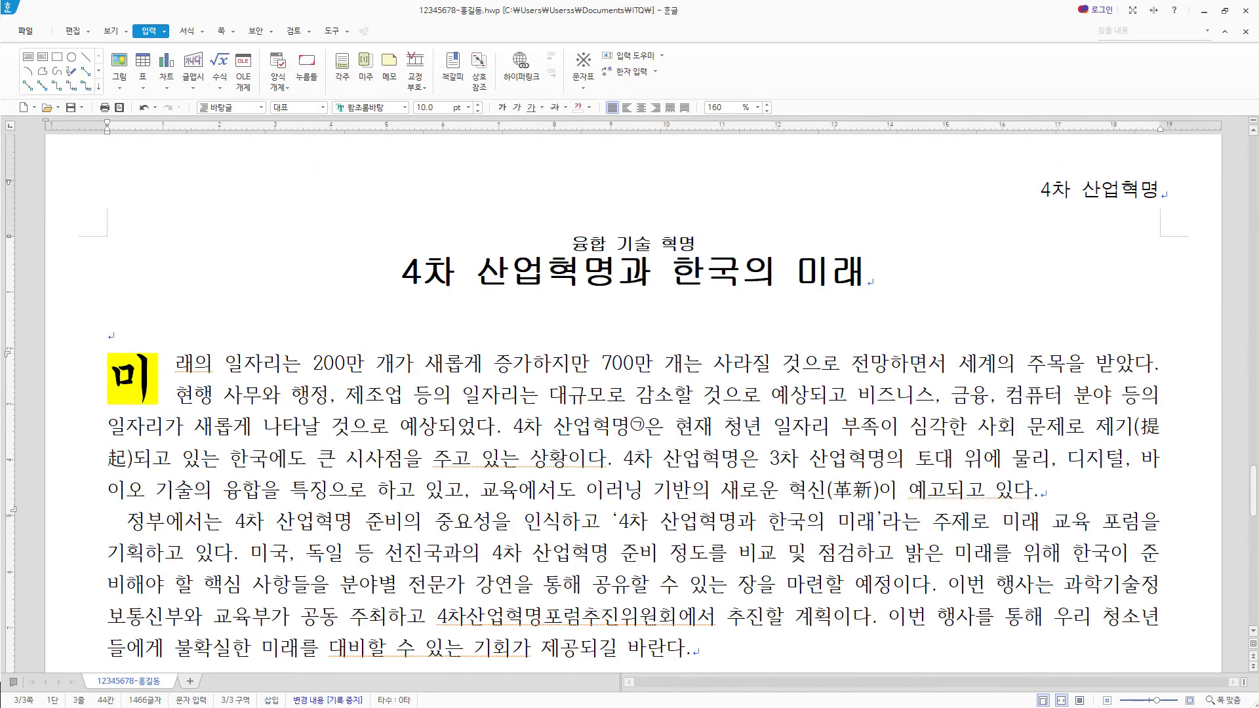
Insert the picture 그림4.jpg from the ITQ Picture folder right after the drop cap in the first paragraph.
left_click_drag(1043, 499, 977, 374)
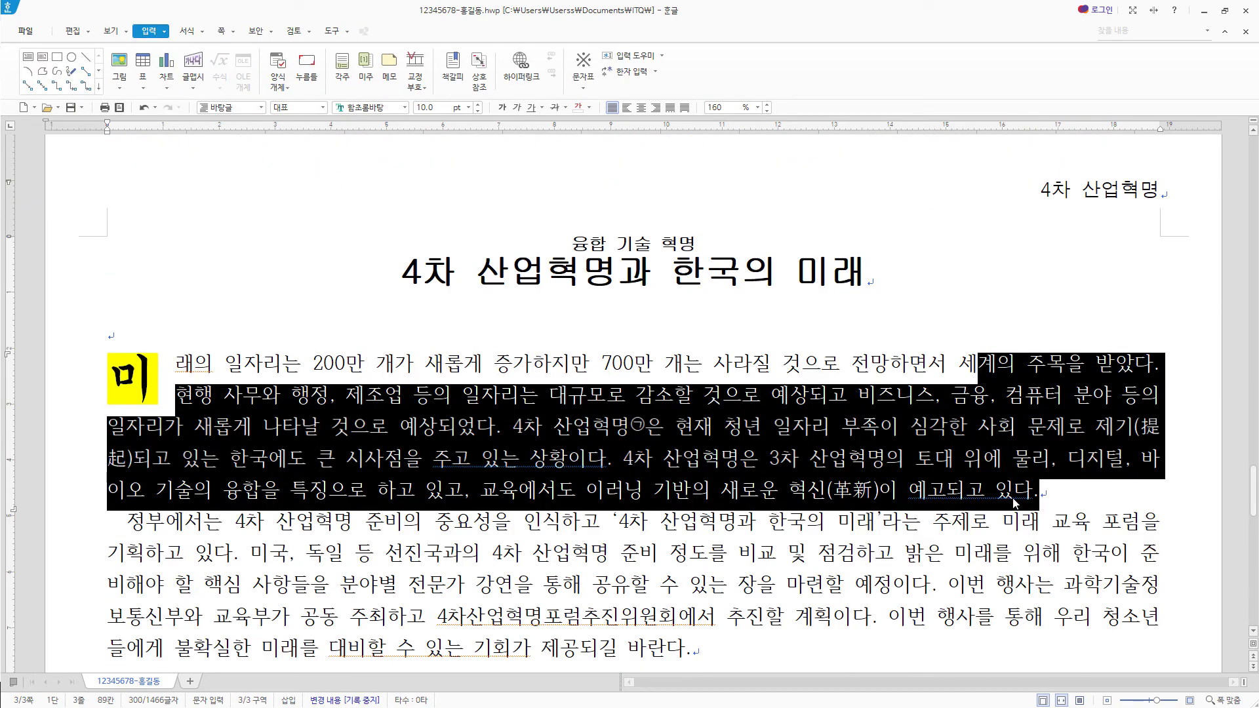
left_click(1022, 370)
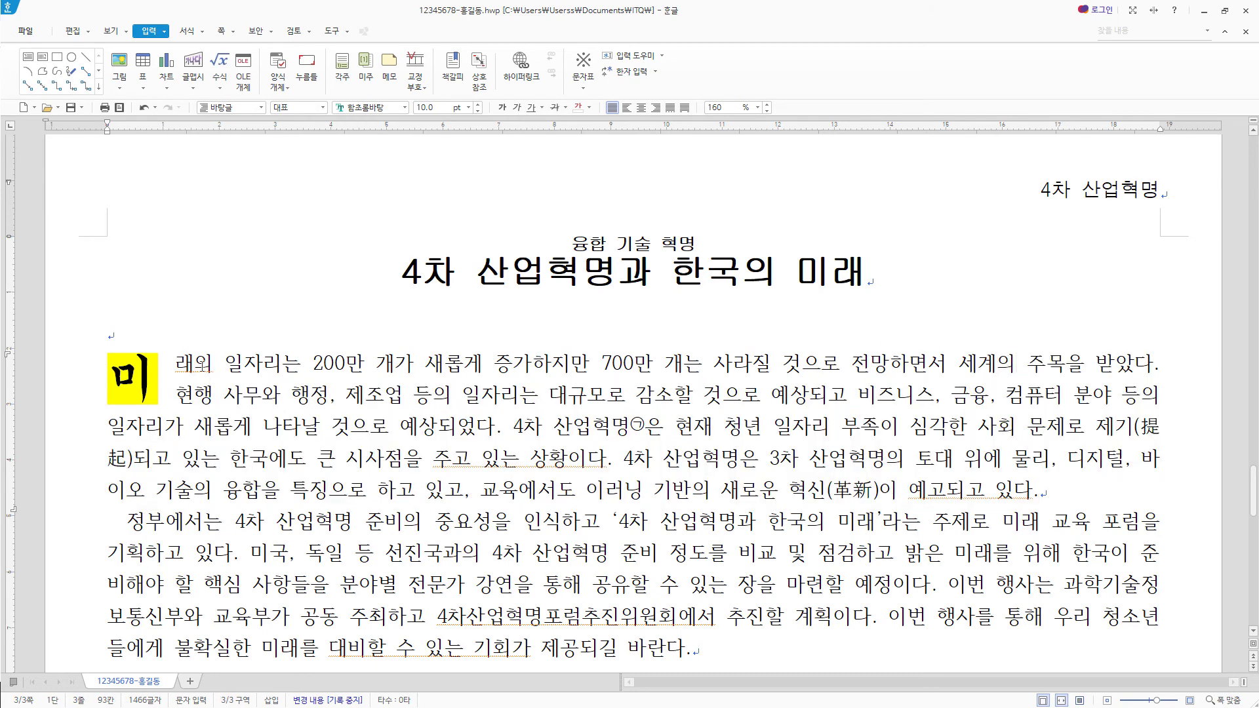
left_click(176, 362)
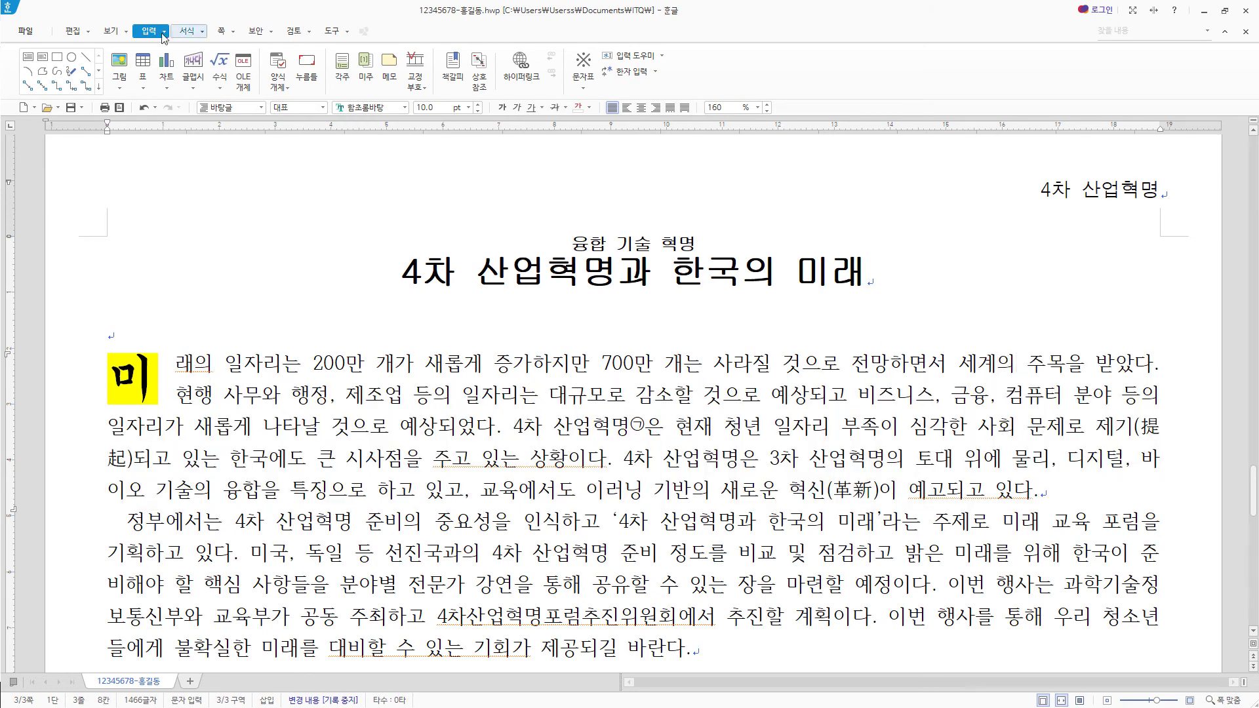
left_click(120, 64)
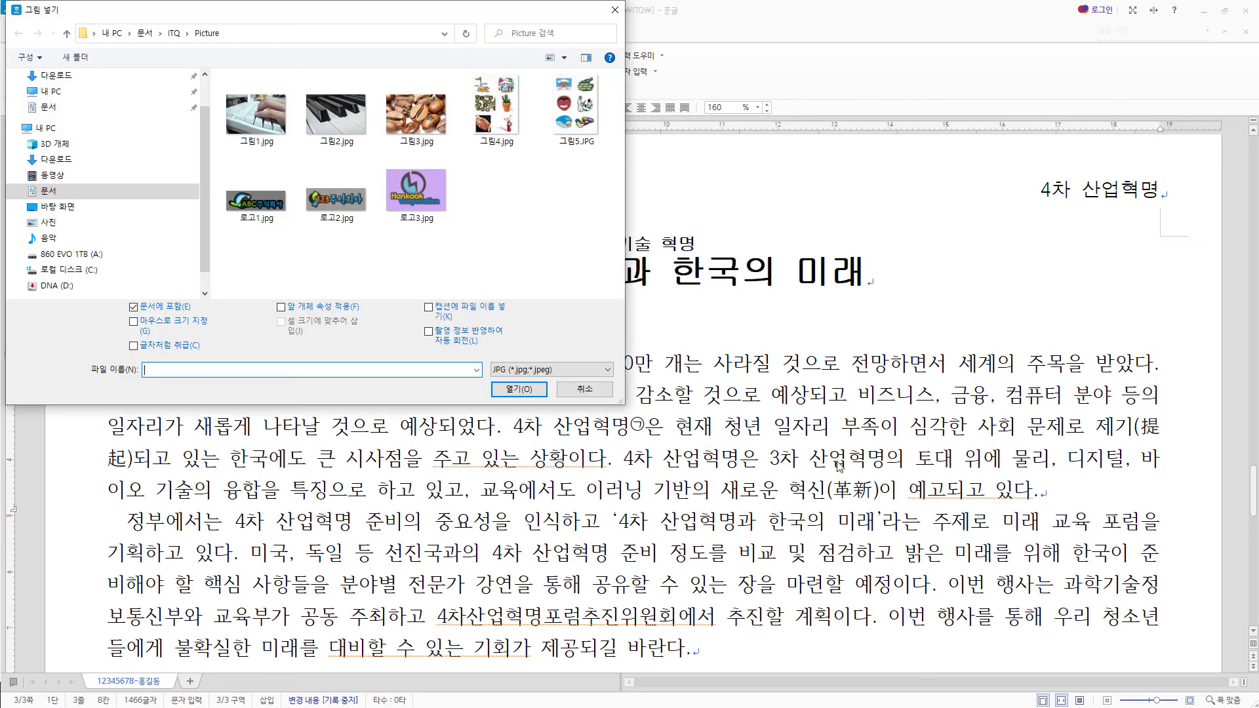
left_click(504, 126)
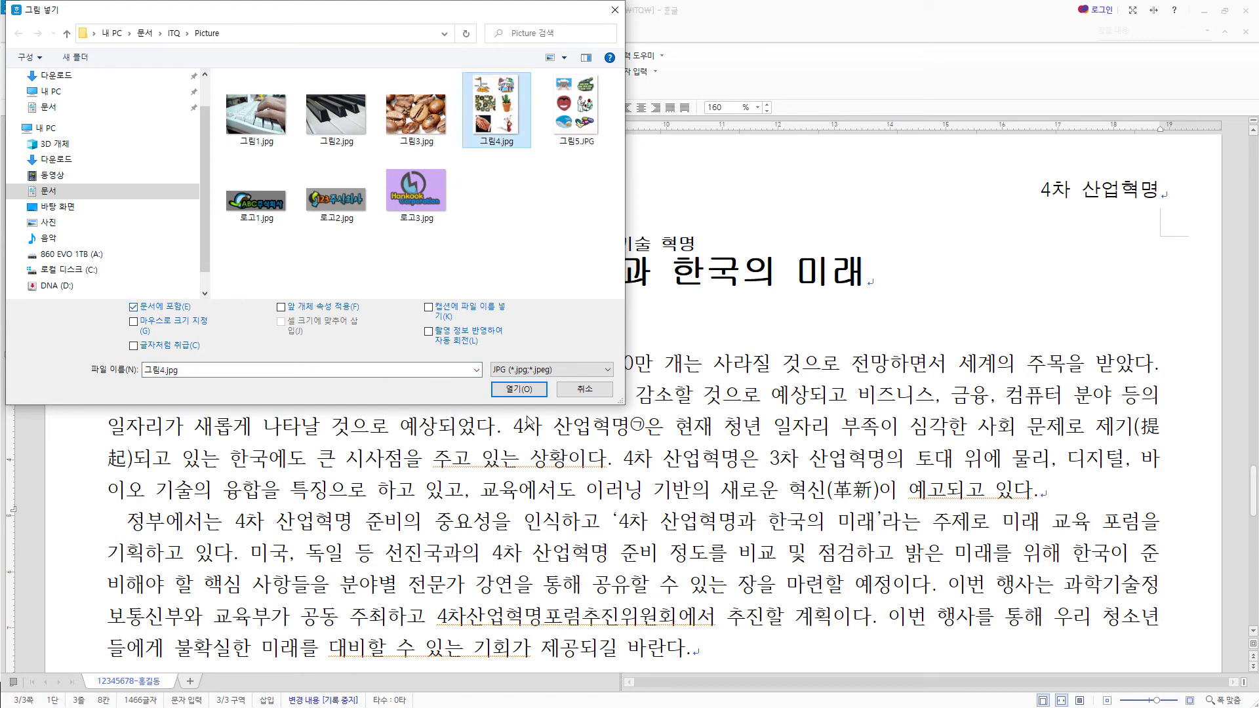
left_click(519, 388)
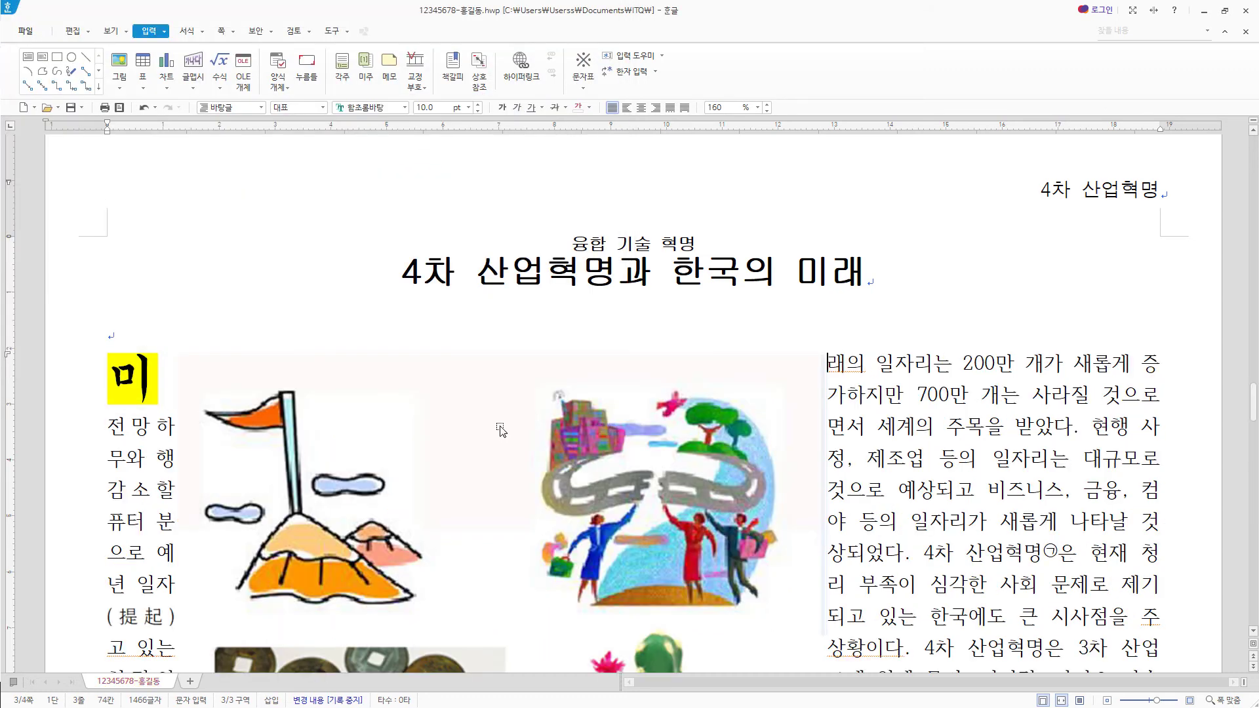
Crop the inserted picture to its upper-right illustration of people under a looping road, about 48 by 44 mm.
left_click(525, 495)
right_click(525, 495)
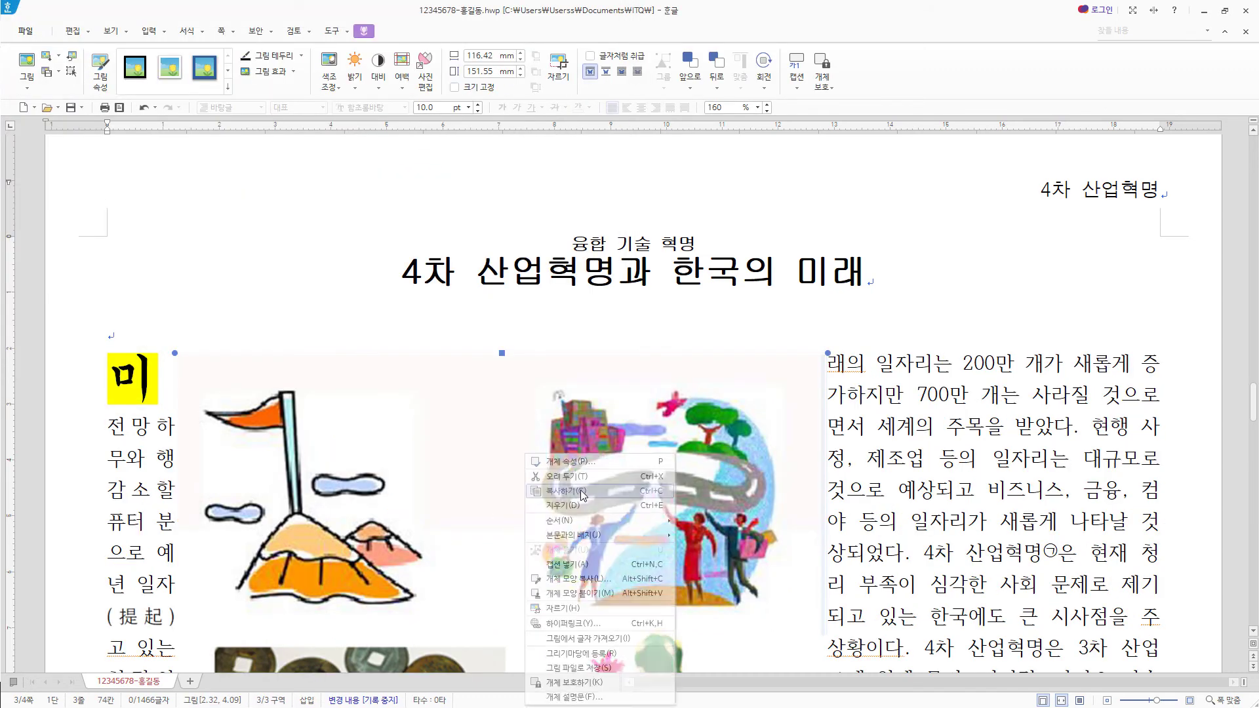
left_click(563, 608)
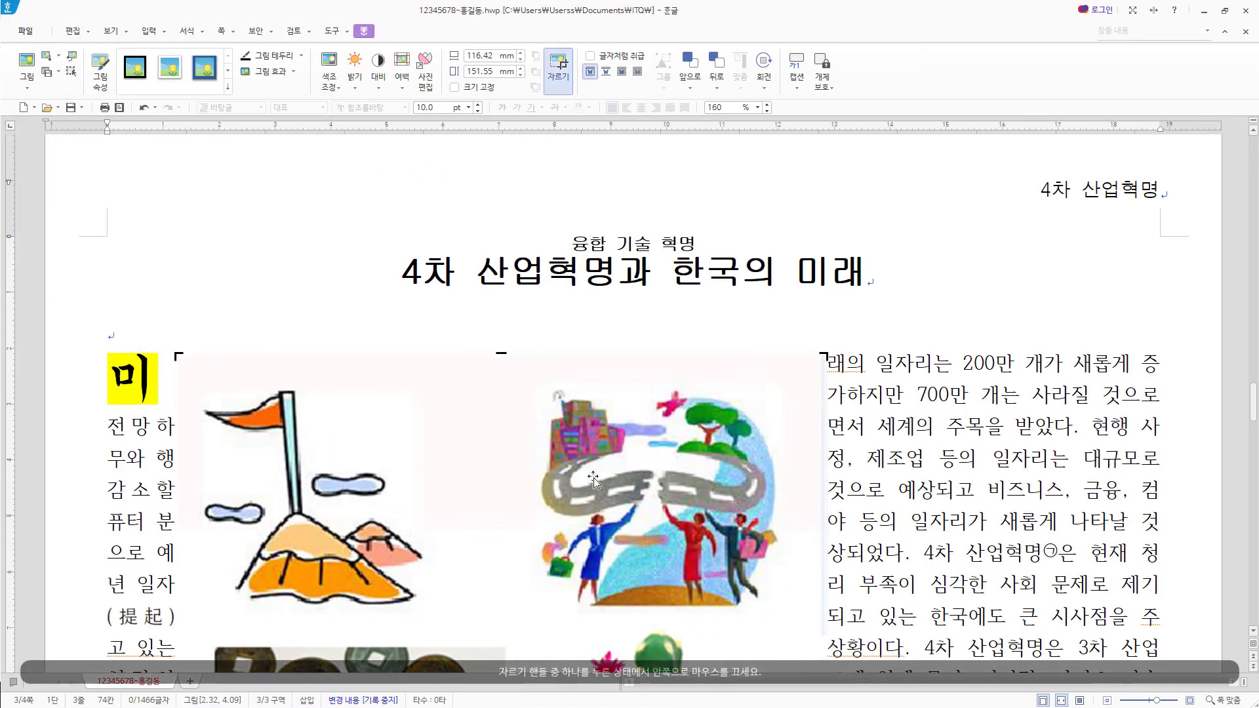
left_click_drag(526, 371, 526, 371)
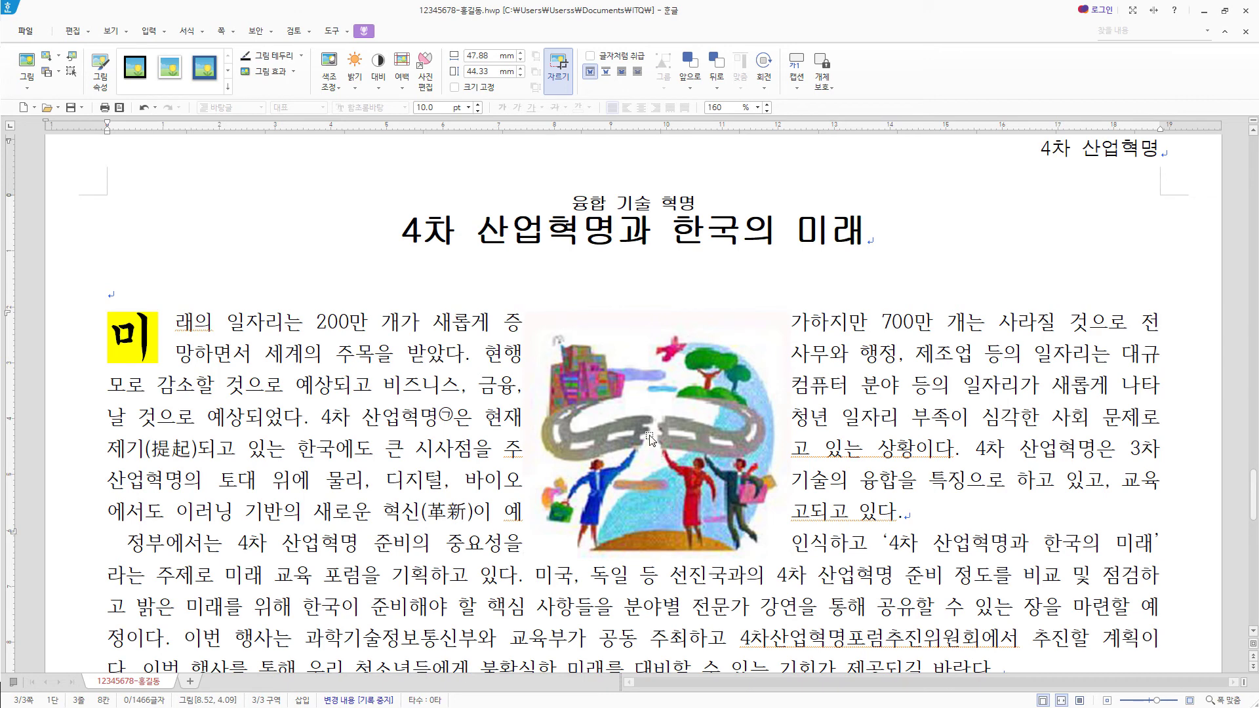
key("Escape")
left_click(673, 405)
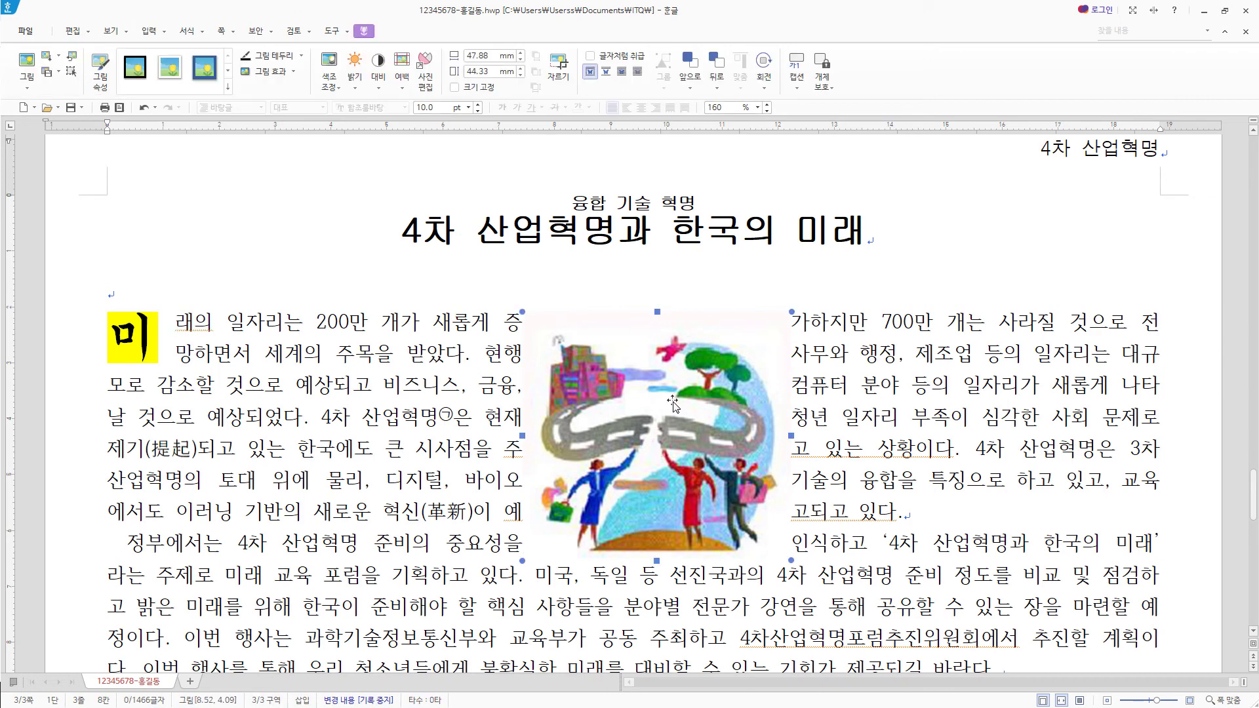
Set the inserted picture's size to 40 mm wide by 35 mm high in its object properties.
double_click(673, 405)
left_click(459, 183)
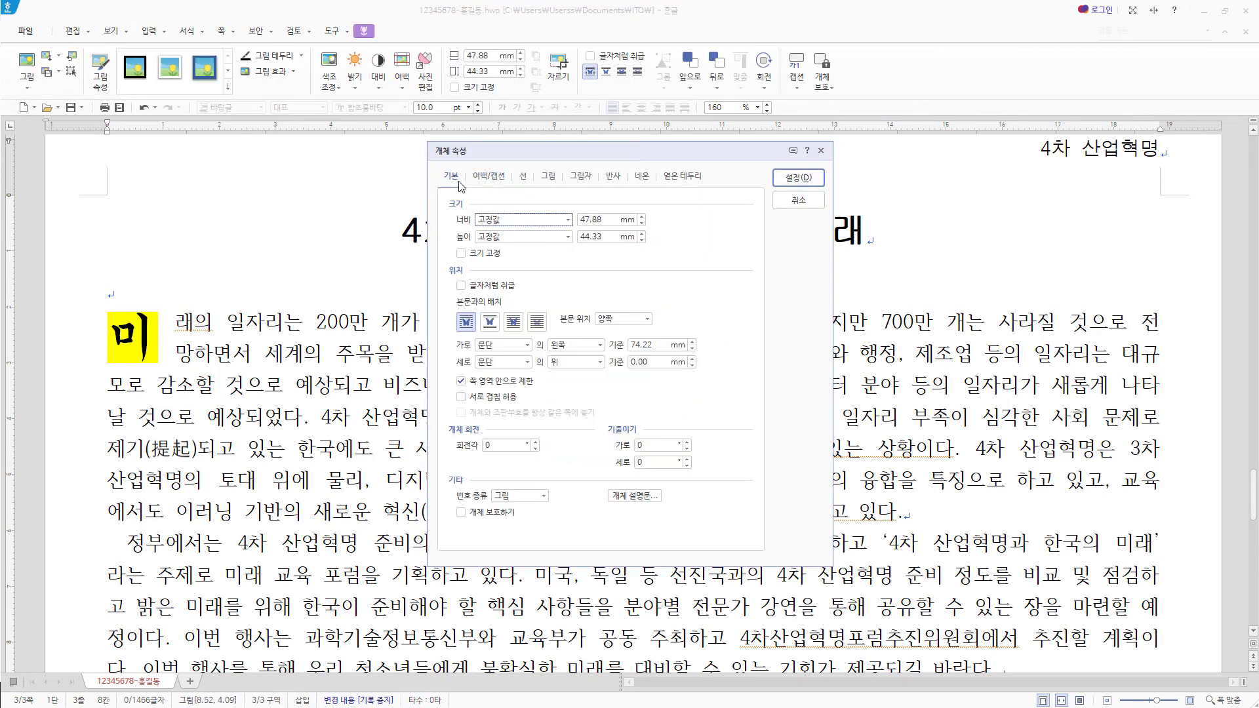
key("Tab")
type("40")
key("Tab")
key("Tab")
type("3")
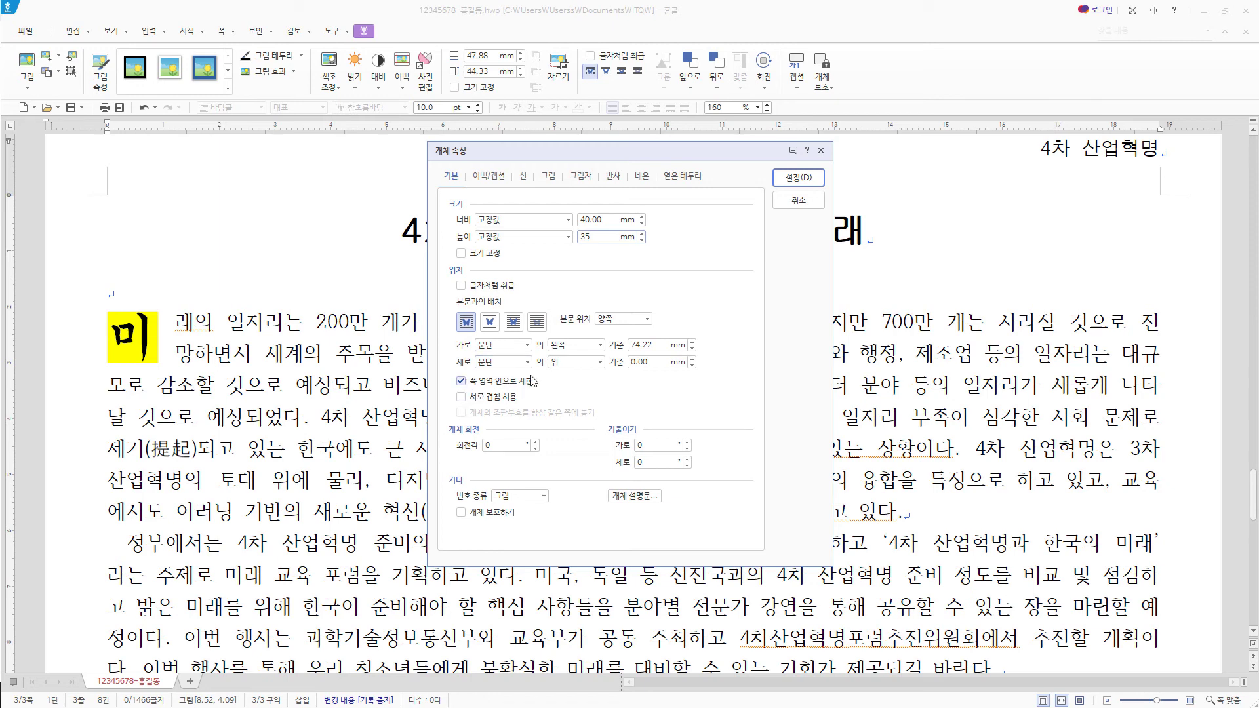
Increase the picture's left outer margin by two increments and move the picture to the right edge of the first paragraph.
left_click(499, 177)
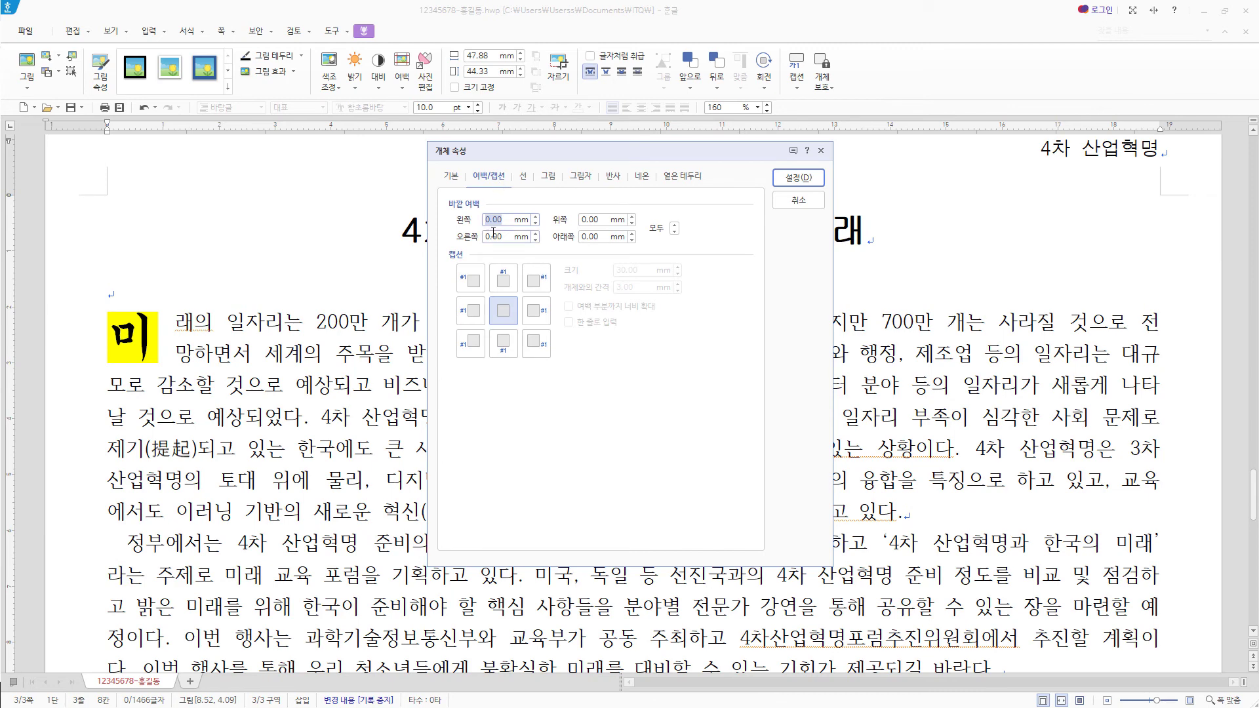
left_click(535, 217)
left_click(536, 217)
left_click(798, 177)
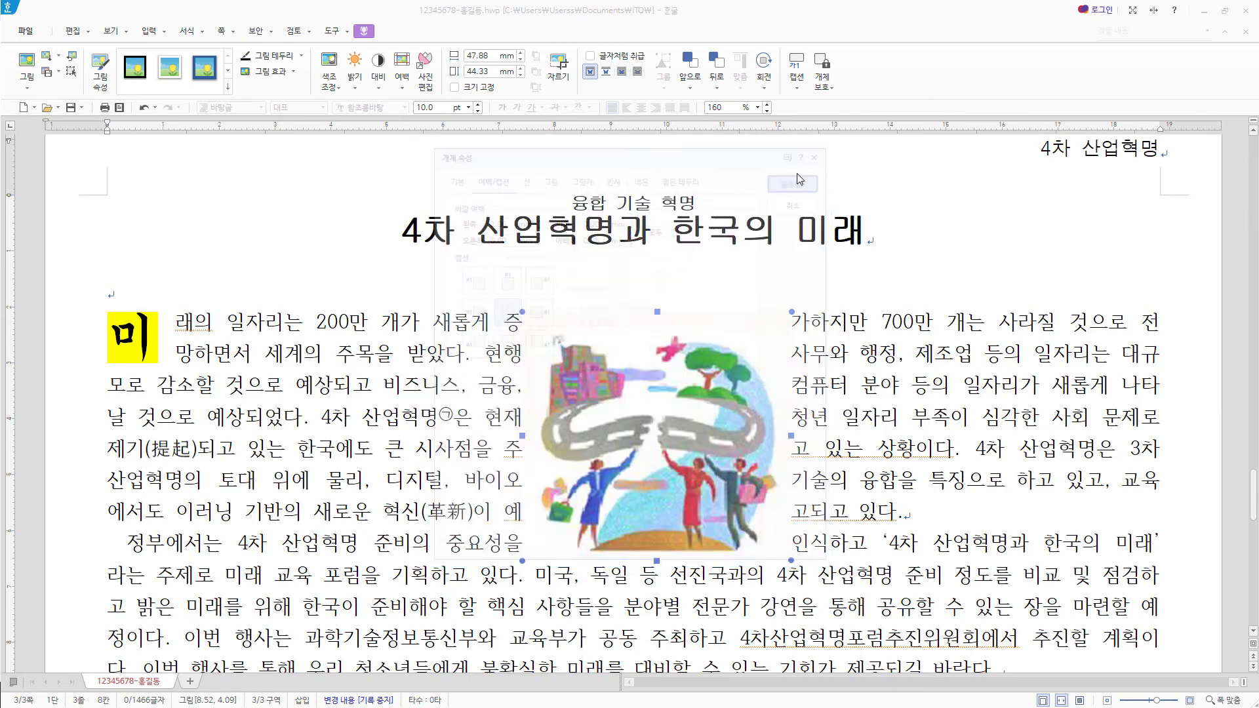
left_click_drag(758, 426, 1158, 425)
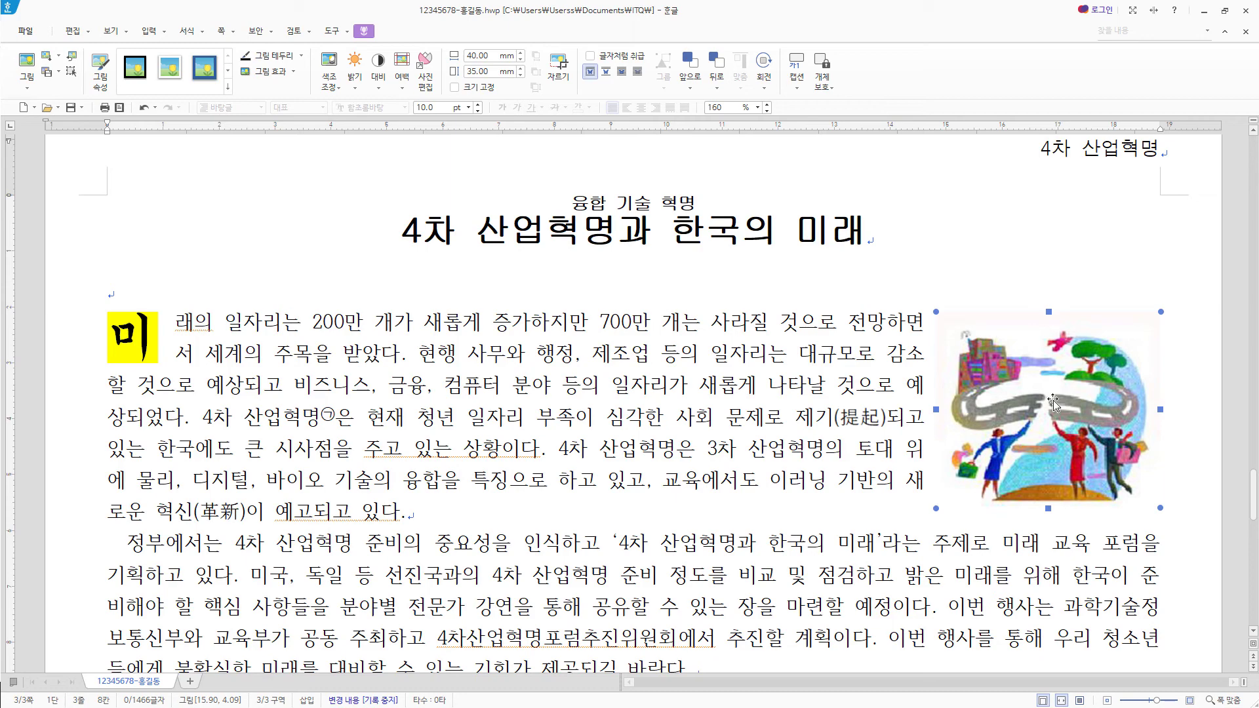
key("Left")
Format the heading "★ 4차 산업혁명의 주요 기술" in 궁서 at 18 pt.
scroll(605, 418, "down", 5)
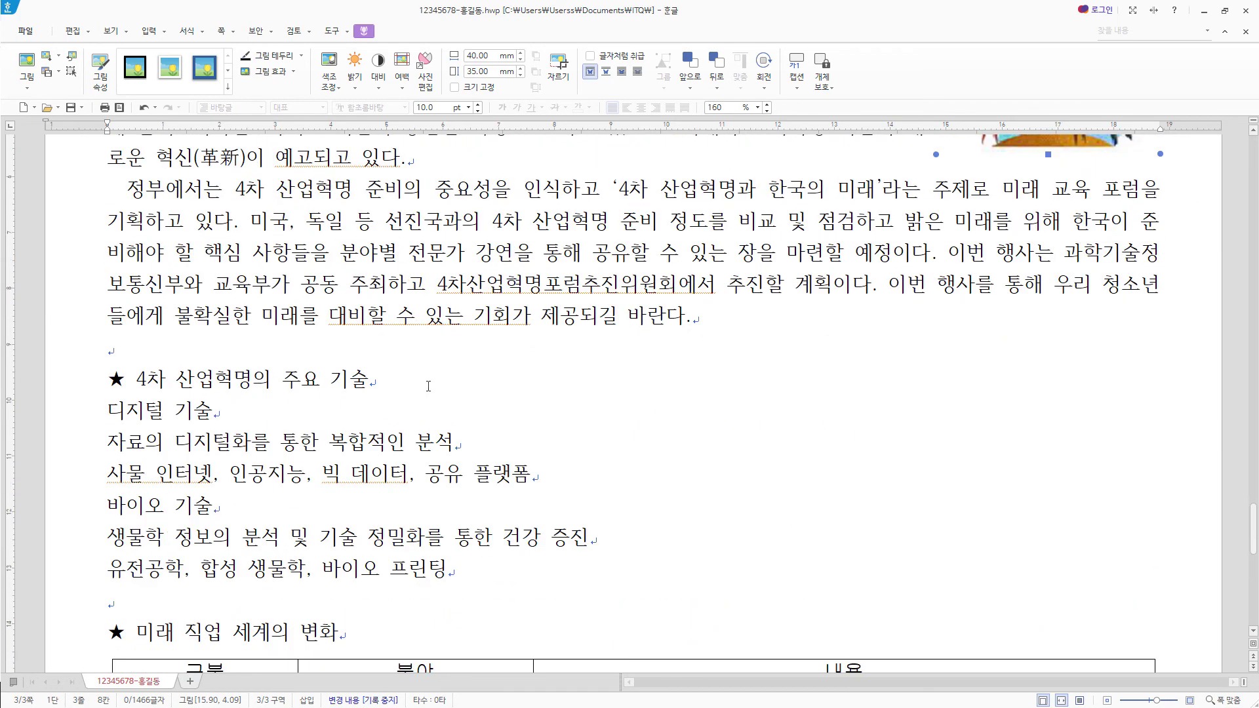
left_click_drag(428, 387, 108, 375)
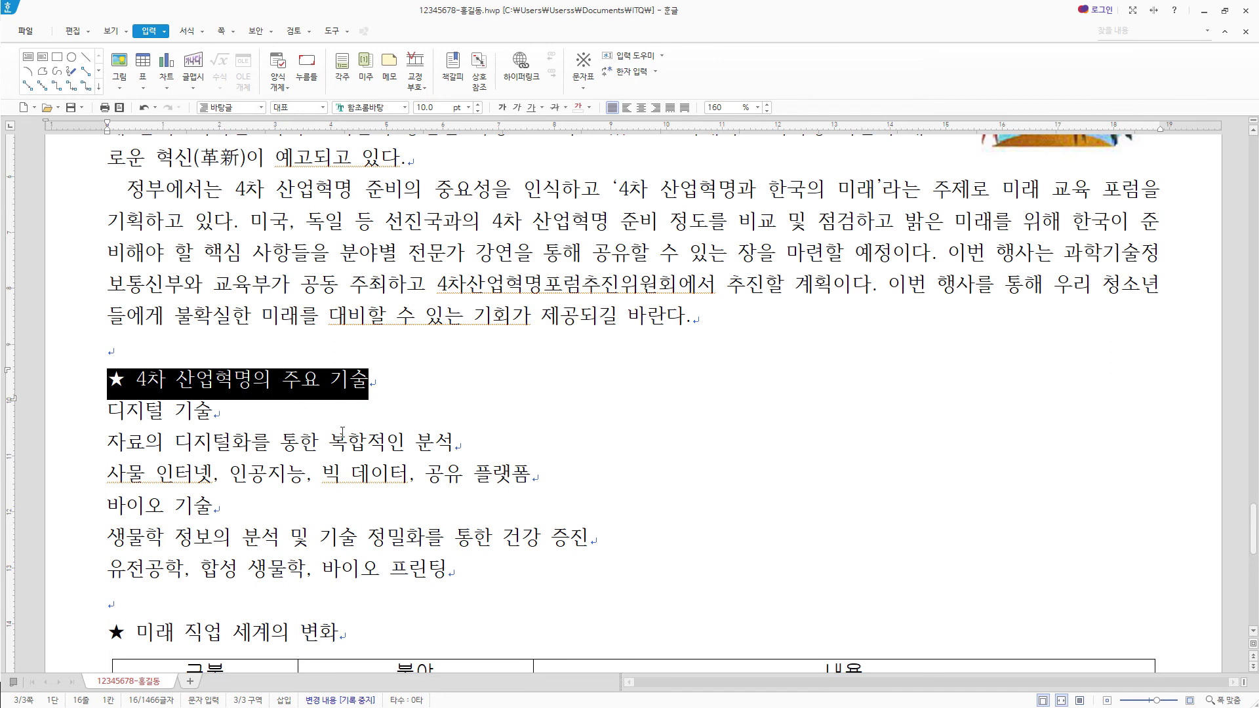
left_click(405, 107)
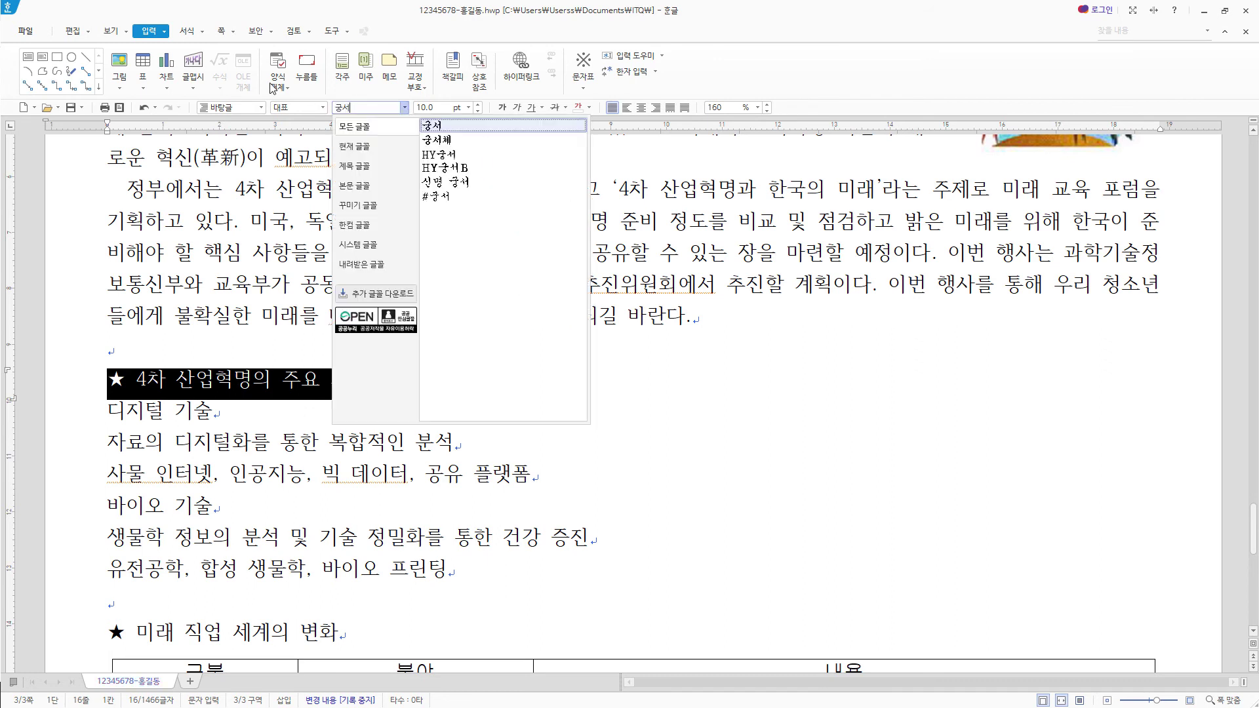
left_click(433, 124)
left_click(433, 107)
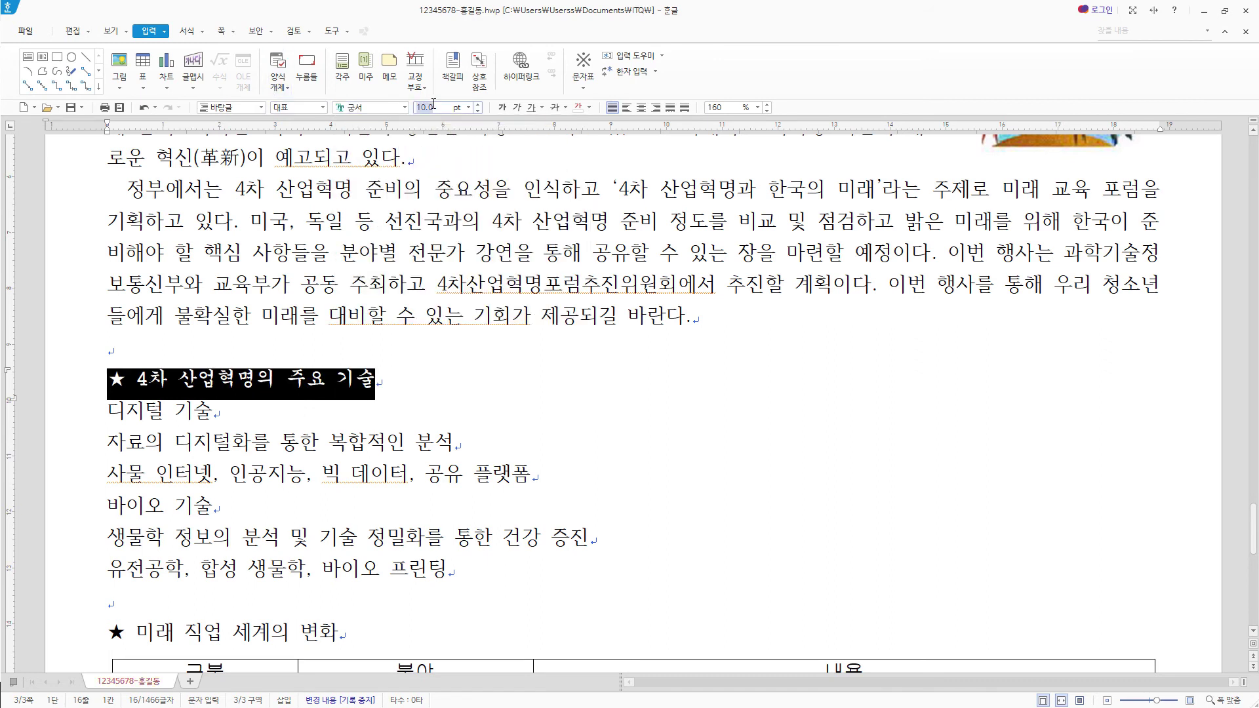
type("18")
key("Return")
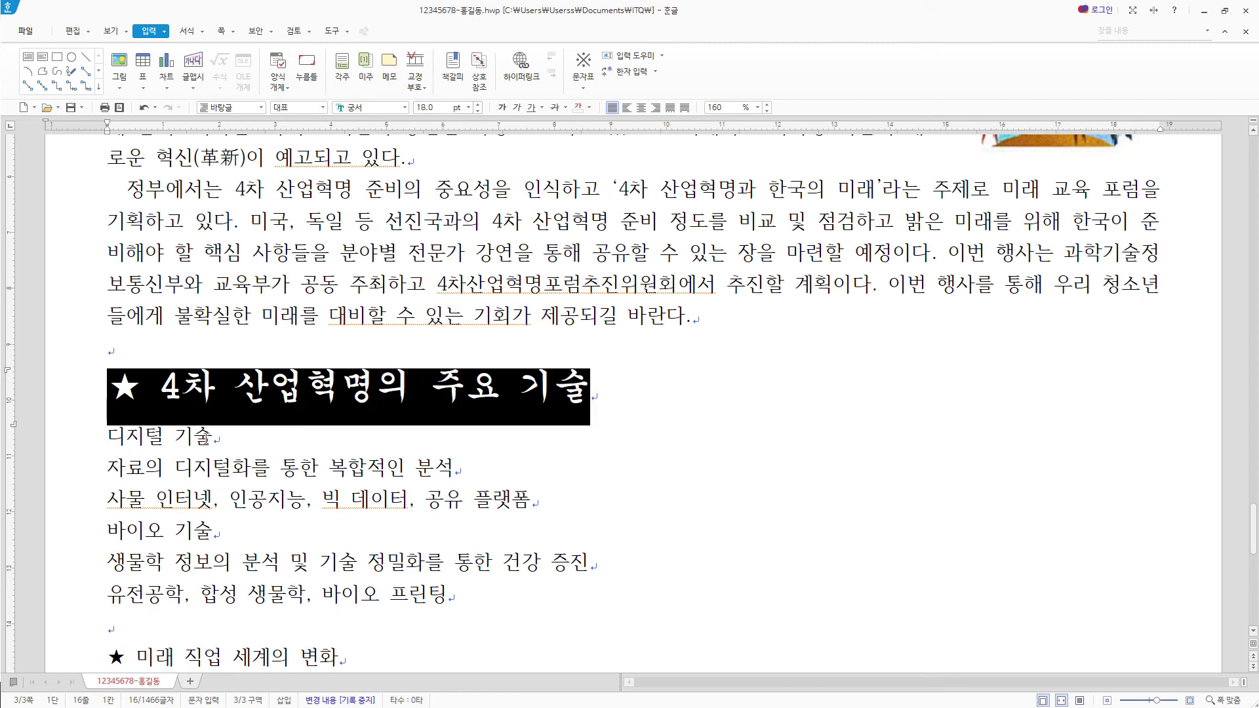
Give the heading text "4차 산업혁명의 주요 기술", without its star, a white font colour and red shading.
left_click(162, 386)
left_click_drag(161, 387, 669, 380)
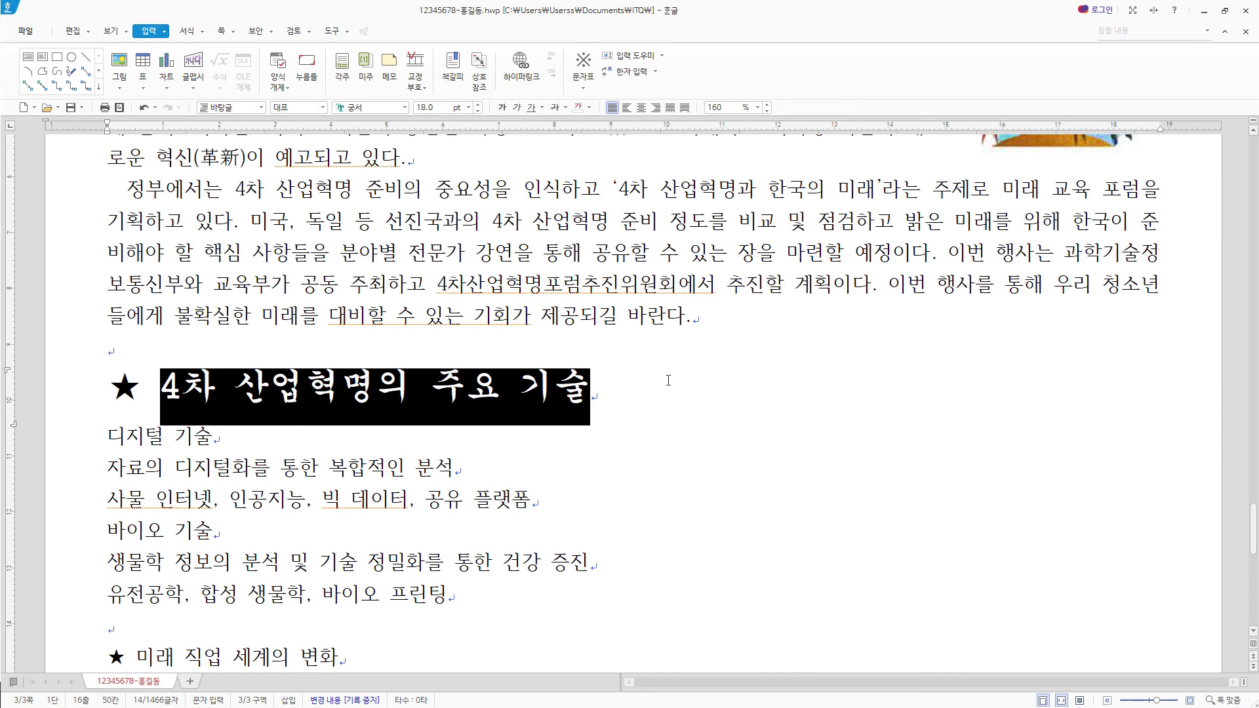
right_click(464, 391)
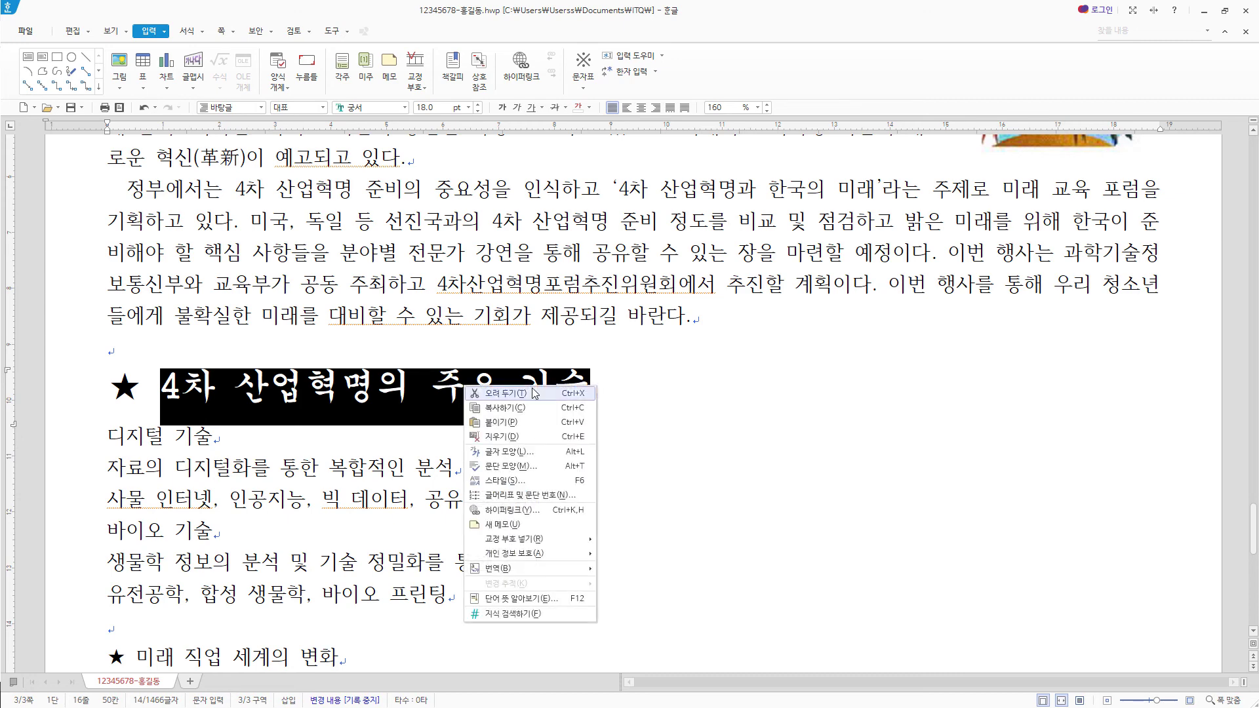
left_click(539, 455)
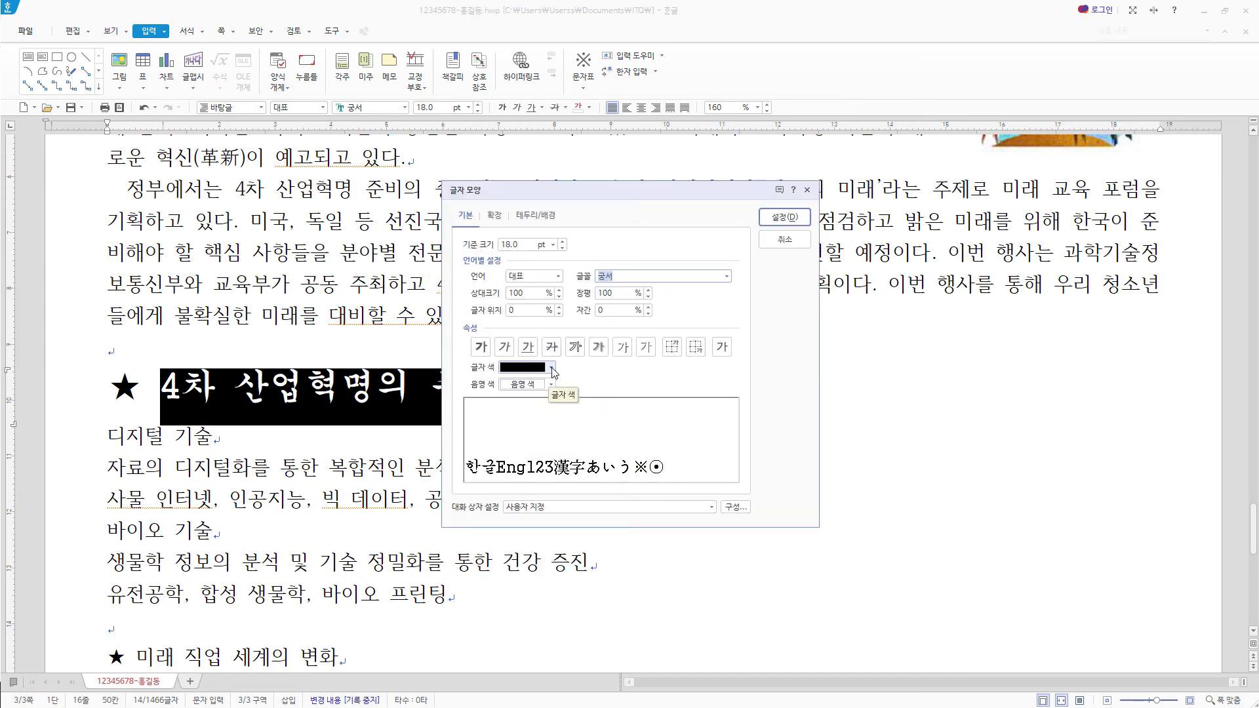
left_click(552, 368)
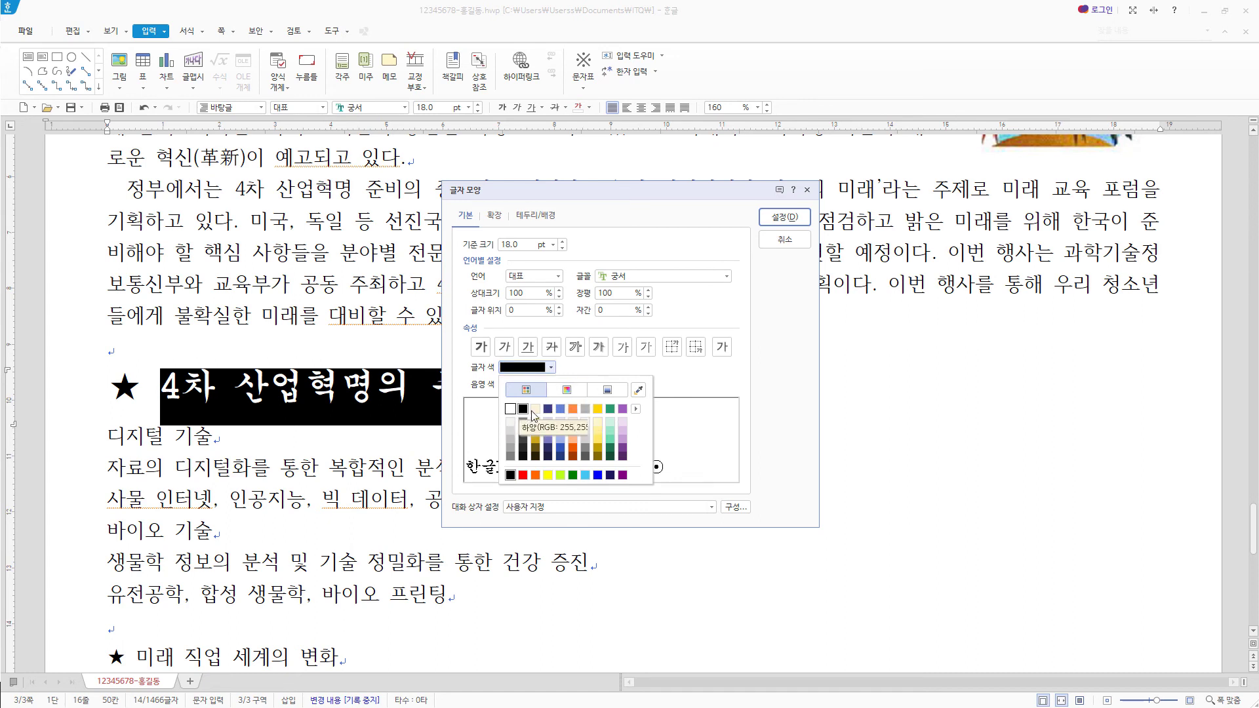
left_click(635, 410)
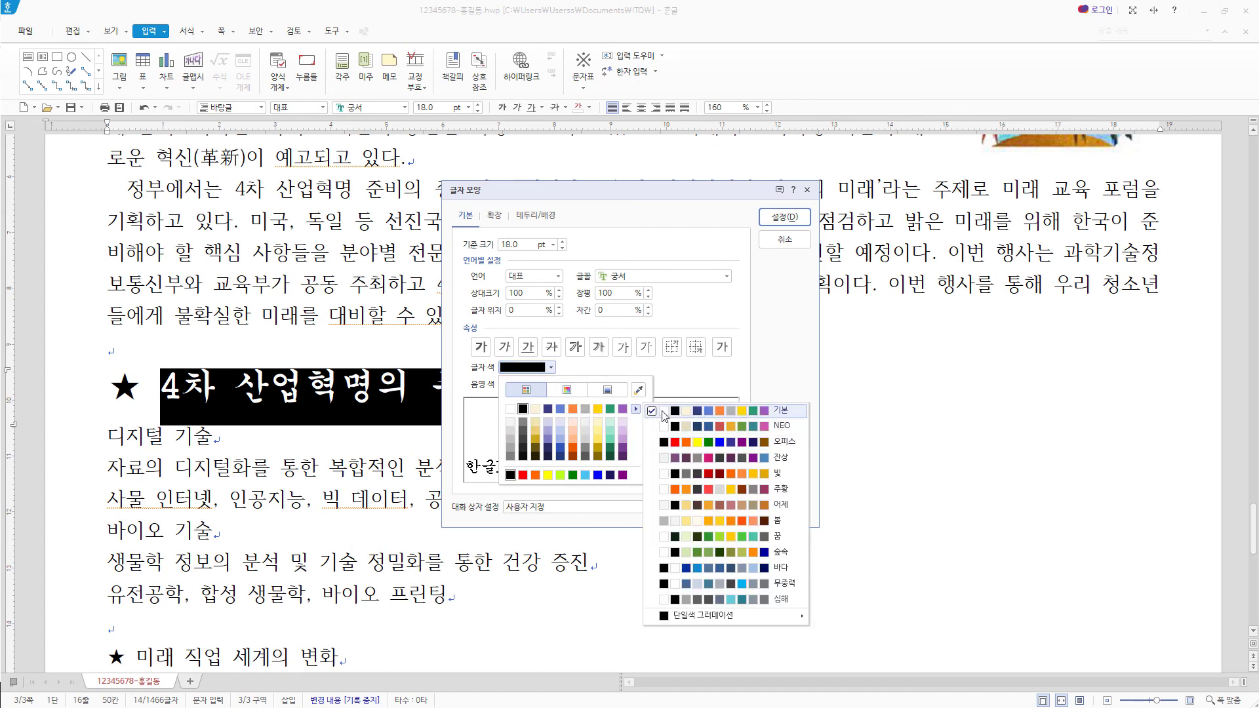
left_click(510, 411)
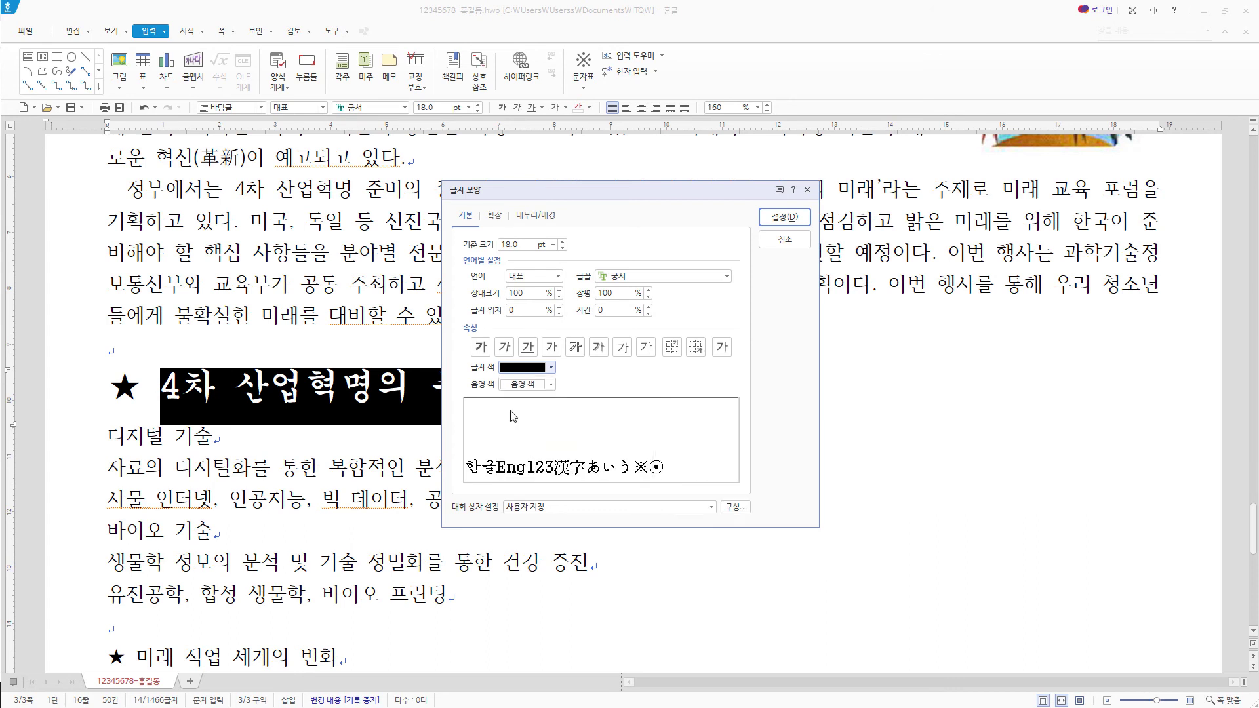
left_click(553, 385)
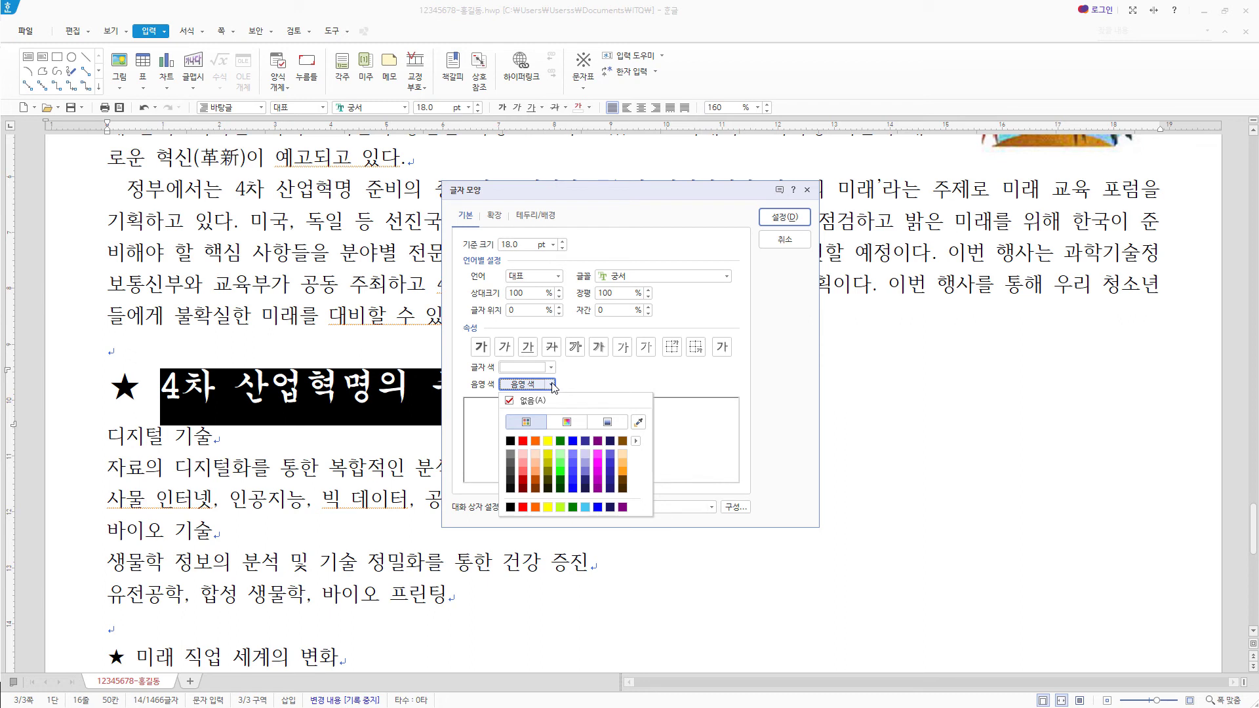
left_click(523, 442)
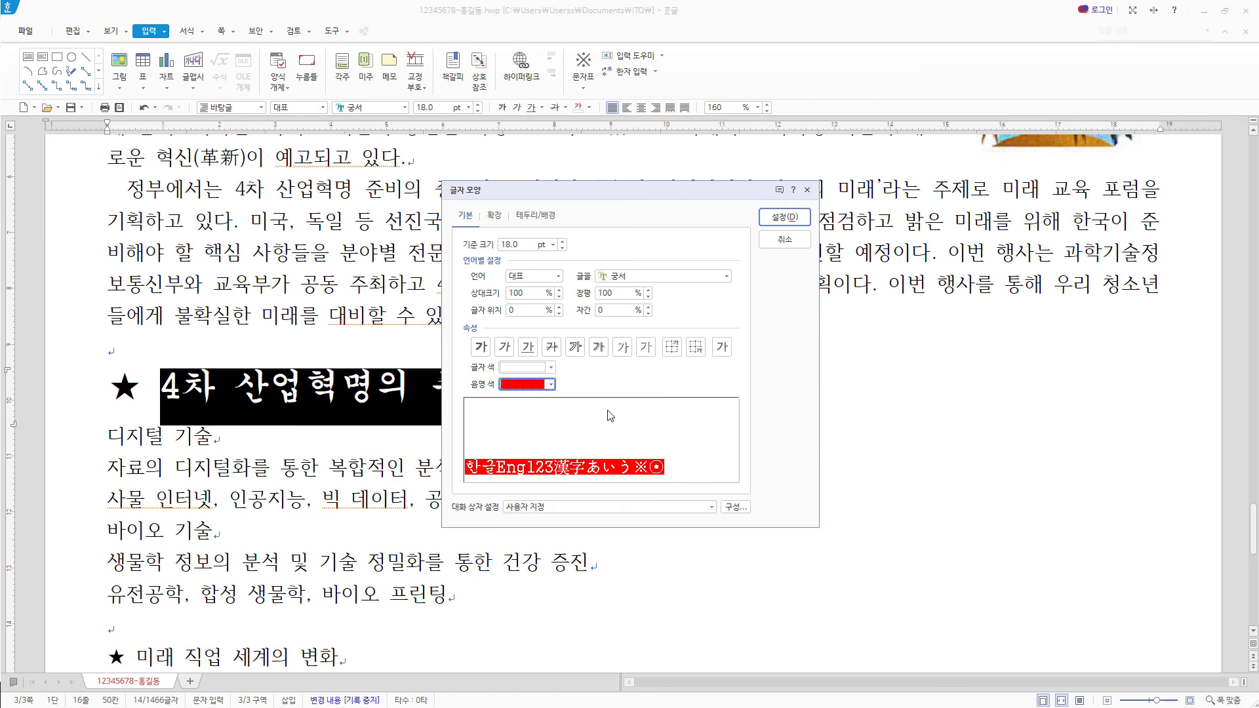
left_click(785, 216)
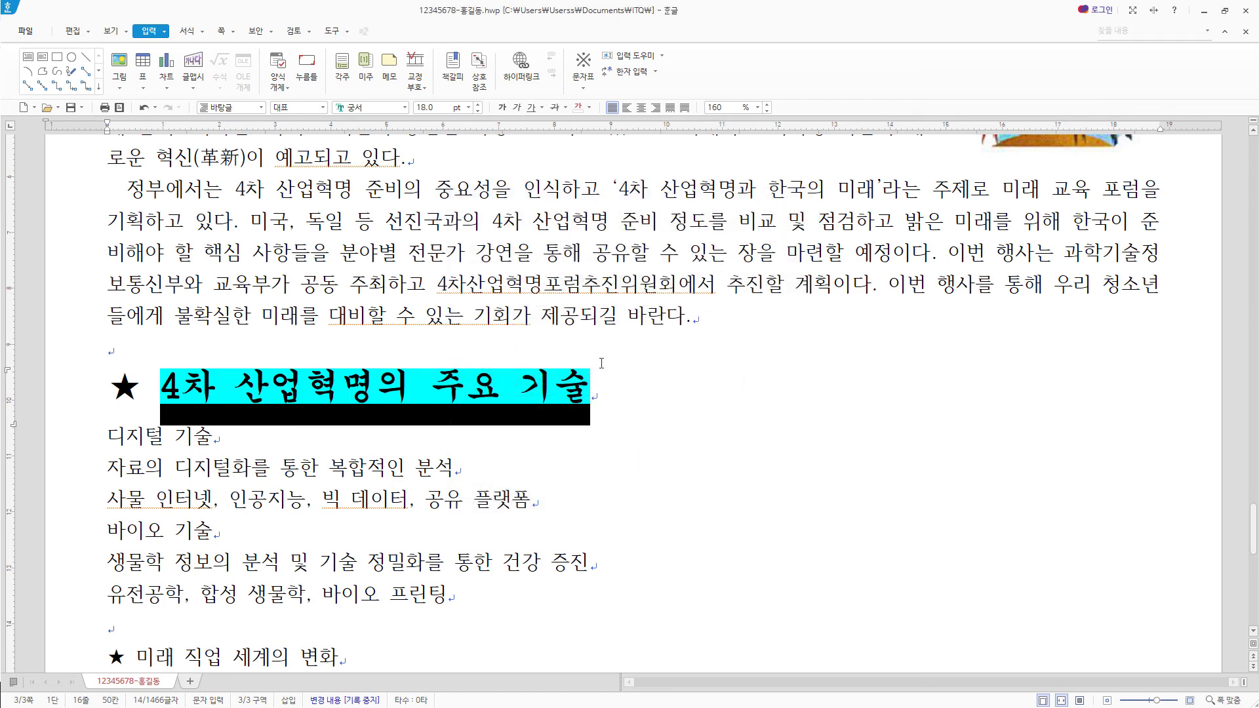
Set the line spacing of the six lines from "디지털 기술" to "유전공학, 합성 생물학, 바이오 프린팅" to 180%.
scroll(422, 511, "down", 3)
left_click_drag(447, 506, 111, 346)
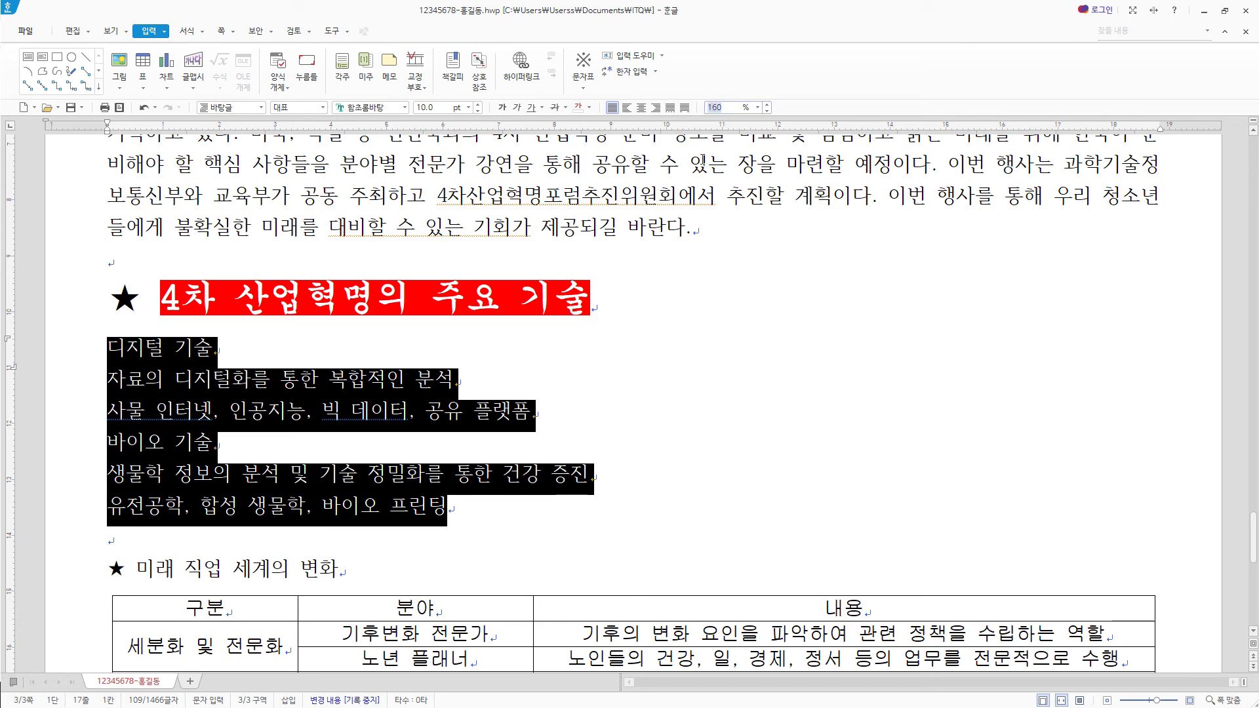
left_click(758, 107)
left_click(759, 153)
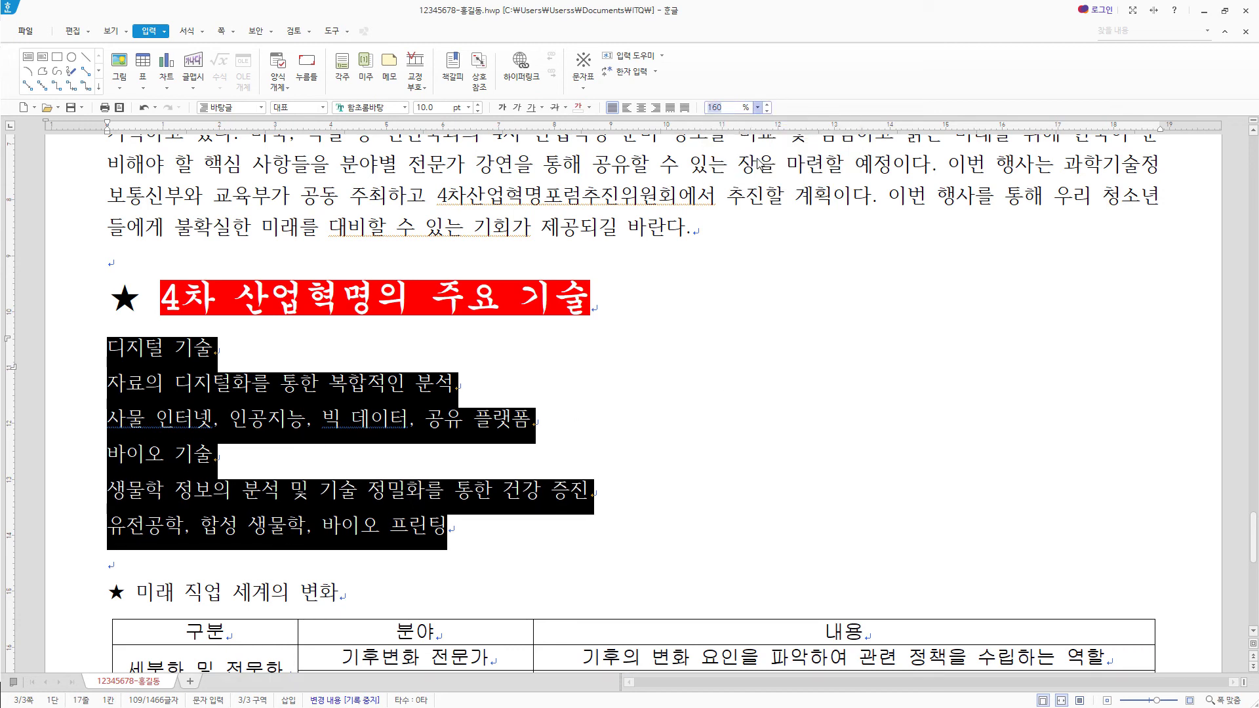
Choose the ①, (ㄱ), (a), 1) paragraph numbering for the six lines and customize level 1 with 20 pt width and right alignment.
right_click(343, 397)
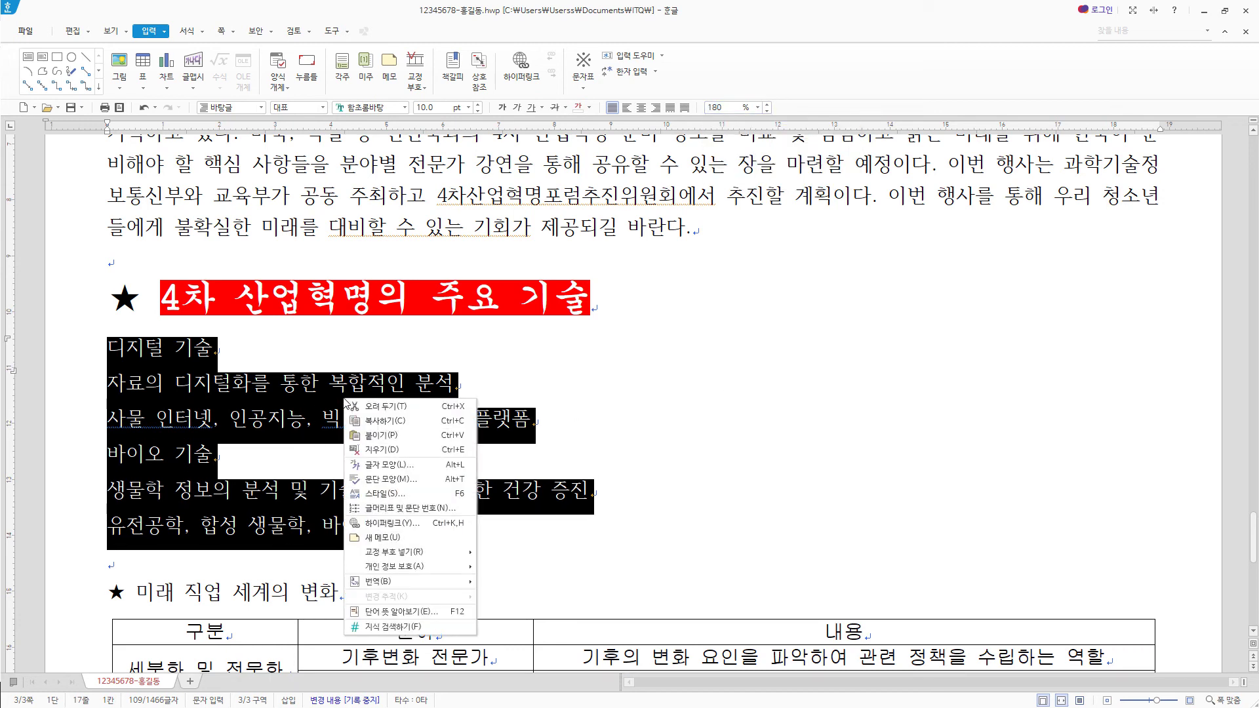
left_click(438, 509)
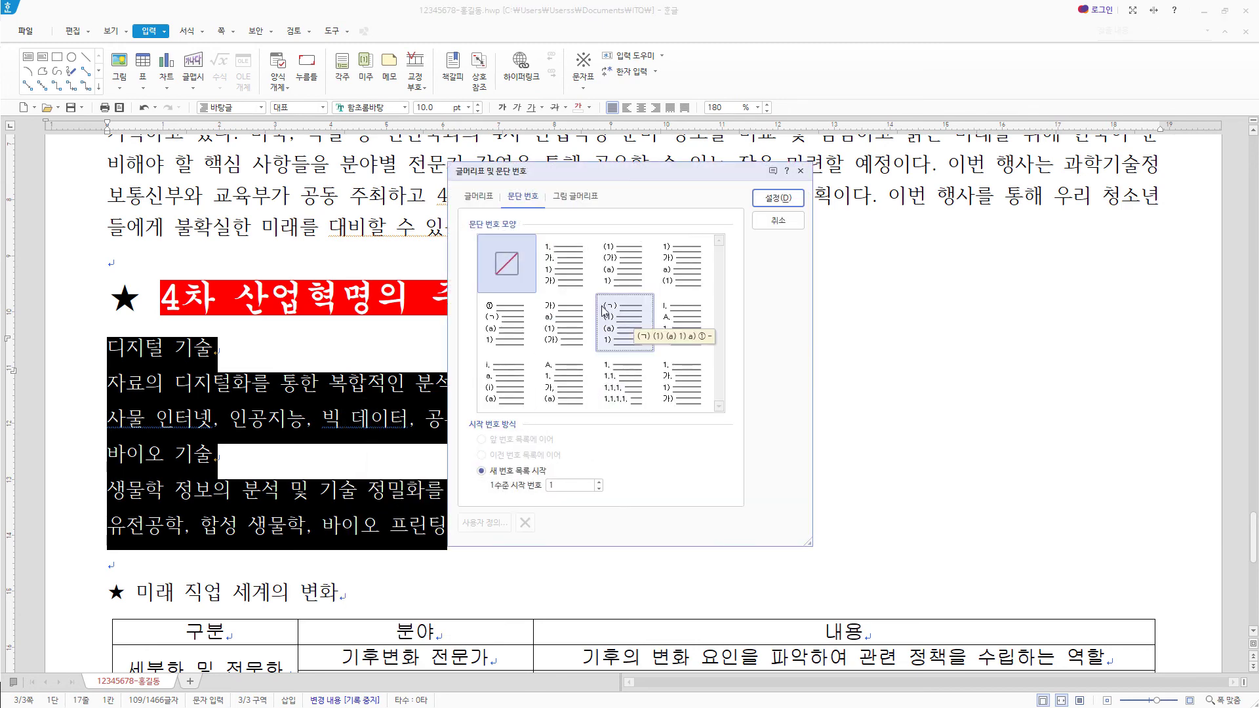
left_click(515, 315)
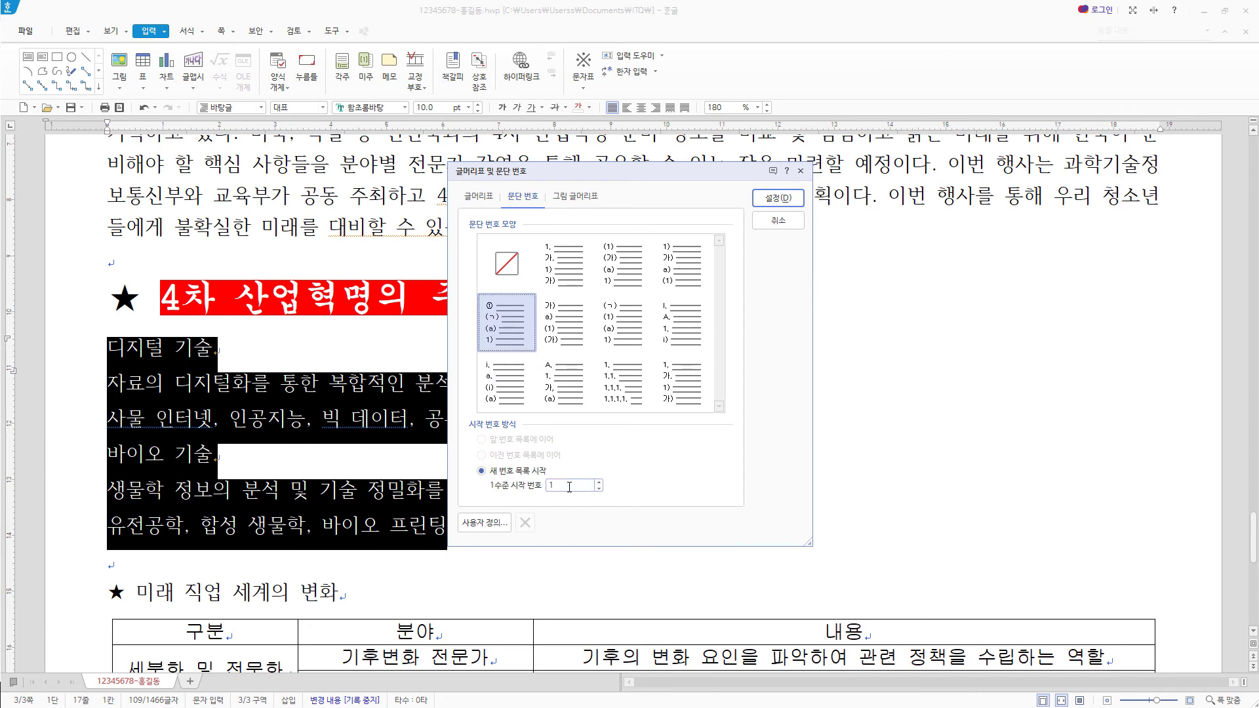
left_click(483, 523)
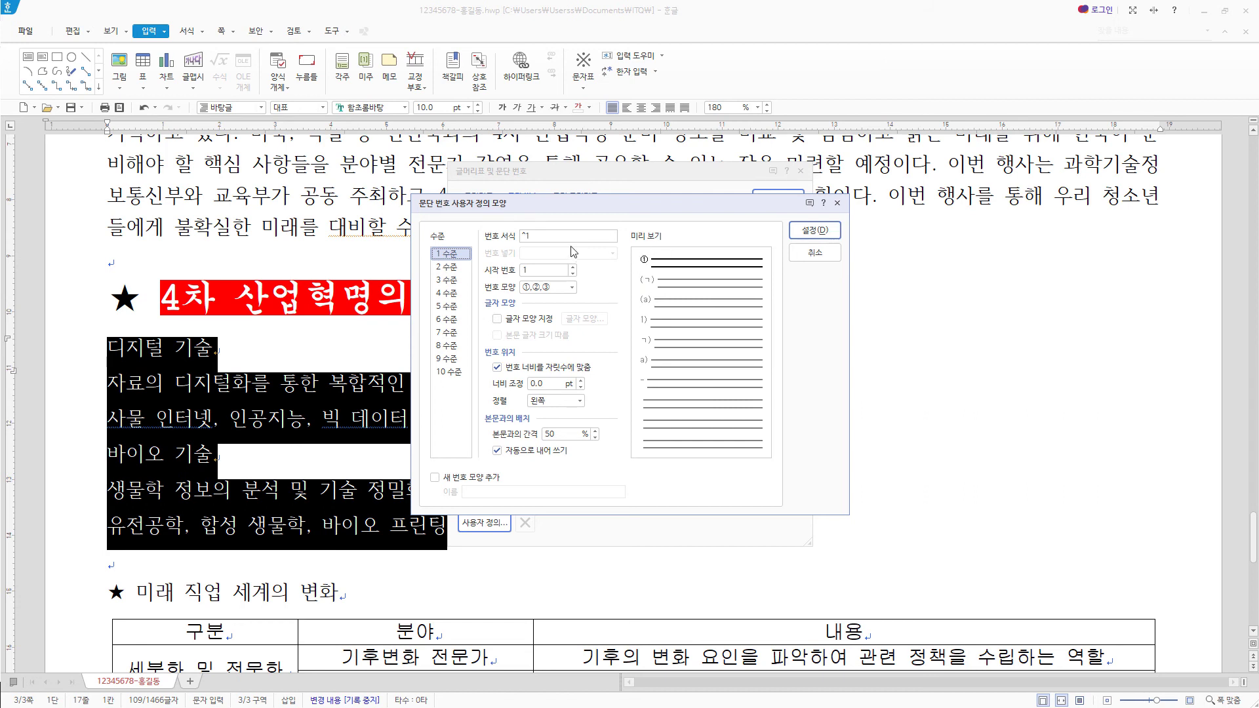
left_click(537, 384)
type("20")
left_click(554, 401)
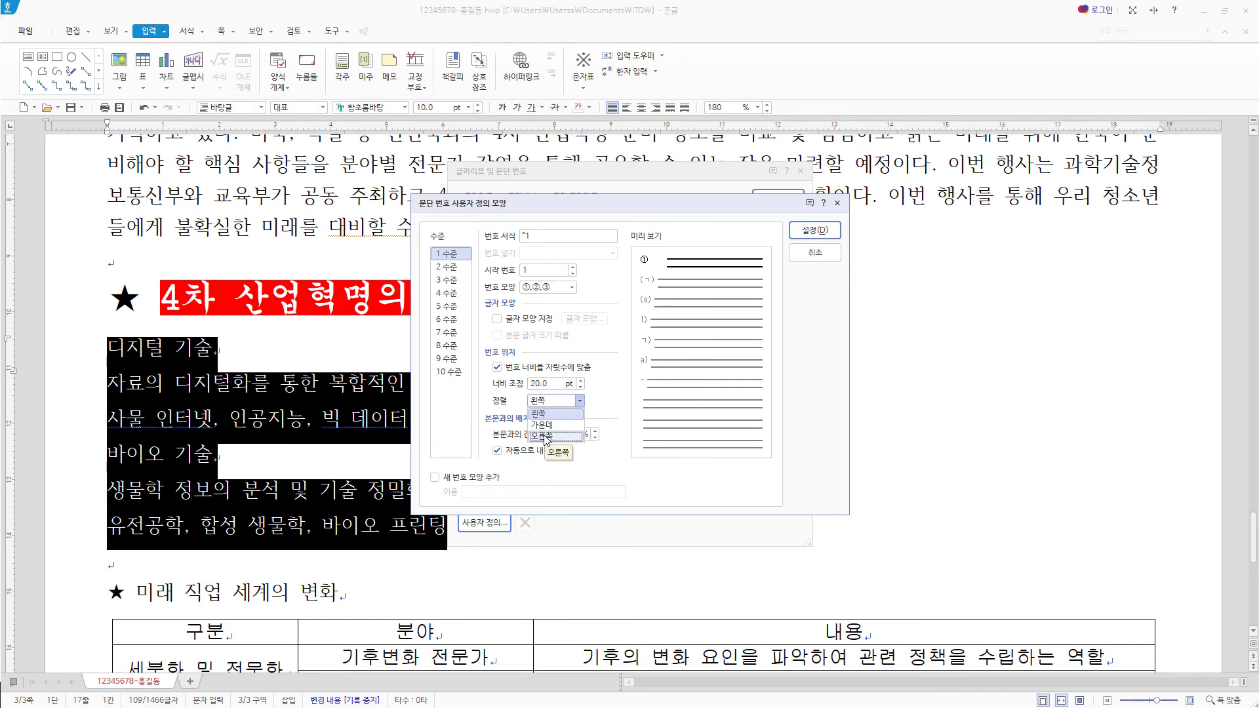
left_click(552, 434)
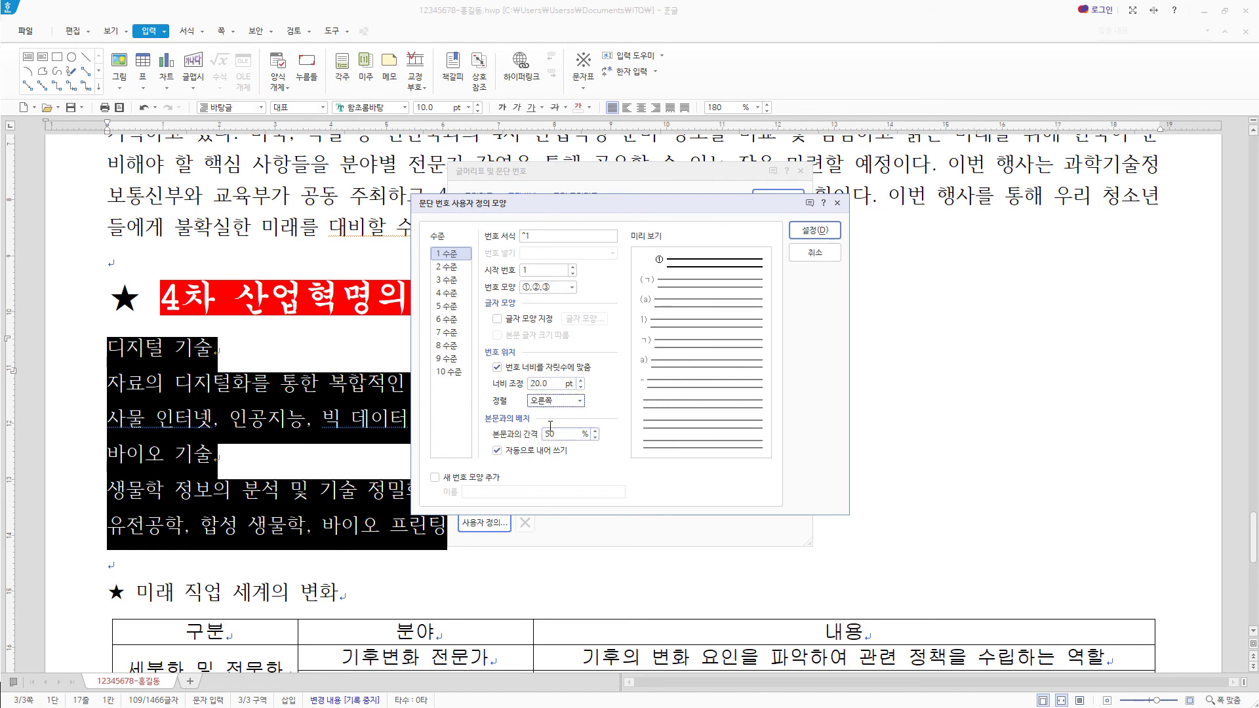
Customize numbering level 2 with 30 pt width and right alignment, and apply the numbering to the six lines.
left_click(458, 267)
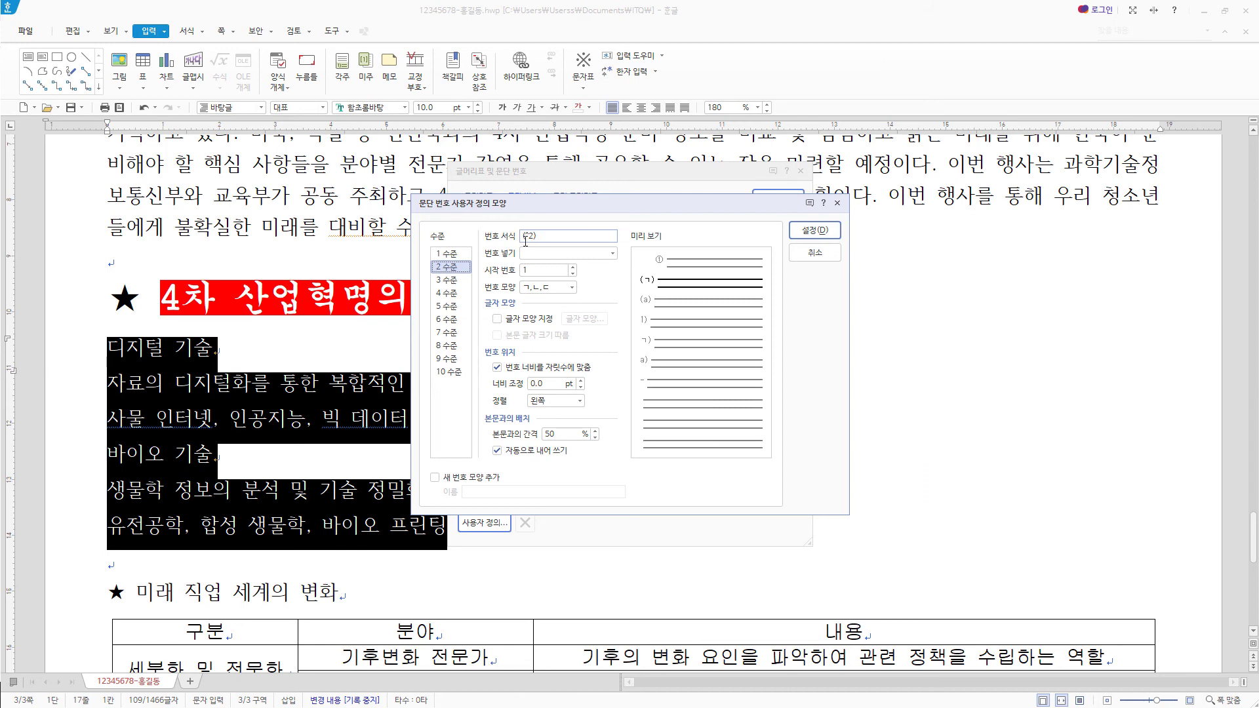
left_click(562, 387)
type("30")
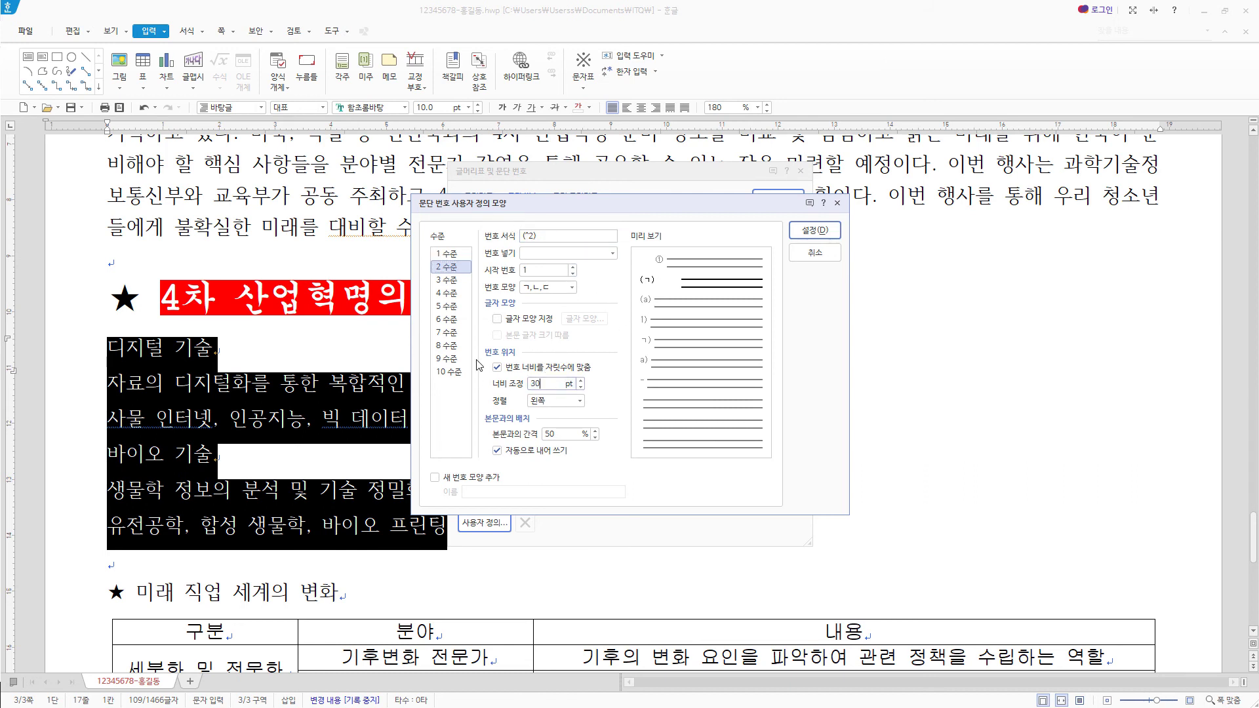
left_click(563, 401)
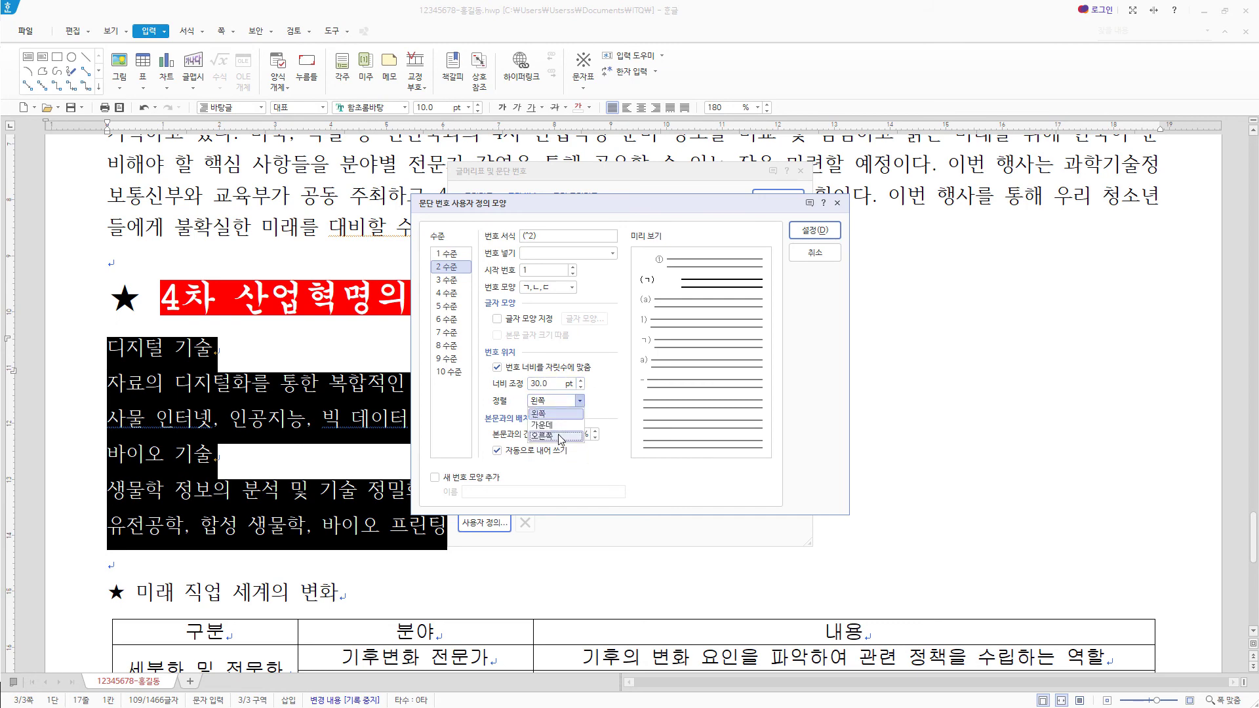
left_click(561, 438)
key("Return")
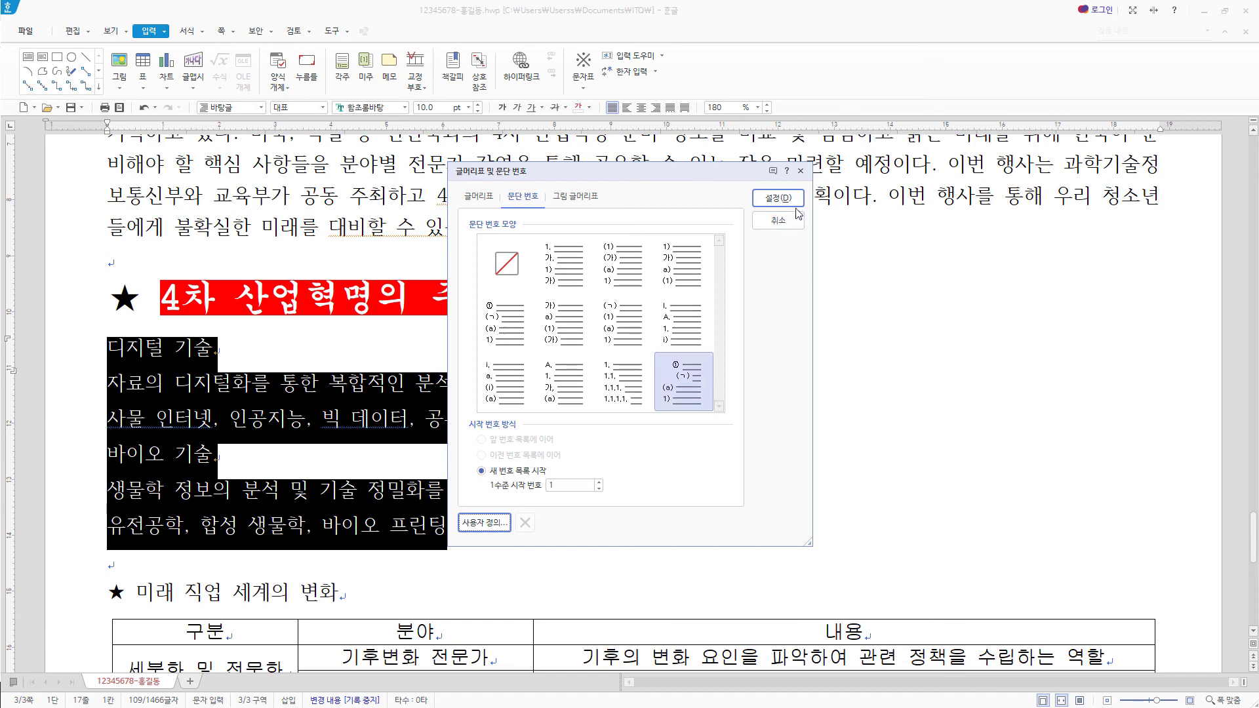
left_click(775, 200)
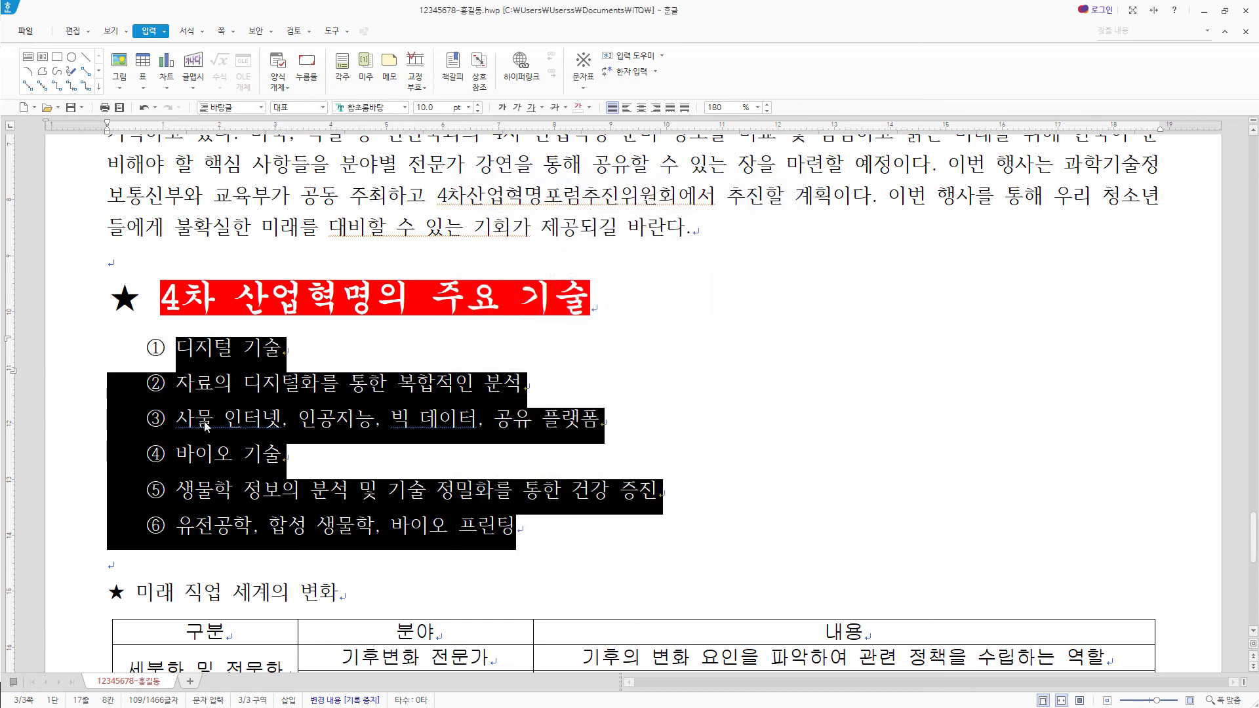
Demote the two lines under "디지털 기술" to the second numbering level.
left_click_drag(602, 423, 105, 392)
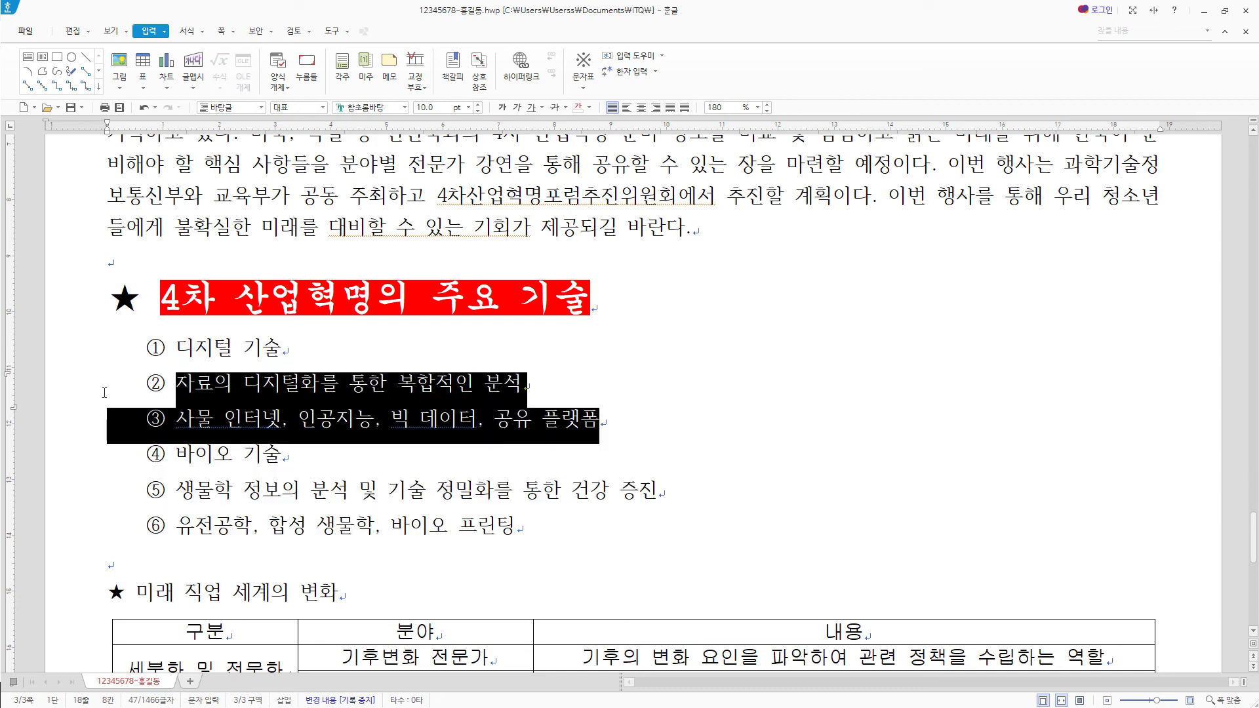
left_click(198, 37)
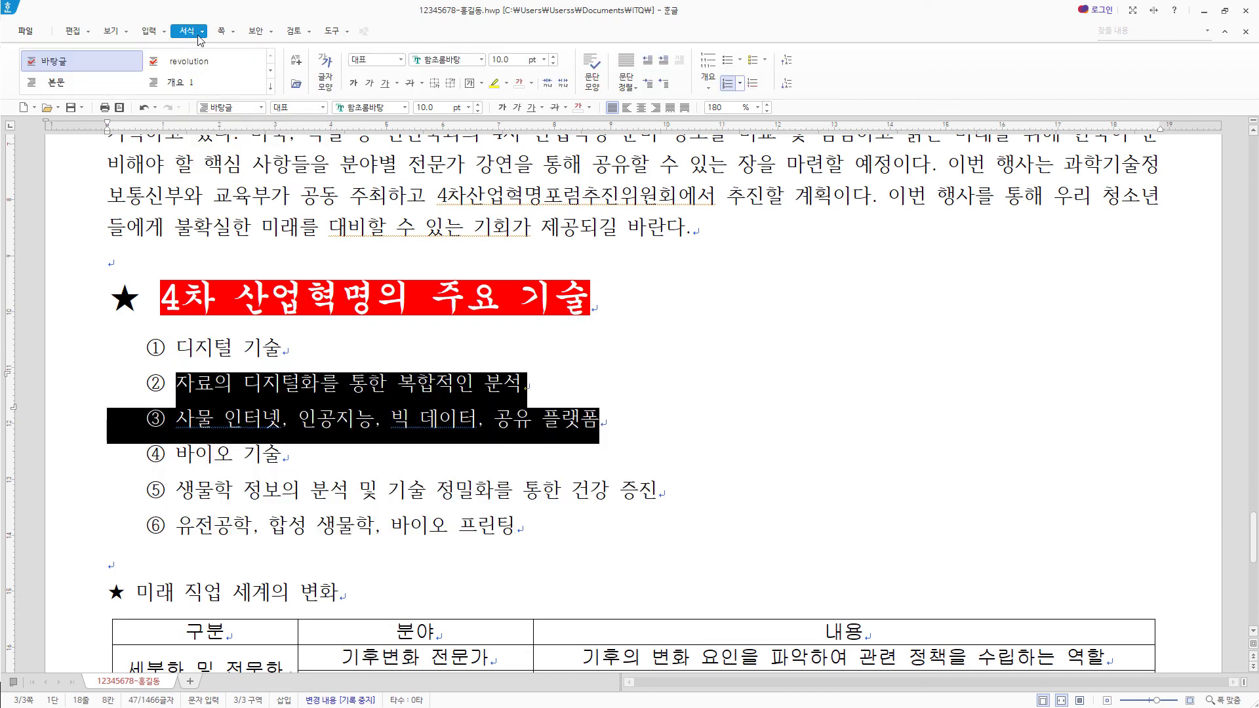
left_click(788, 89)
Demote the two lines under "바이오 기술" to the second numbering level.
left_click_drag(561, 530, 119, 488)
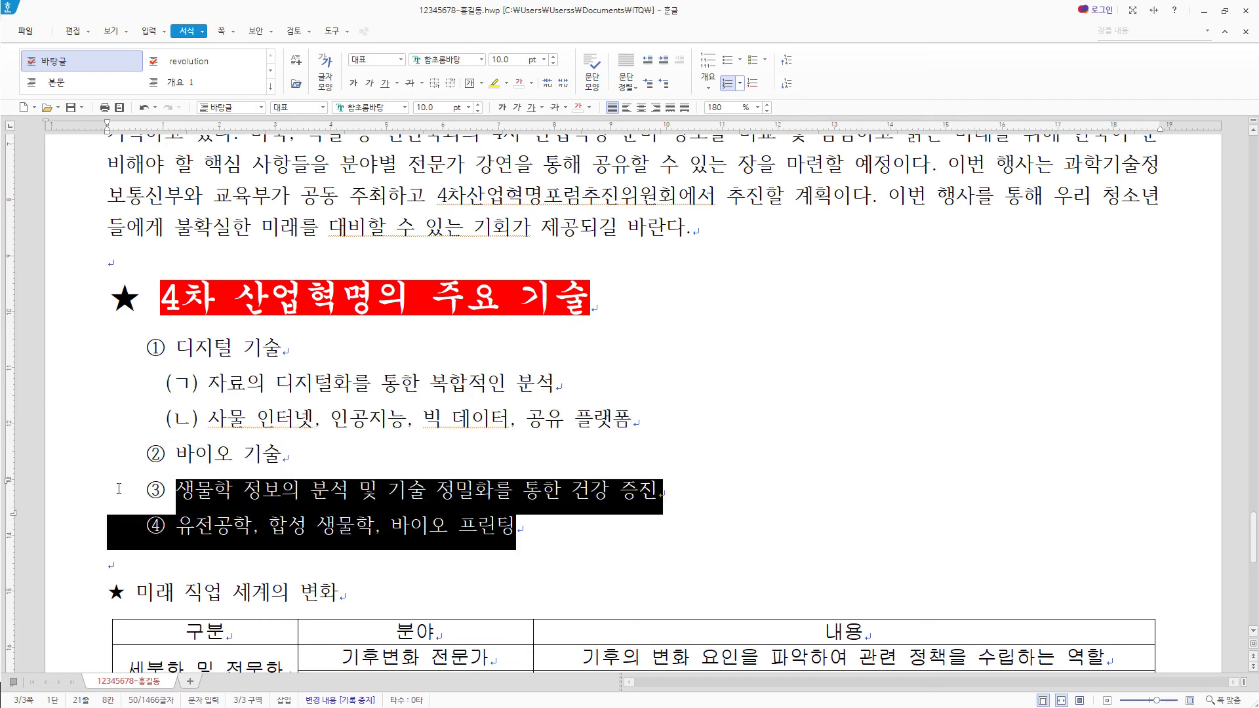
left_click(786, 83)
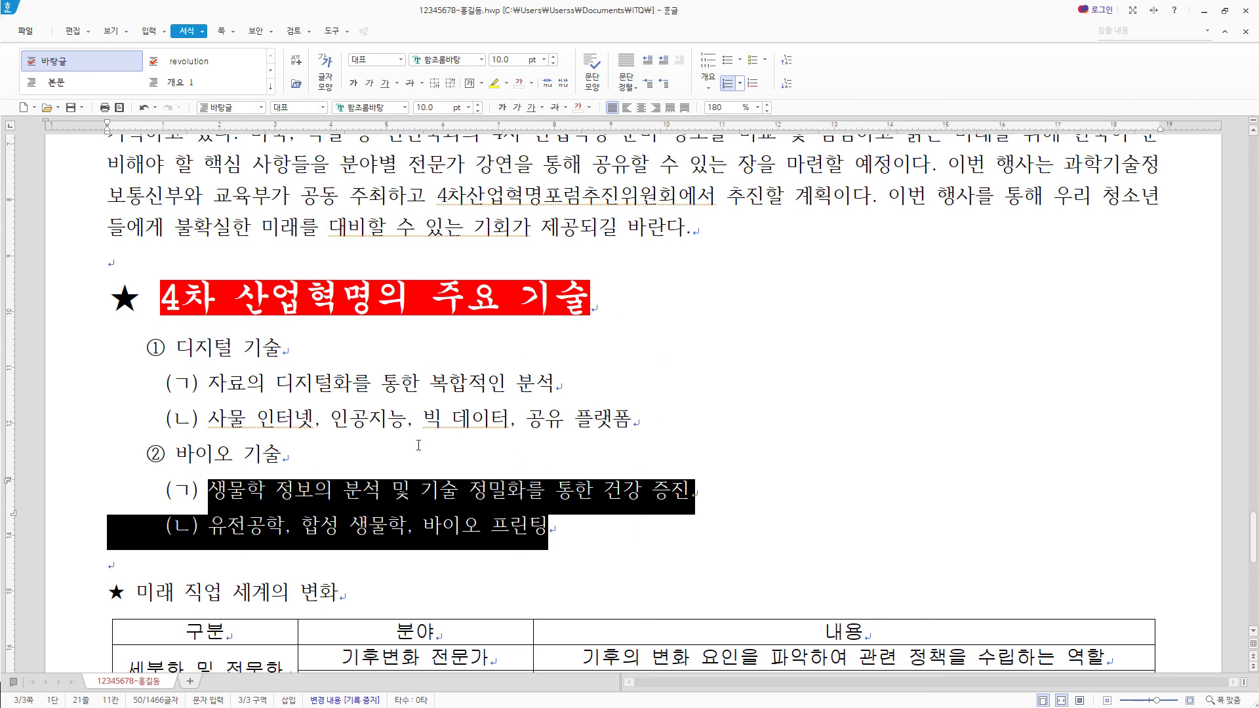
Set the heading "★ 미래 직업 세계의 변화" to the 궁서 font at 18 pt.
scroll(418, 445, "down", 4)
left_click_drag(340, 244, 106, 253)
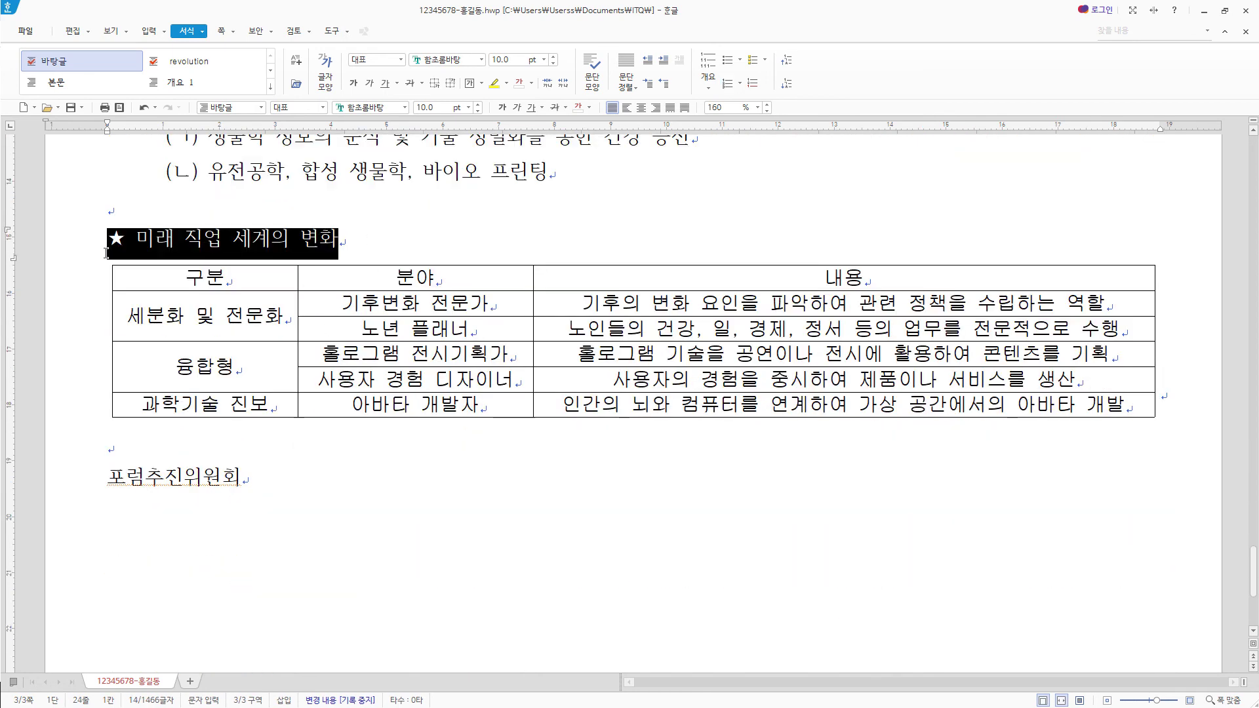
left_click(405, 108)
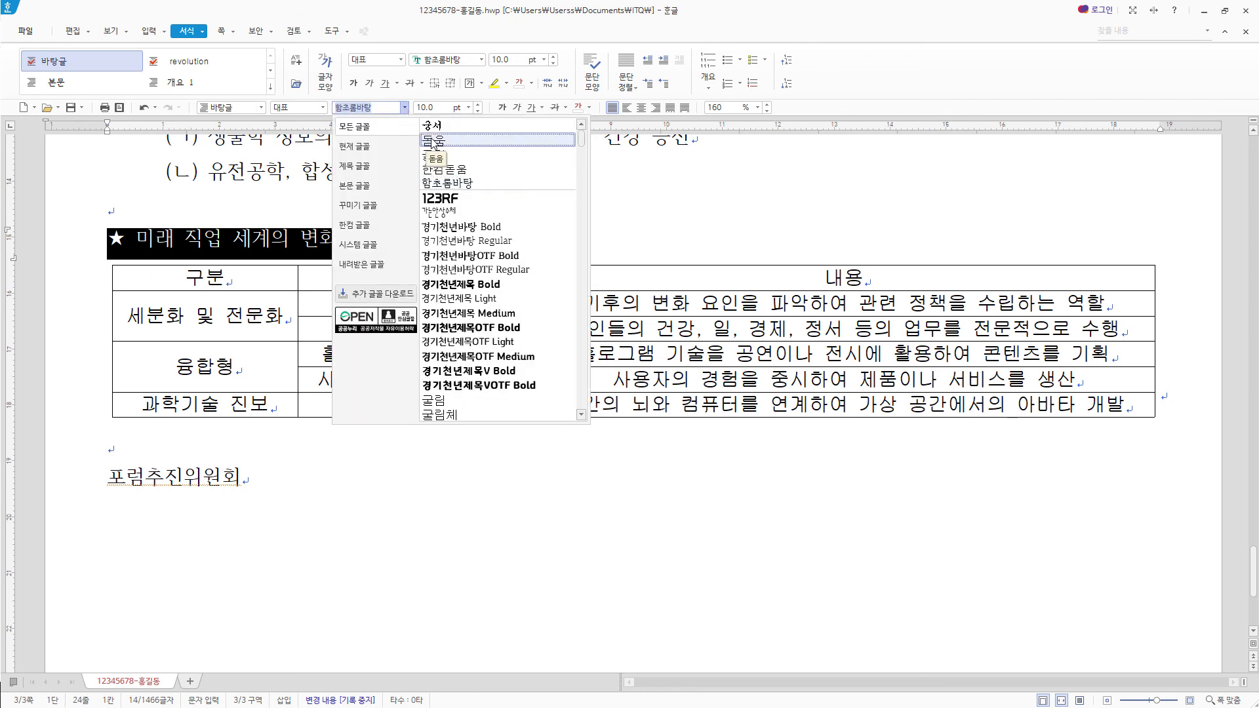
left_click(444, 131)
left_click(443, 107)
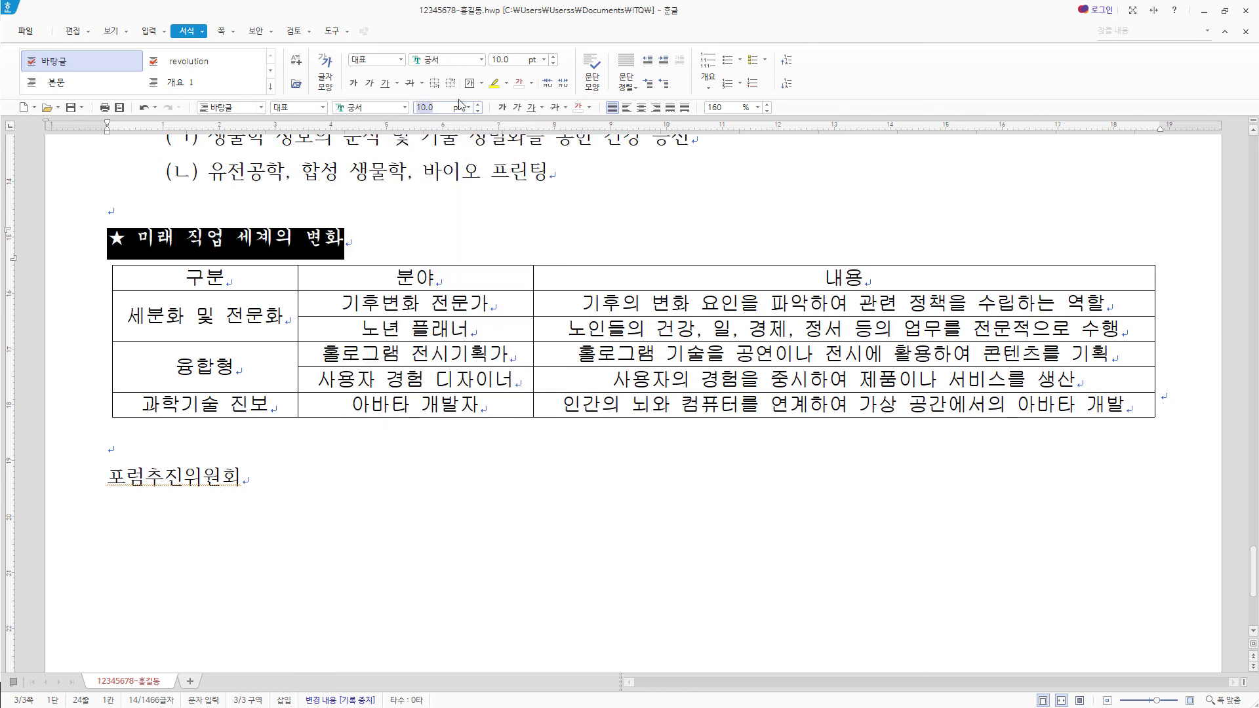
type("18")
key("Return")
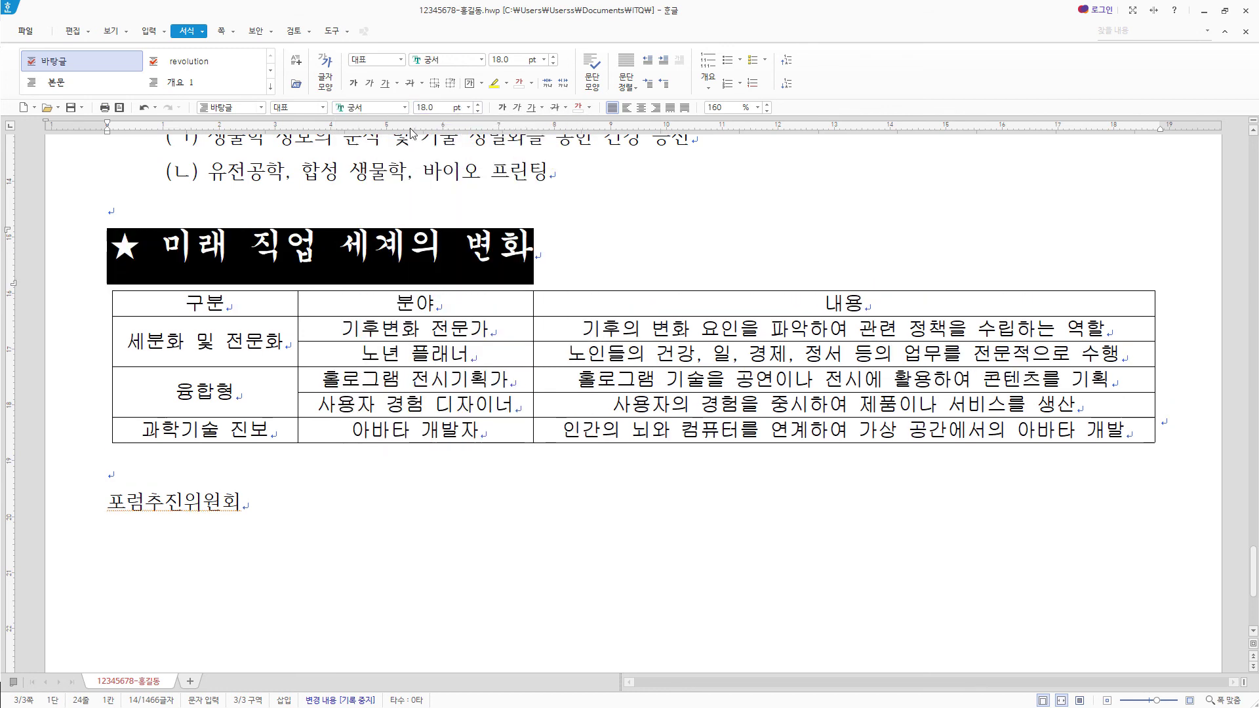
Italicize the heading text "미래 직업 세계의 변화", leaving out the star.
left_click(166, 246)
left_click_drag(166, 246, 621, 248)
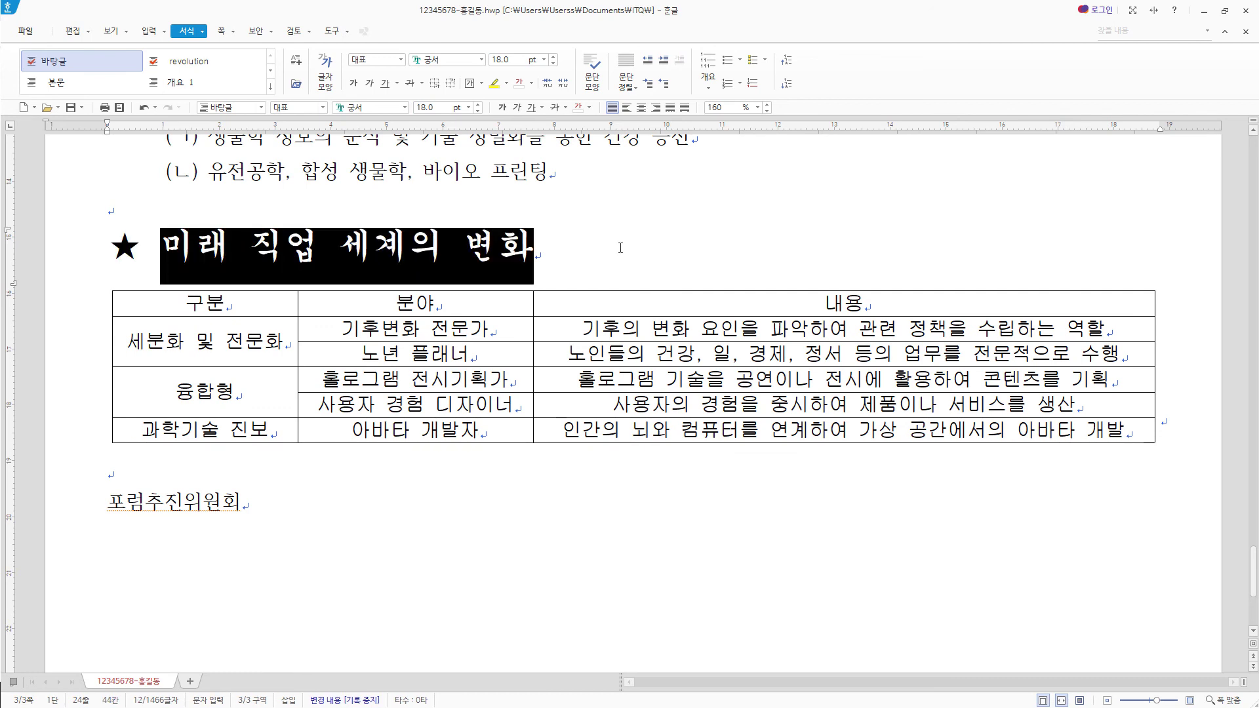
left_click(517, 107)
Add the ˇ emphasis mark above the characters of "미래 직업" in the table heading.
left_click_drag(163, 250, 319, 249)
right_click(304, 250)
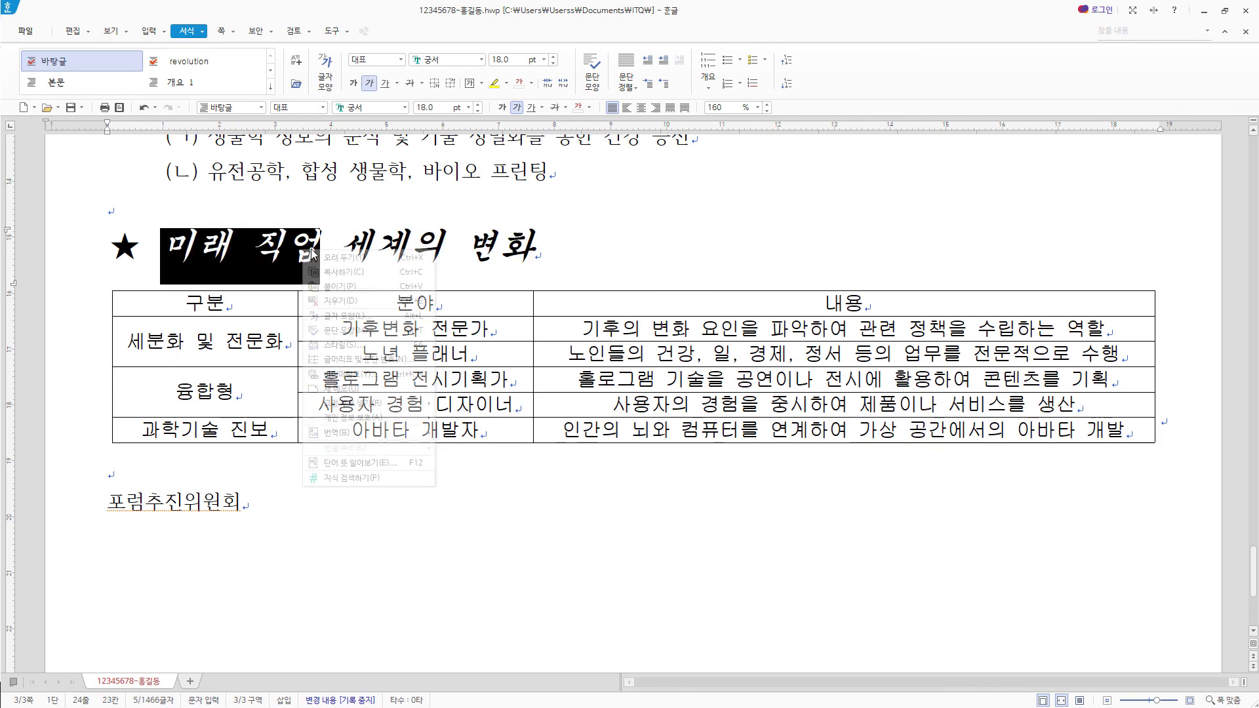
left_click(381, 317)
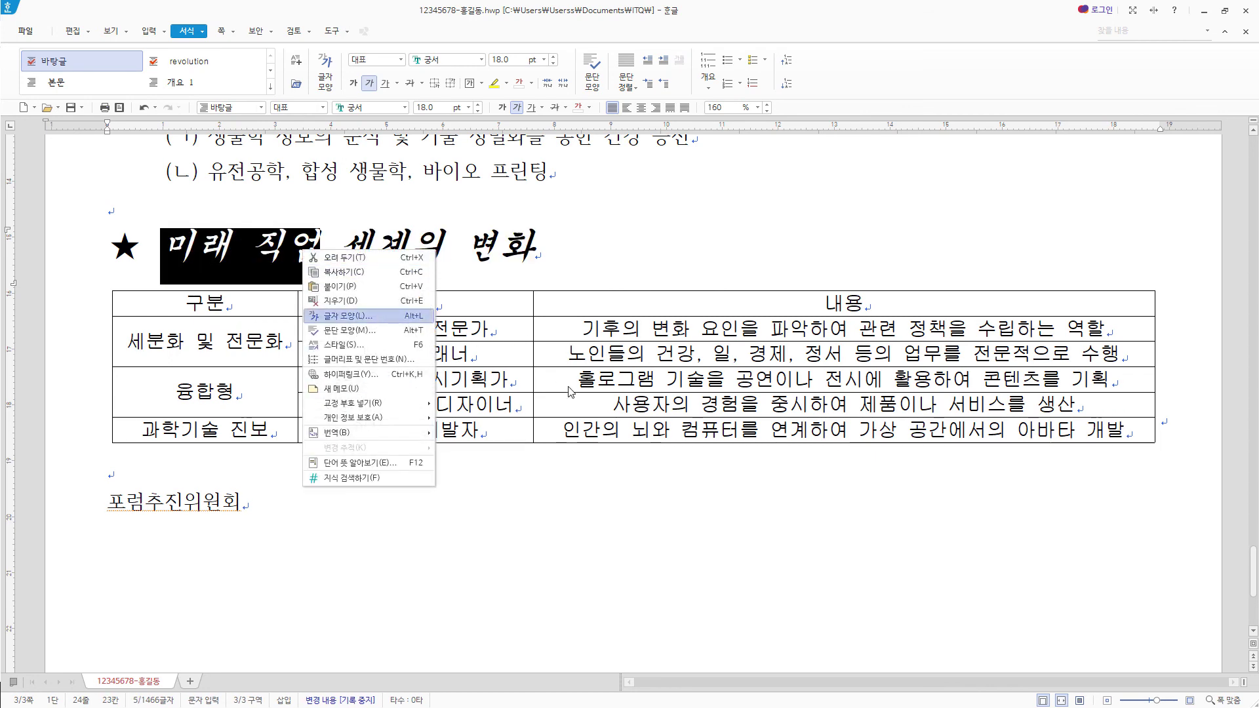
left_click(497, 216)
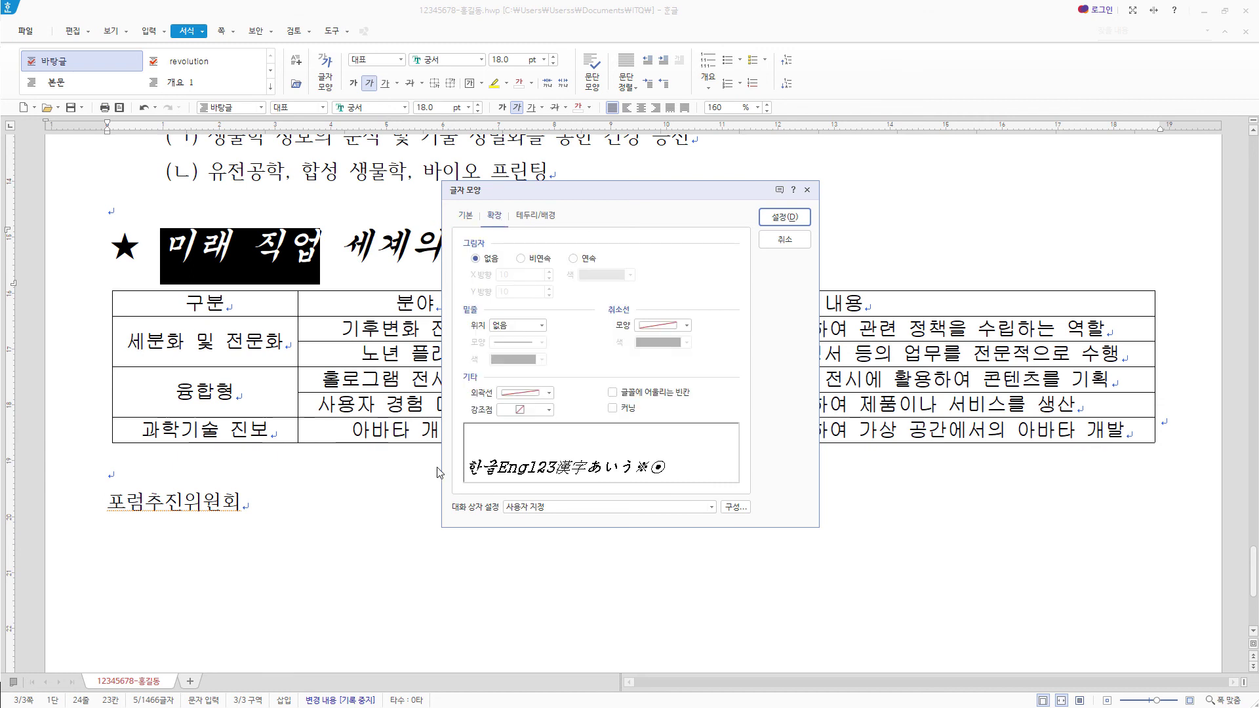
left_click(542, 412)
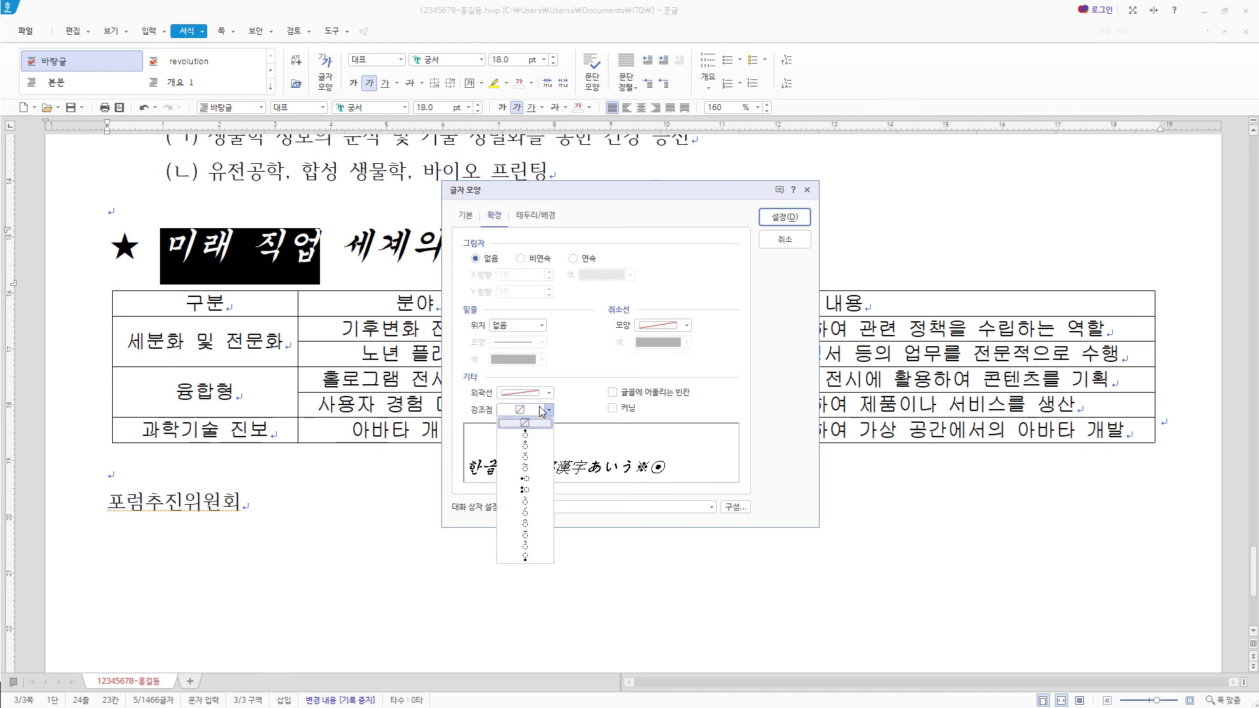
left_click(527, 458)
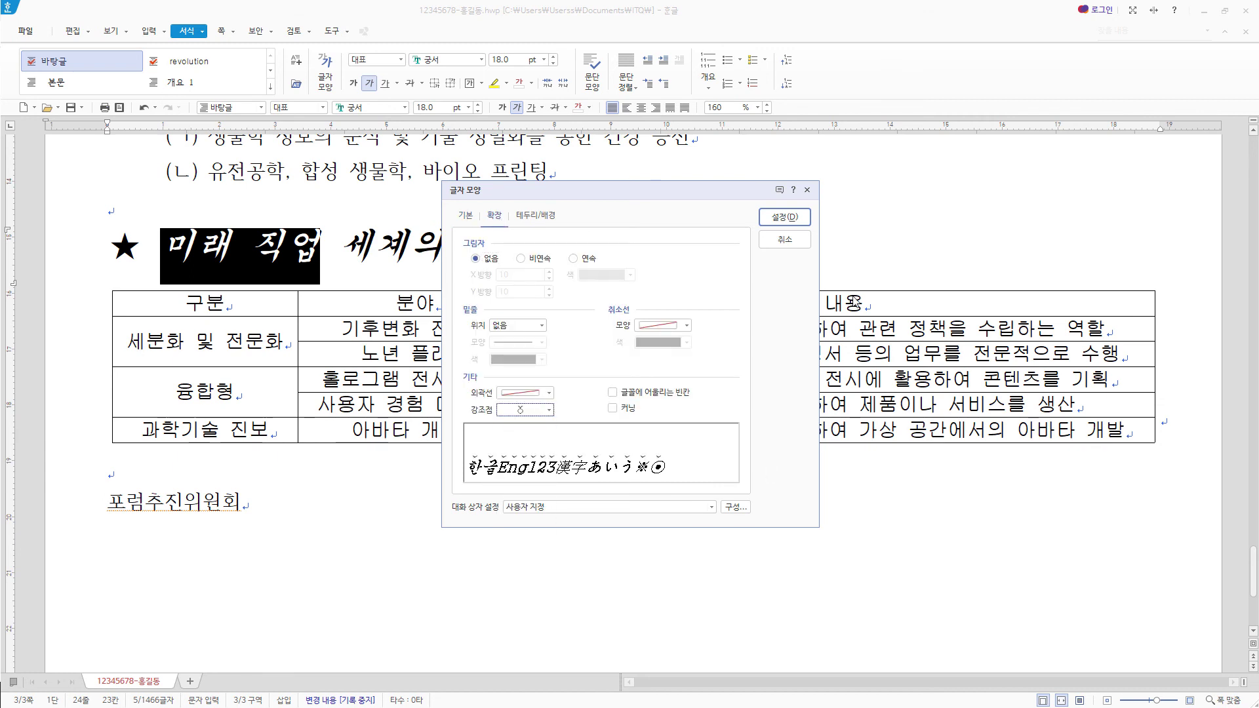
left_click(795, 223)
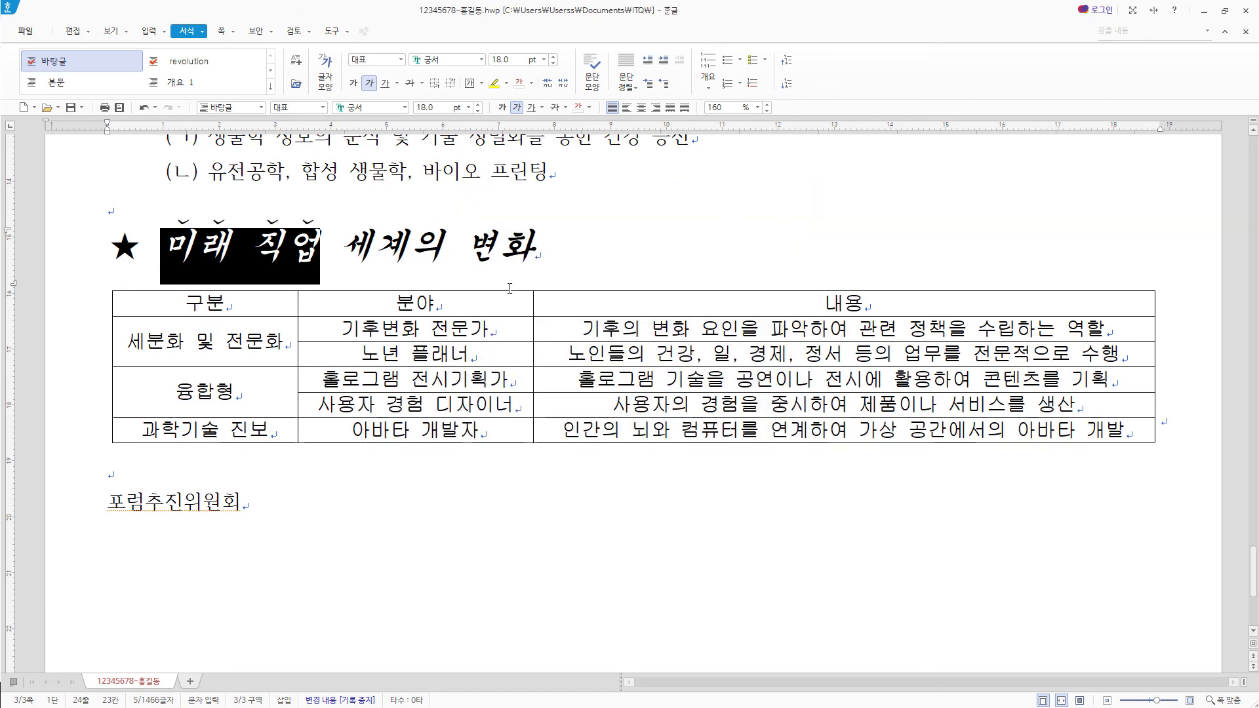
Add the ˇ emphasis mark above the word "변화" at the end of the table heading.
double_click(478, 243)
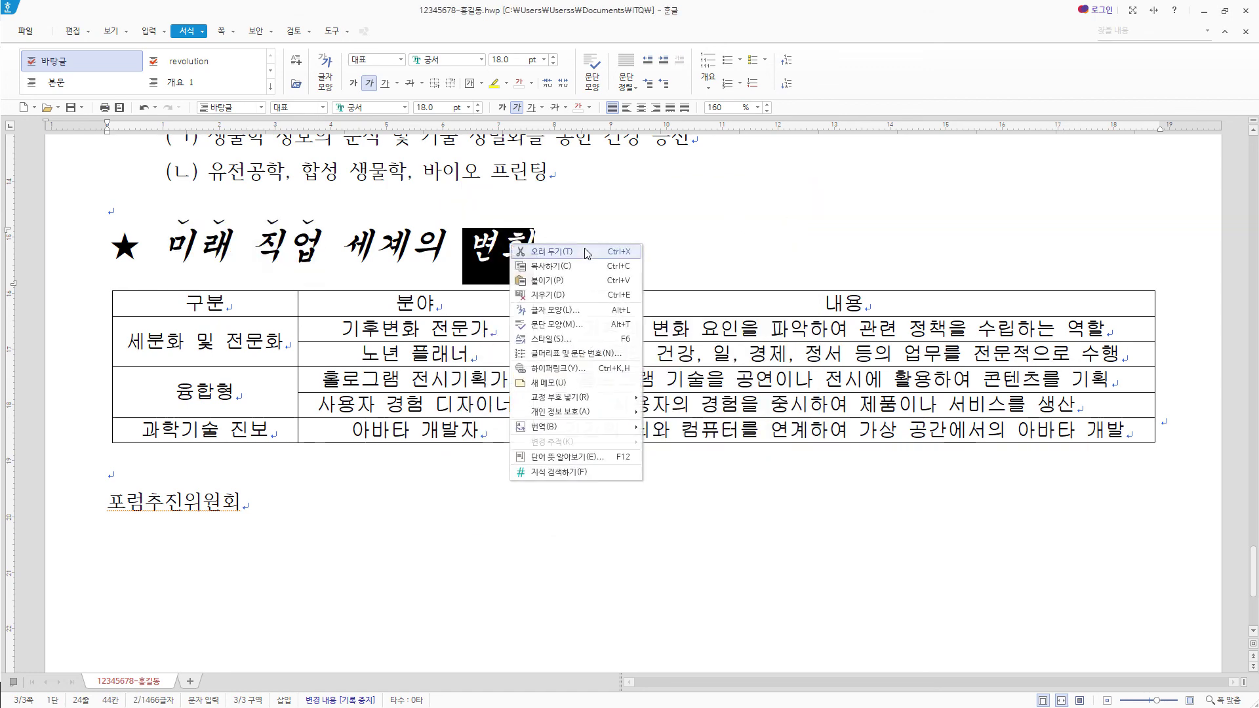
right_click(511, 244)
left_click(565, 311)
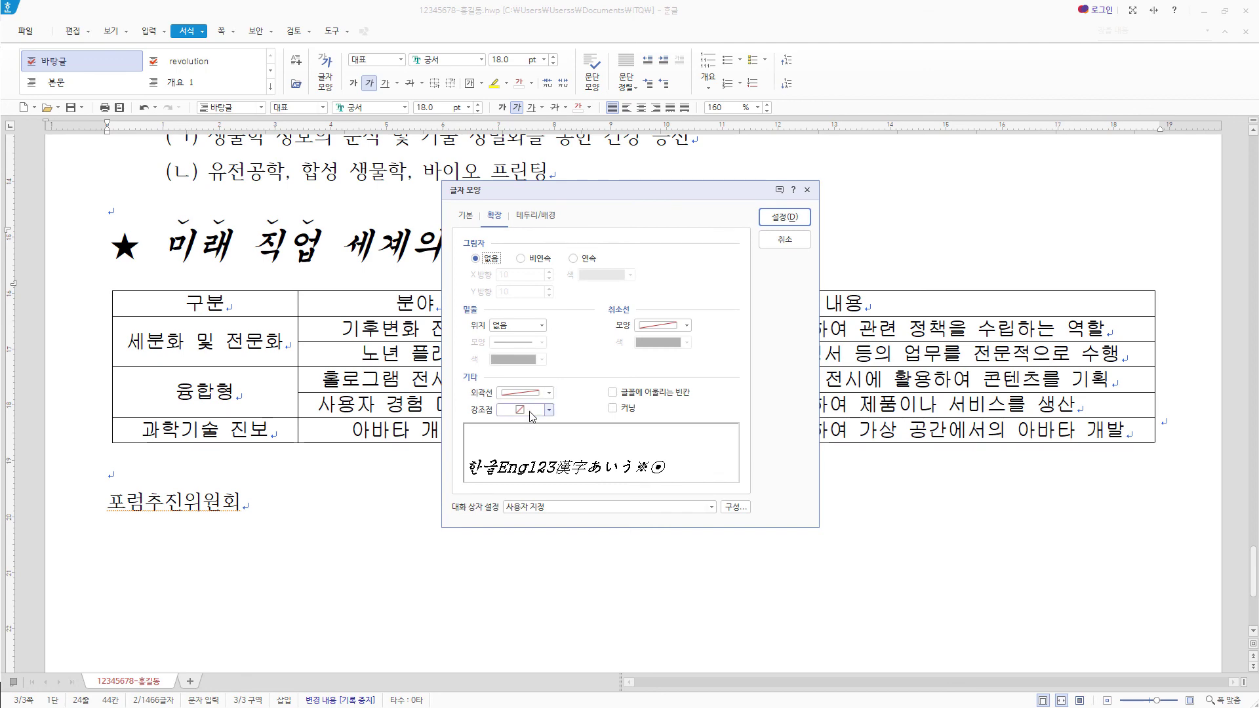
left_click(531, 413)
left_click(526, 466)
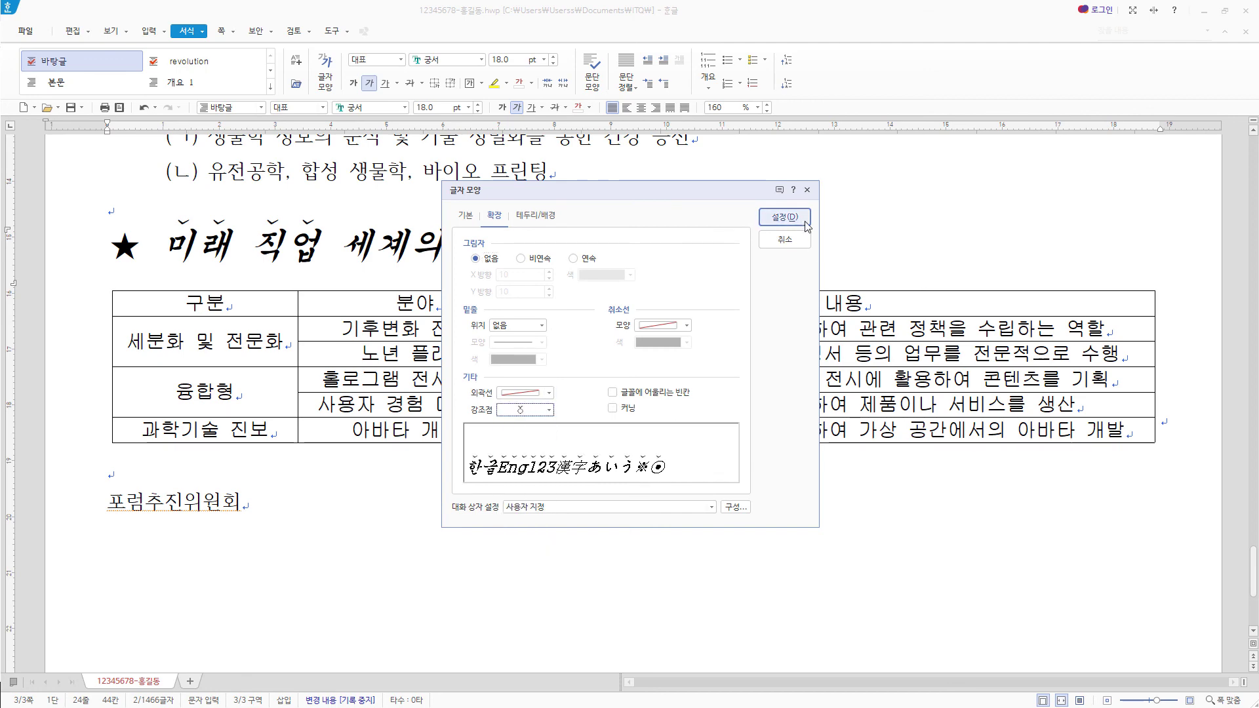
left_click(798, 218)
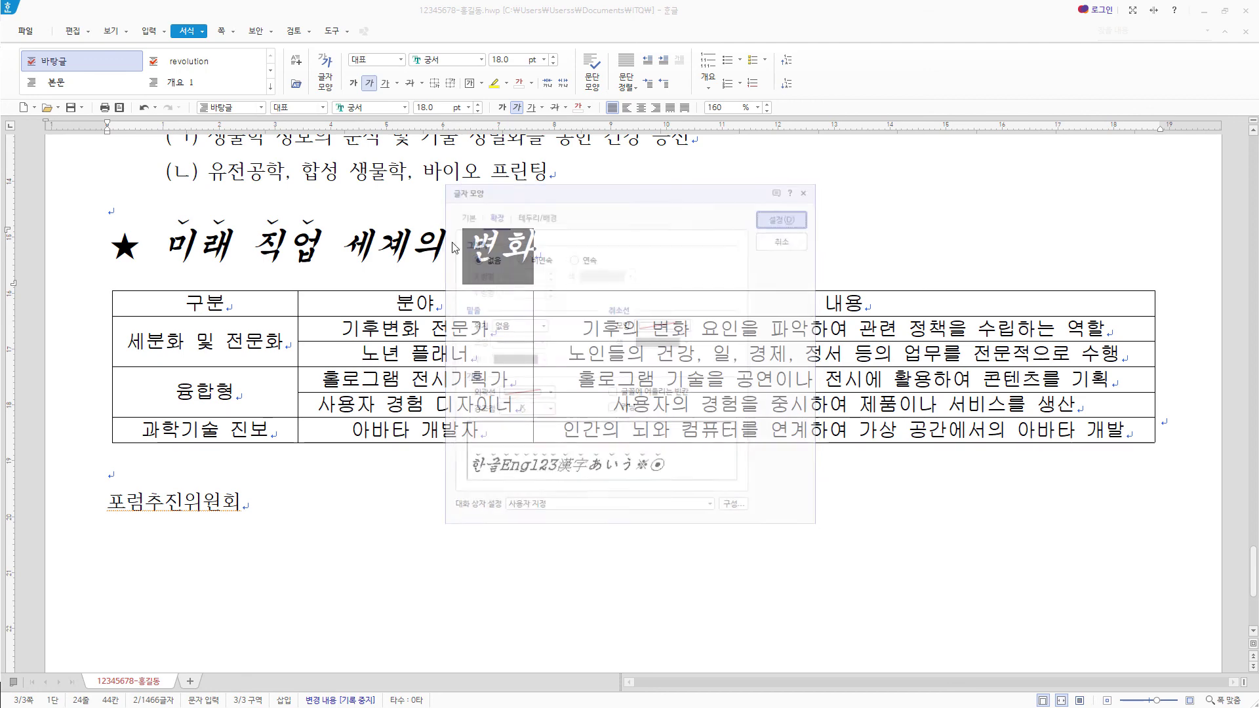
Select all cells of the table and give its top and bottom borders a 0.5 mm double line.
left_click(210, 302)
left_click_drag(210, 302, 1043, 430)
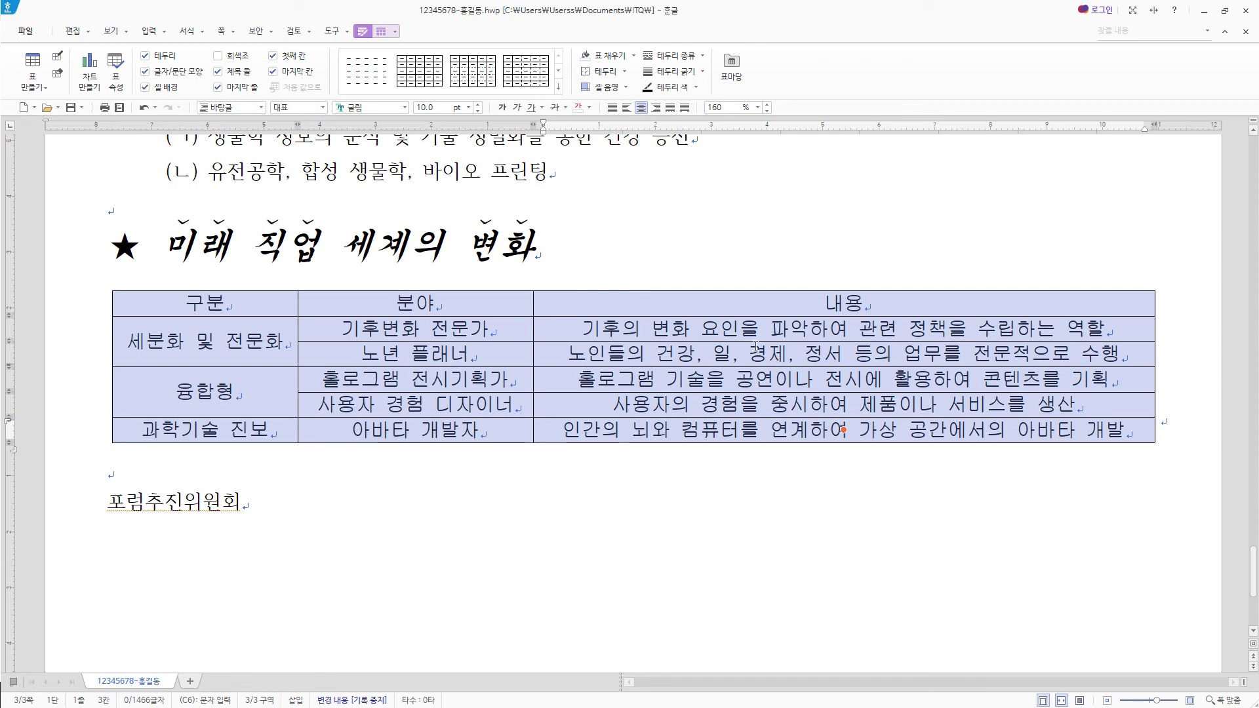
key("l")
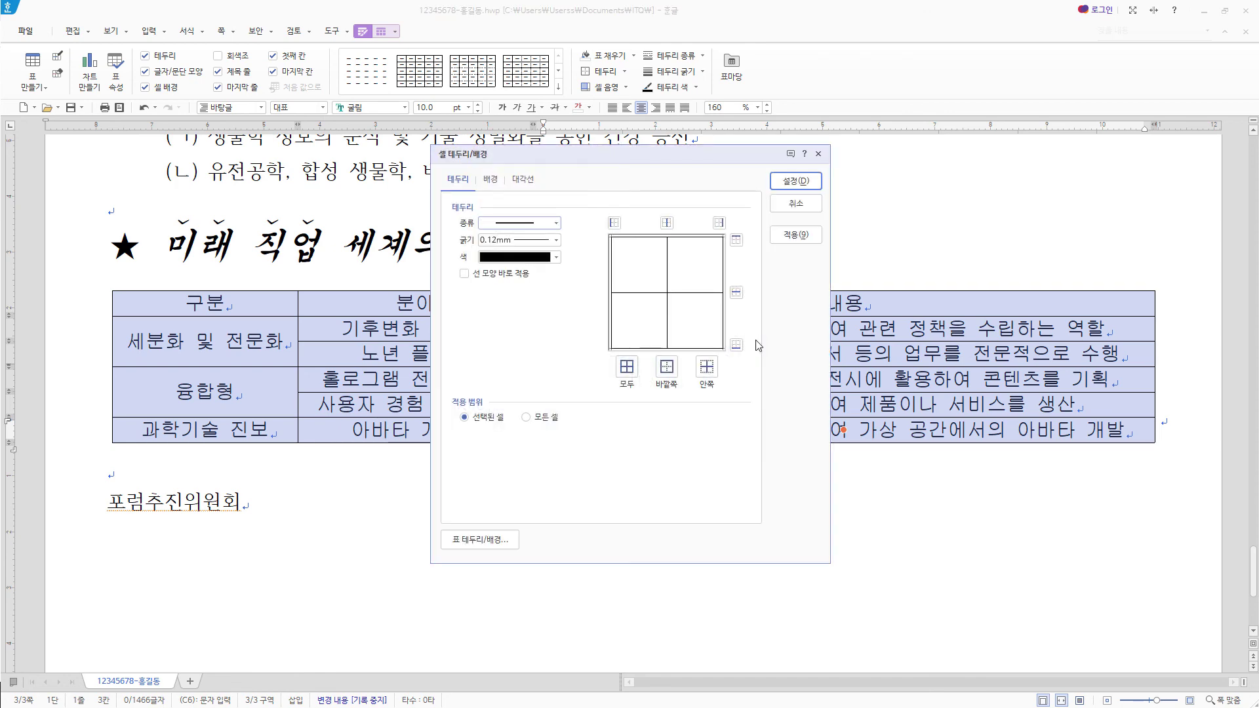
left_click(555, 224)
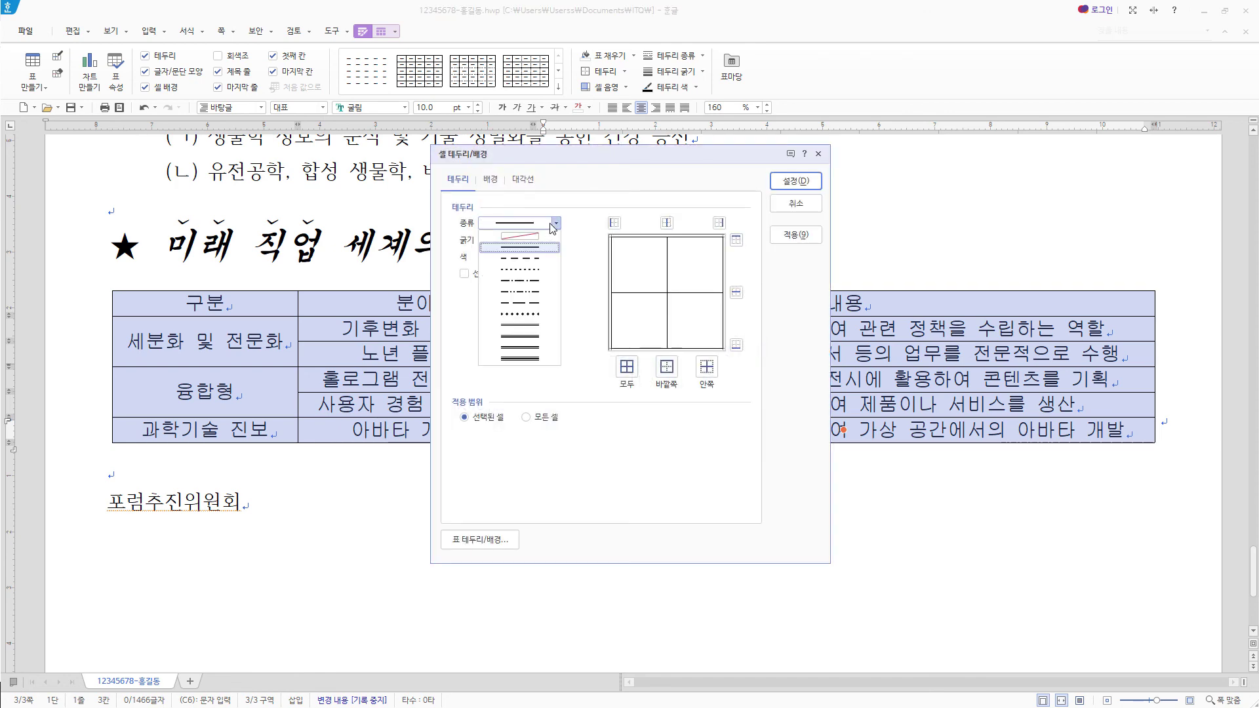
left_click(531, 336)
left_click(736, 241)
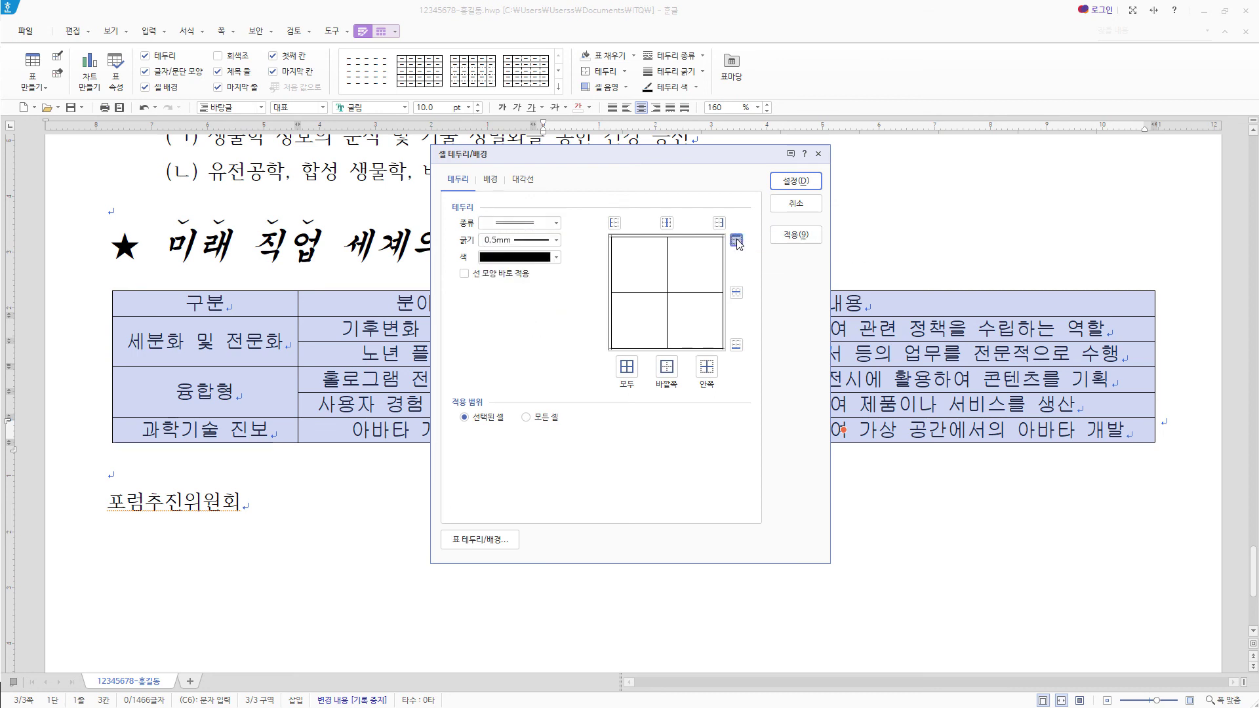
left_click(736, 345)
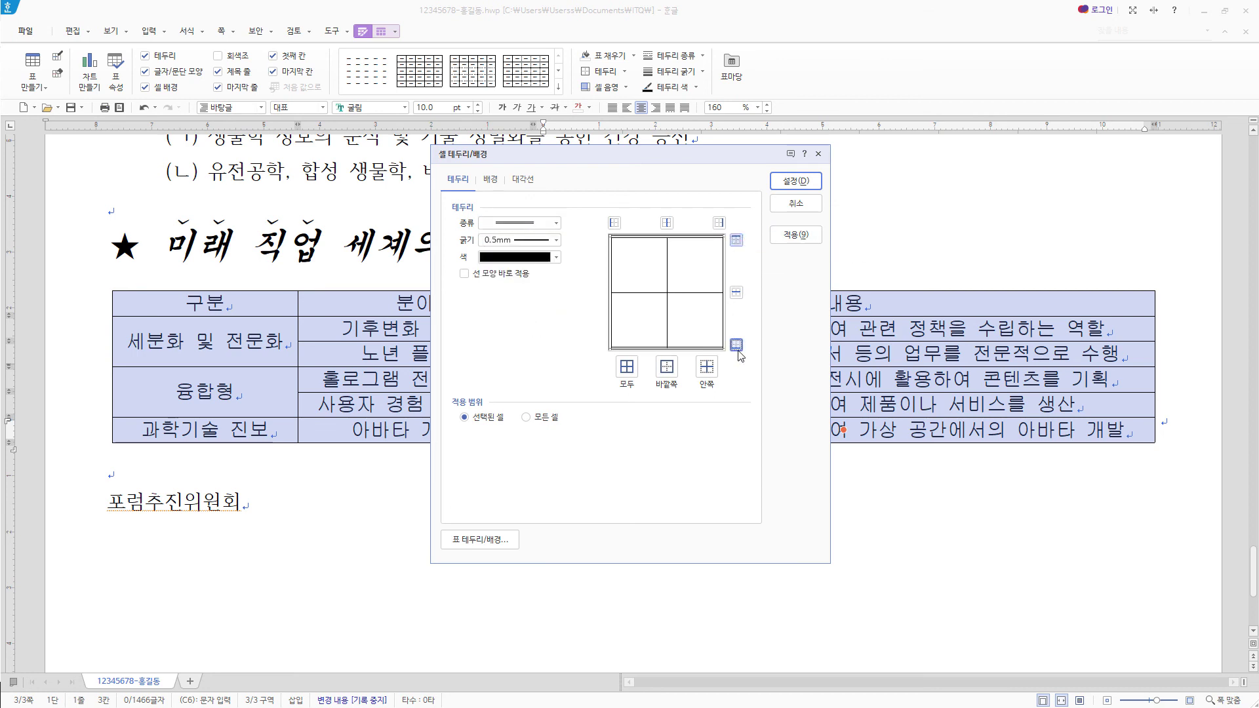
Remove the left and right outer borders of the table and apply the border settings.
left_click(555, 224)
left_click(541, 237)
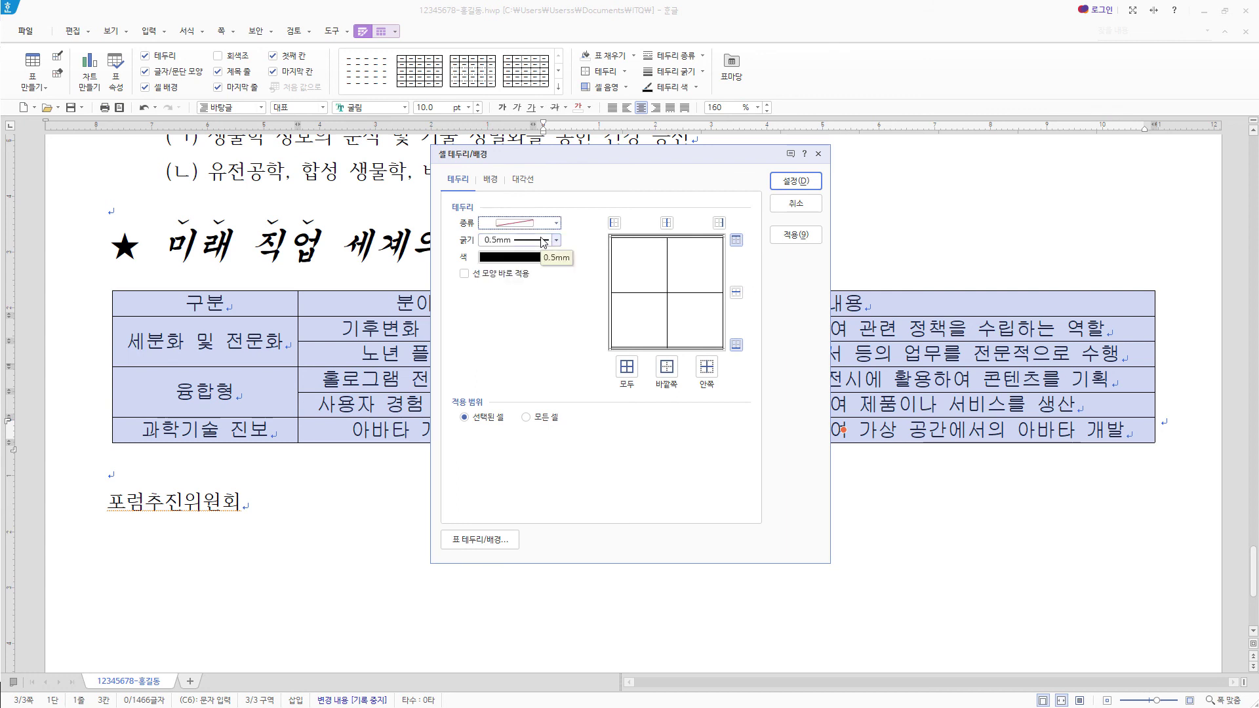
left_click(615, 223)
left_click(722, 224)
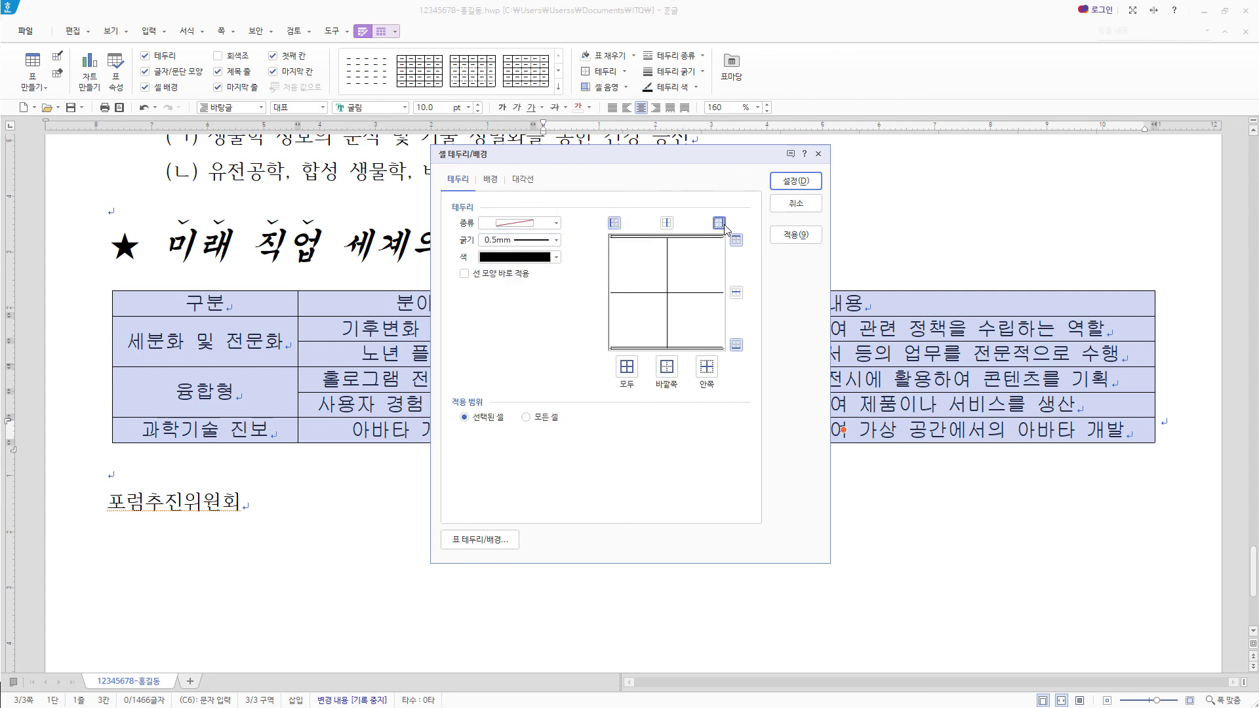
left_click(812, 186)
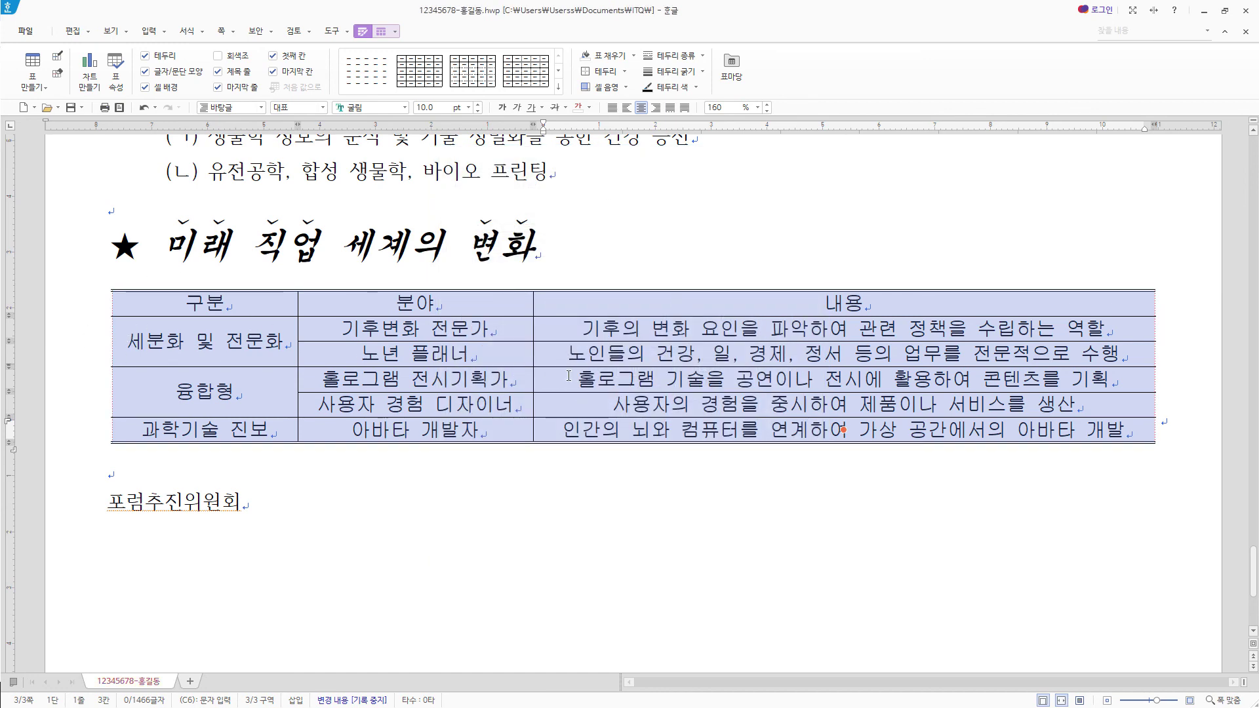
Give the bottom border of the table's header row (구분, 분야, 내용) a 0.5 mm double line.
left_click_drag(214, 303, 924, 297)
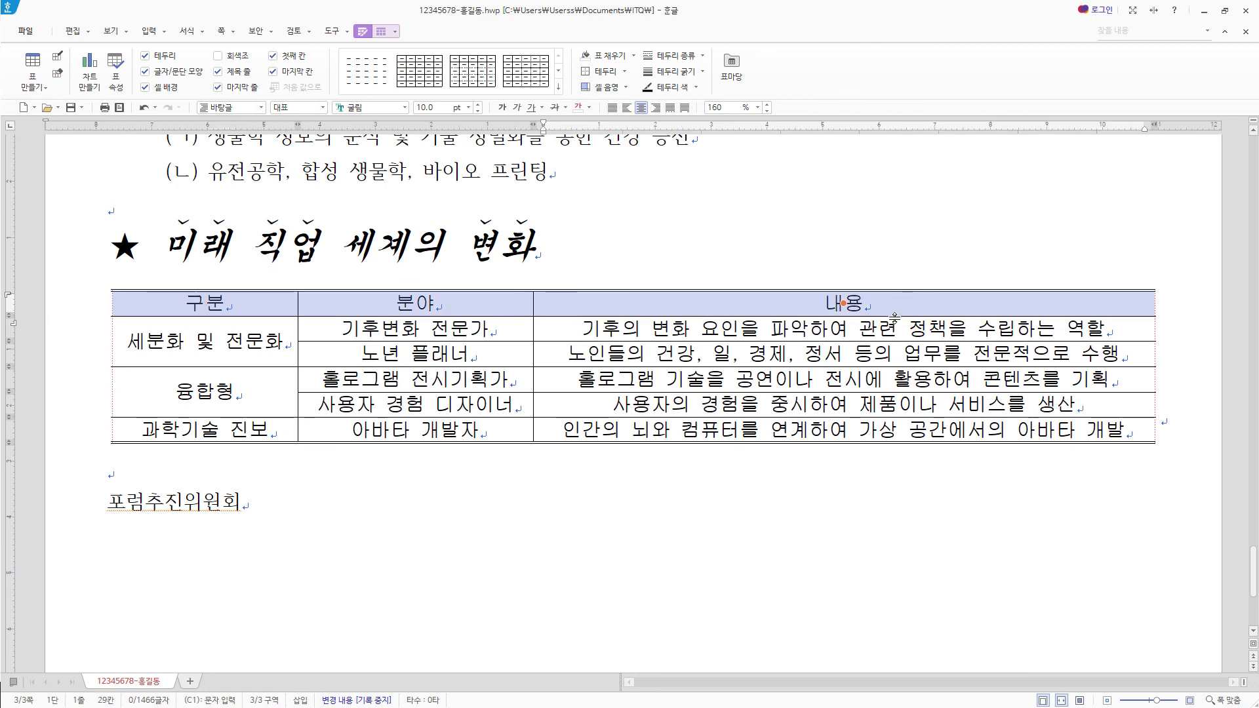
key("l")
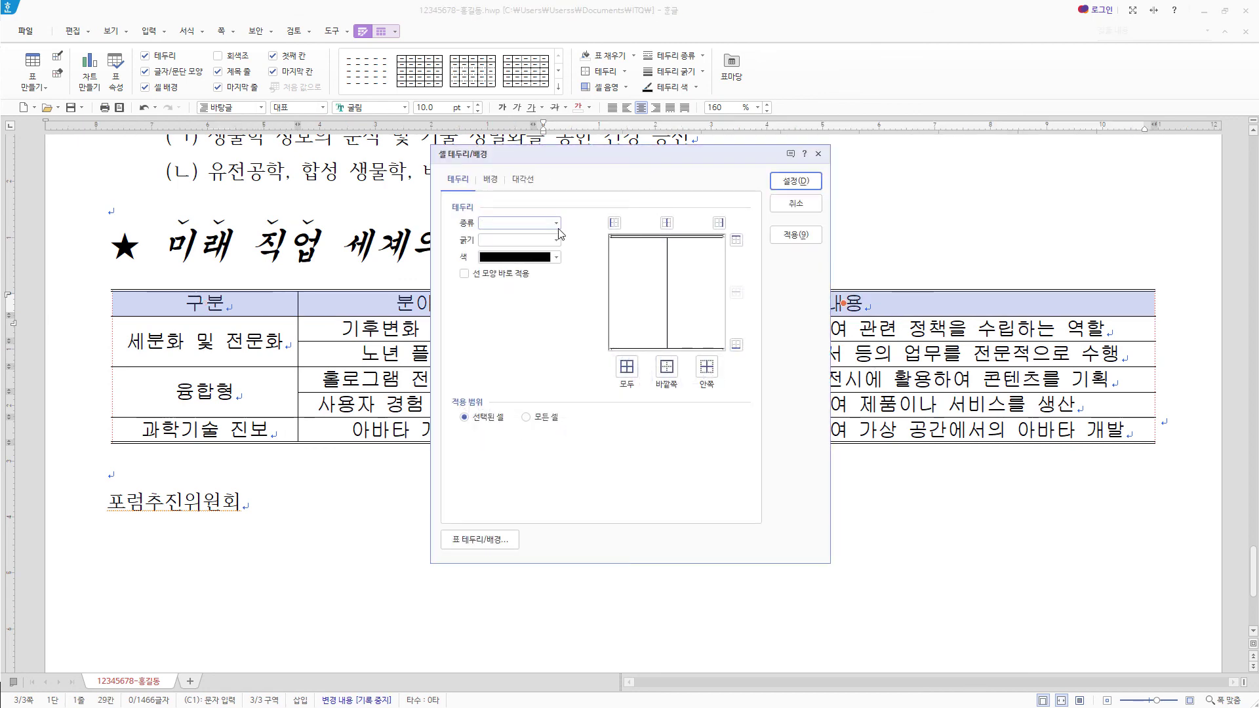
left_click(556, 223)
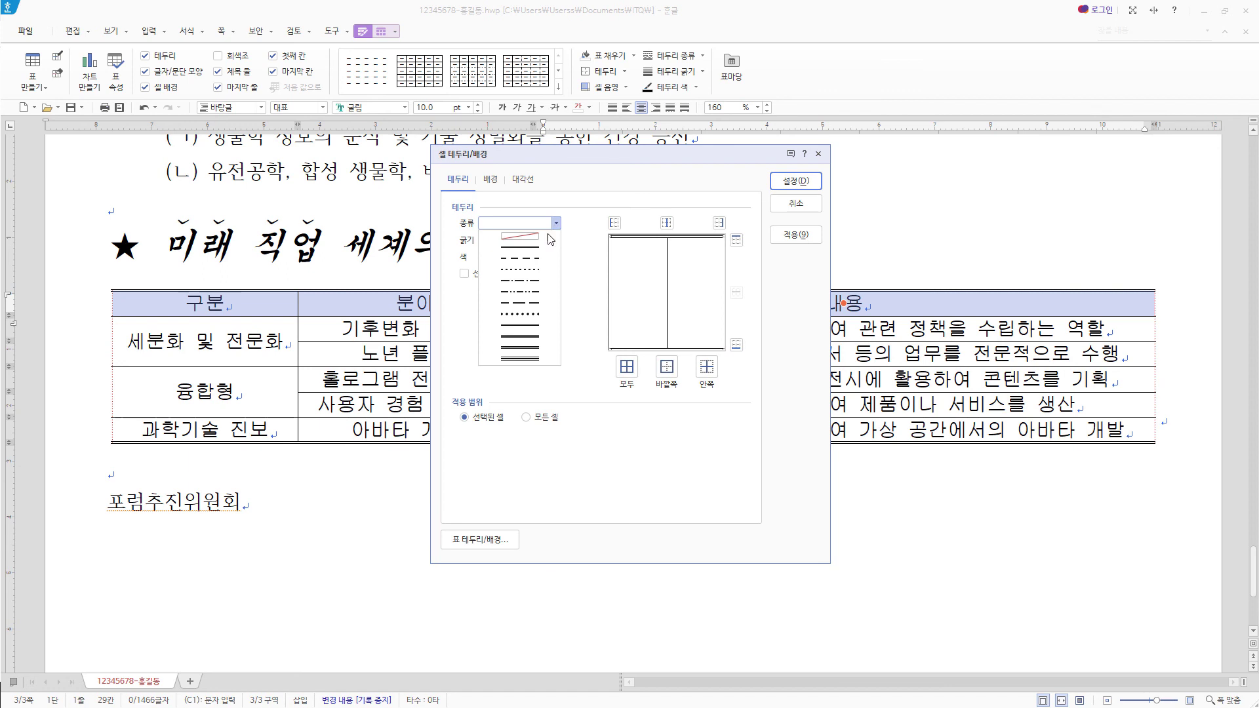
left_click(528, 325)
left_click(737, 345)
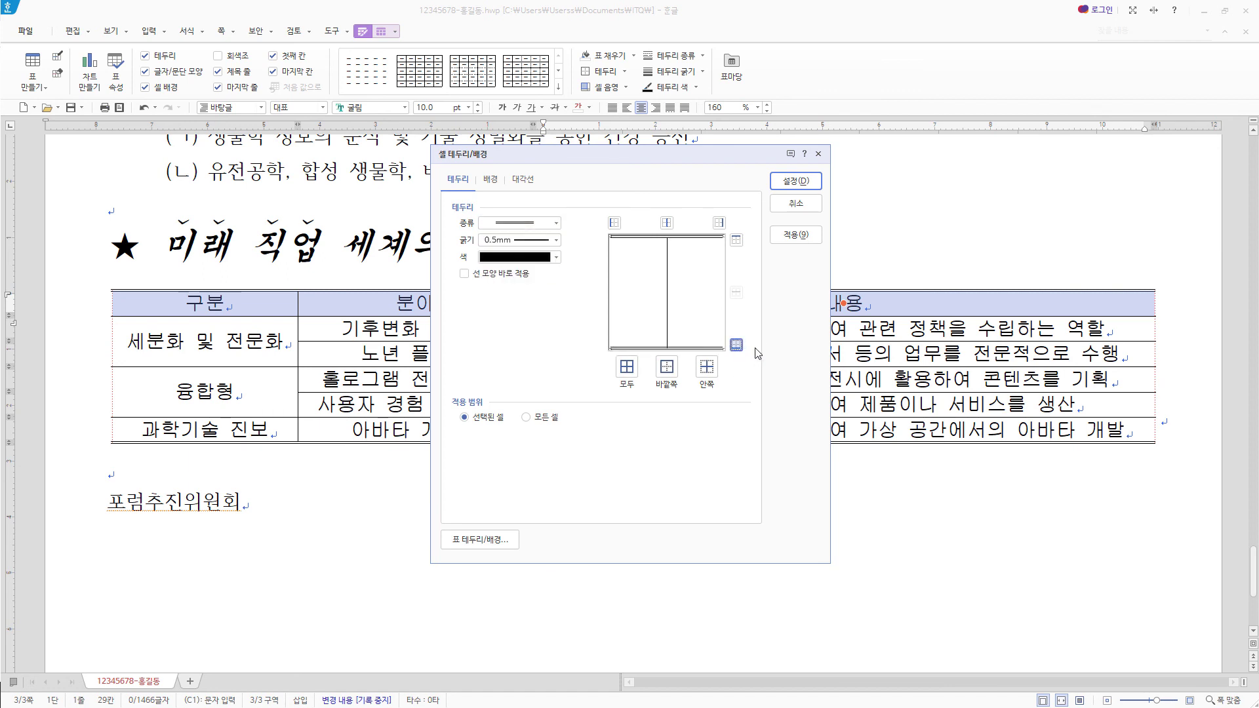
Fill the table's header row with a horizontal (가로) gradient from white to yellow.
left_click(493, 183)
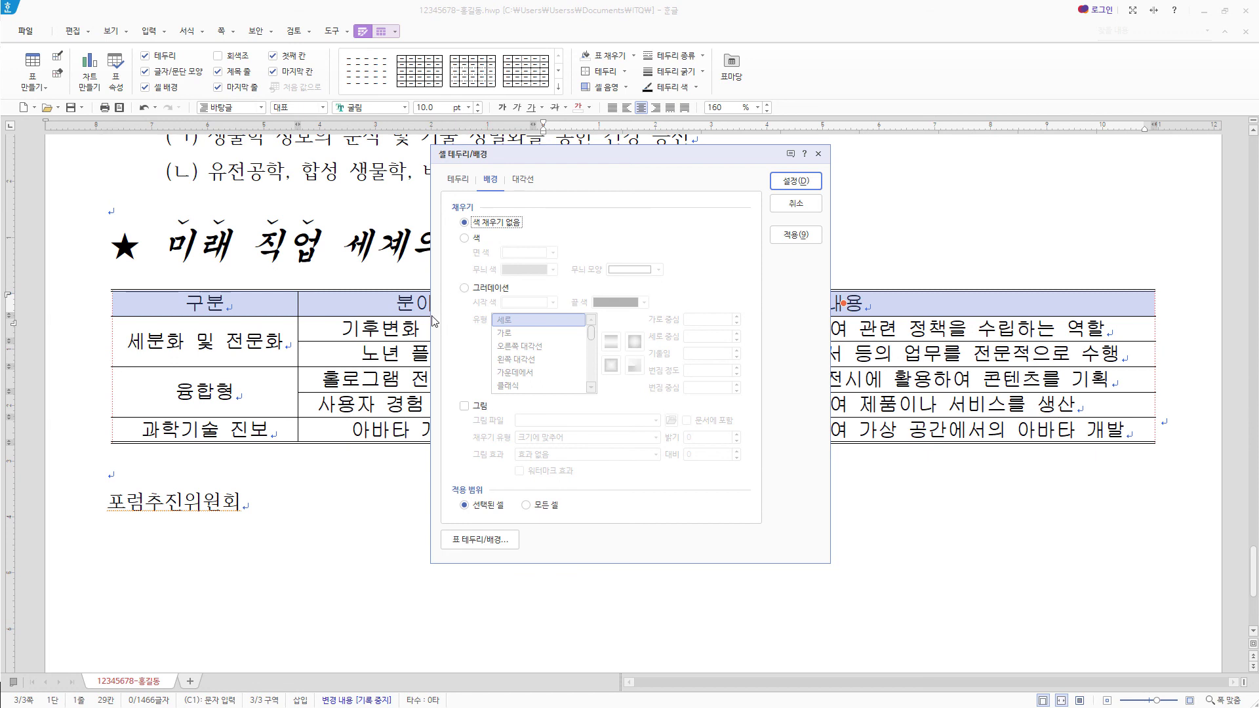
left_click(487, 288)
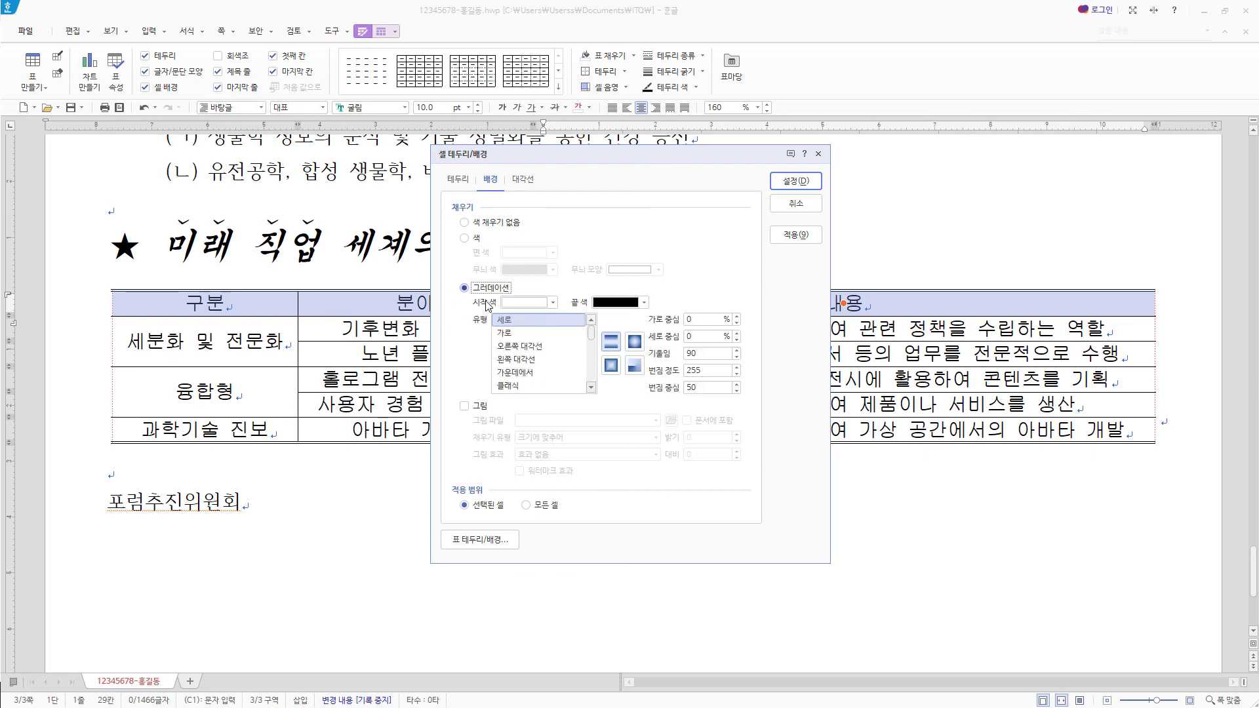
left_click(510, 335)
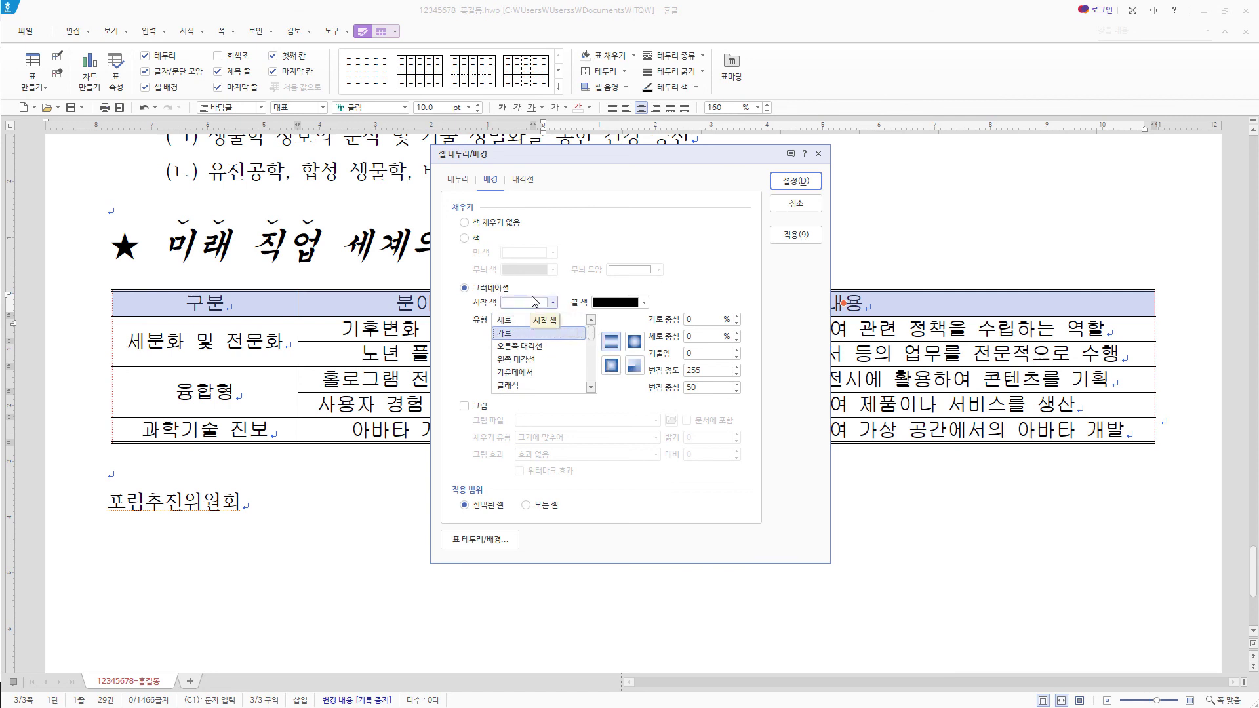
left_click(644, 303)
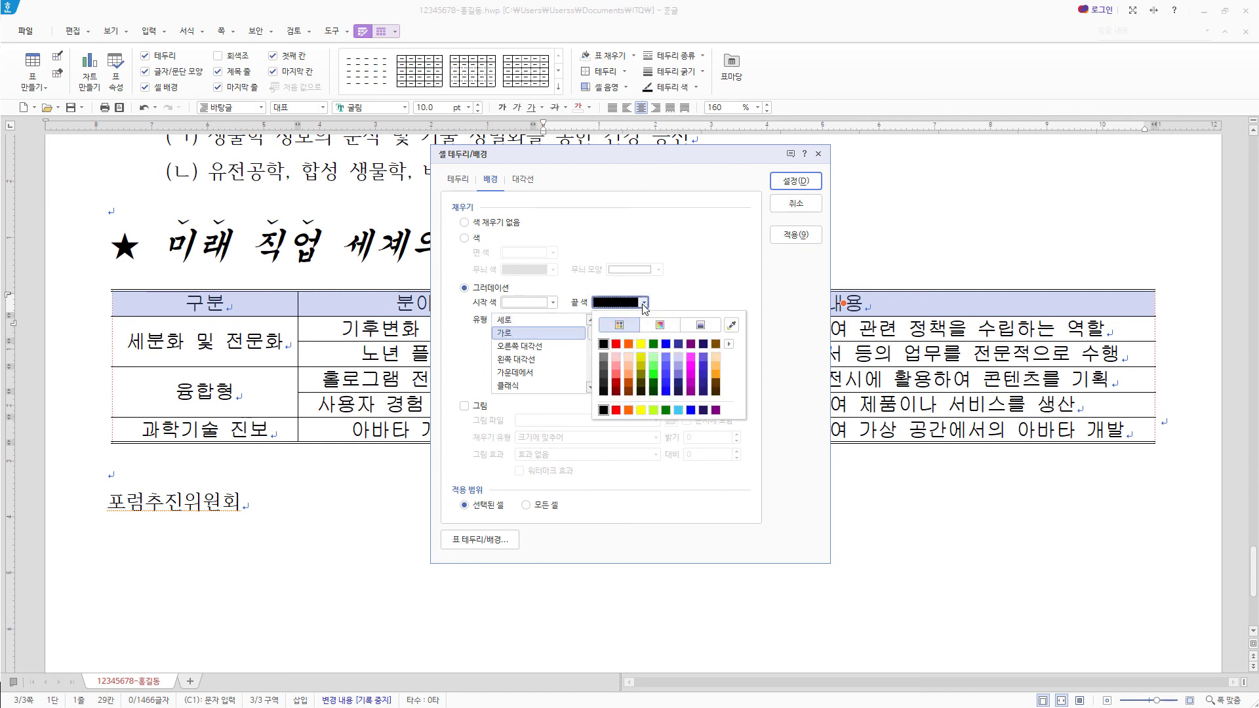
left_click(641, 343)
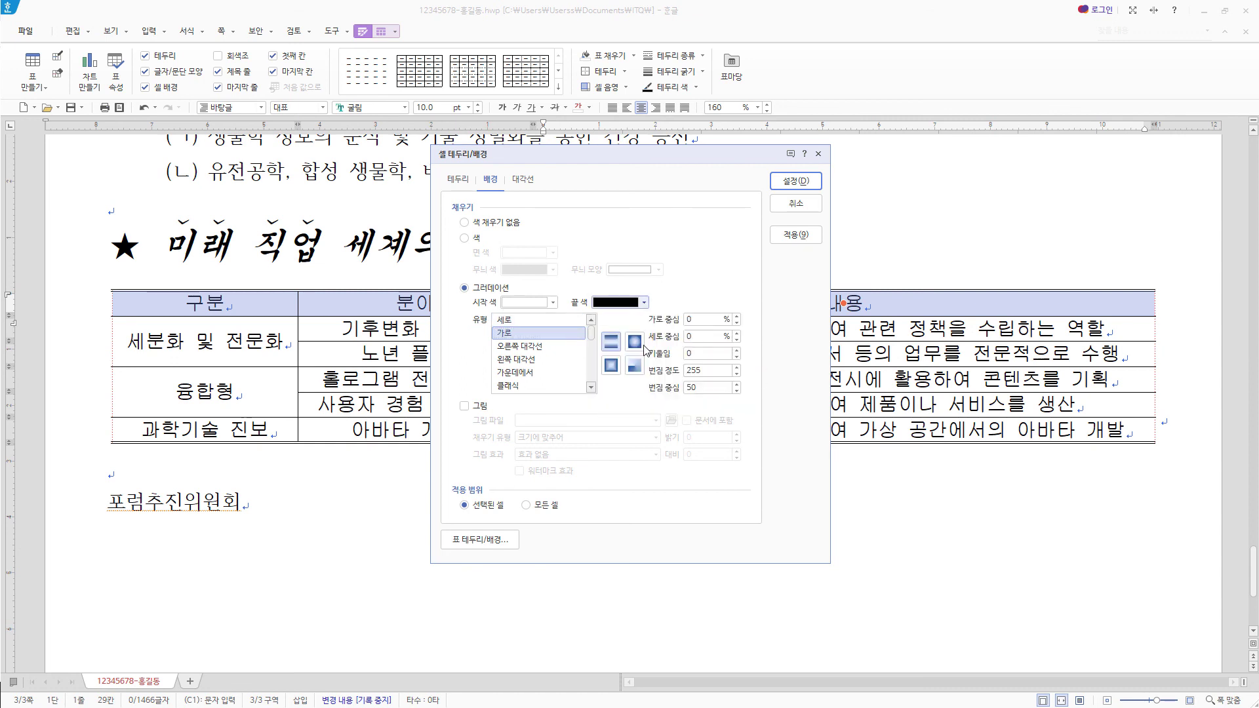
left_click(797, 185)
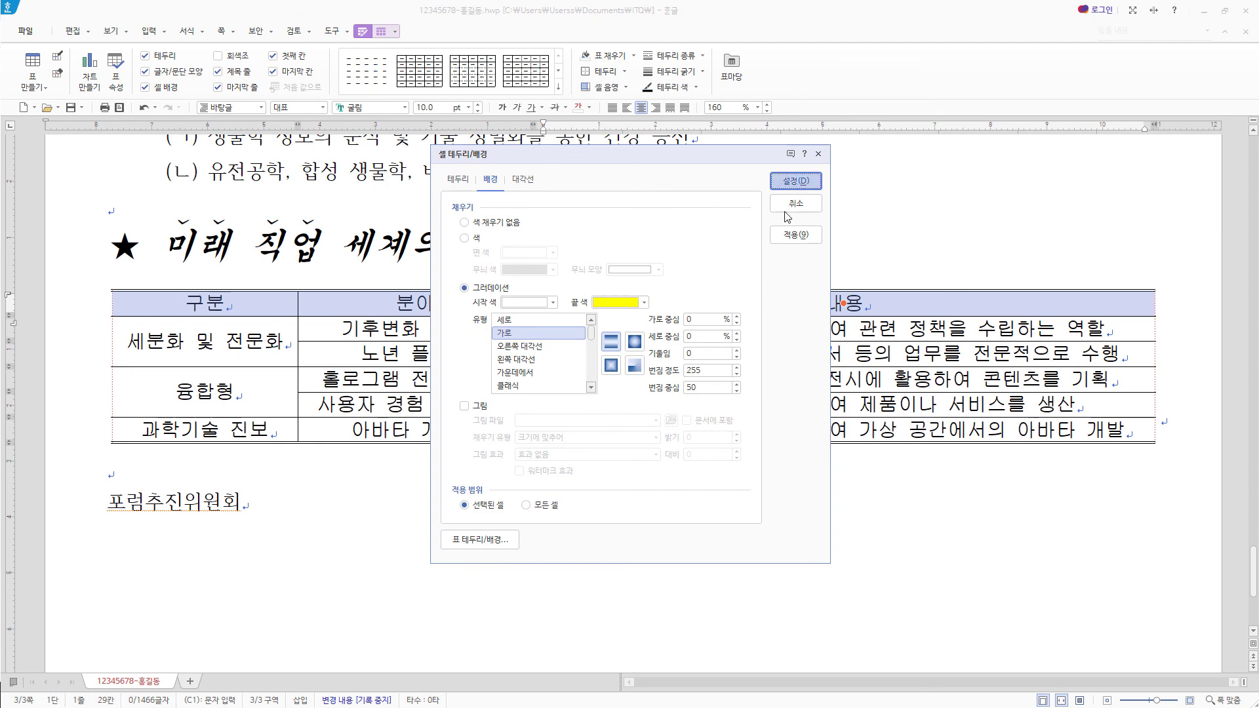
Slightly increase the height of all rows in the page-three table.
left_click_drag(275, 331, 896, 422)
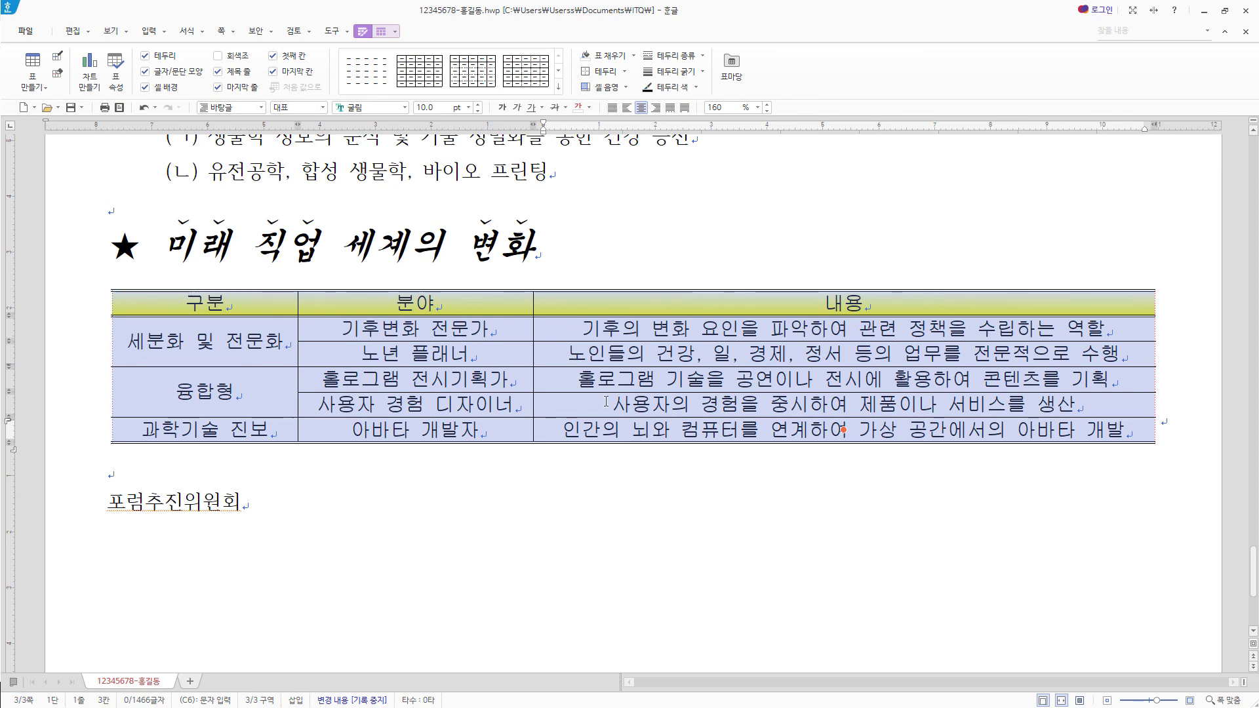
key("ctrl+Down")
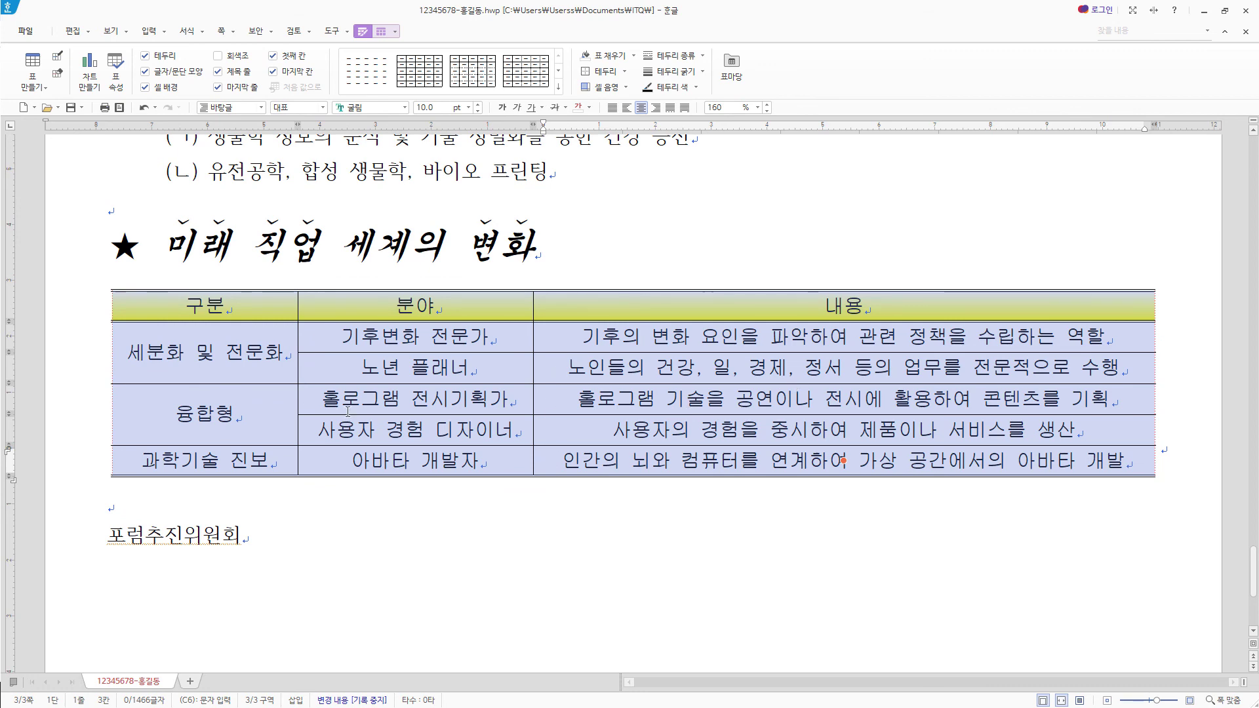
scroll(551, 485, "down", 3)
scroll(553, 483, "up", 2)
left_click(400, 445)
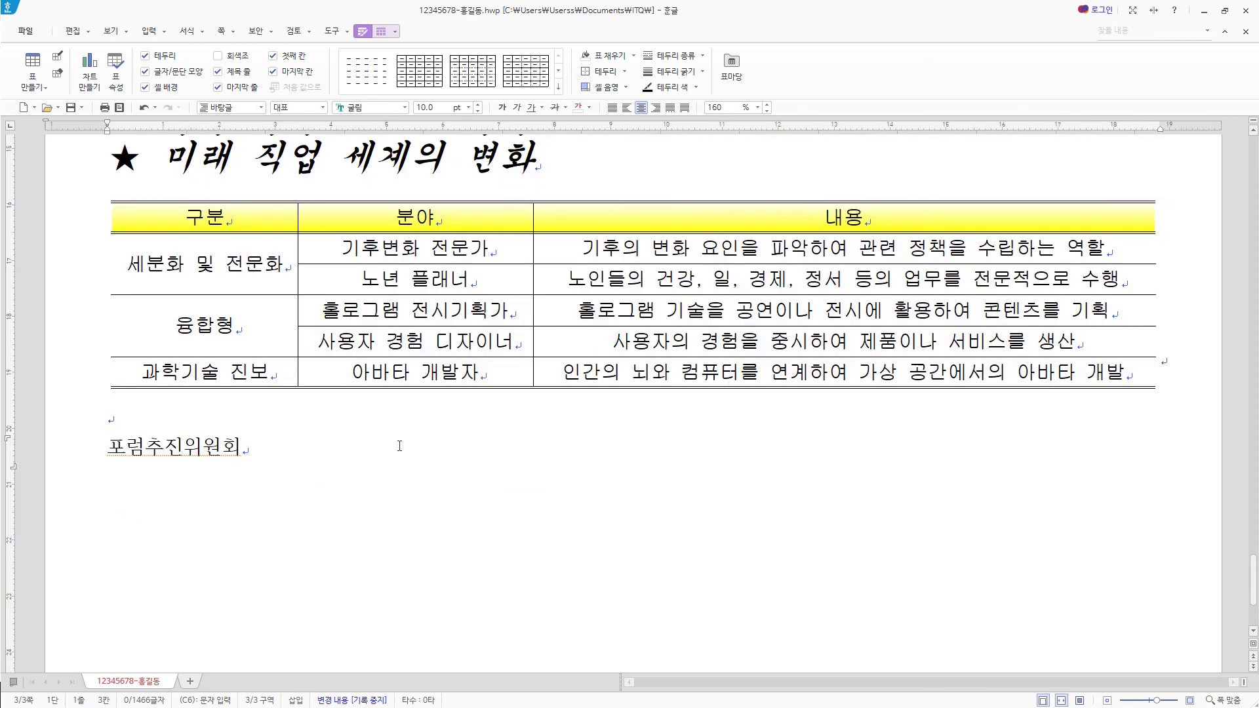
Set the text 포럼추진위원회 below the table to the 돋움 font at 24 pt.
left_click_drag(338, 450, 91, 448)
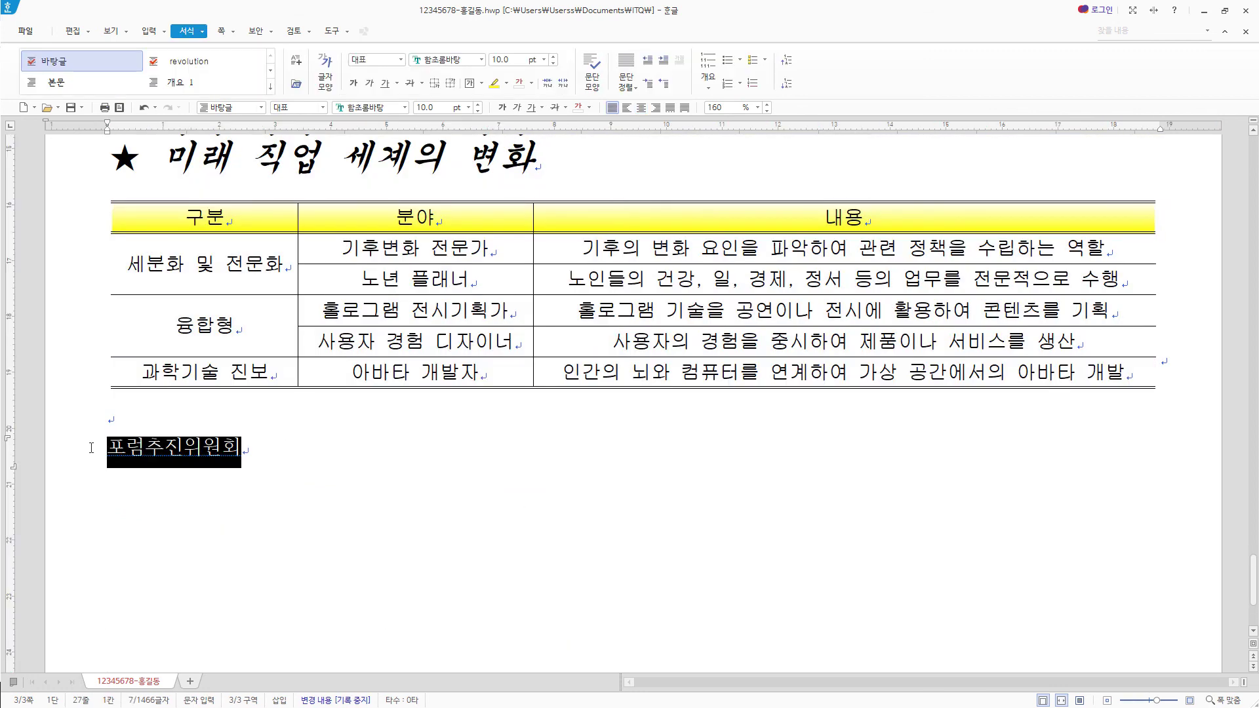
right_click(145, 453)
left_click(204, 523)
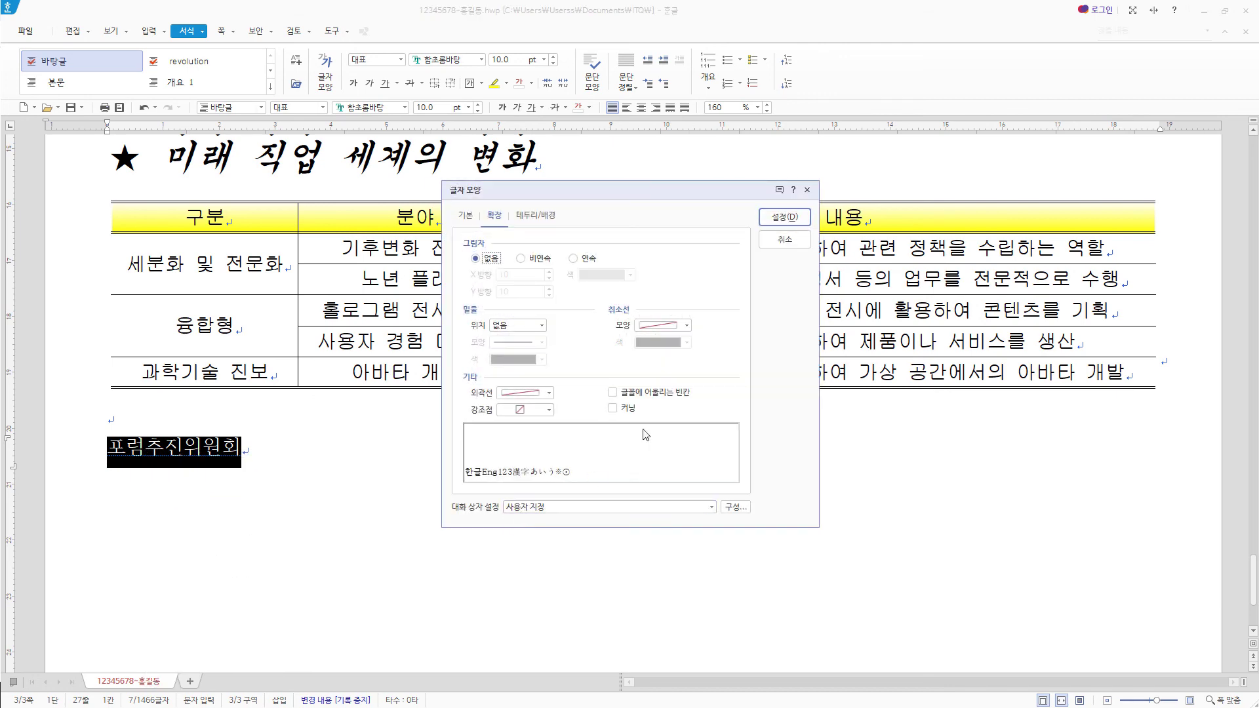
key("ctrl+shift+Tab")
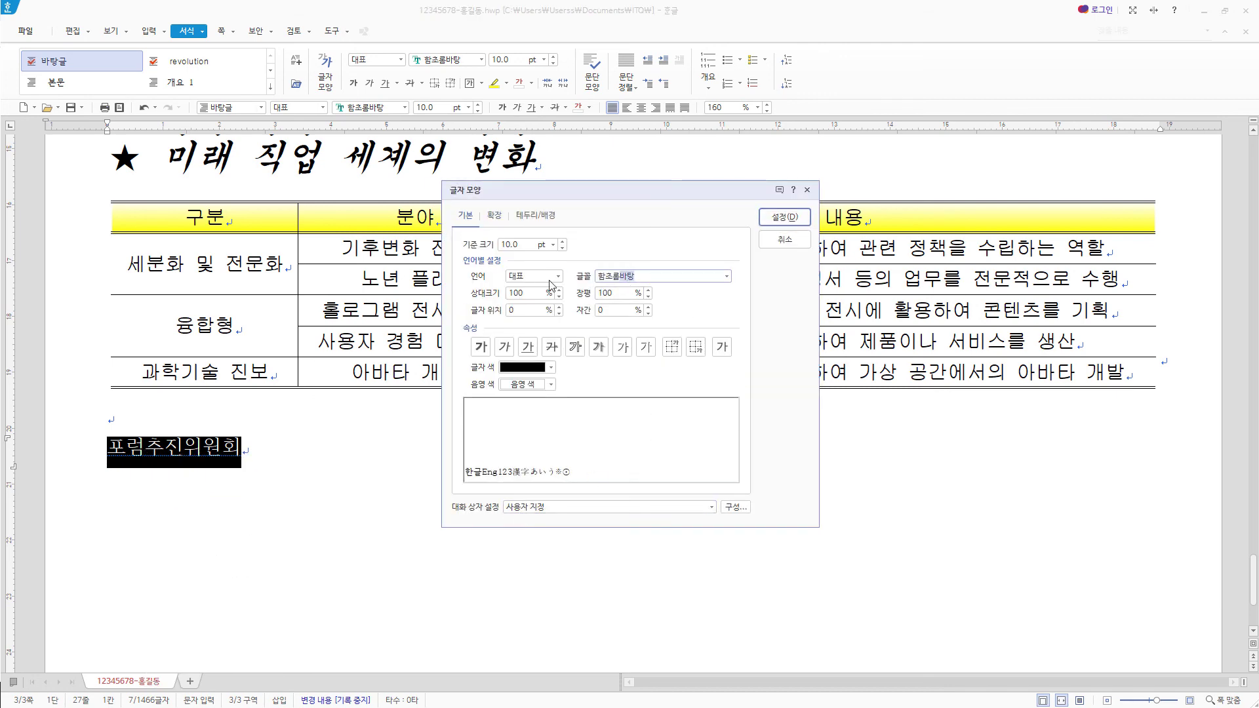
type("돋움")
key("Return")
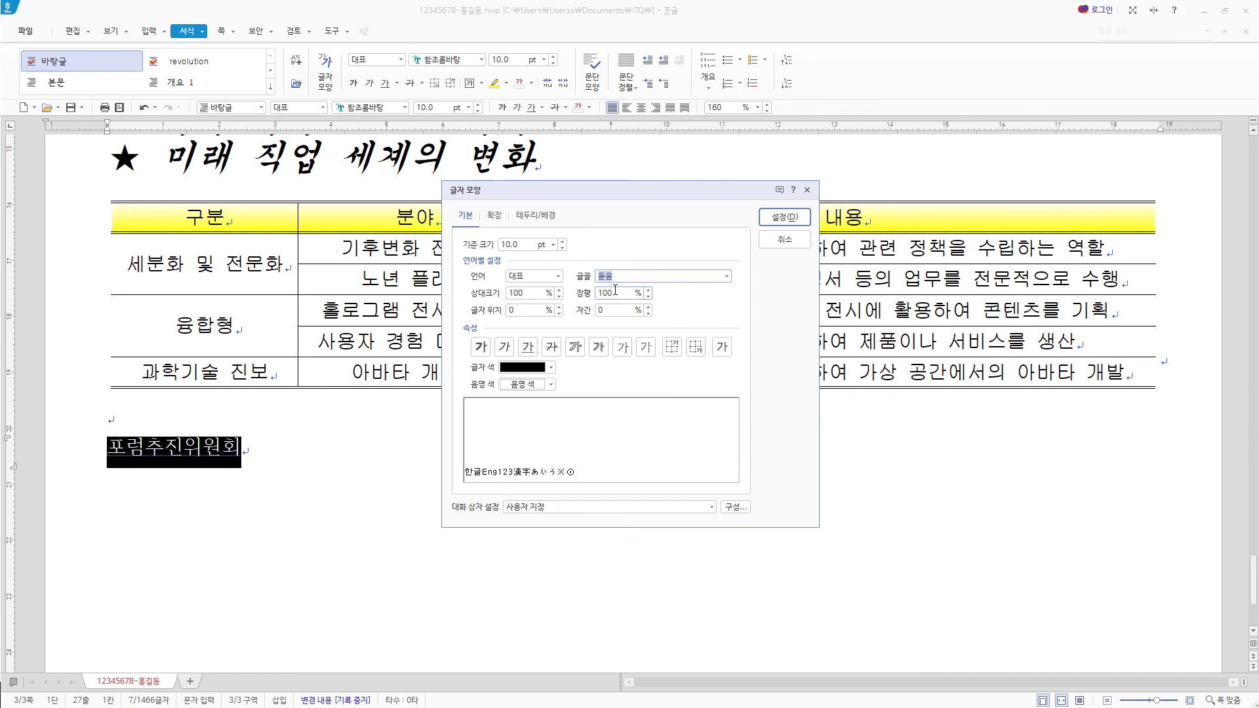
left_click(537, 245)
type("24")
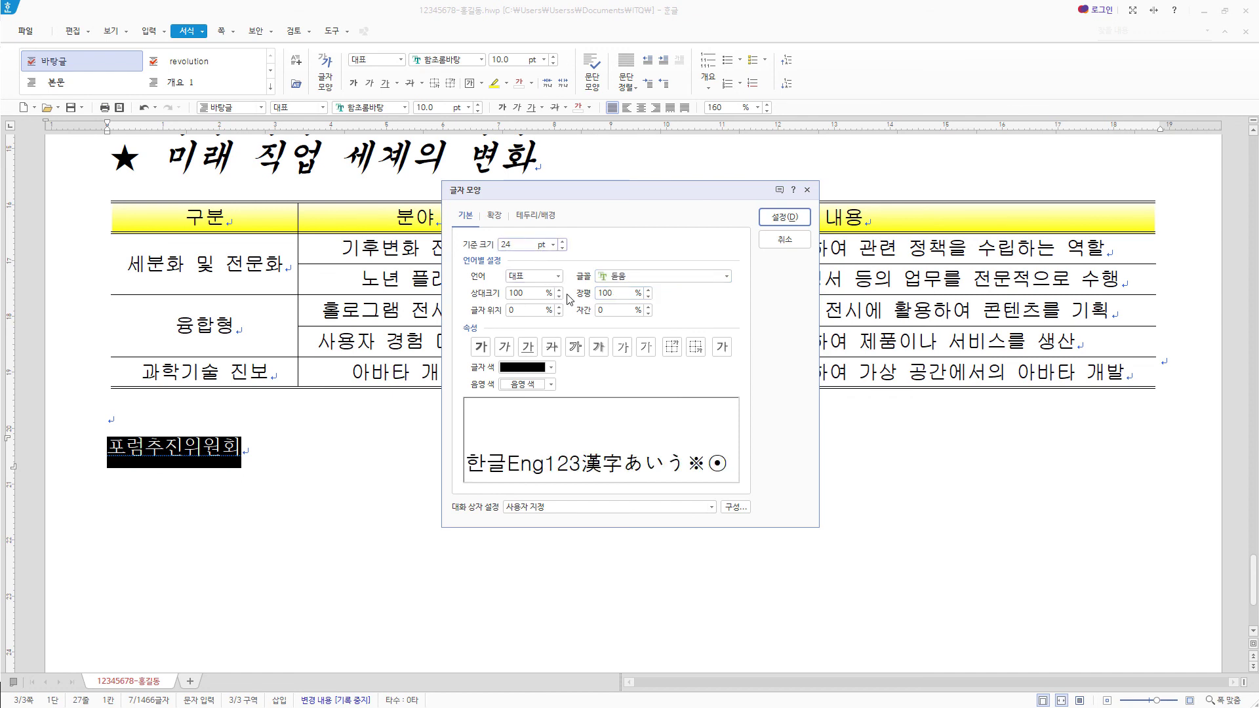
Make 포럼추진위원회 bold with a 105% character width (장평) and align it to the right.
left_click(479, 348)
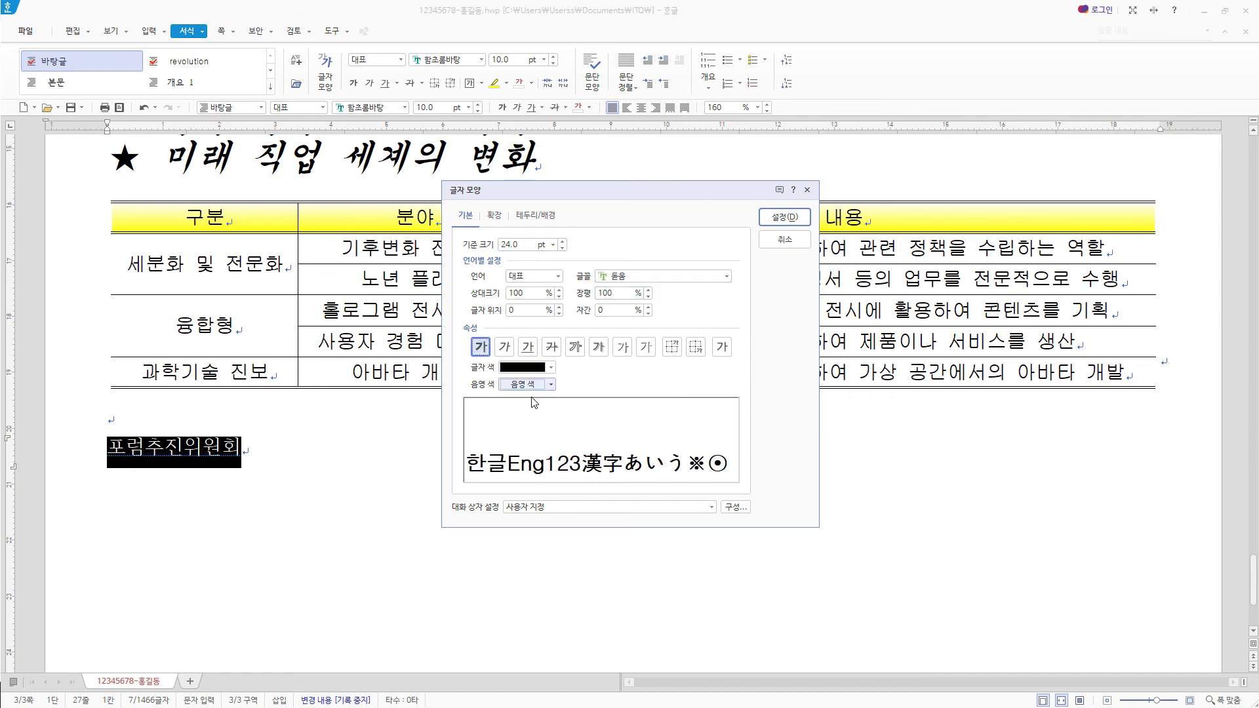
left_click_drag(614, 293, 526, 288)
type("10")
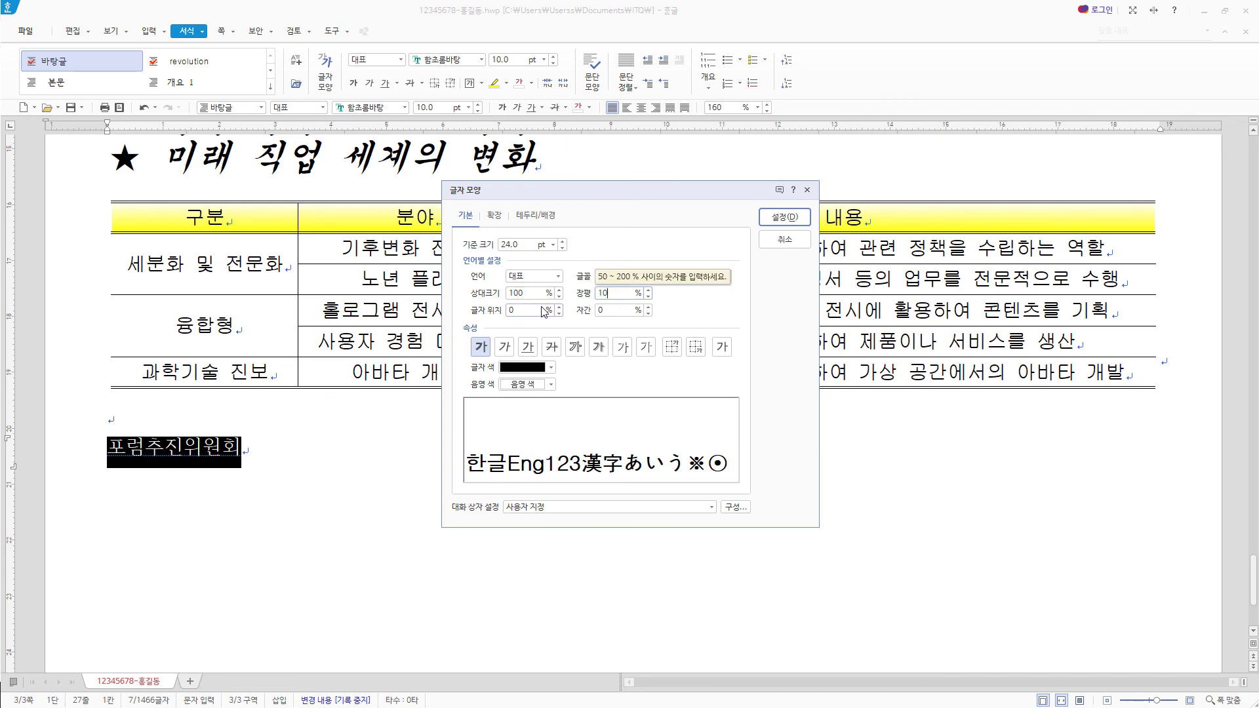
type("5")
left_click(785, 217)
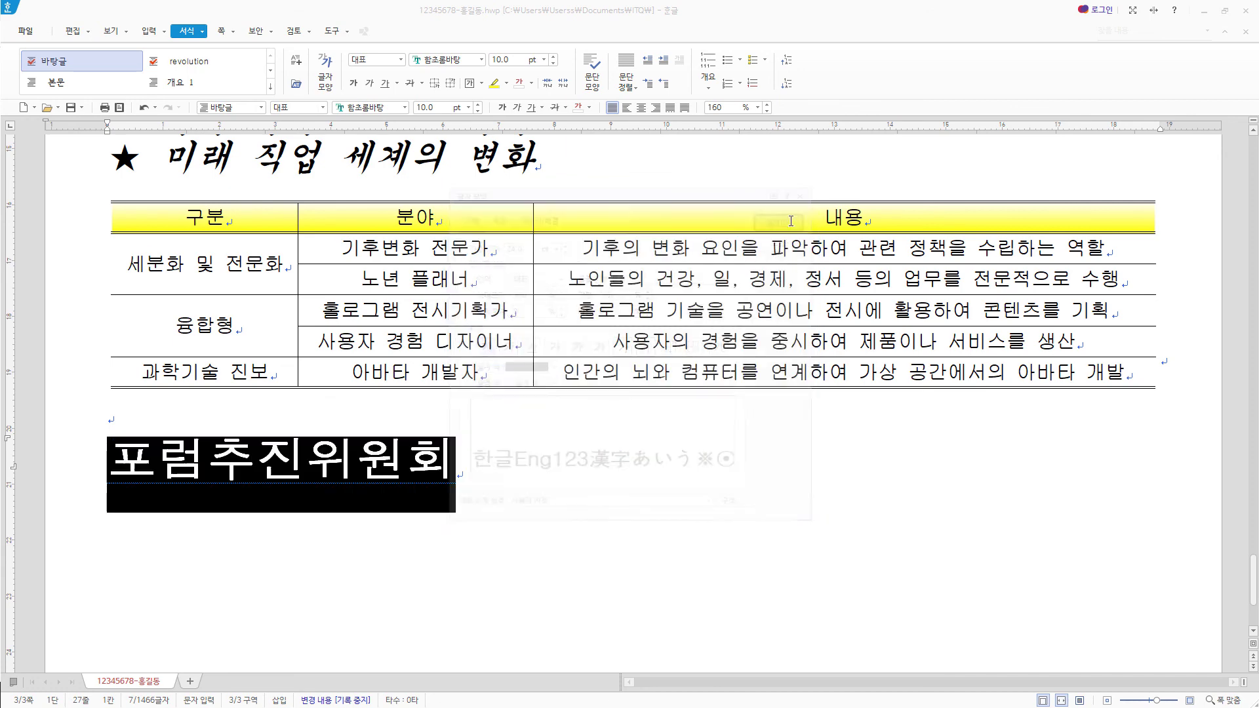
left_click(655, 107)
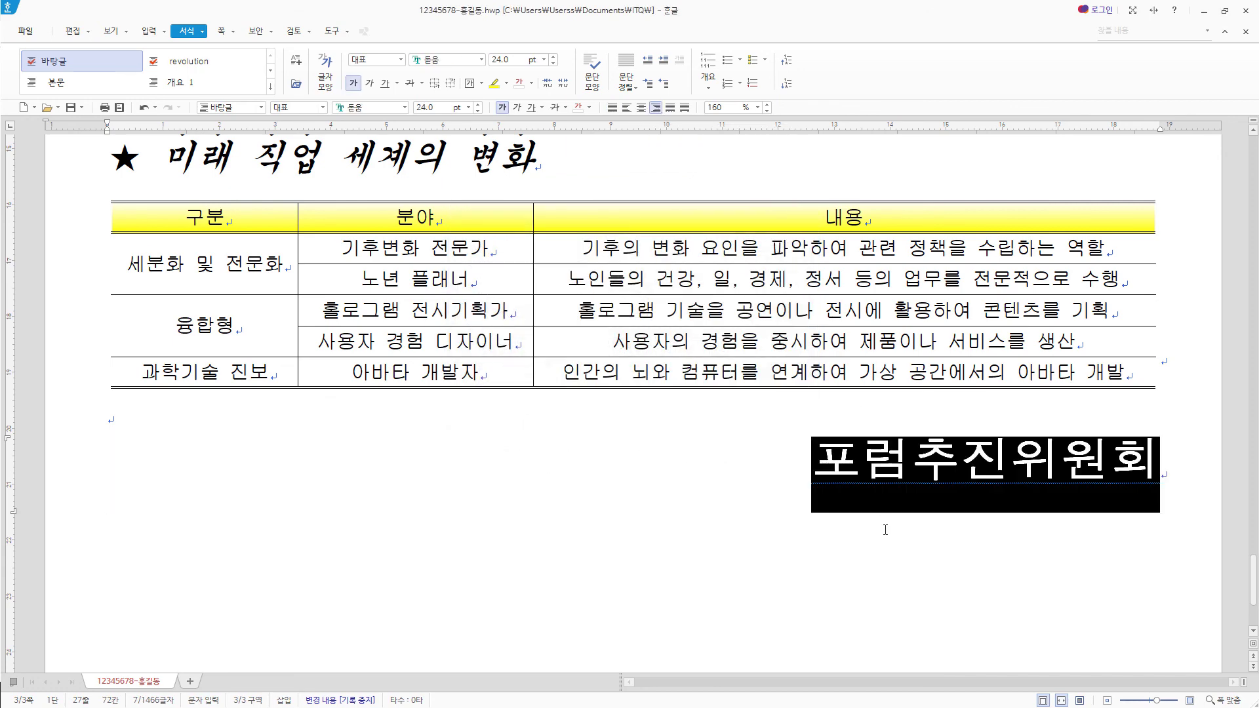
Insert page numbering at the page's lower right (오른쪽 아래) in i,ii,iii format, without dashes (줄표 넣기), starting at 4.
scroll(885, 530, "down", 3)
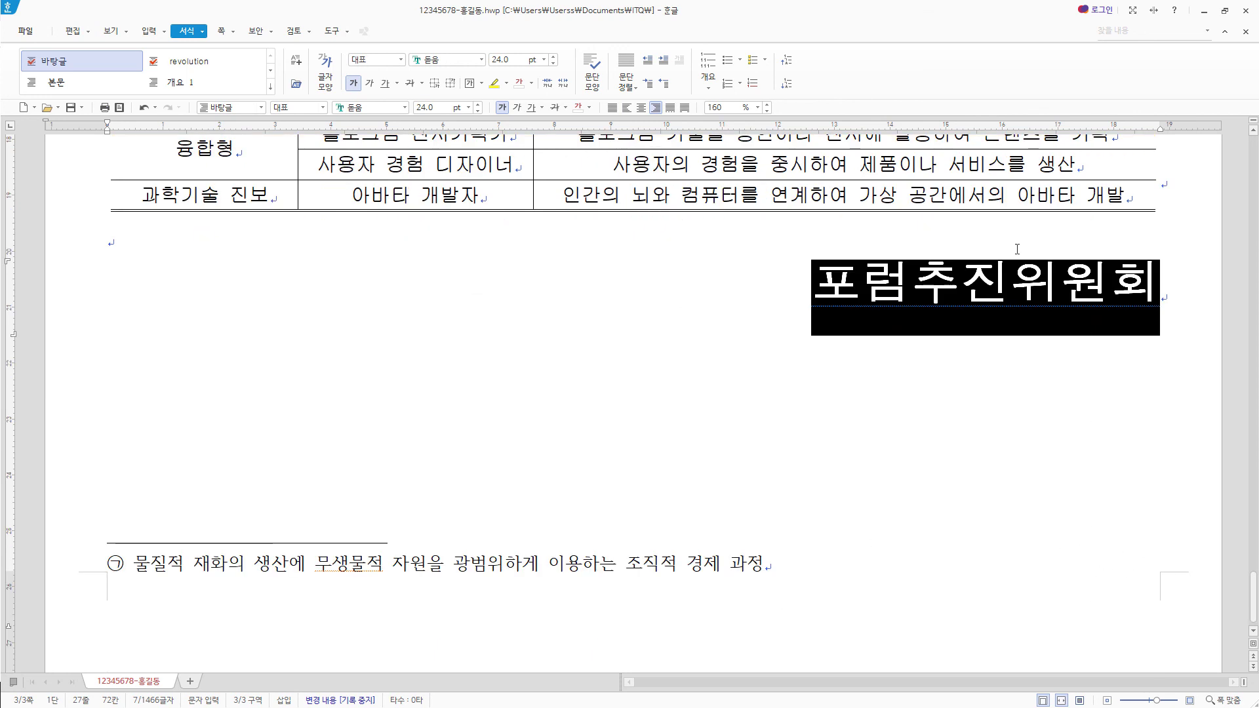
left_click(163, 248)
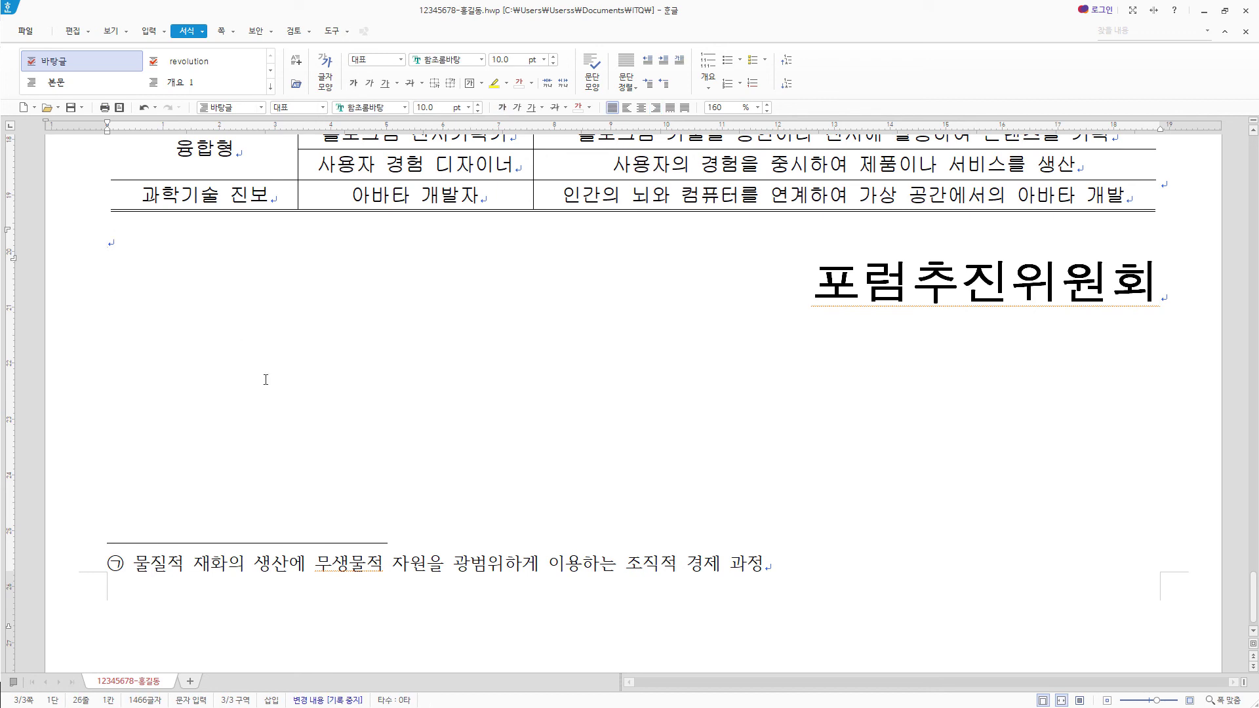
left_click(232, 31)
left_click(225, 31)
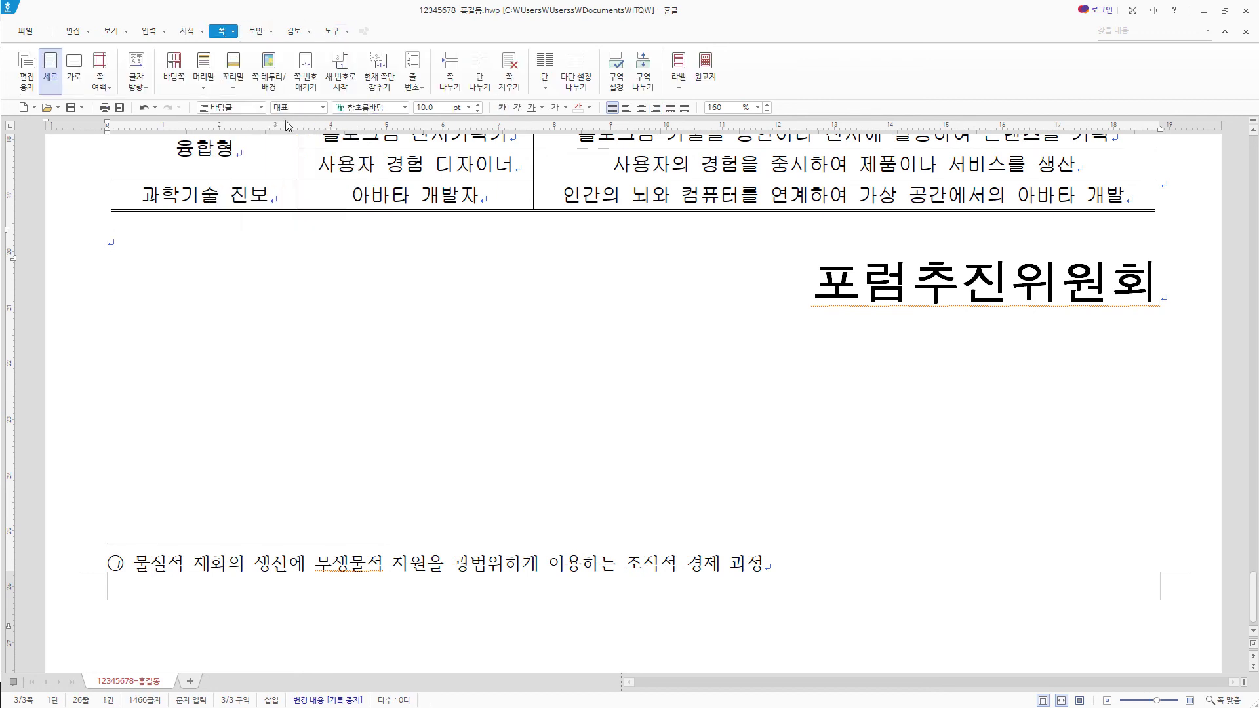
left_click(317, 86)
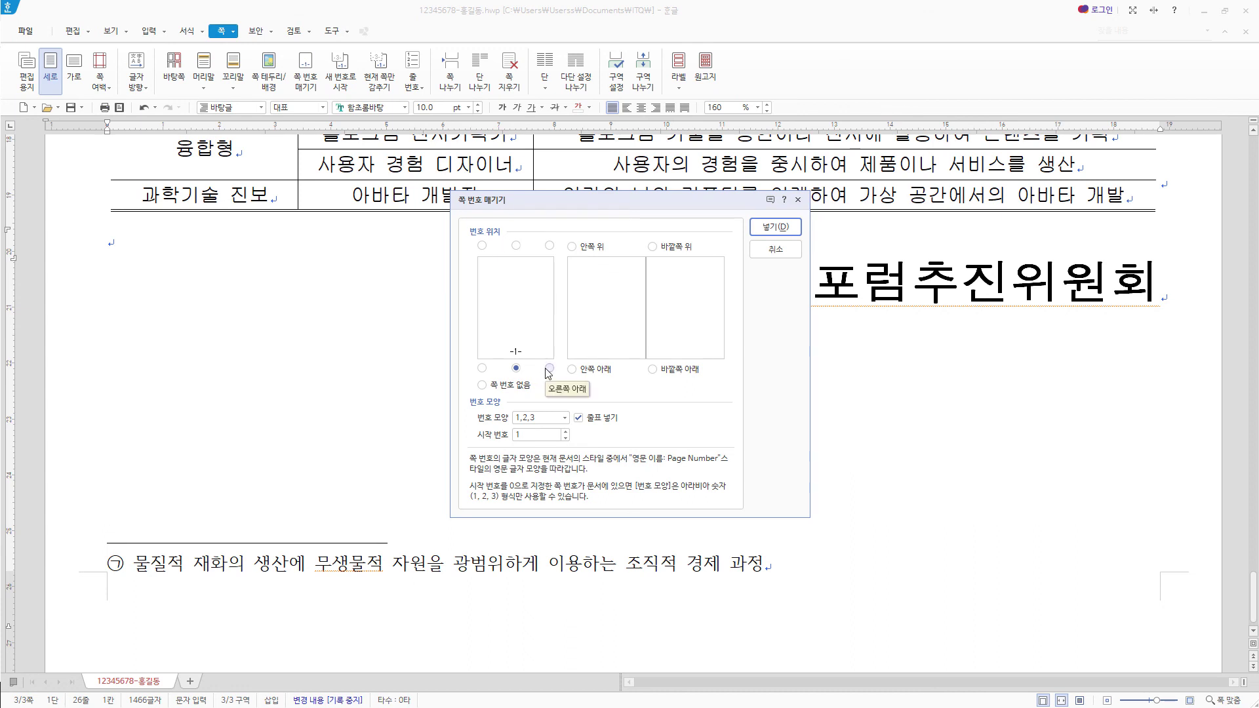
left_click(549, 369)
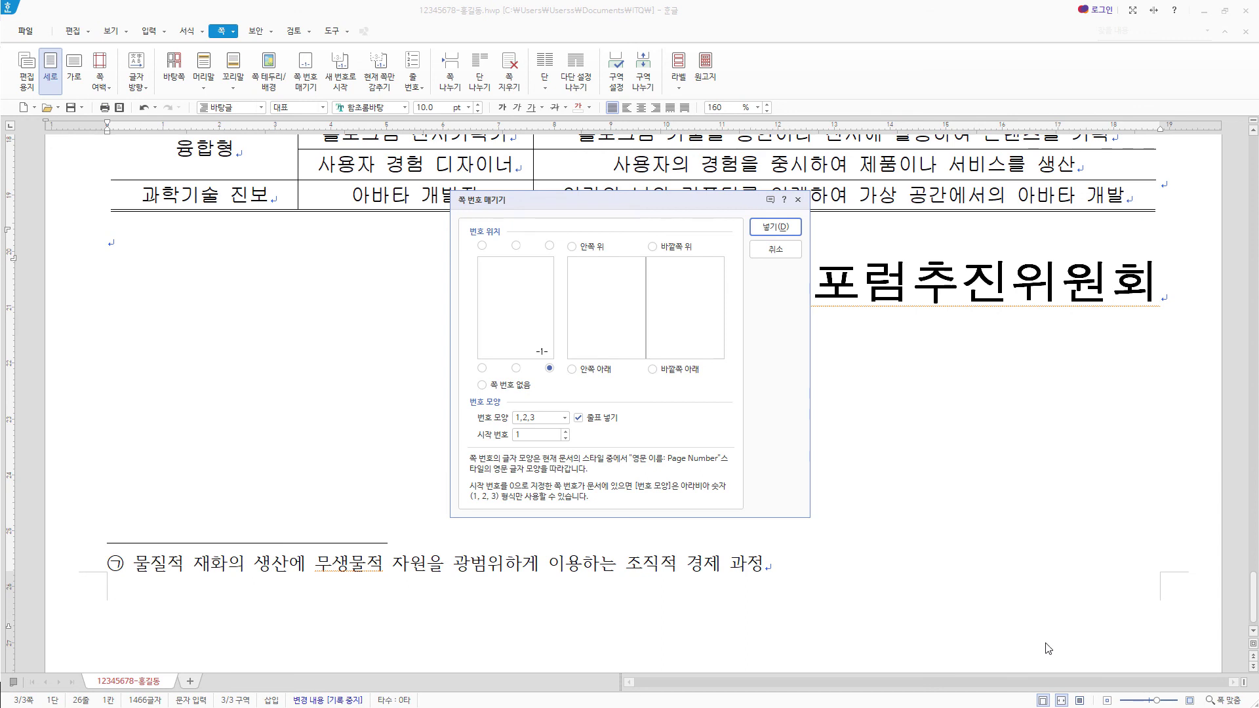
left_click(564, 419)
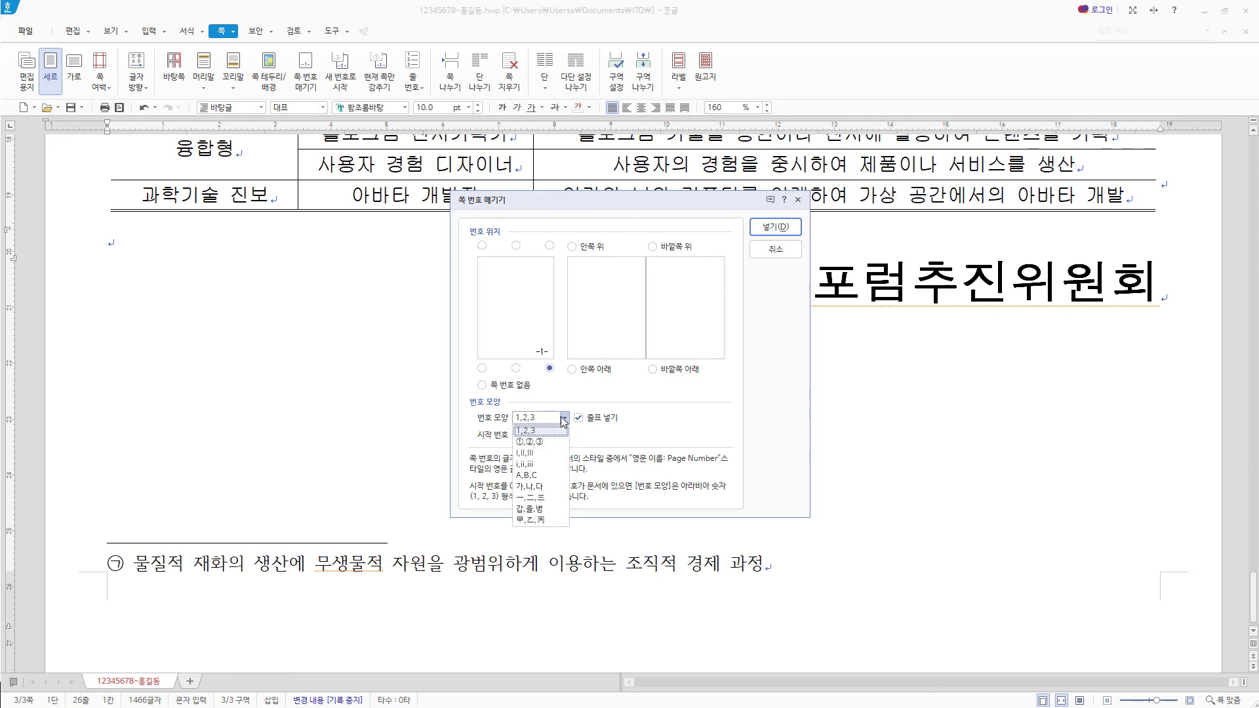
left_click(551, 466)
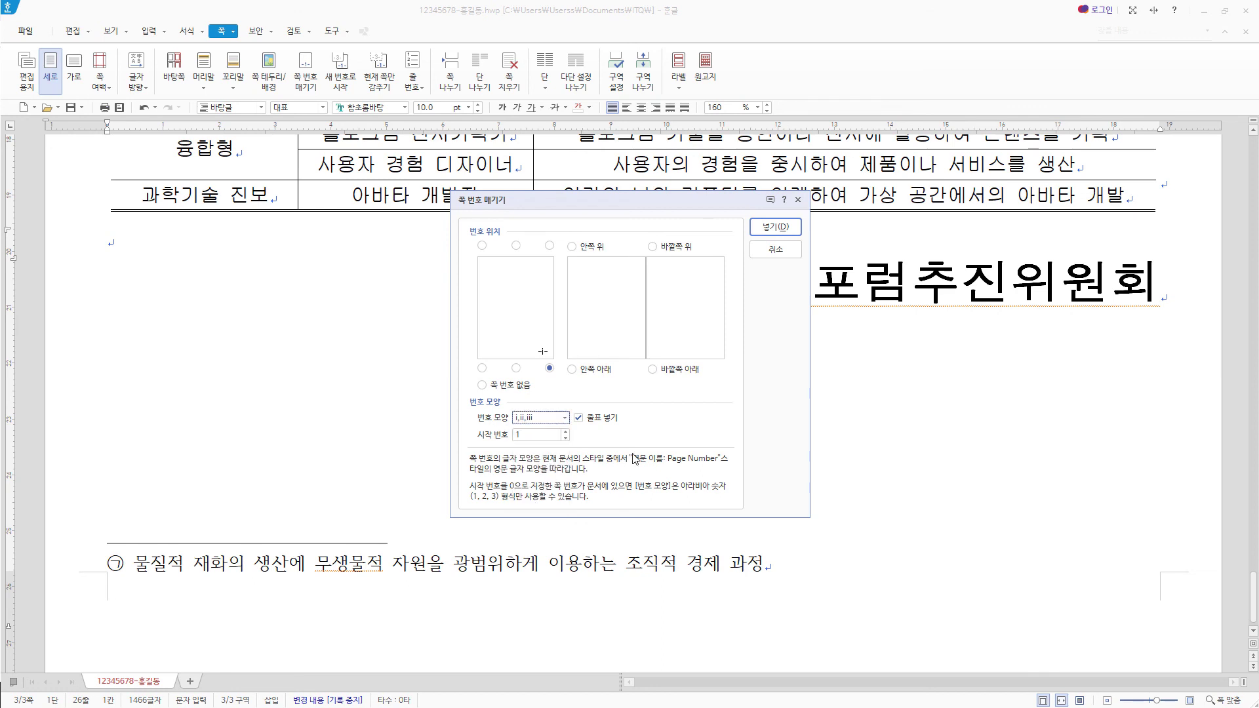
left_click(579, 419)
key("Tab")
type("4")
left_click(775, 228)
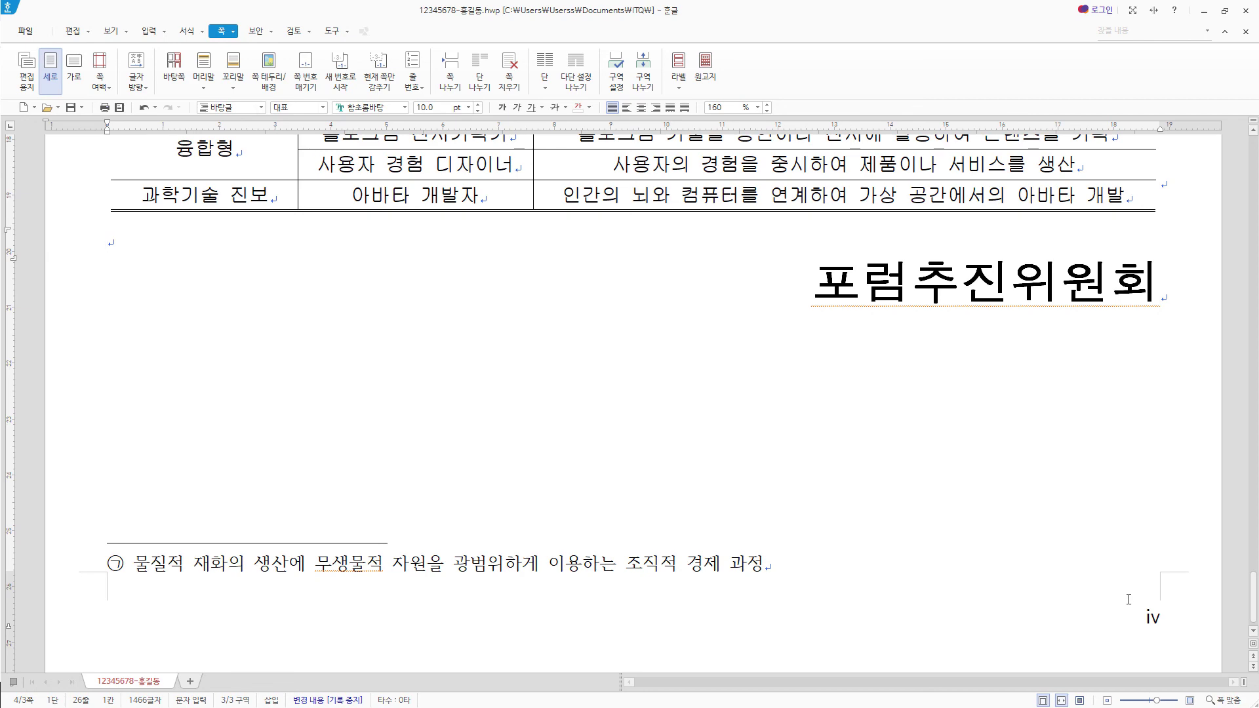
Enlarge and reposition the legend box in the page-one chart 4차 산업의 지역별 사업체수, and save the document.
scroll(1129, 600, "up", 3)
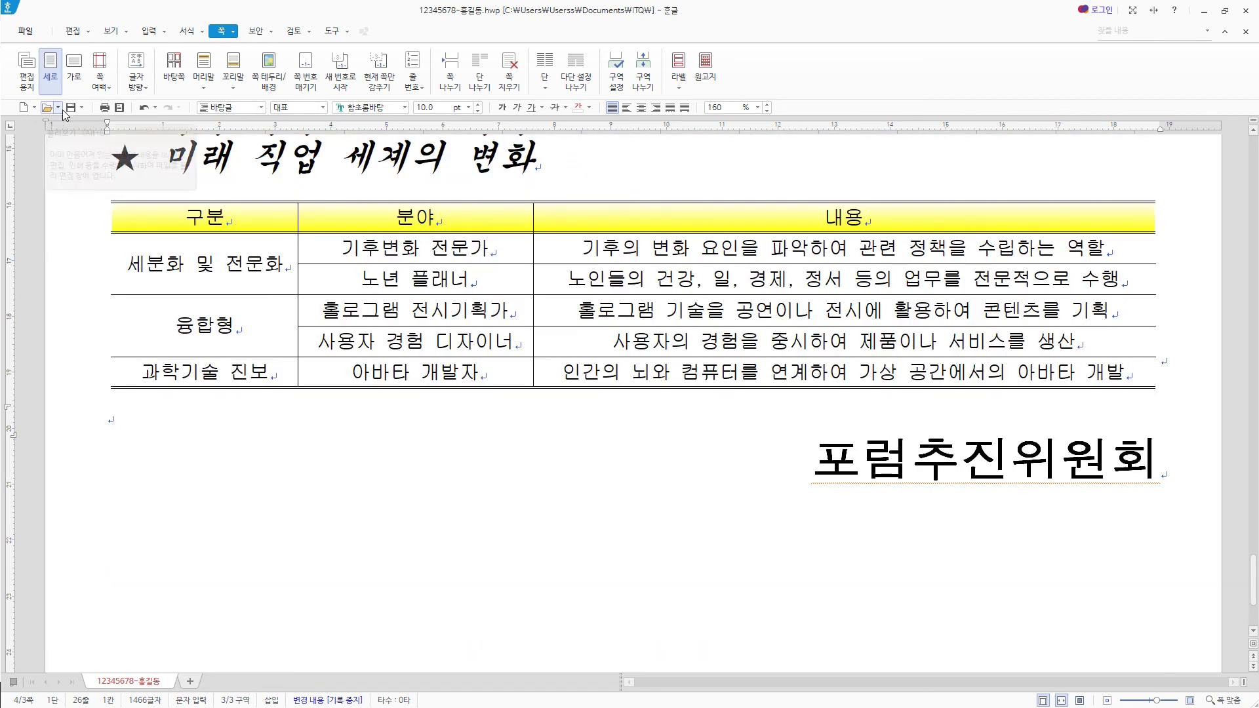
left_click_drag(1254, 580, 1257, 232)
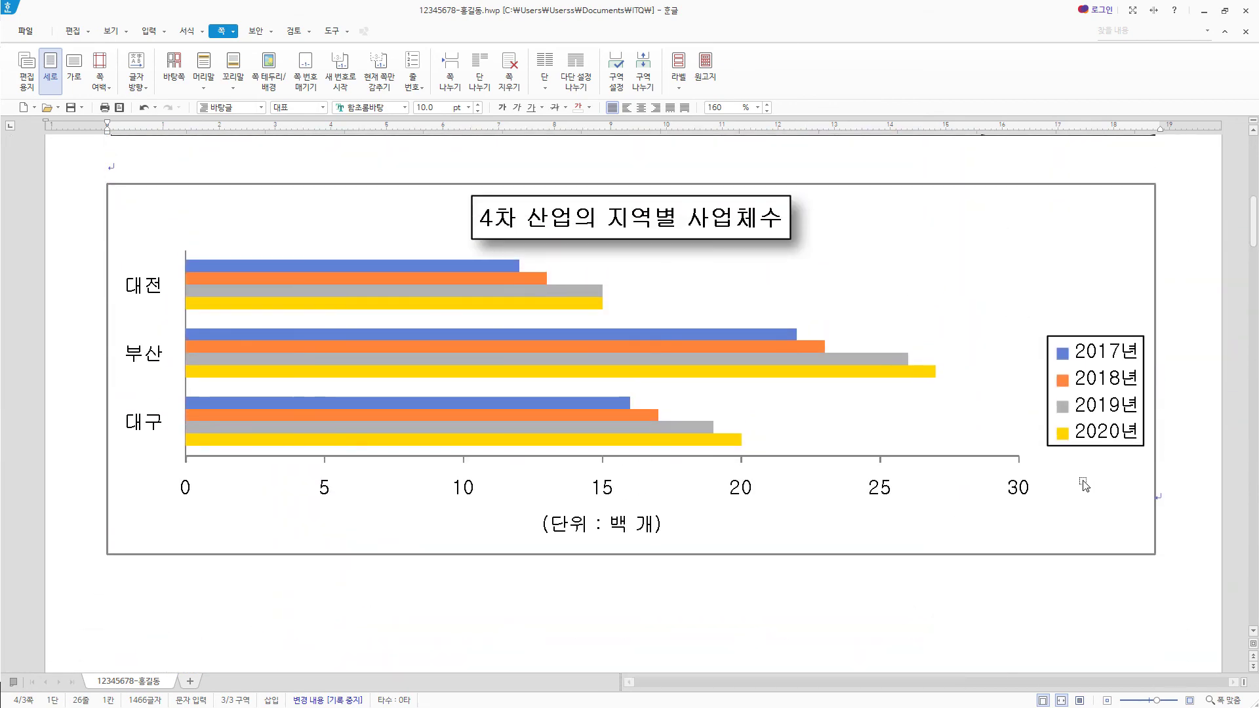
left_click(1115, 414)
left_click(1062, 357)
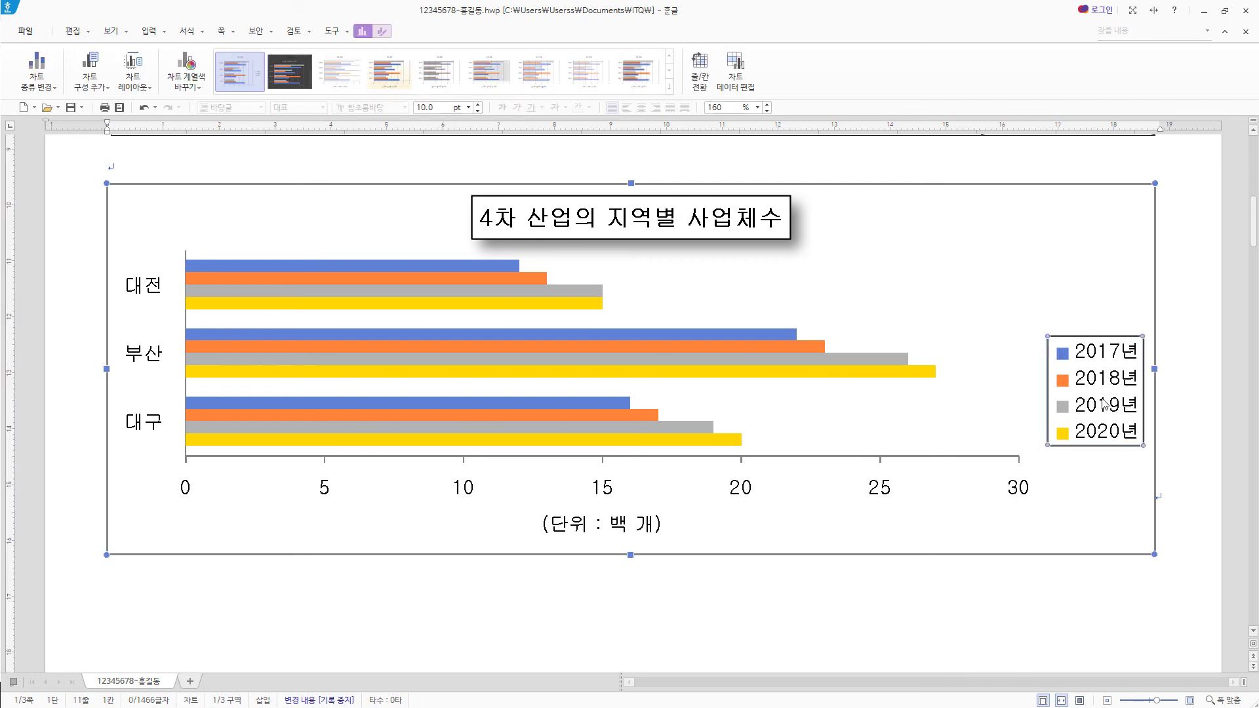
left_click(1081, 700)
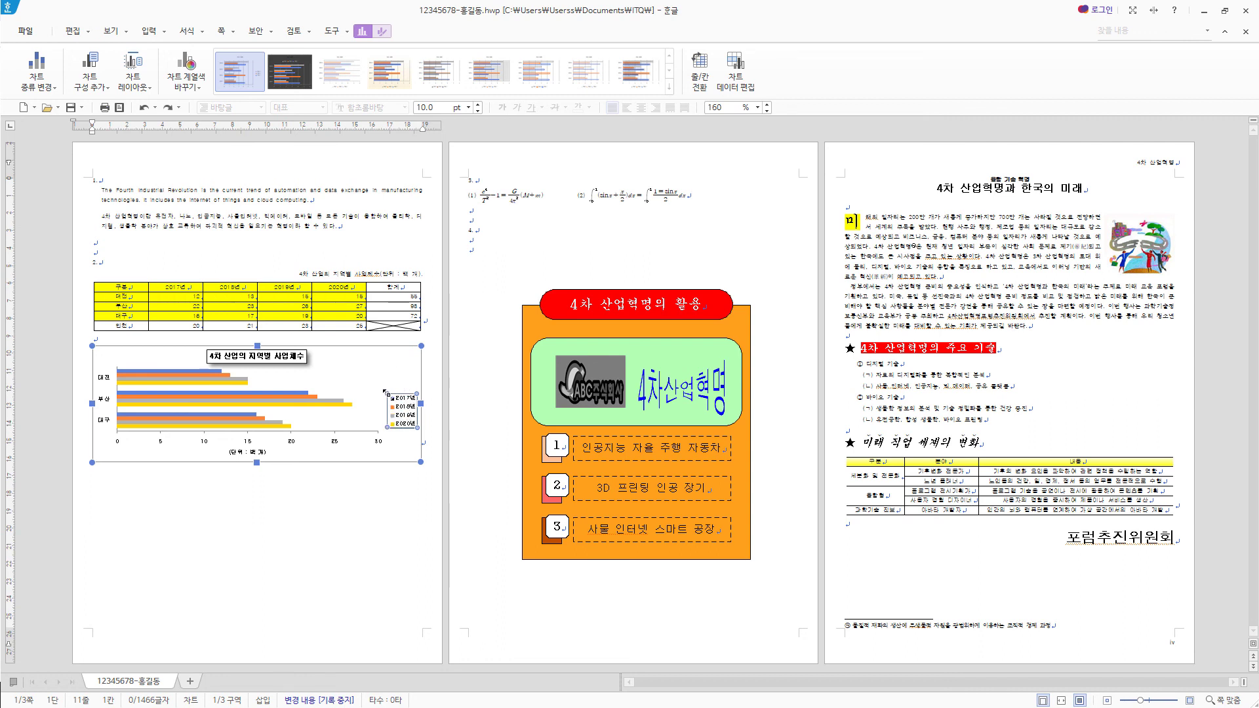
left_click_drag(386, 392, 375, 275)
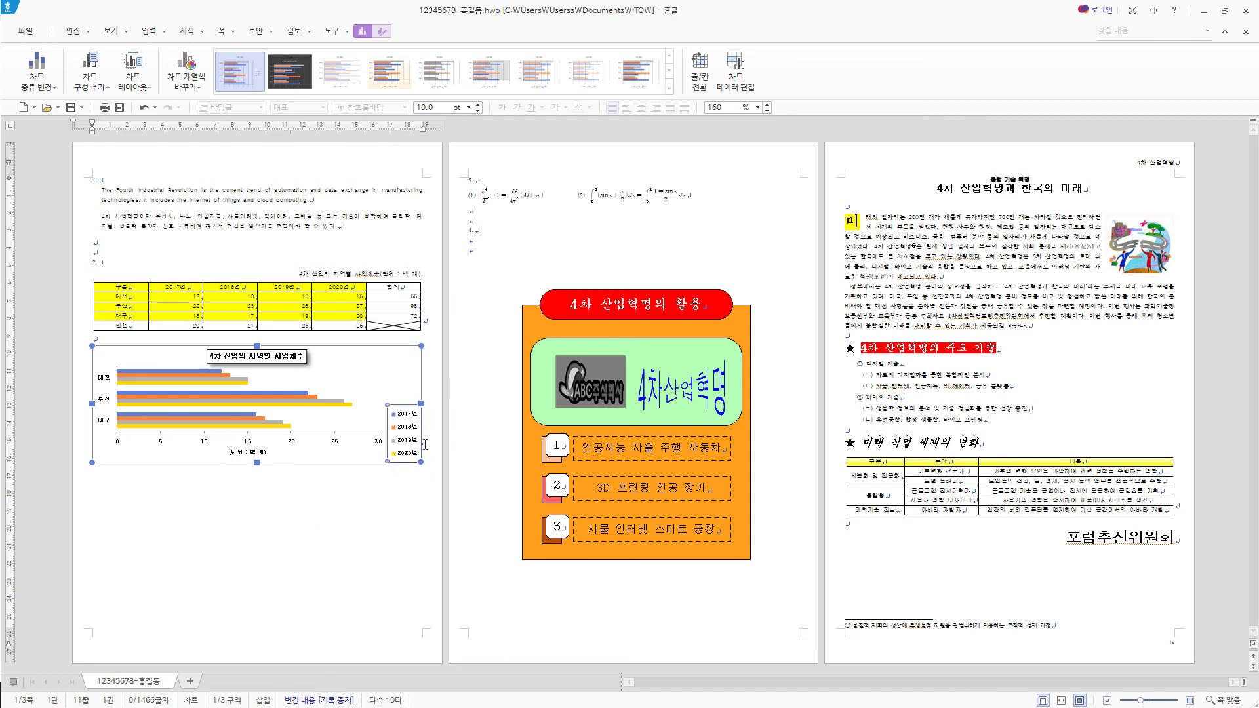
left_click_drag(406, 430, 327, 193)
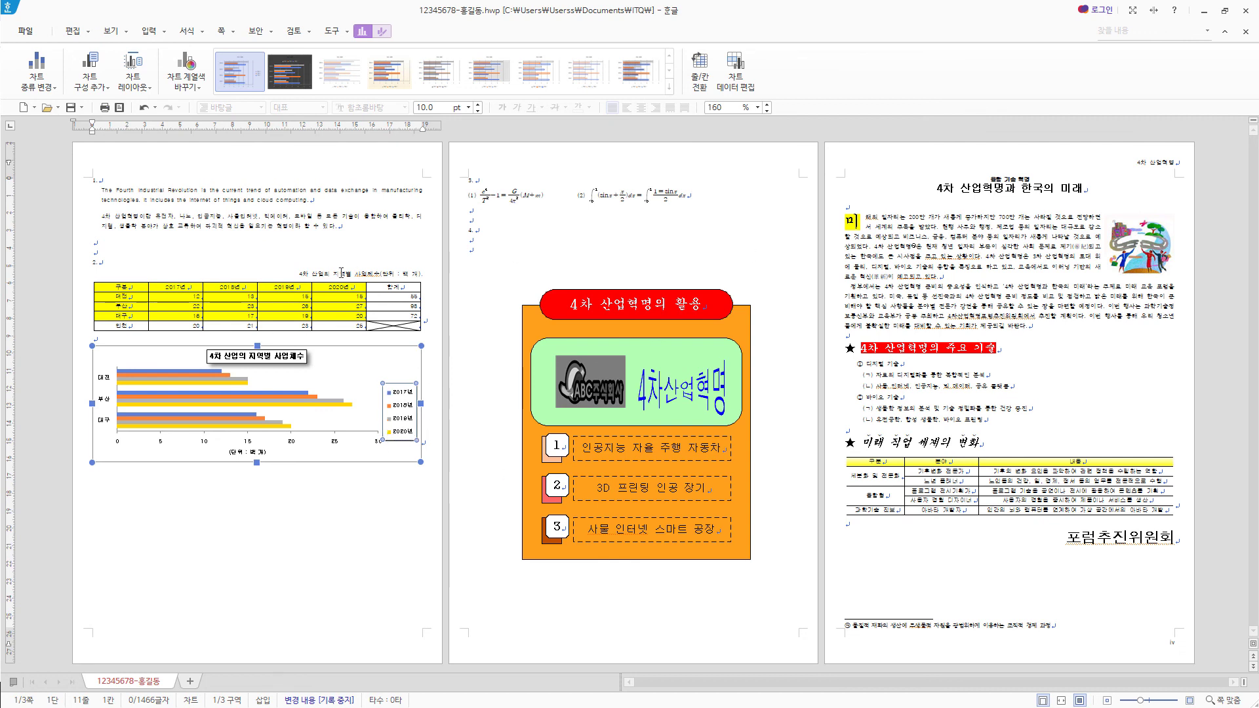
left_click(70, 108)
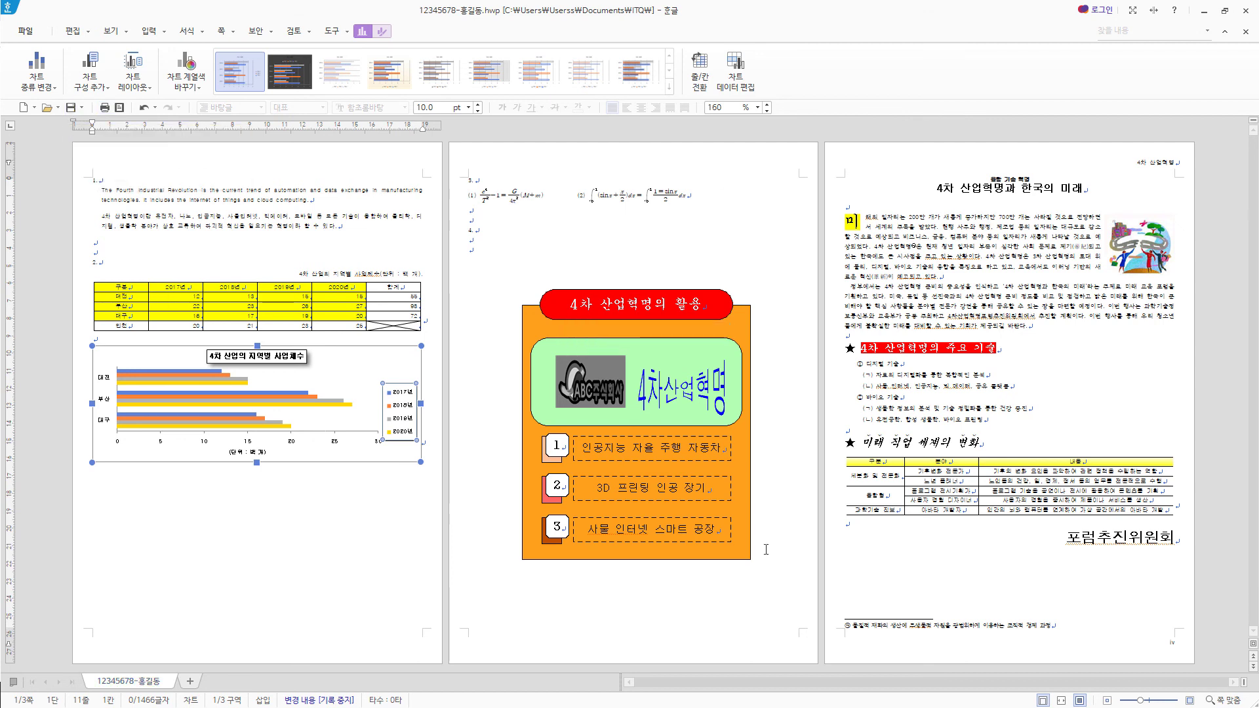